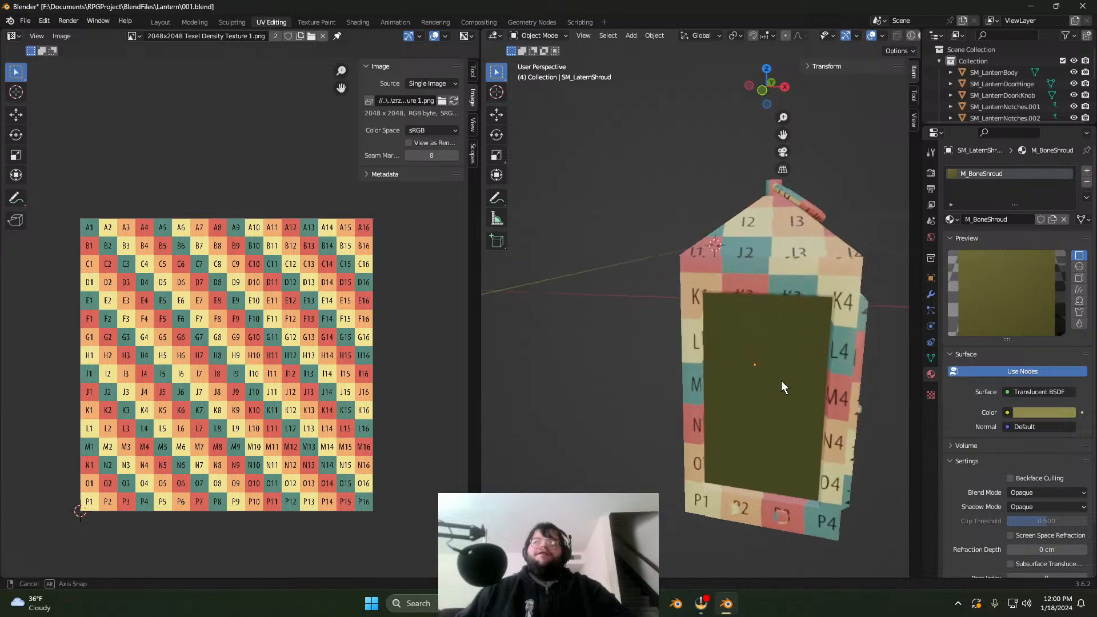
# Step: Examine the checker texture on the lantern body, roof, door and shroud panels from all sides
pyautogui.scroll(3, 749, 353)
pyautogui.moveTo(672, 379); pyautogui.dragTo(711, 489, button='middle')
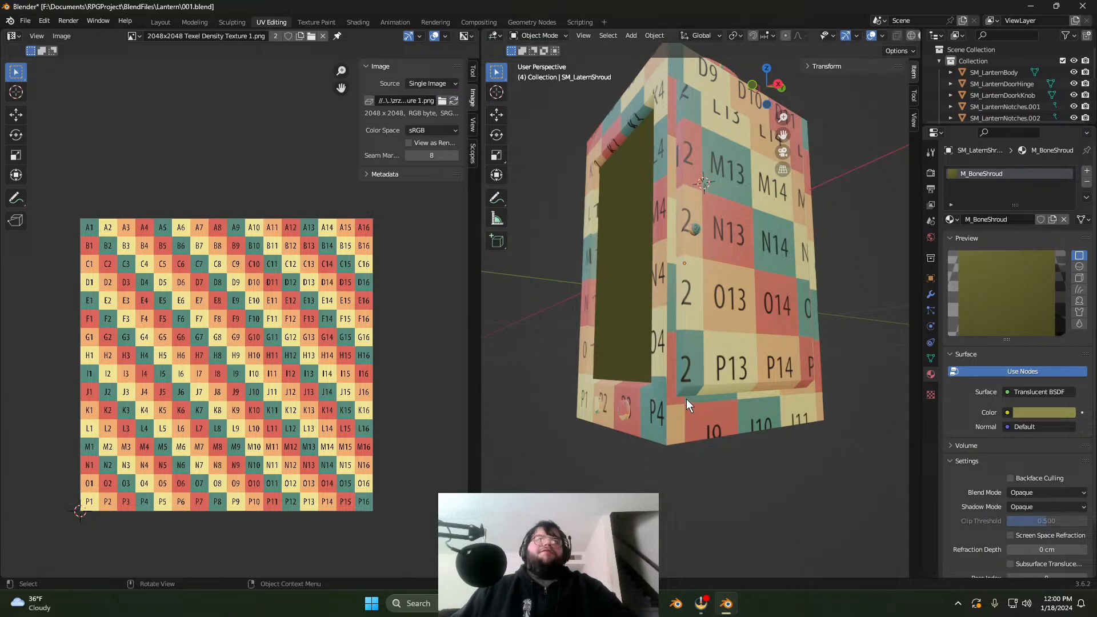
pyautogui.click(540, 33)
pyautogui.click(540, 33)
pyautogui.scroll(-3, 715, 296)
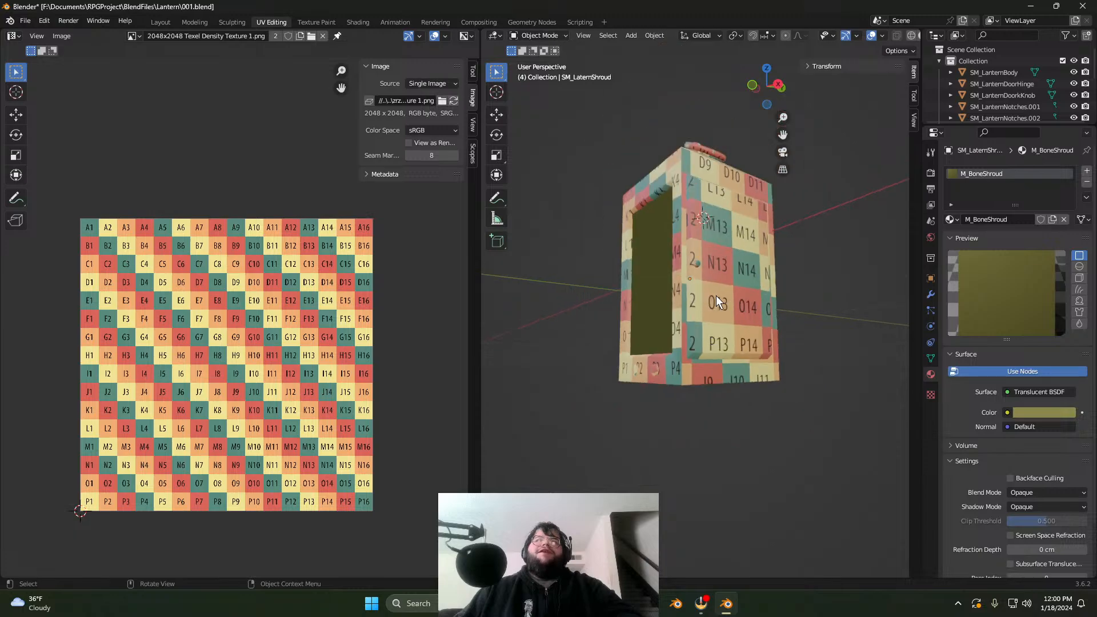
pyautogui.moveTo(715, 296); pyautogui.dragTo(677, 293, button='middle')
pyautogui.scroll(3, 685, 334)
pyautogui.scroll(-1, 645, 345)
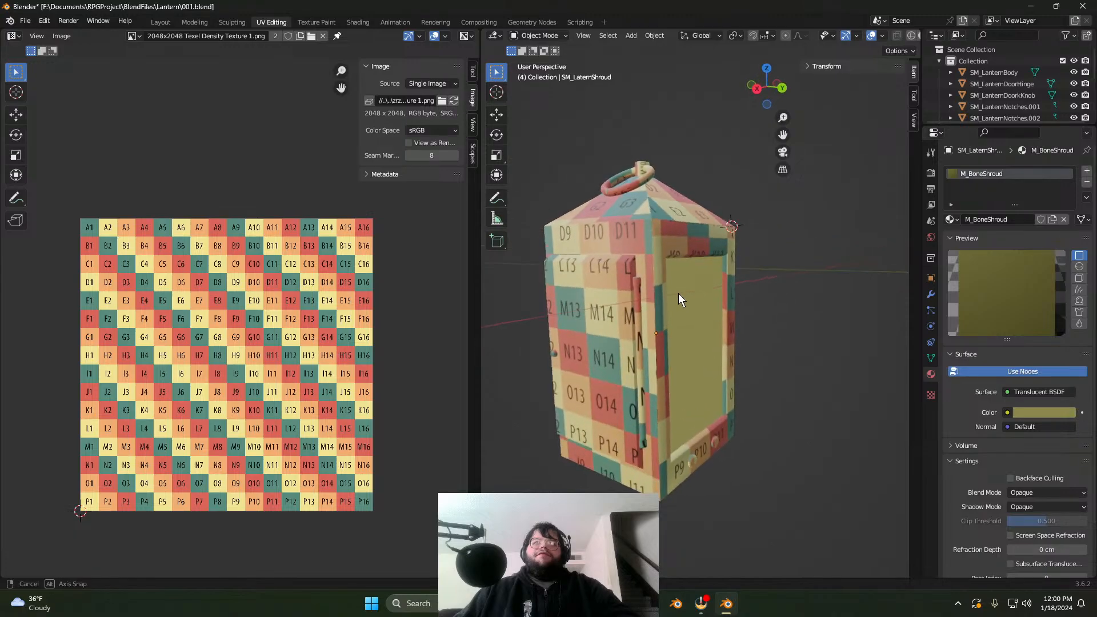
pyautogui.scroll(2, 614, 355)
pyautogui.scroll(2, 615, 355)
pyautogui.moveTo(615, 354); pyautogui.dragTo(650, 293, button='middle')
pyautogui.scroll(-3, 692, 344)
pyautogui.scroll(2, 680, 363)
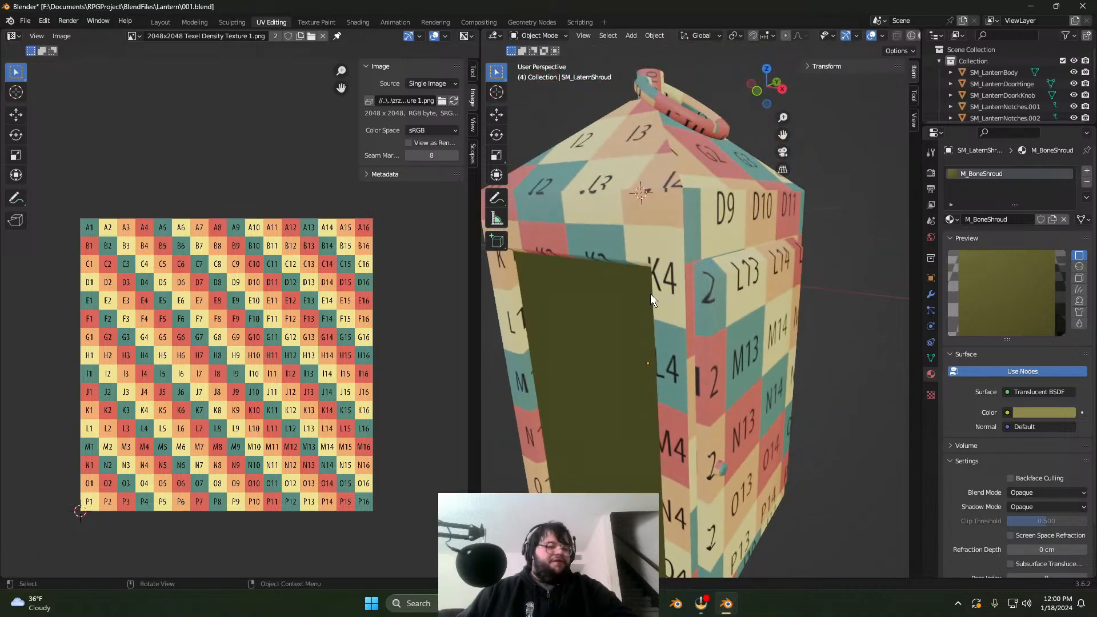
pyautogui.moveTo(794, 257); pyautogui.dragTo(745, 272, button='middle')
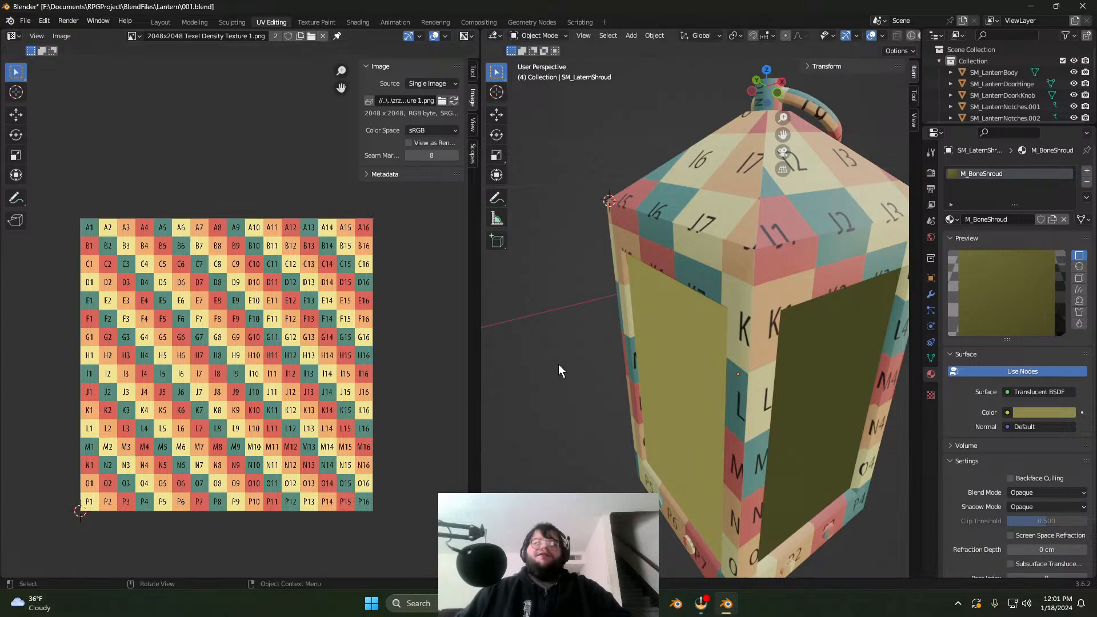
pyautogui.moveTo(557, 365); pyautogui.dragTo(568, 338, button='middle')
pyautogui.moveTo(678, 322); pyautogui.dragTo(689, 365, button='middle')
pyautogui.scroll(-5, 715, 355)
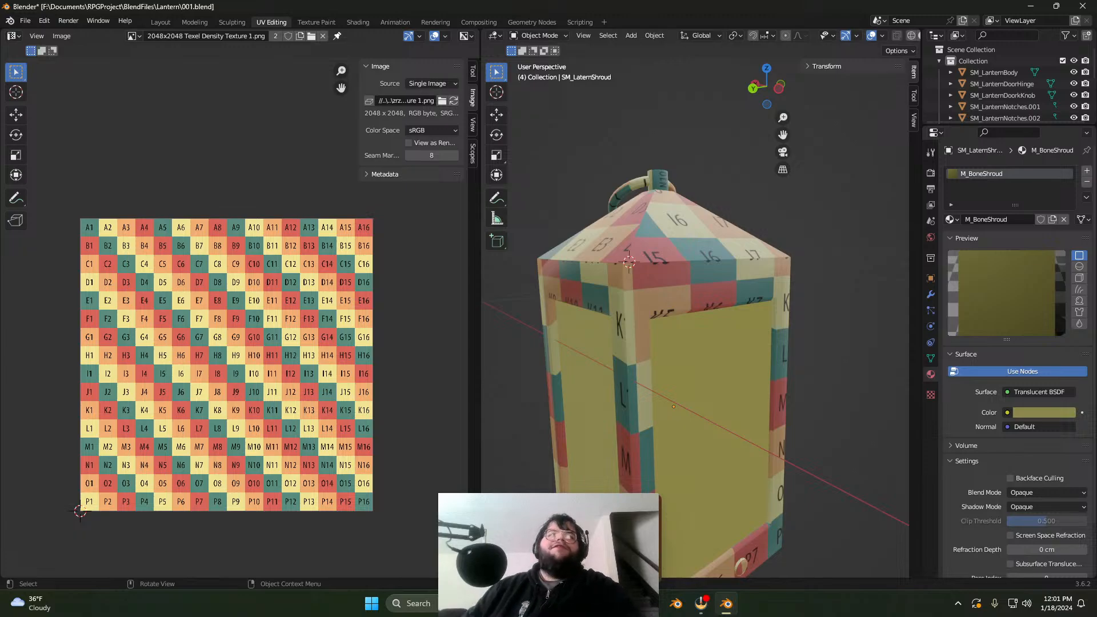
pyautogui.moveTo(646, 348); pyautogui.dragTo(652, 357, button='middle')
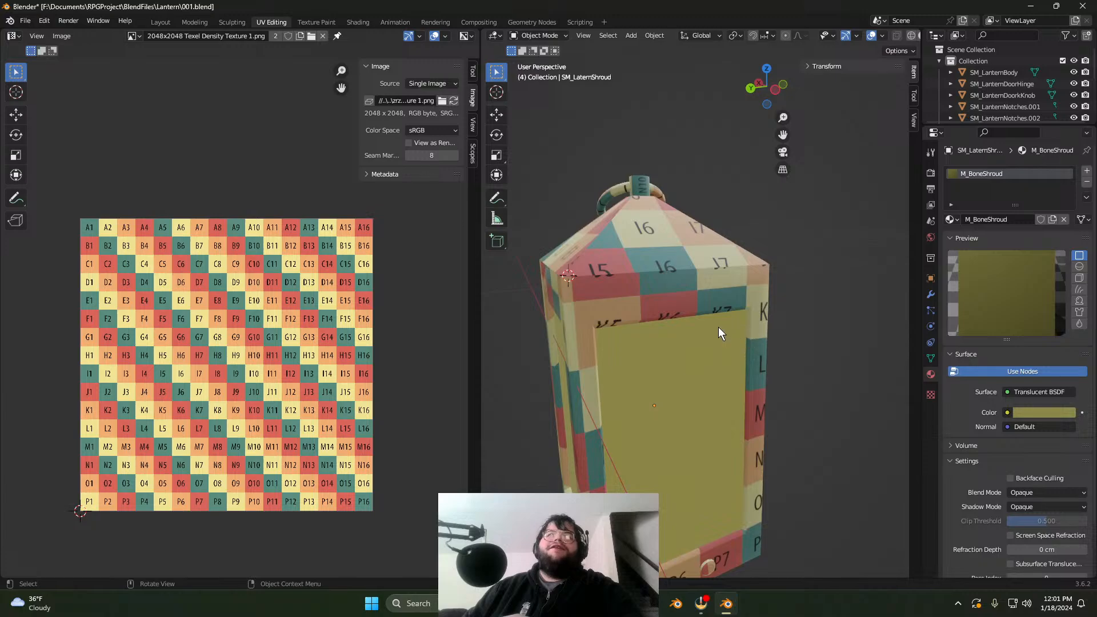
pyautogui.moveTo(718, 326); pyautogui.dragTo(674, 338, button='middle')
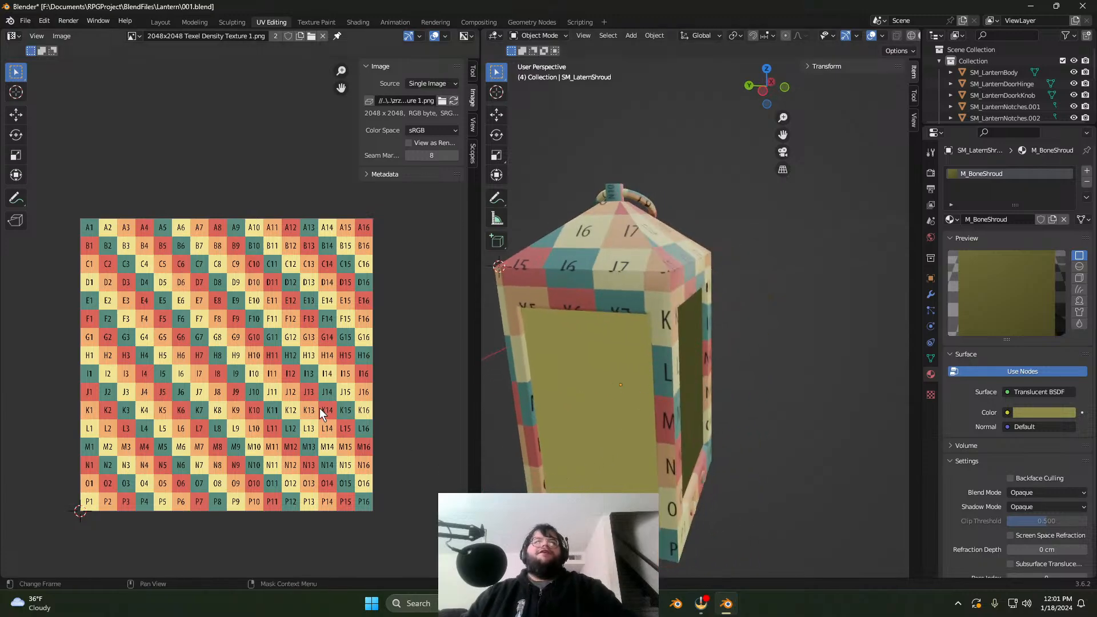
# Step: Select all of the lantern's parts together, with SM_LanternBody as the active object
pyautogui.scroll(-3, 628, 304)
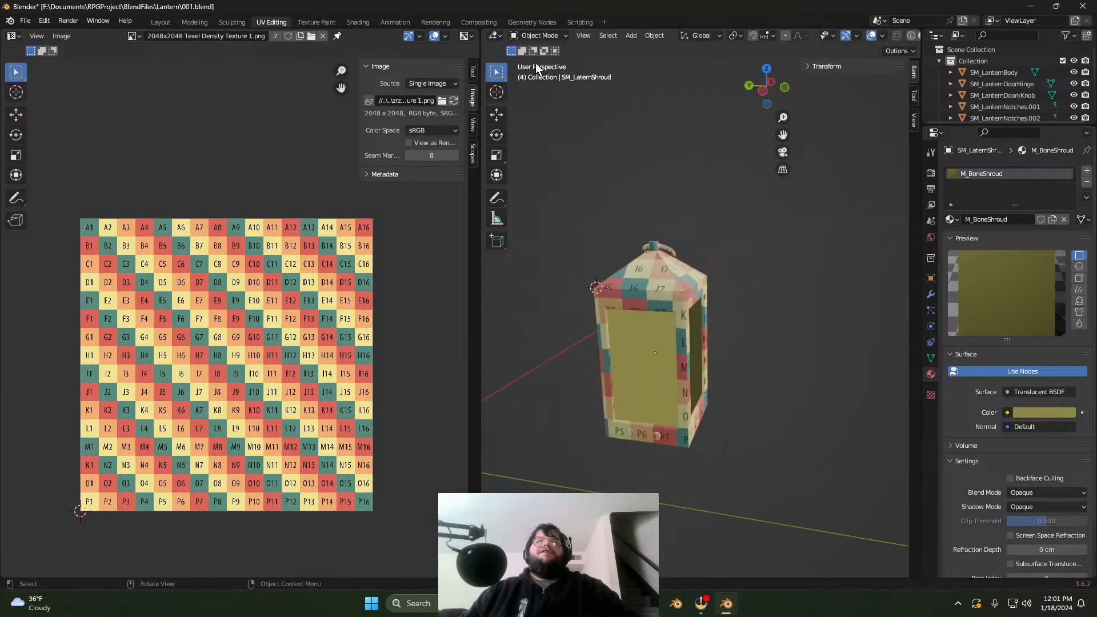
pyautogui.click(631, 292)
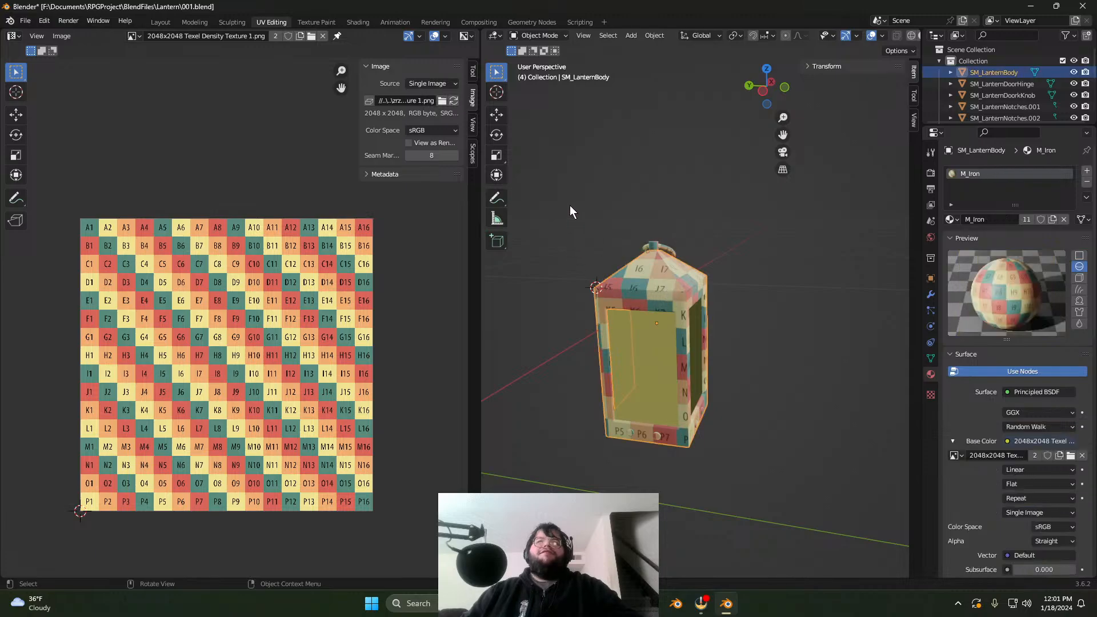
pyautogui.moveTo(570, 211); pyautogui.dragTo(799, 513)
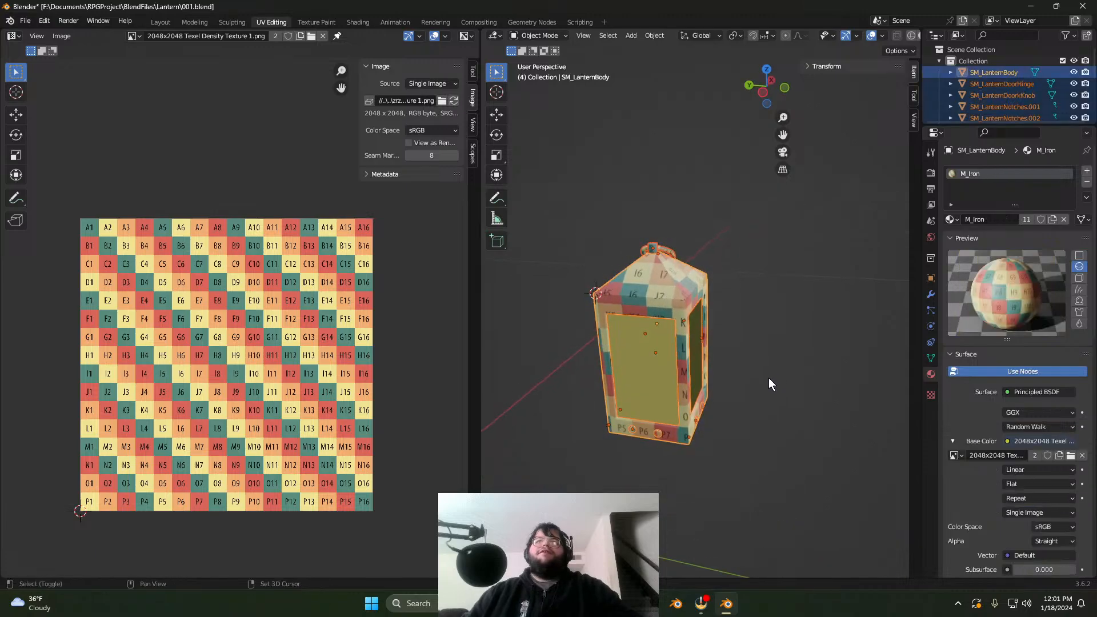
pyautogui.hotkey('shift', 'z')
pyautogui.moveTo(556, 192); pyautogui.dragTo(803, 517)
pyautogui.hotkey('shift', 'z')
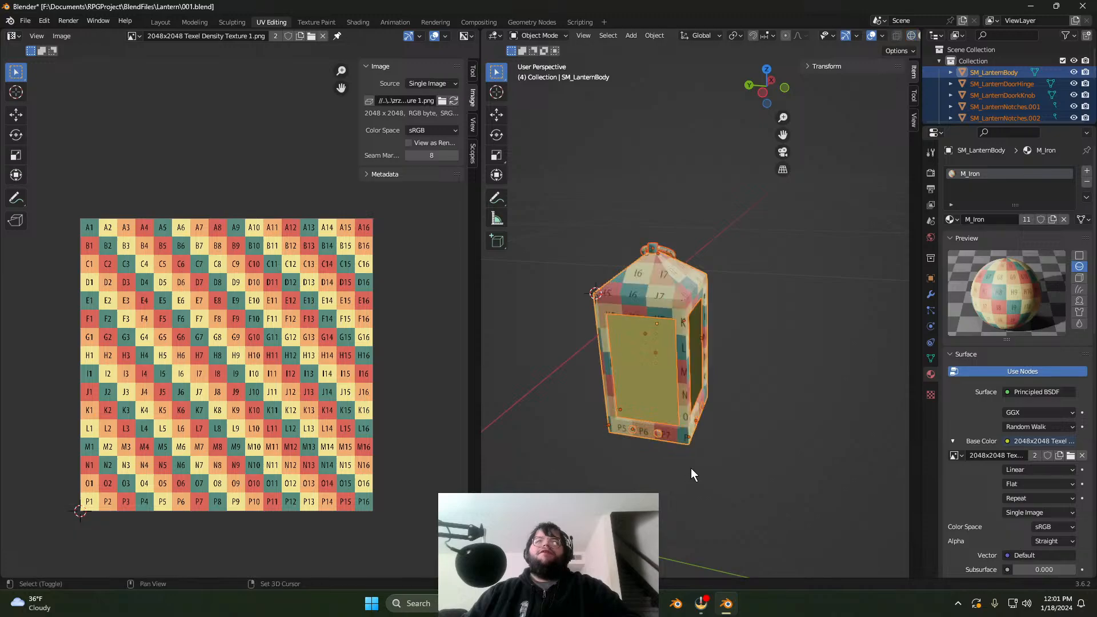
pyautogui.moveTo(753, 226); pyautogui.dragTo(718, 213, button='middle')
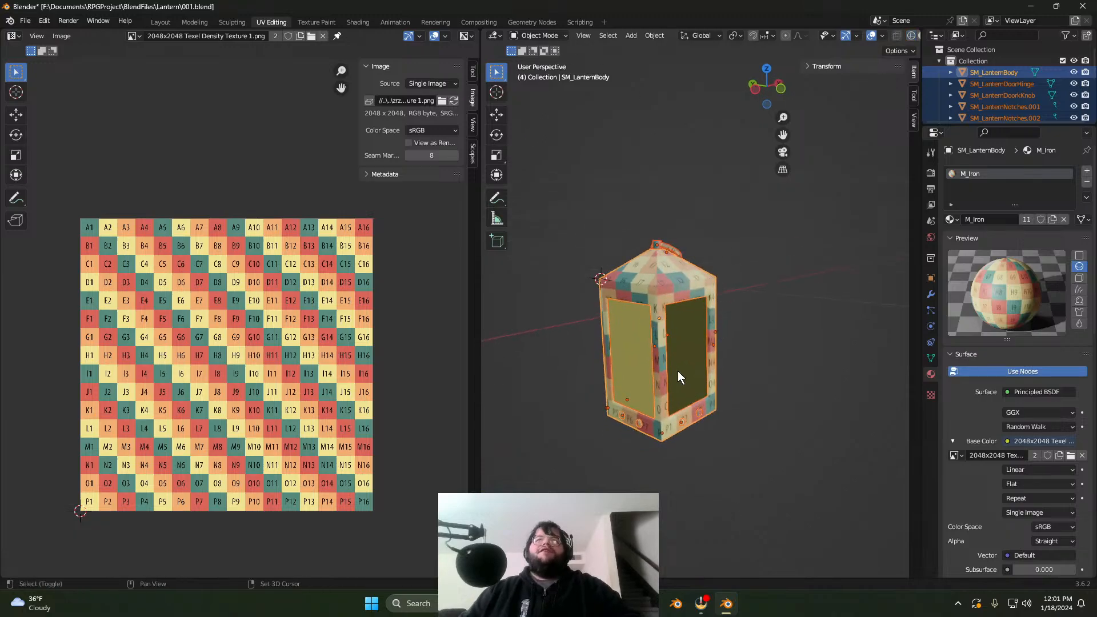
pyautogui.keyDown('shift'); pyautogui.moveTo(677, 371); pyautogui.dragTo(726, 359, button='middle'); pyautogui.keyUp('shift')
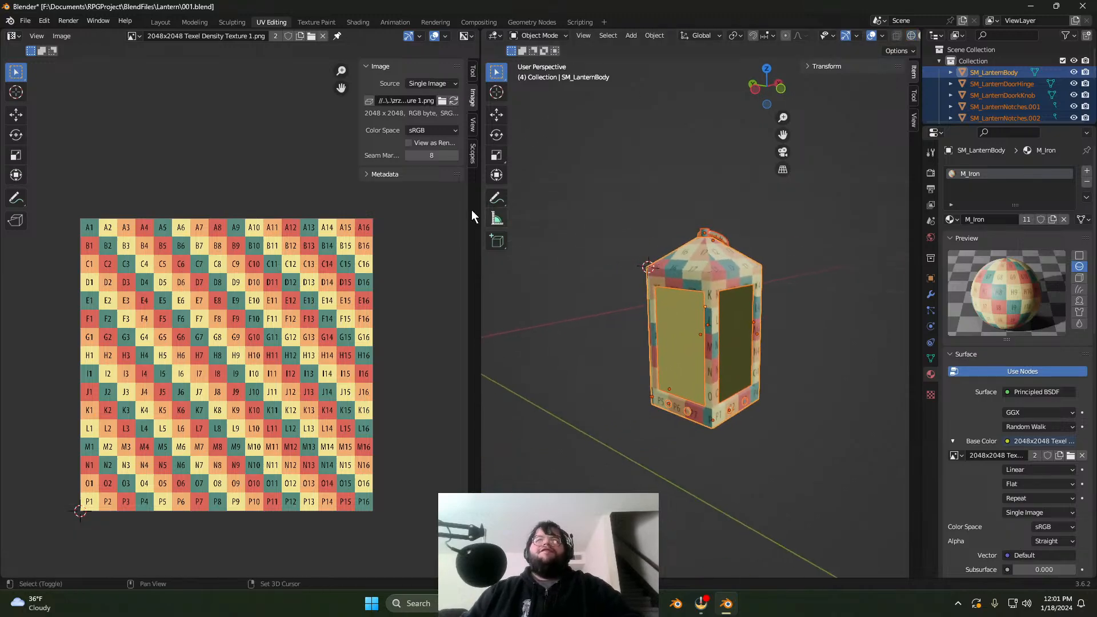
# Step: Enter Edit Mode on the selected lantern parts and select all their faces with X-ray on to show their UVs
pyautogui.click(554, 37)
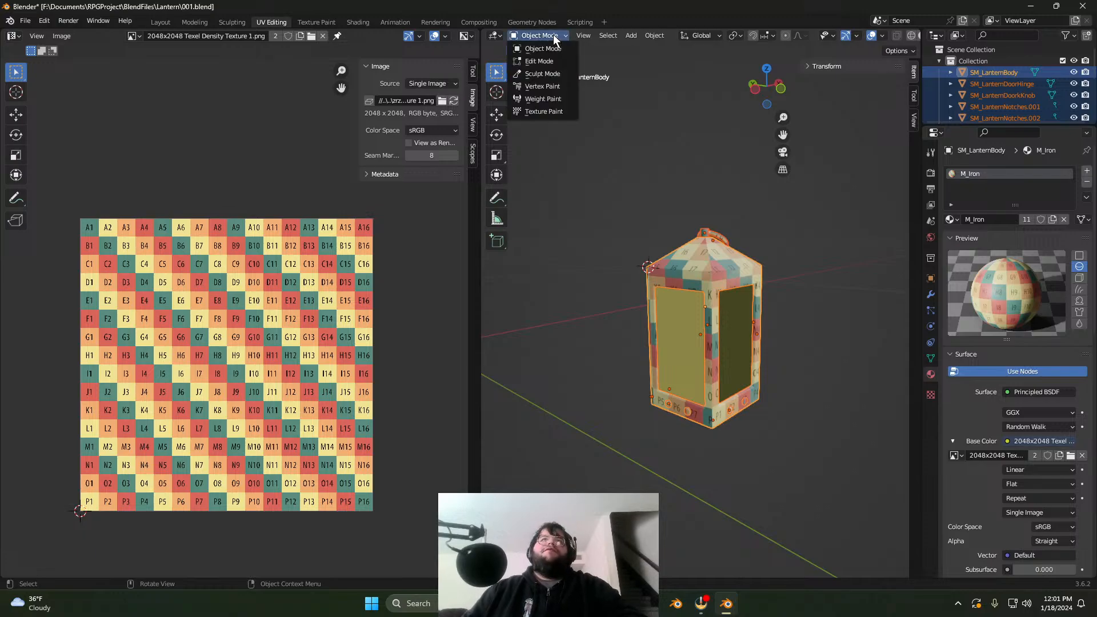
pyautogui.click(547, 61)
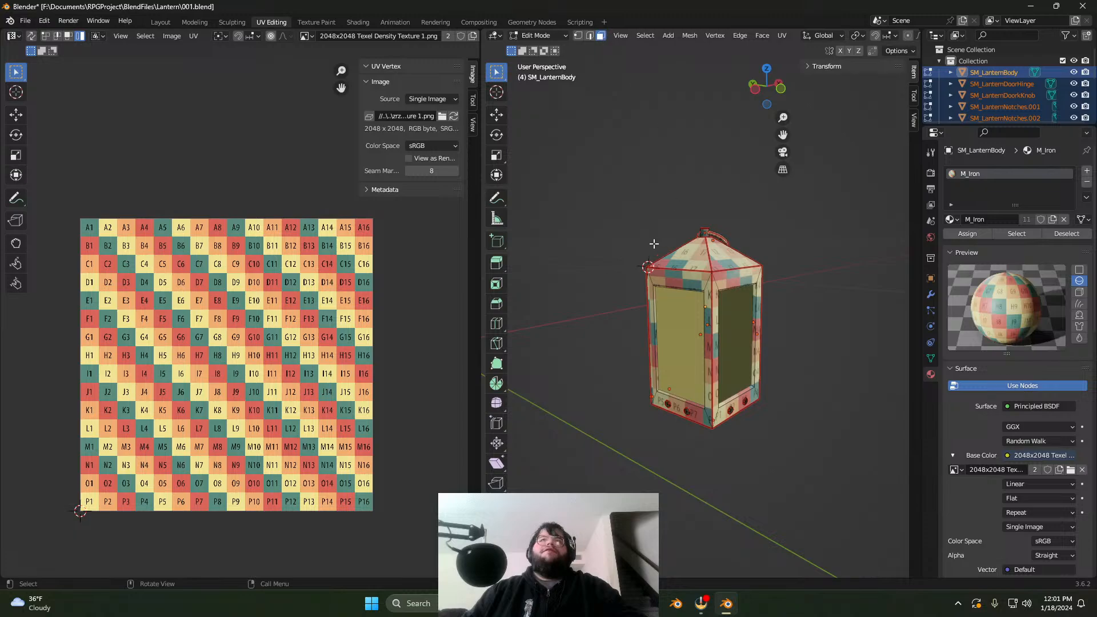
pyautogui.hotkey('alt', 'z')
pyautogui.moveTo(602, 178); pyautogui.dragTo(781, 459)
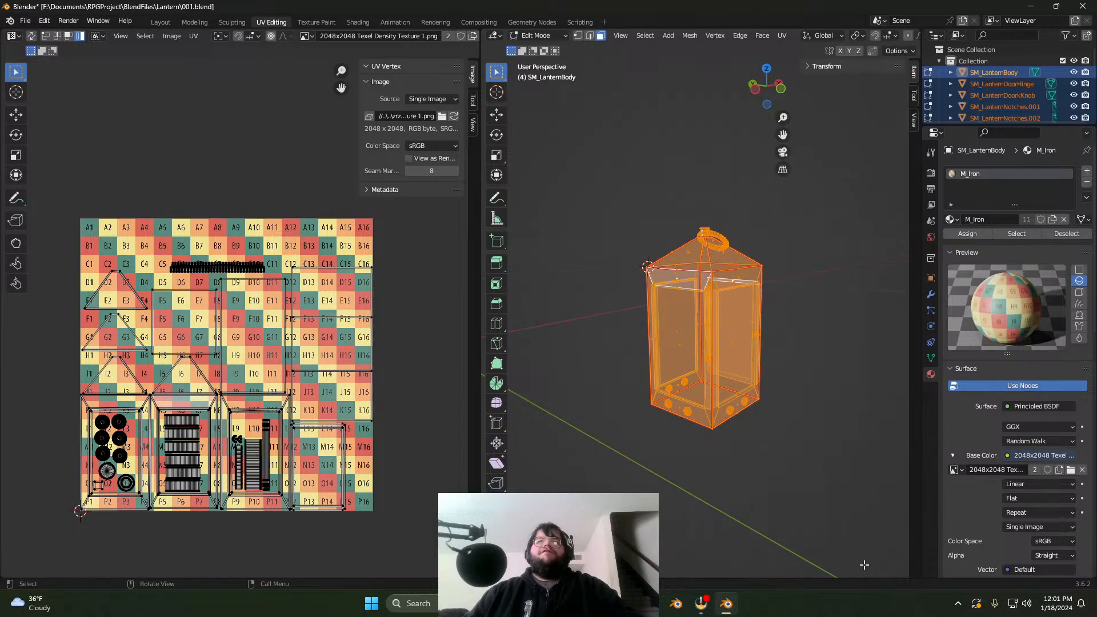
# Step: Move the stacked three-rectangle UV island off the texture, past its right edge, to about X 1.172, Y 0.588
pyautogui.scroll(4, 377, 379)
pyautogui.scroll(-3, 341, 322)
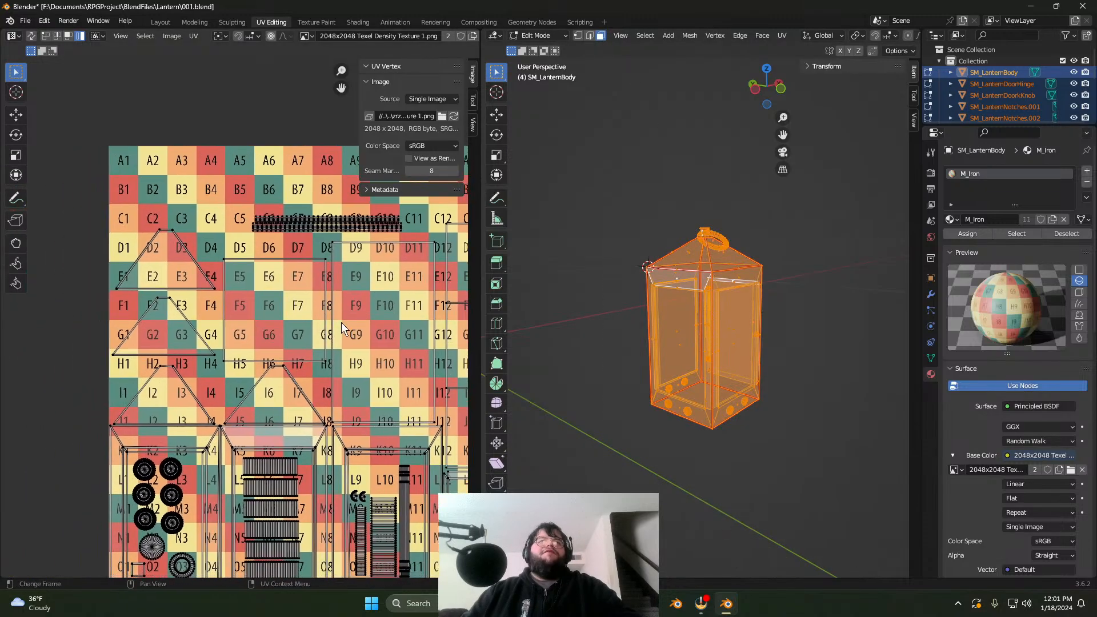
pyautogui.moveTo(336, 313); pyautogui.dragTo(283, 294, button='middle')
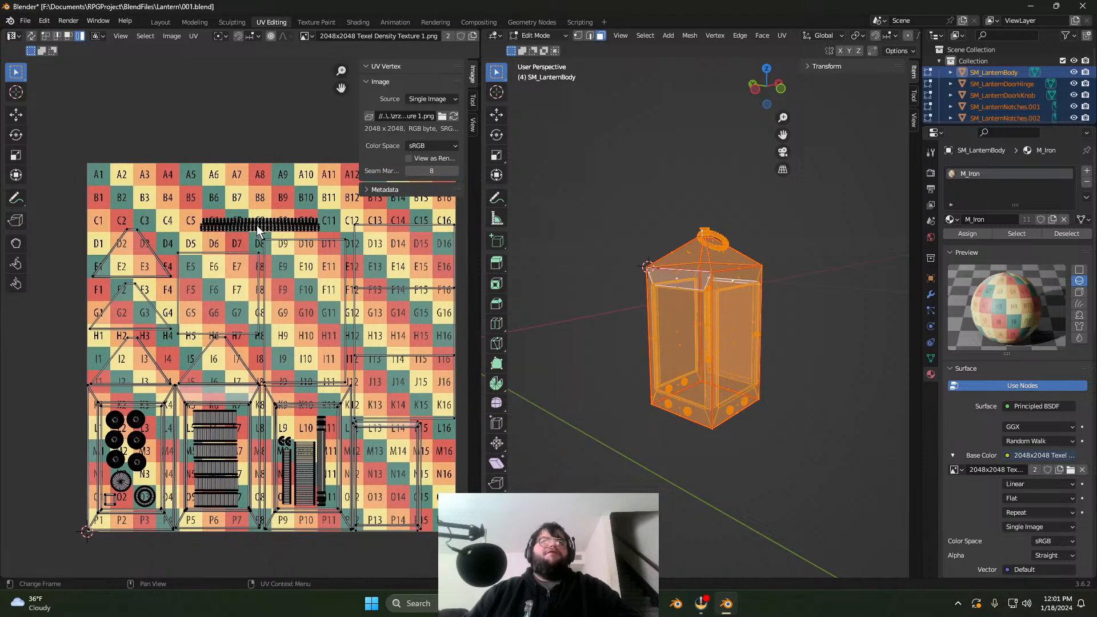
pyautogui.keyDown('shift'); pyautogui.moveTo(357, 280); pyautogui.dragTo(326, 291, button='middle'); pyautogui.keyUp('shift')
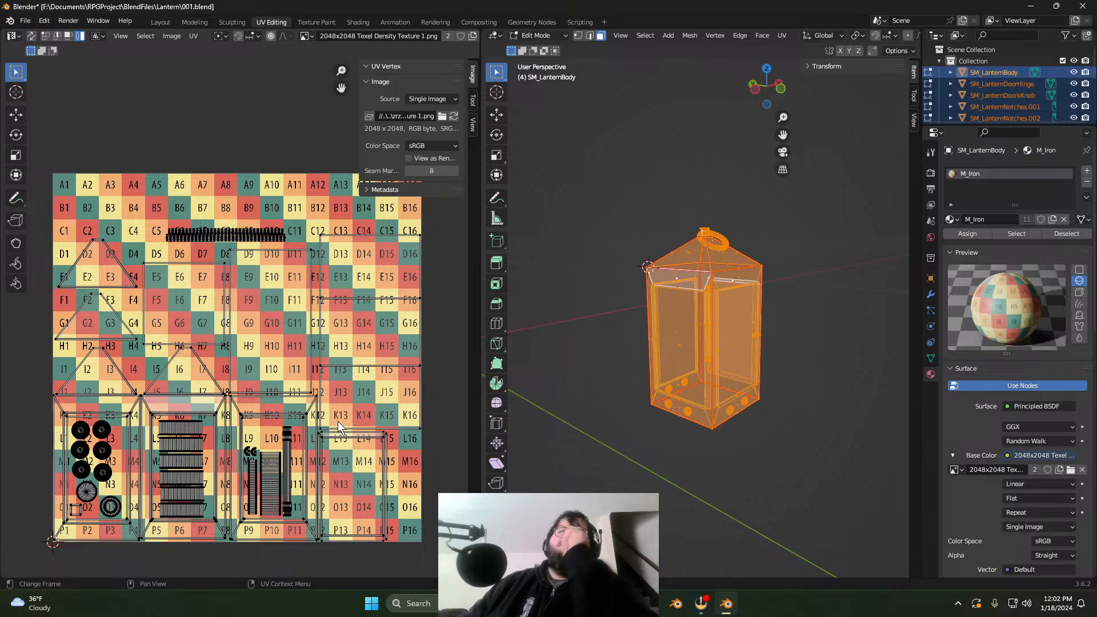
pyautogui.scroll(-2, 328, 416)
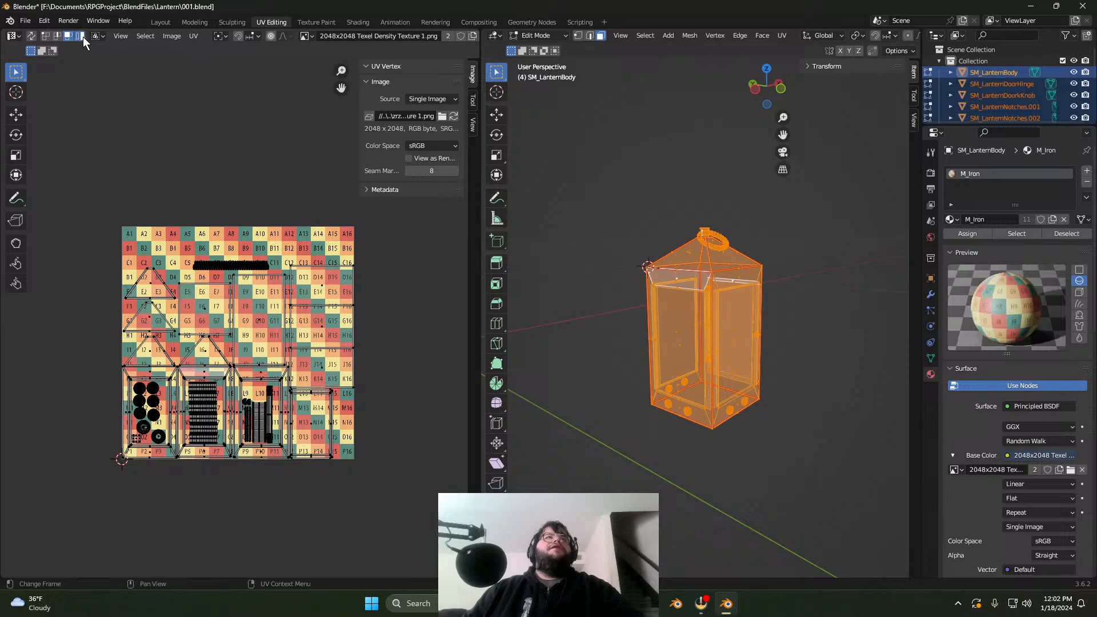
pyautogui.click(308, 326)
pyautogui.press('g')
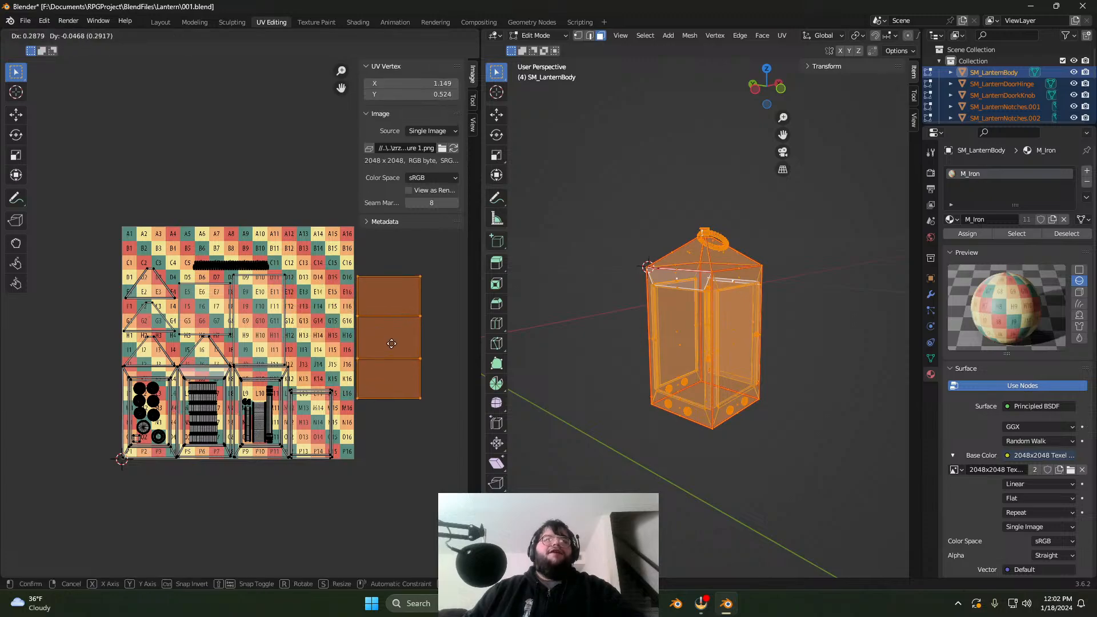
pyautogui.click(390, 331)
# Step: Move the three-rectangle UV island back onto the texture above the narrow lower-right island, at about X 0.858, Y 0.569
pyautogui.moveTo(332, 307); pyautogui.dragTo(303, 338, button='middle')
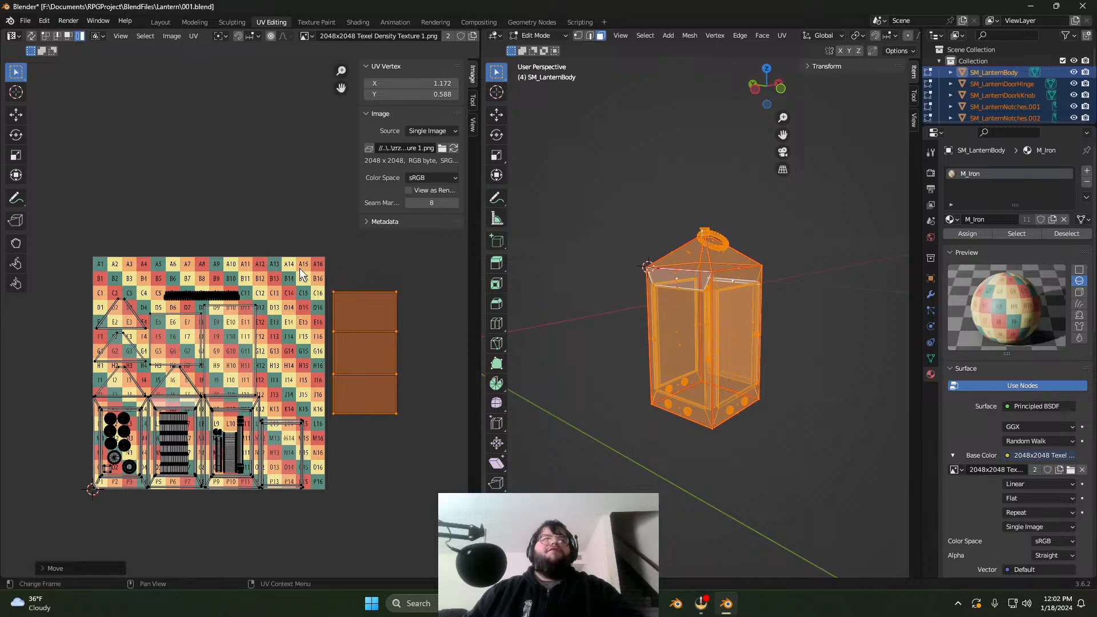
pyautogui.moveTo(344, 262); pyautogui.dragTo(294, 257, button='middle')
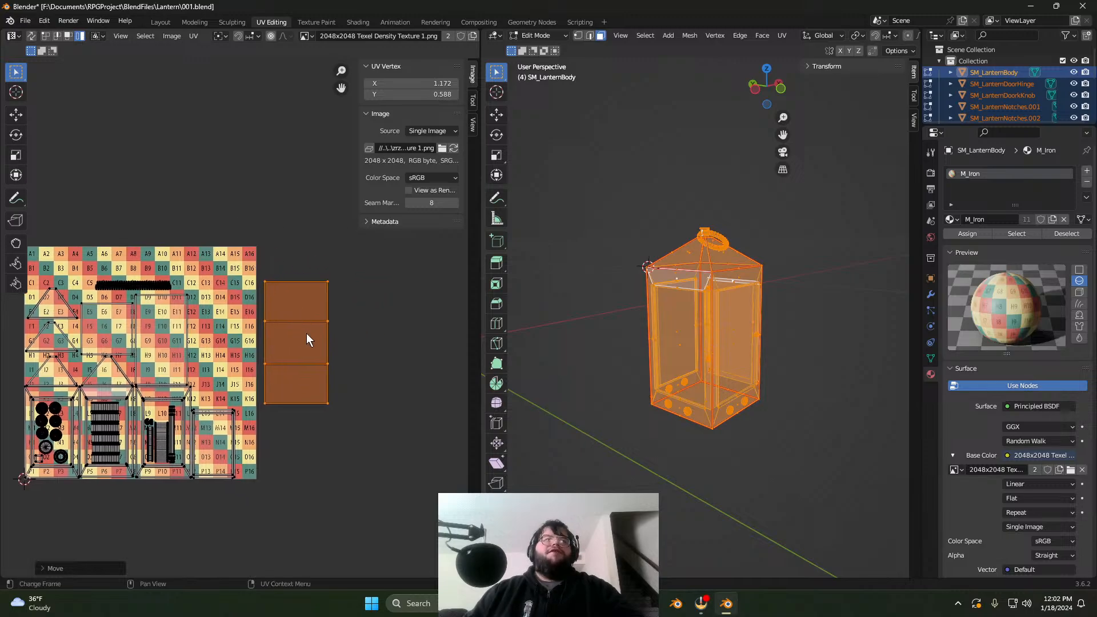
pyautogui.press('g')
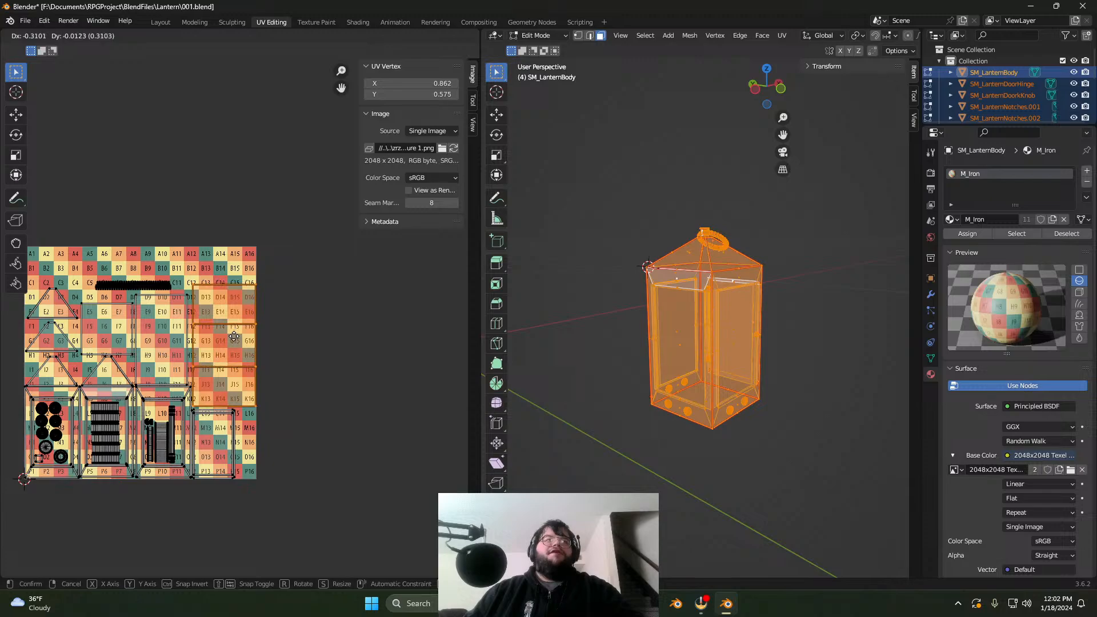
pyautogui.click(234, 336)
pyautogui.moveTo(242, 385); pyautogui.dragTo(345, 354, button='middle')
pyautogui.scroll(3, 345, 354)
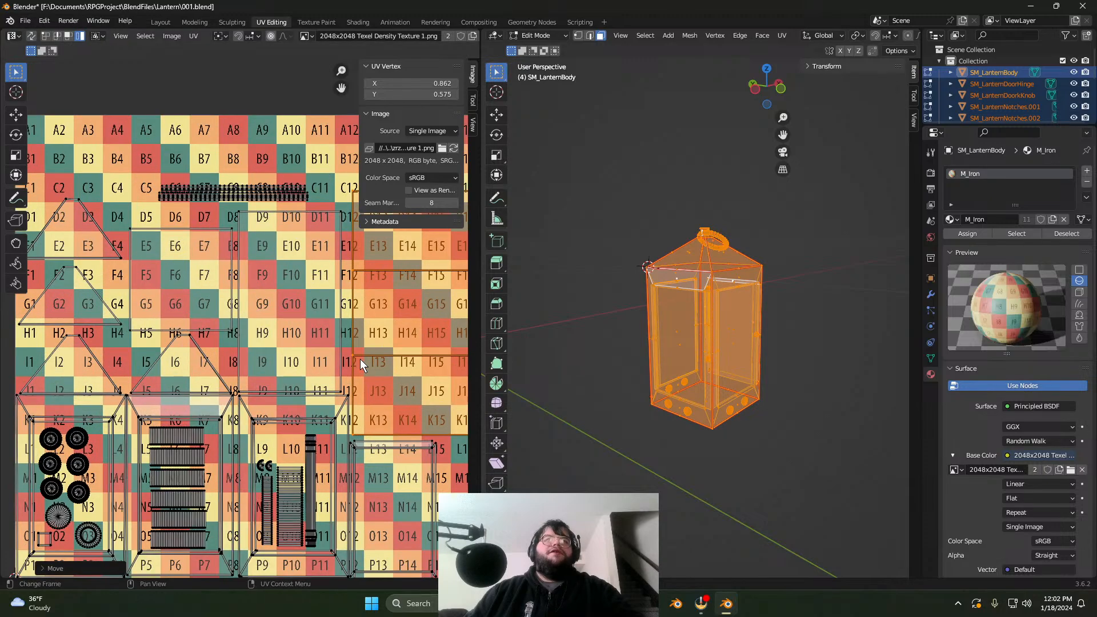
pyautogui.press('g')
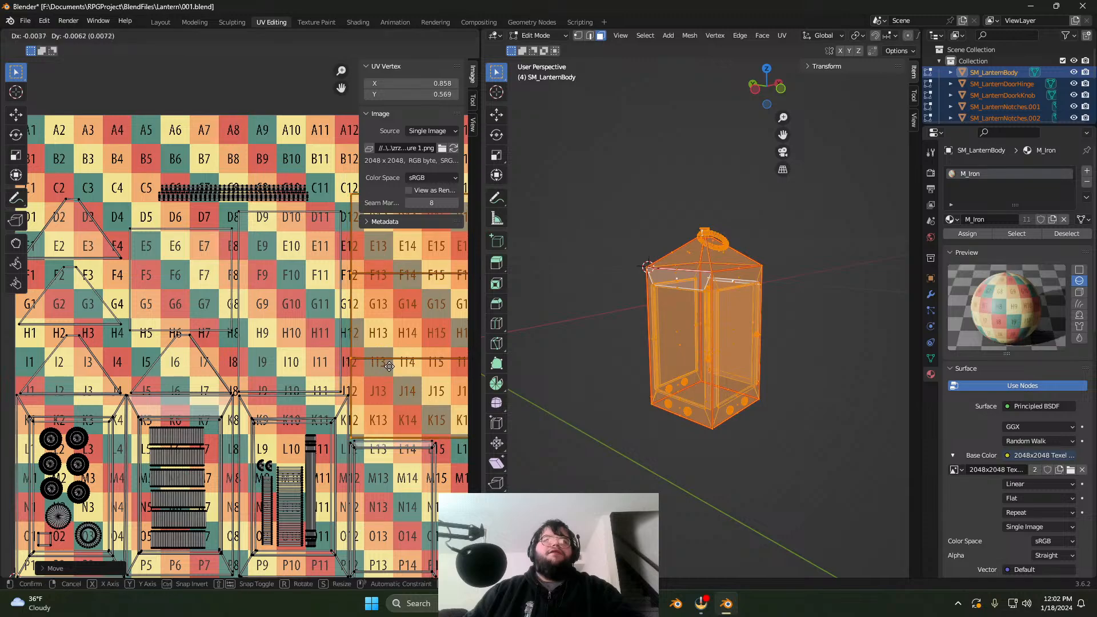
pyautogui.click(389, 365)
# Step: Examine how the lantern's UV islands fill the texture grid, including the free space around them
pyautogui.scroll(-2, 385, 376)
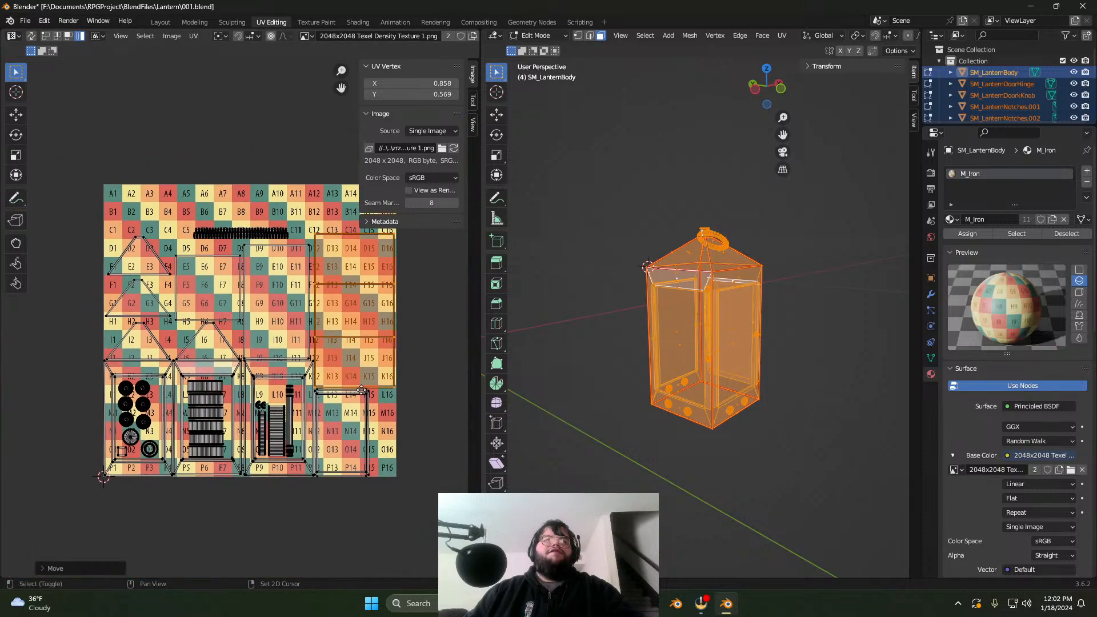
pyautogui.moveTo(36, 482); pyautogui.dragTo(53, 458, button='middle')
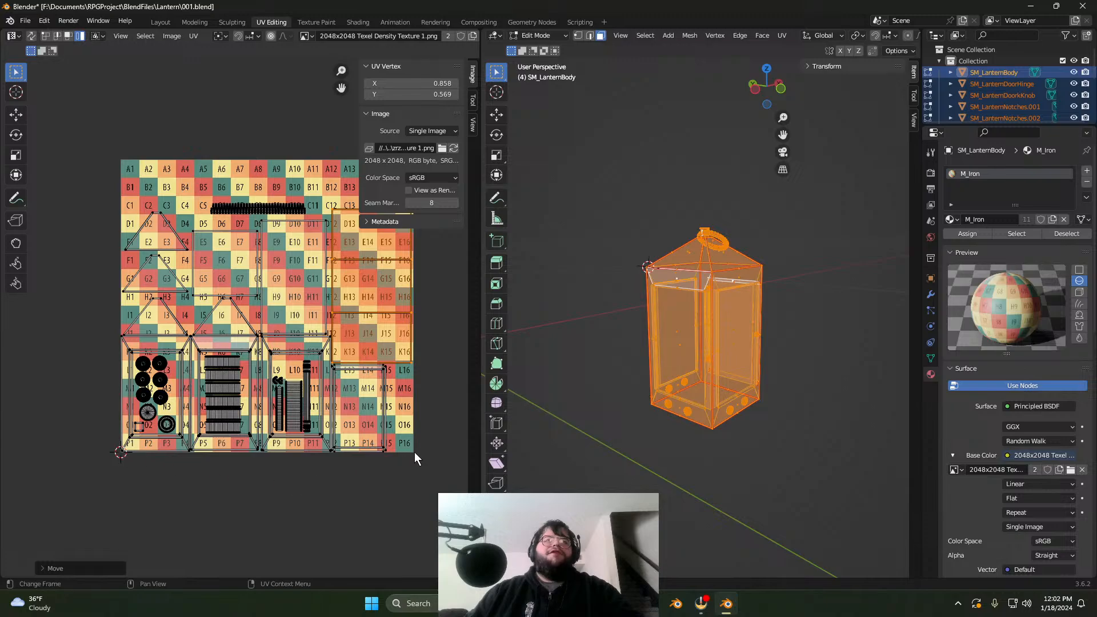
pyautogui.scroll(-2, 121, 164)
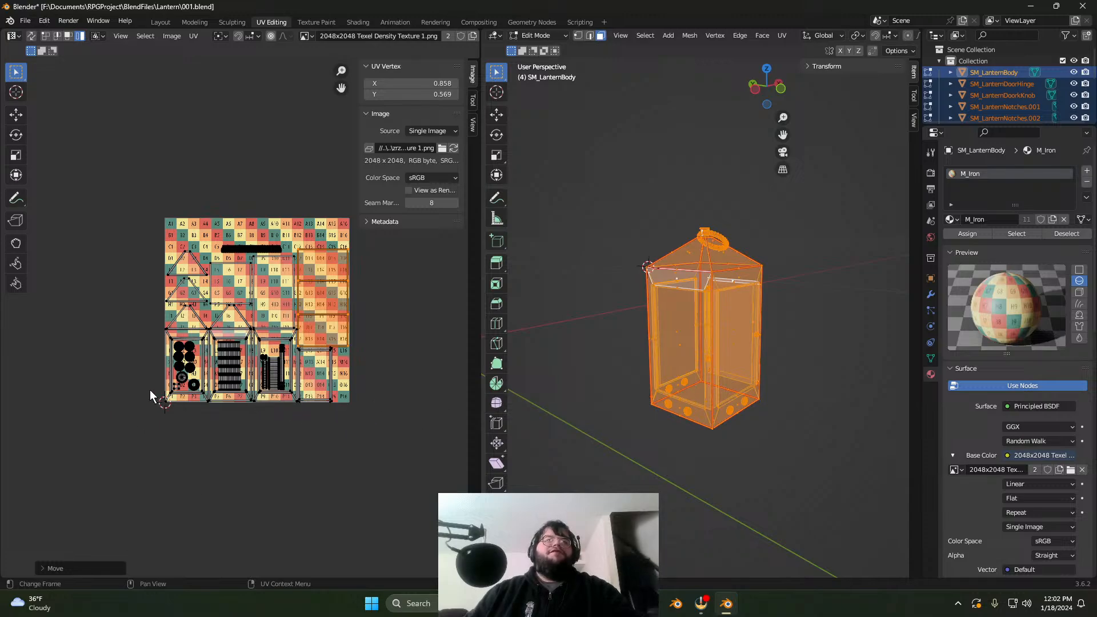
pyautogui.moveTo(242, 350); pyautogui.dragTo(397, 389, button='middle')
pyautogui.moveTo(301, 330); pyautogui.dragTo(251, 242, button='middle')
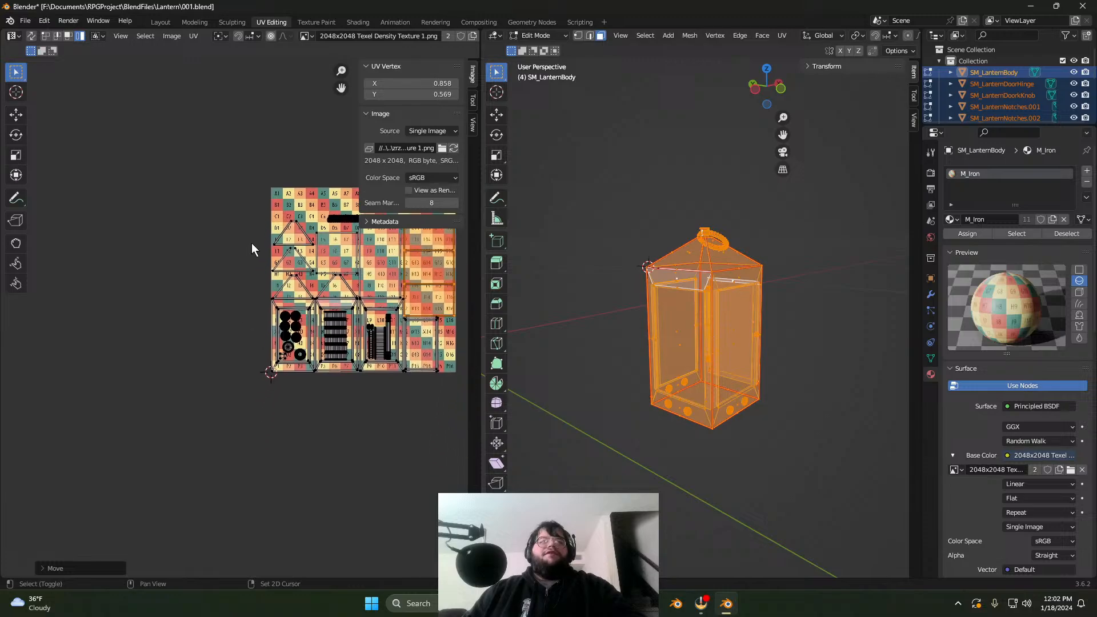
pyautogui.scroll(3, 368, 344)
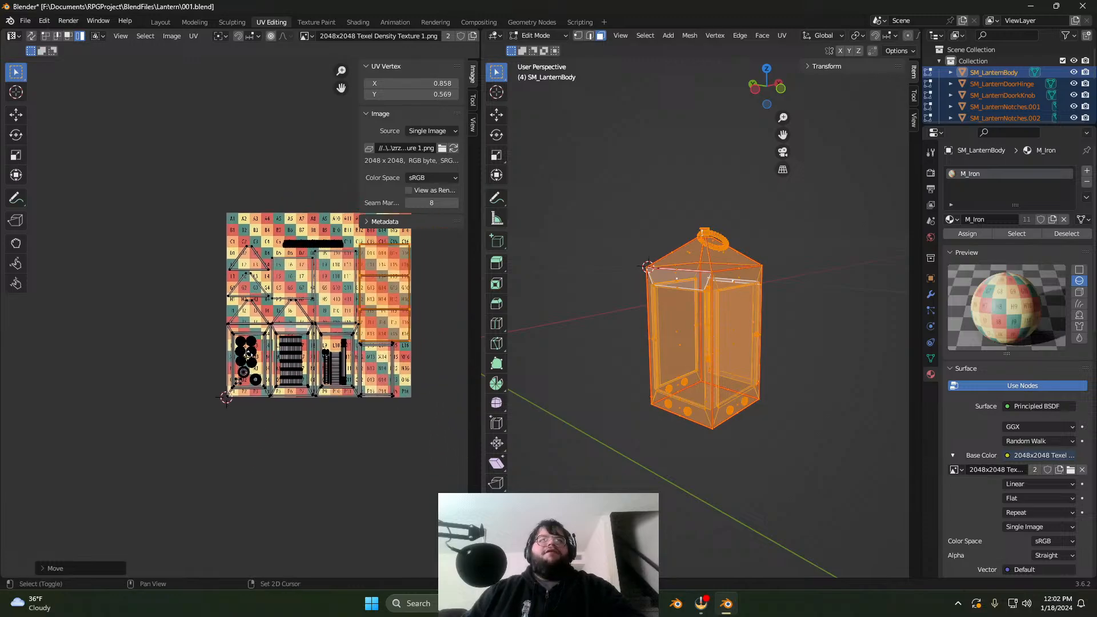
pyautogui.scroll(2, 358, 351)
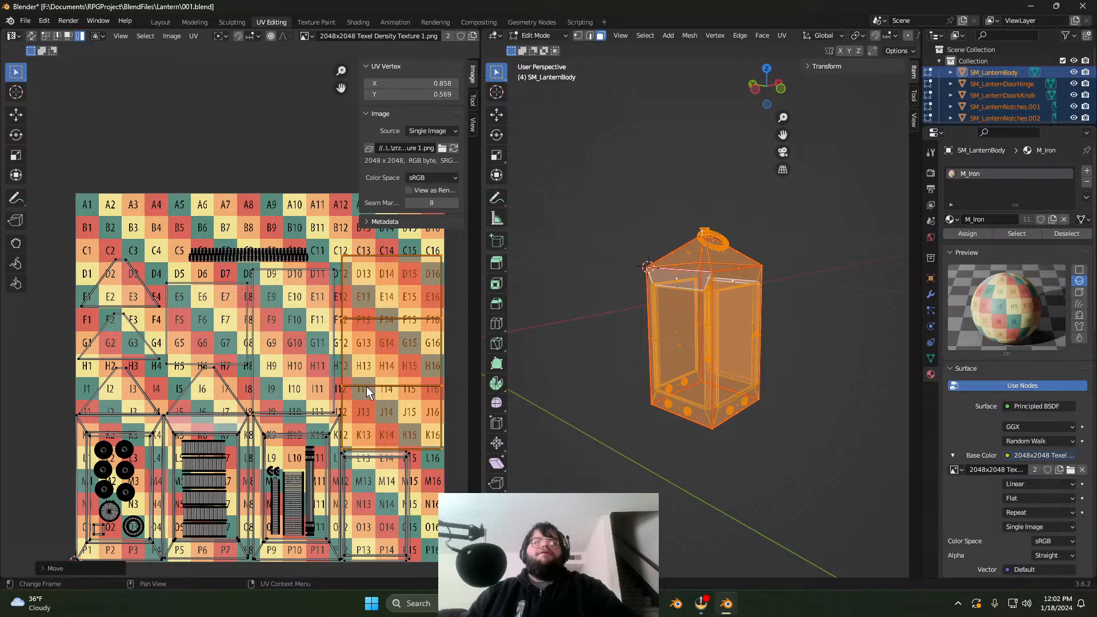
pyautogui.moveTo(360, 360); pyautogui.dragTo(325, 380, button='middle')
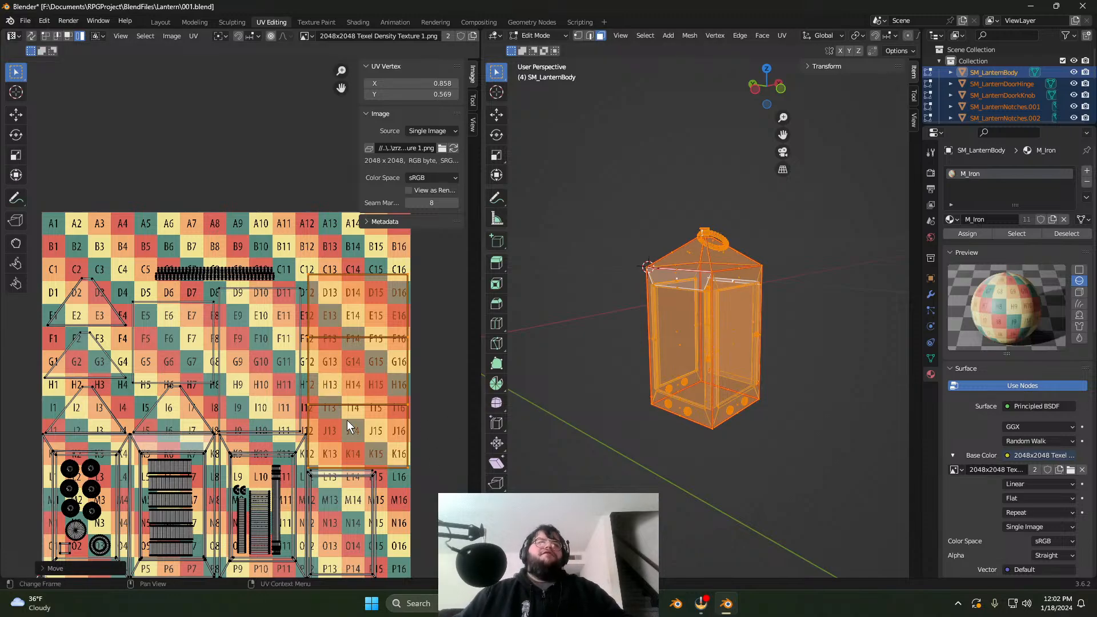
pyautogui.scroll(-1, 329, 416)
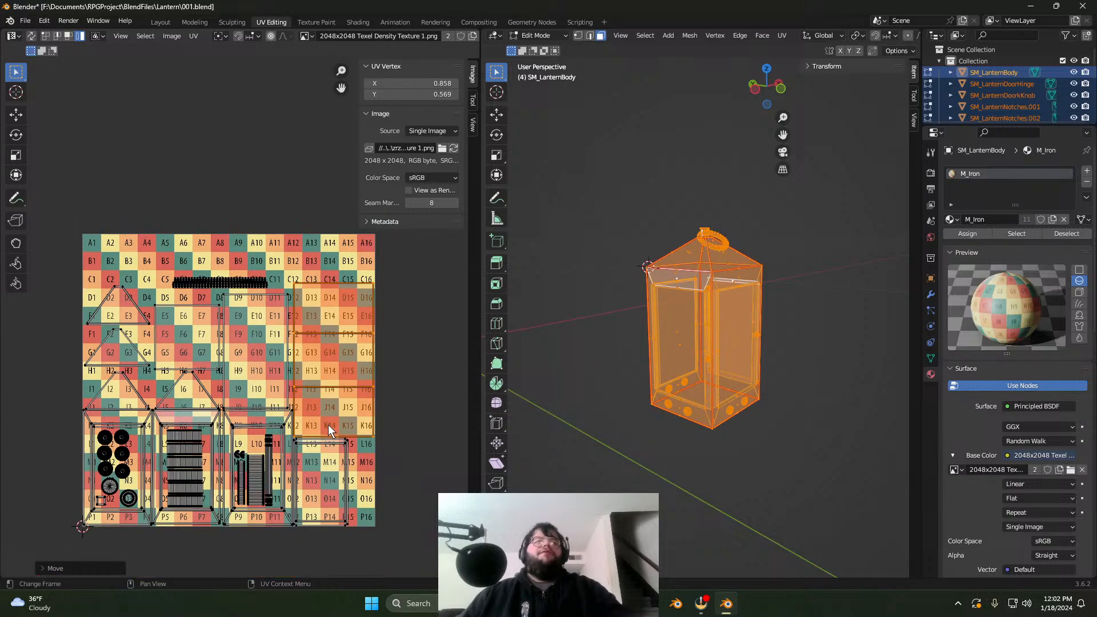
# Step: Select the narrow rectangular UV island in the texture's lower-right corner and examine the layout and unused space around it
pyautogui.scroll(1, 323, 423)
pyautogui.moveTo(292, 412); pyautogui.dragTo(364, 380, button='middle')
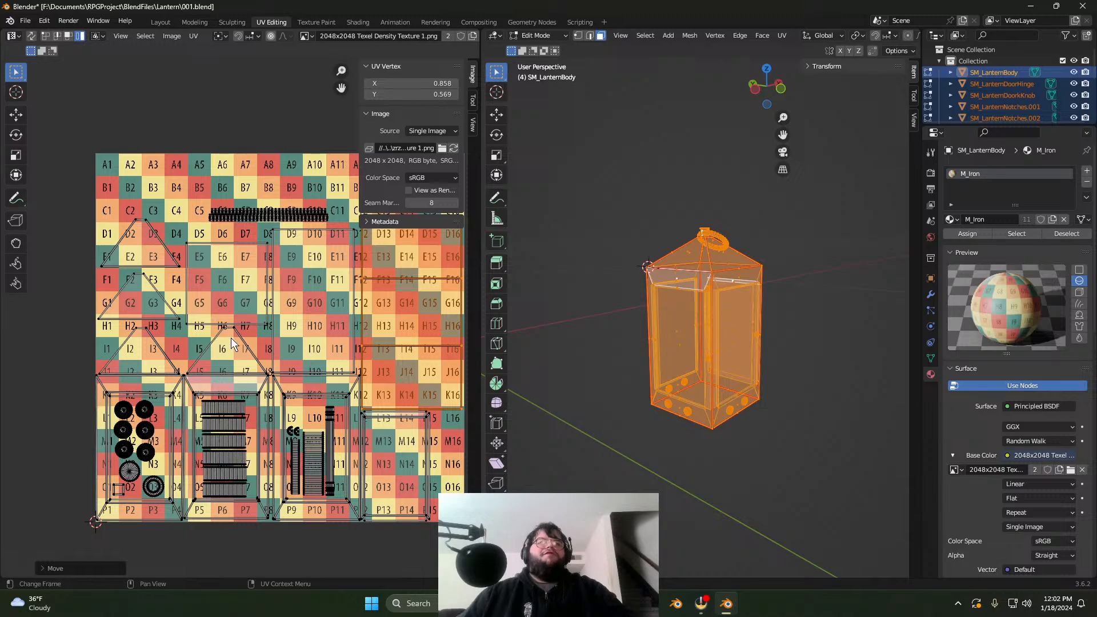
pyautogui.moveTo(370, 498); pyautogui.dragTo(218, 469, button='middle')
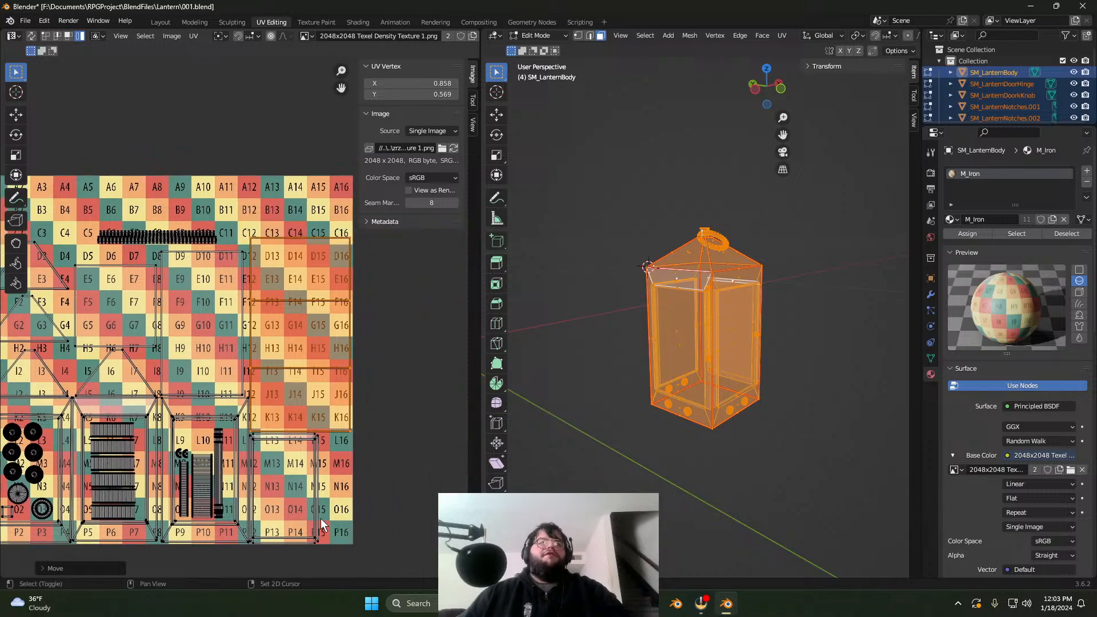
pyautogui.moveTo(321, 519); pyautogui.dragTo(386, 503, button='middle')
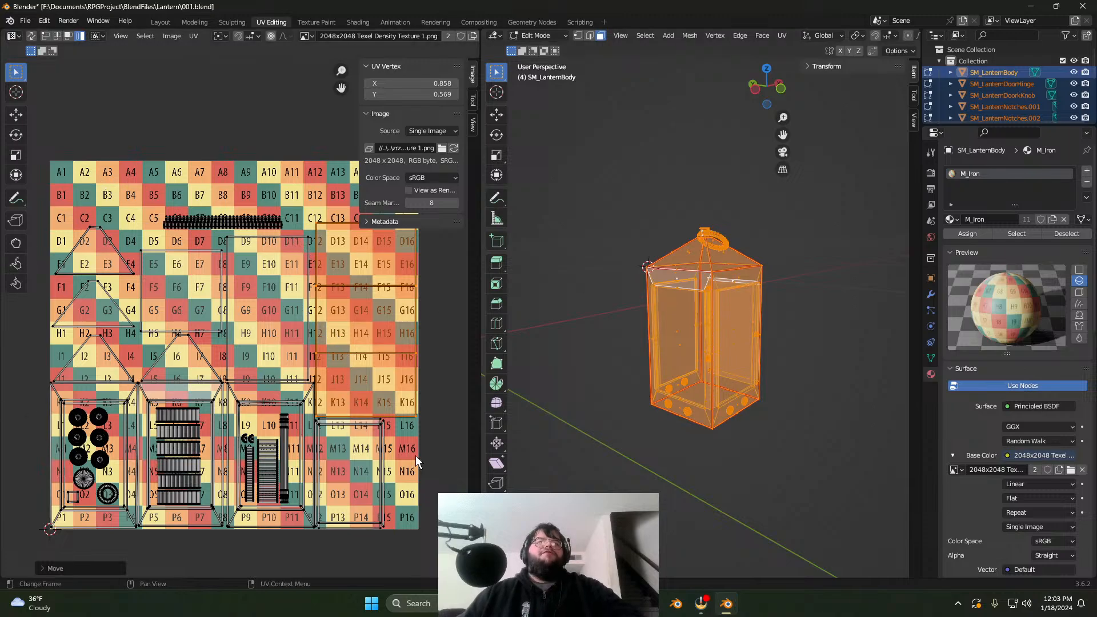
pyautogui.click(407, 476)
pyautogui.scroll(1, 341, 427)
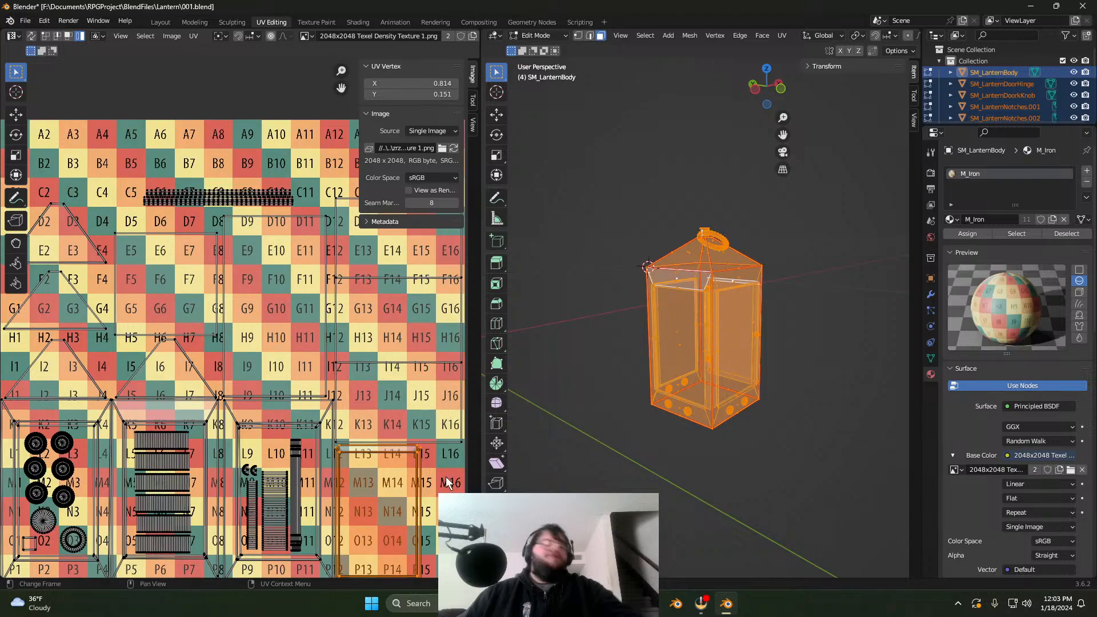
pyautogui.scroll(-1, 336, 401)
pyautogui.scroll(1, 328, 393)
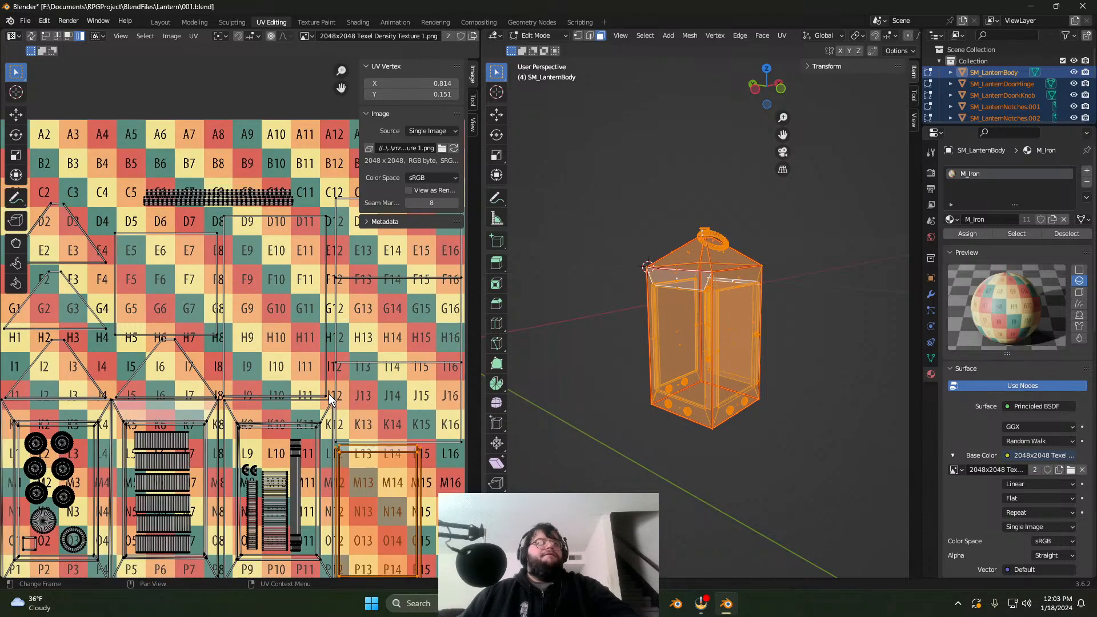
pyautogui.keyDown('shift'); pyautogui.moveTo(277, 310); pyautogui.dragTo(286, 383, button='middle'); pyautogui.keyUp('shift')
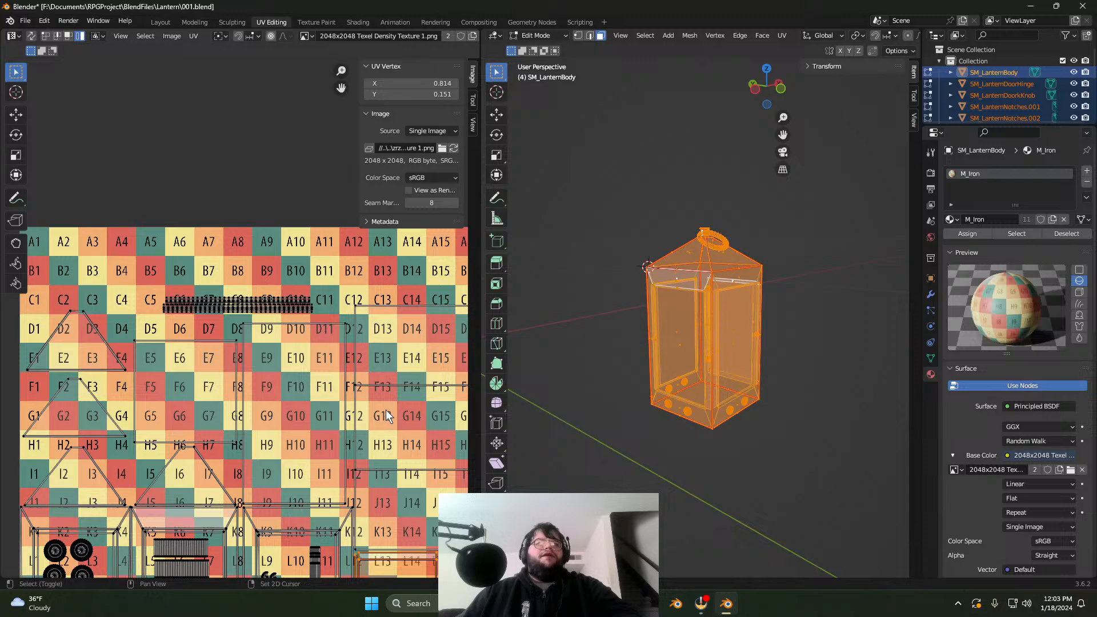
pyautogui.keyDown('shift'); pyautogui.moveTo(386, 409); pyautogui.dragTo(330, 362, button='middle'); pyautogui.keyUp('shift')
pyautogui.scroll(-1, 326, 362)
pyautogui.keyDown('shift'); pyautogui.moveTo(309, 422); pyautogui.dragTo(342, 365, button='middle'); pyautogui.keyUp('shift')
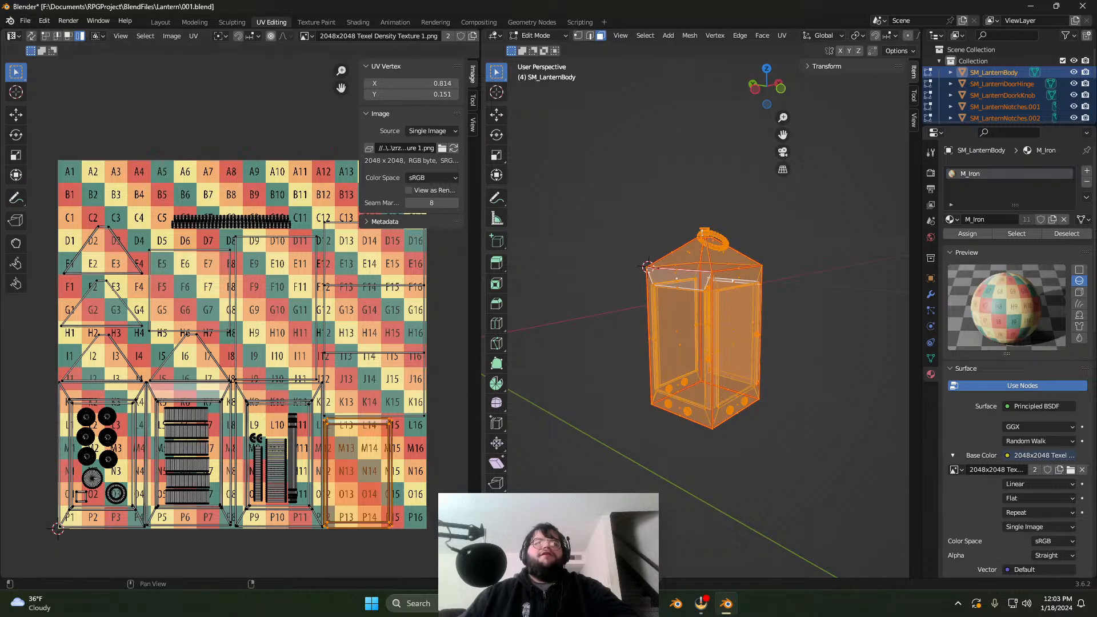
# Step: Switch to the web browser and skim the KatsBits article on the Power of Two rule down to its definition
pyautogui.hotkey('alt', 'Tab')
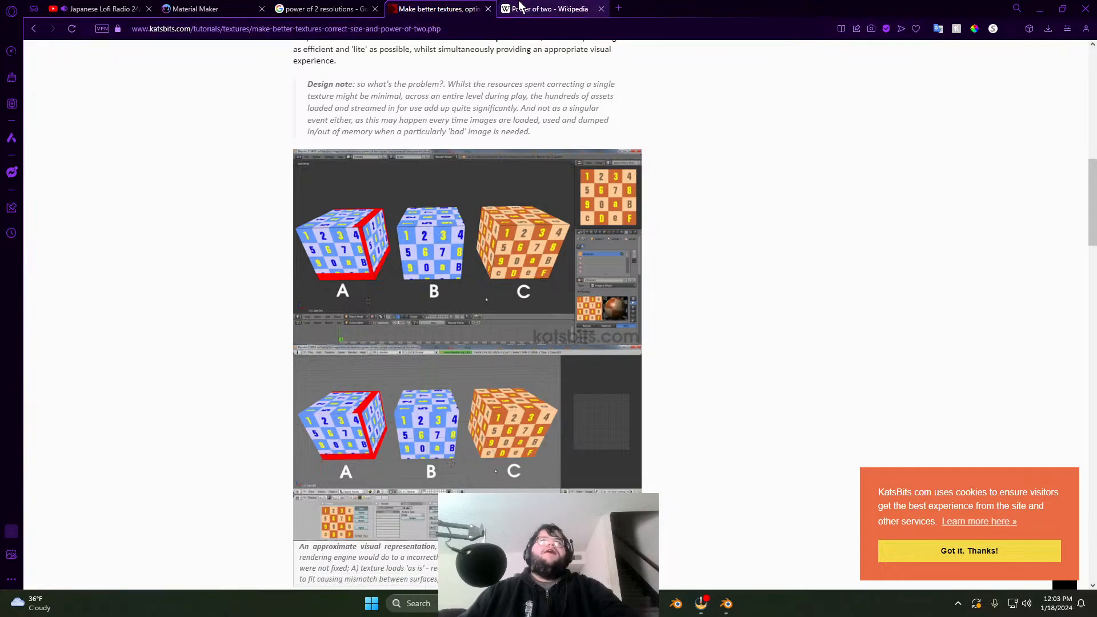
pyautogui.scroll(7, 504, 296)
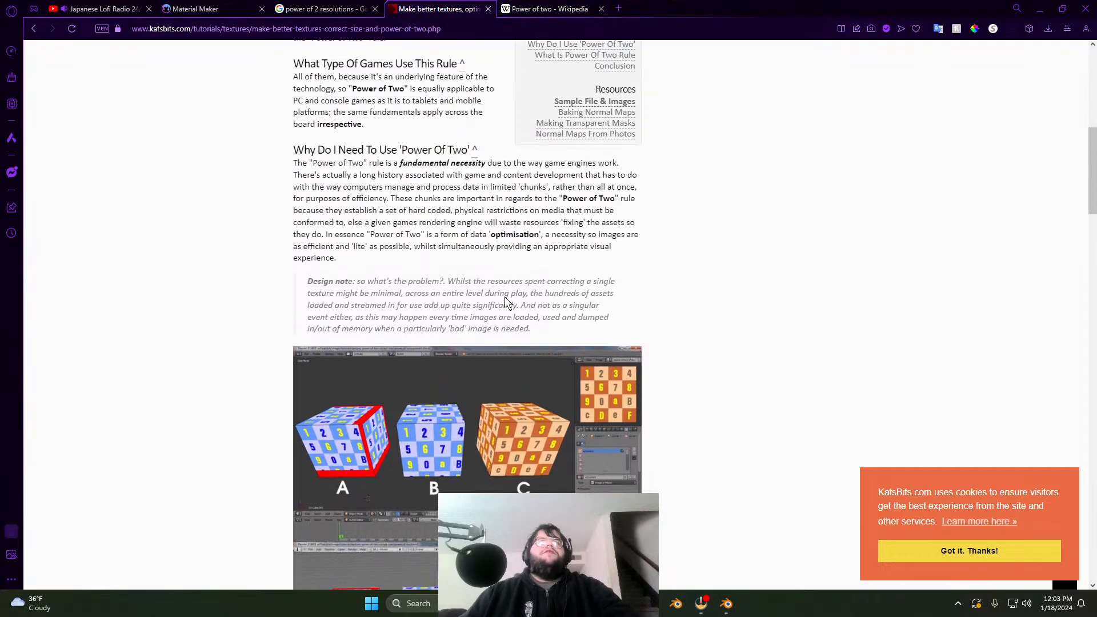
pyautogui.scroll(5, 474, 320)
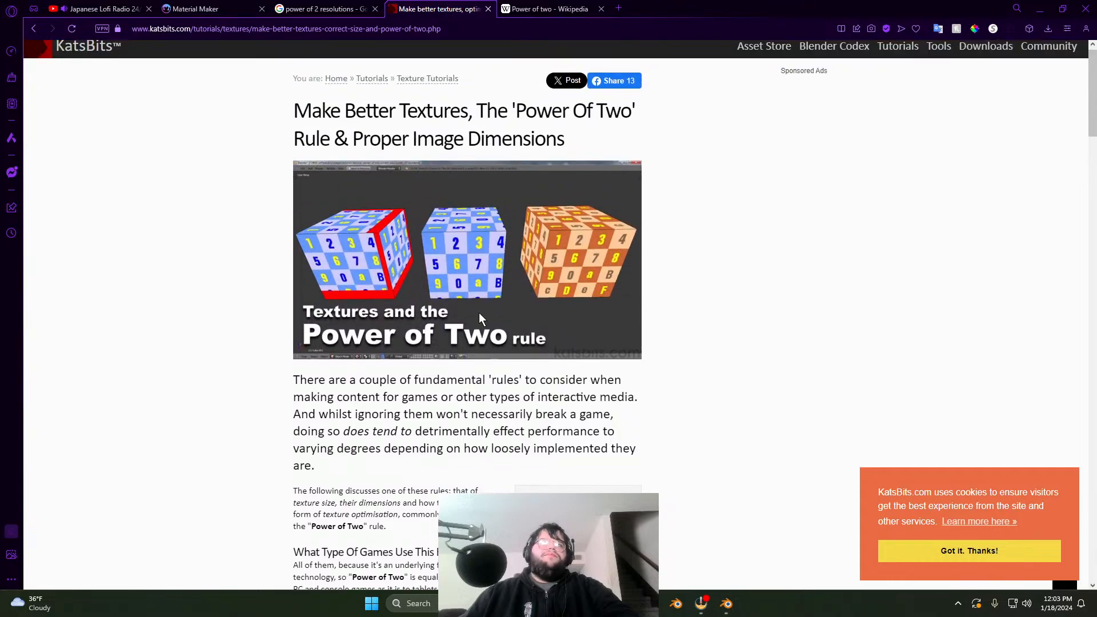
pyautogui.scroll(-5, 480, 320)
pyautogui.scroll(-7, 479, 342)
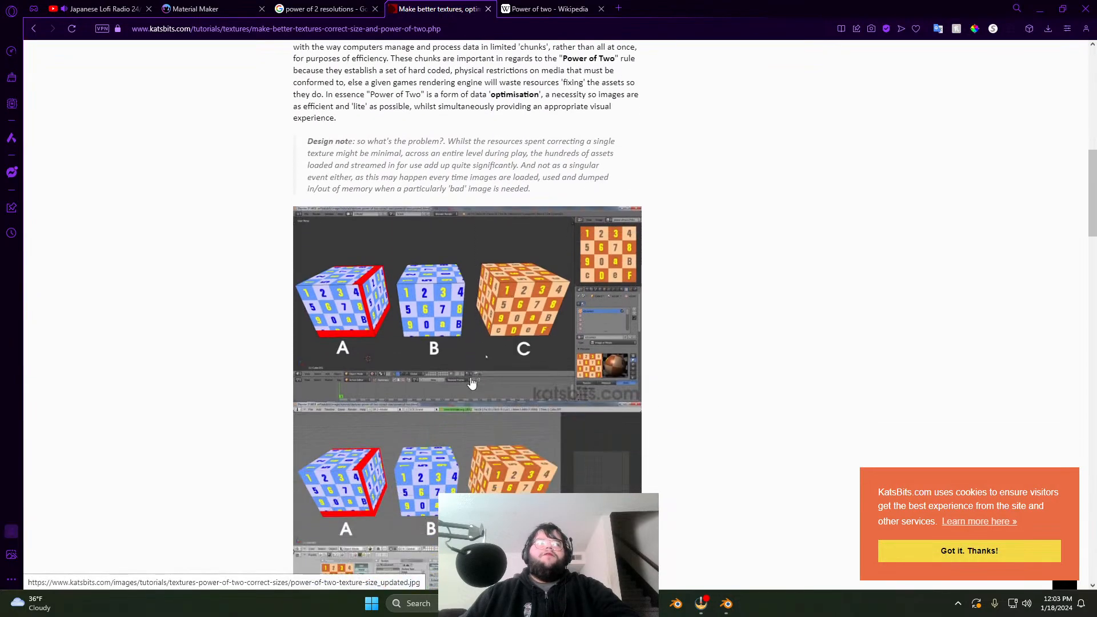
pyautogui.scroll(-5, 539, 396)
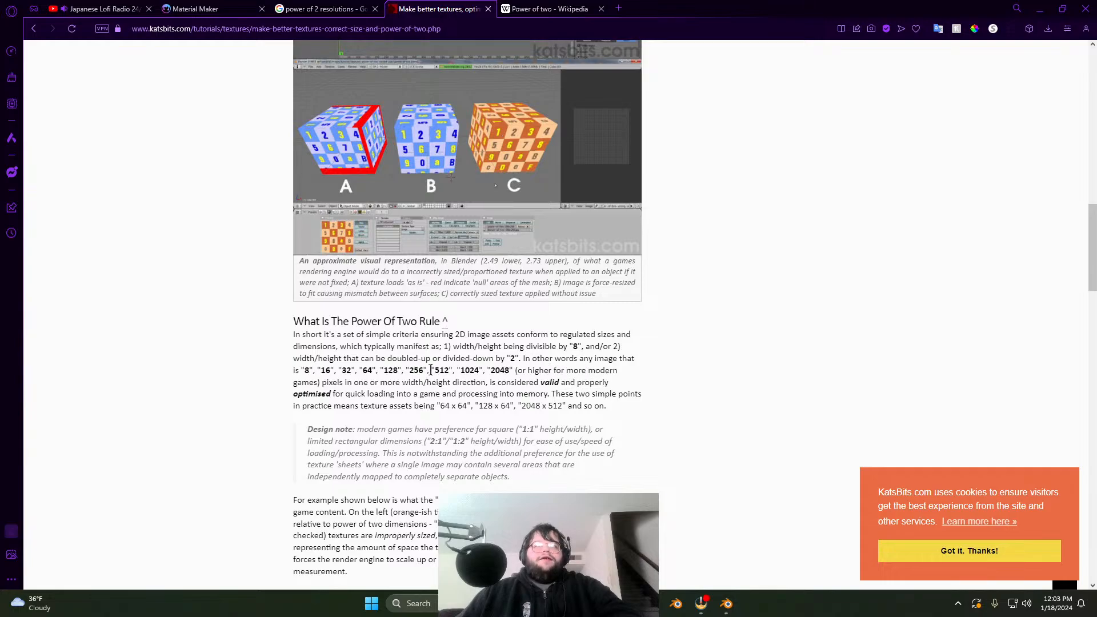
# Step: Read the valid texture sizes from 8 to 2048 in the article's "What Is The Power Of Two Rule" section
pyautogui.moveTo(407, 359); pyautogui.dragTo(584, 372)
pyautogui.click(536, 375)
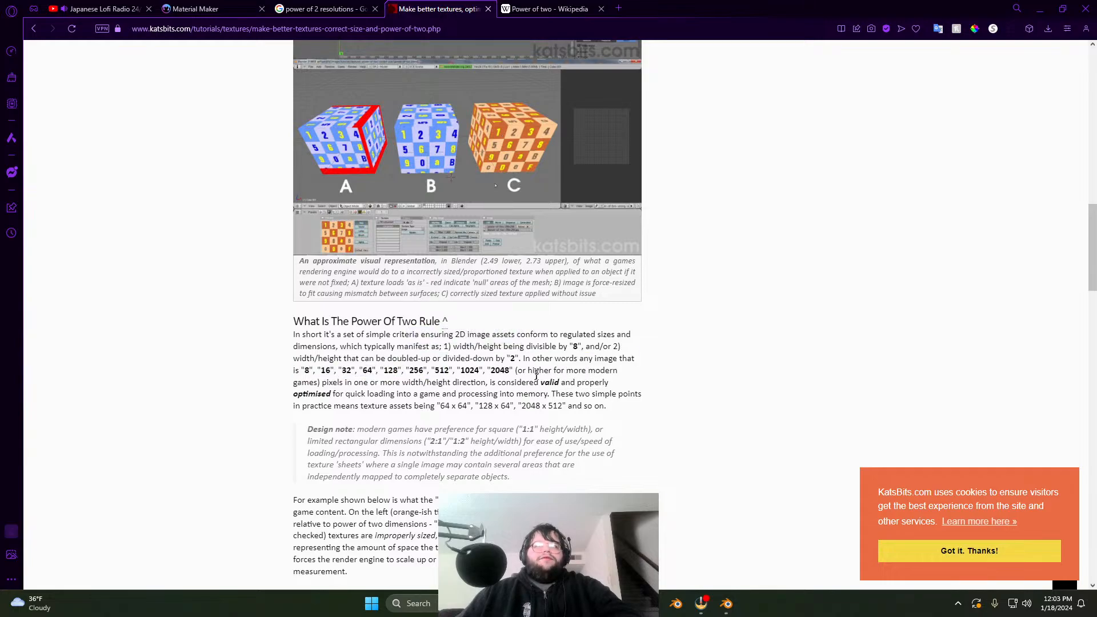
pyautogui.doubleClick(326, 370)
pyautogui.click(343, 372)
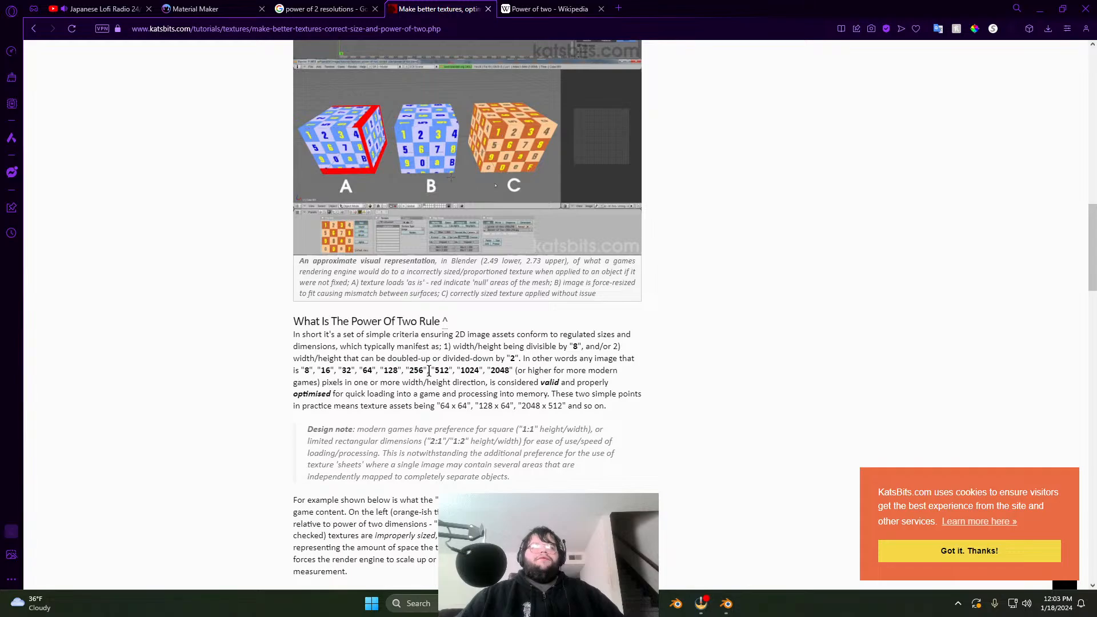
pyautogui.scroll(6, 418, 375)
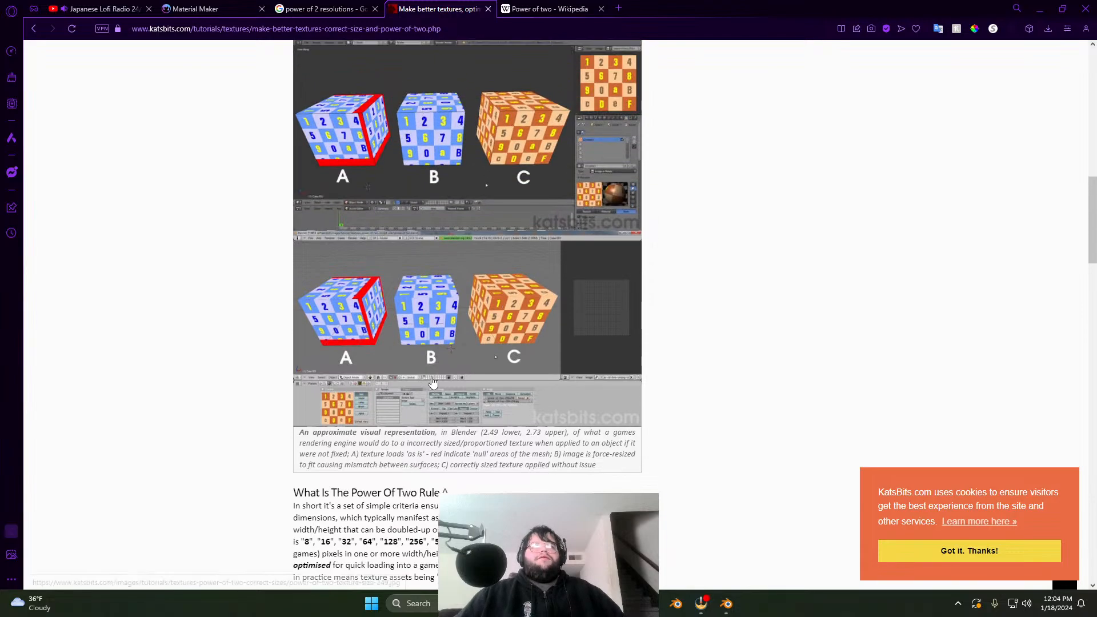
pyautogui.scroll(-8, 463, 207)
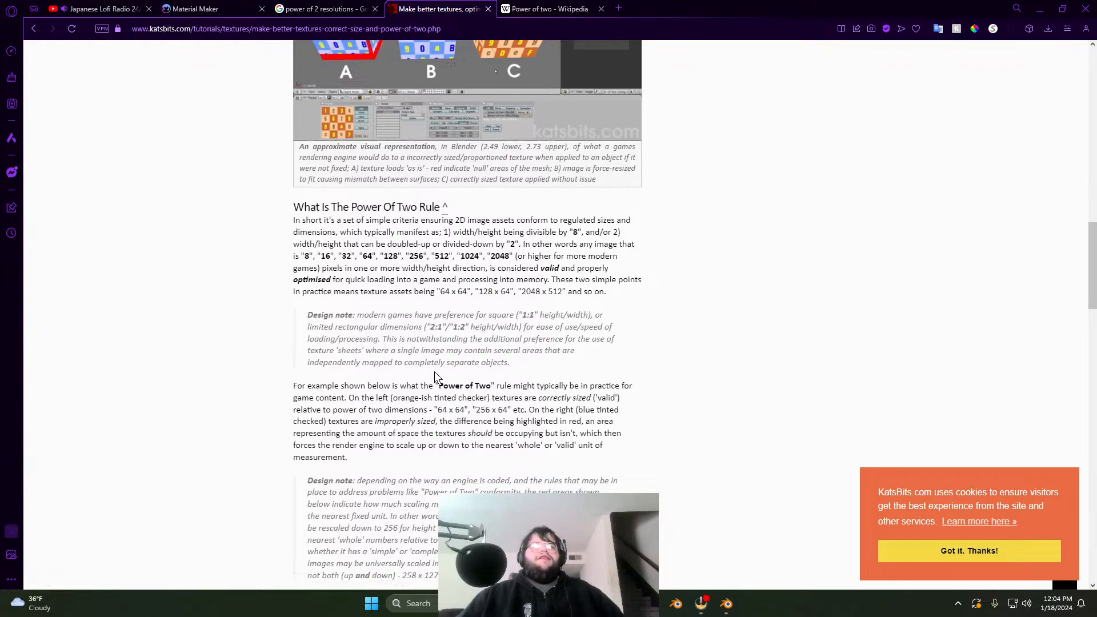
# Step: View the enlarged powers-of-two cuboids picture in the Wikipedia "Power of two" article, then close it
pyautogui.click(543, 7)
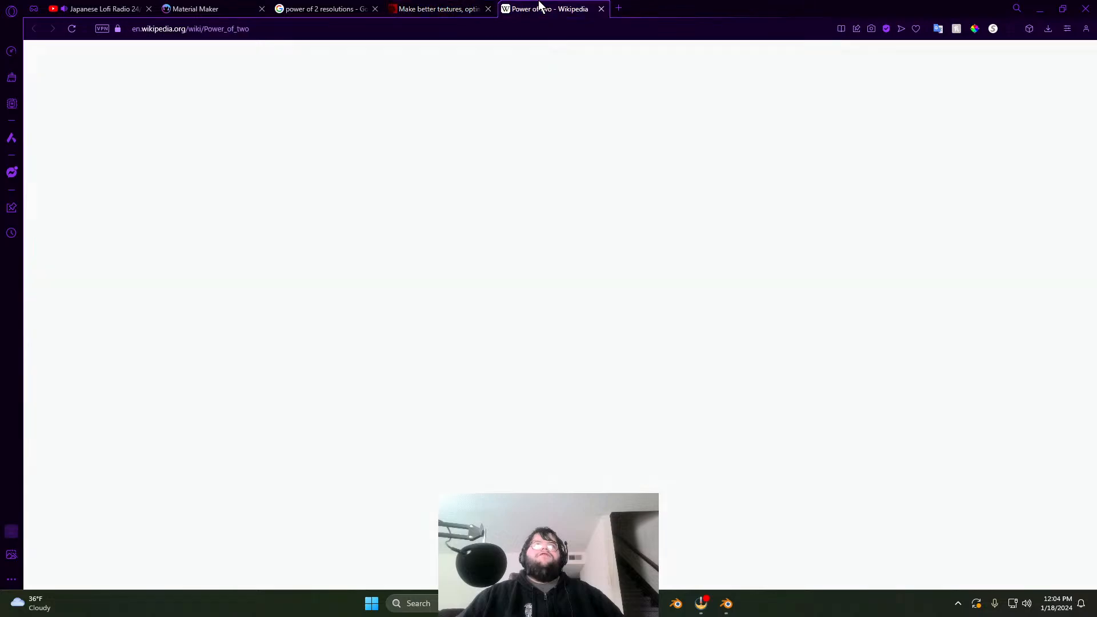
pyautogui.click(735, 236)
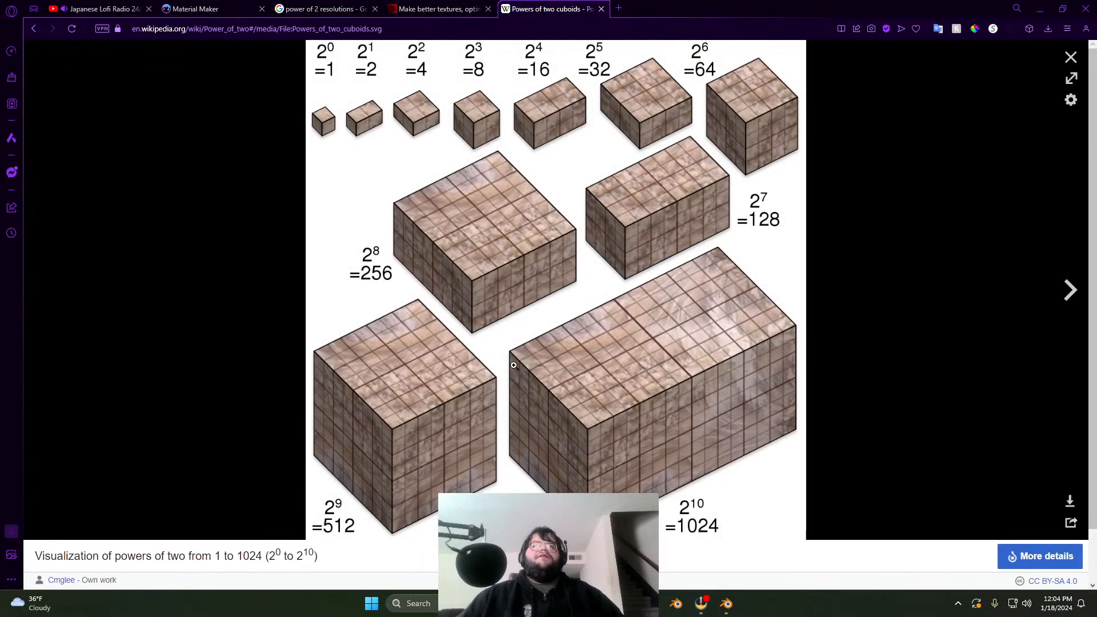
pyautogui.scroll(-1, 377, 467)
pyautogui.scroll(1, 372, 373)
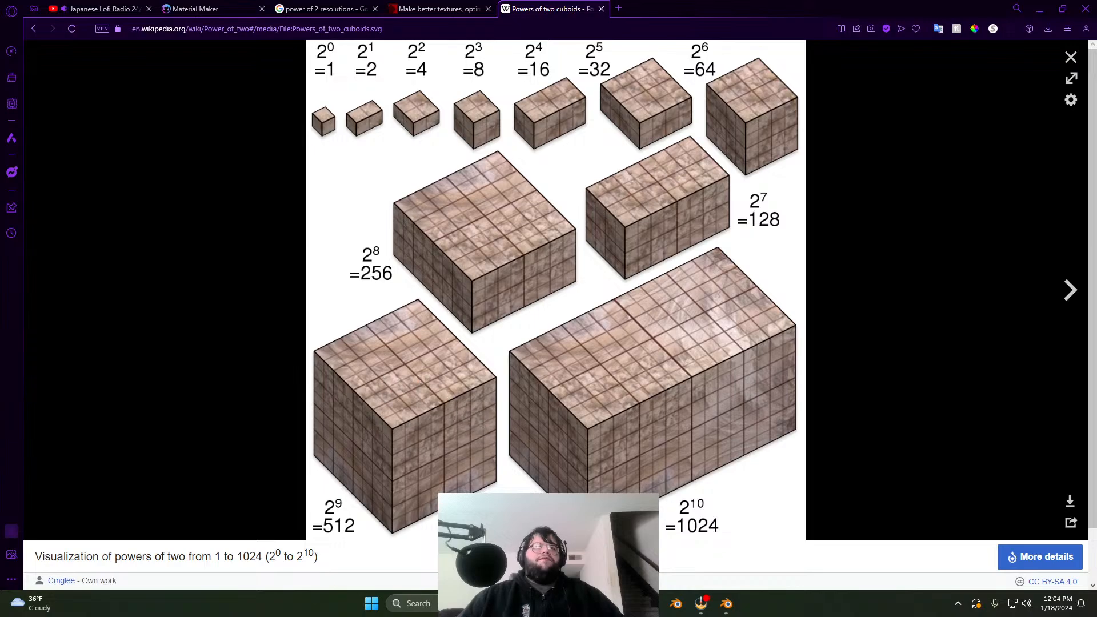
pyautogui.click(1070, 57)
# Step: Skim the Wikipedia "Power of two" article through its computer science section and table of values, returning to its beginning
pyautogui.scroll(-3, 553, 410)
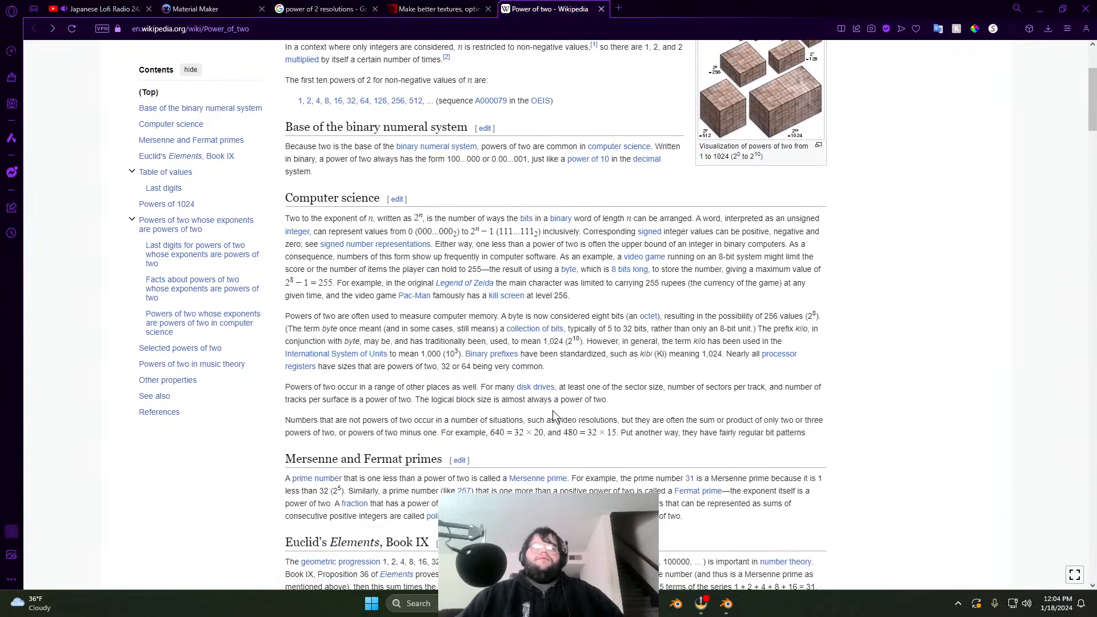
pyautogui.scroll(2, 553, 410)
pyautogui.scroll(1, 553, 410)
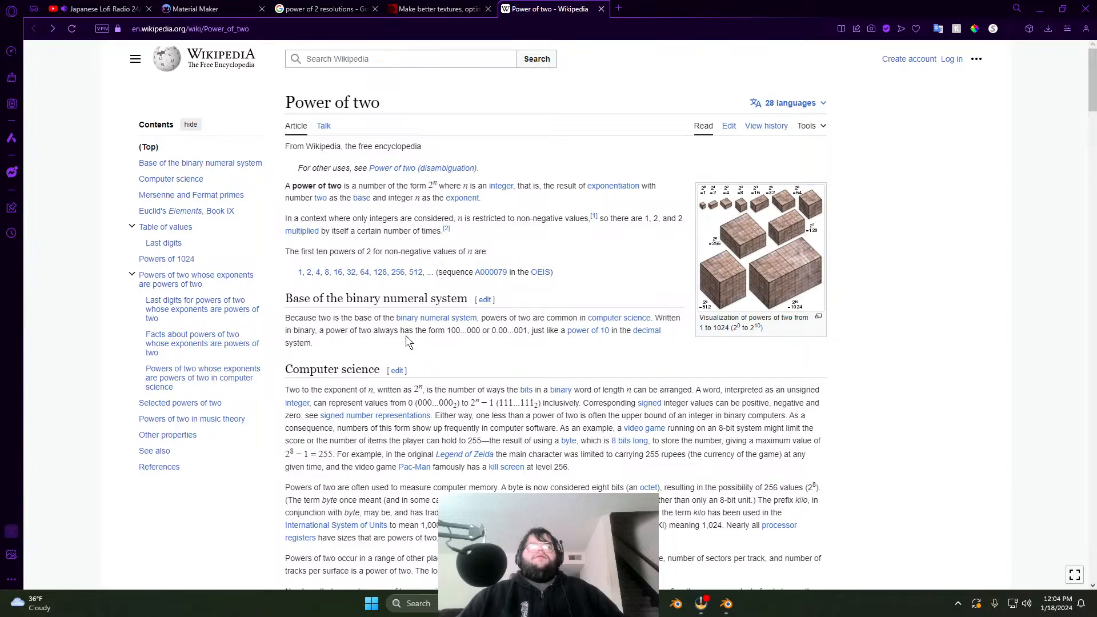
pyautogui.scroll(-2, 405, 335)
pyautogui.scroll(2, 492, 253)
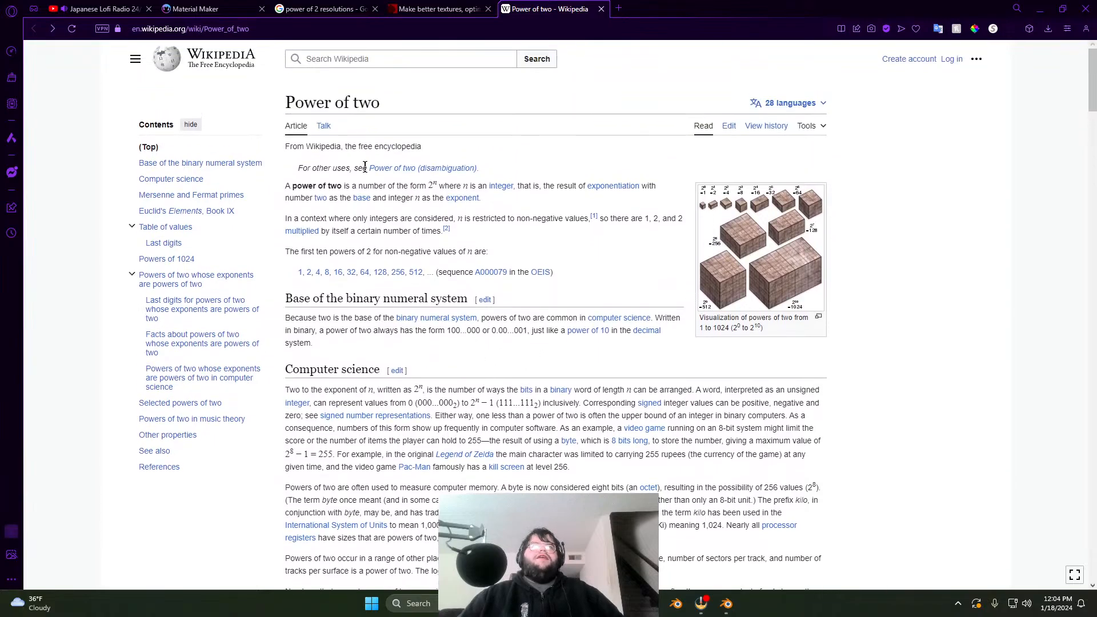
pyautogui.scroll(-2, 361, 344)
pyautogui.scroll(-4, 360, 314)
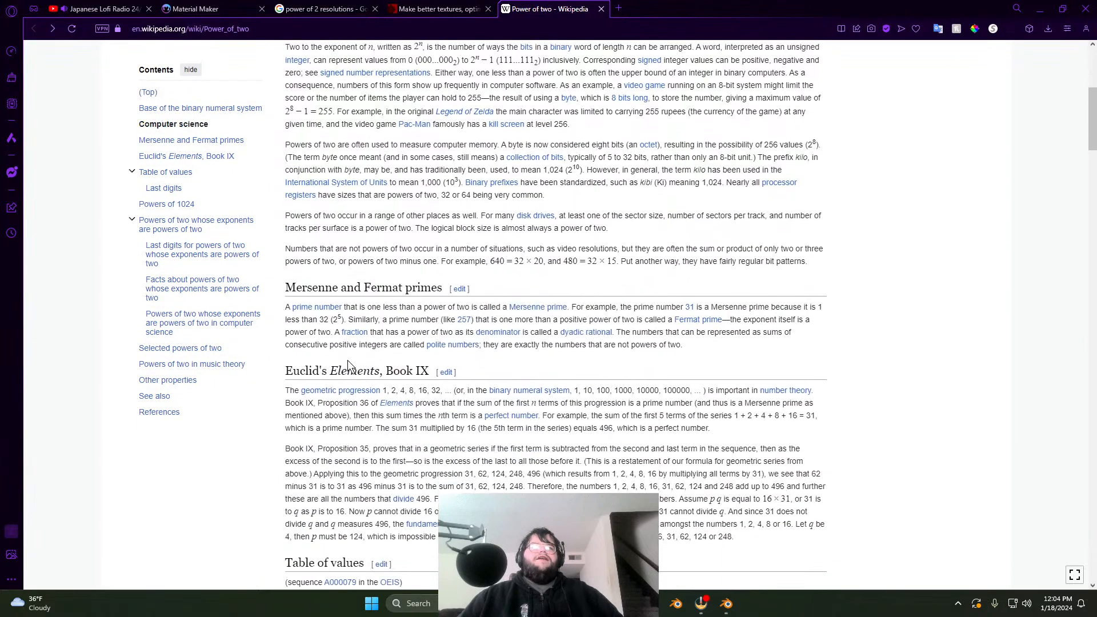
pyautogui.scroll(-2, 417, 357)
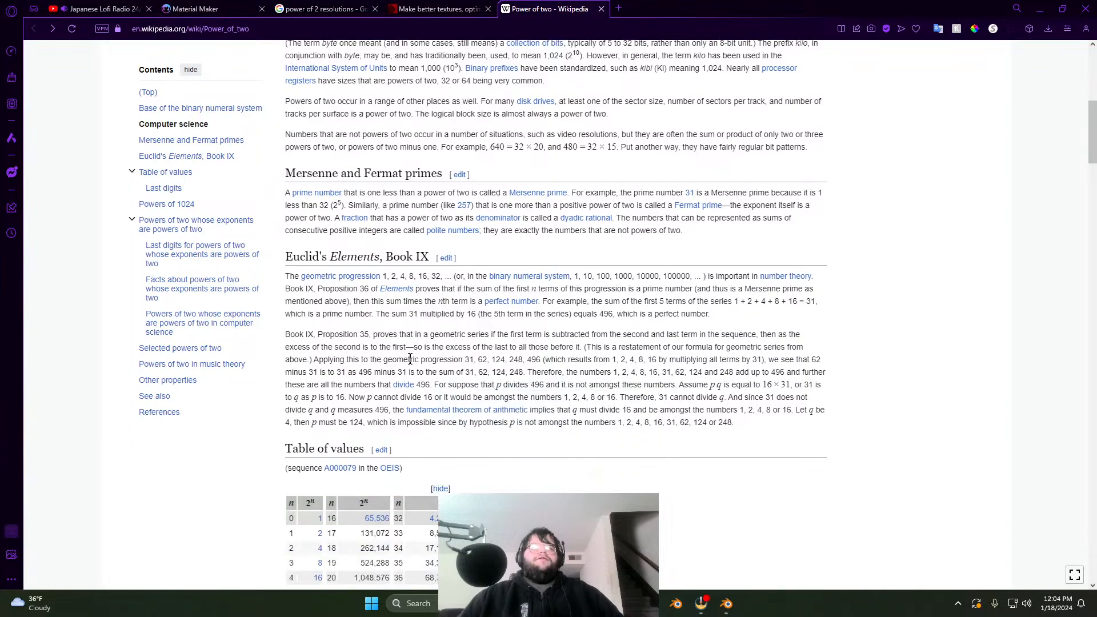
pyautogui.scroll(-9, 415, 366)
pyautogui.scroll(17, 415, 366)
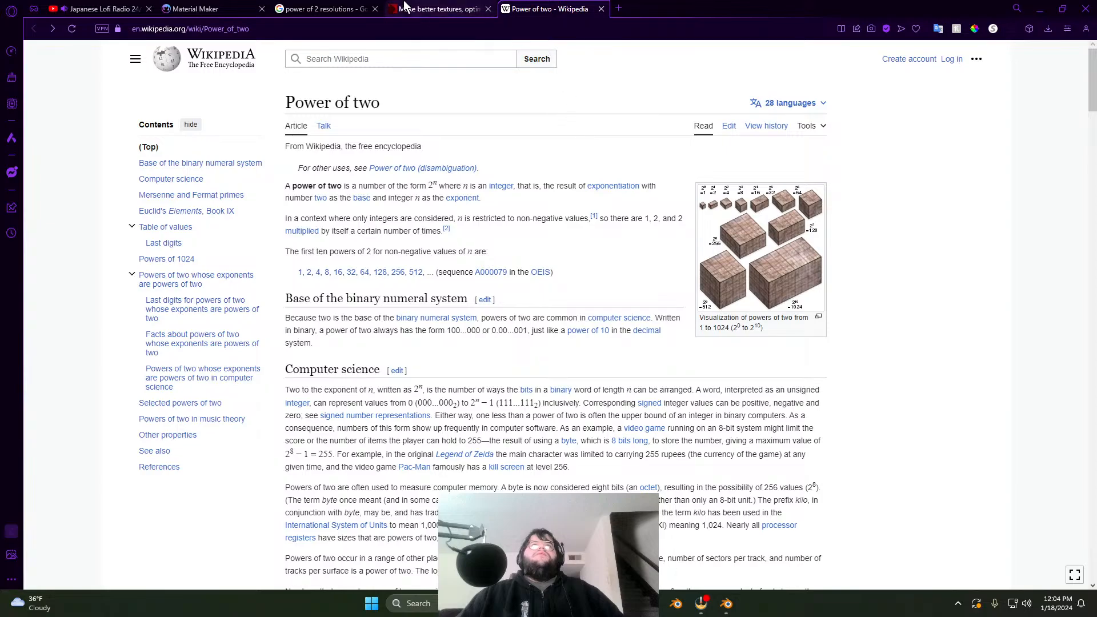
# Step: Close the Wikipedia, KatsBits and "power of 2 resolutions" search pages and return to the Material Maker website
pyautogui.click(461, 8)
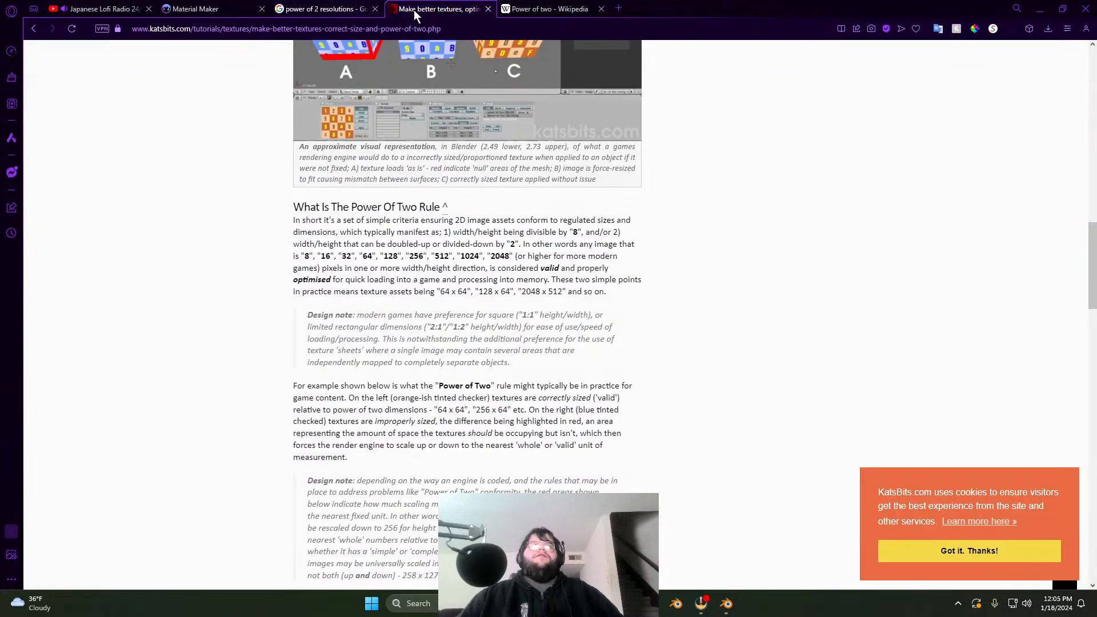
pyautogui.click(583, 17)
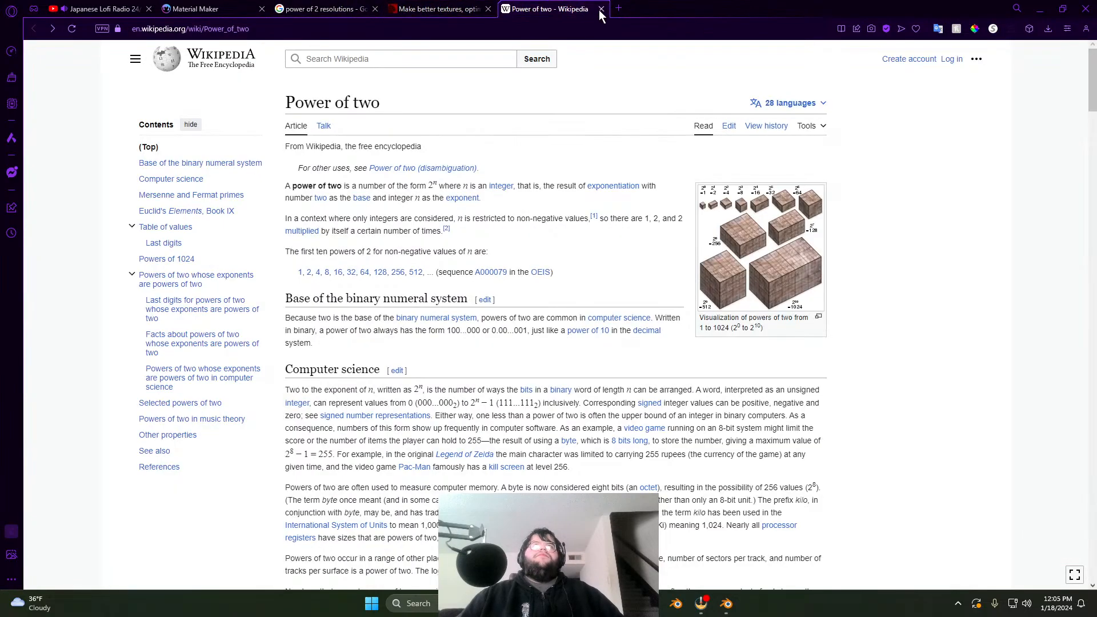
pyautogui.click(600, 9)
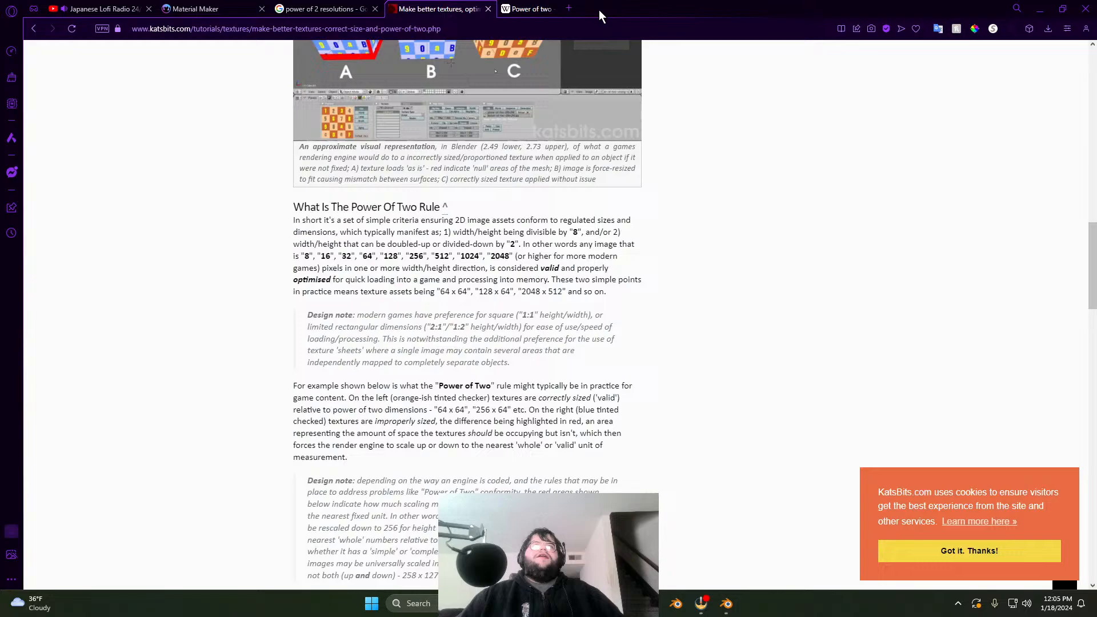
pyautogui.click(489, 9)
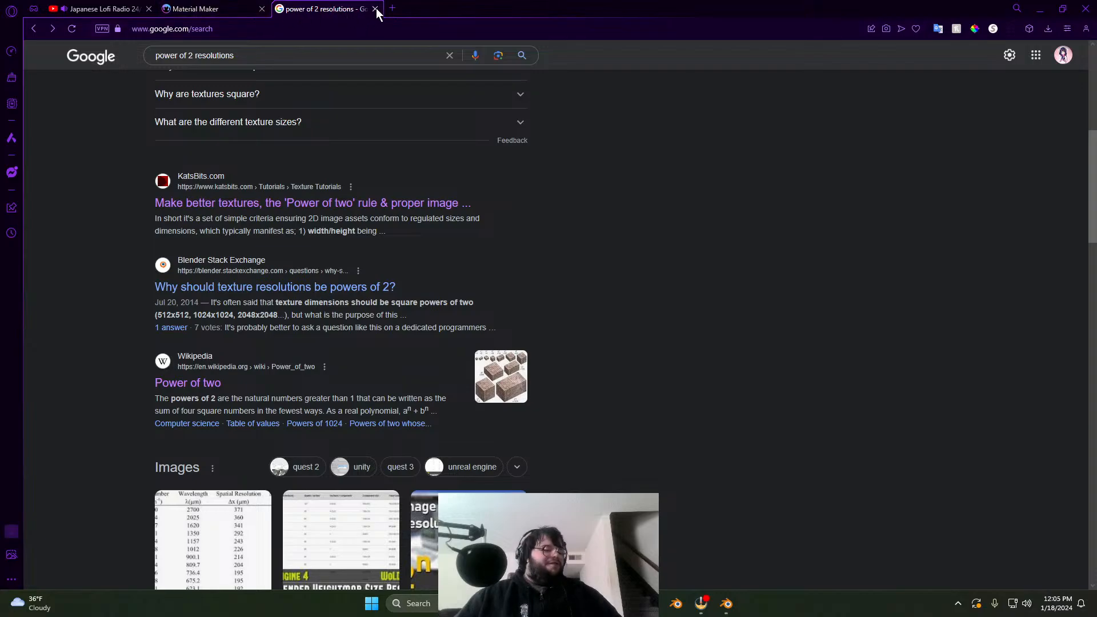
pyautogui.click(375, 9)
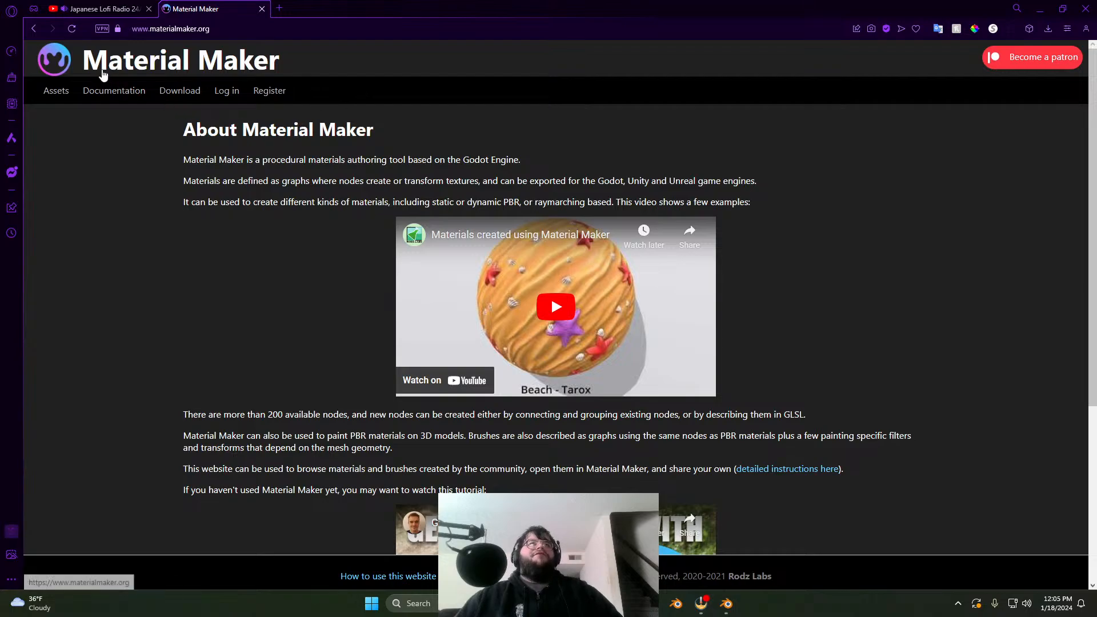
pyautogui.moveTo(109, 61); pyautogui.dragTo(314, 131)
pyautogui.click(286, 175)
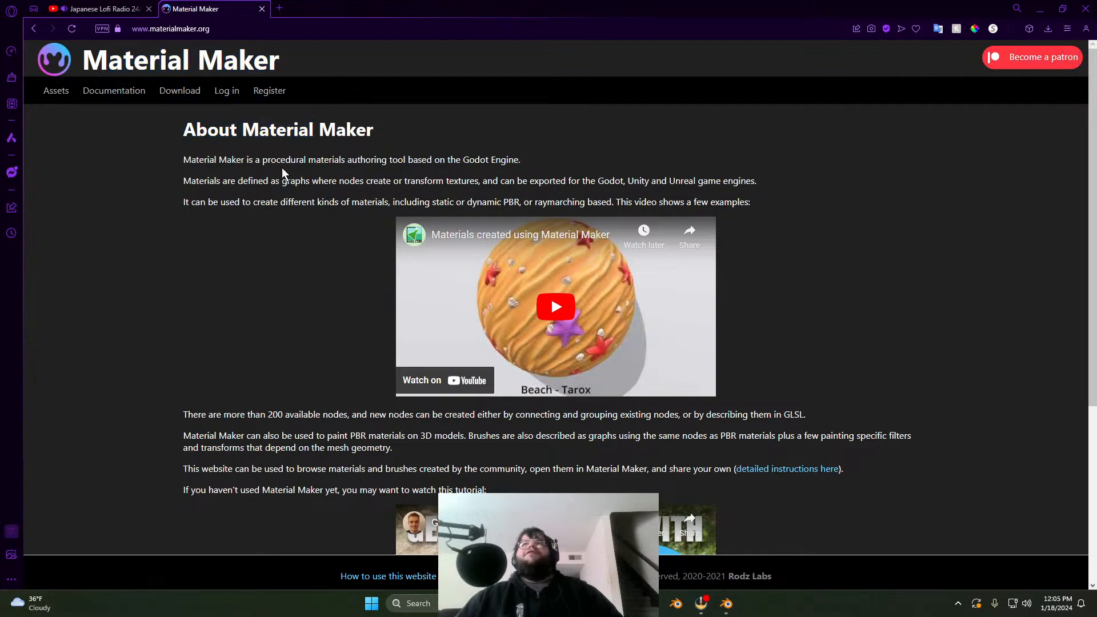
# Step: Search the web for "substnce designer" in a new browser tab
pyautogui.click(280, 9)
pyautogui.write('s')
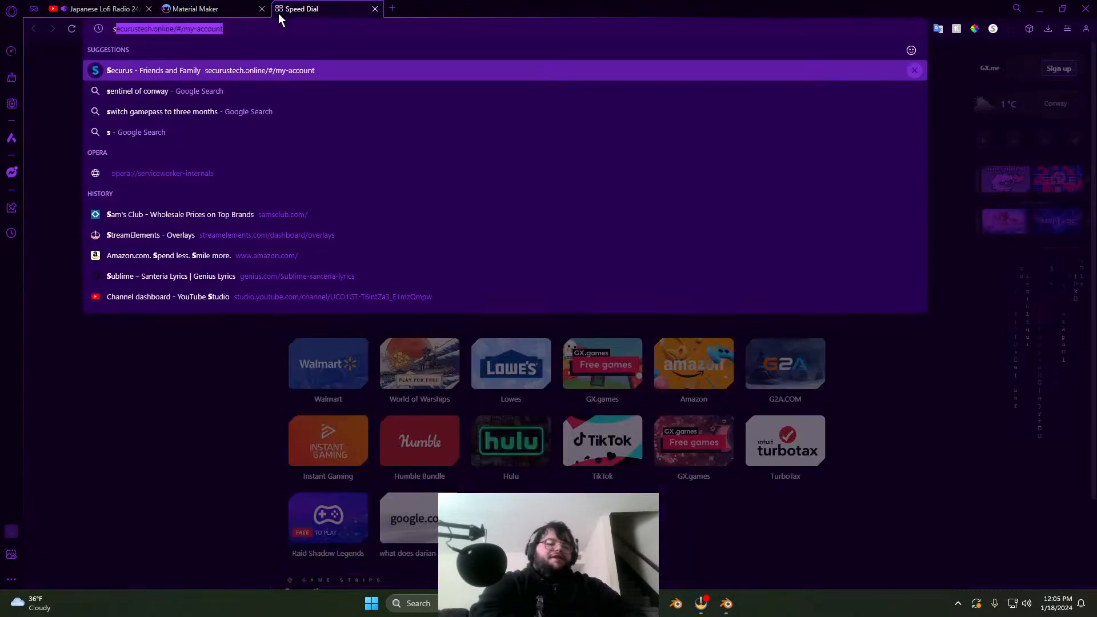
pyautogui.write('ubstnce')
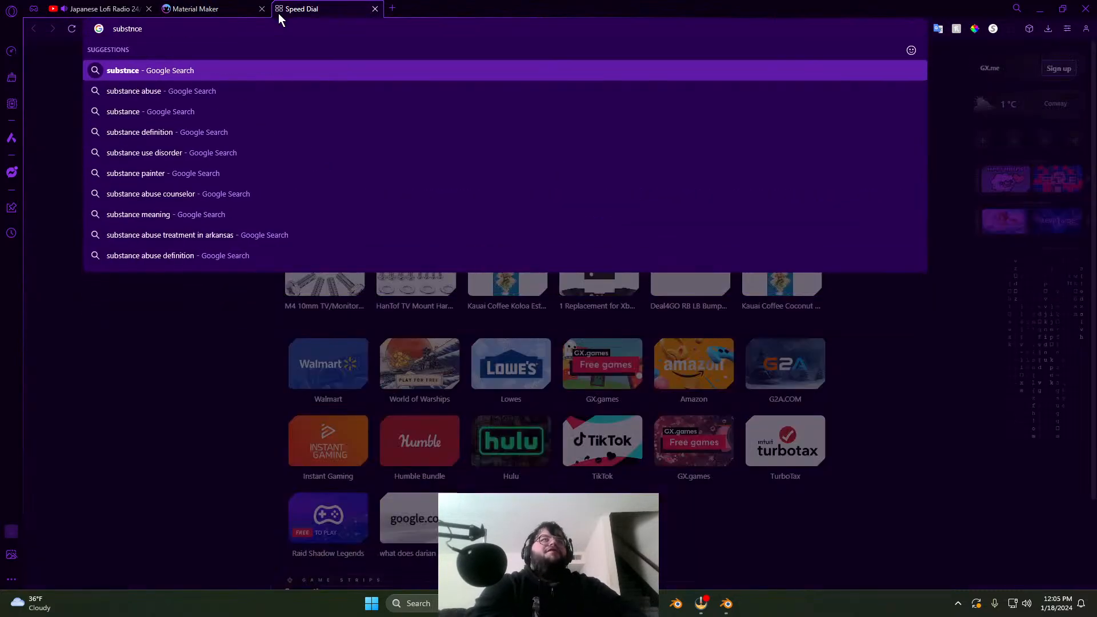
pyautogui.write(' designer')
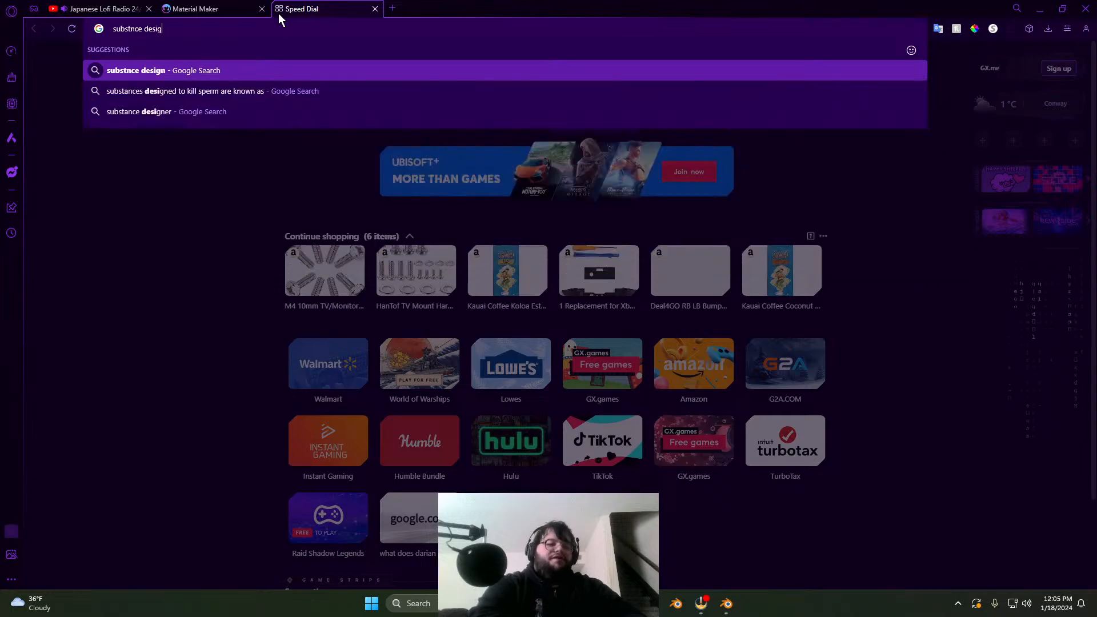
pyautogui.press('Return')
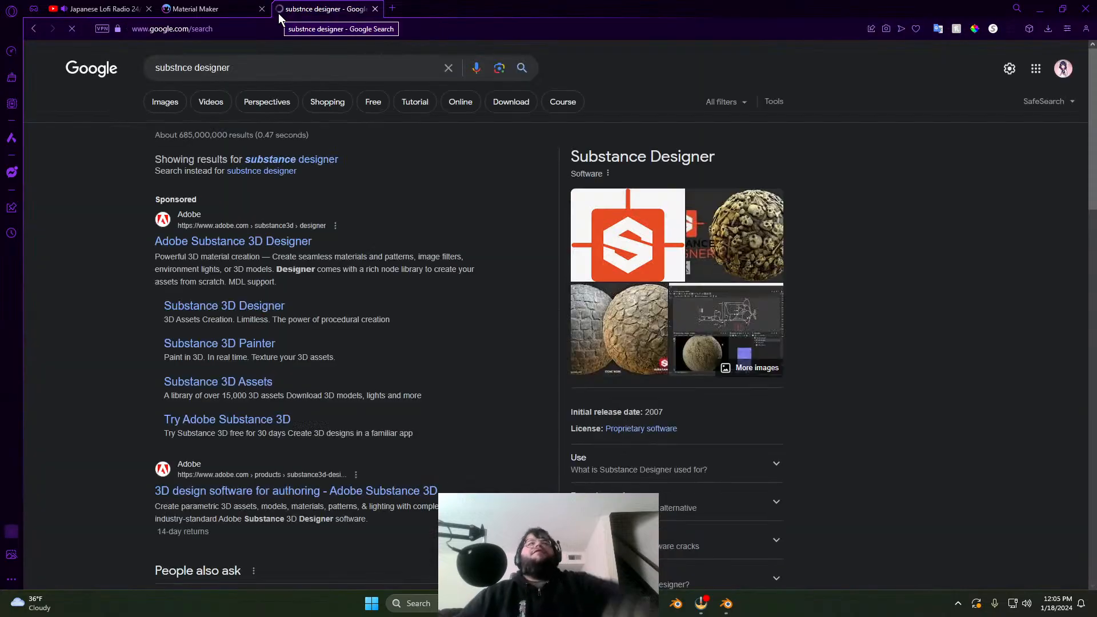
# Step: Switch to the corrected "substance designer" search and skim its web results
pyautogui.click(291, 159)
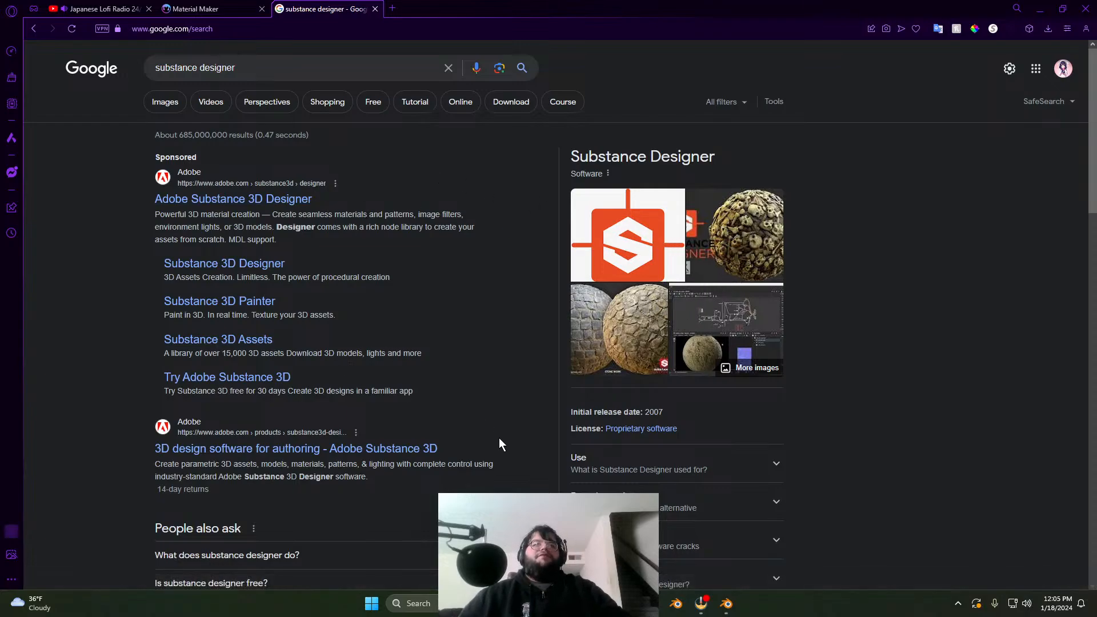
pyautogui.scroll(-2, 498, 438)
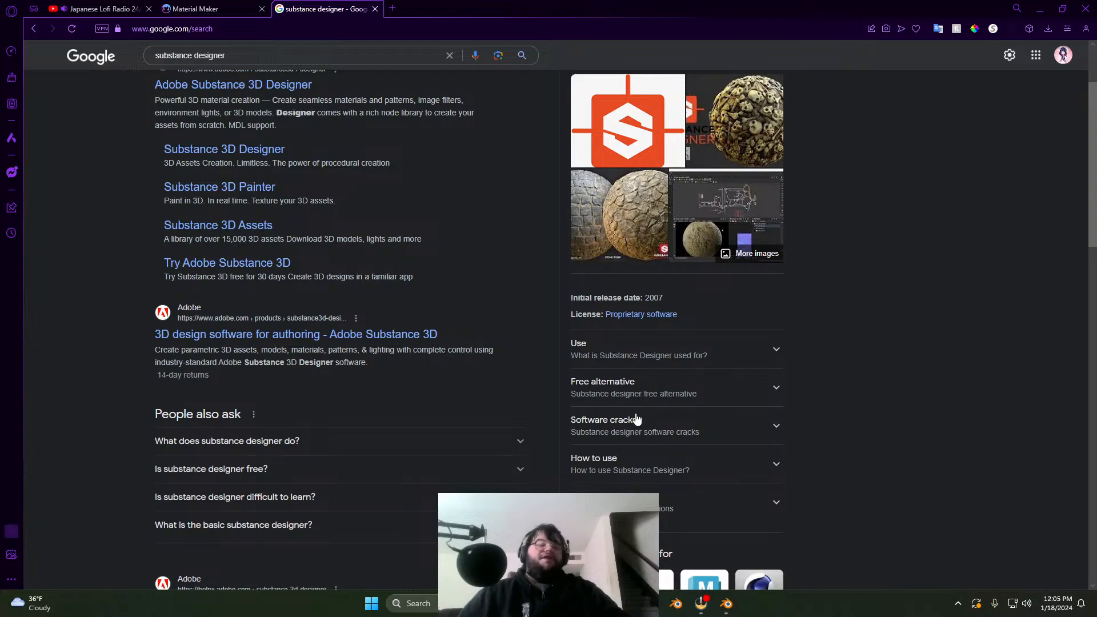
pyautogui.scroll(-3, 522, 424)
pyautogui.scroll(2, 517, 354)
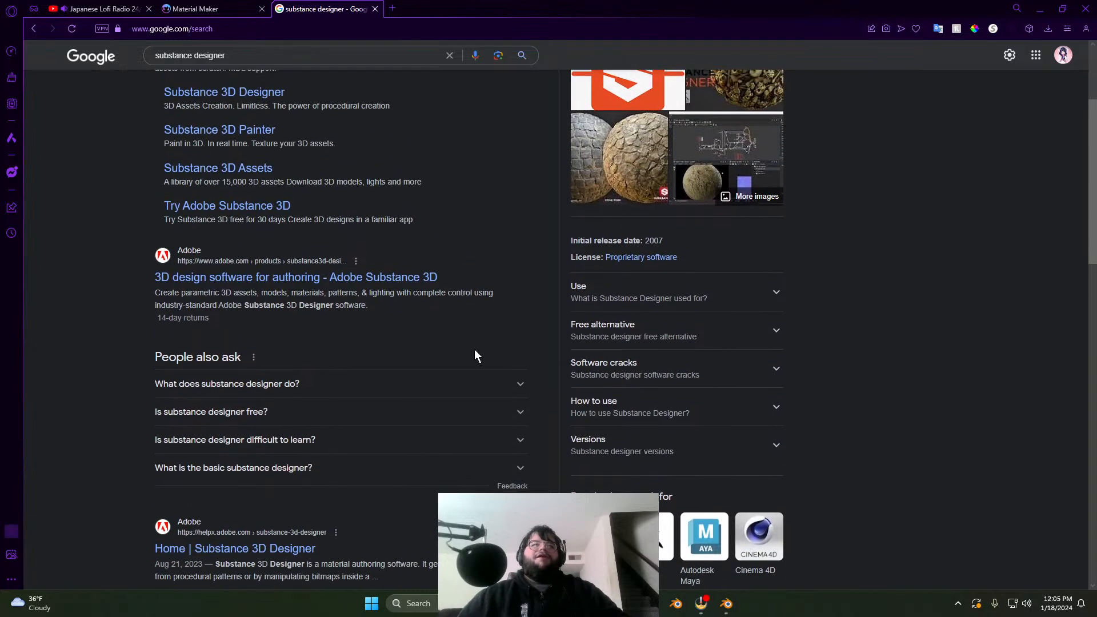
pyautogui.scroll(3, 474, 343)
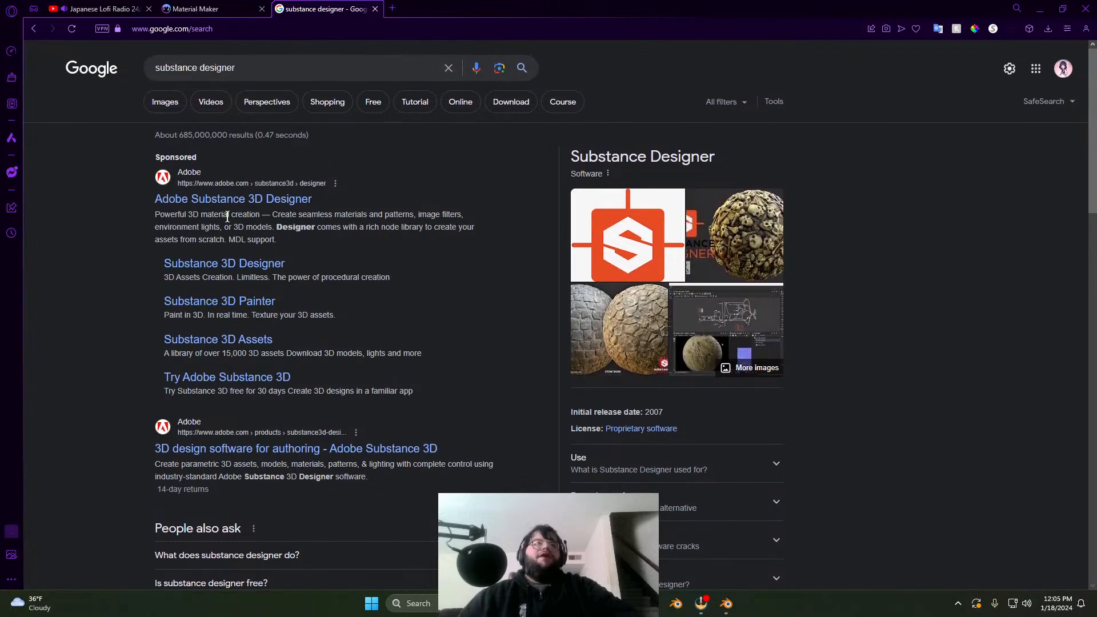
# Step: Search the web for "substance painter" instead
pyautogui.click(240, 73)
pyautogui.moveTo(239, 73); pyautogui.dragTo(199, 75)
pyautogui.write('painter')
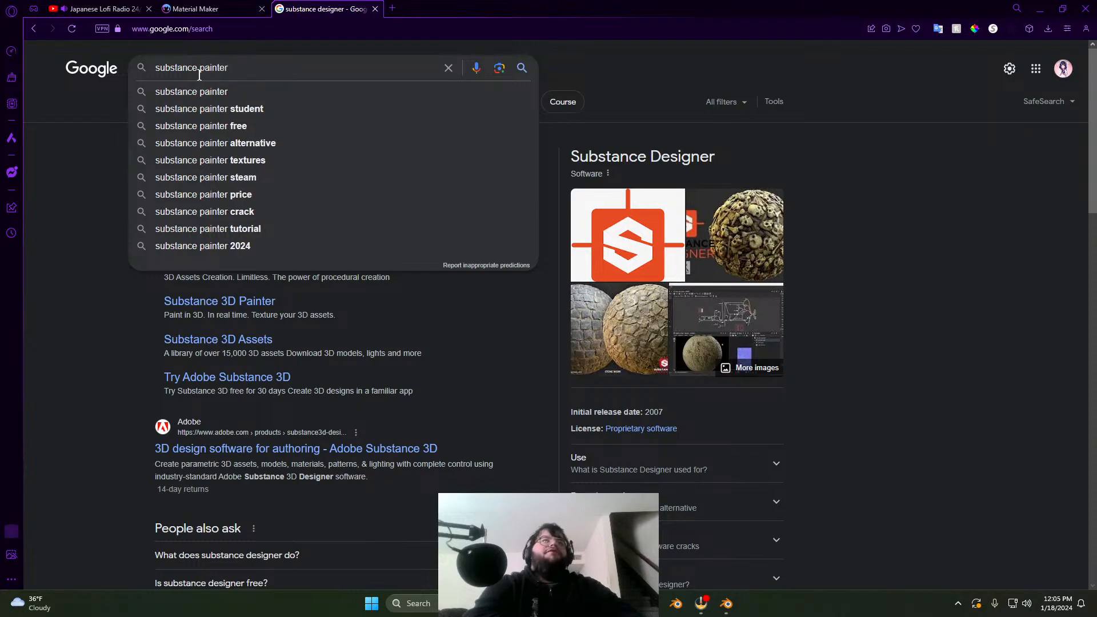
pyautogui.press('Return')
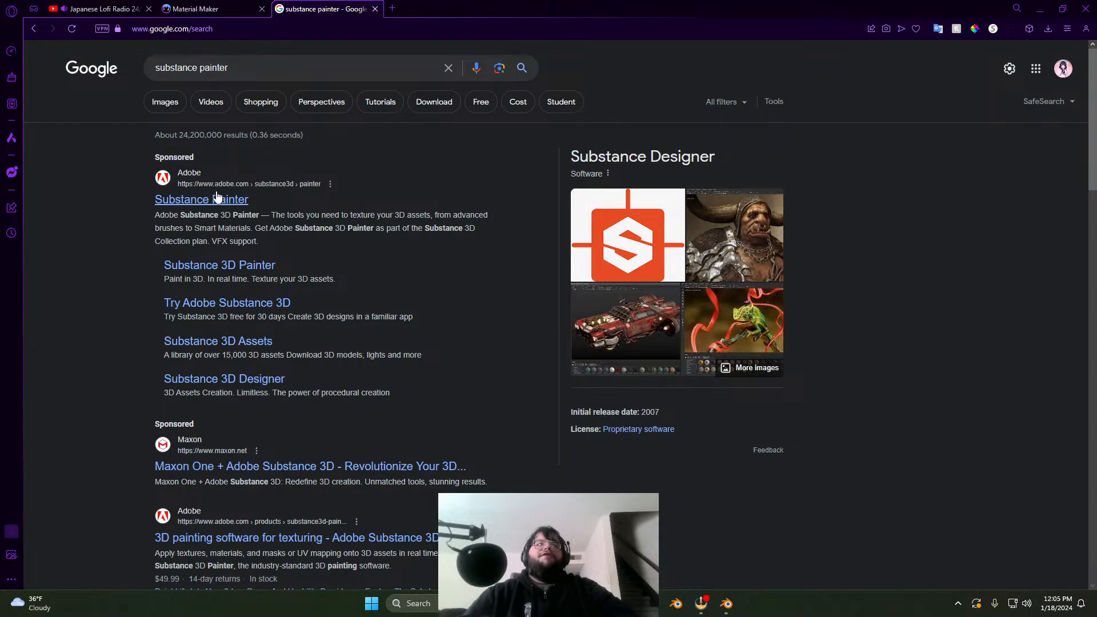
# Step: View the image results for Substance Painter, enlarge the All3DP horned-creature picture, then return to all results and close the search page
pyautogui.click(690, 260)
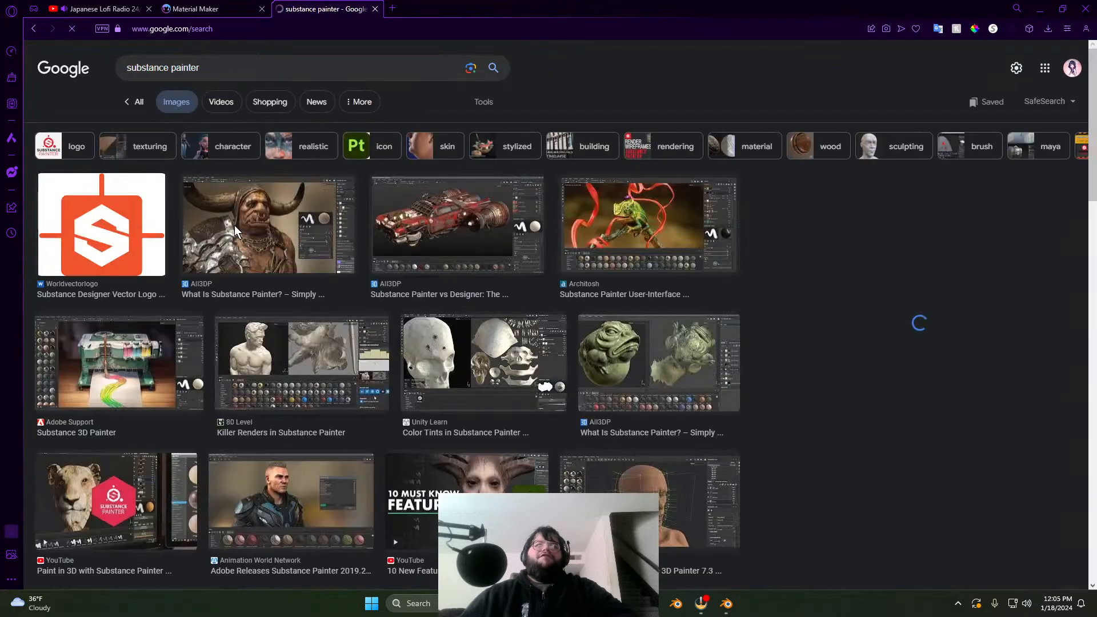
pyautogui.click(234, 225)
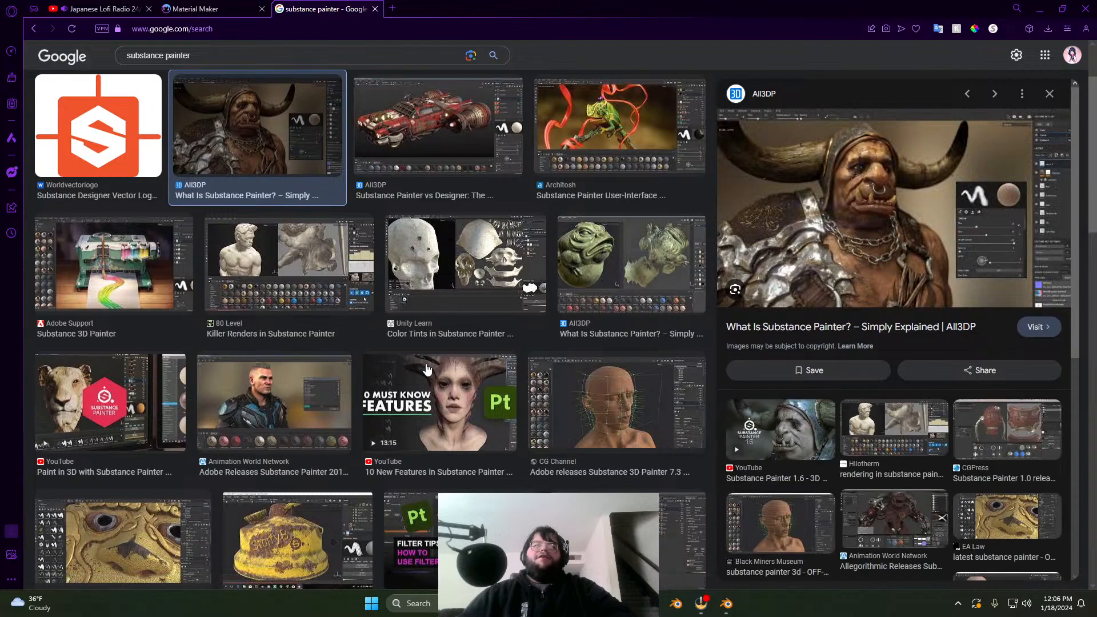
pyautogui.scroll(2, 426, 369)
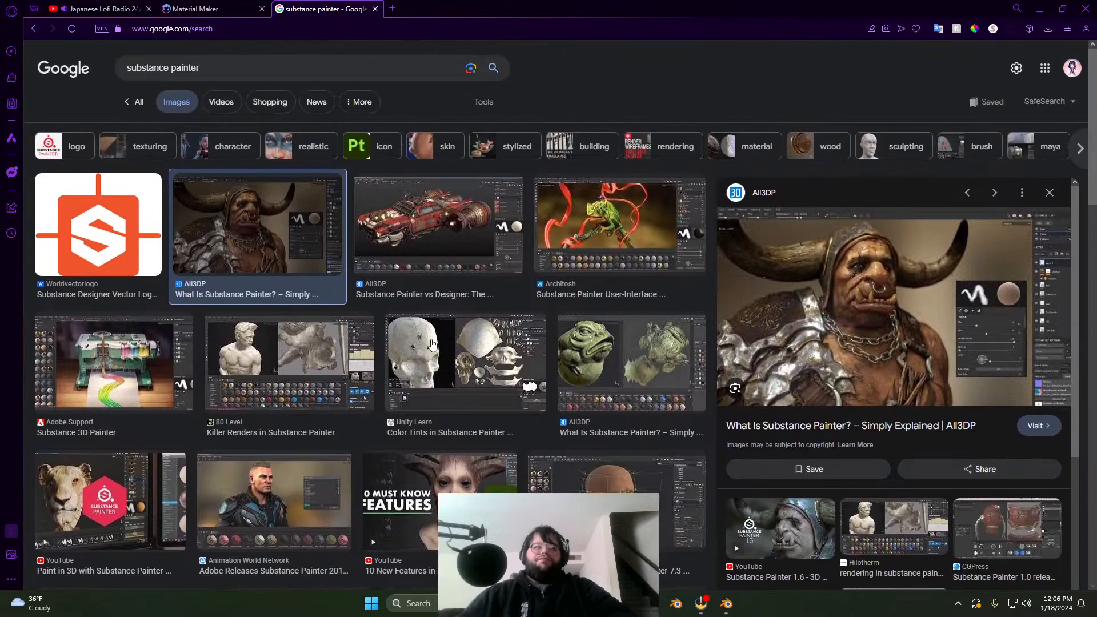
pyautogui.click(132, 102)
pyautogui.moveTo(238, 68); pyautogui.dragTo(153, 67)
pyautogui.click(375, 9)
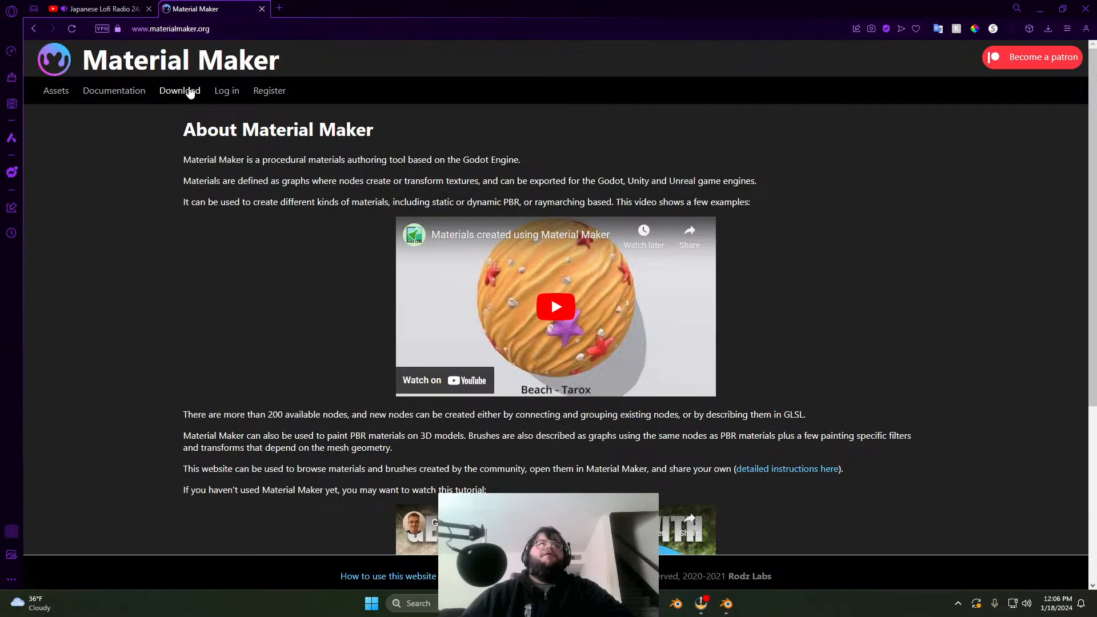
# Step: Open the Material Maker download page on itch.io from its website and skim the tool's description
pyautogui.click(179, 91)
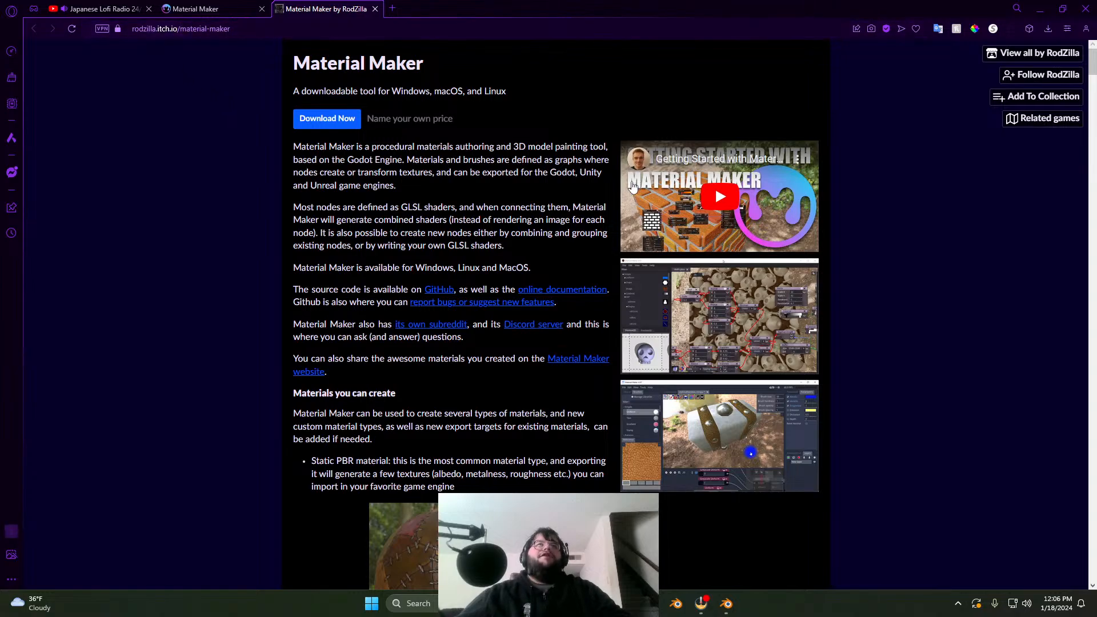
pyautogui.scroll(-4, 410, 273)
pyautogui.scroll(2, 403, 271)
pyautogui.scroll(-4, 371, 268)
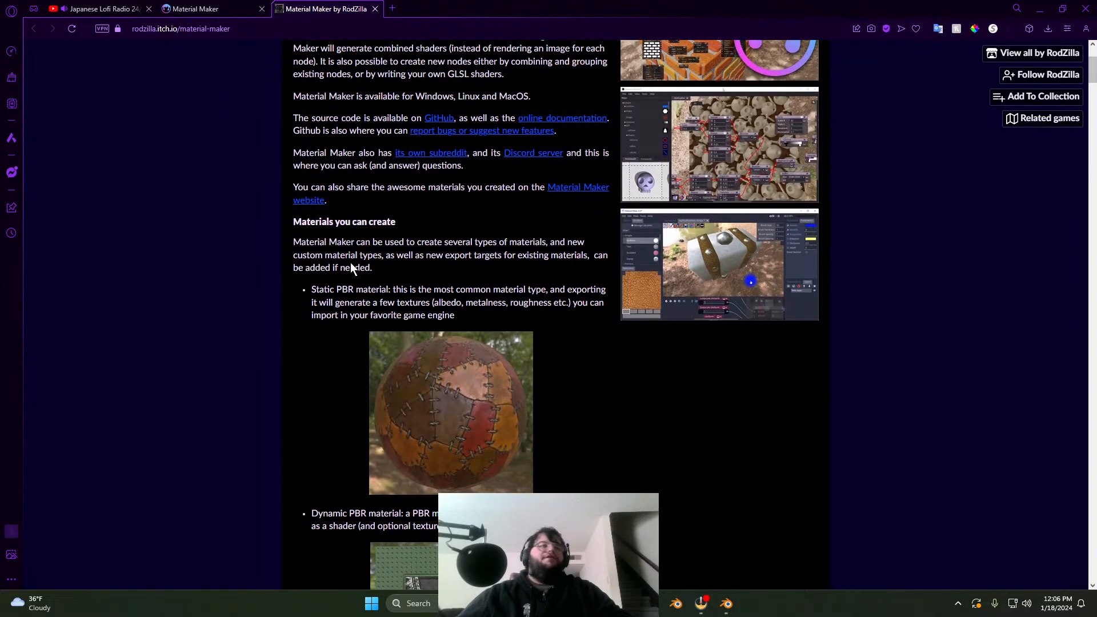
pyautogui.scroll(4, 329, 255)
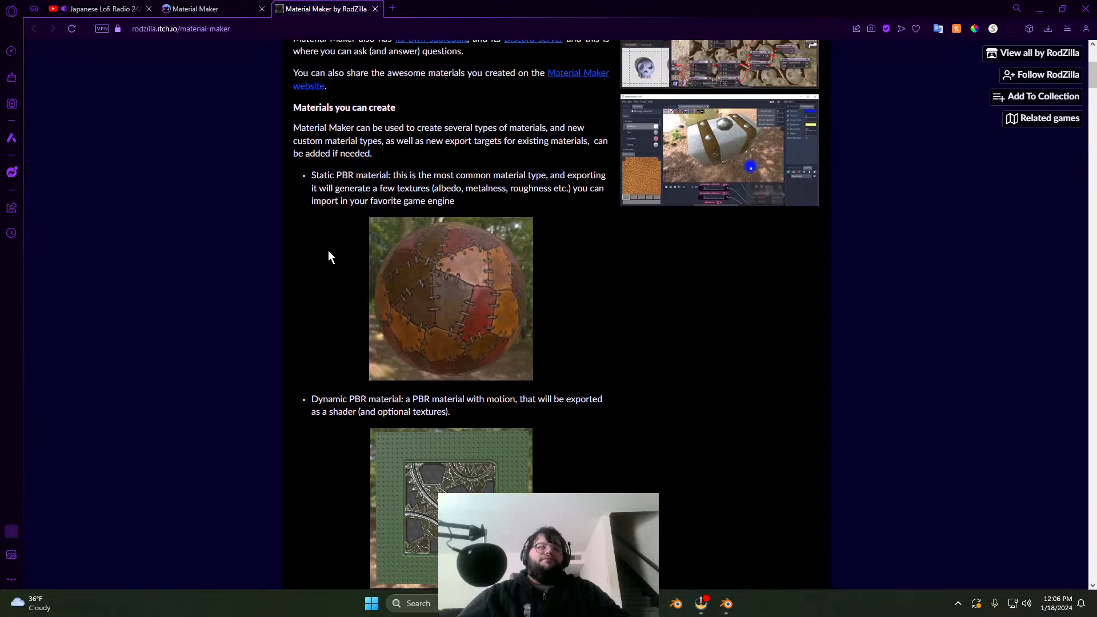
pyautogui.scroll(2, 329, 252)
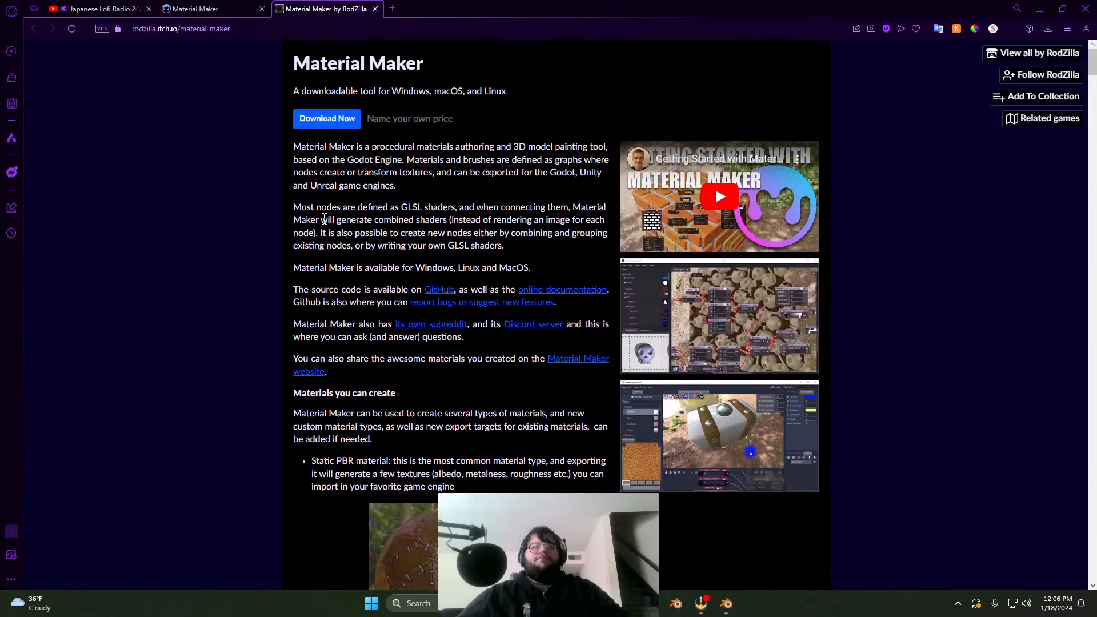
# Step: Start the Material Maker download and skip the payment to reach the list of downloadable files
pyautogui.click(329, 120)
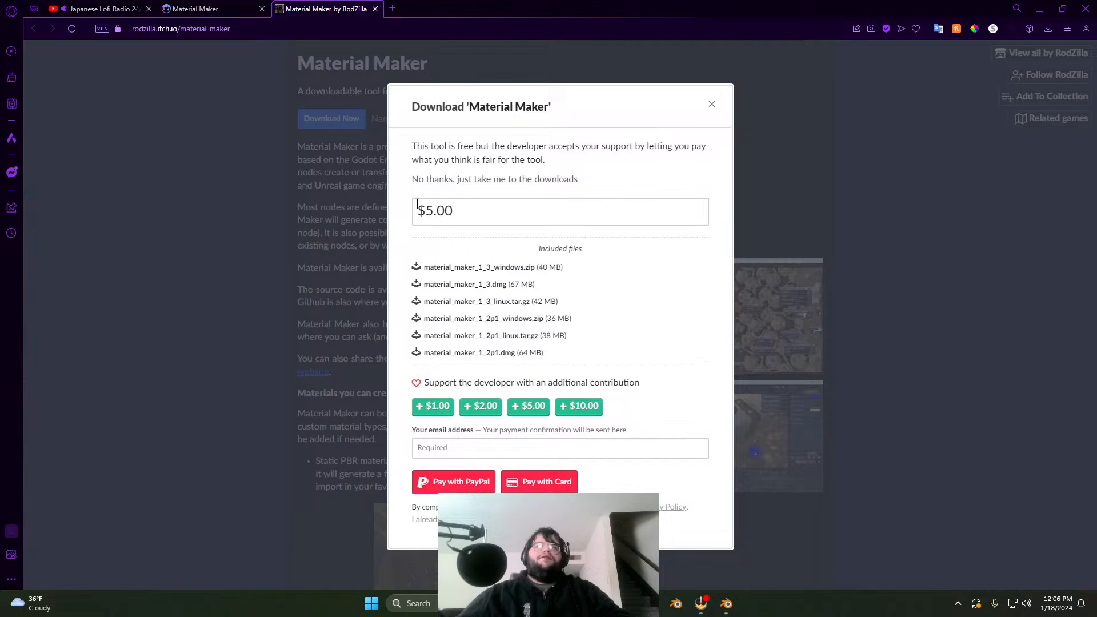
pyautogui.moveTo(454, 210); pyautogui.dragTo(422, 209)
pyautogui.click(511, 210)
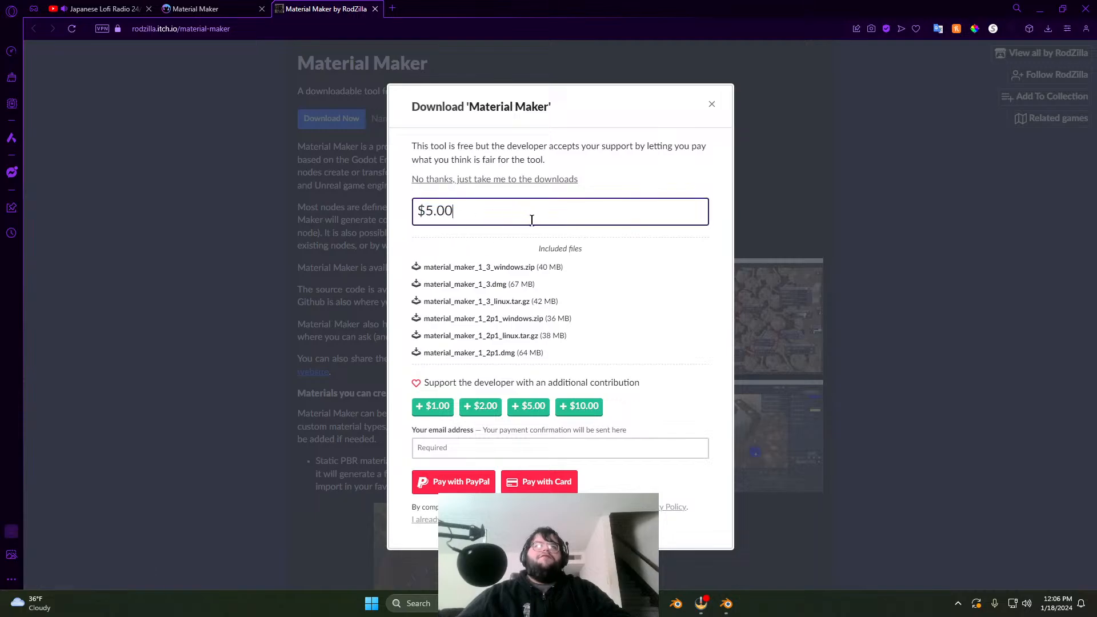
pyautogui.click(506, 180)
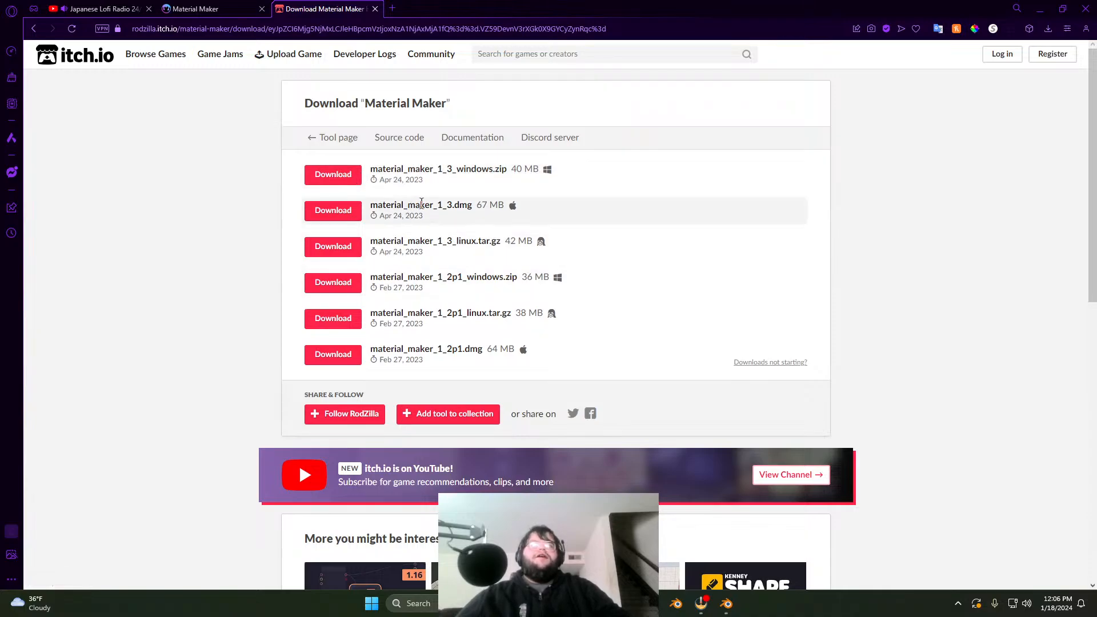
# Step: Download material_maker_1_3_windows.zip and save it in the Downloads folder on the F: drive
pyautogui.moveTo(421, 203); pyautogui.dragTo(483, 206)
pyautogui.click(539, 210)
pyautogui.moveTo(421, 169); pyautogui.dragTo(481, 170)
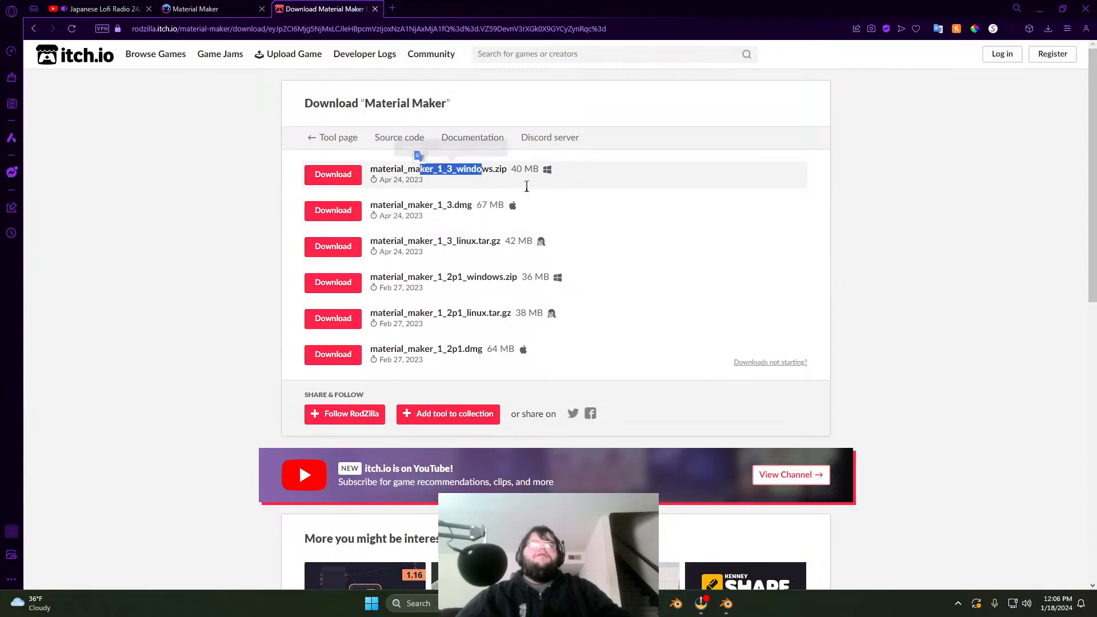
pyautogui.click(526, 187)
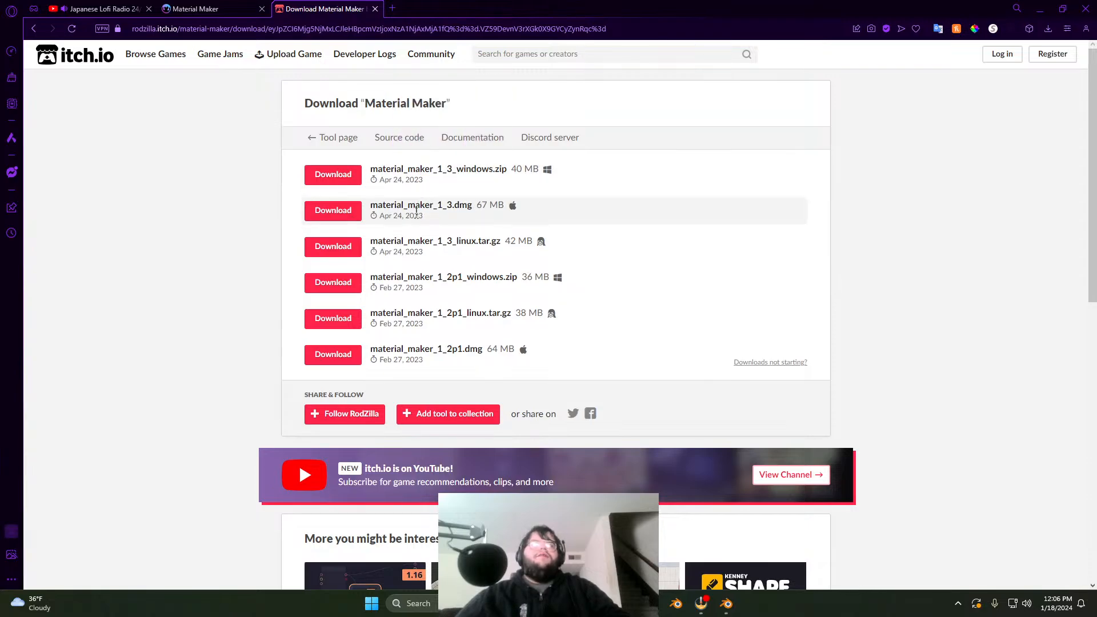
pyautogui.click(333, 175)
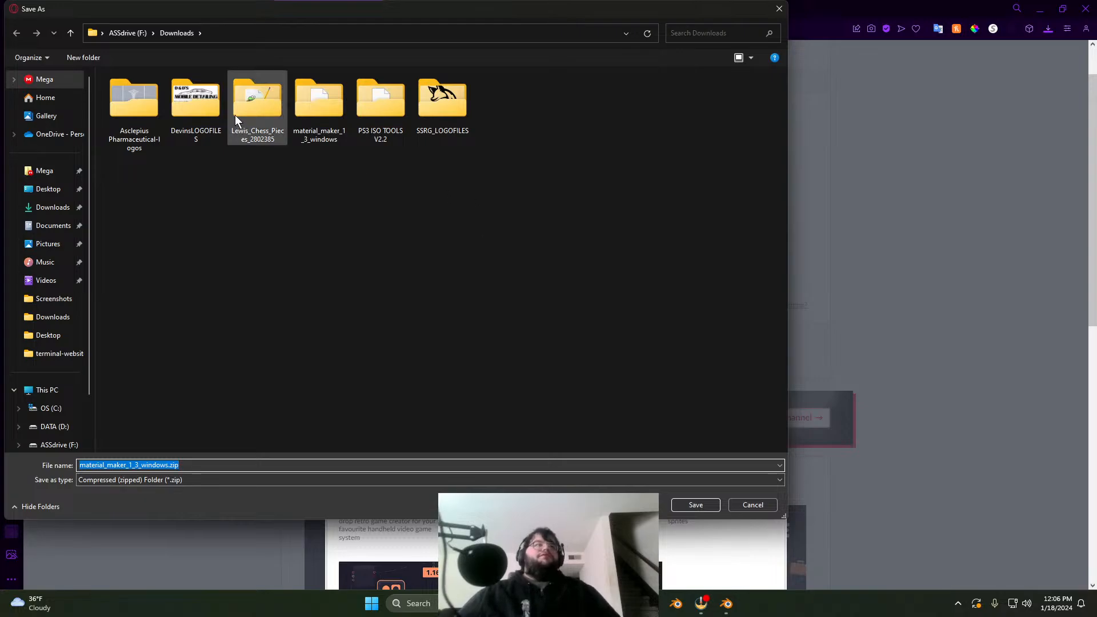
pyautogui.click(694, 506)
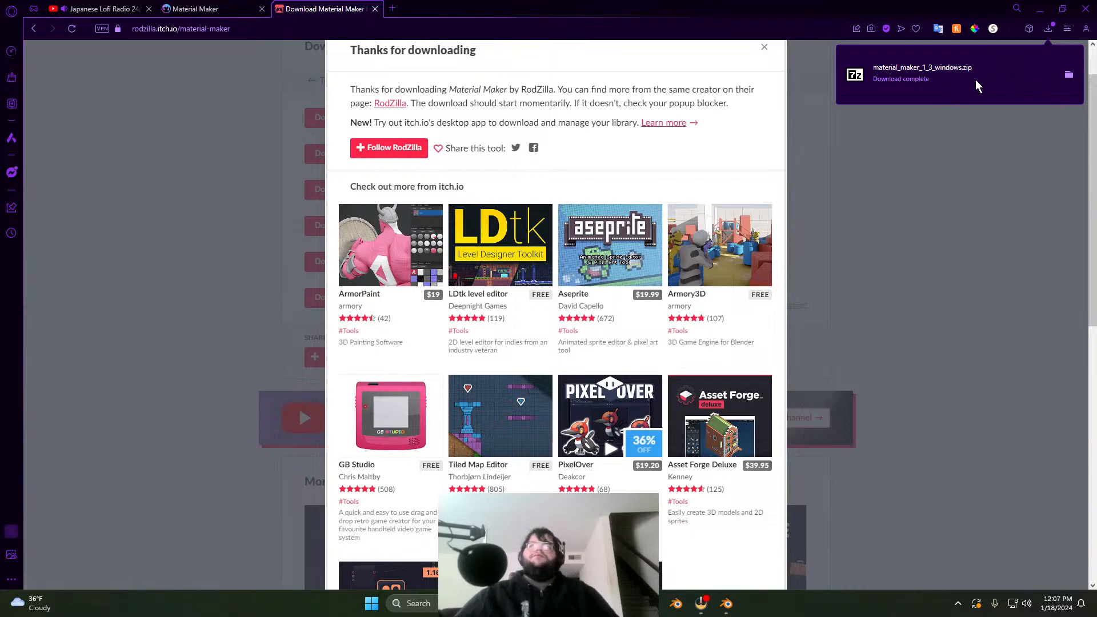
# Step: Extract material_maker_1_3_windows.zip with 7-Zip into its own folder in Downloads, replacing all existing files, and open the extracted folder
pyautogui.click(1068, 76)
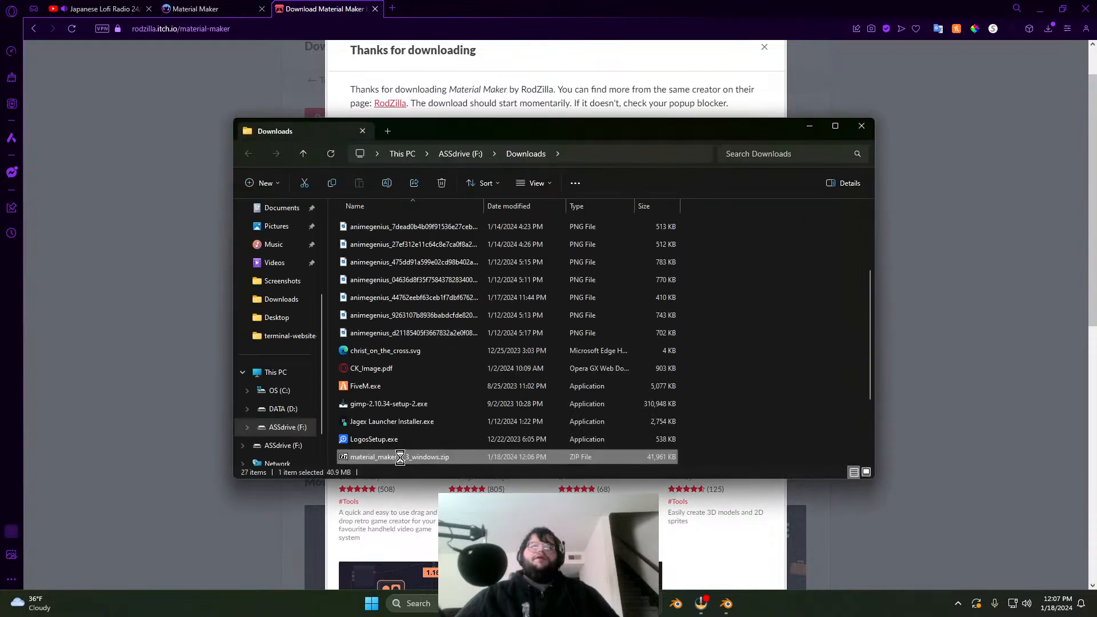
pyautogui.rightClick(402, 458)
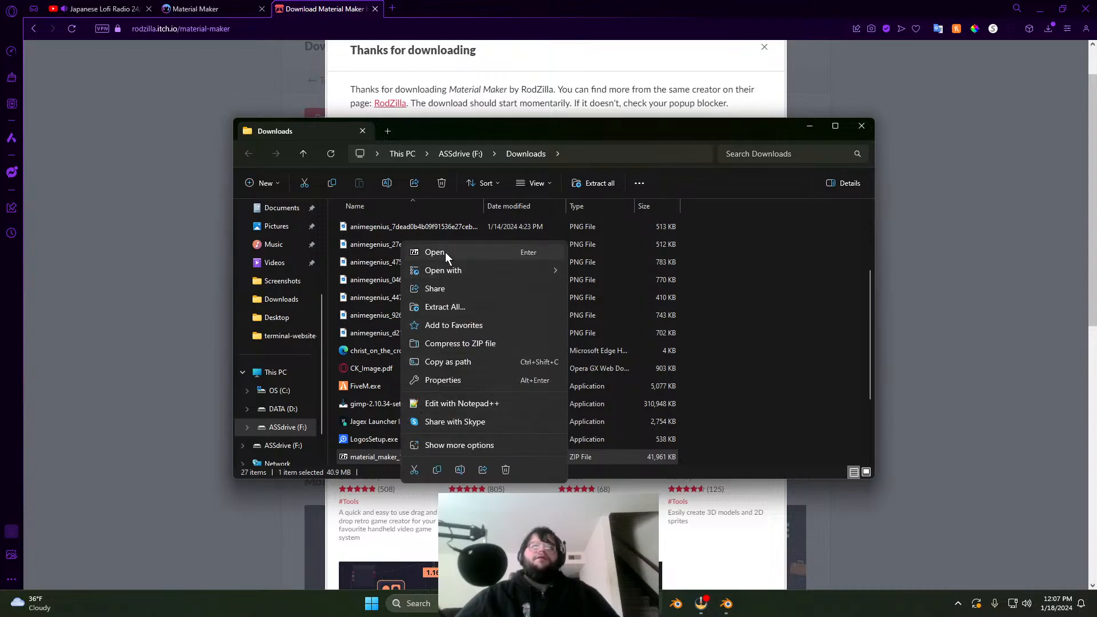
pyautogui.click(468, 445)
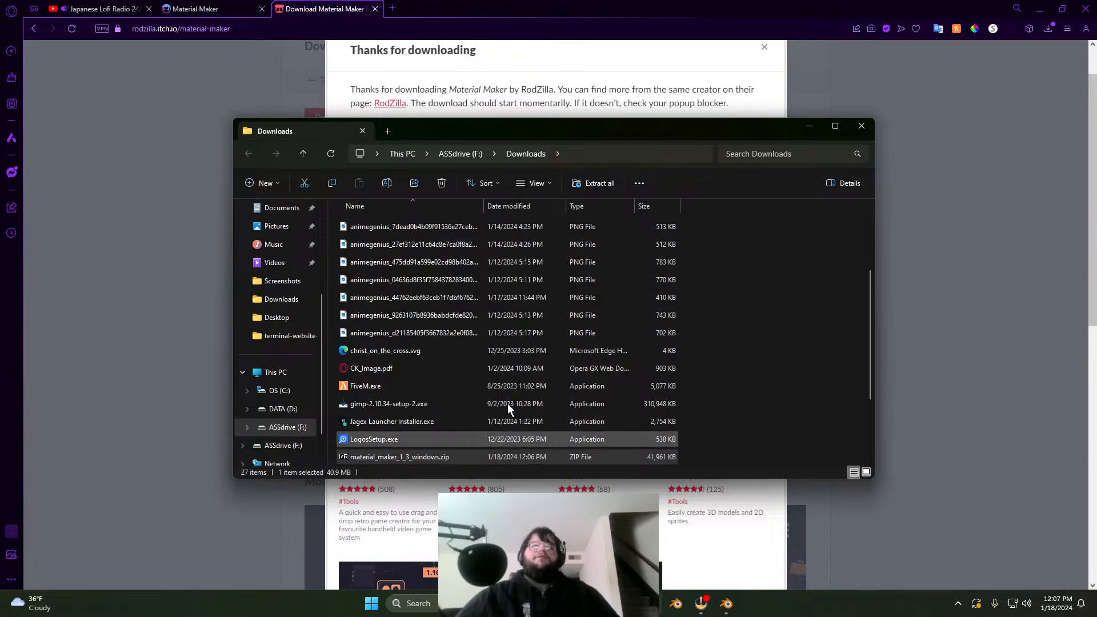
pyautogui.moveTo(451, 234)
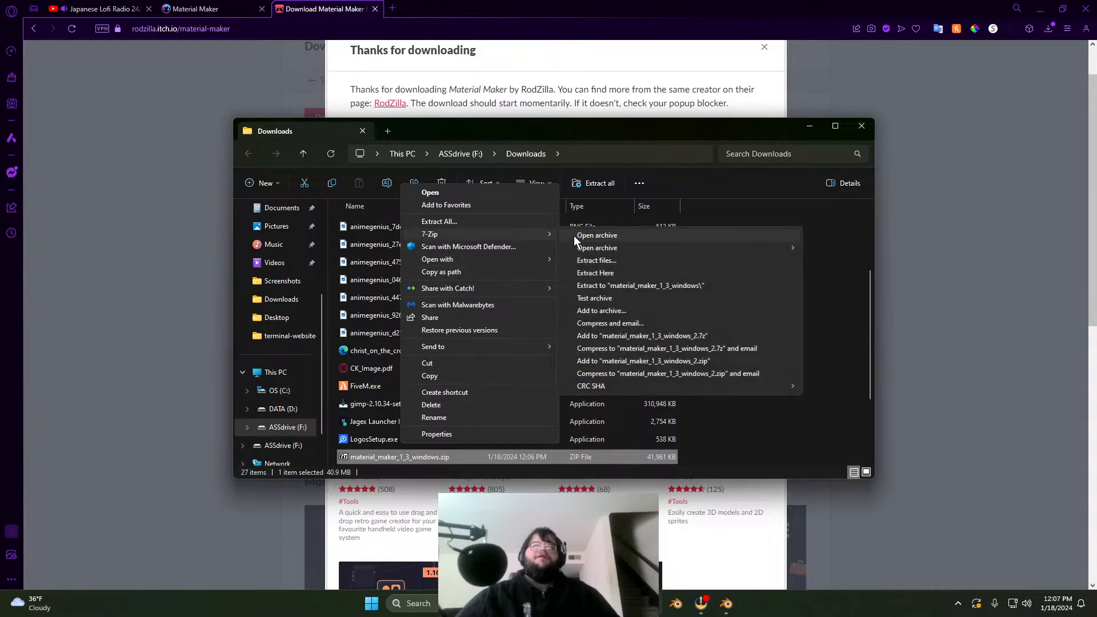
pyautogui.click(630, 287)
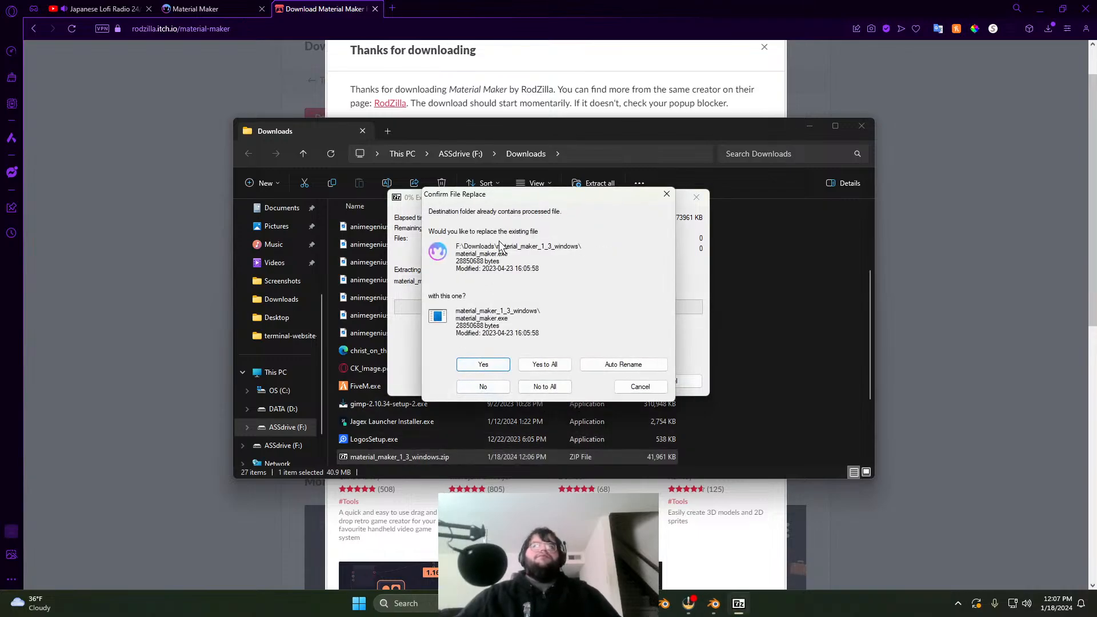
pyautogui.click(544, 365)
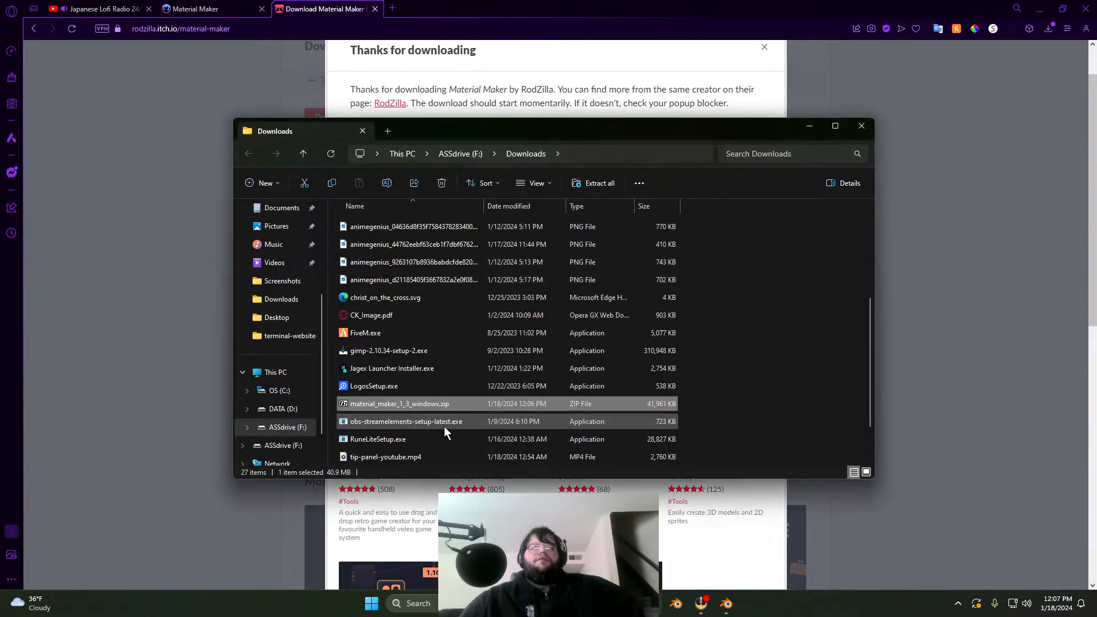
pyautogui.scroll(3, 436, 375)
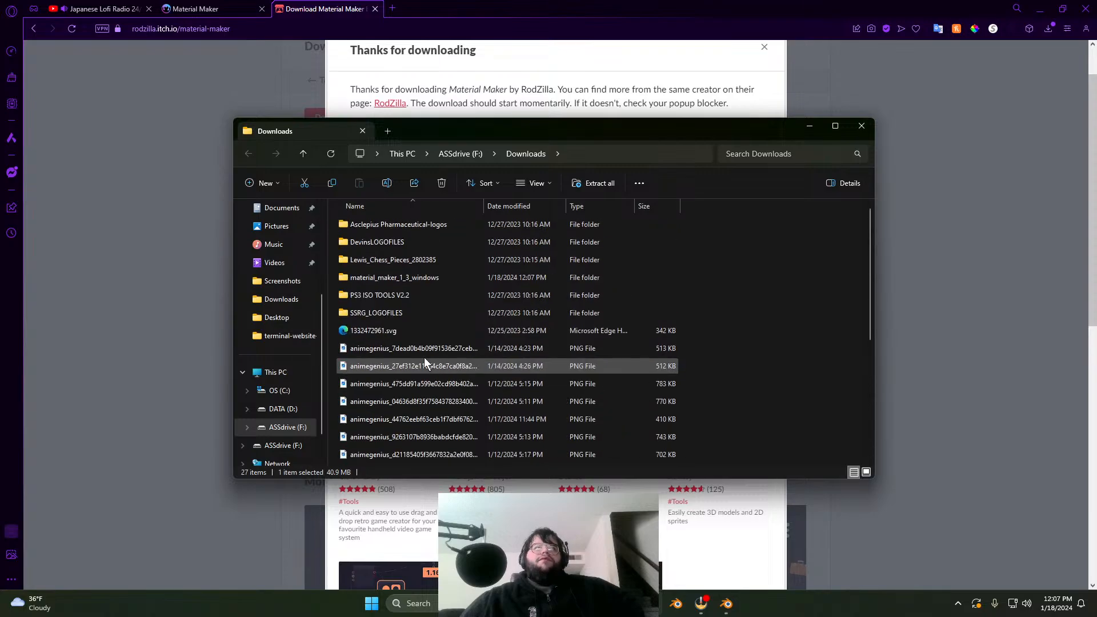
pyautogui.doubleClick(403, 277)
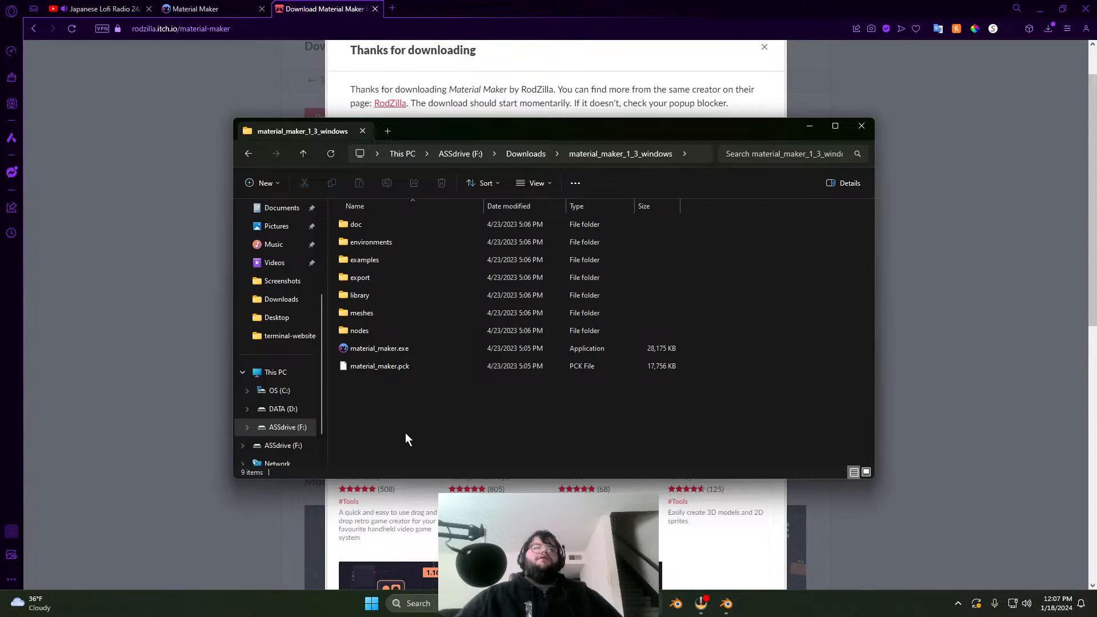
# Step: Close the itch.io download page and the Material Maker website in the browser
pyautogui.click(464, 12)
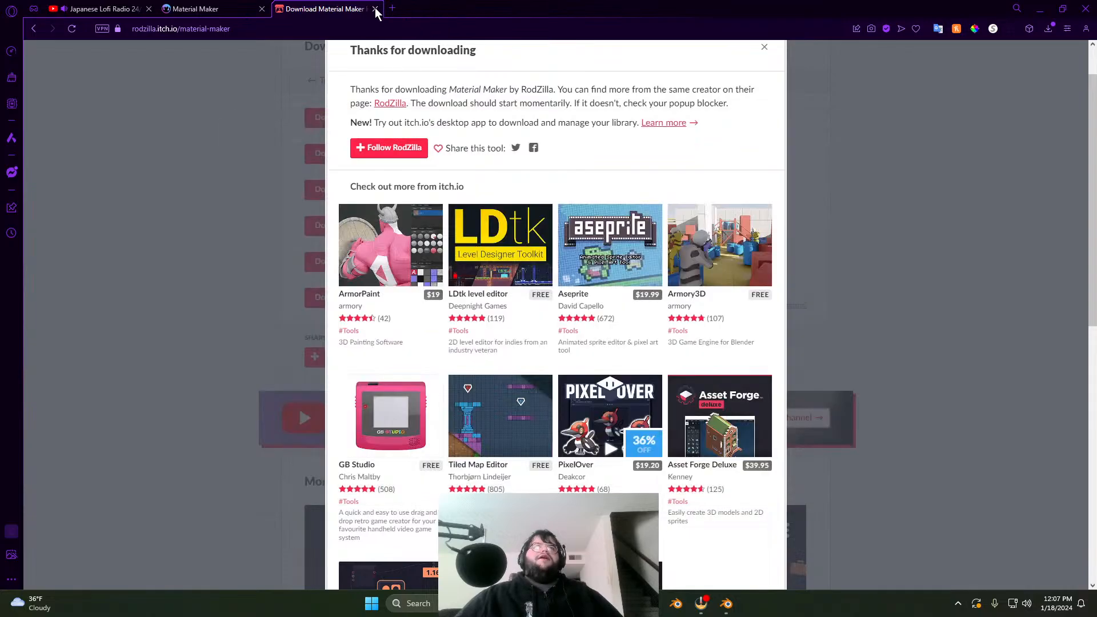
pyautogui.click(374, 9)
pyautogui.click(261, 9)
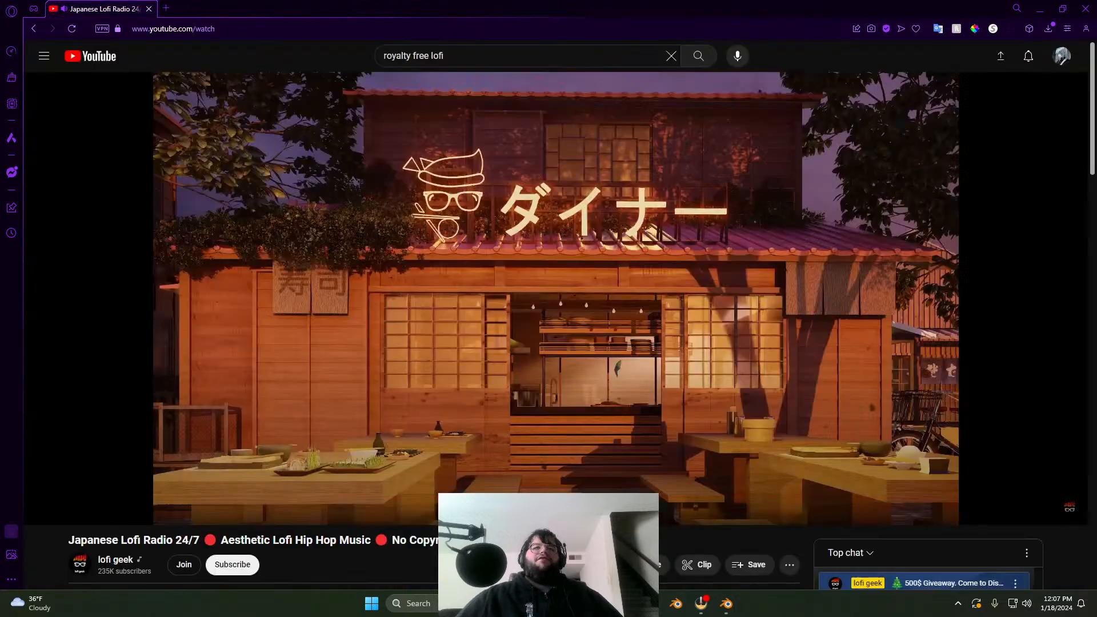
# Step: Switch back to the extracted folder, launch material_maker.exe, and maximize the Material Maker window
pyautogui.hotkey('alt', 'Tab')
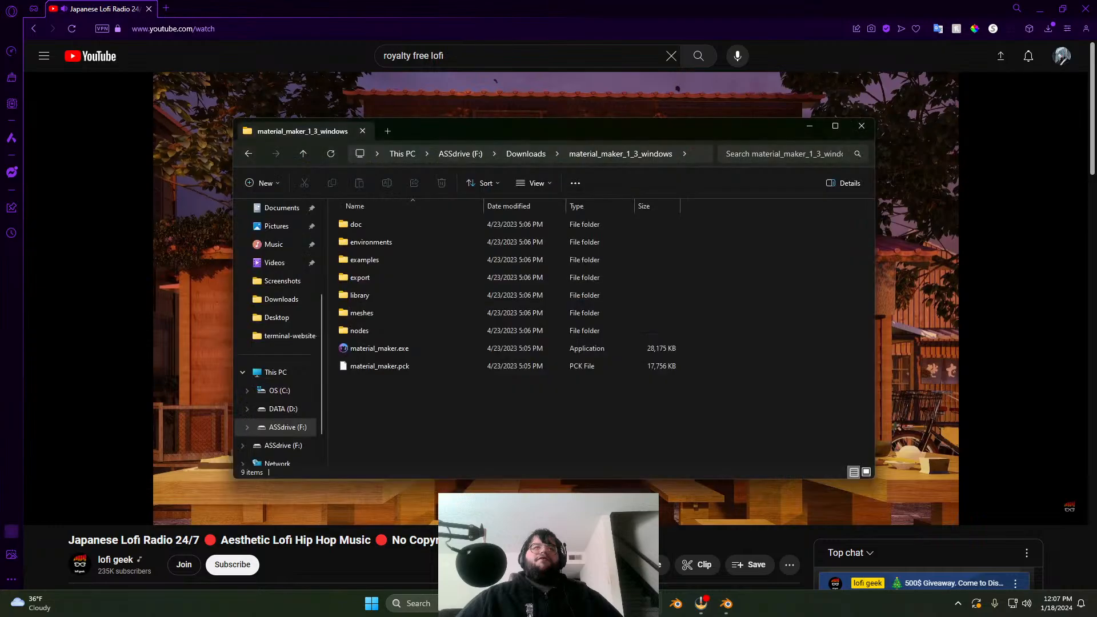
pyautogui.click(403, 349)
pyautogui.doubleClick(405, 349)
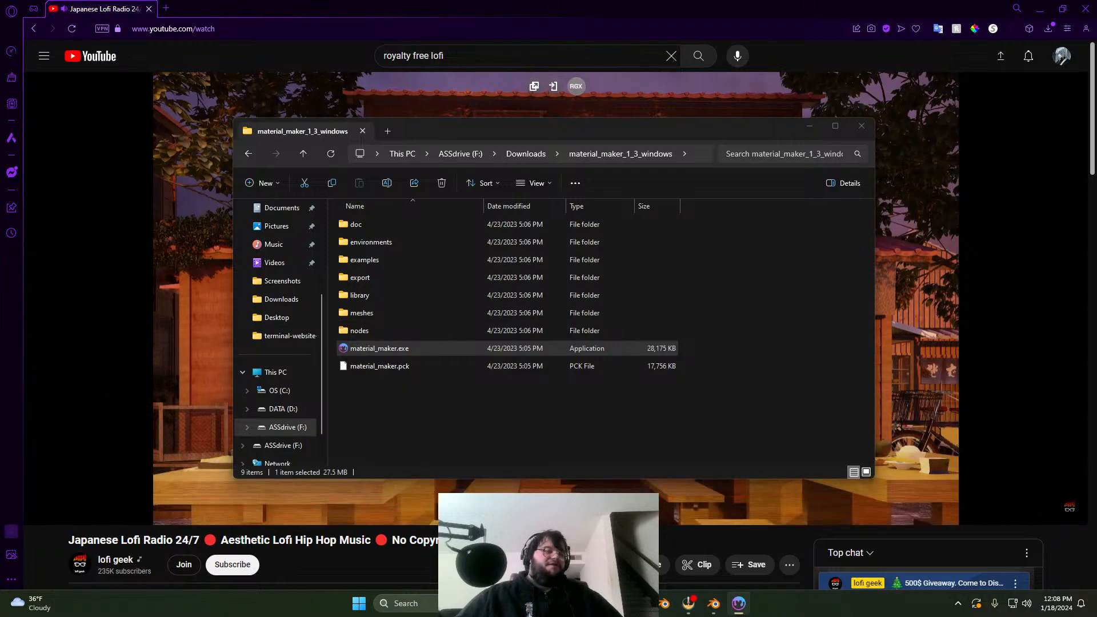
pyautogui.moveTo(1096, 46); pyautogui.dragTo(587, 95)
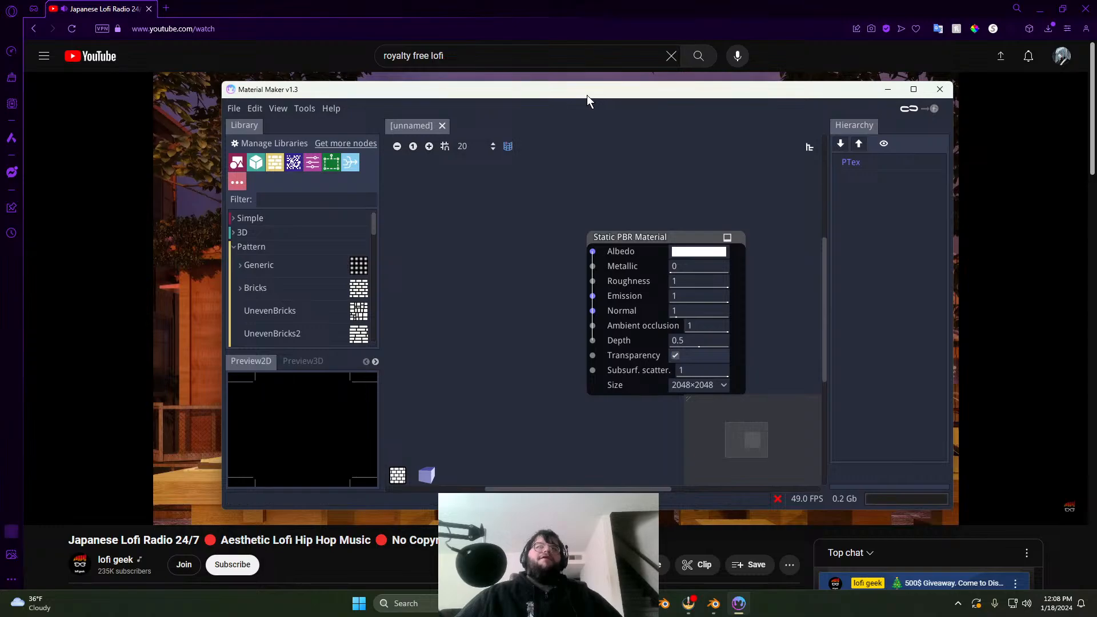
pyautogui.doubleClick(587, 94)
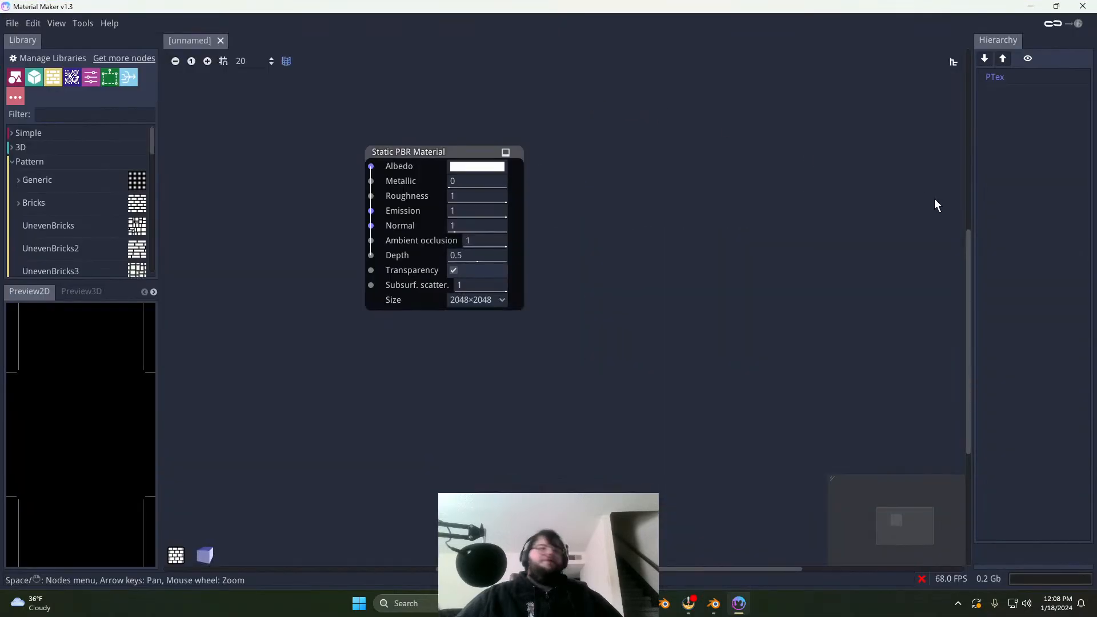
# Step: Set the texture size of the Static PBR Material node to 1024×1024
pyautogui.scroll(-8, 548, 342)
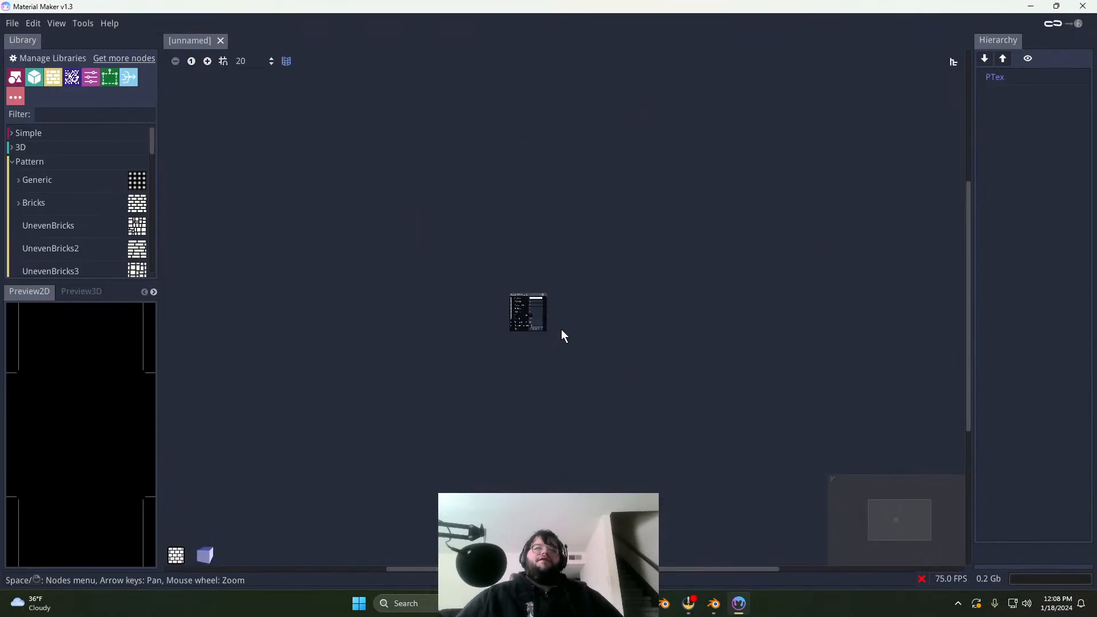
pyautogui.scroll(8, 565, 334)
pyautogui.moveTo(546, 328); pyautogui.dragTo(706, 395, button='middle')
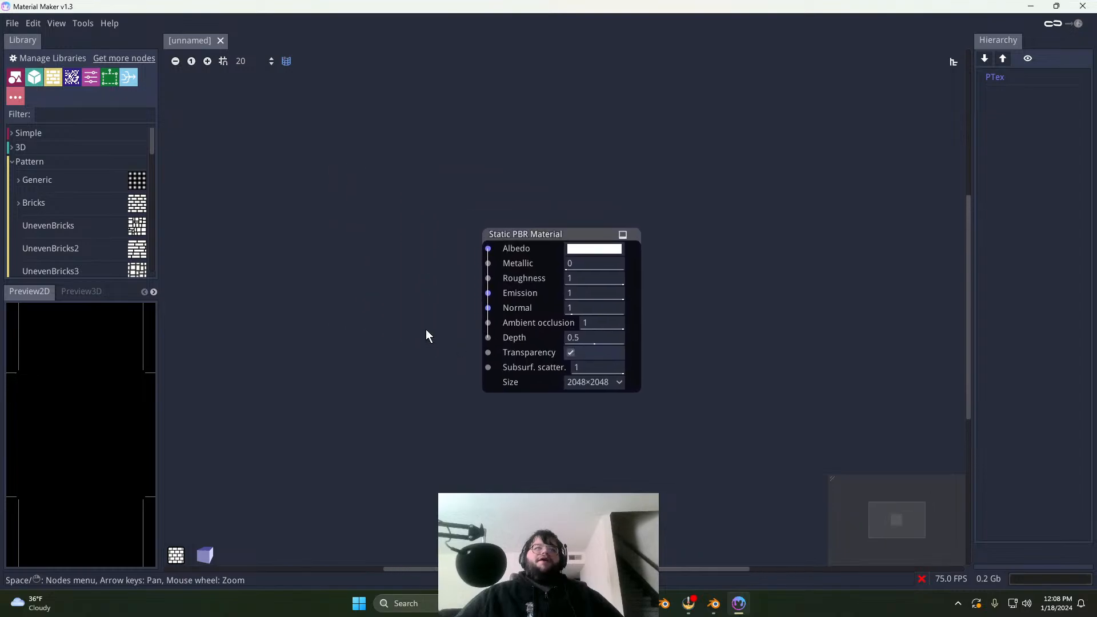
pyautogui.moveTo(423, 308); pyautogui.dragTo(512, 328, button='middle')
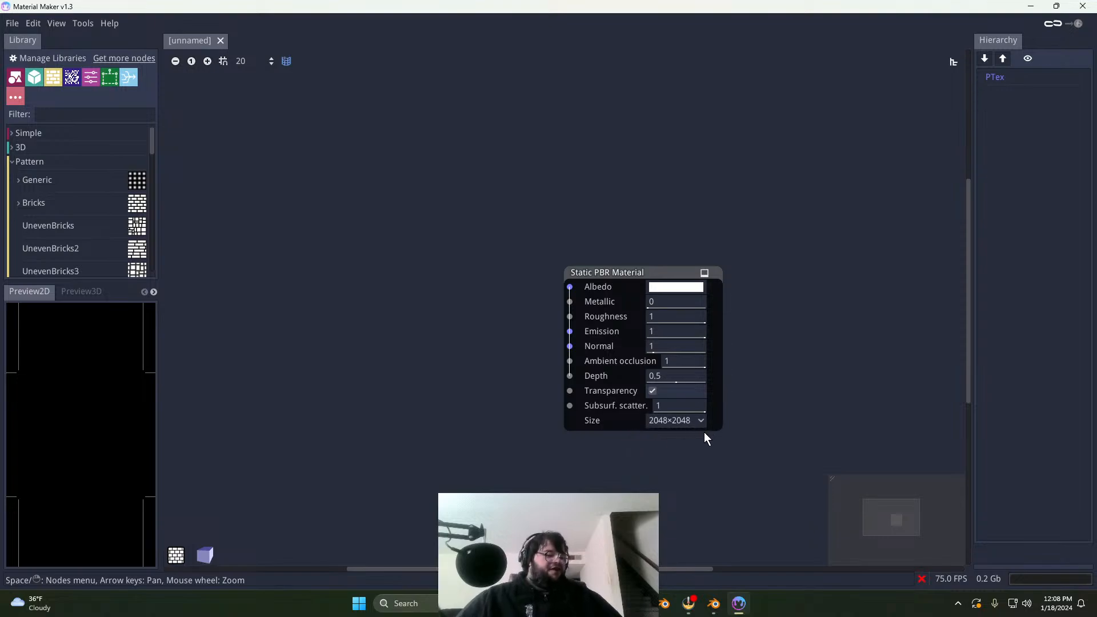
pyautogui.click(692, 422)
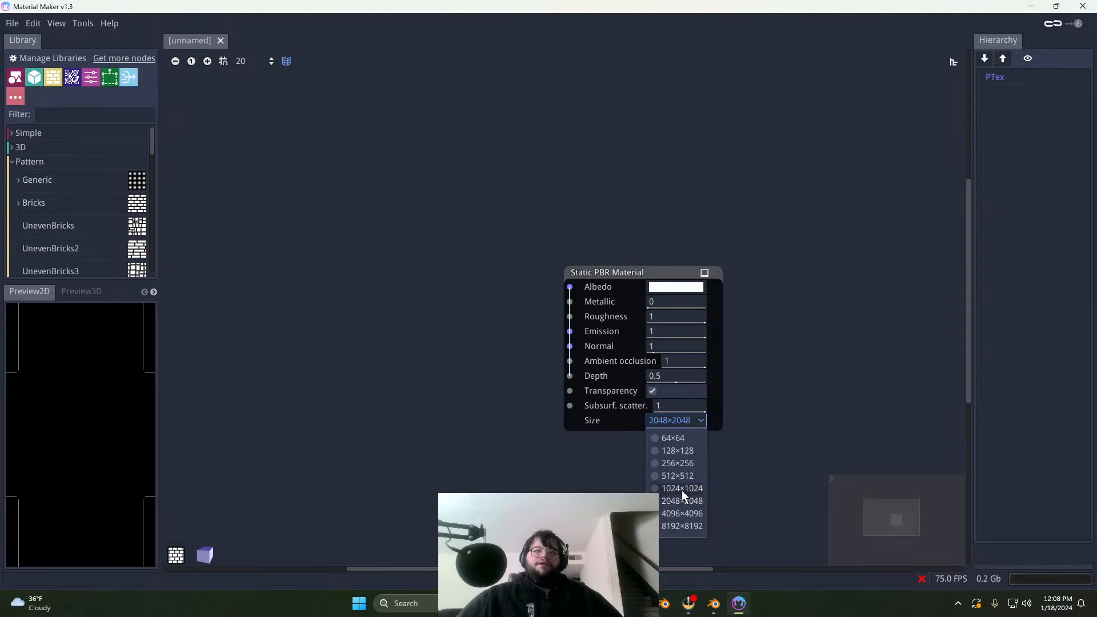
pyautogui.click(763, 448)
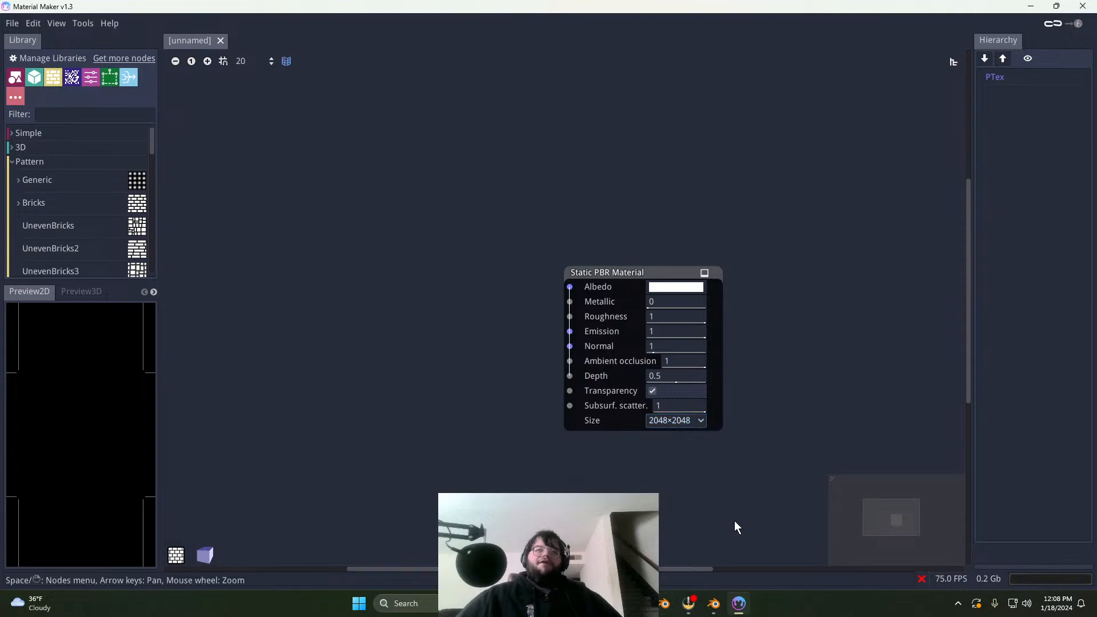
pyautogui.moveTo(610, 448); pyautogui.dragTo(699, 470, button='middle')
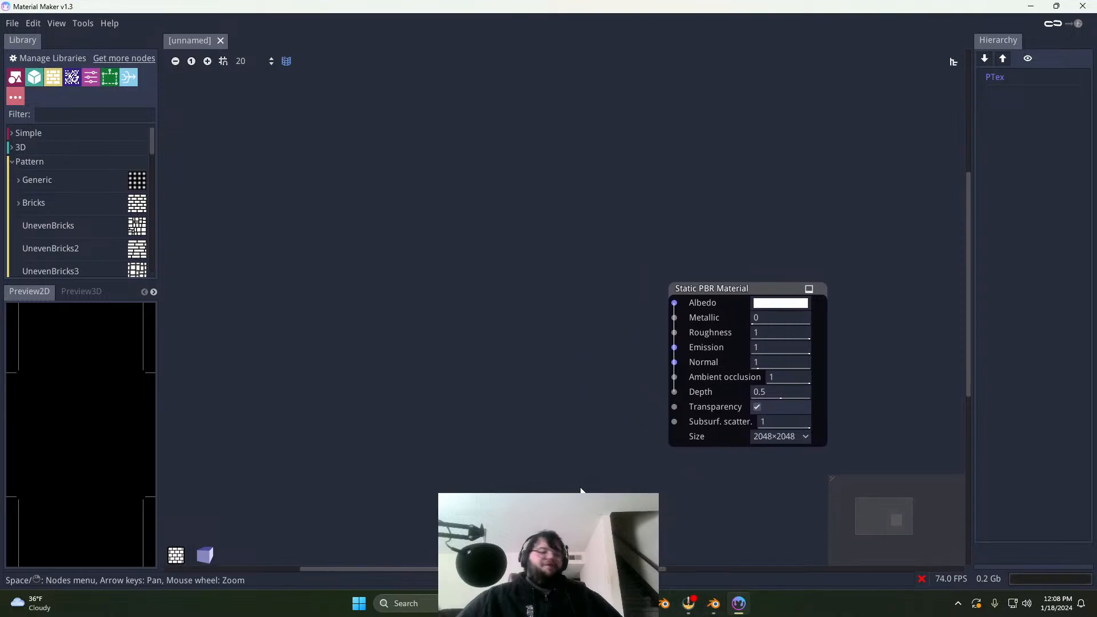
pyautogui.moveTo(612, 426); pyautogui.dragTo(558, 434, button='middle')
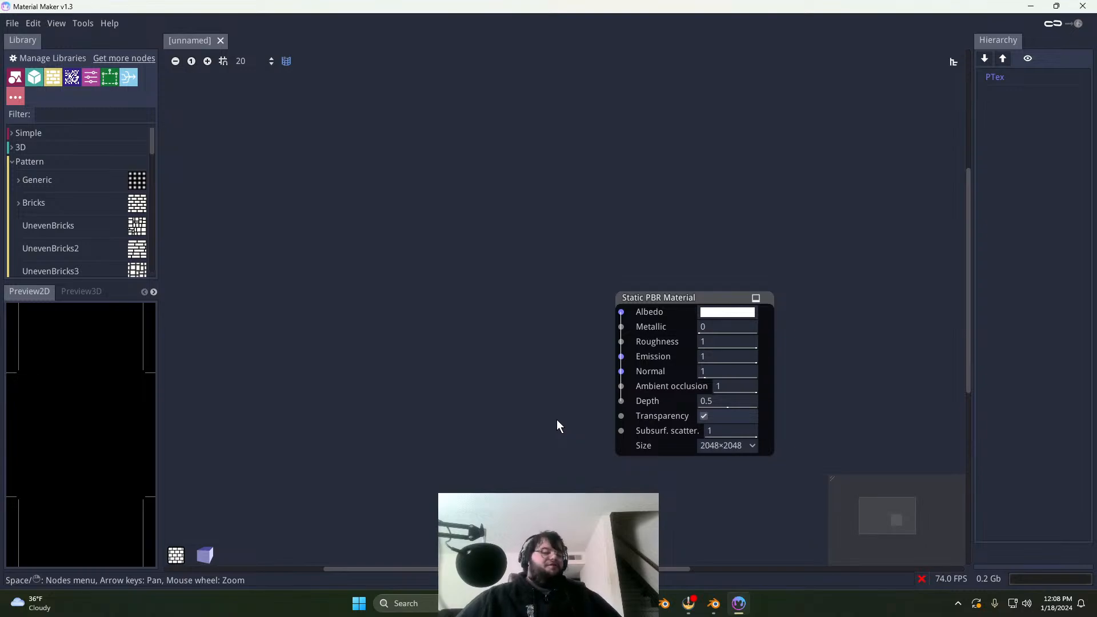
pyautogui.click(744, 445)
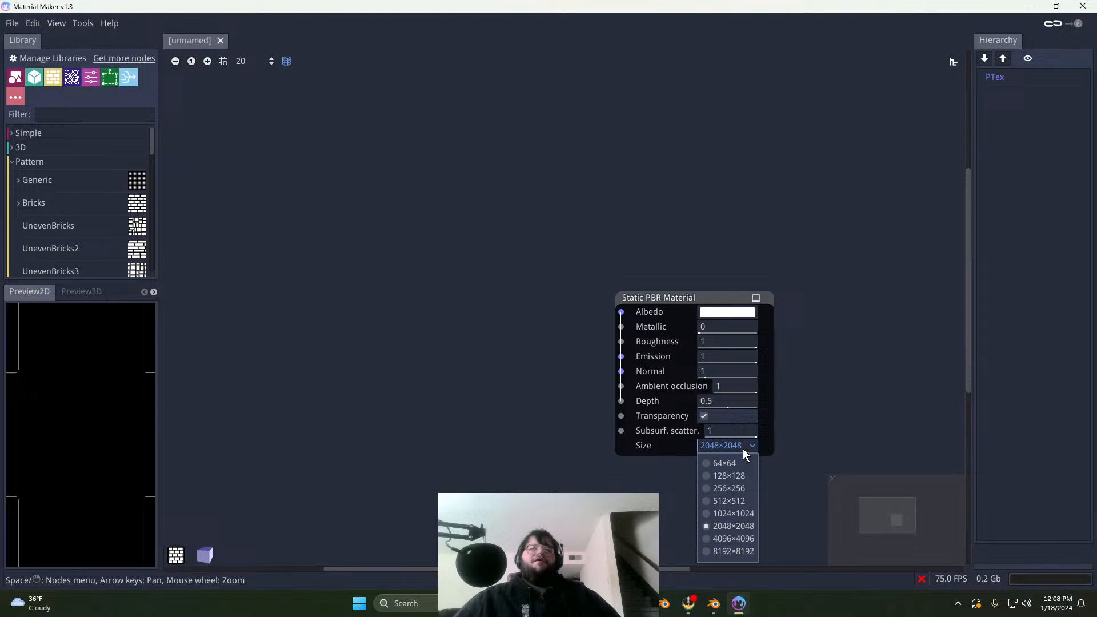
pyautogui.click(748, 514)
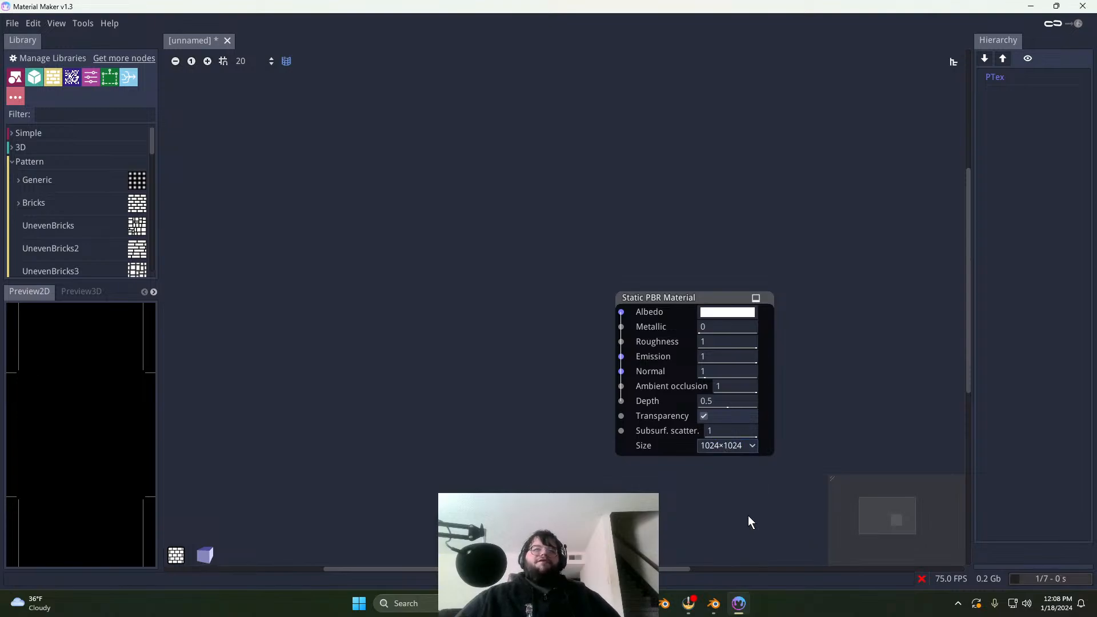
pyautogui.click(732, 446)
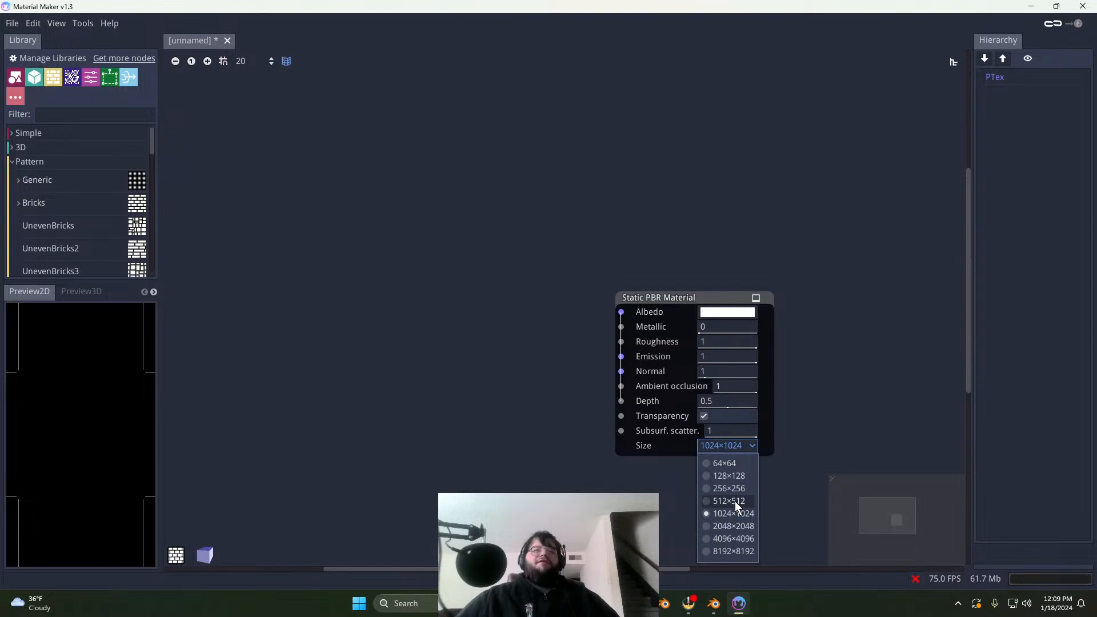
pyautogui.click(750, 450)
pyautogui.hscroll(-3, 526, 359)
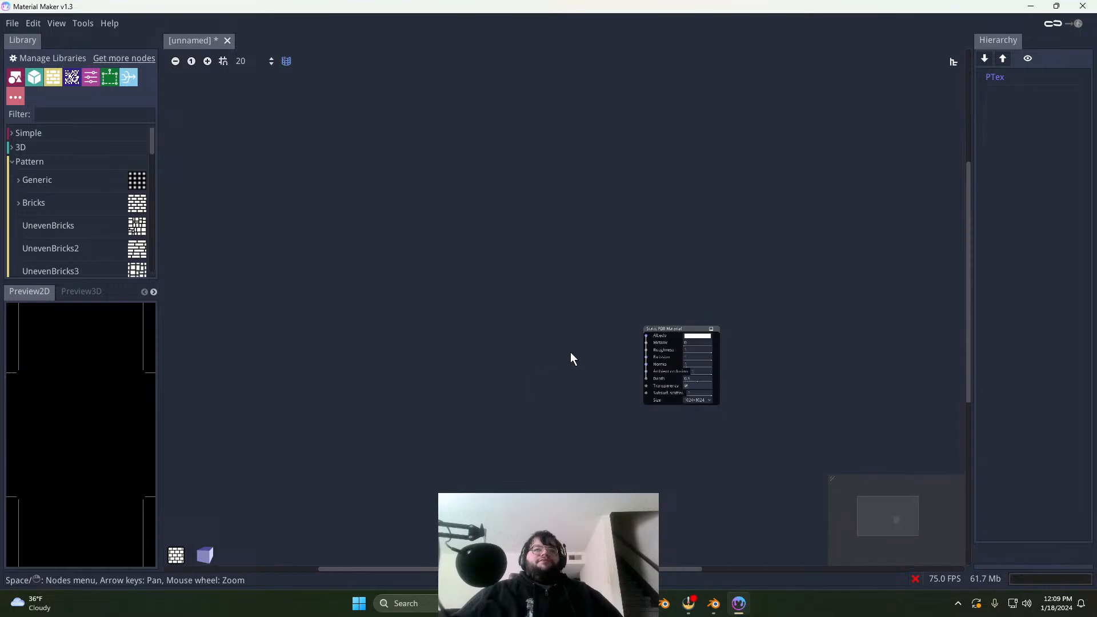
pyautogui.scroll(-3, 570, 355)
pyautogui.scroll(2, 495, 355)
pyautogui.scroll(3, 711, 349)
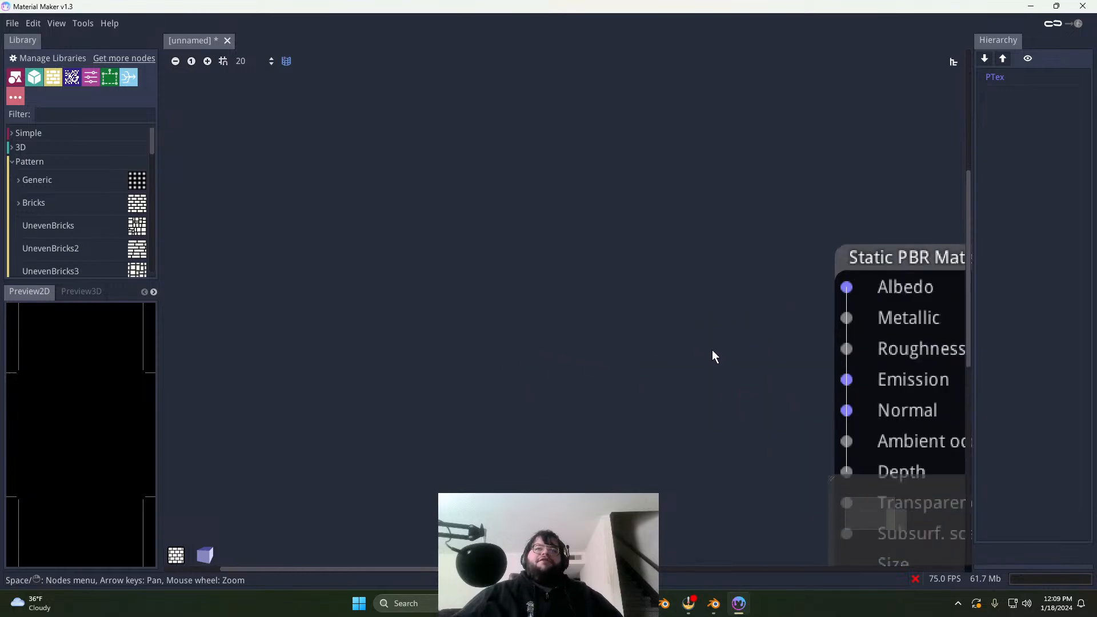
pyautogui.moveTo(711, 350); pyautogui.dragTo(578, 344, button='middle')
pyautogui.scroll(-1, 578, 344)
pyautogui.scroll(-2, 577, 342)
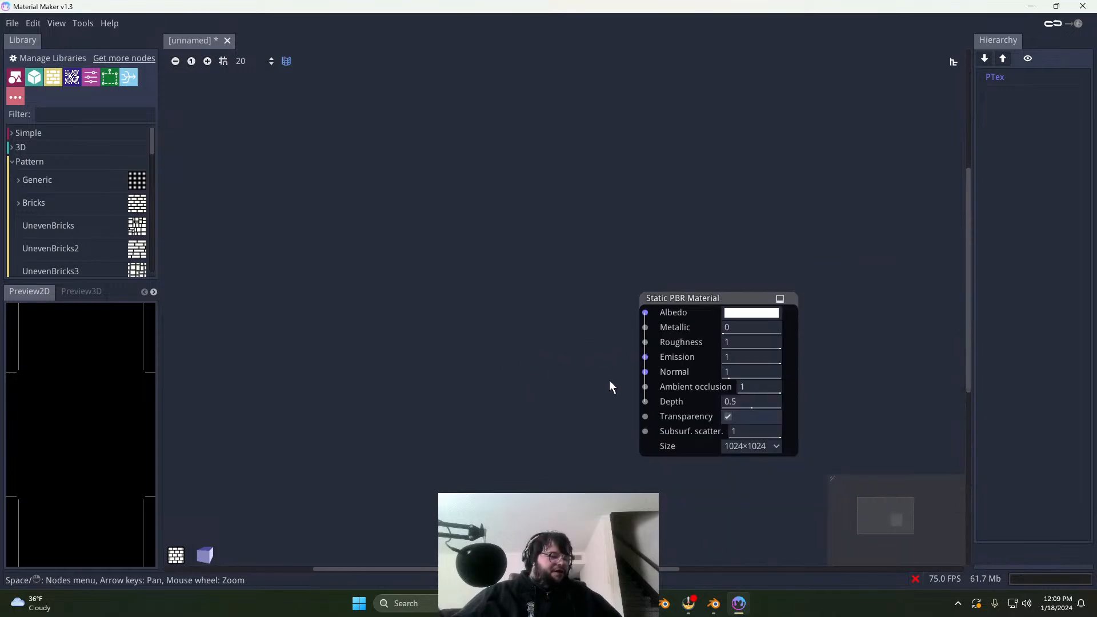
pyautogui.moveTo(609, 379); pyautogui.dragTo(642, 365, button='middle')
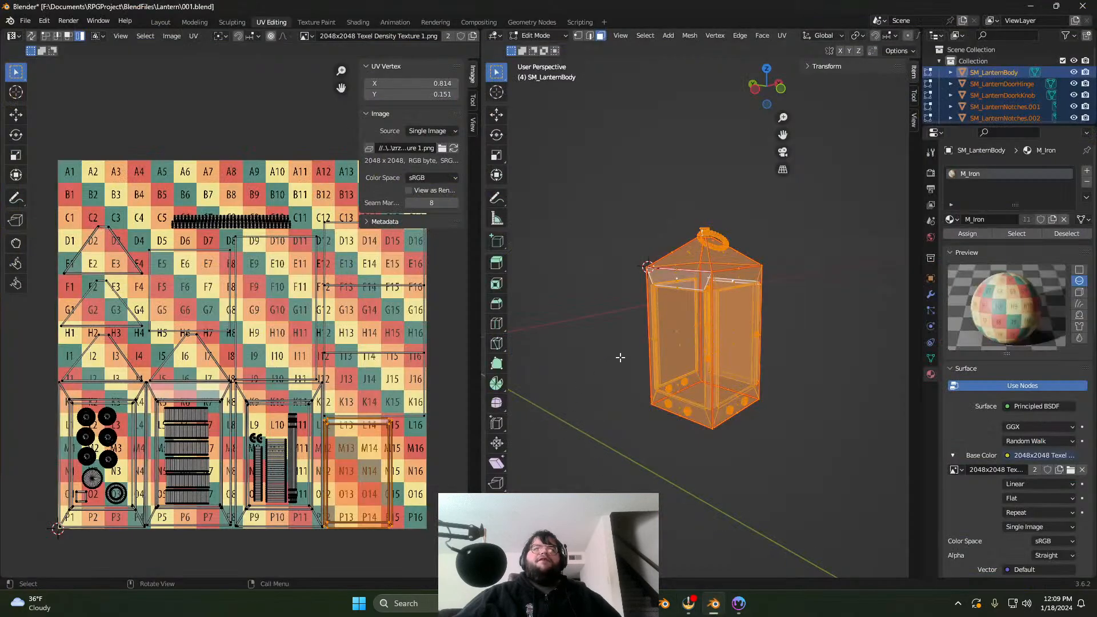
# Step: In Blender, open the Modeling workspace, switch the lantern parts to Object Mode and deselect everything
pyautogui.moveTo(590, 358); pyautogui.dragTo(631, 350, button='middle')
pyautogui.scroll(-5, 1053, 91)
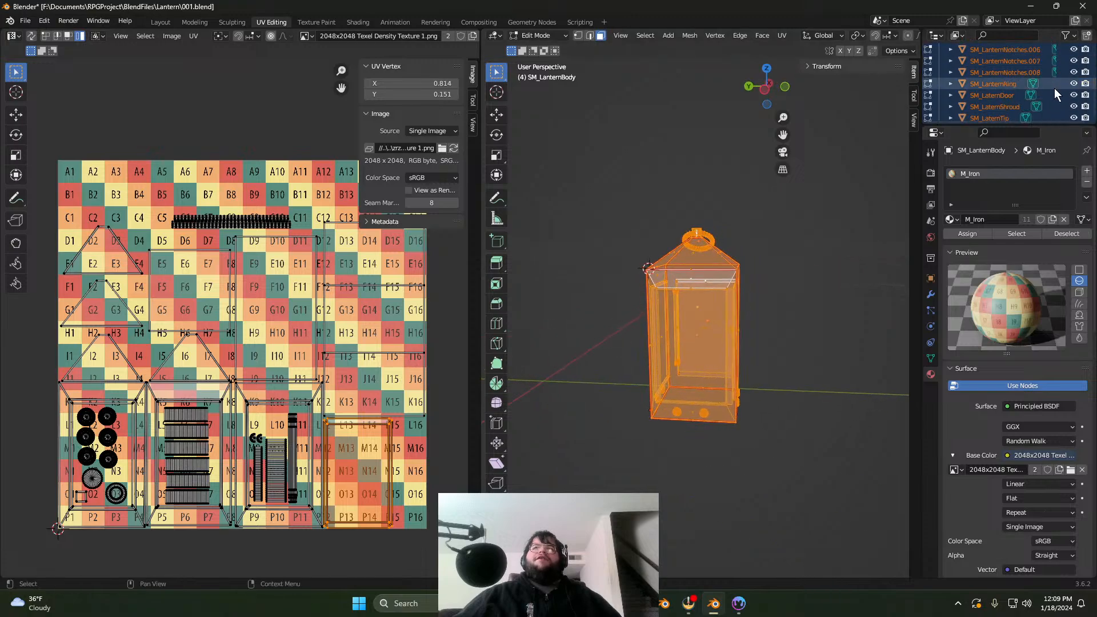
pyautogui.scroll(6, 952, 103)
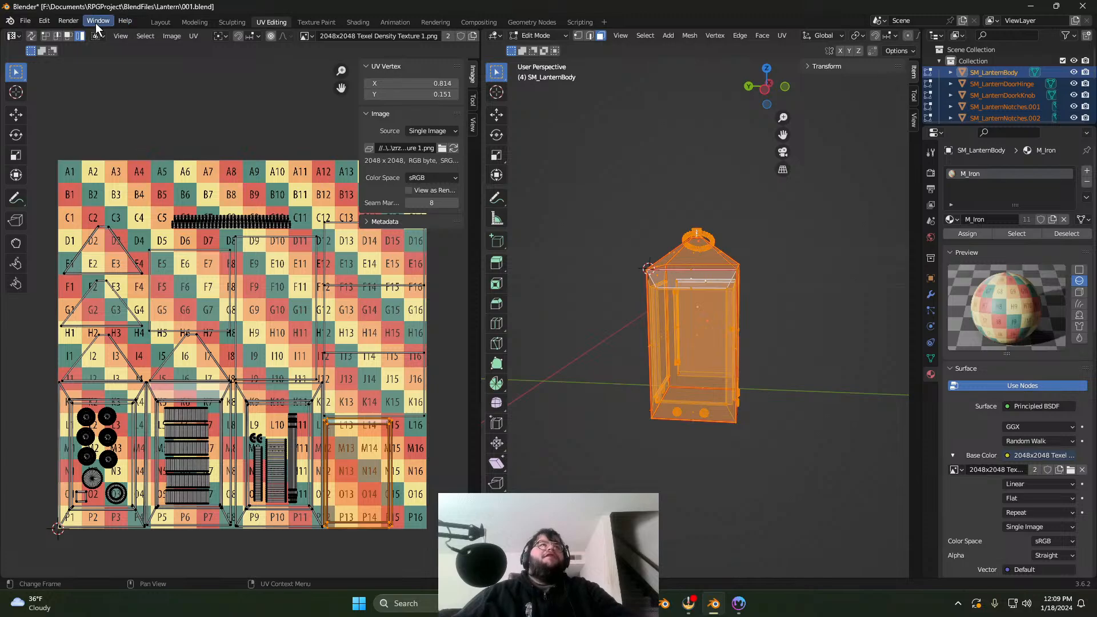
pyautogui.click(193, 22)
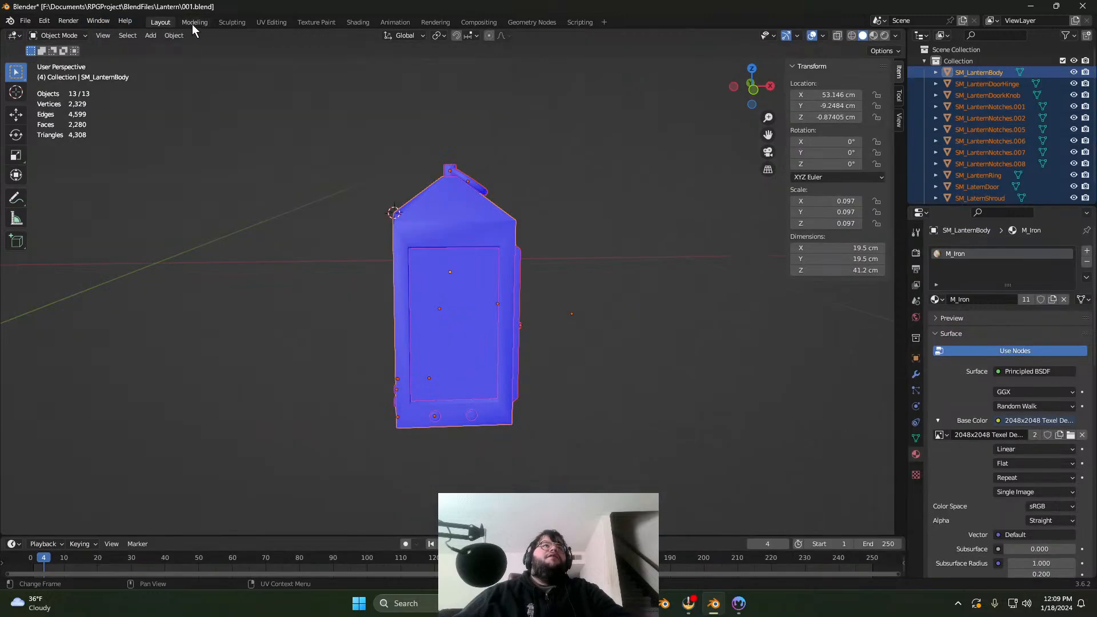
pyautogui.click(577, 253)
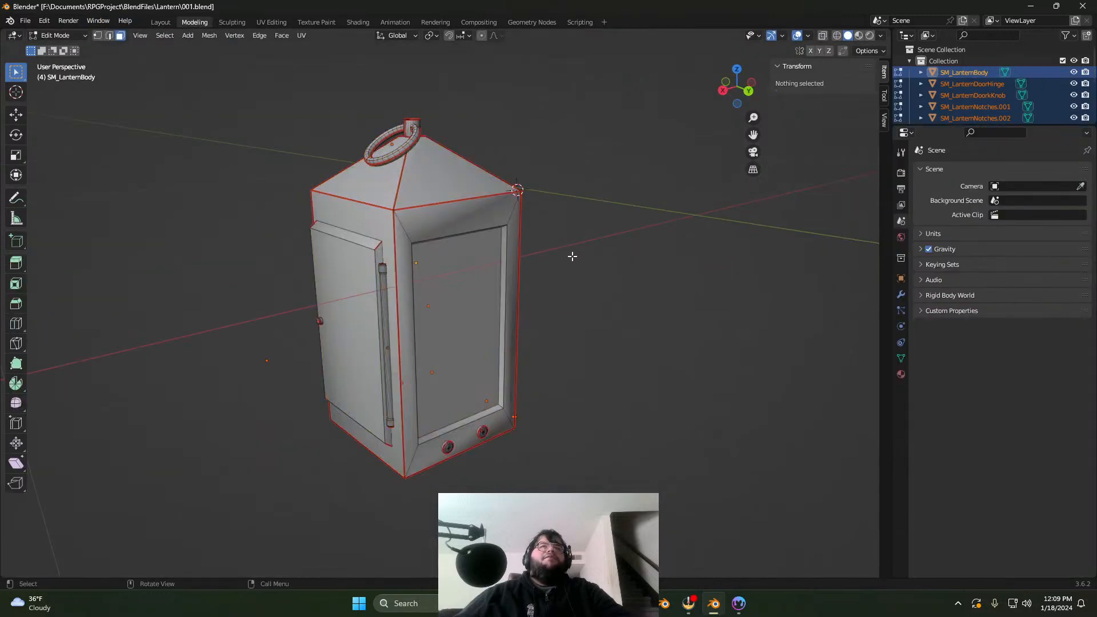
pyautogui.moveTo(571, 240); pyautogui.dragTo(471, 230, button='middle')
pyautogui.press('Tab')
pyautogui.click(551, 235)
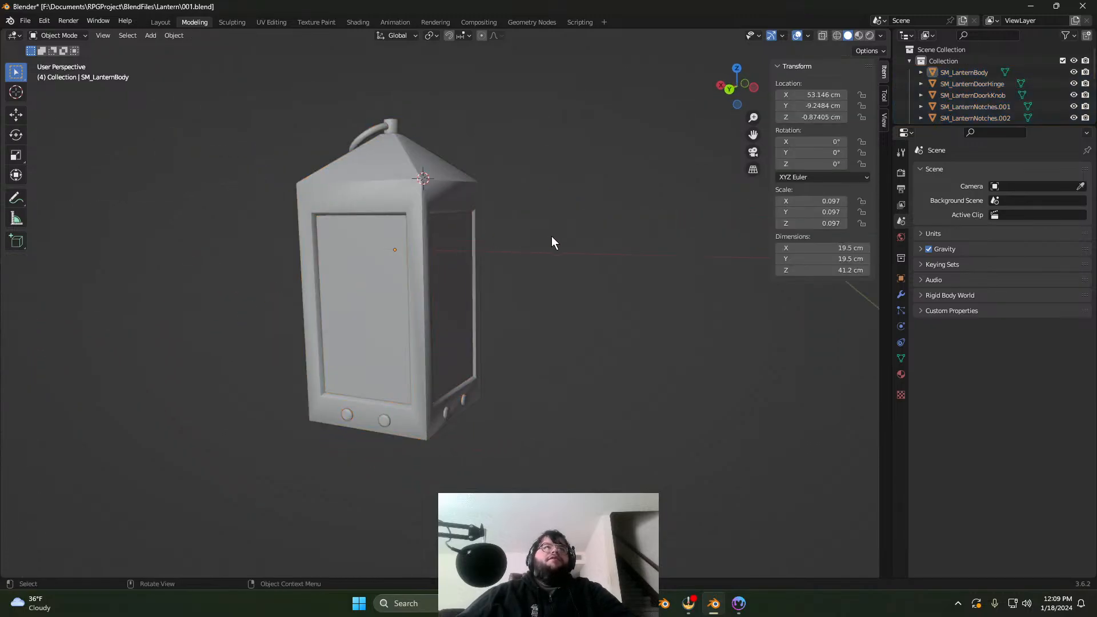
# Step: Examine the lantern from several sides, selecting the inner shroud and the lantern body to tell the parts apart
pyautogui.moveTo(550, 235); pyautogui.dragTo(521, 223, button='middle')
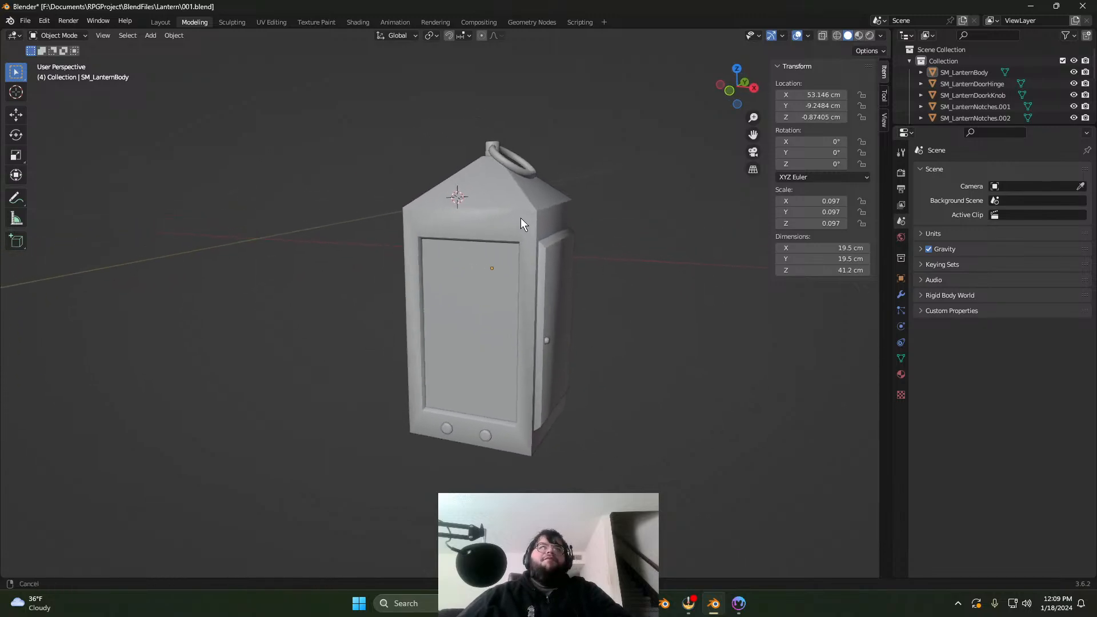
pyautogui.click(488, 200)
pyautogui.moveTo(613, 214); pyautogui.dragTo(648, 264, button='middle')
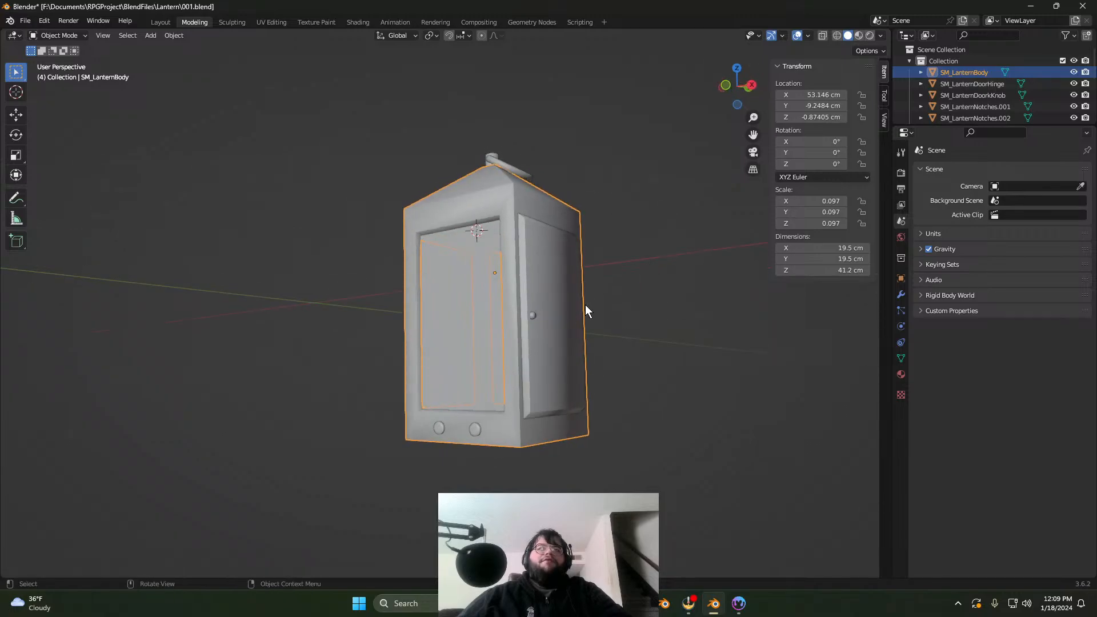
pyautogui.moveTo(584, 304); pyautogui.dragTo(454, 144, button='middle')
pyautogui.moveTo(622, 266)
pyautogui.mouseDown(button='middle')
pyautogui.moveTo(573, 264)
pyautogui.moveTo(424, 162)
pyautogui.moveTo(592, 306)
pyautogui.moveTo(509, 259)
pyautogui.moveTo(477, 277)
pyautogui.moveTo(537, 264)
pyautogui.moveTo(646, 272)
pyautogui.moveTo(632, 266)
pyautogui.mouseUp(button='middle')
pyautogui.moveTo(639, 316); pyautogui.dragTo(483, 234, button='middle')
pyautogui.click(514, 383)
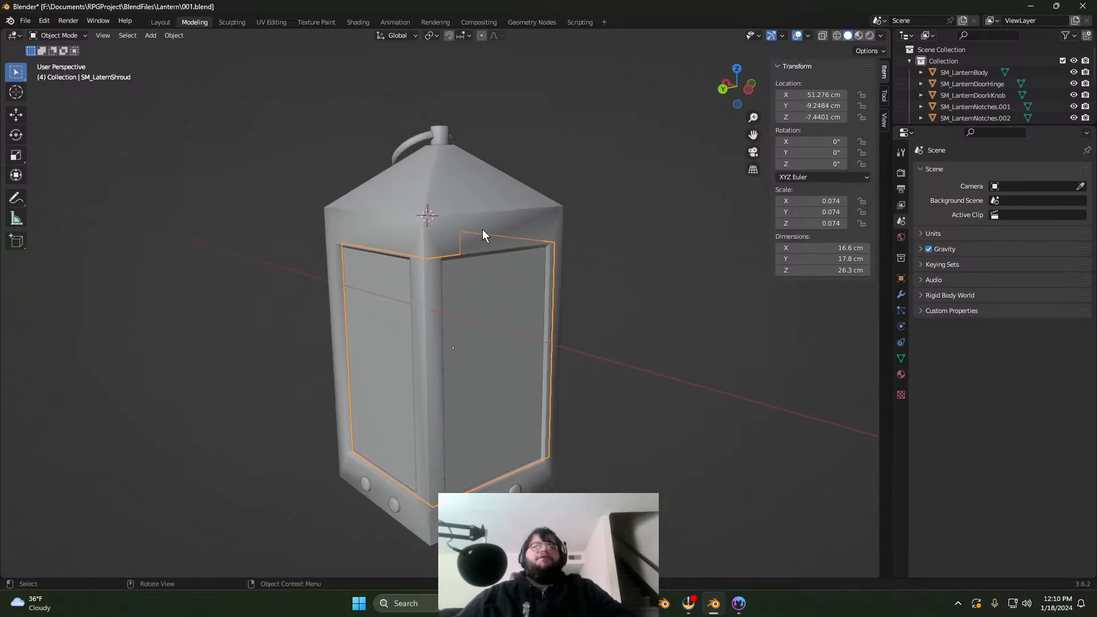
pyautogui.click(482, 229)
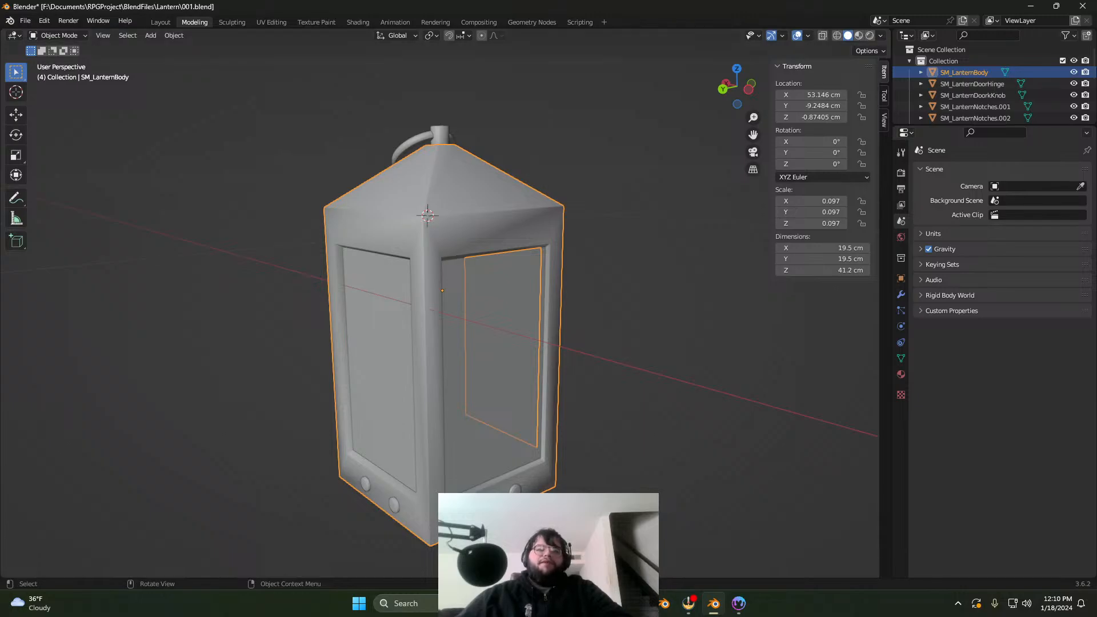
# Step: Switch to the web browser and run a Google image search for "metal texture" in a new tab
pyautogui.hotkey('alt', 'Tab')
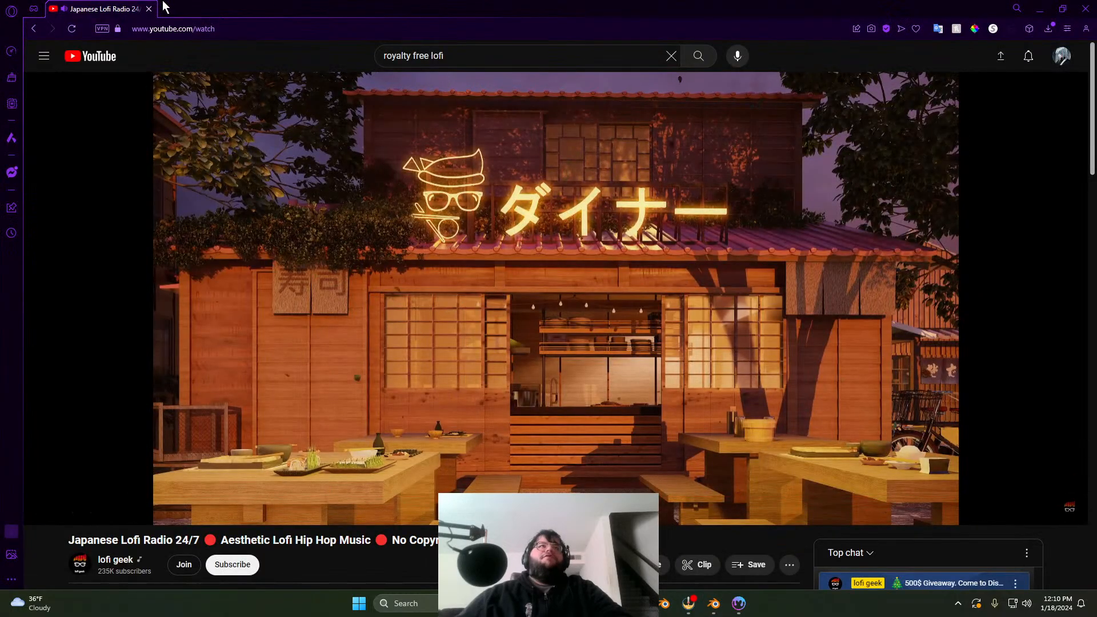
pyautogui.click(166, 9)
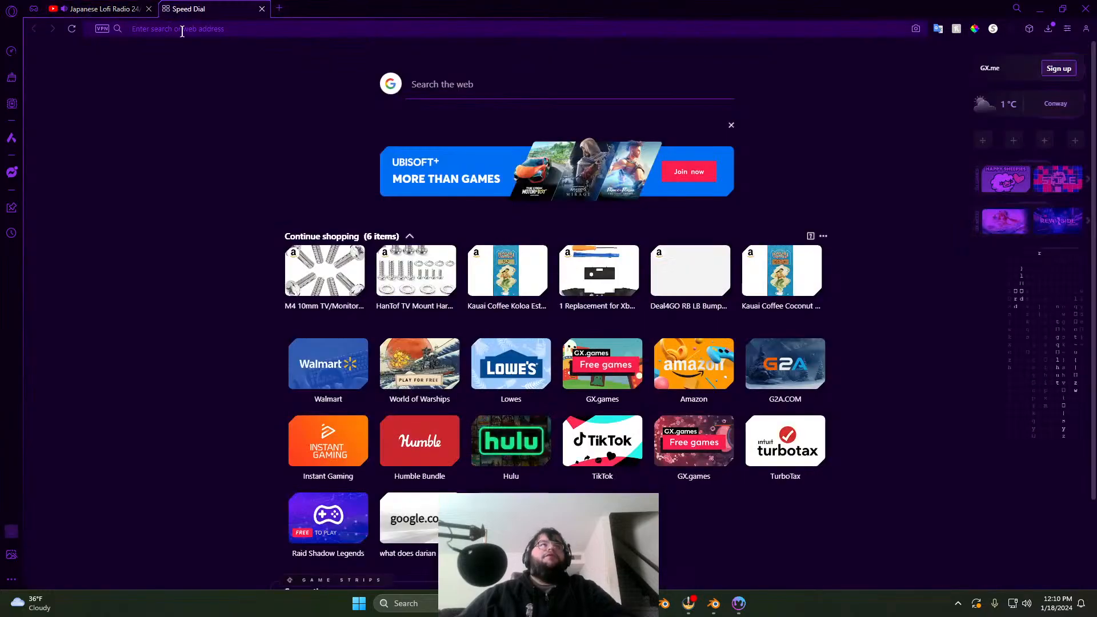
pyautogui.write('metal tex')
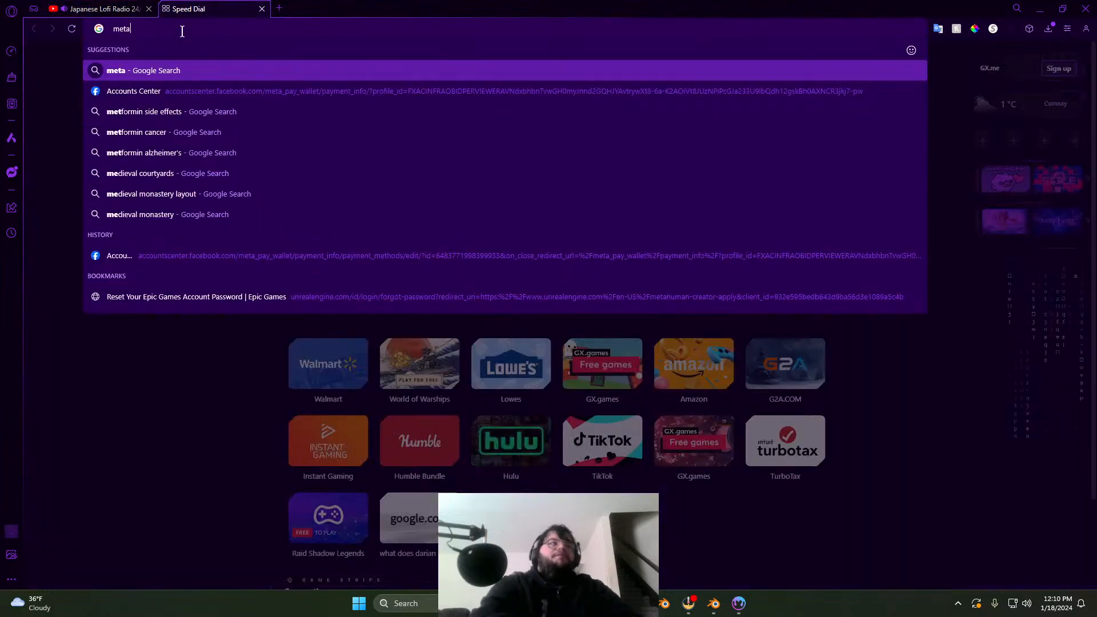
pyautogui.write('ture')
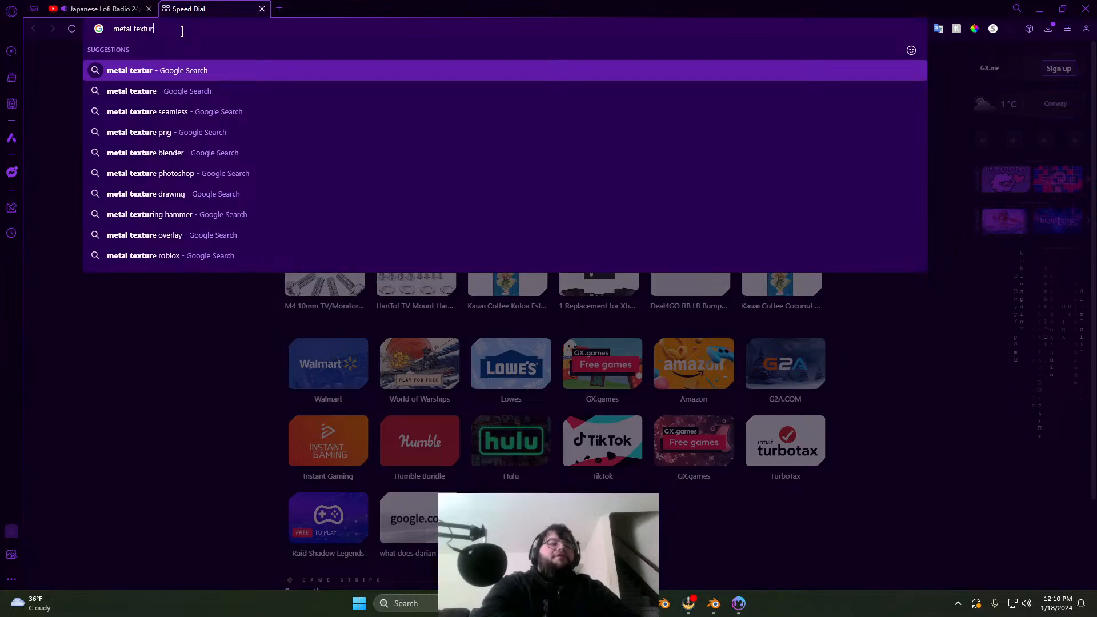
pyautogui.press('Return')
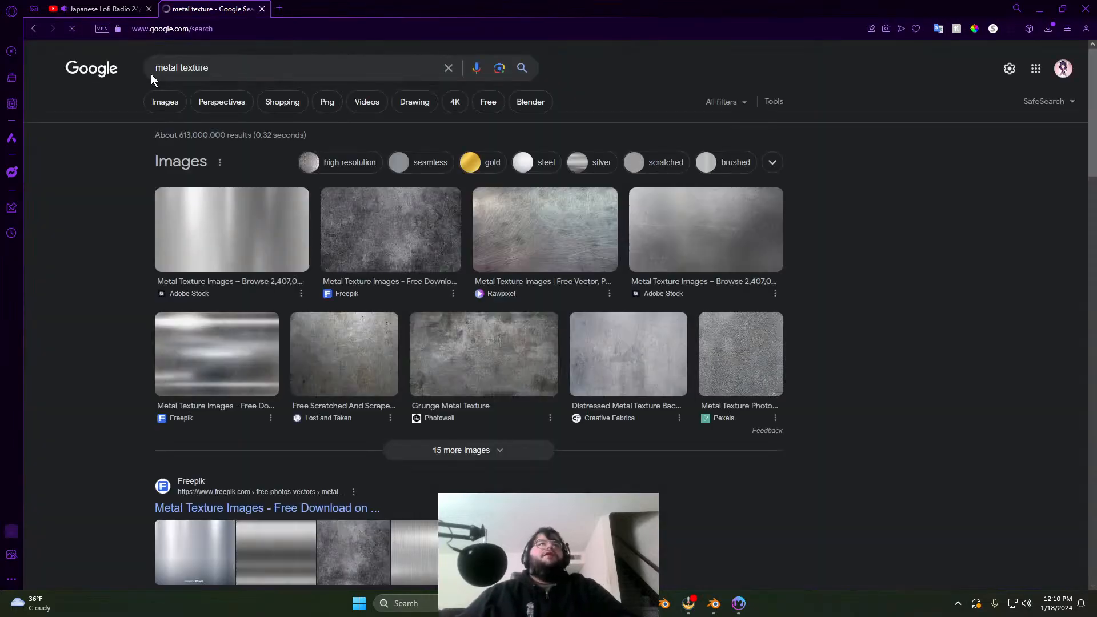
pyautogui.click(164, 102)
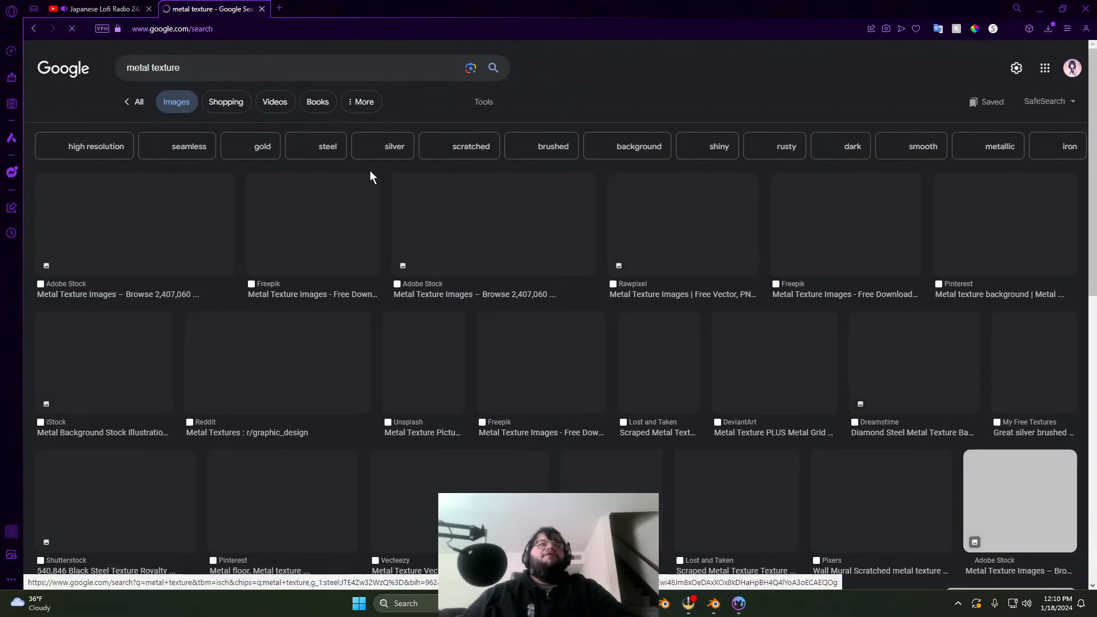
# Step: Look through the metal texture image results for a surface to use as reference for the lantern's metal
pyautogui.scroll(-5, 551, 415)
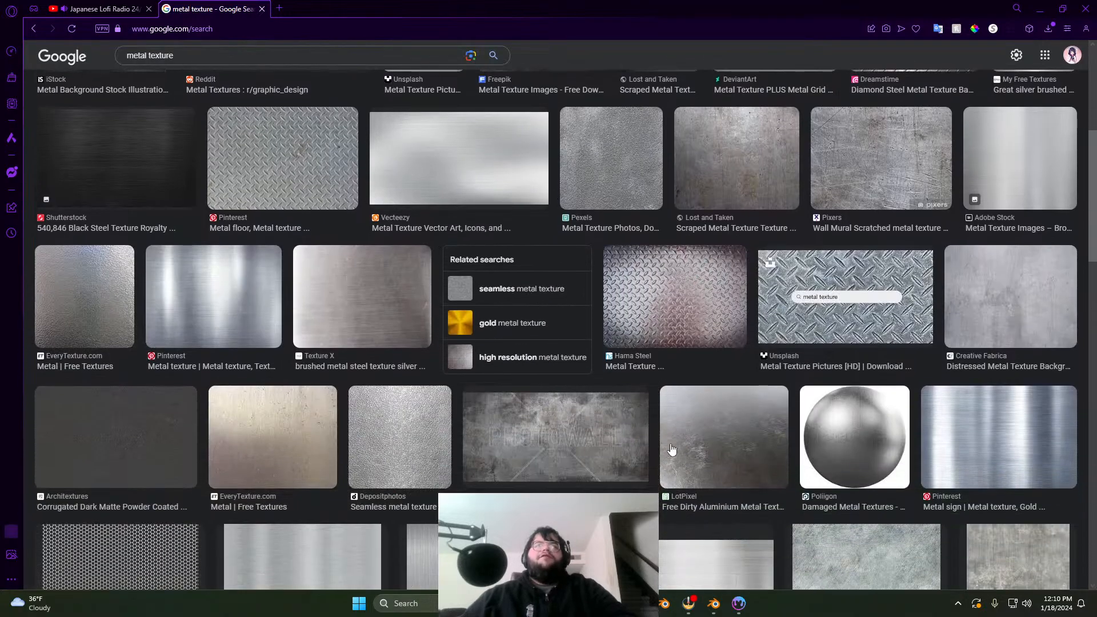
pyautogui.scroll(-2, 688, 451)
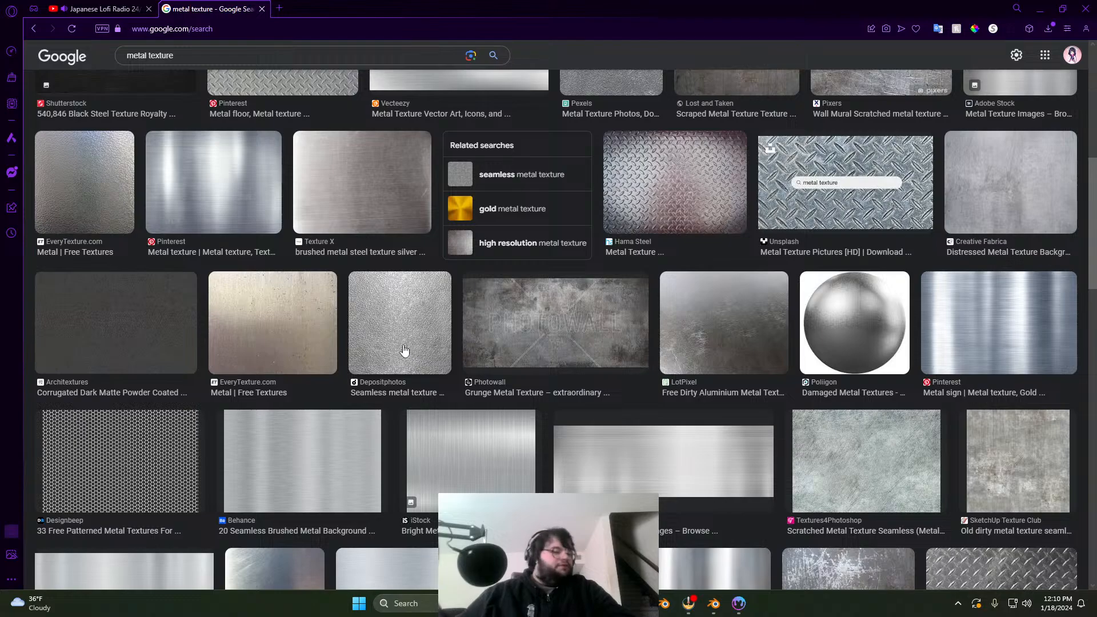
pyautogui.scroll(-1, 384, 350)
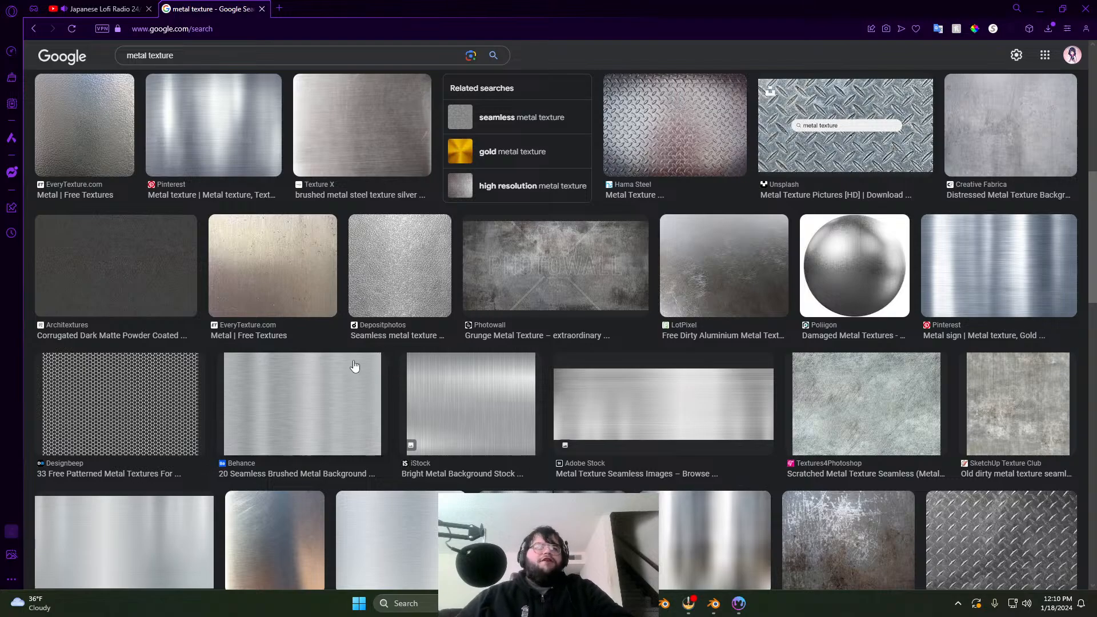
pyautogui.scroll(-2, 337, 393)
pyautogui.scroll(-2, 514, 412)
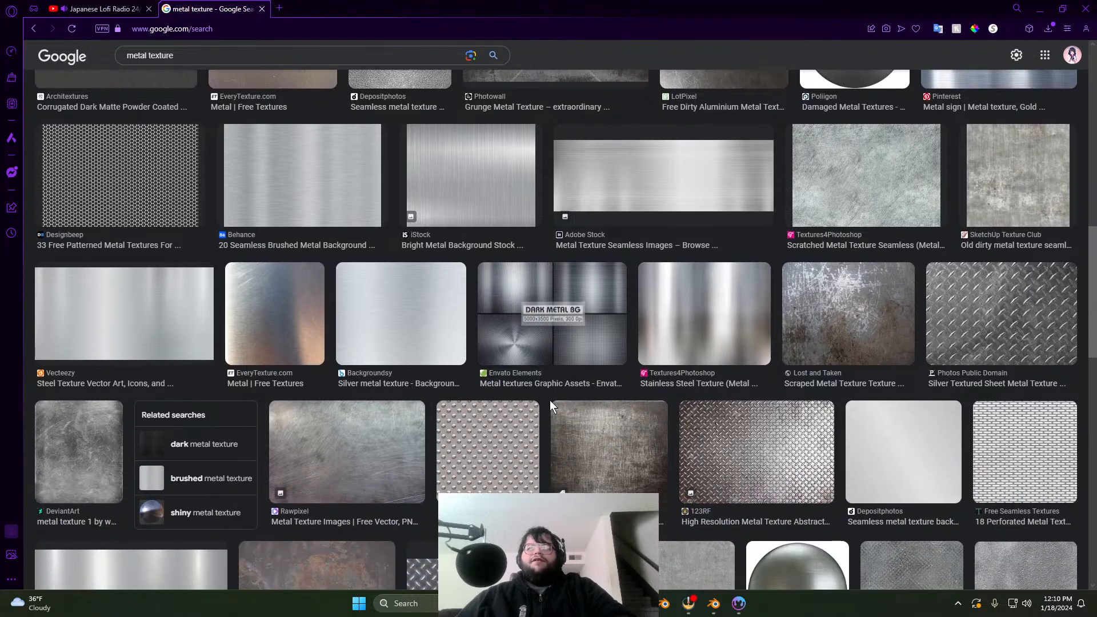
pyautogui.scroll(2, 549, 400)
pyautogui.scroll(4, 595, 460)
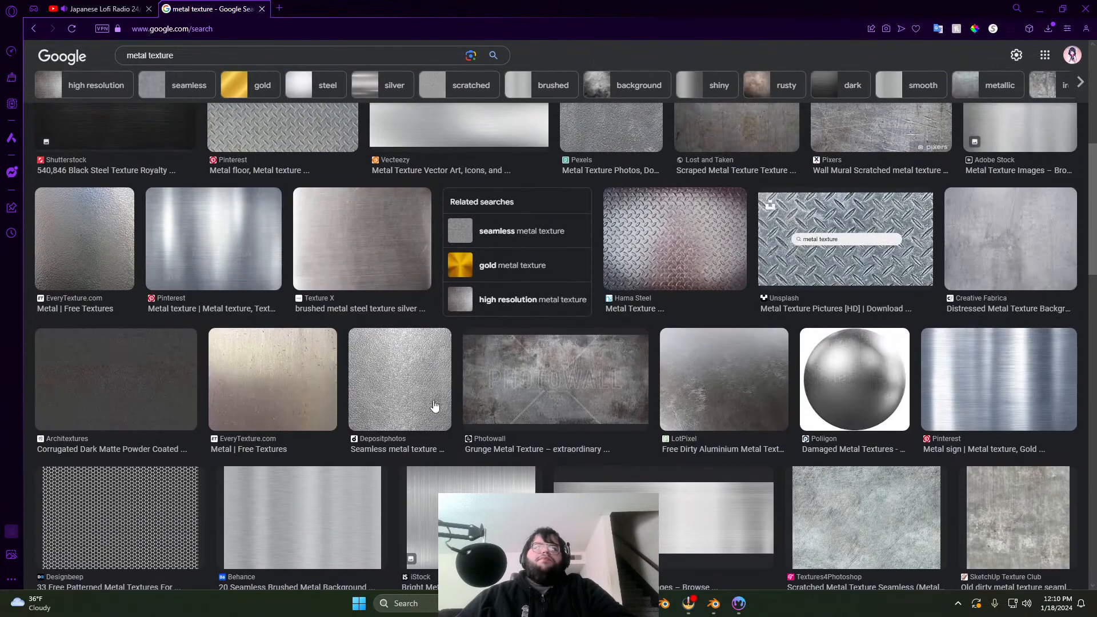
pyautogui.scroll(2, 397, 384)
pyautogui.scroll(1, 367, 378)
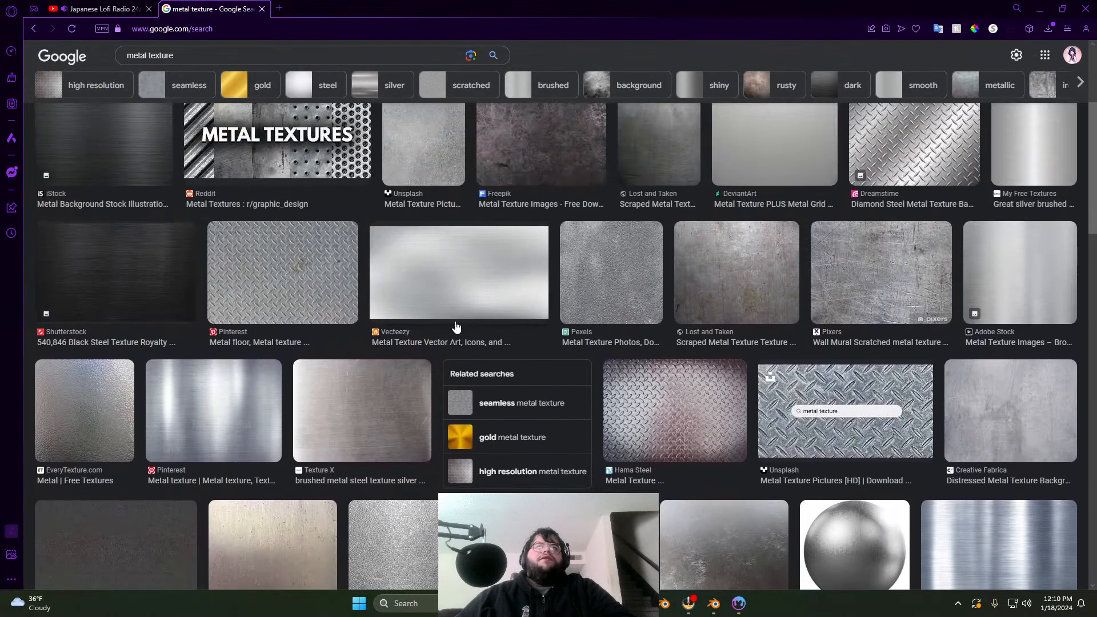
# Step: Compare the dark Freepik metal image with the scratched Rawpixel one in the search results, leaving the Rawpixel preview open
pyautogui.scroll(3, 466, 357)
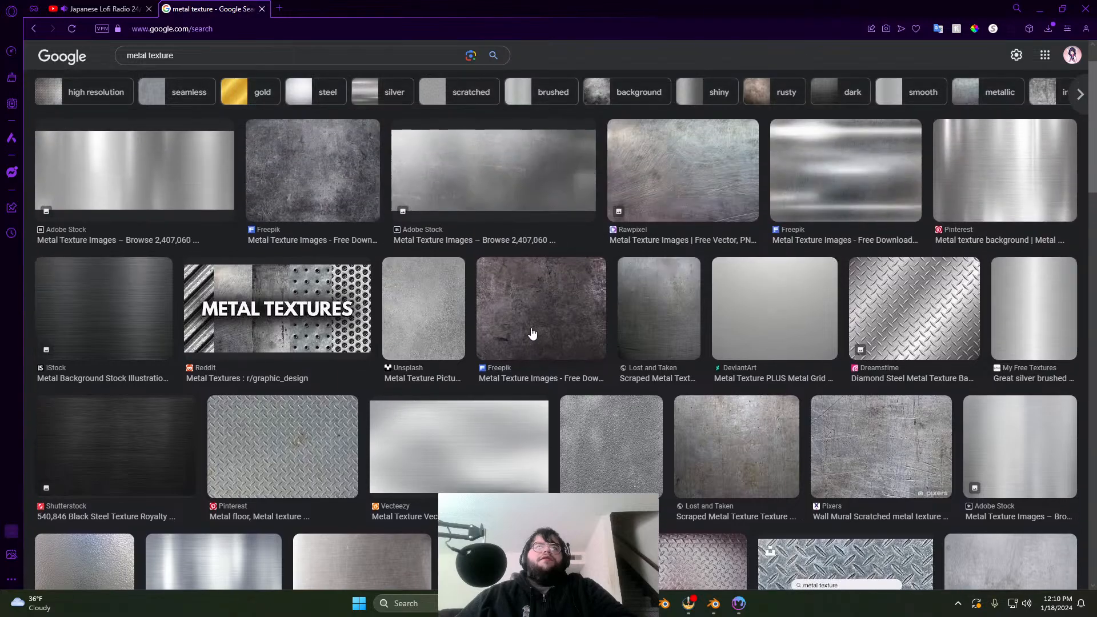
pyautogui.click(565, 304)
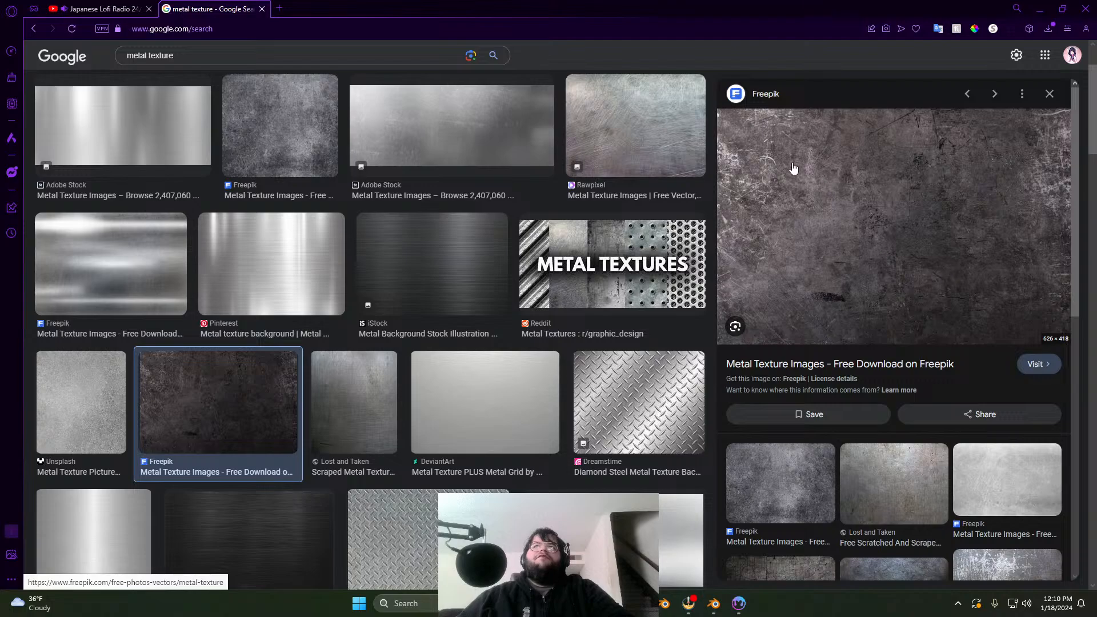
pyautogui.click(641, 153)
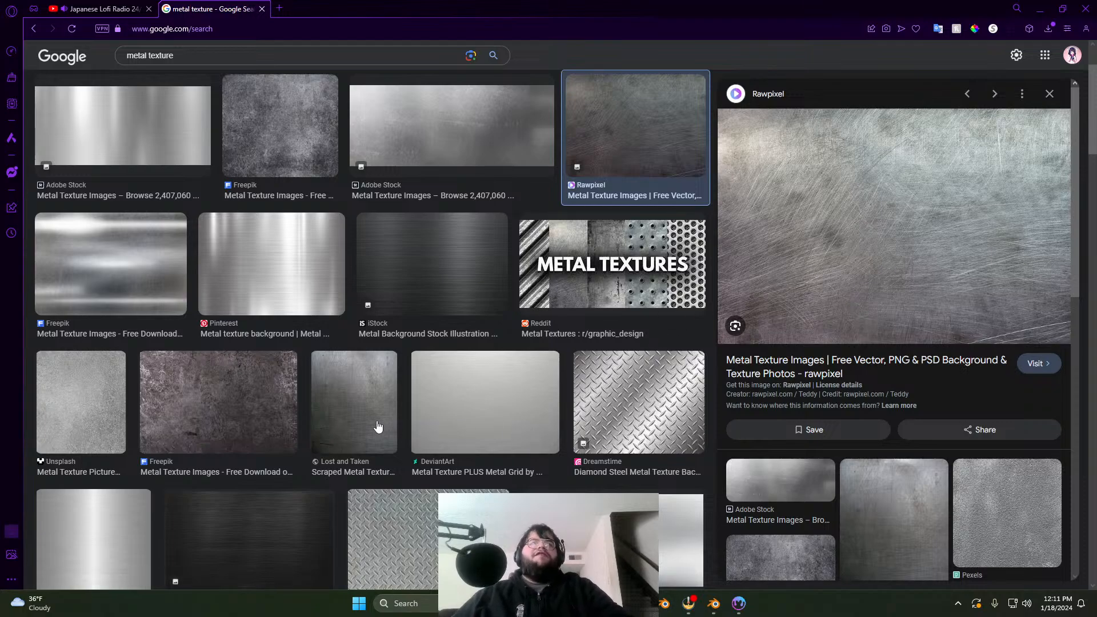
pyautogui.scroll(-3, 381, 382)
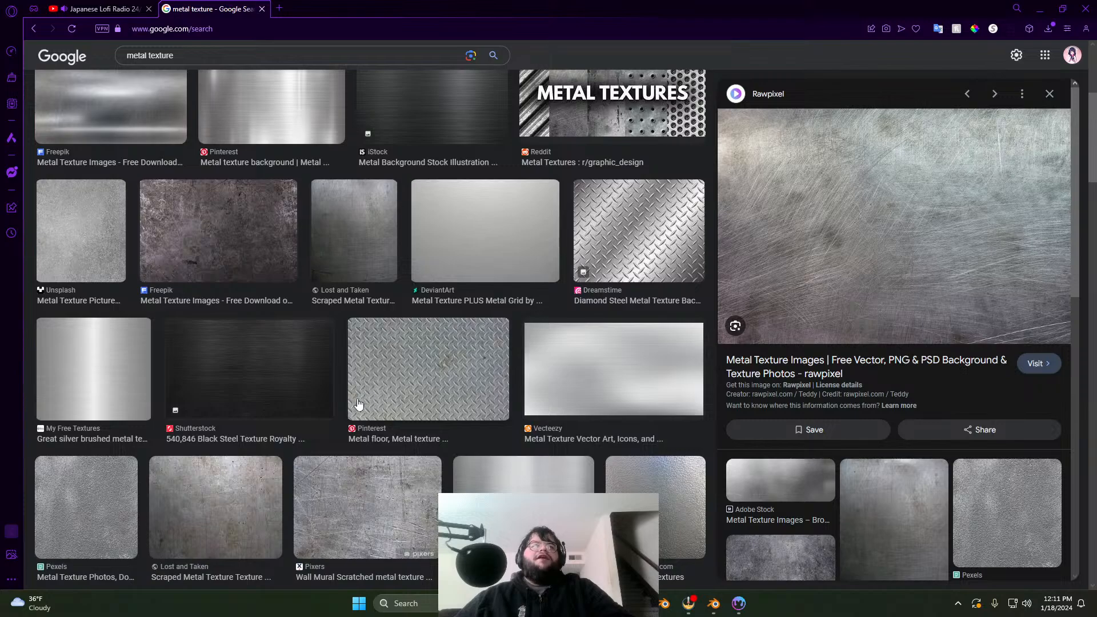
pyautogui.scroll(-2, 353, 400)
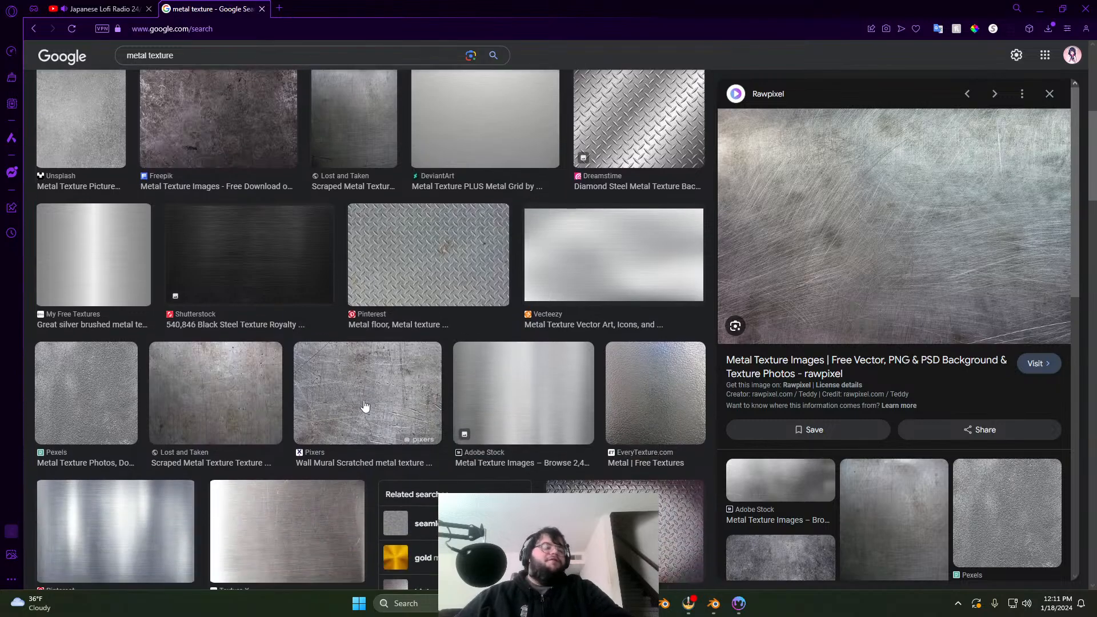
pyautogui.scroll(1, 389, 396)
pyautogui.scroll(6, 388, 396)
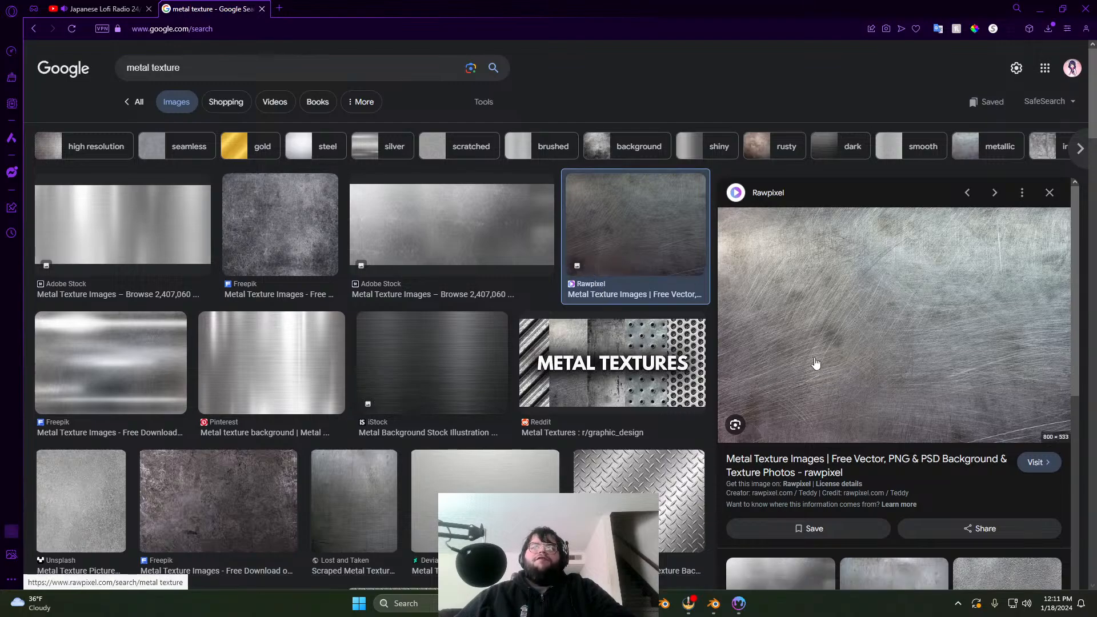
# Step: Launch PureRef over the browser with an empty reference board
pyautogui.click(428, 602)
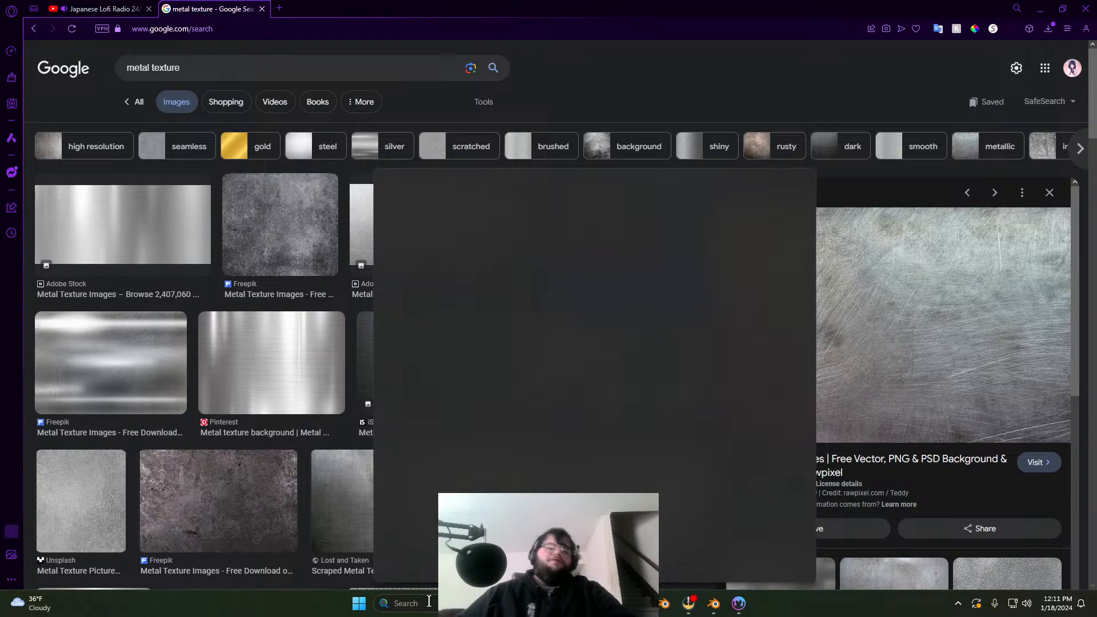
pyautogui.write('pure')
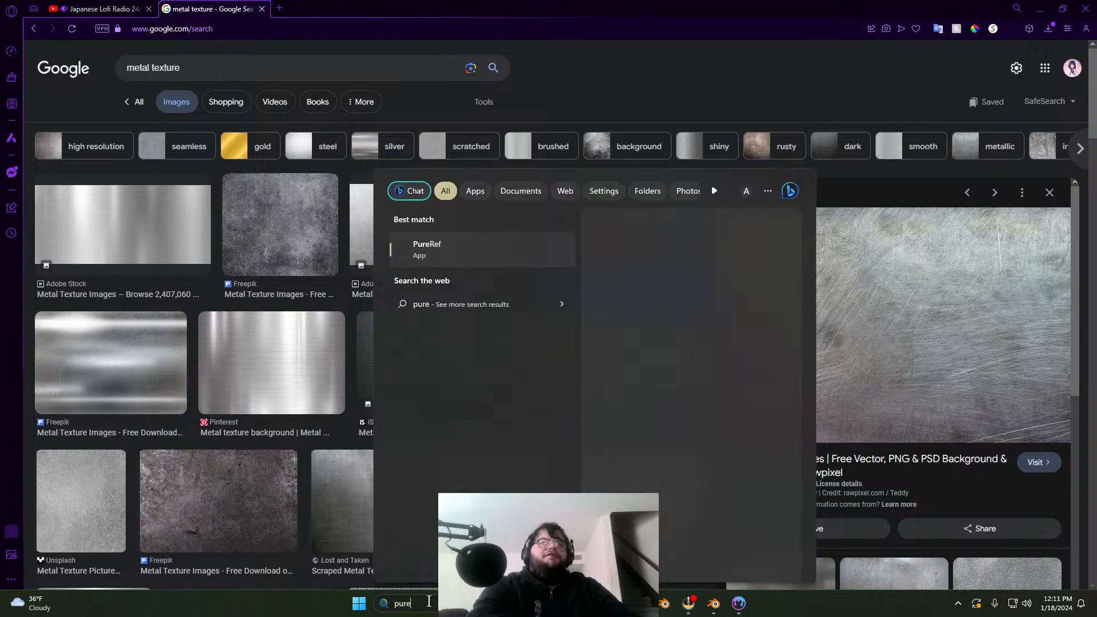
pyautogui.press('Return')
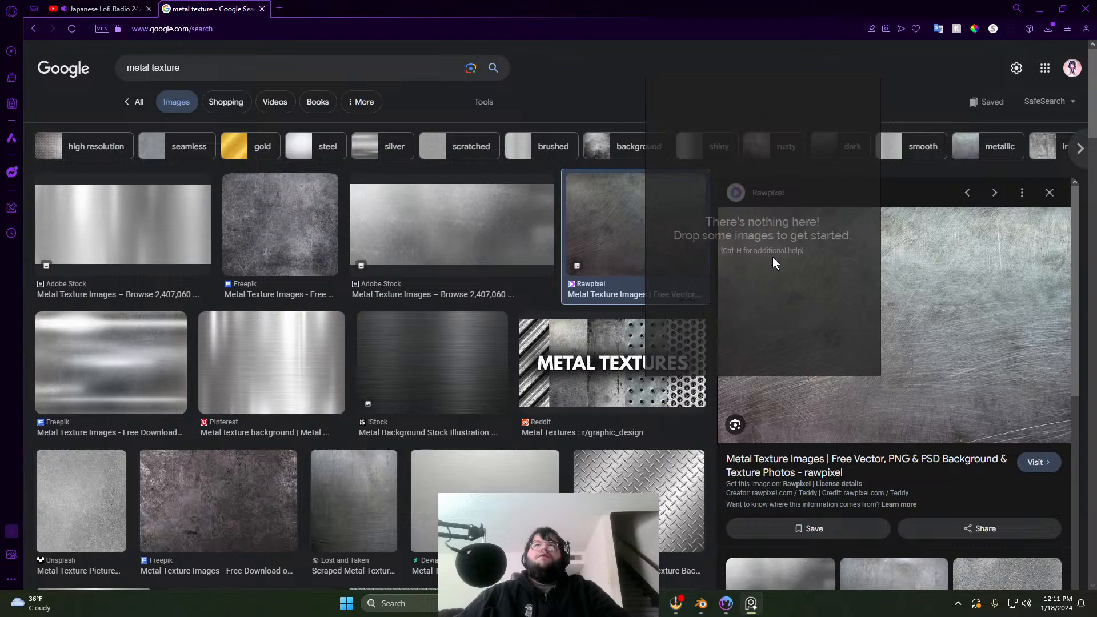
# Step: Add the scratched Rawpixel metal image from the browser to the PureRef board and dismiss the Google Lens image search
pyautogui.moveTo(979, 323); pyautogui.dragTo(767, 197)
pyautogui.scroll(-3, 761, 208)
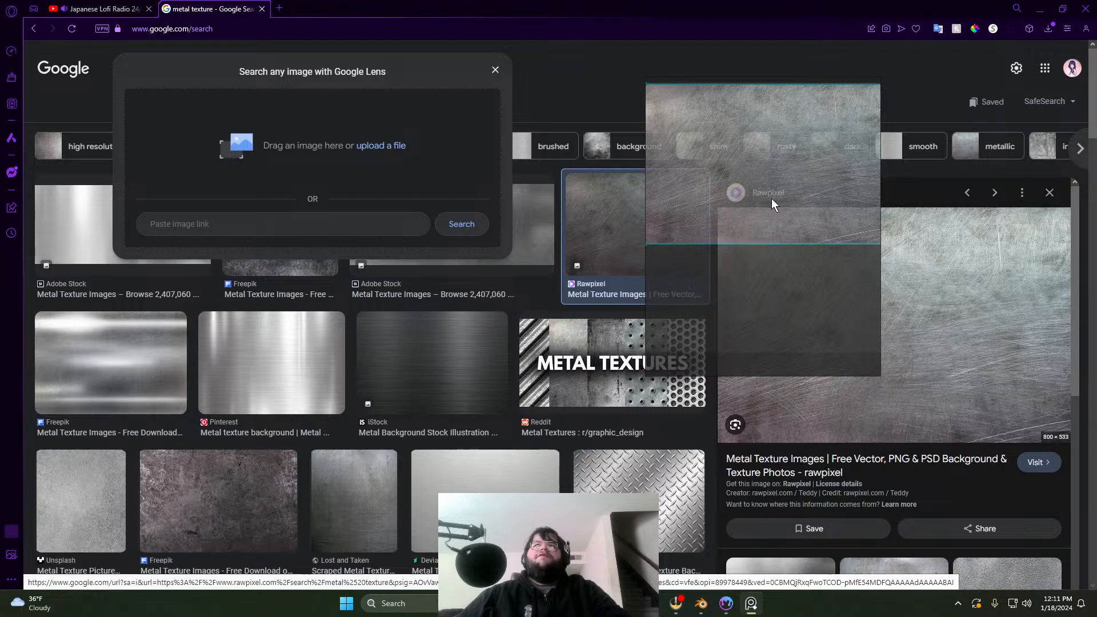
pyautogui.rightClick(771, 197)
pyautogui.click(741, 238)
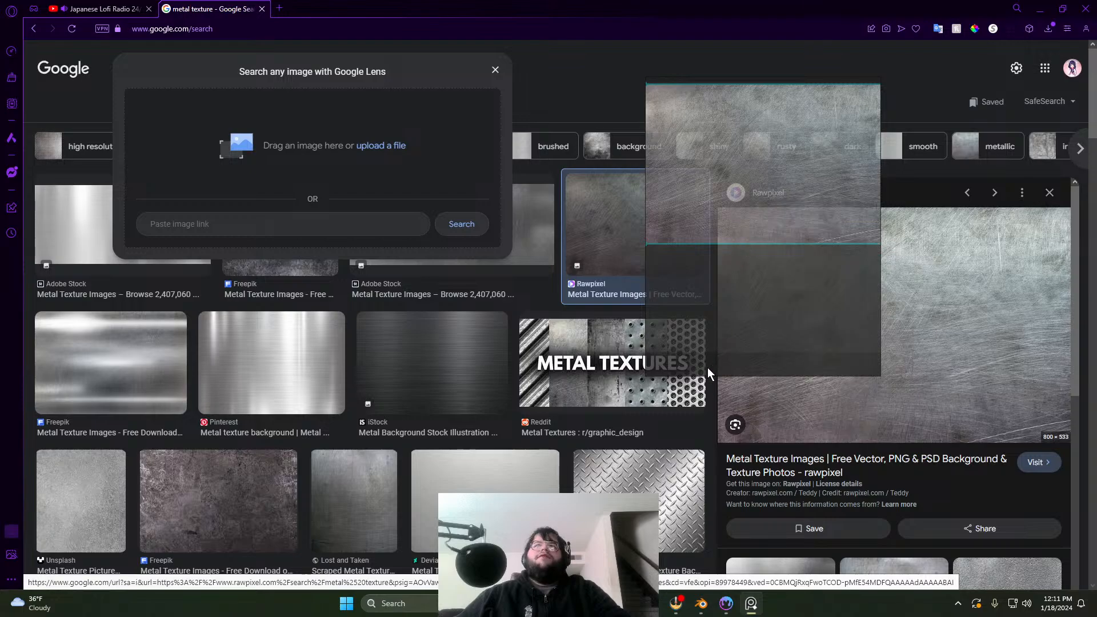
pyautogui.moveTo(707, 369); pyautogui.dragTo(718, 370)
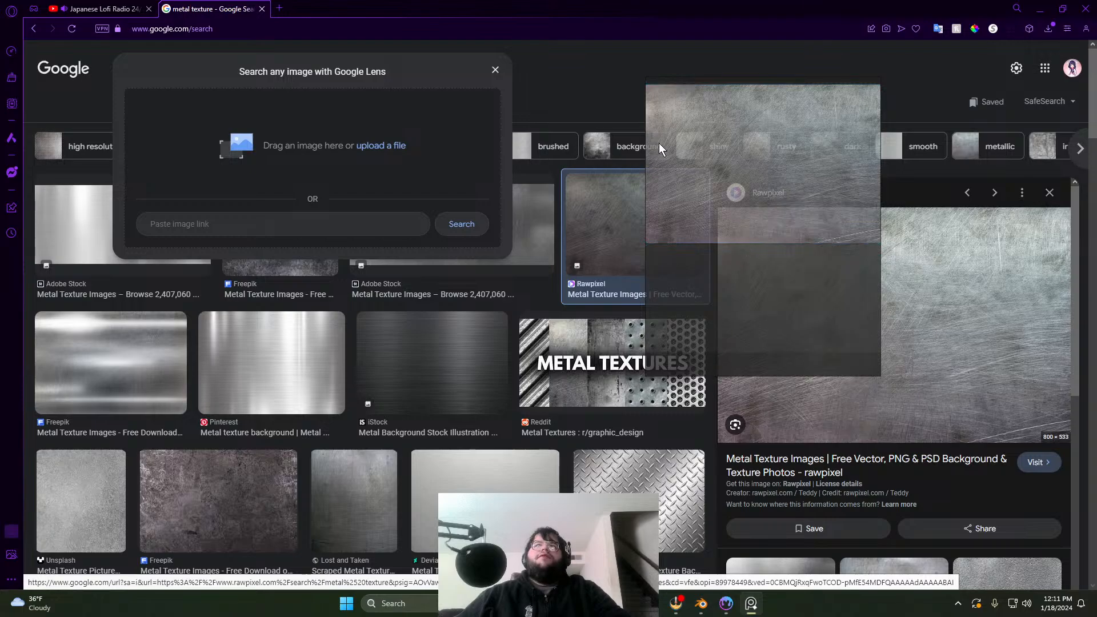
pyautogui.click(542, 67)
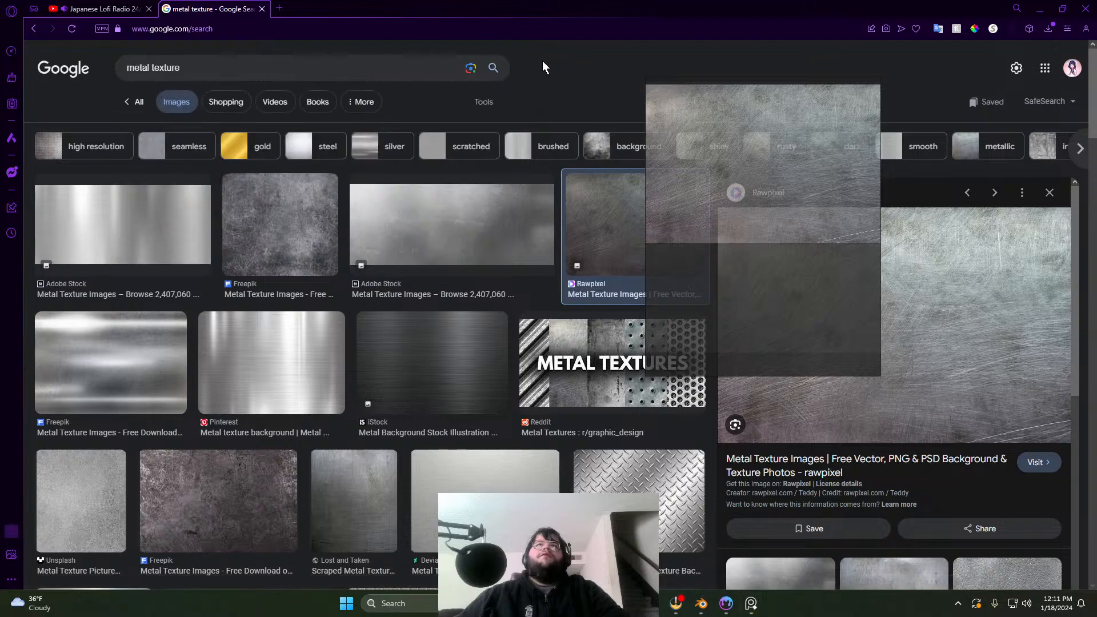
# Step: Switch to Material Maker and shrink the floating PureRef window's height to fit the metal reference image
pyautogui.click(725, 603)
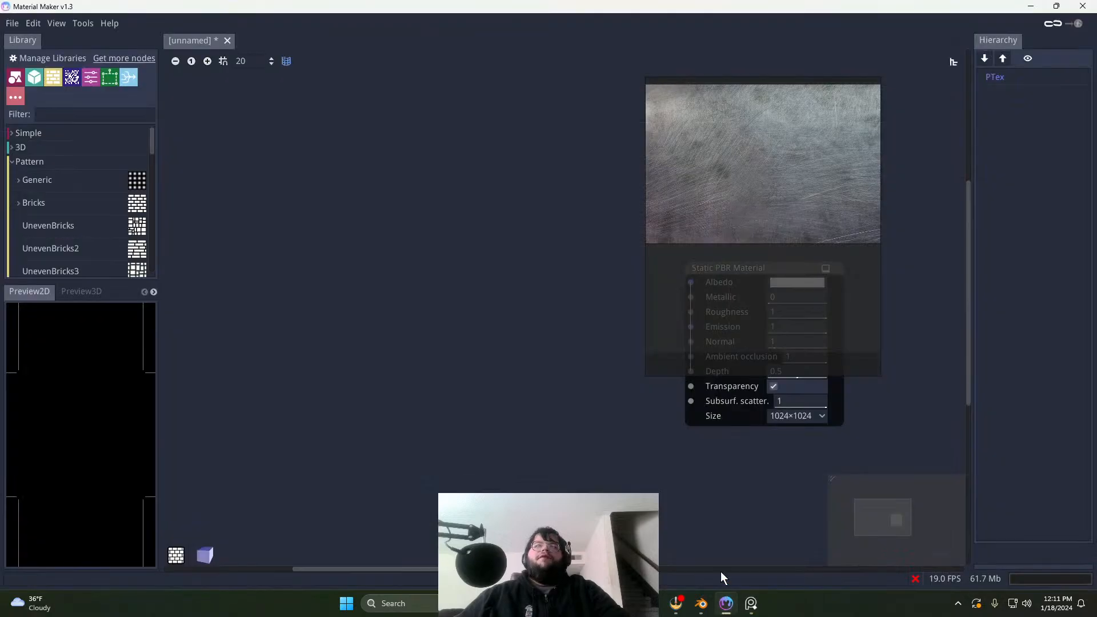
pyautogui.moveTo(571, 335); pyautogui.dragTo(498, 392, button='middle')
pyautogui.scroll(2, 498, 393)
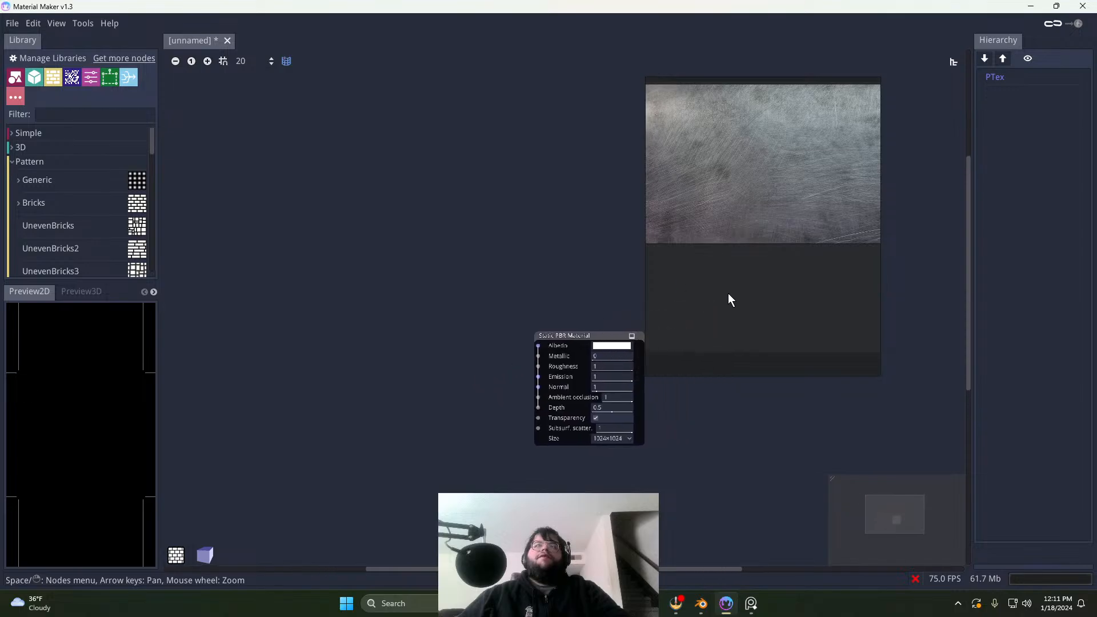
pyautogui.moveTo(704, 374); pyautogui.dragTo(718, 251)
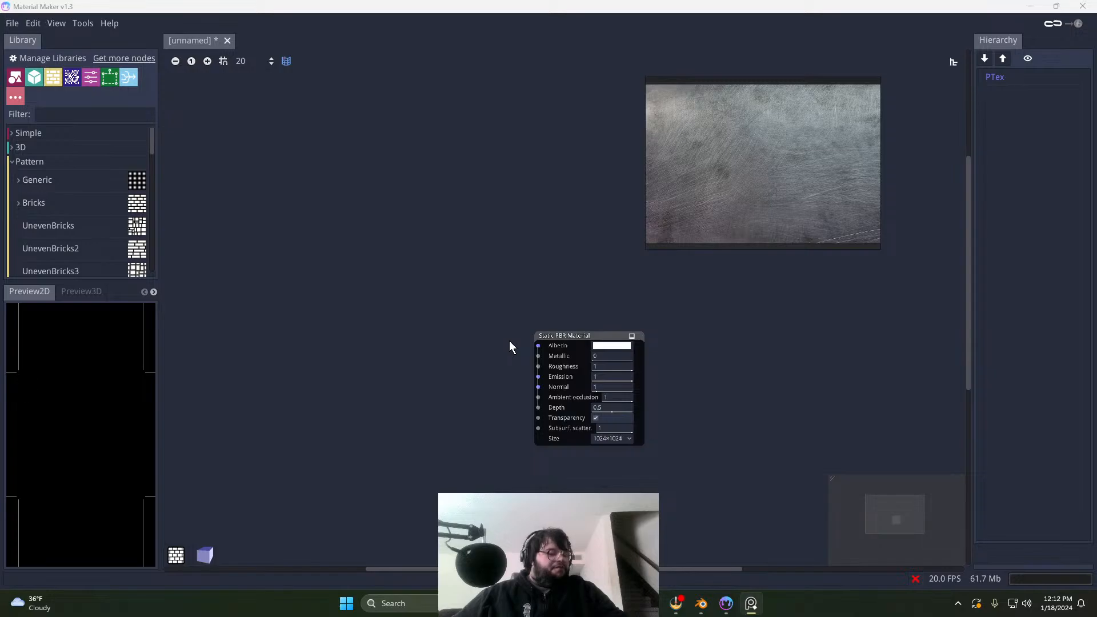
pyautogui.scroll(2, 508, 347)
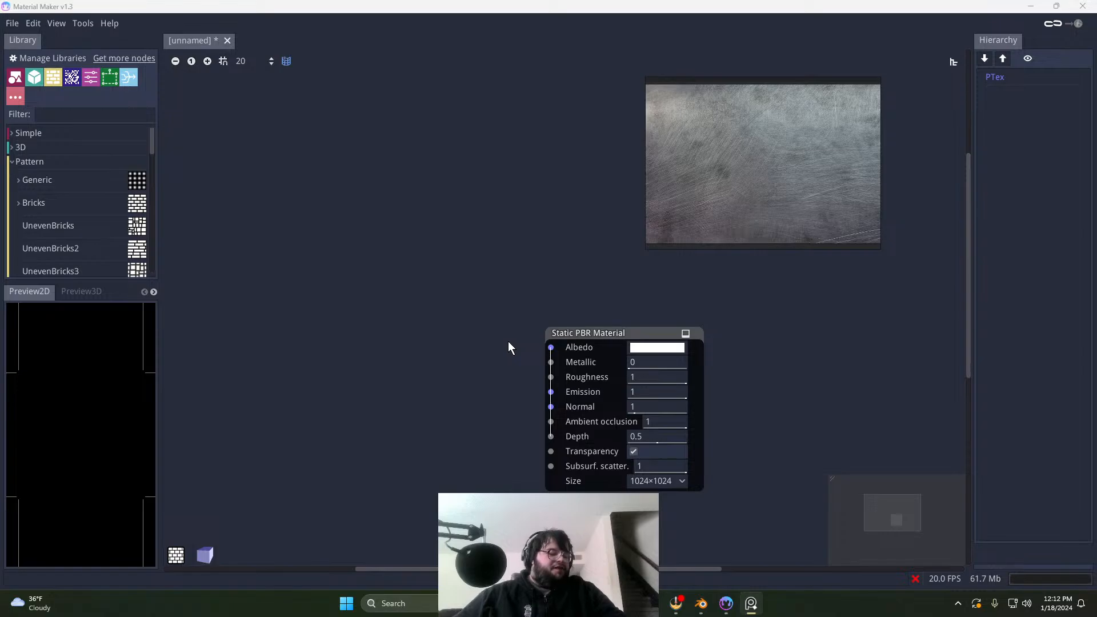
pyautogui.moveTo(459, 343); pyautogui.dragTo(528, 326, button='middle')
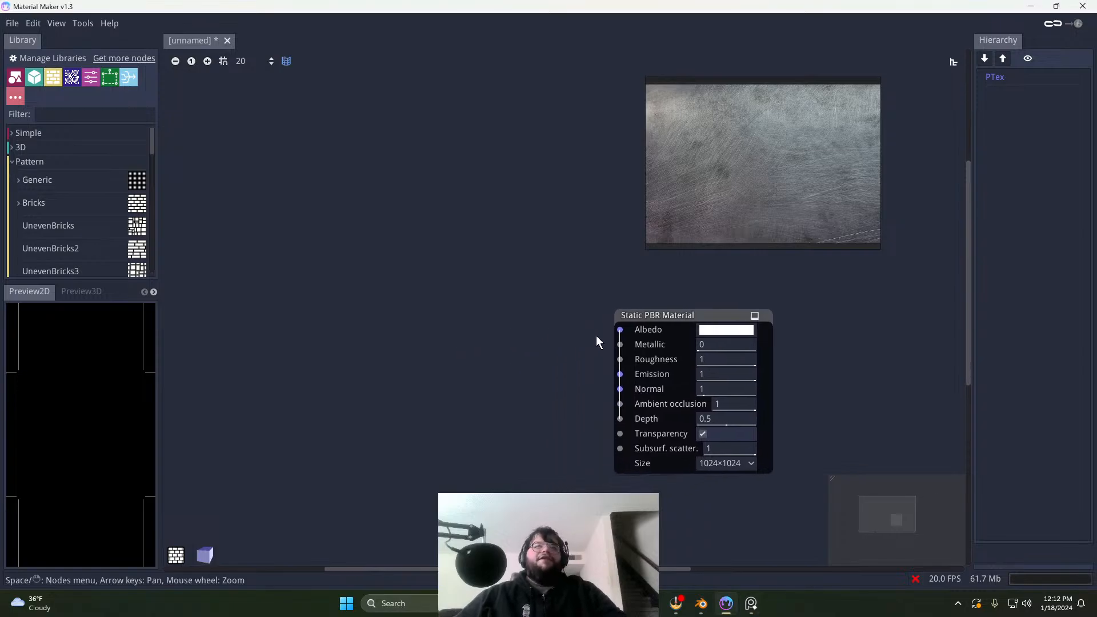
# Step: Expand the Bricks category in the node library and look through its brick patterns
pyautogui.click(20, 204)
pyautogui.scroll(-3, 85, 240)
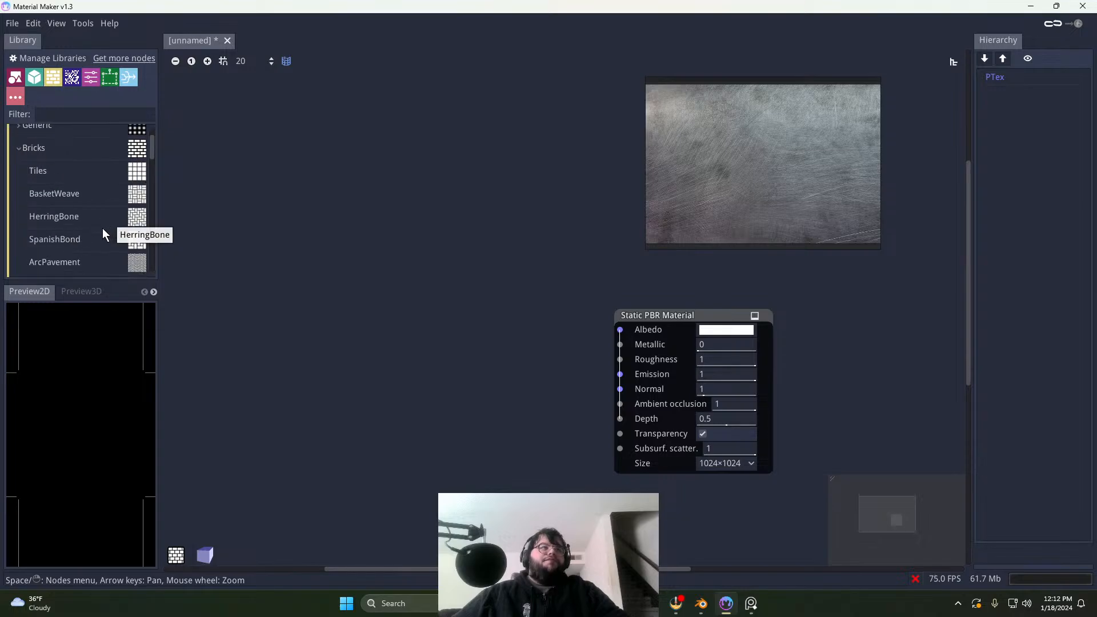
pyautogui.scroll(2, 102, 228)
pyautogui.scroll(-2, 442, 362)
pyautogui.scroll(2, 379, 425)
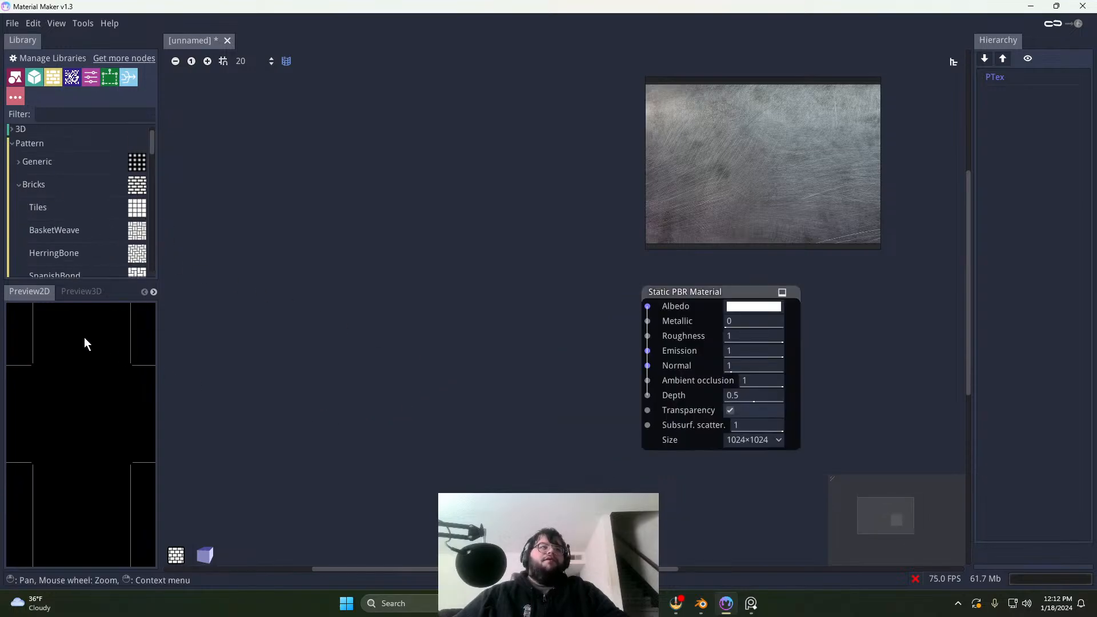
# Step: Inspect the 2D preview and the 3D preview cube from several angles, and return to the 2D preview
pyautogui.scroll(3, 105, 366)
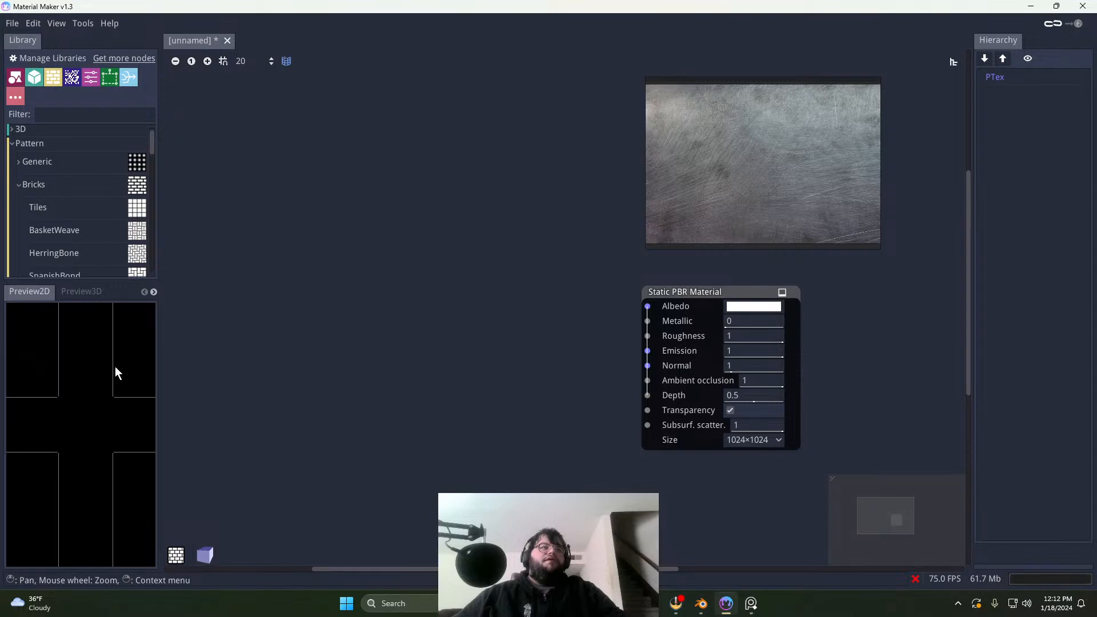
pyautogui.scroll(2, 76, 382)
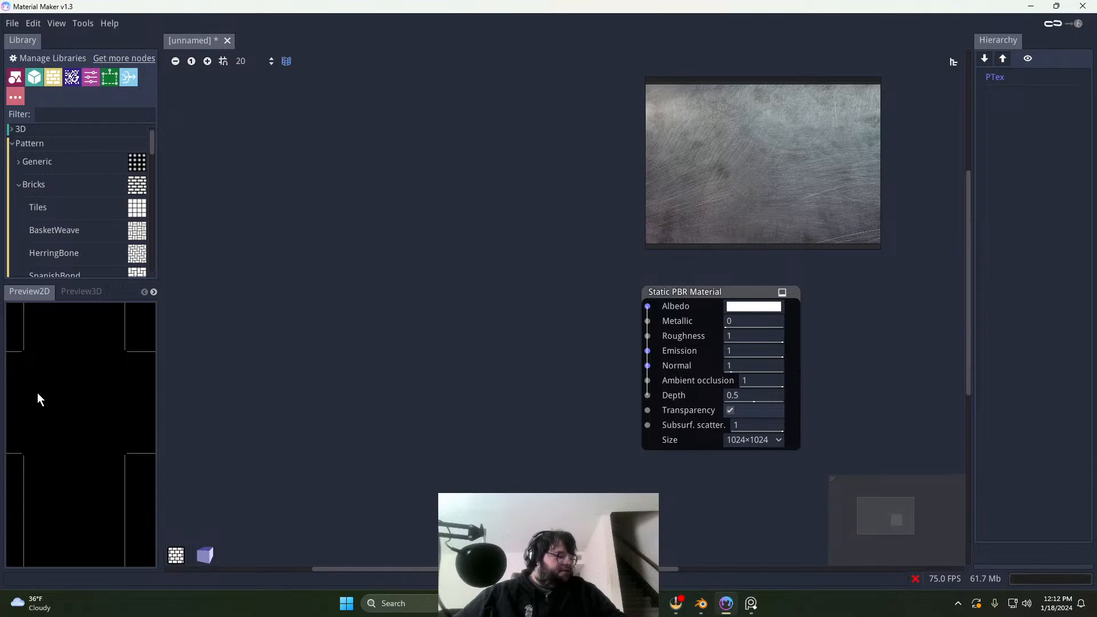
pyautogui.moveTo(74, 381); pyautogui.dragTo(70, 417, button='middle')
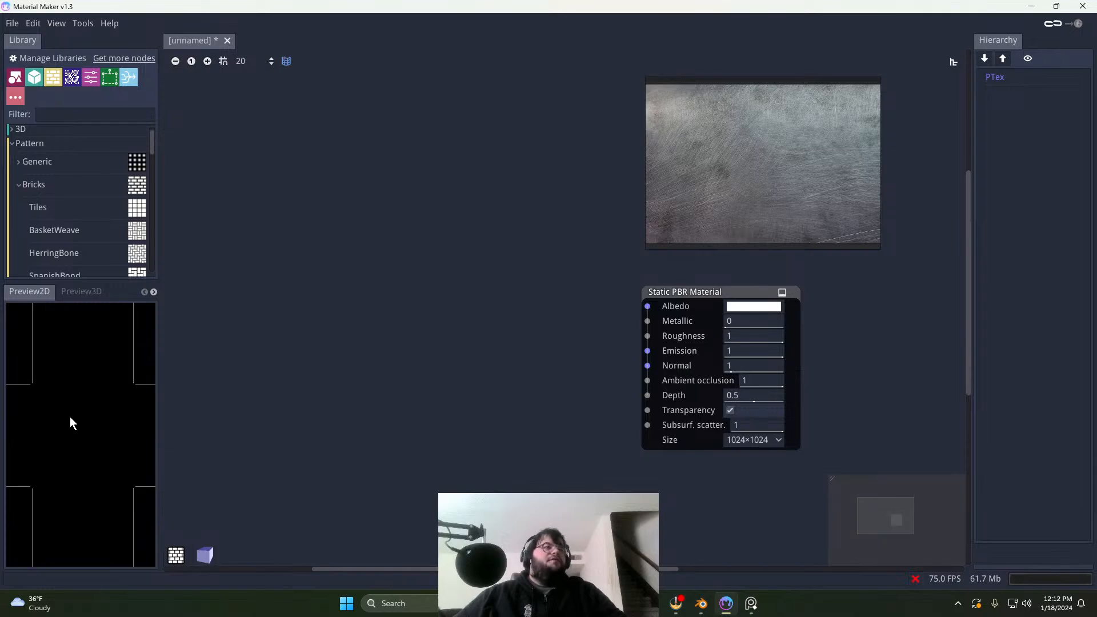
pyautogui.click(83, 291)
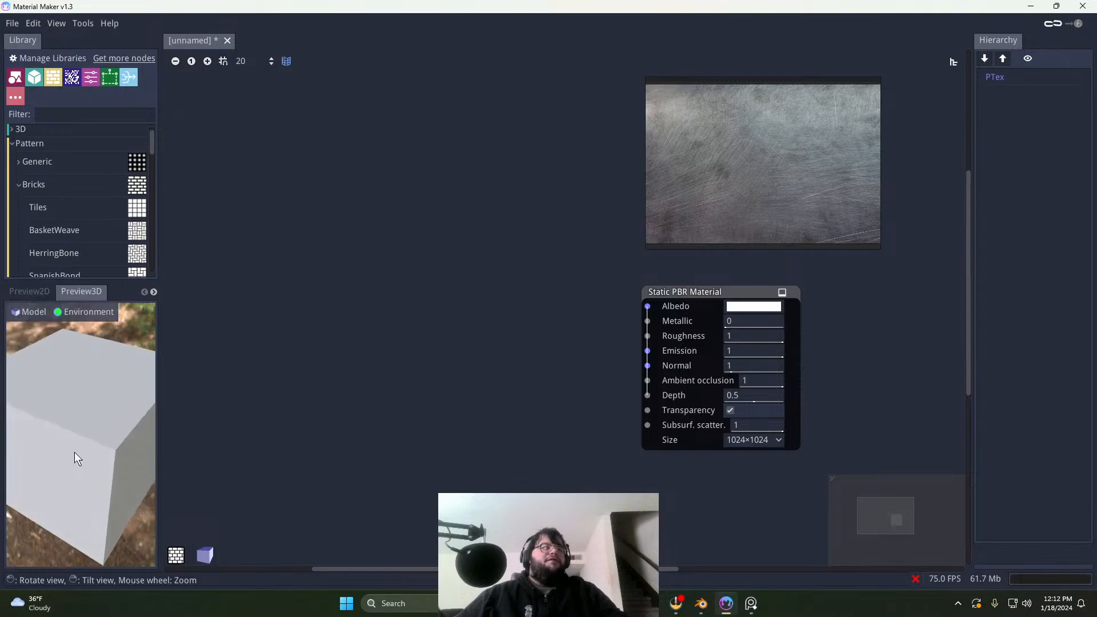
pyautogui.moveTo(102, 459); pyautogui.dragTo(78, 412)
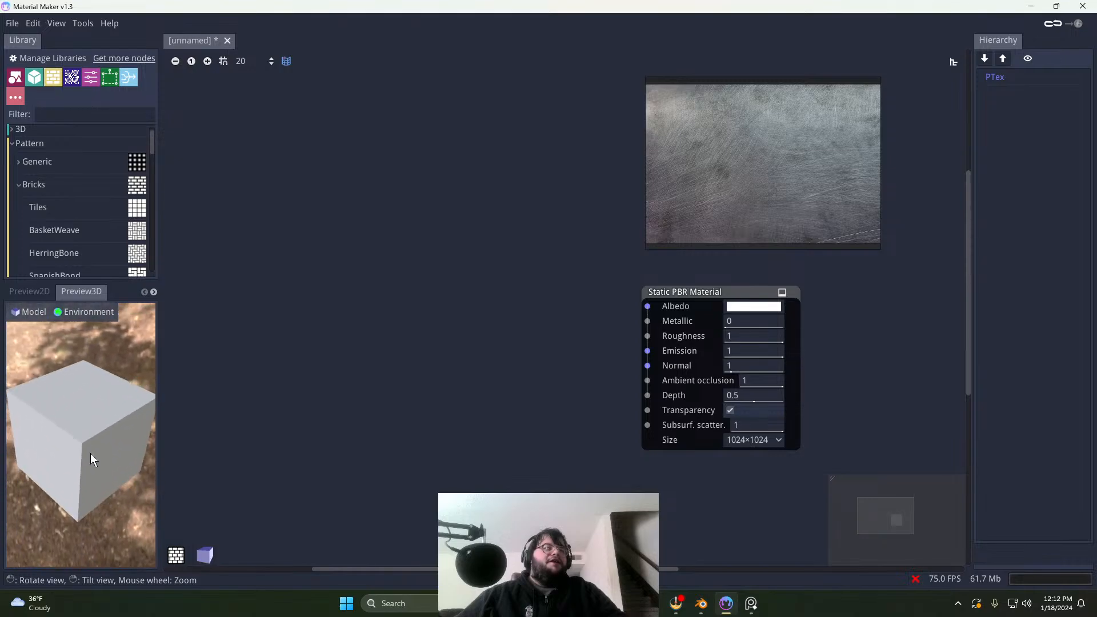
pyautogui.moveTo(90, 454); pyautogui.dragTo(37, 340)
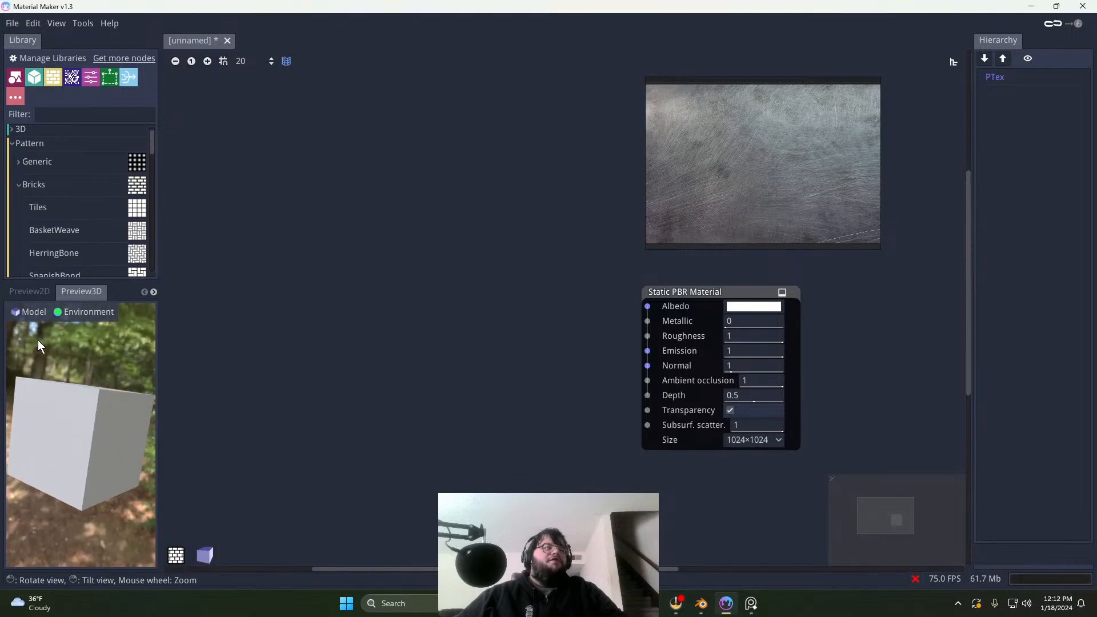
pyautogui.click(34, 291)
# Step: Look through the library's Pattern nodes, from the tile and paving patterns to the UnevenBricks variants
pyautogui.scroll(1, 112, 426)
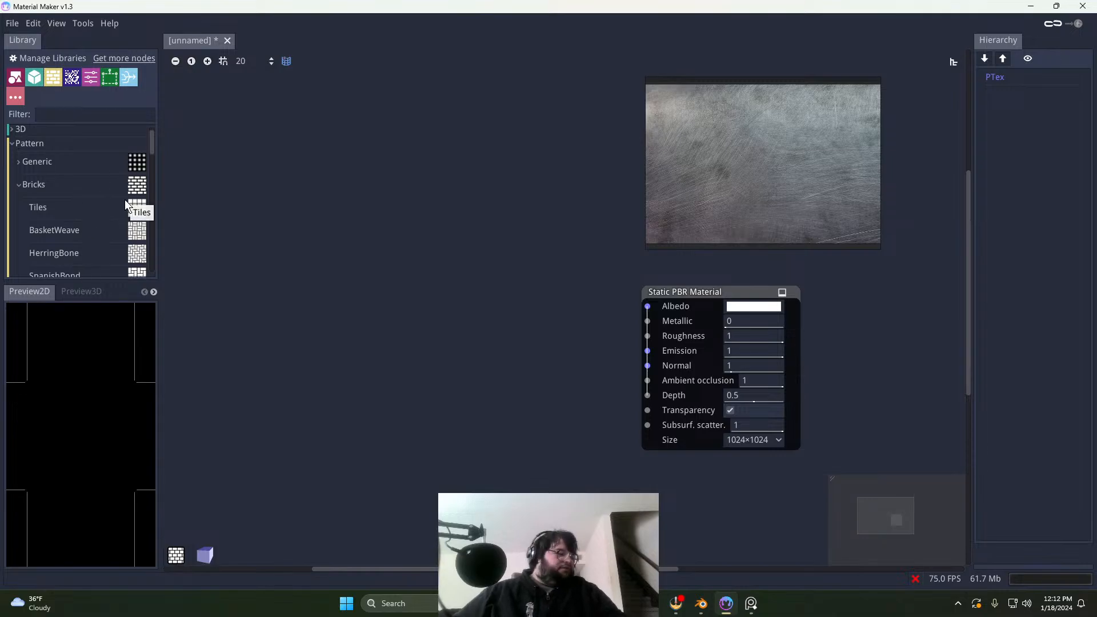
pyautogui.scroll(1, 118, 200)
pyautogui.scroll(-3, 118, 200)
pyautogui.scroll(-2, 108, 199)
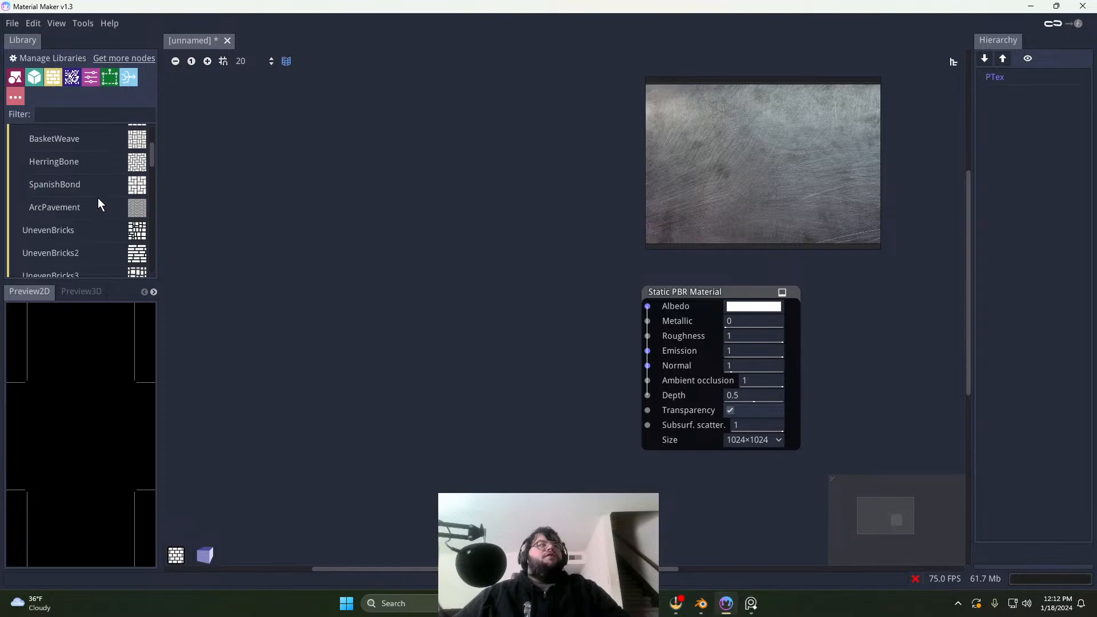
pyautogui.scroll(5, 97, 200)
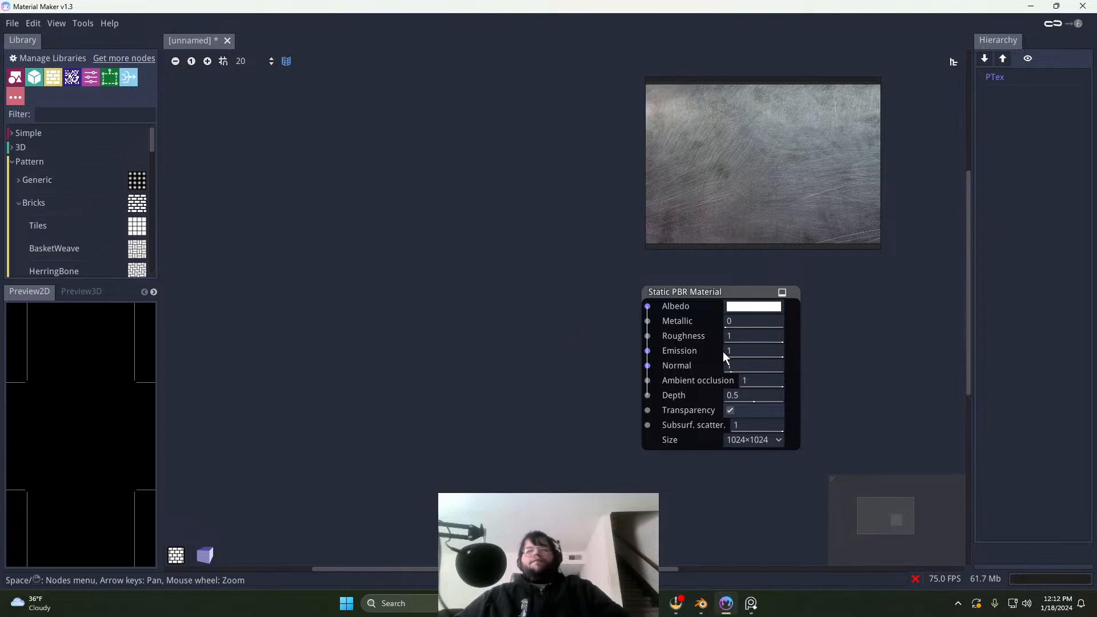
# Step: Try out different Metallic values on the Static PBR Material and set it back to 0
pyautogui.moveTo(645, 323)
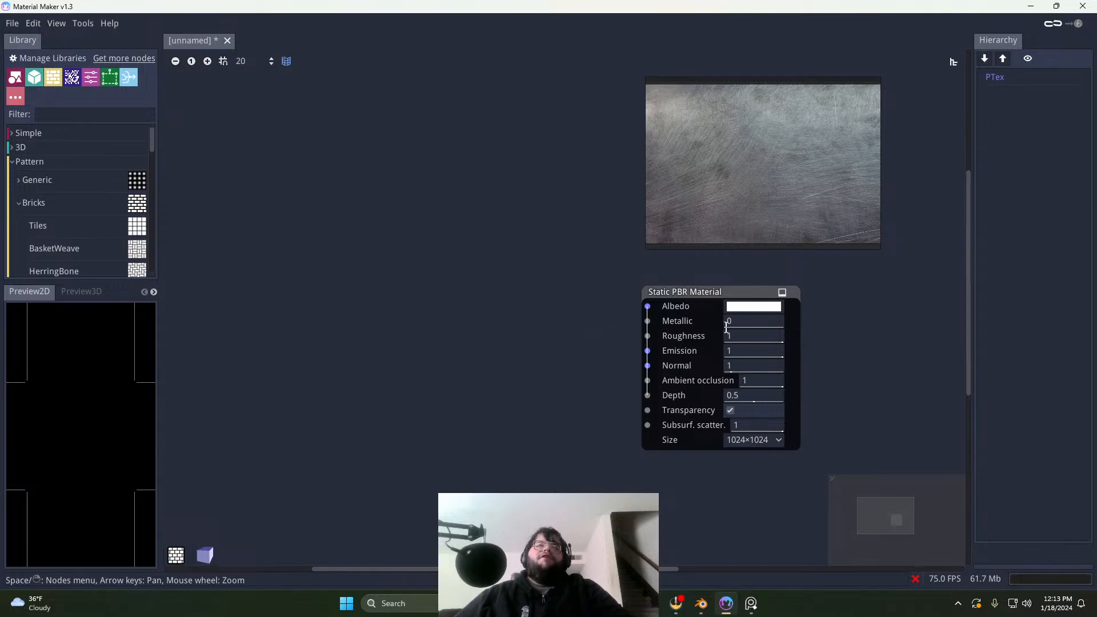
pyautogui.moveTo(731, 326); pyautogui.dragTo(745, 331)
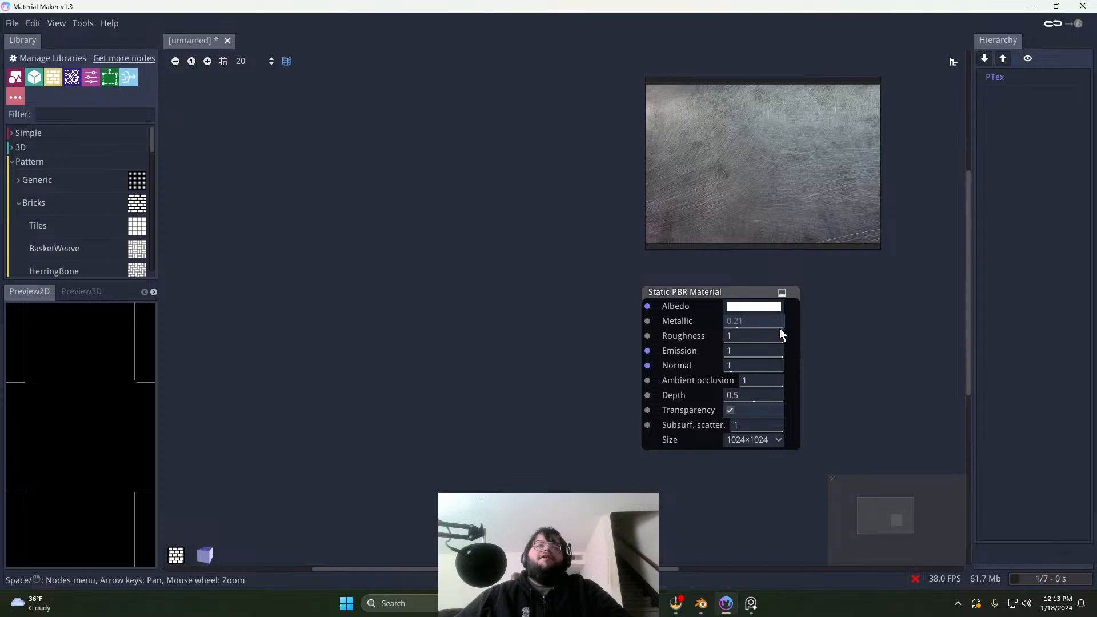
pyautogui.moveTo(821, 327); pyautogui.dragTo(842, 327)
pyautogui.moveTo(773, 326); pyautogui.dragTo(740, 320)
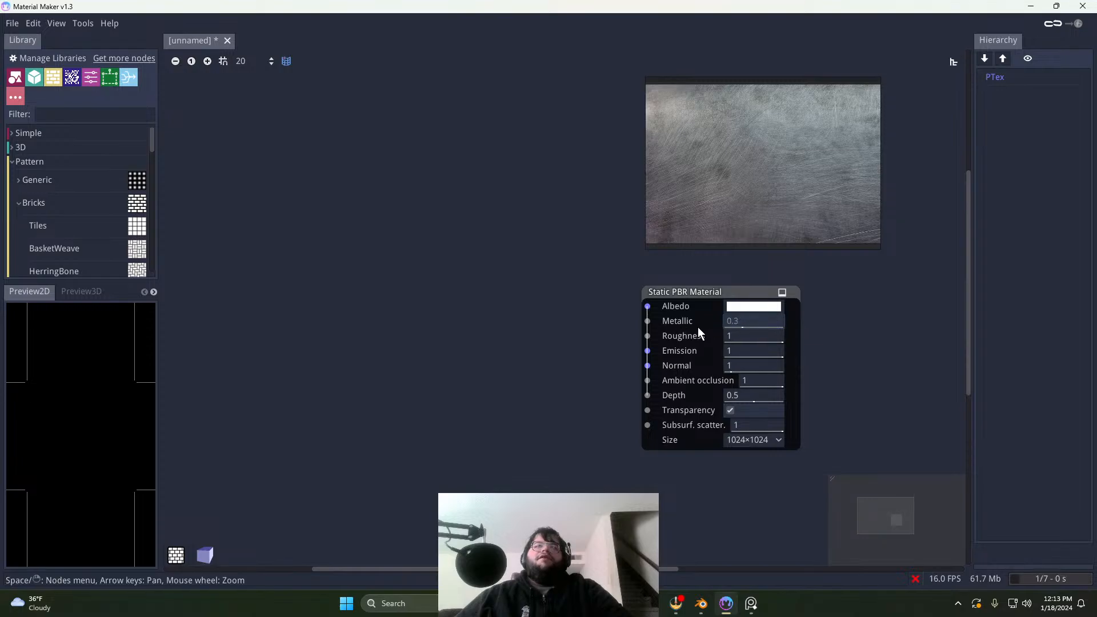
pyautogui.moveTo(667, 328); pyautogui.dragTo(578, 327)
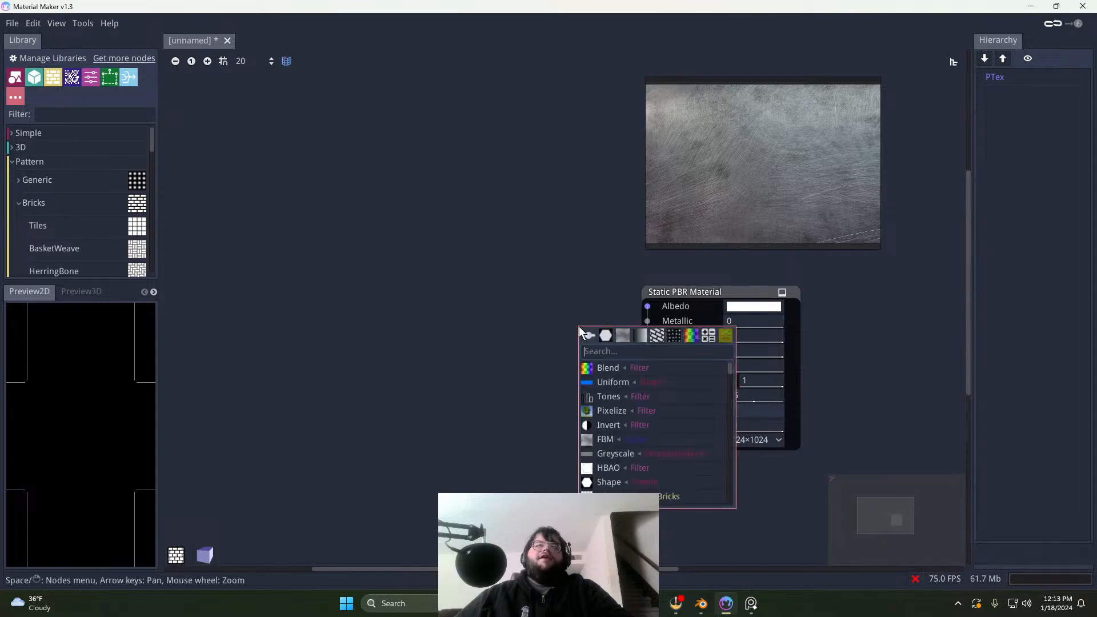
pyautogui.write('grad')
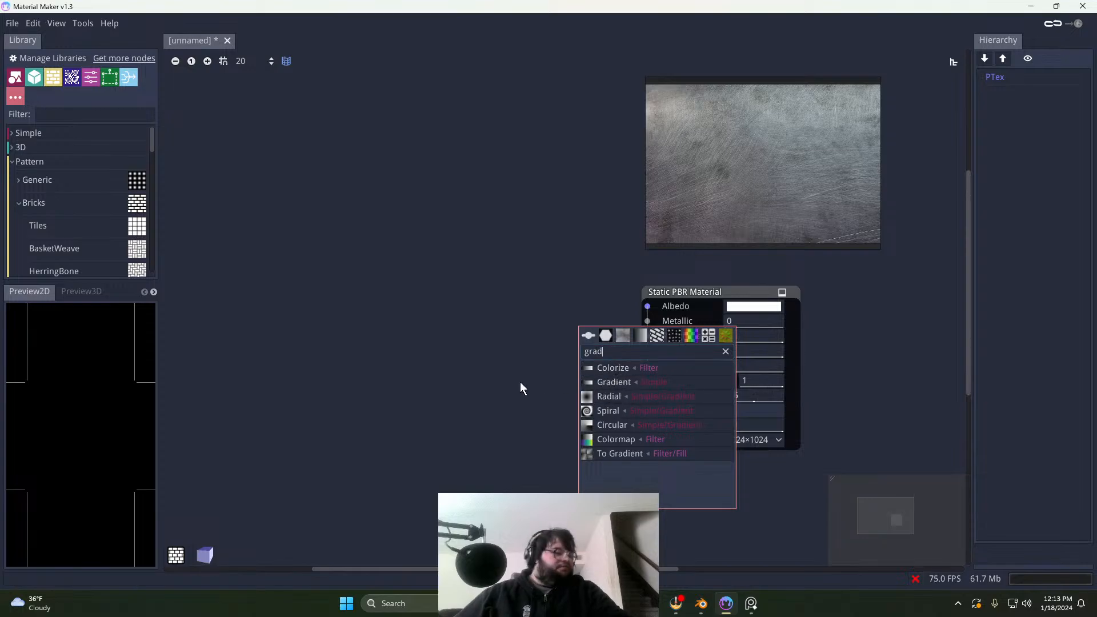
pyautogui.click(474, 379)
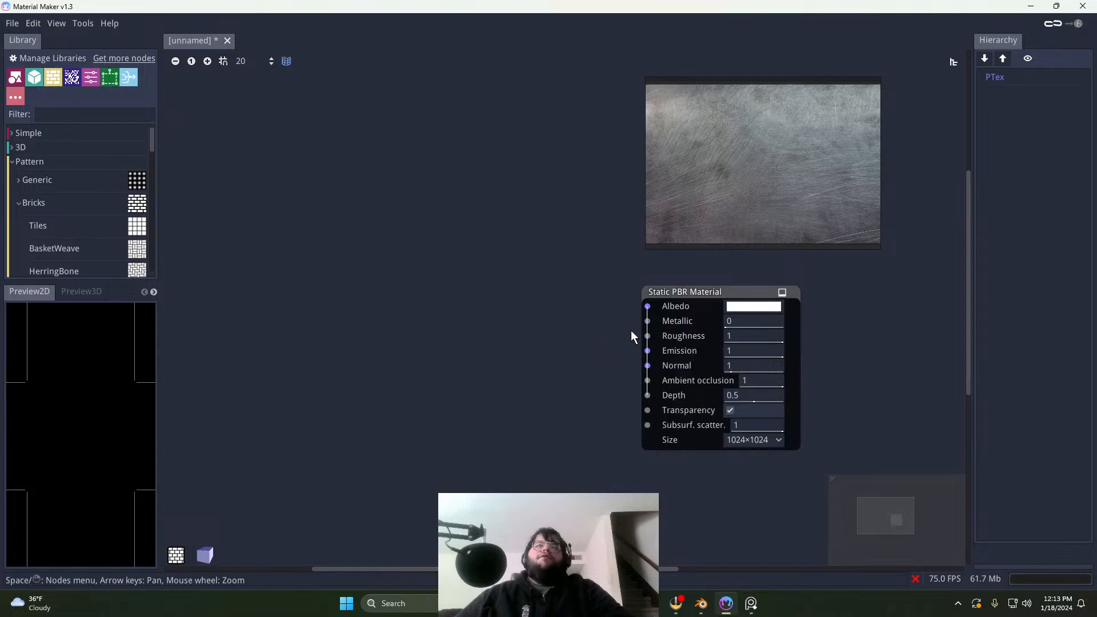
# Step: Try feeding the material's Metallic input from a new Greyscale Uniform node and adjusting that node's value
pyautogui.moveTo(647, 322); pyautogui.dragTo(533, 324)
pyautogui.write('c')
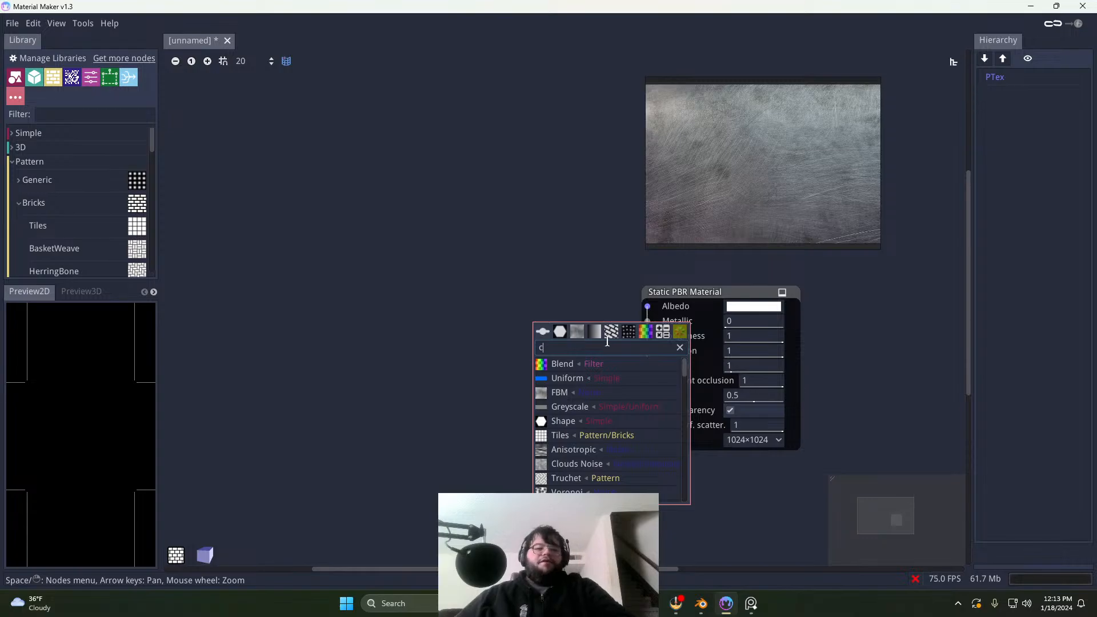
pyautogui.press('BackSpace')
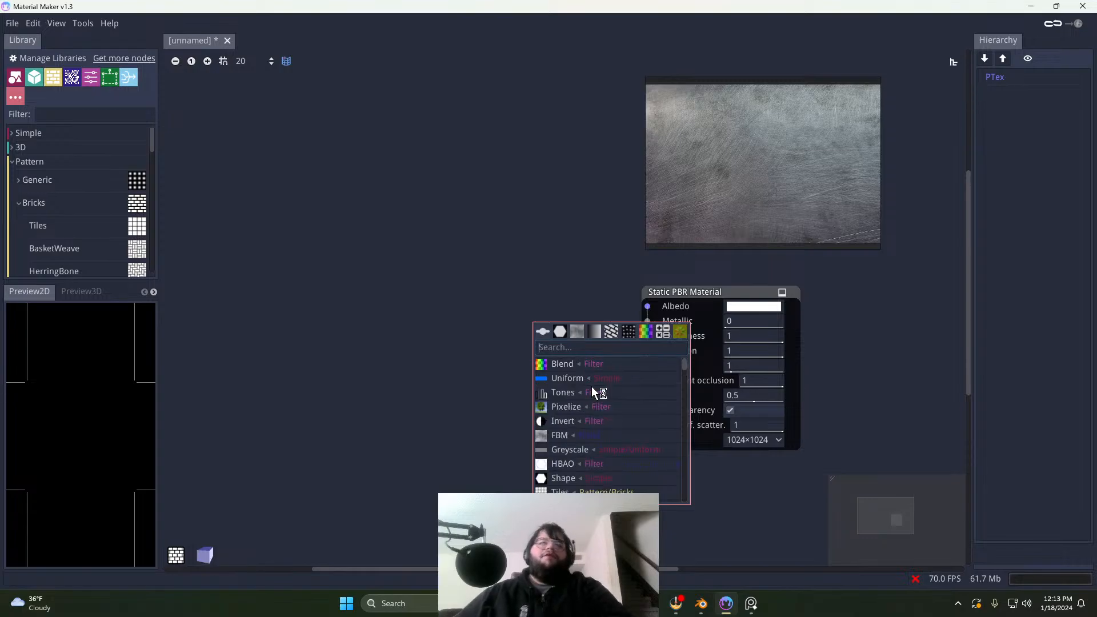
pyautogui.write('unifo')
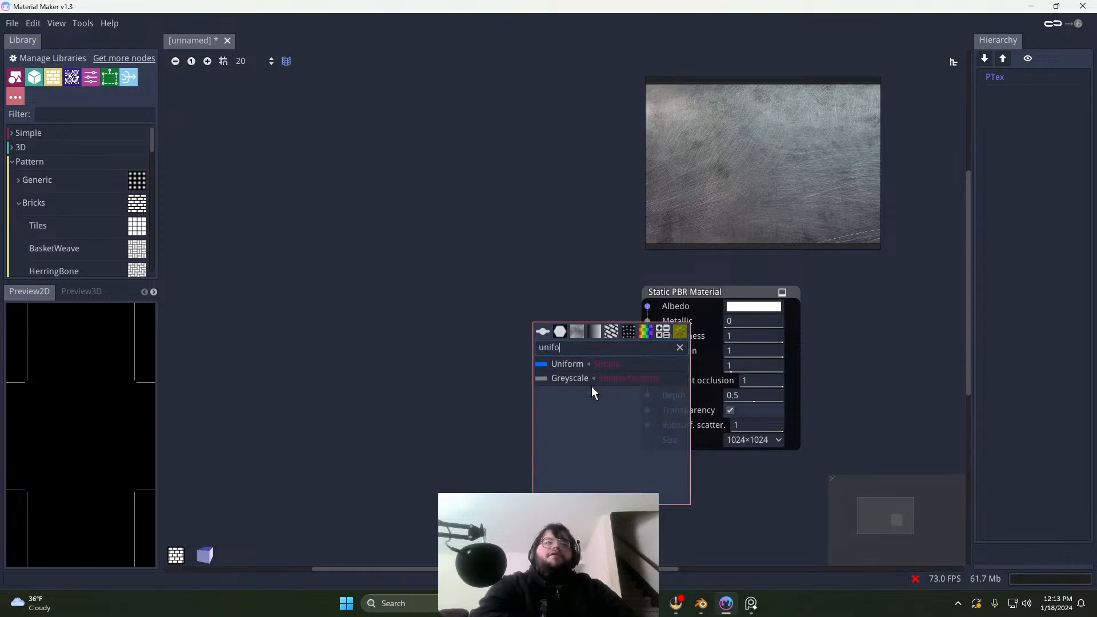
pyautogui.click(563, 378)
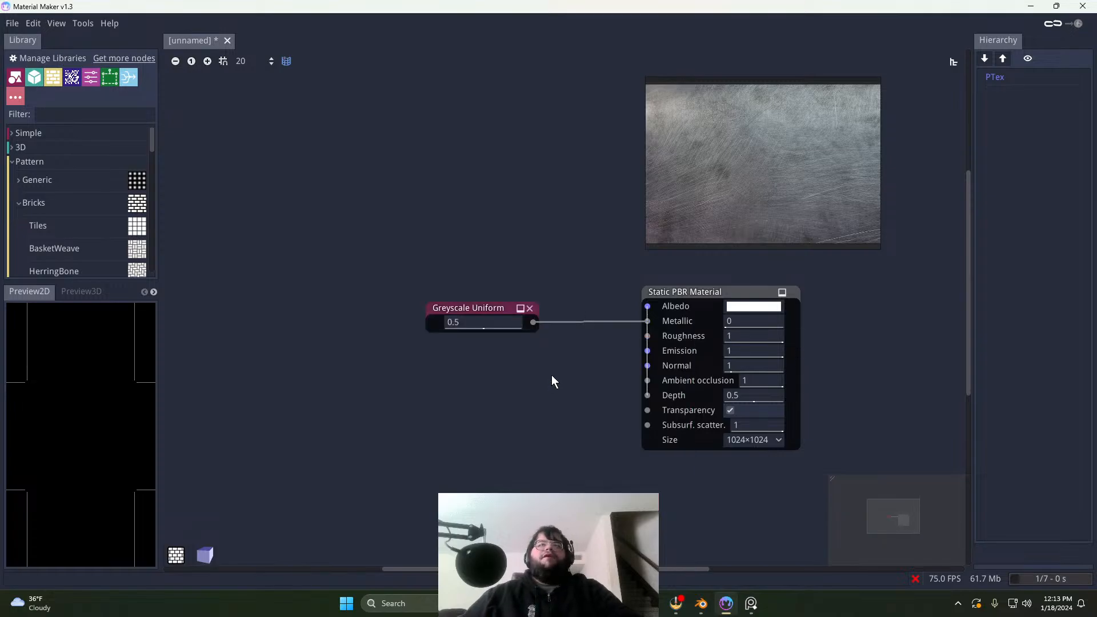
pyautogui.click(485, 336)
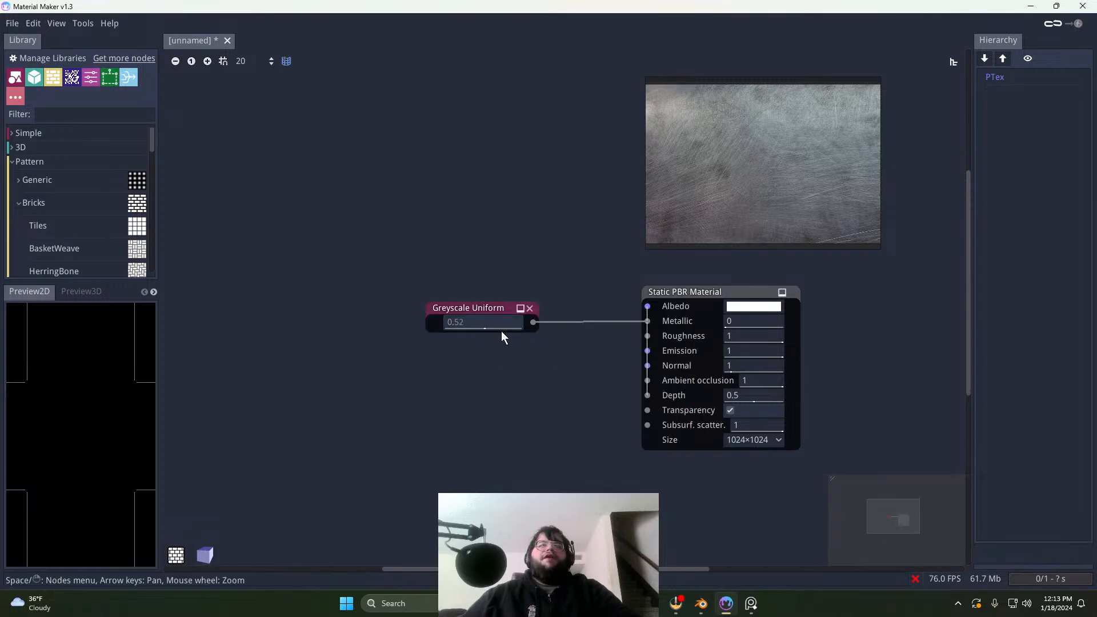
pyautogui.write('0.53')
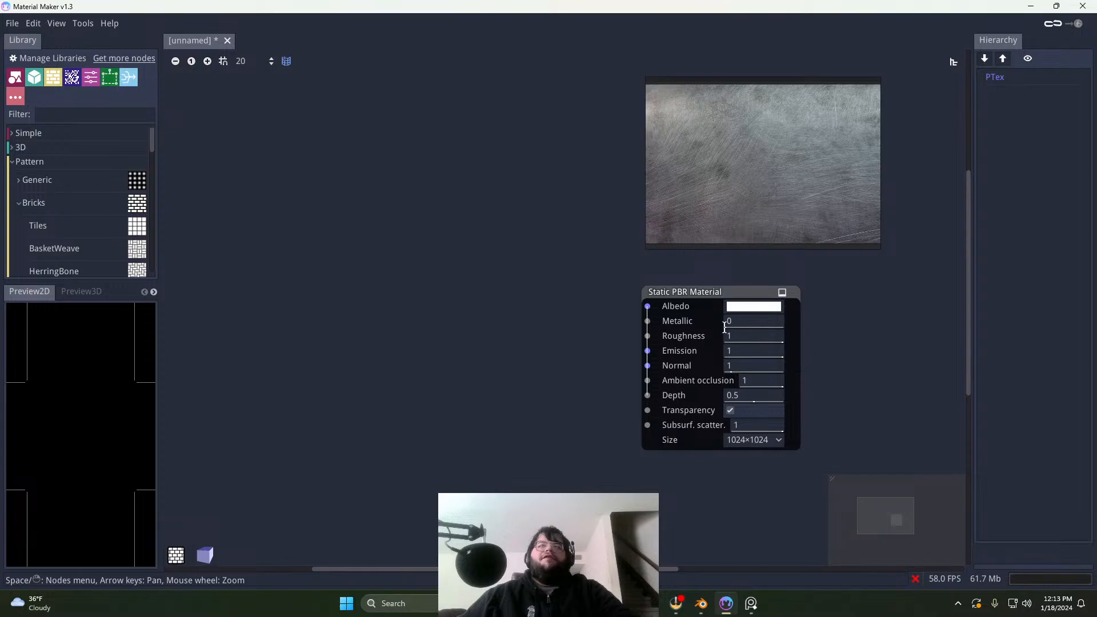
# Step: Set the material's Metallic to 0.33 and show the material on a sphere in the 3D preview
pyautogui.moveTo(725, 326); pyautogui.dragTo(790, 330)
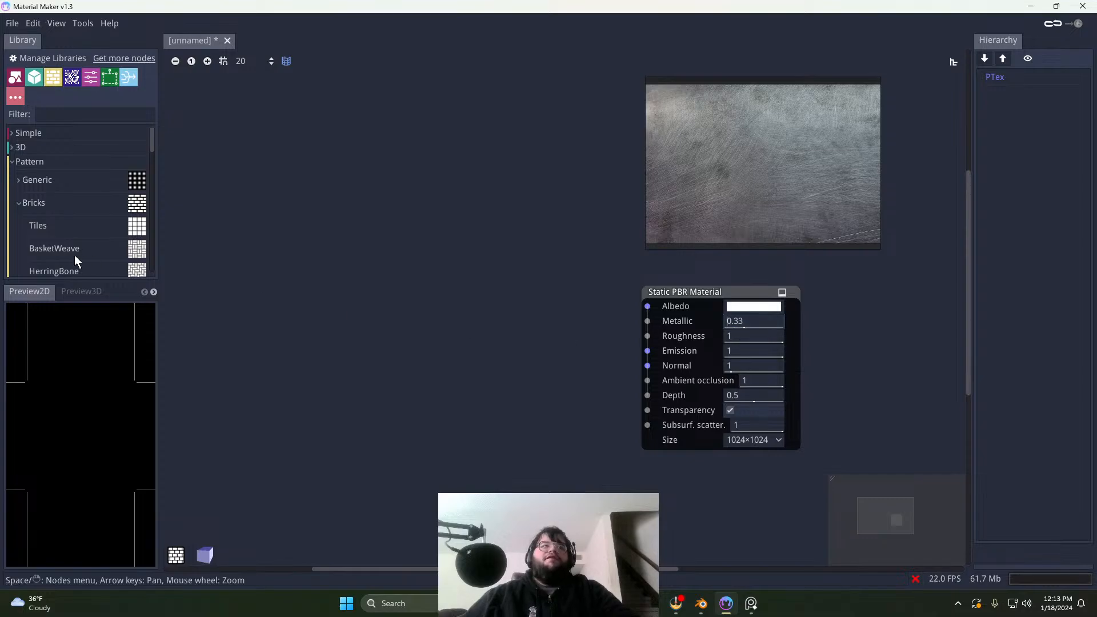
pyautogui.click(86, 292)
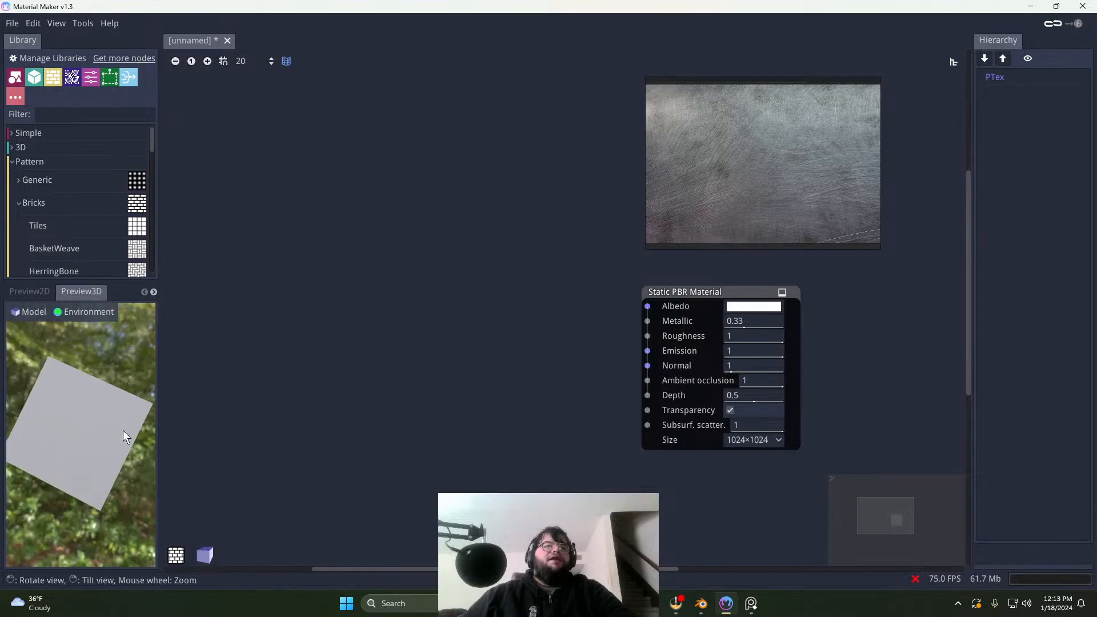
pyautogui.click(41, 317)
pyautogui.moveTo(43, 330)
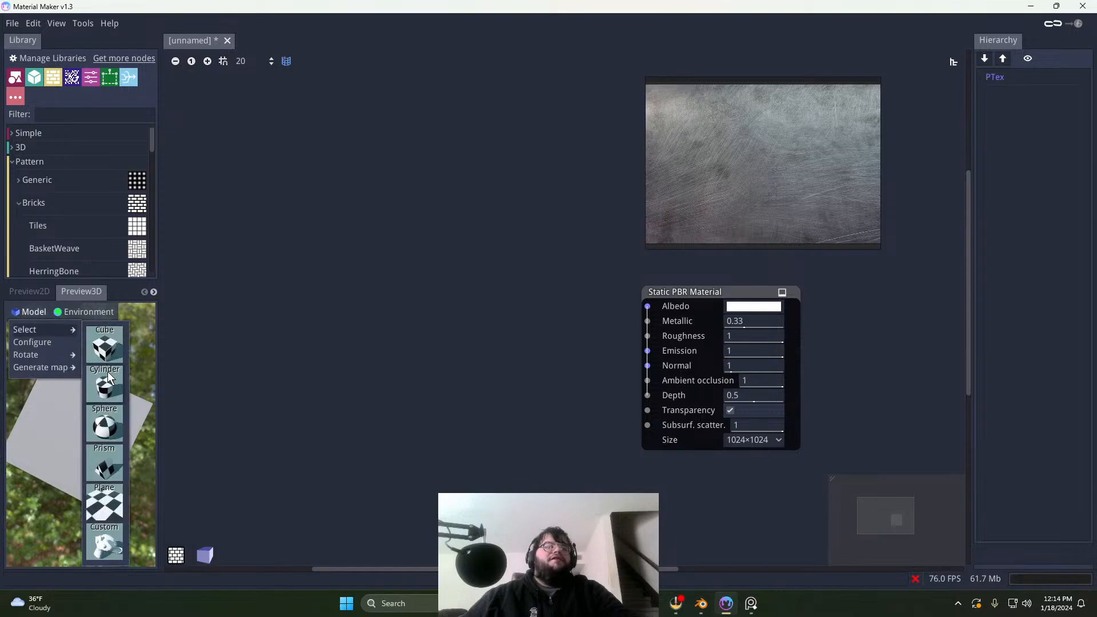
pyautogui.click(108, 429)
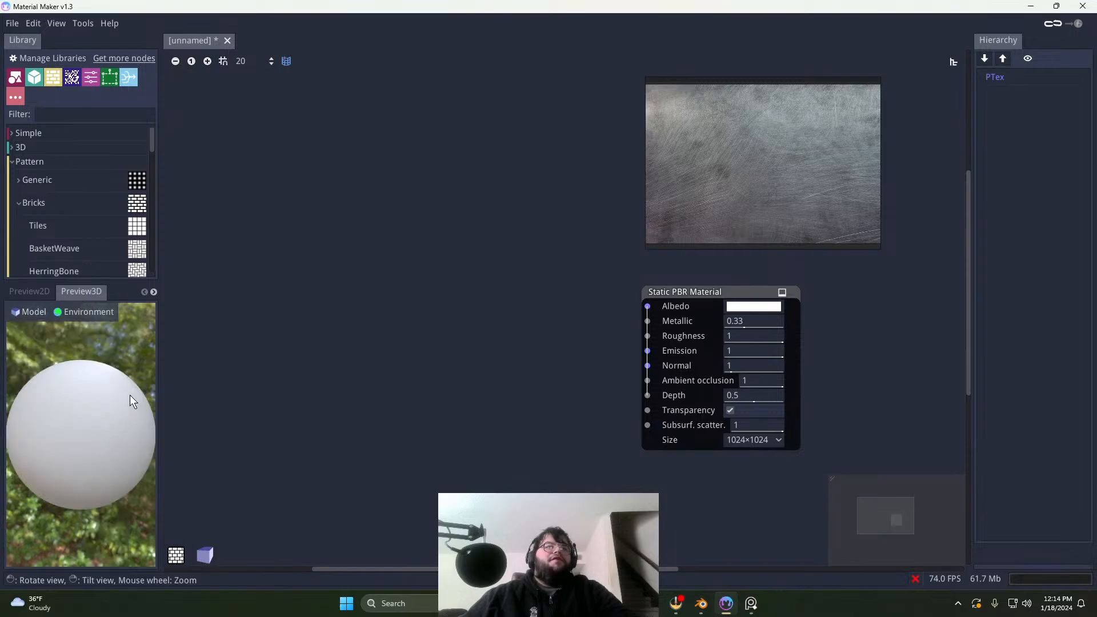
pyautogui.moveTo(108, 406)
pyautogui.mouseDown()
pyautogui.moveTo(68, 468)
pyautogui.moveTo(80, 399)
pyautogui.moveTo(101, 399)
pyautogui.mouseUp()
pyautogui.scroll(3, 102, 398)
pyautogui.scroll(-2, 102, 399)
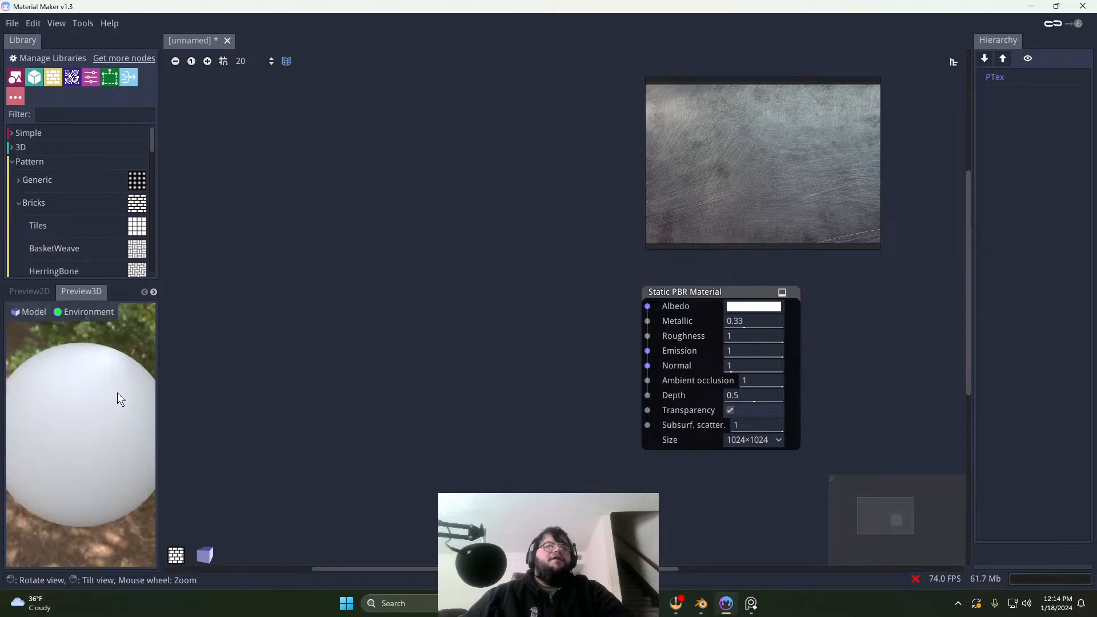
pyautogui.scroll(-1, 118, 398)
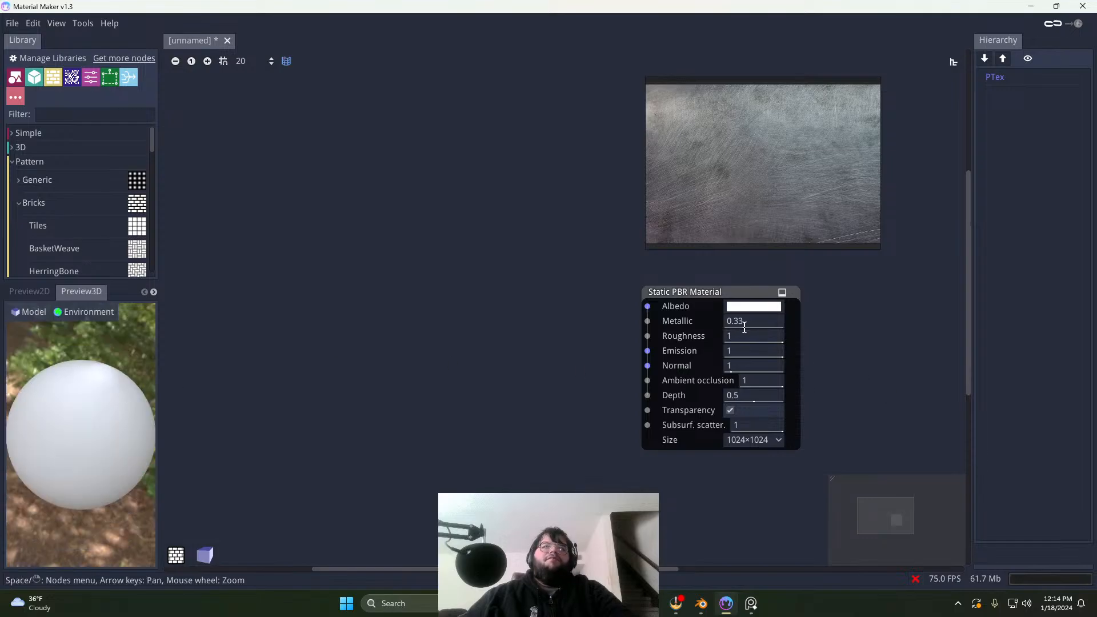
# Step: Raise the Metallic value of the Static PBR Material to 0.95
pyautogui.moveTo(752, 330); pyautogui.dragTo(824, 337)
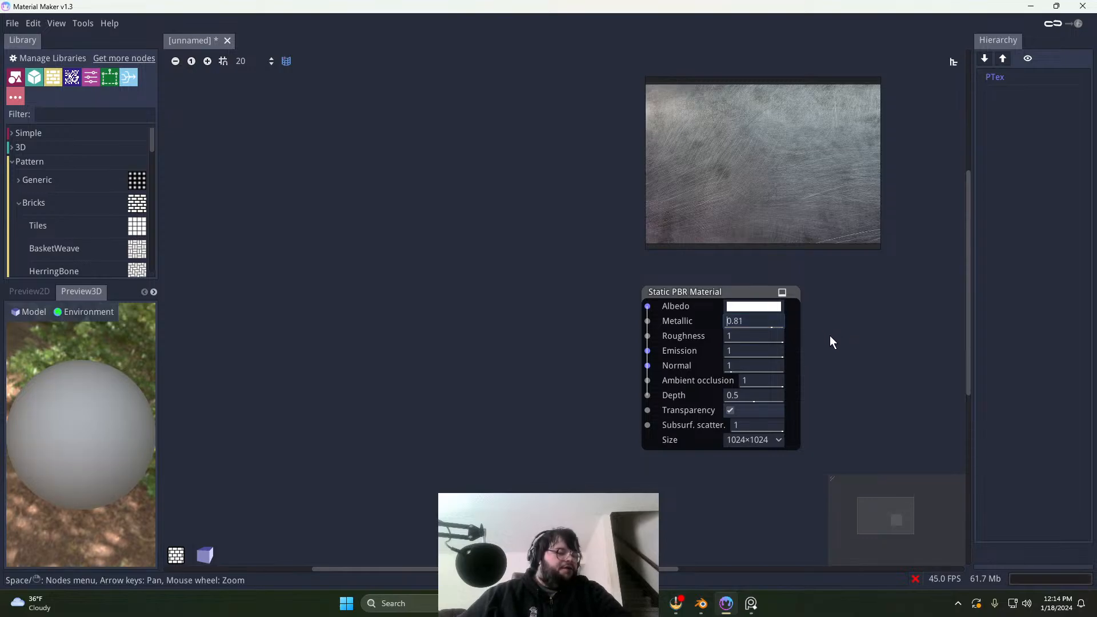
pyautogui.click(768, 318)
pyautogui.write('.')
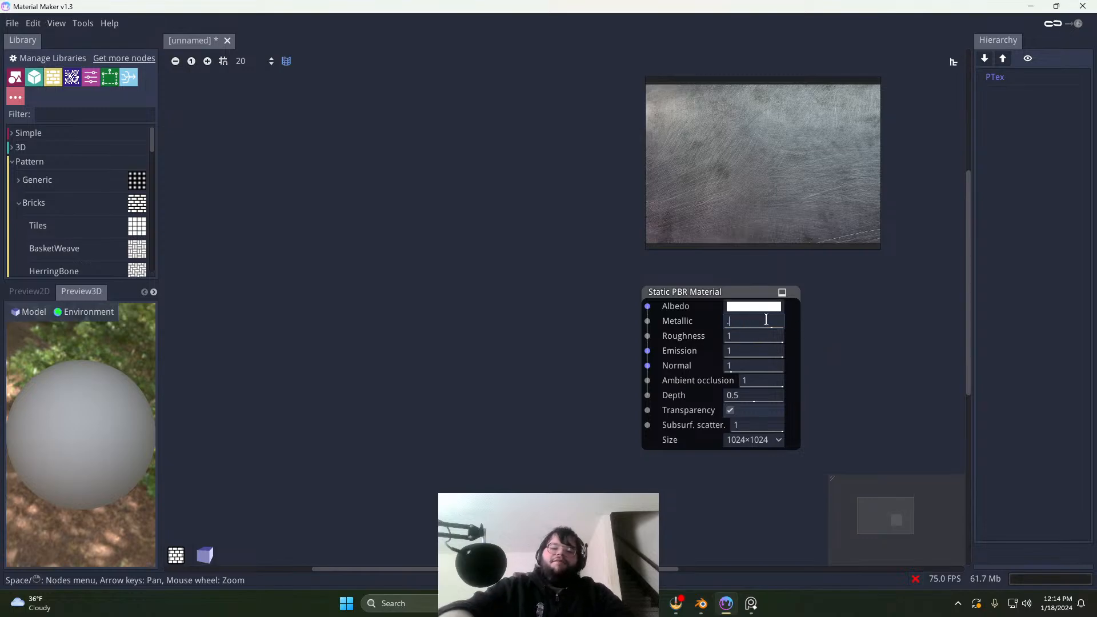
pyautogui.write('95')
pyautogui.press('Return')
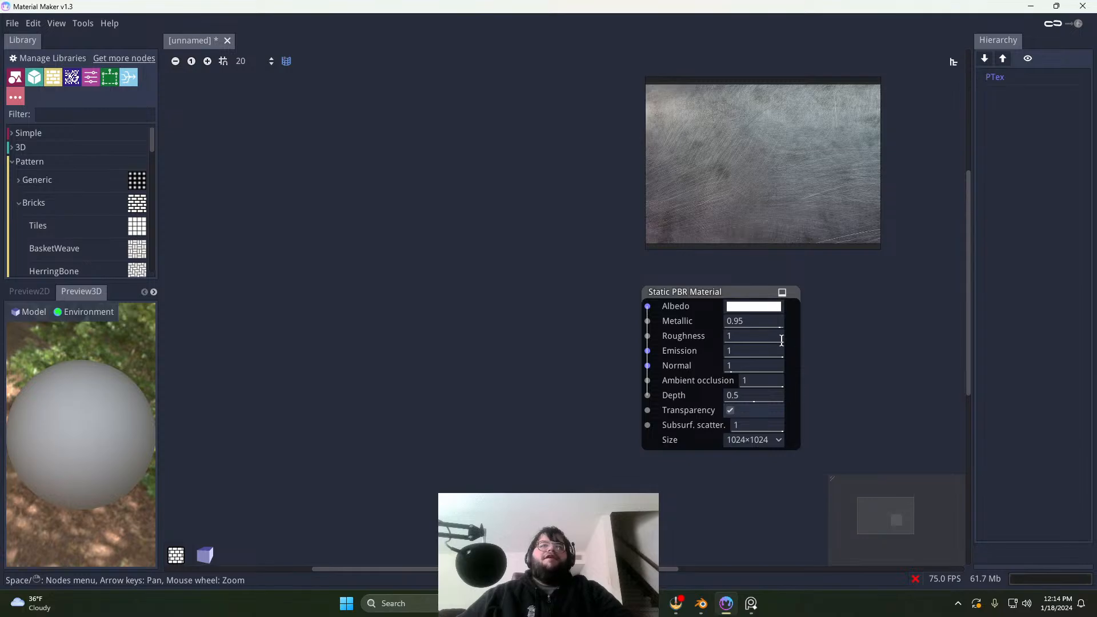
# Step: Try Roughness values from 0 upward on the Static PBR Material and settle on 0.45
pyautogui.moveTo(781, 340); pyautogui.dragTo(664, 352)
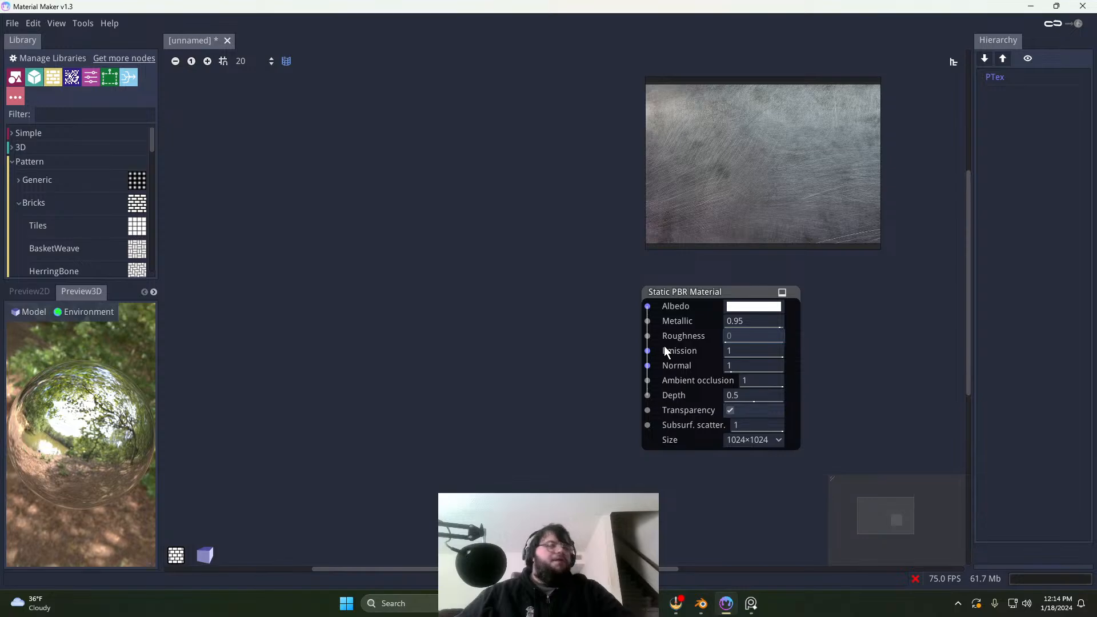
pyautogui.moveTo(662, 348); pyautogui.dragTo(684, 349)
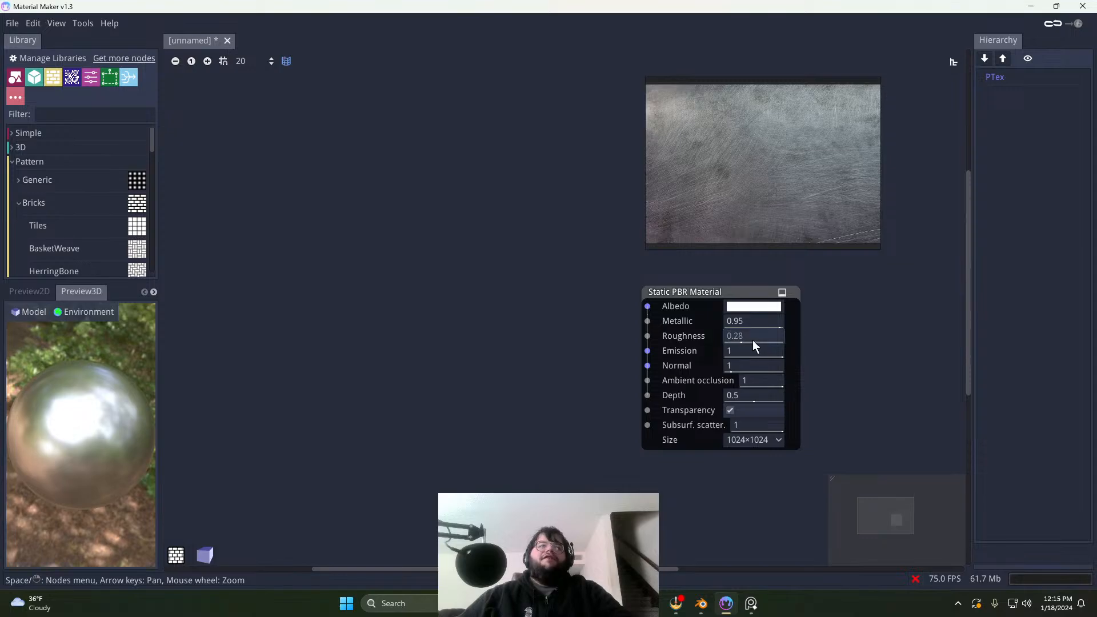
pyautogui.moveTo(752, 341); pyautogui.dragTo(788, 341)
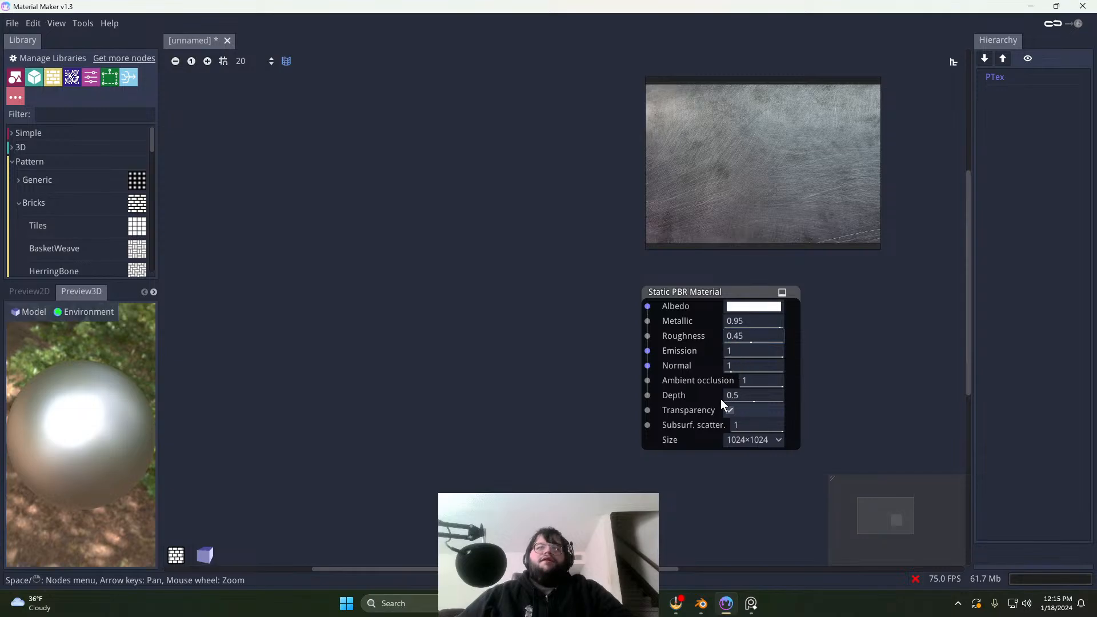
pyautogui.click(582, 409)
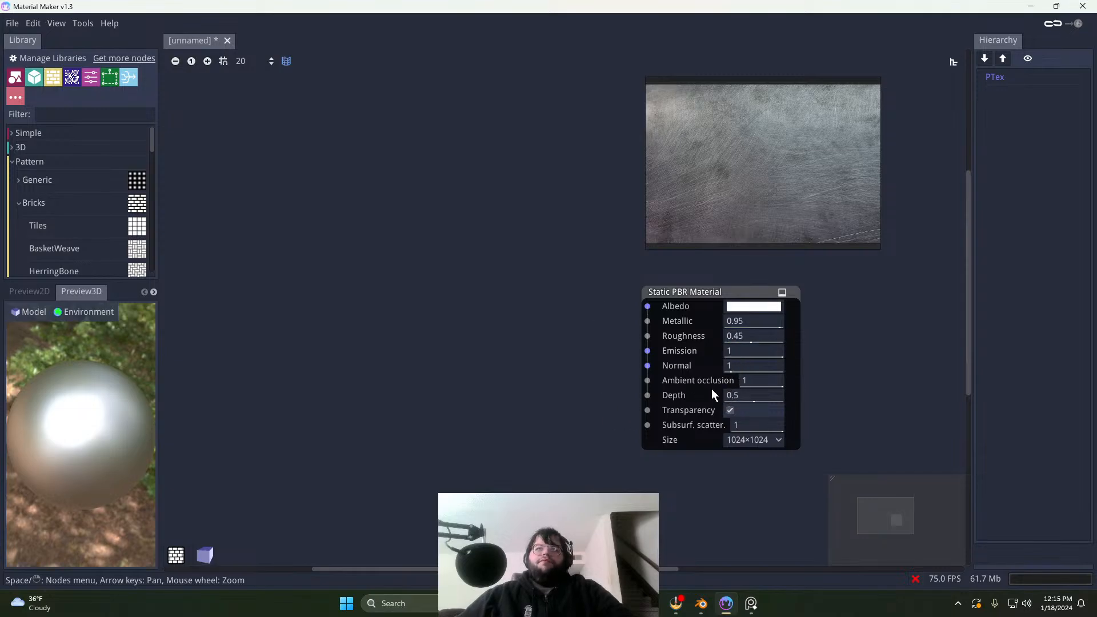
# Step: Examine the reflections on the preview sphere from several angles
pyautogui.scroll(-1, 567, 376)
pyautogui.scroll(1, 570, 381)
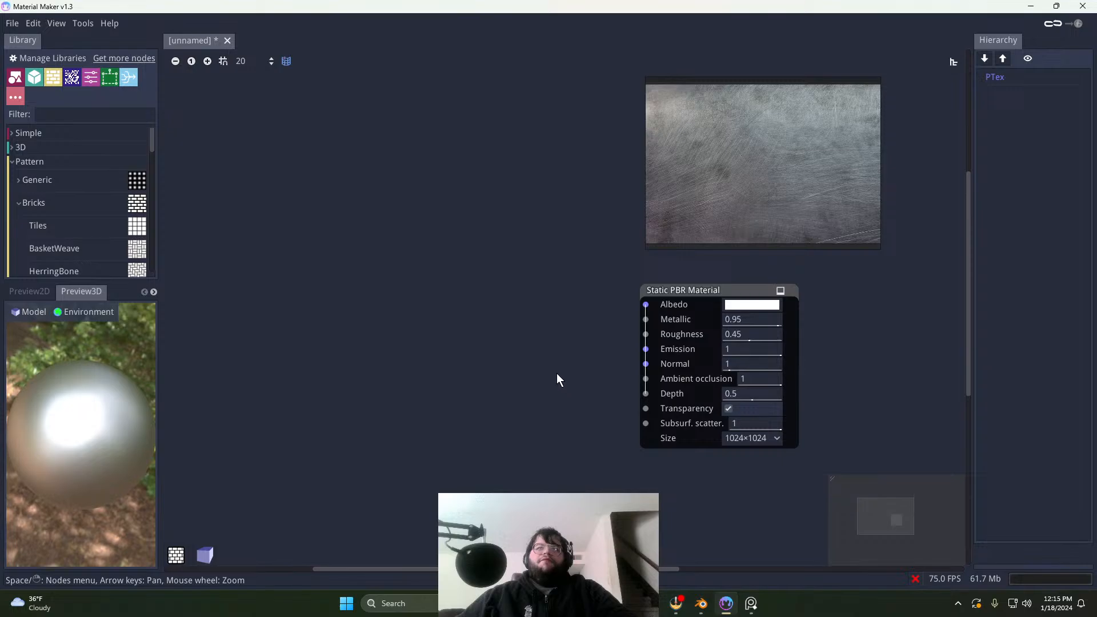
pyautogui.moveTo(559, 379); pyautogui.dragTo(627, 392, button='middle')
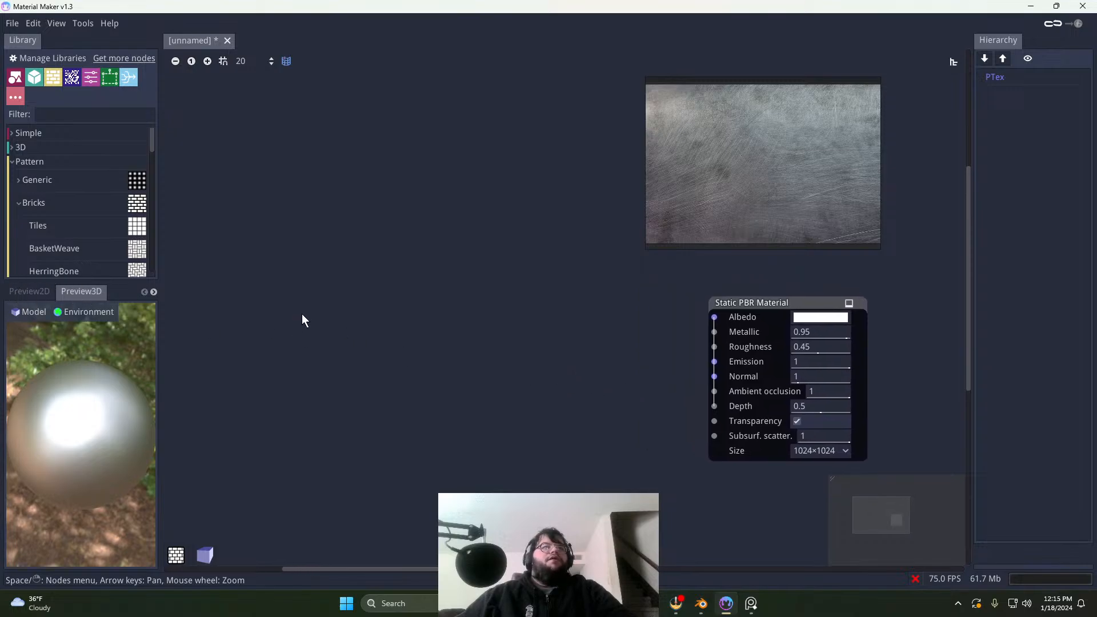
pyautogui.moveTo(361, 325); pyautogui.dragTo(410, 334, button='middle')
pyautogui.moveTo(501, 352); pyautogui.dragTo(411, 375, button='middle')
pyautogui.moveTo(109, 407); pyautogui.dragTo(212, 409)
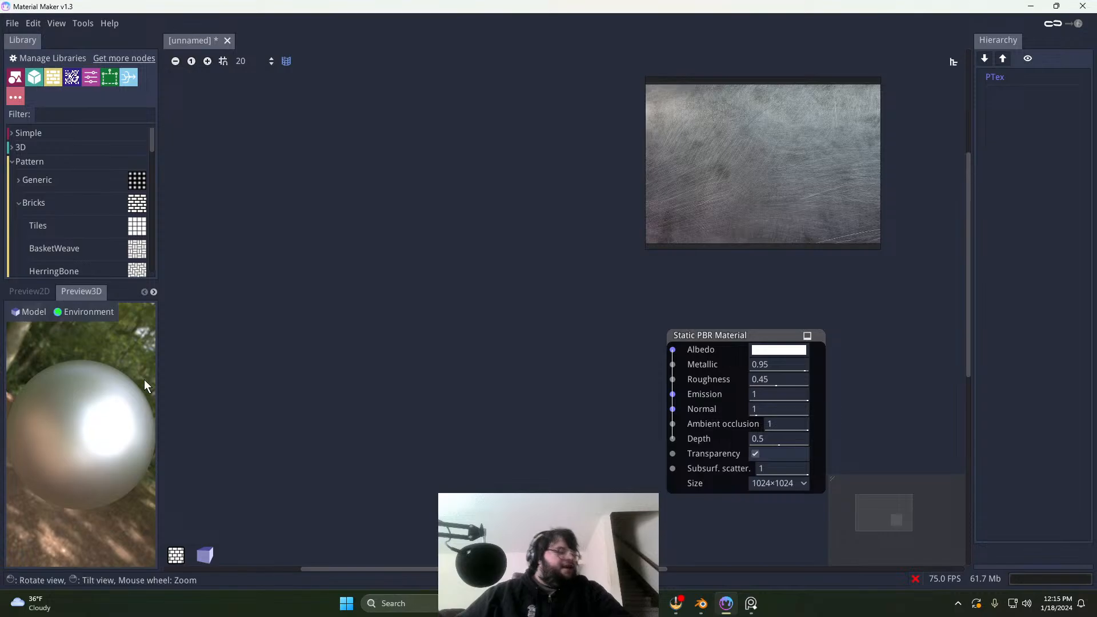
pyautogui.moveTo(139, 365); pyautogui.dragTo(306, 330)
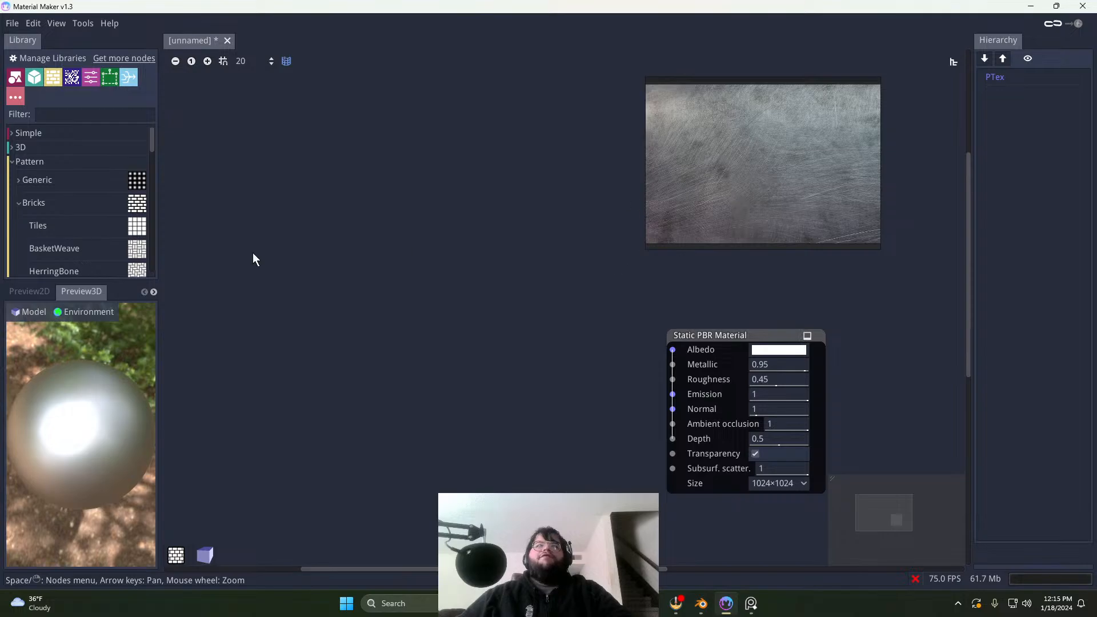
# Step: Look through the library's remaining Pattern nodes, from the skewed bricks and weaves past Scratches to Cairo
pyautogui.scroll(-1, 137, 203)
pyautogui.scroll(1, 83, 216)
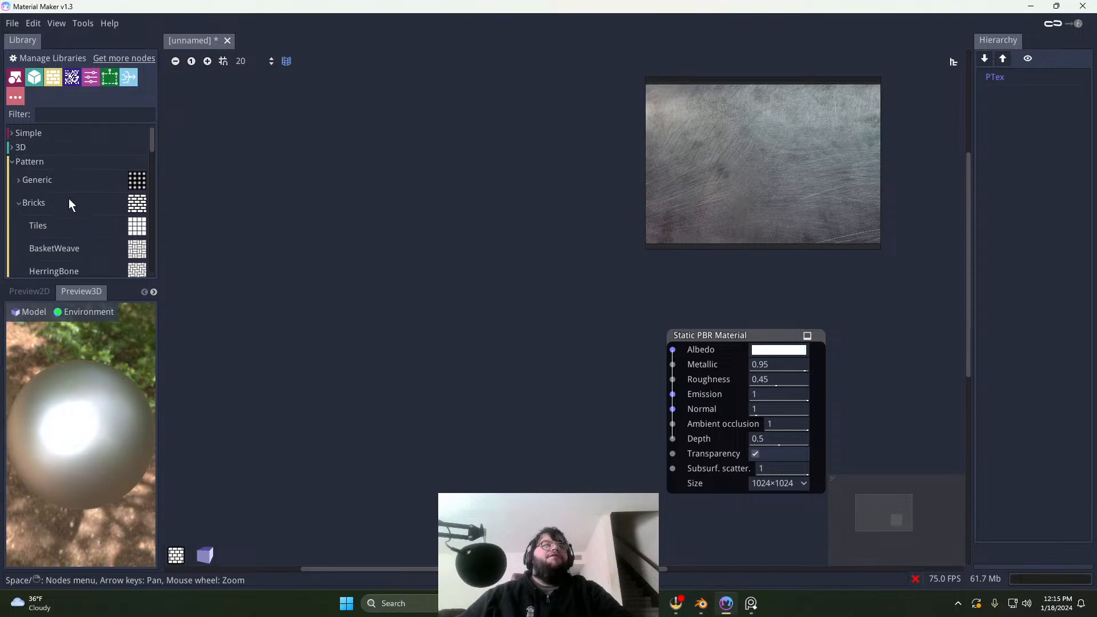
pyautogui.scroll(-6, 74, 188)
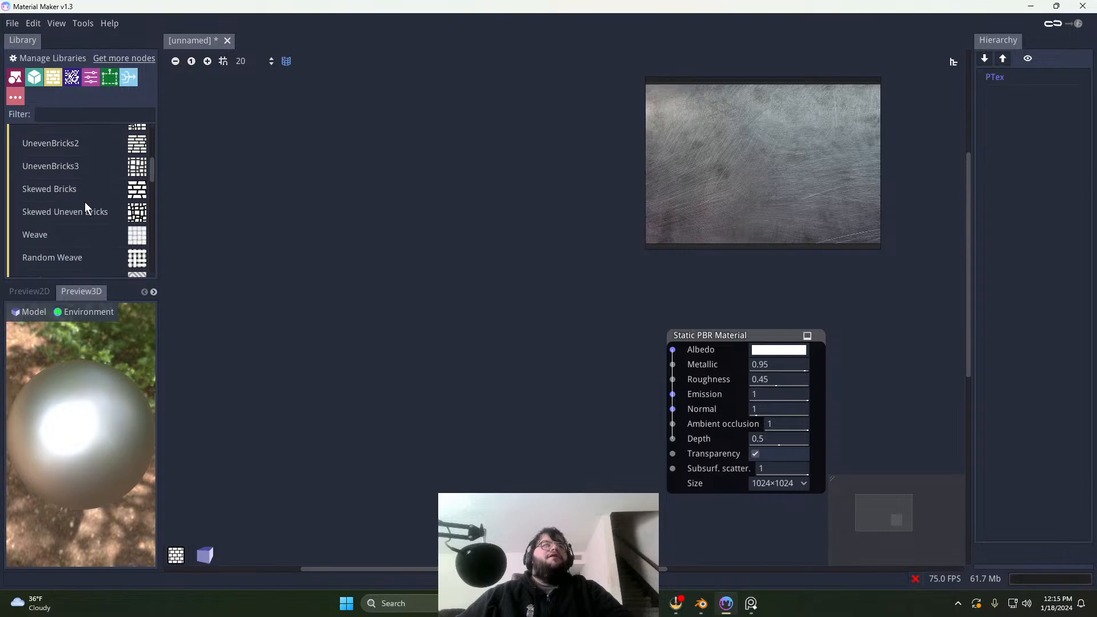
pyautogui.scroll(-3, 58, 171)
pyautogui.scroll(-2, 111, 235)
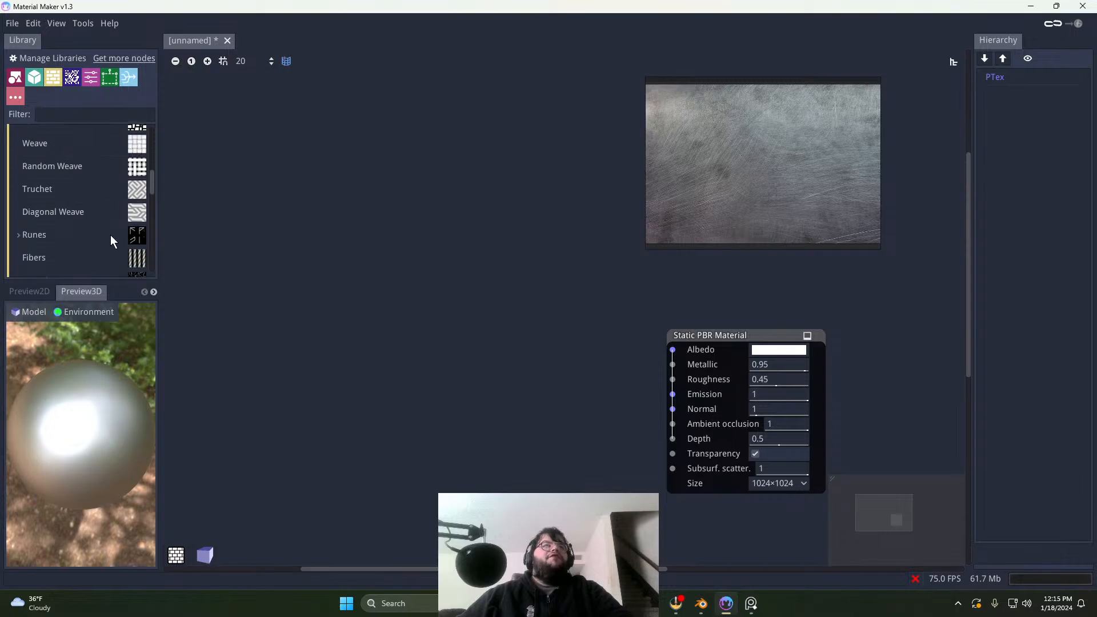
pyautogui.scroll(-1, 93, 223)
pyautogui.scroll(-1, 95, 224)
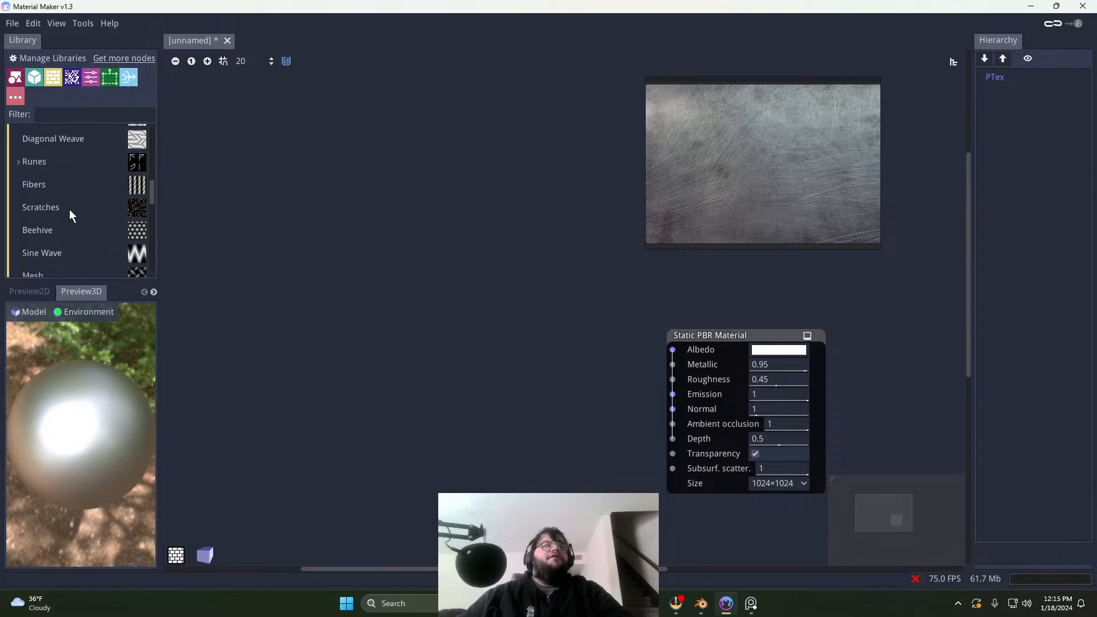
pyautogui.scroll(-1, 96, 213)
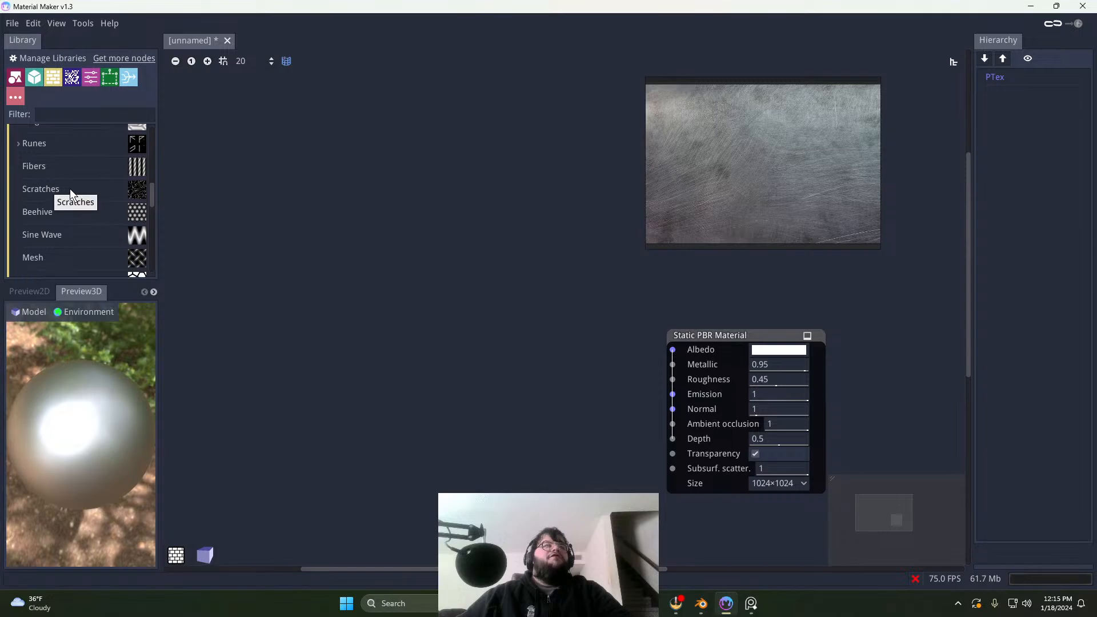
pyautogui.scroll(-3, 77, 205)
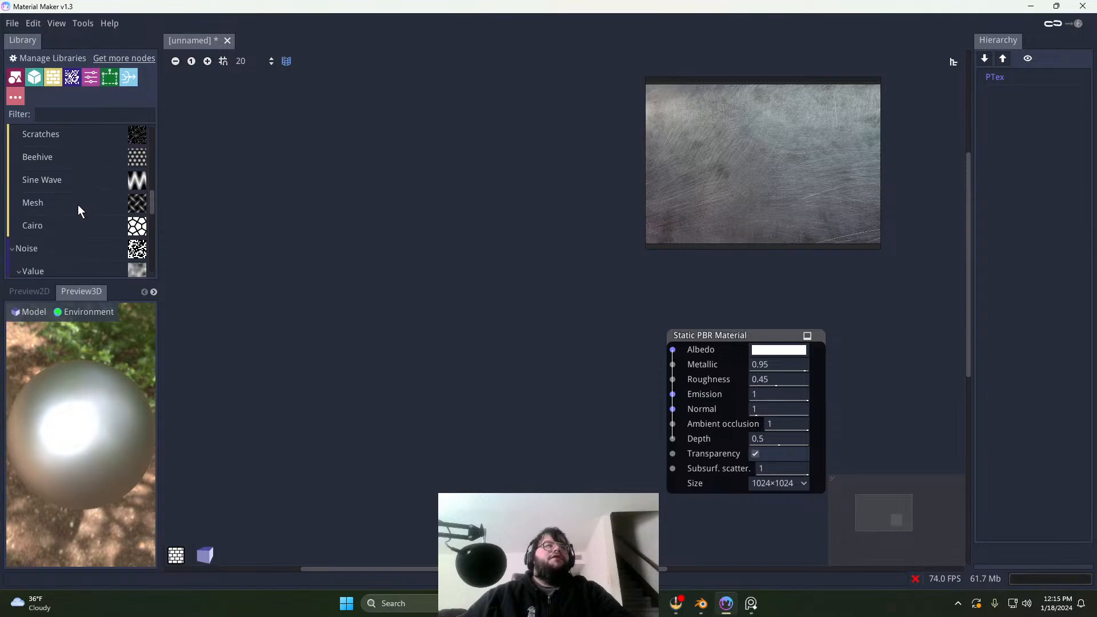
# Step: Add a Clouds Noise node from the library's composite noises to the empty graph area away from the Static PBR Material
pyautogui.scroll(-1, 53, 215)
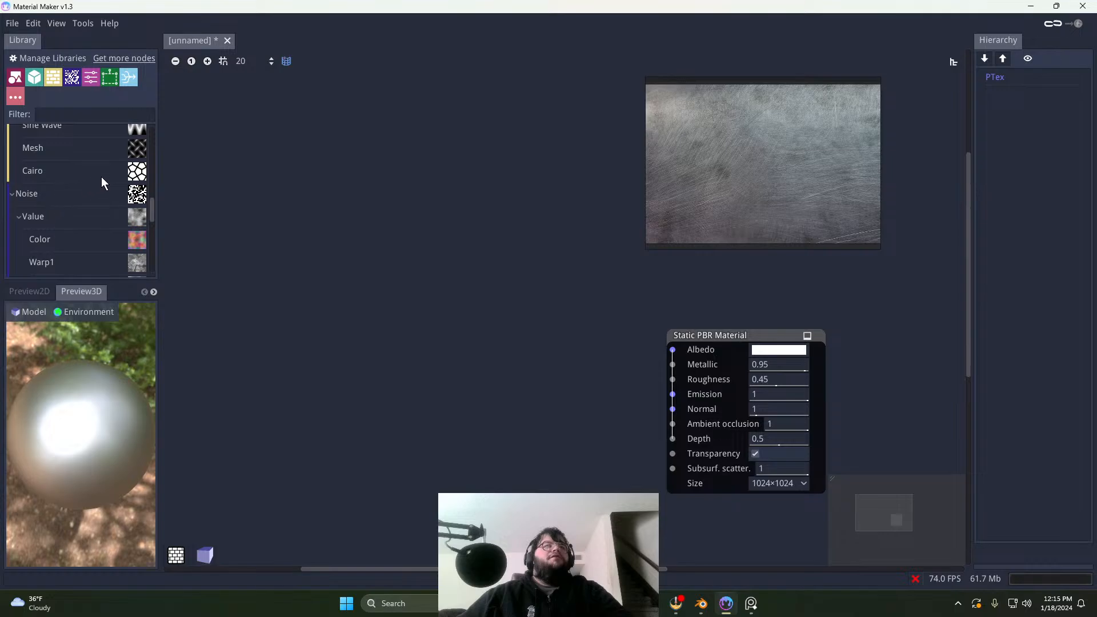
pyautogui.scroll(-2, 44, 204)
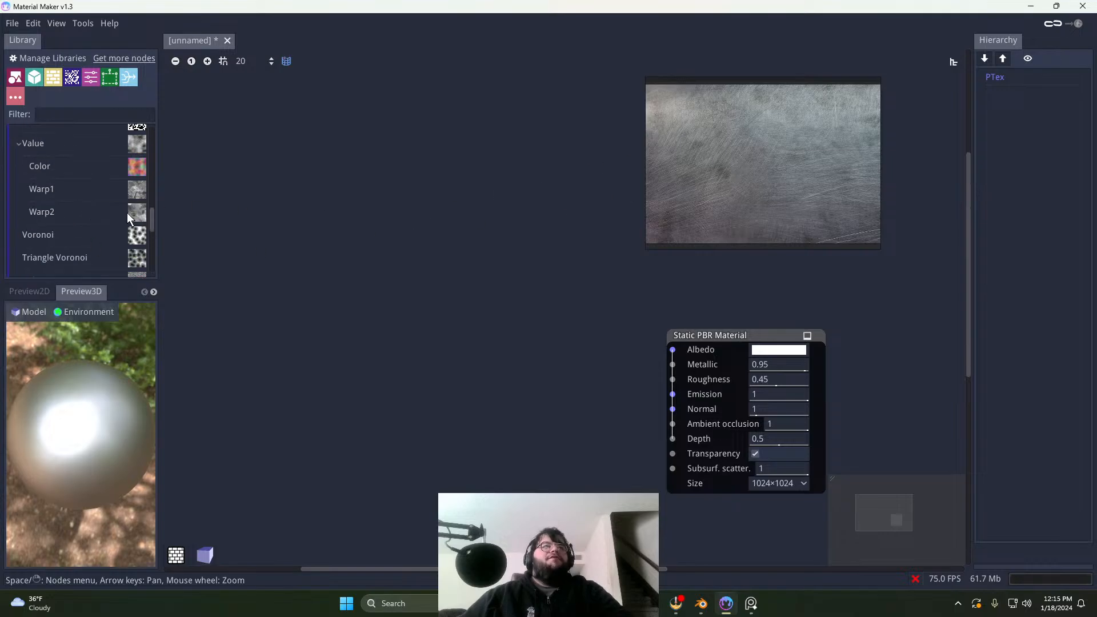
pyautogui.scroll(1, 127, 213)
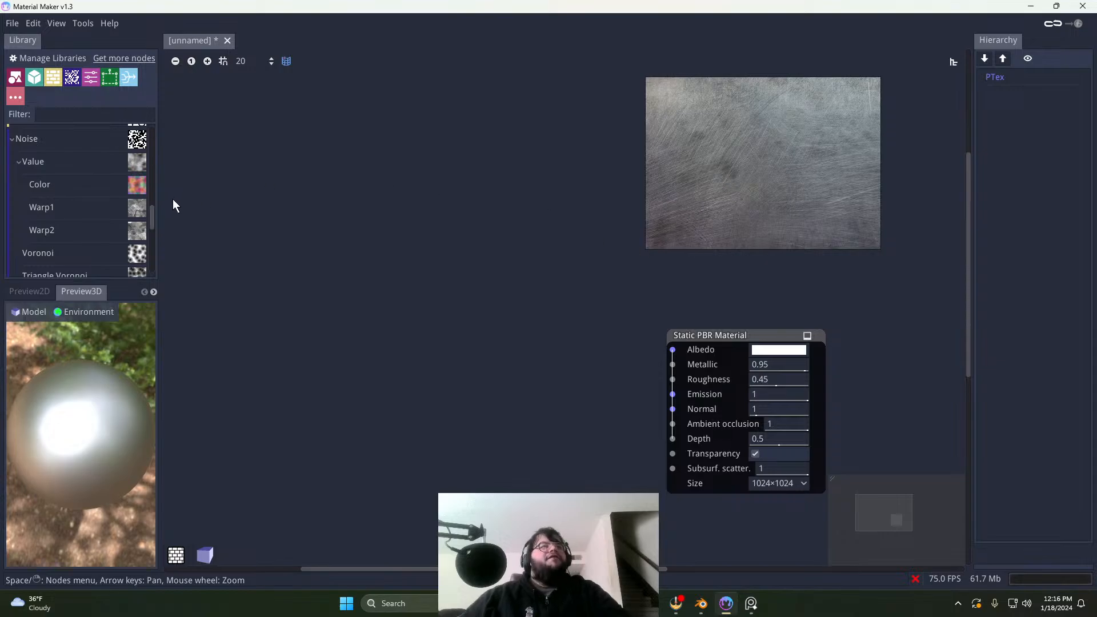
pyautogui.scroll(1, 130, 243)
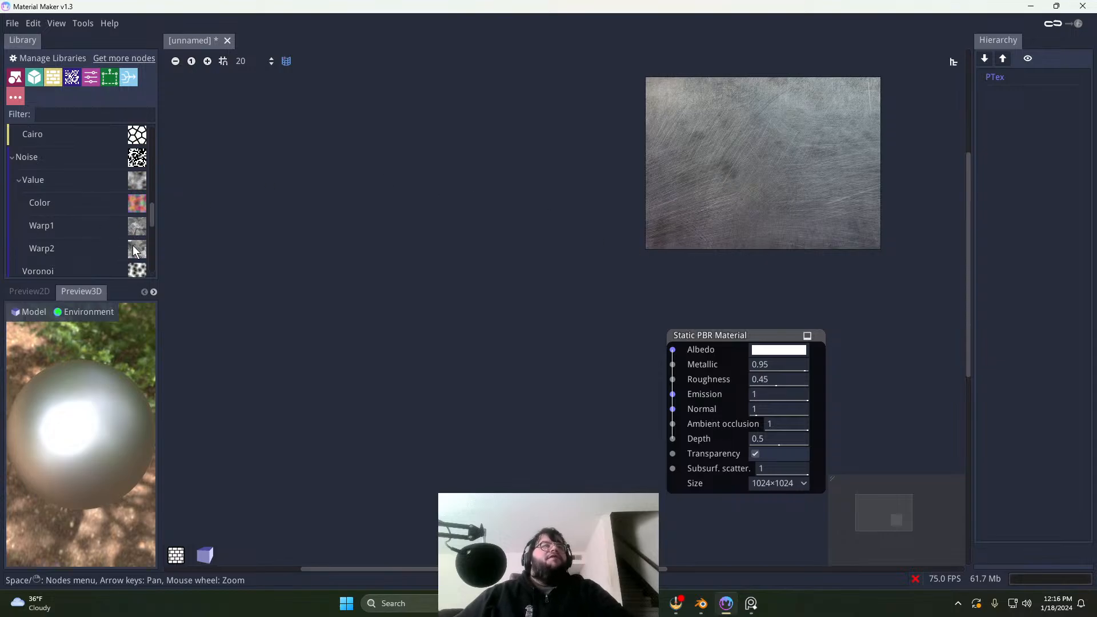
pyautogui.scroll(-2, 132, 249)
pyautogui.scroll(-2, 130, 231)
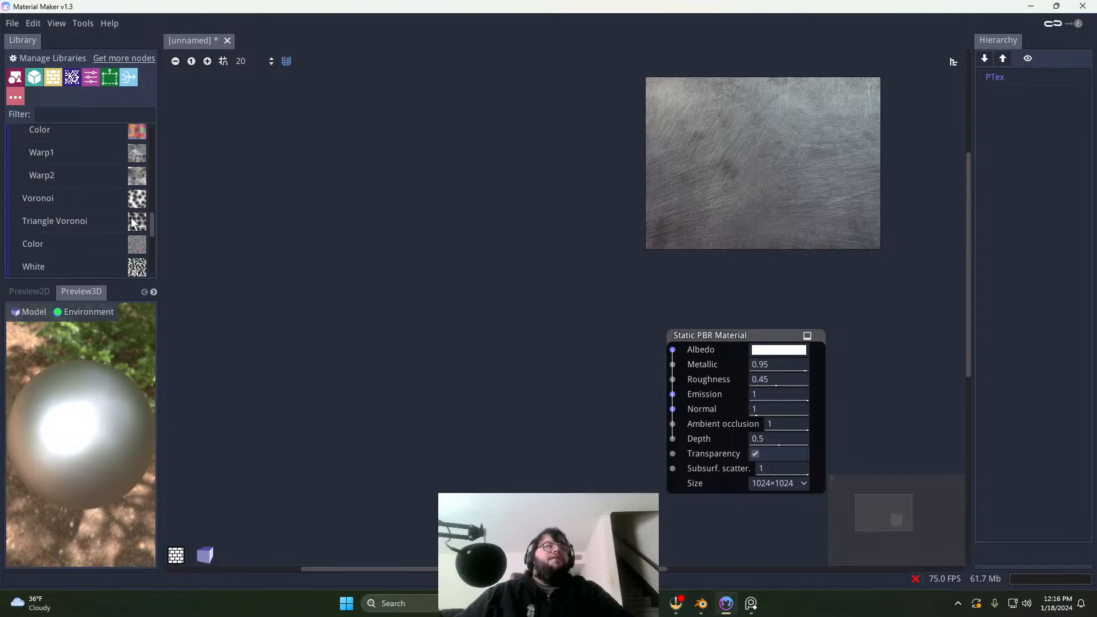
pyautogui.scroll(-3, 110, 239)
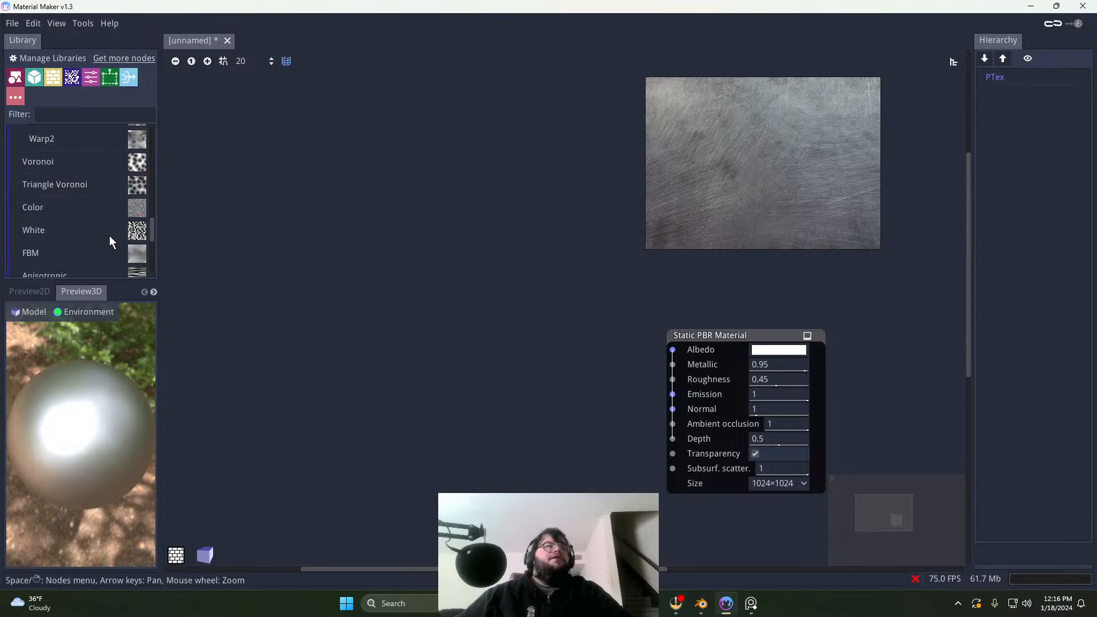
pyautogui.scroll(-3, 77, 244)
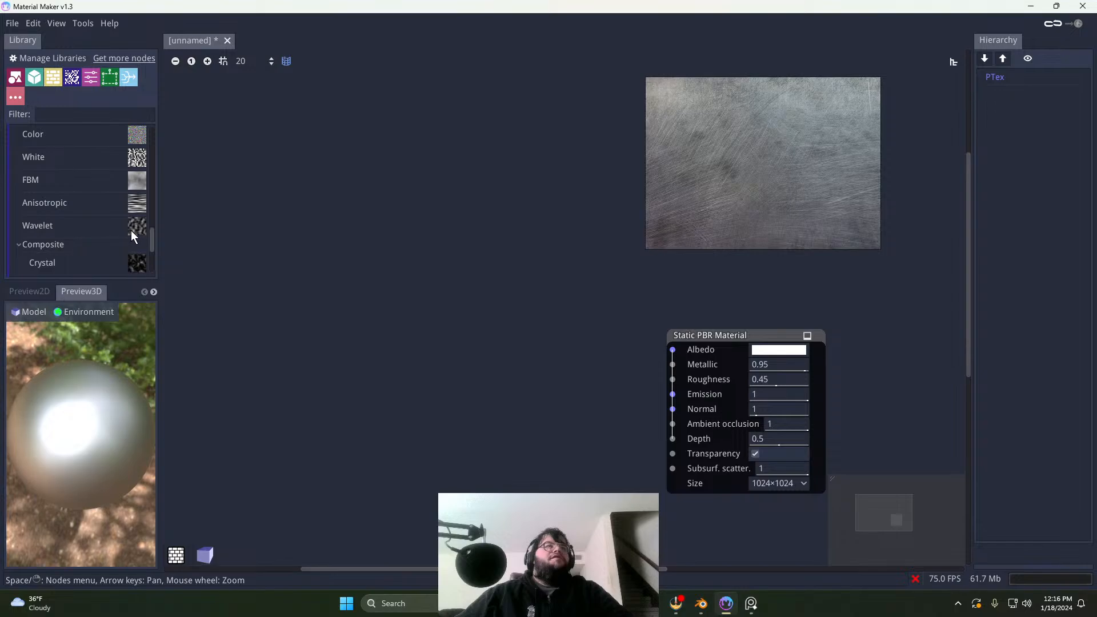
pyautogui.scroll(-3, 115, 232)
pyautogui.scroll(-3, 116, 244)
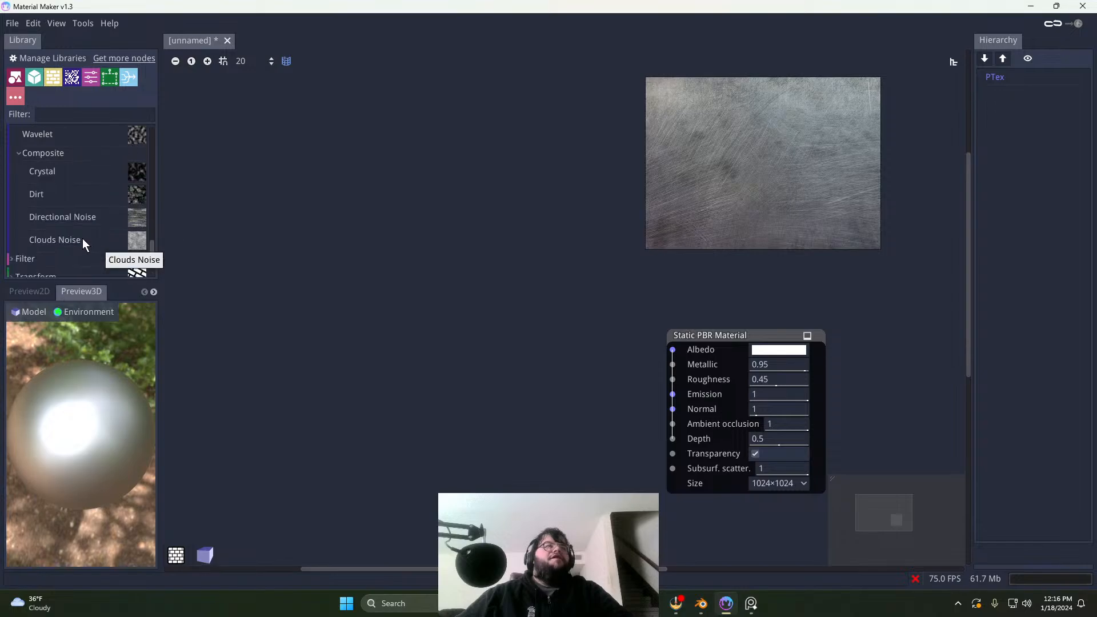
pyautogui.moveTo(137, 223); pyautogui.dragTo(286, 238)
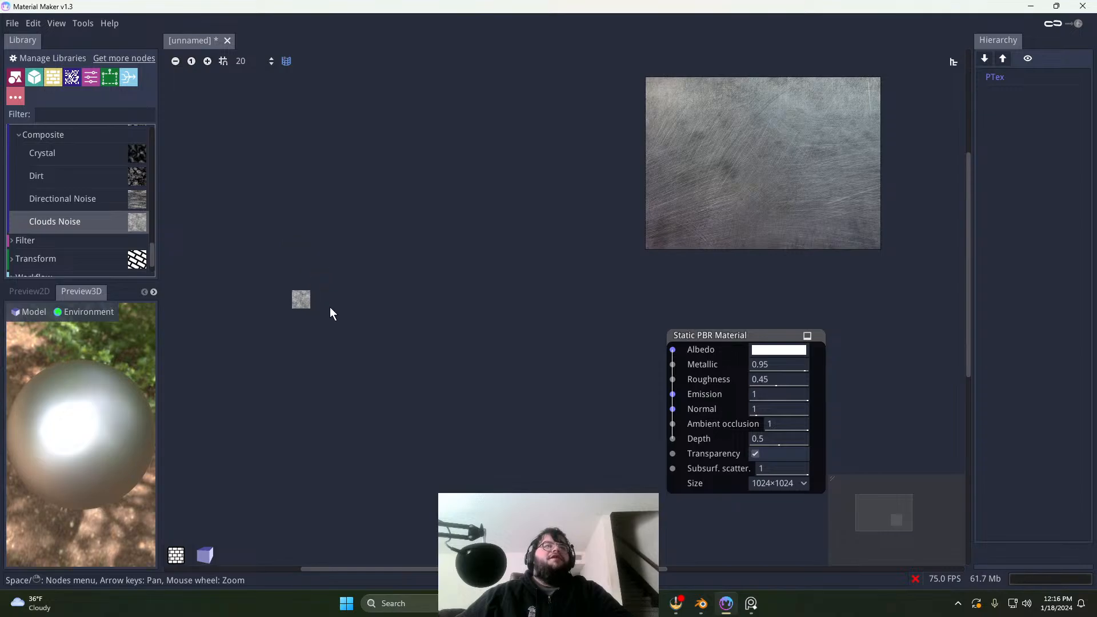
pyautogui.moveTo(330, 313); pyautogui.dragTo(307, 292)
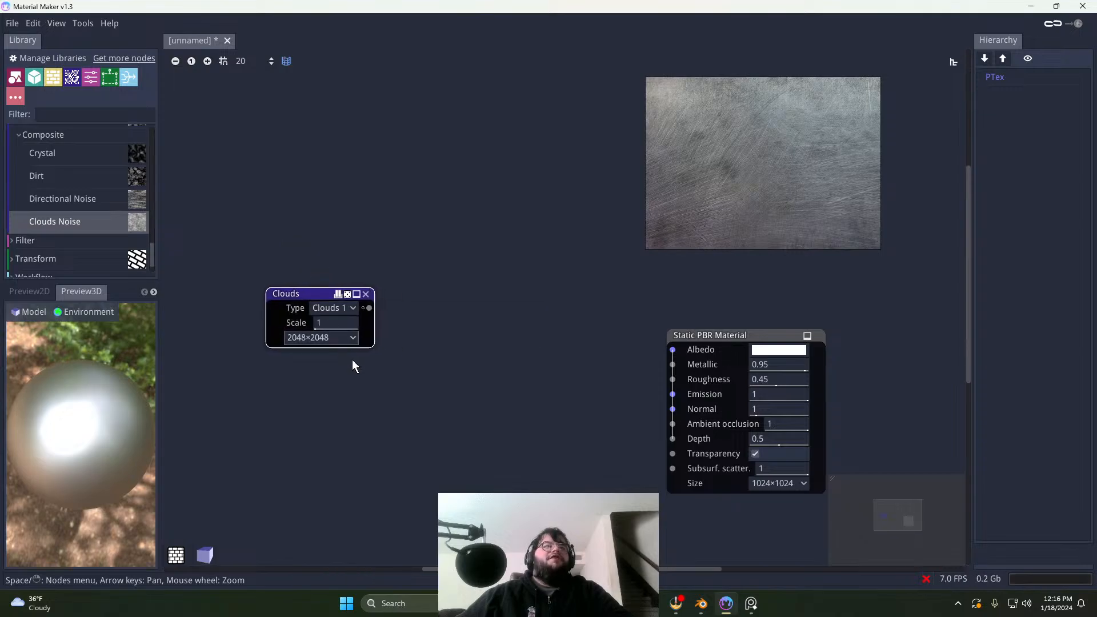
# Step: Set the Clouds node's resolution to 1024×1024 and show its output in the 2D preview
pyautogui.click(338, 337)
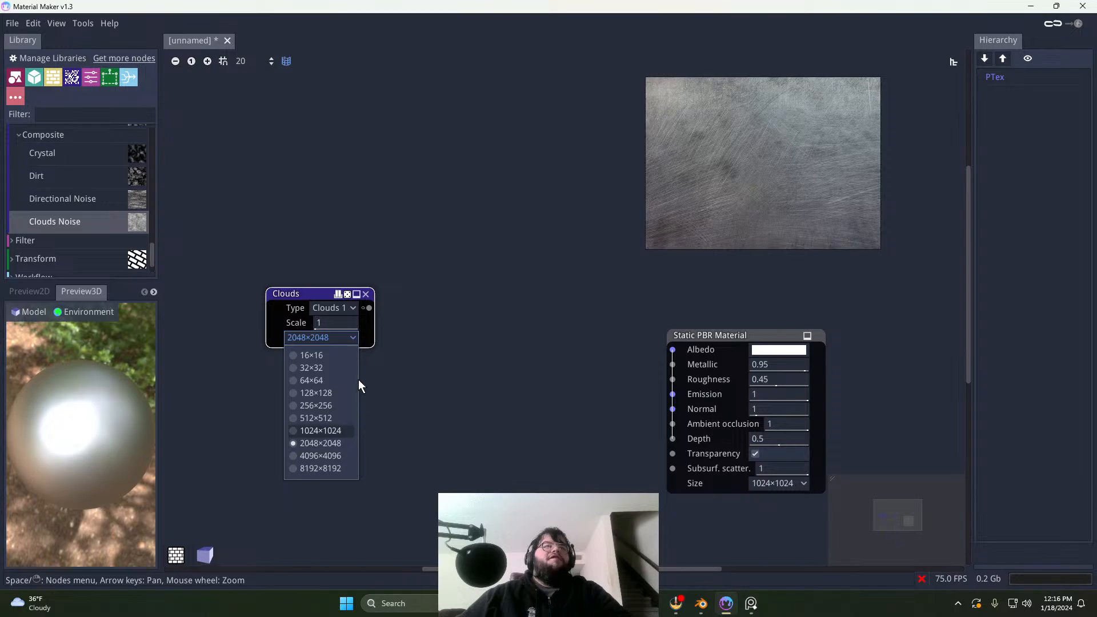
pyautogui.click(320, 430)
pyautogui.click(31, 291)
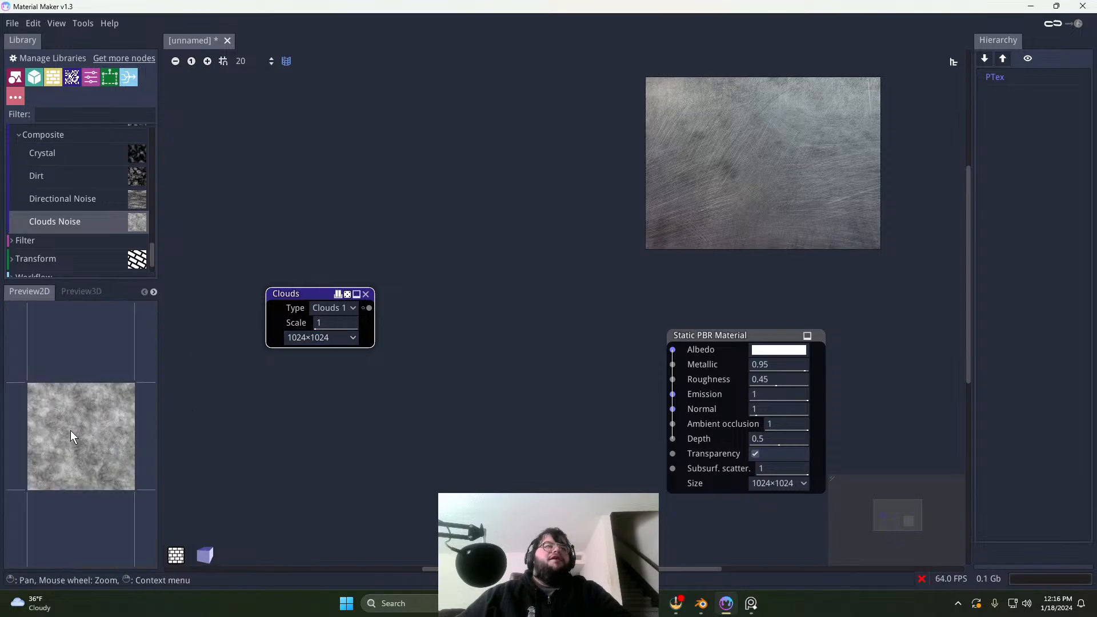
# Step: Compare the 2D previews of the Static PBR Material and Clouds nodes, and move Clouds farther away from the material
pyautogui.moveTo(312, 295); pyautogui.dragTo(278, 302)
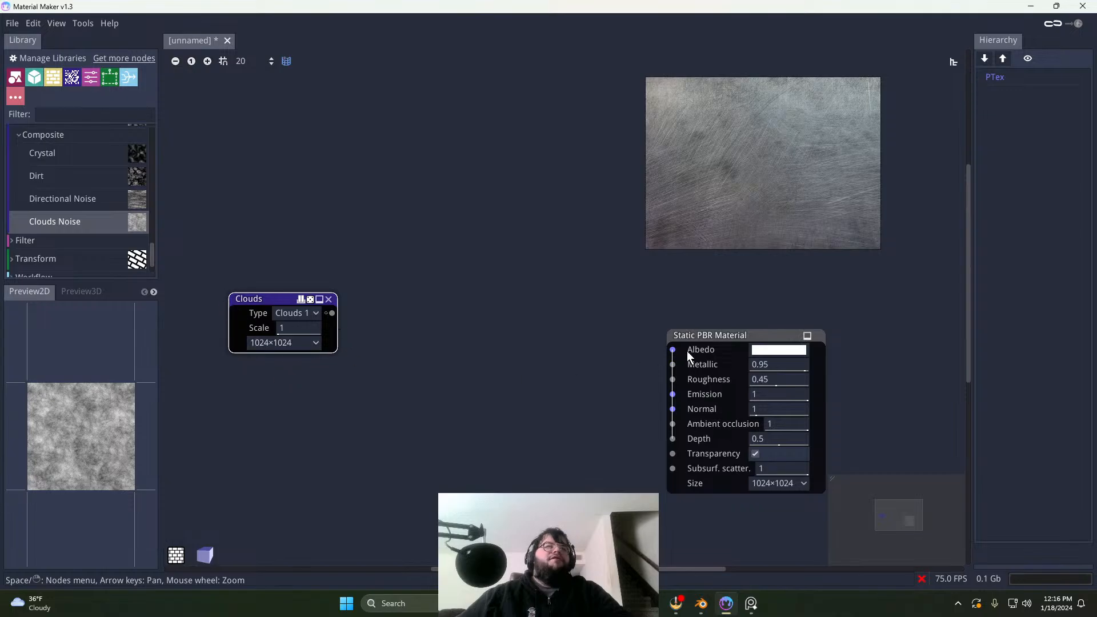
pyautogui.click(711, 336)
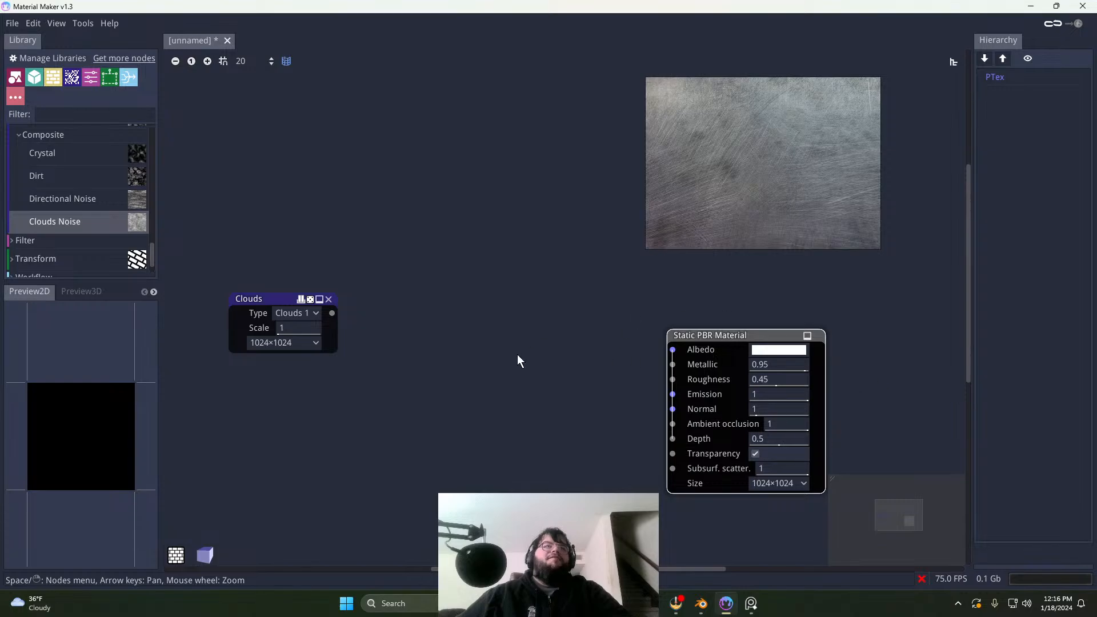
pyautogui.click(276, 297)
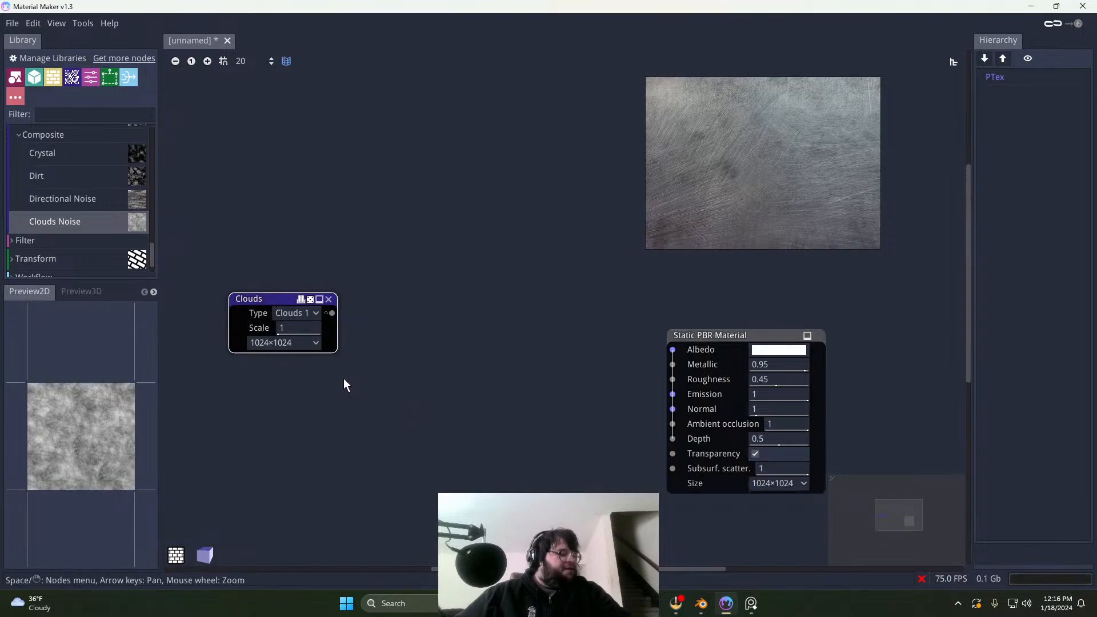
pyautogui.moveTo(245, 298); pyautogui.dragTo(204, 314)
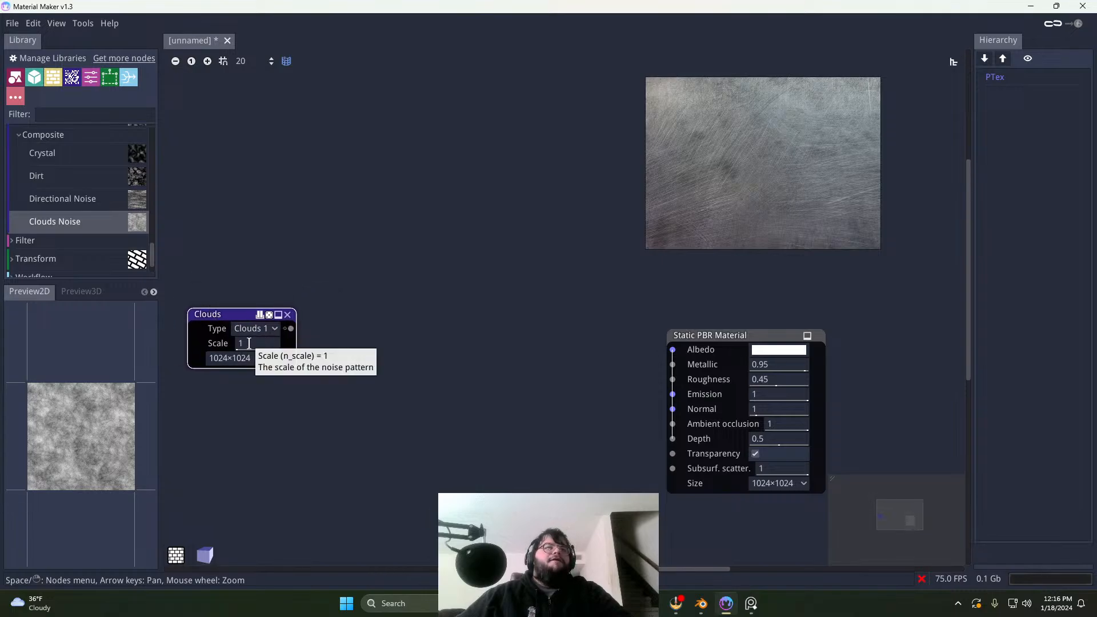
pyautogui.moveTo(229, 313)
pyautogui.mouseDown()
pyautogui.moveTo(227, 290)
pyautogui.moveTo(255, 331)
pyautogui.moveTo(236, 335)
pyautogui.moveTo(226, 315)
pyautogui.mouseUp()
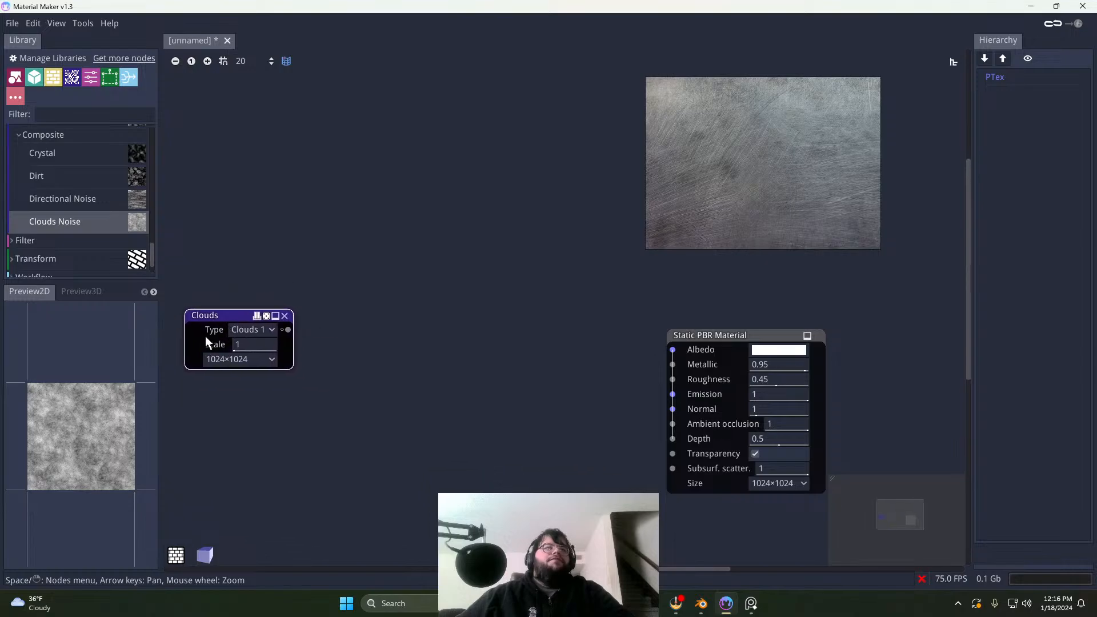
# Step: Try the Clouds 2 and Clouds 3 types on the Clouds node
pyautogui.click(246, 330)
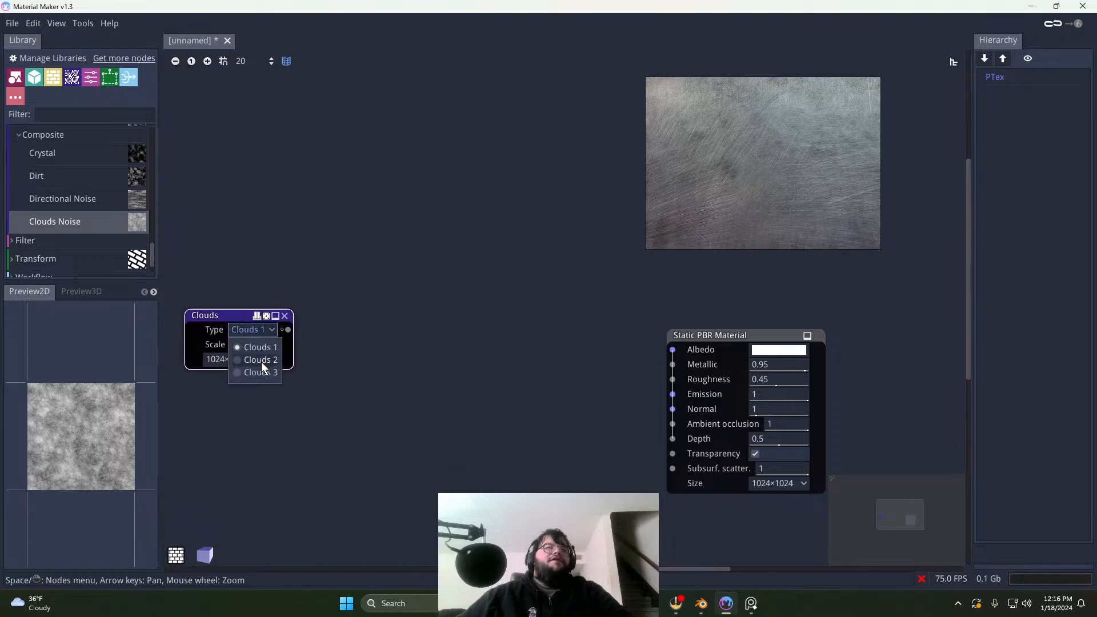
pyautogui.click(262, 361)
pyautogui.click(263, 332)
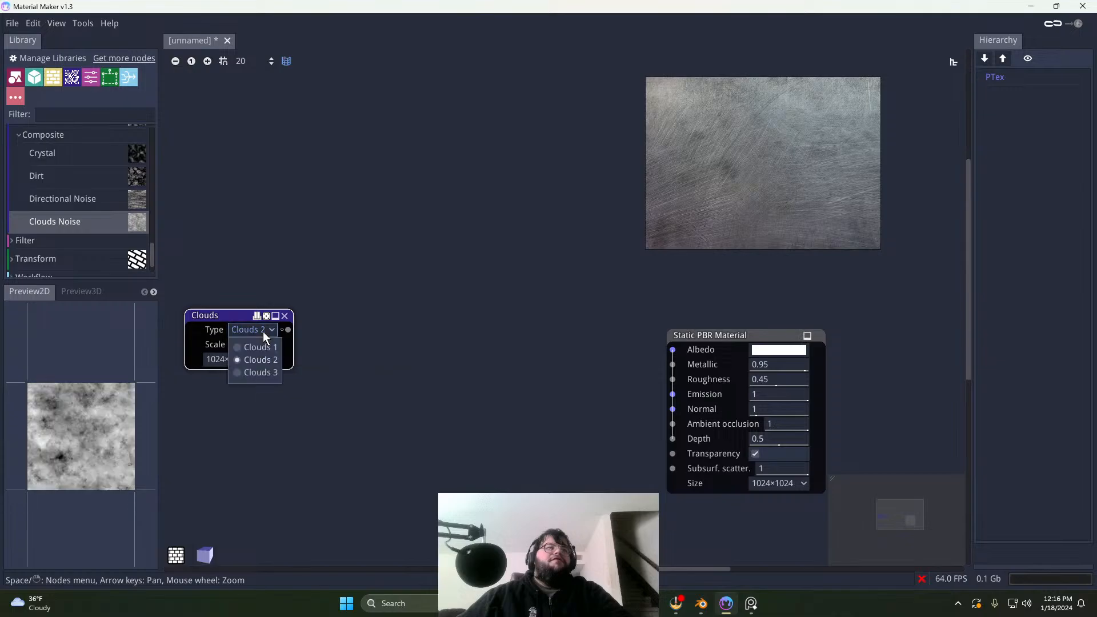
pyautogui.click(266, 374)
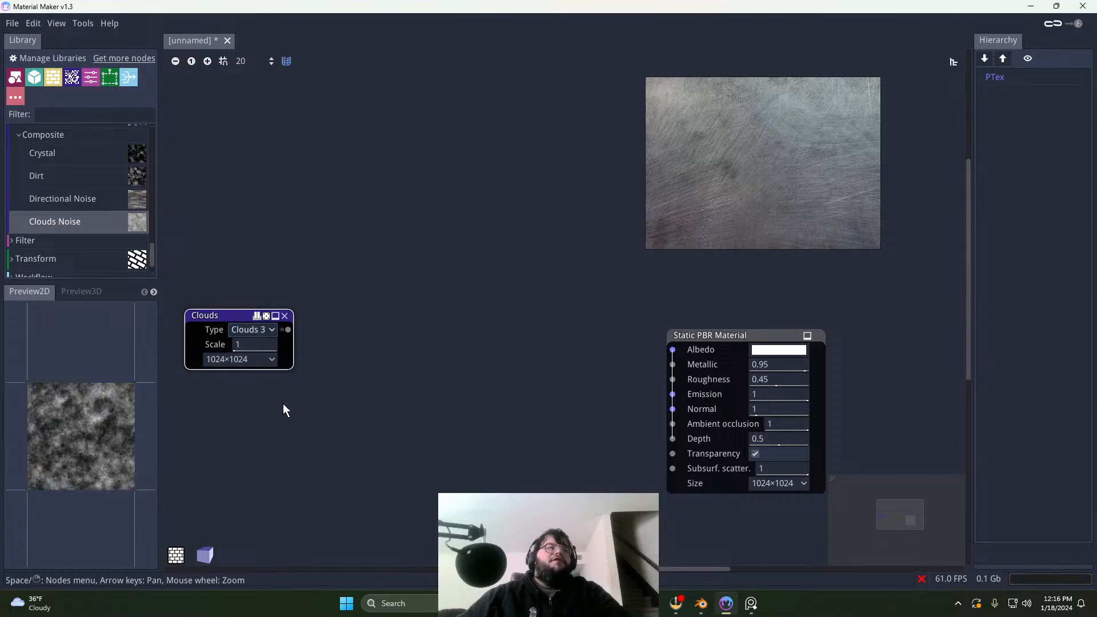
# Step: Try raising the Clouds node's Scale to 8 and return it to 1
pyautogui.click(244, 350)
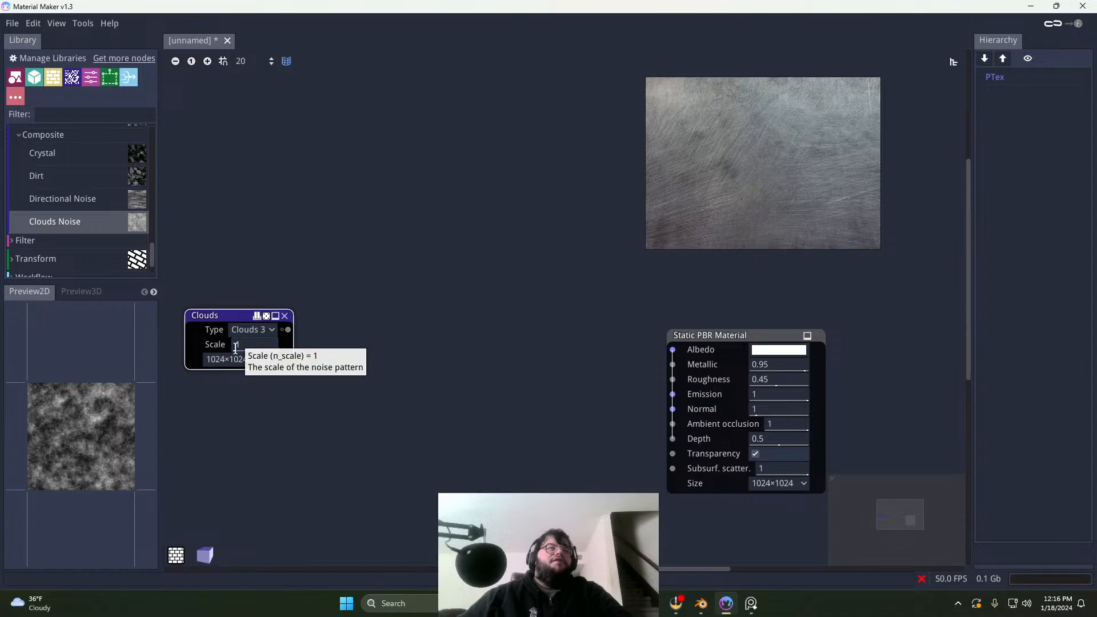
pyautogui.moveTo(235, 346); pyautogui.dragTo(399, 363)
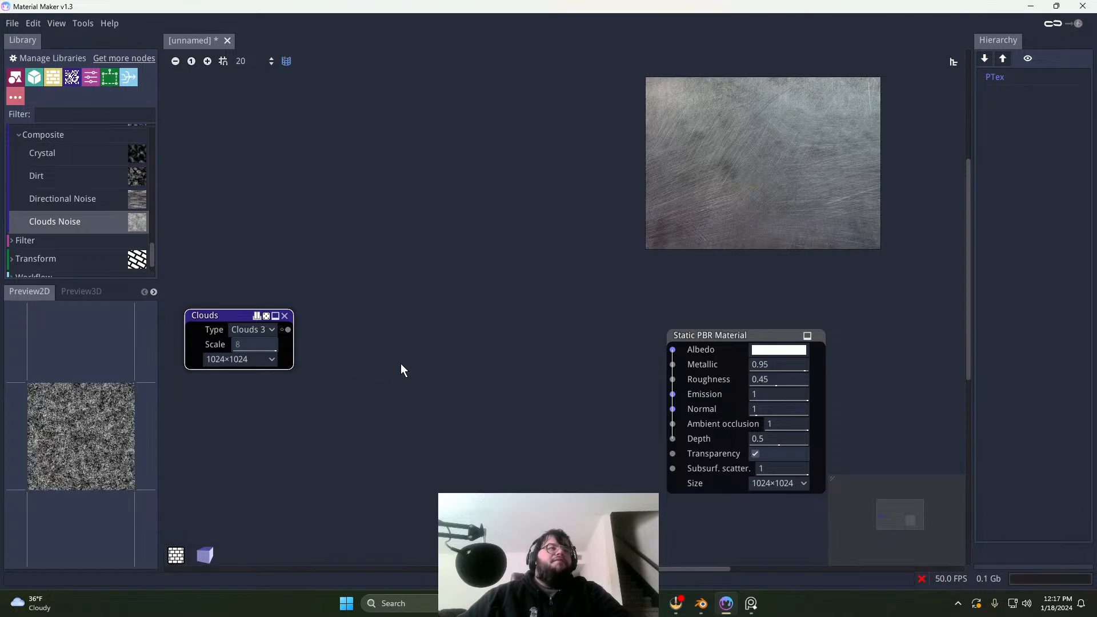
pyautogui.moveTo(295, 359); pyautogui.dragTo(273, 359)
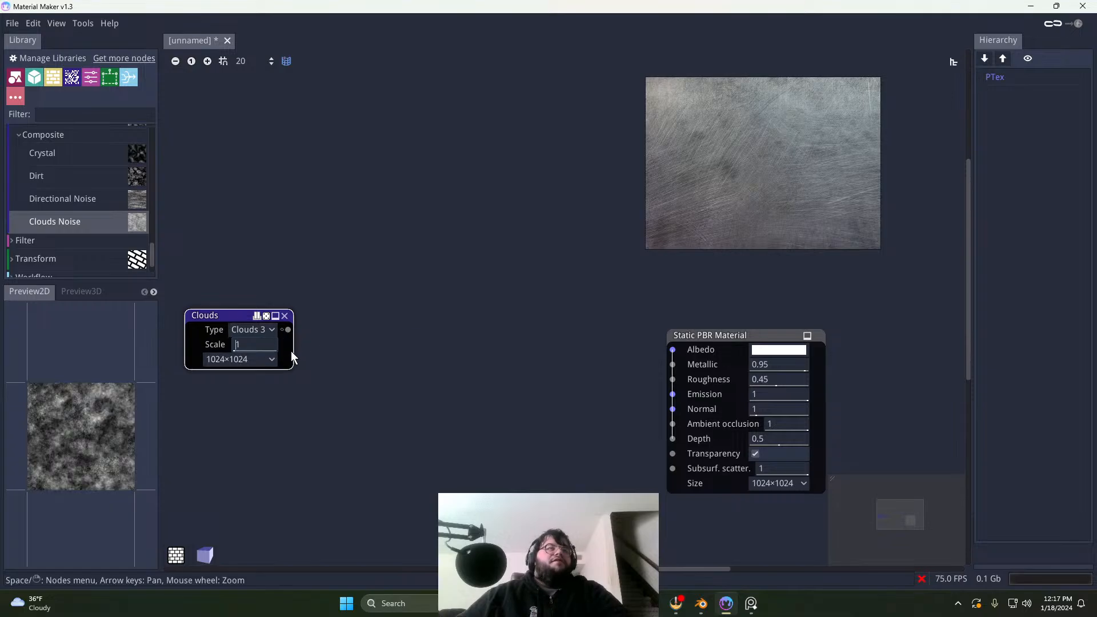
# Step: Compare the Clouds 1 type, settle on Clouds 2, and move the Clouds node higher in the graph
pyautogui.click(253, 329)
pyautogui.click(258, 348)
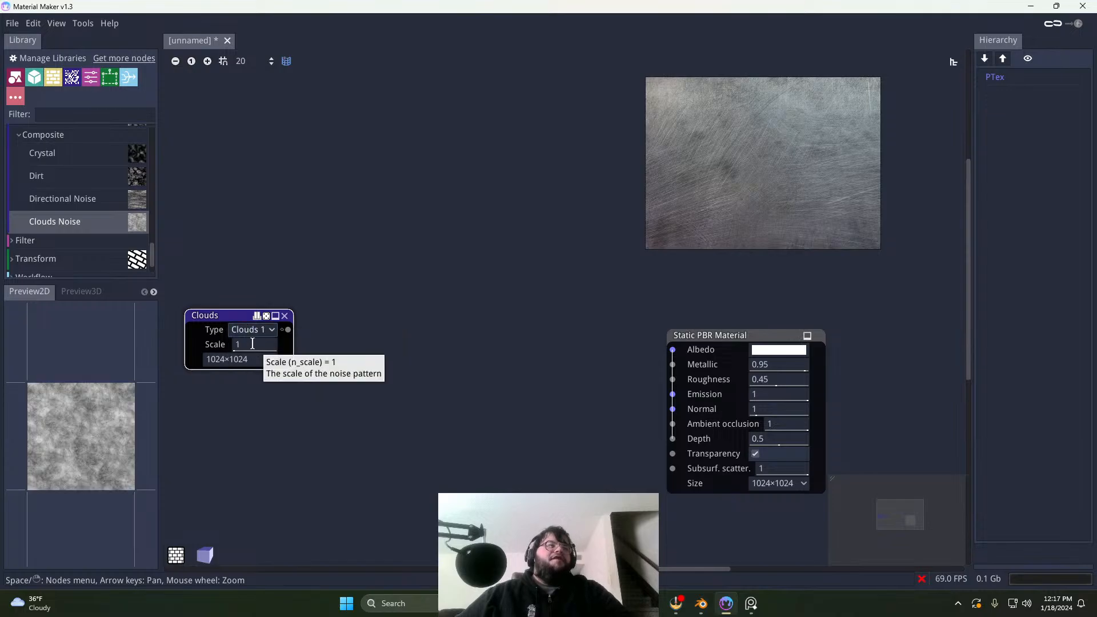
pyautogui.click(253, 331)
pyautogui.click(255, 360)
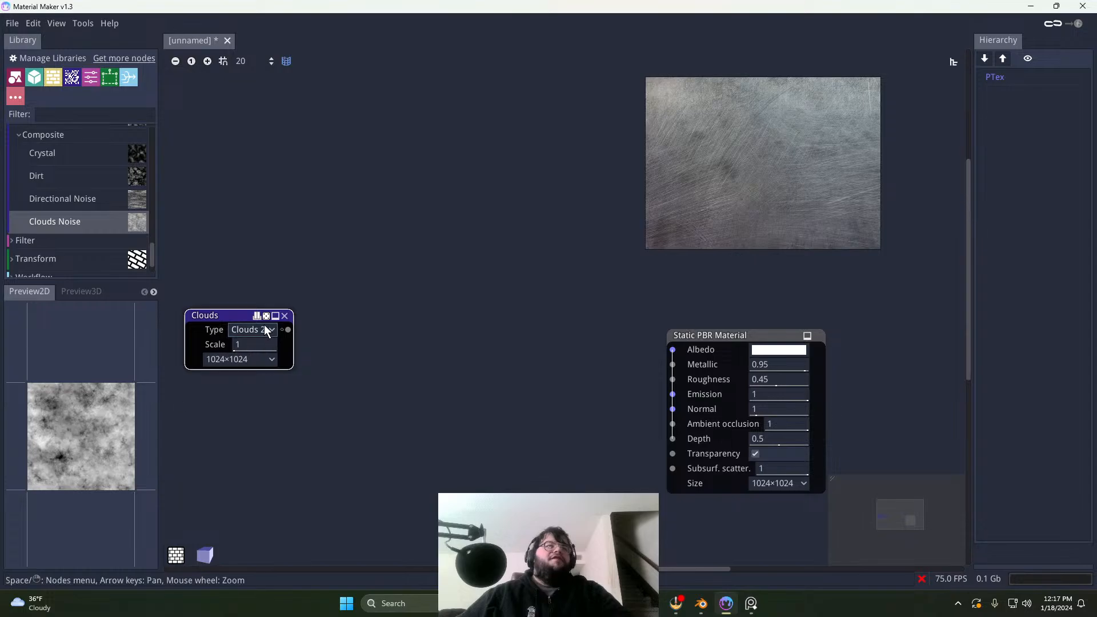
pyautogui.moveTo(237, 320); pyautogui.dragTo(268, 280)
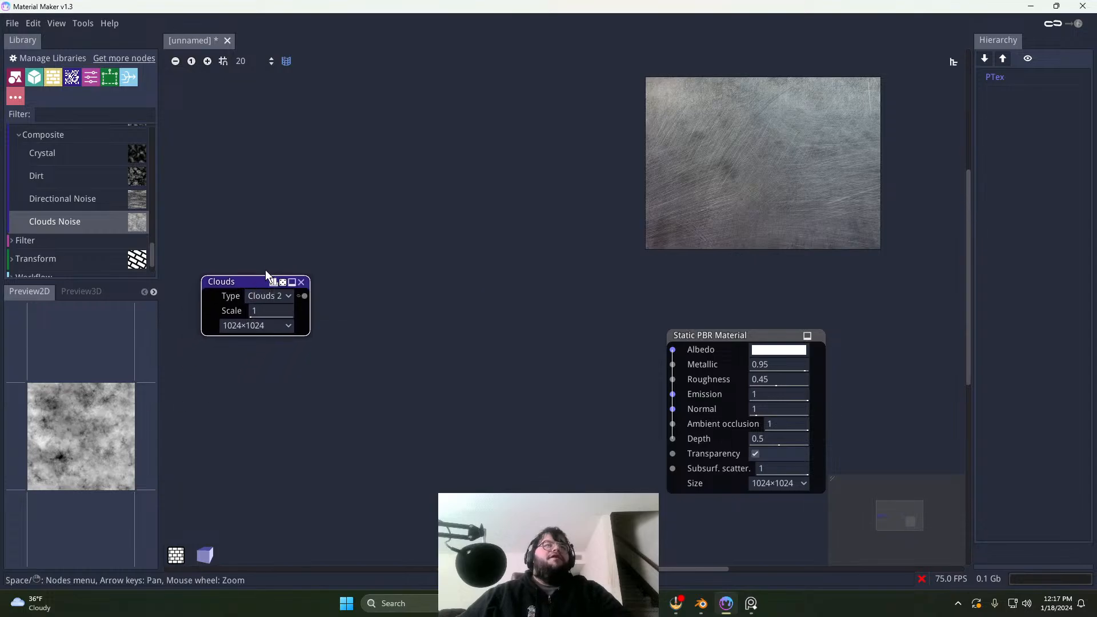
pyautogui.moveTo(245, 283); pyautogui.dragTo(228, 275)
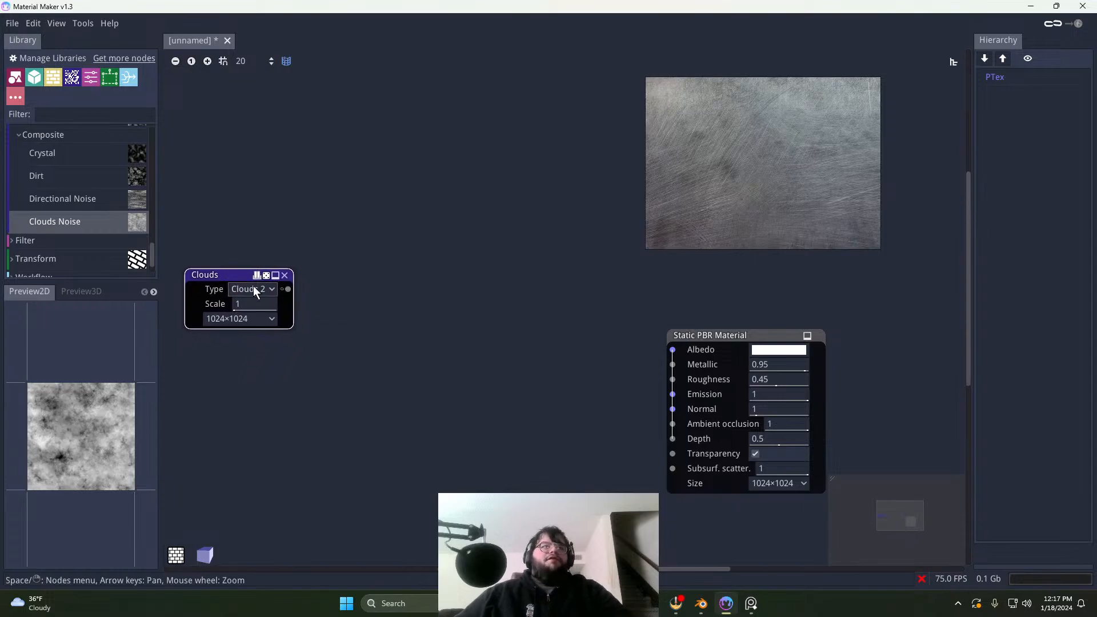
# Step: Search the nodes available for the Clouds output for "ble" and "mix", and close the list without adding any
pyautogui.moveTo(293, 290); pyautogui.dragTo(363, 341)
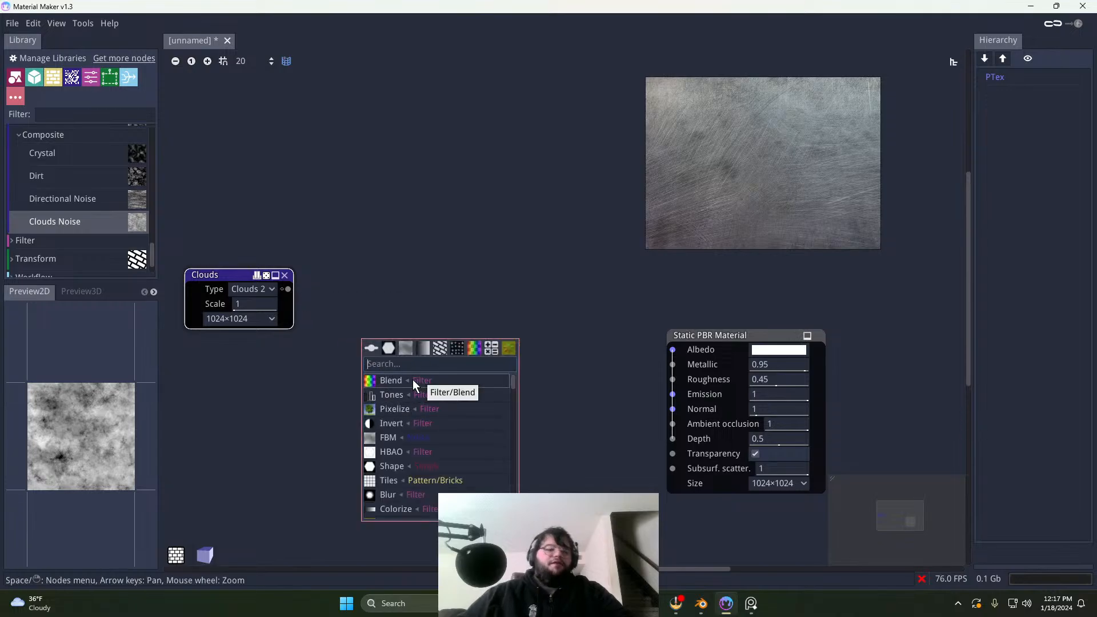
pyautogui.write('ble')
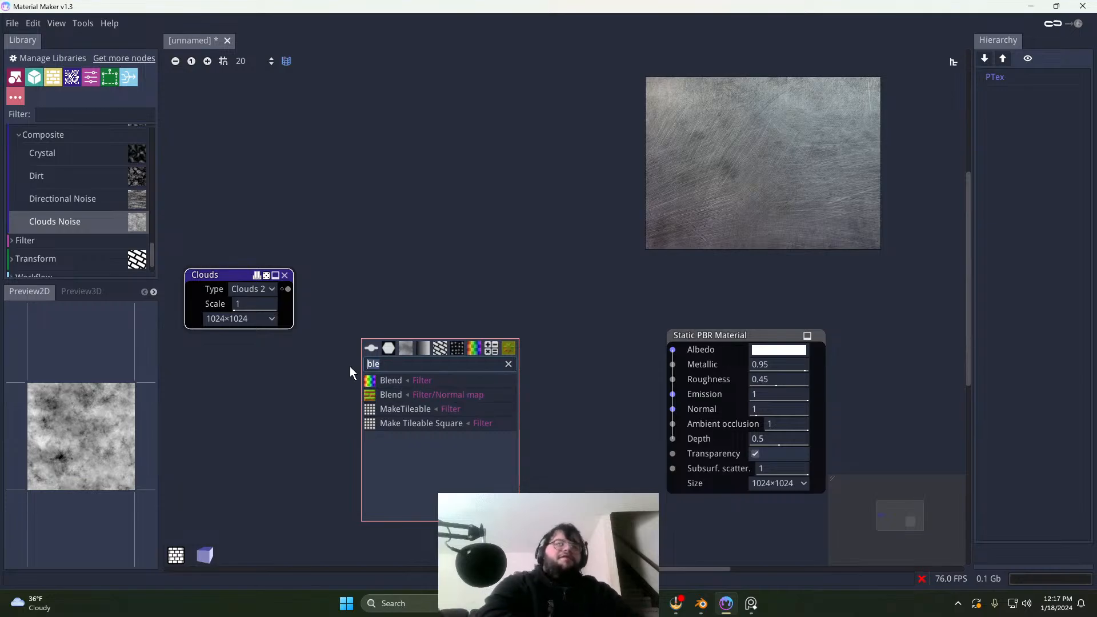
pyautogui.write('mix')
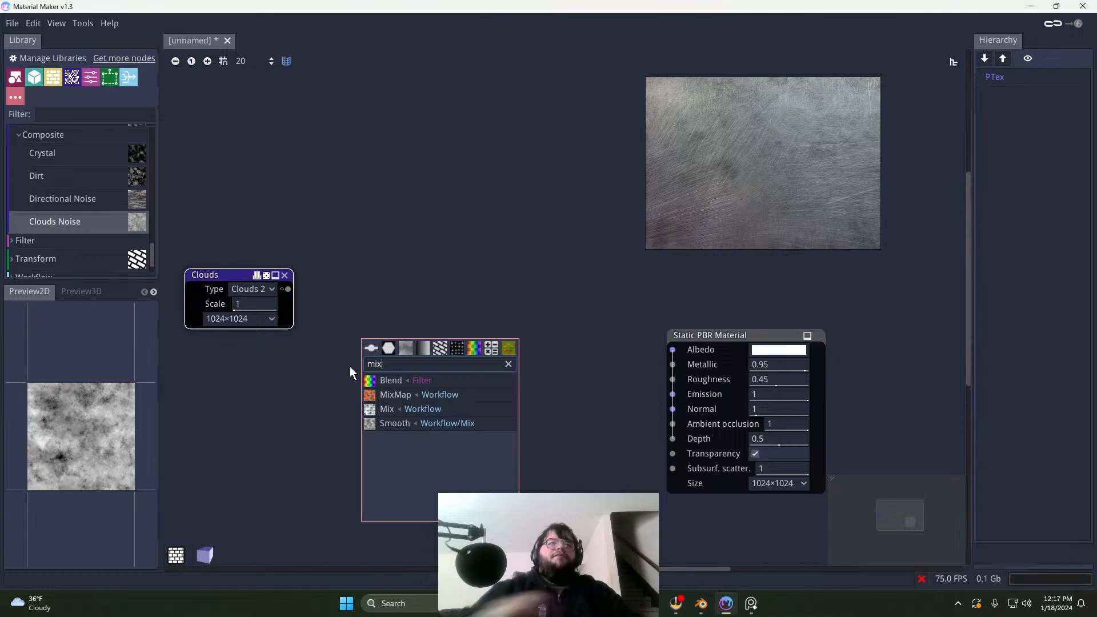
pyautogui.click(387, 409)
pyautogui.click(427, 325)
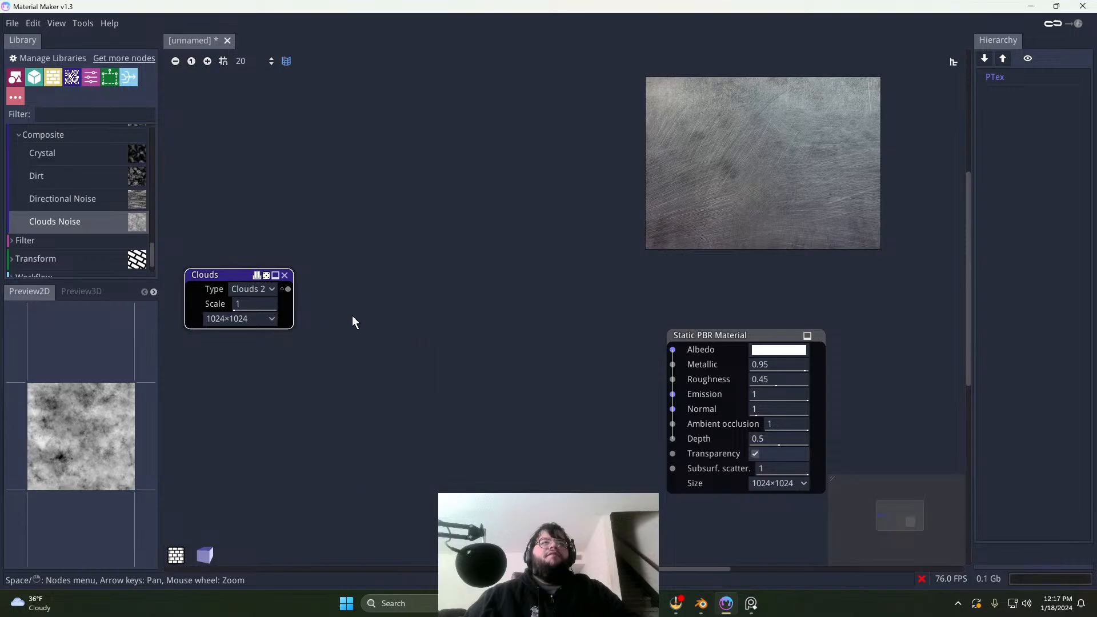
# Step: Browse the nodes compatible with the Clouds output and try a Combine node on it
pyautogui.moveTo(287, 289); pyautogui.dragTo(365, 315)
pyautogui.scroll(-5, 441, 370)
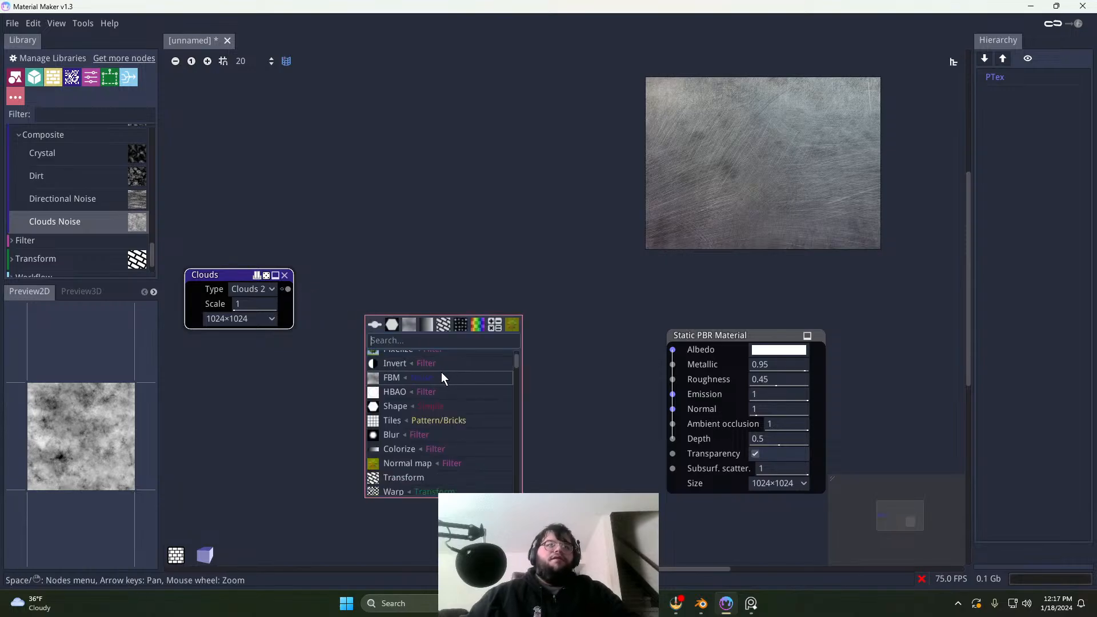
pyautogui.scroll(-5, 451, 376)
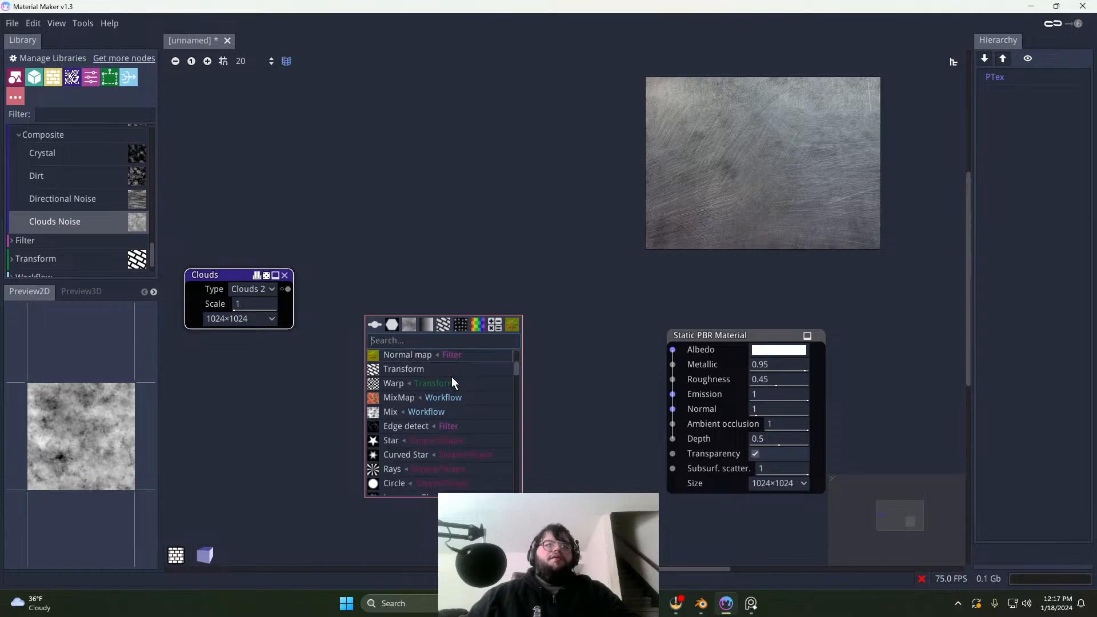
pyautogui.scroll(-5, 452, 376)
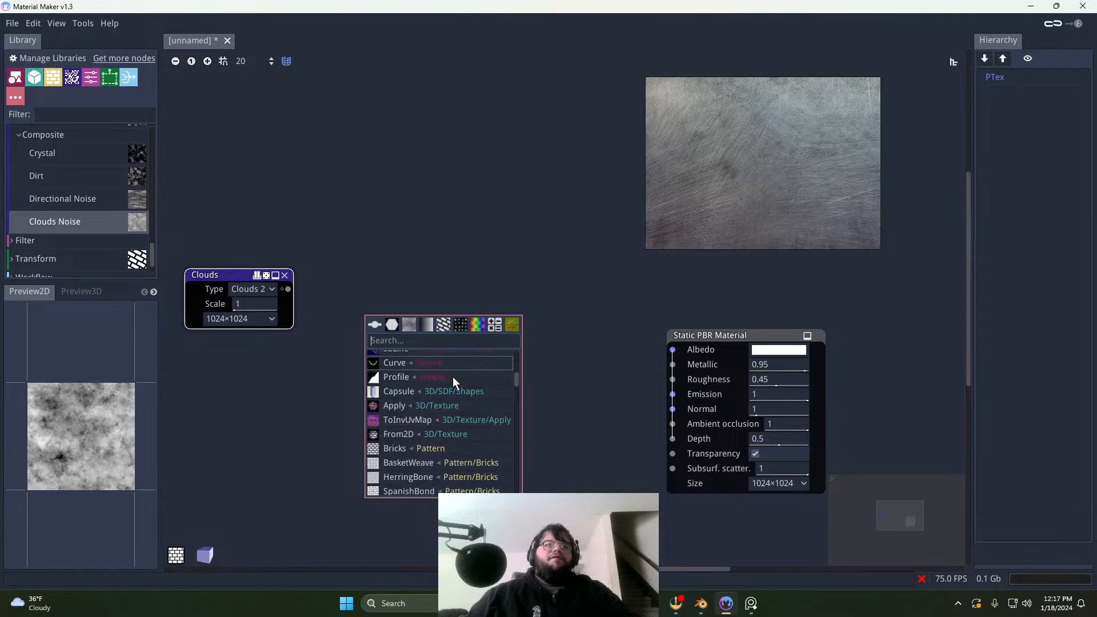
pyautogui.scroll(-5, 505, 408)
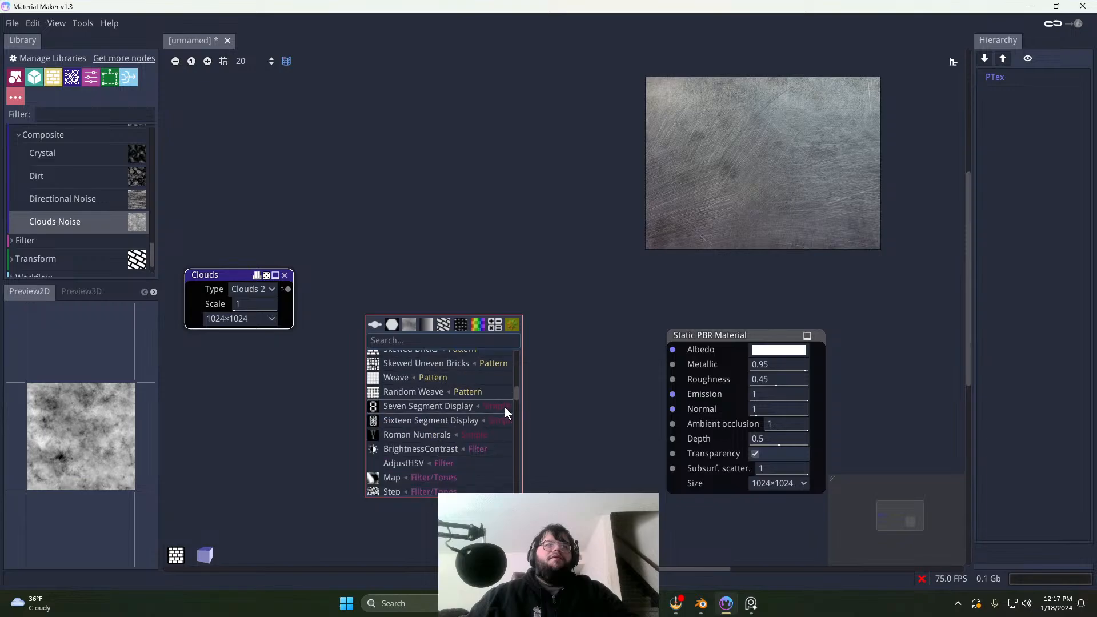
pyautogui.scroll(-2, 503, 409)
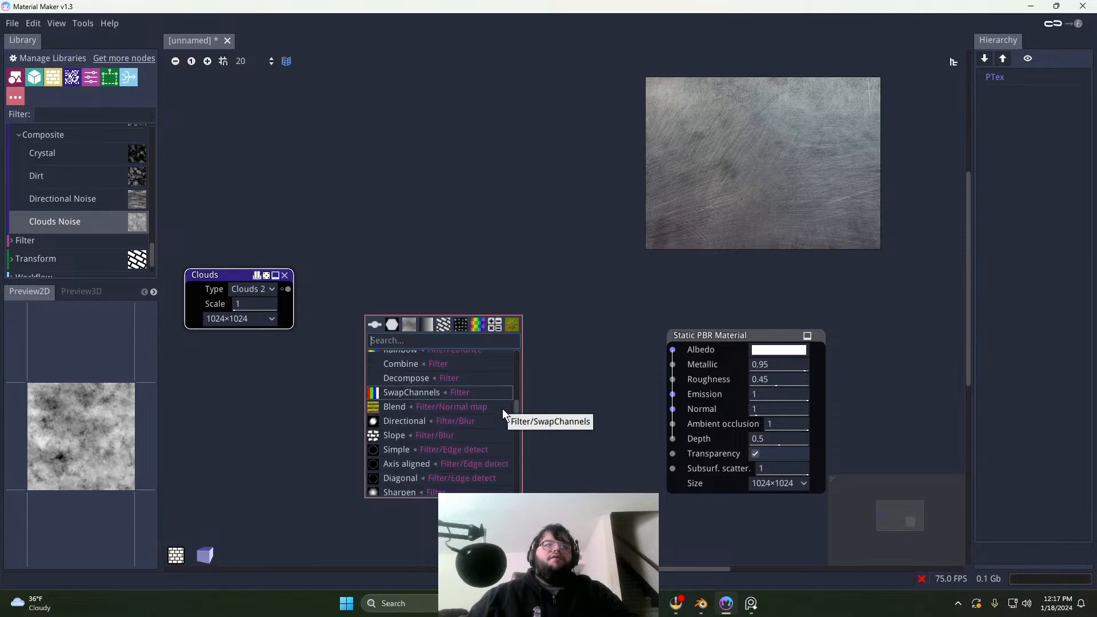
pyautogui.scroll(1, 495, 409)
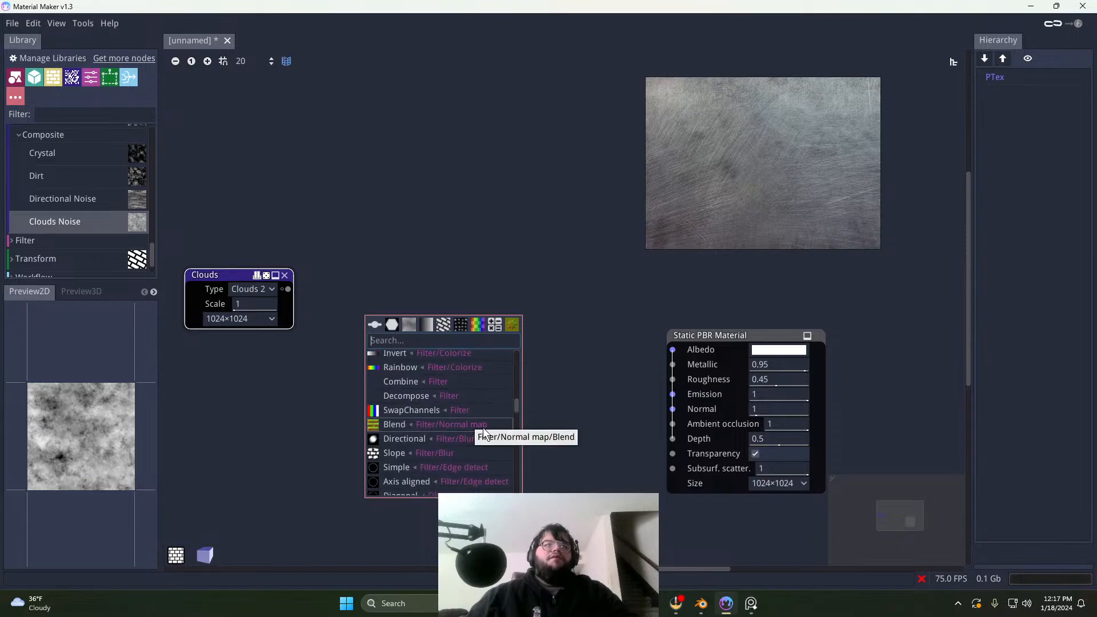
pyautogui.scroll(1, 496, 426)
pyautogui.scroll(-3, 496, 426)
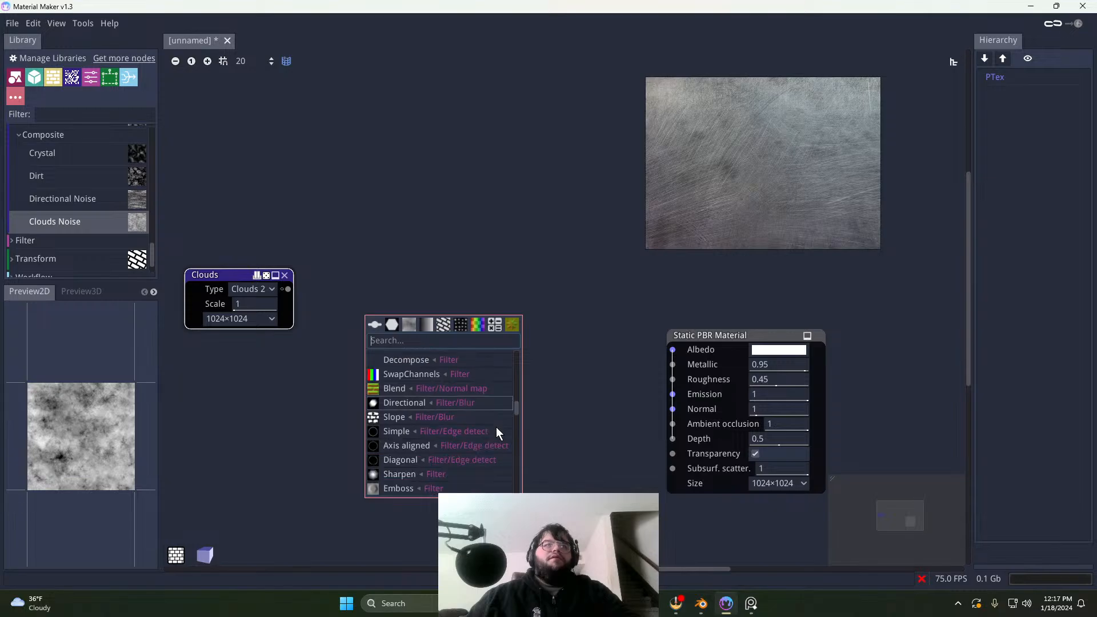
pyautogui.scroll(2, 496, 427)
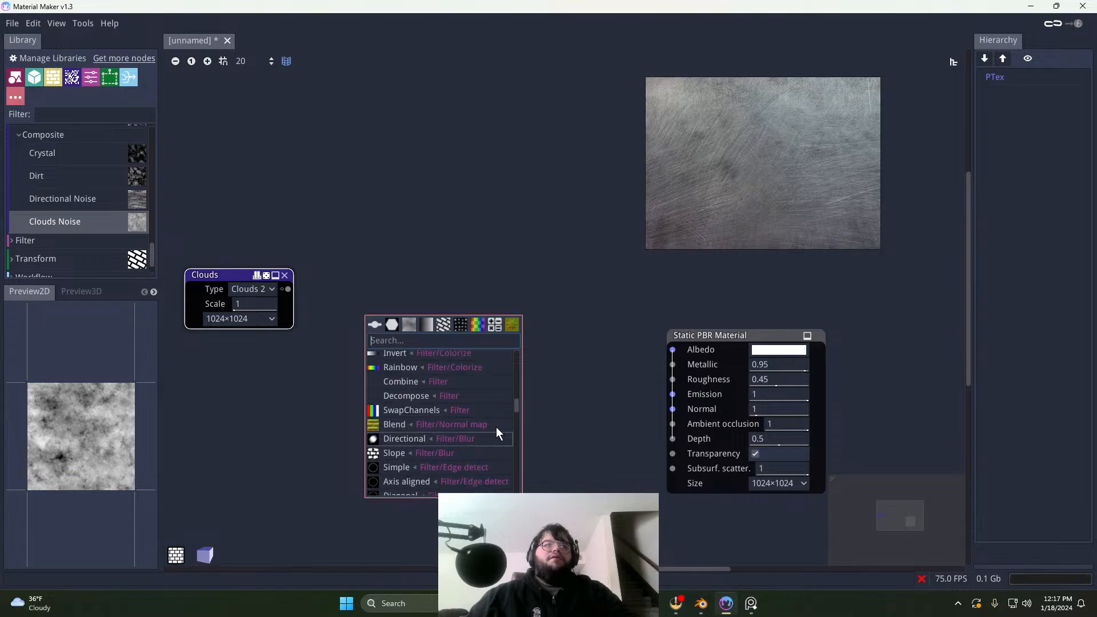
pyautogui.click(454, 384)
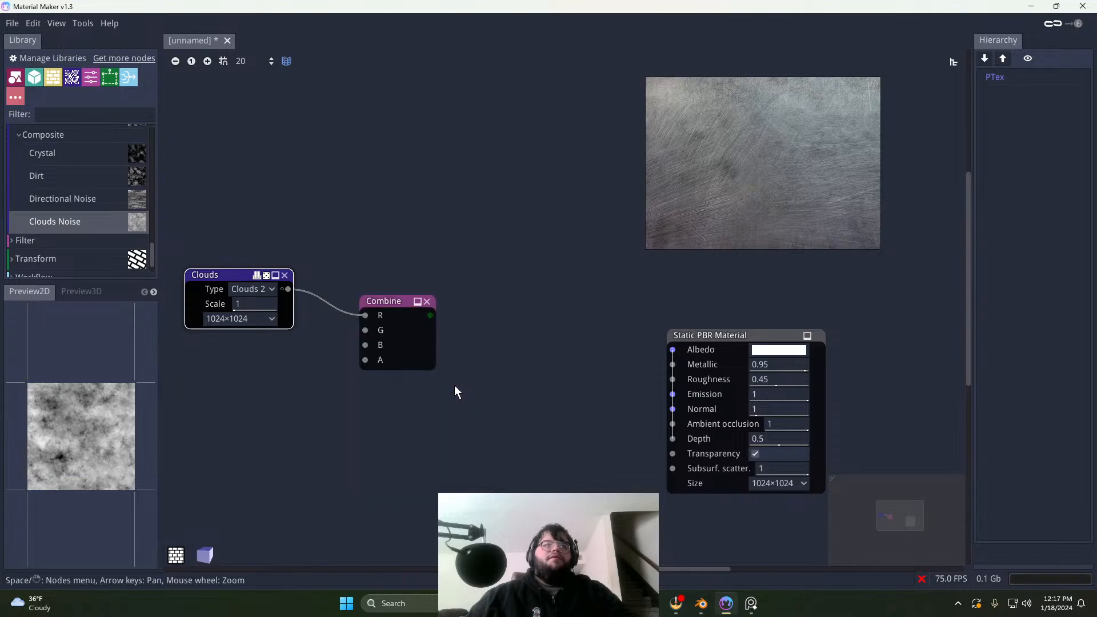
pyautogui.click(426, 302)
# Step: Search the nodes for the Clouds output for "mix" and try a Blend node fed by Clouds
pyautogui.moveTo(288, 288); pyautogui.dragTo(408, 319)
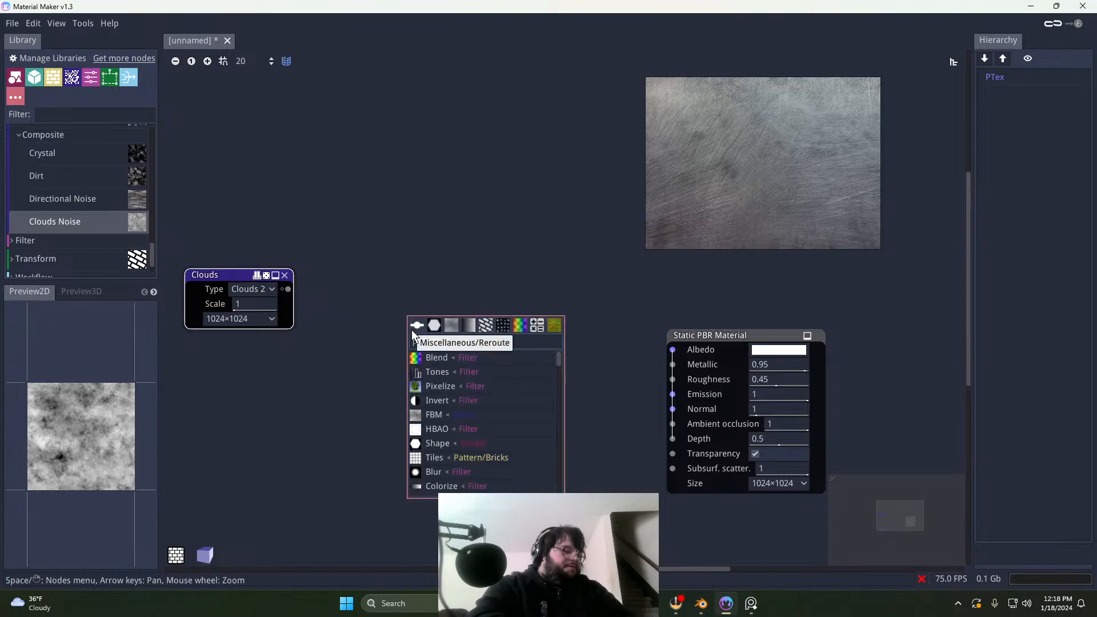
pyautogui.write('mix')
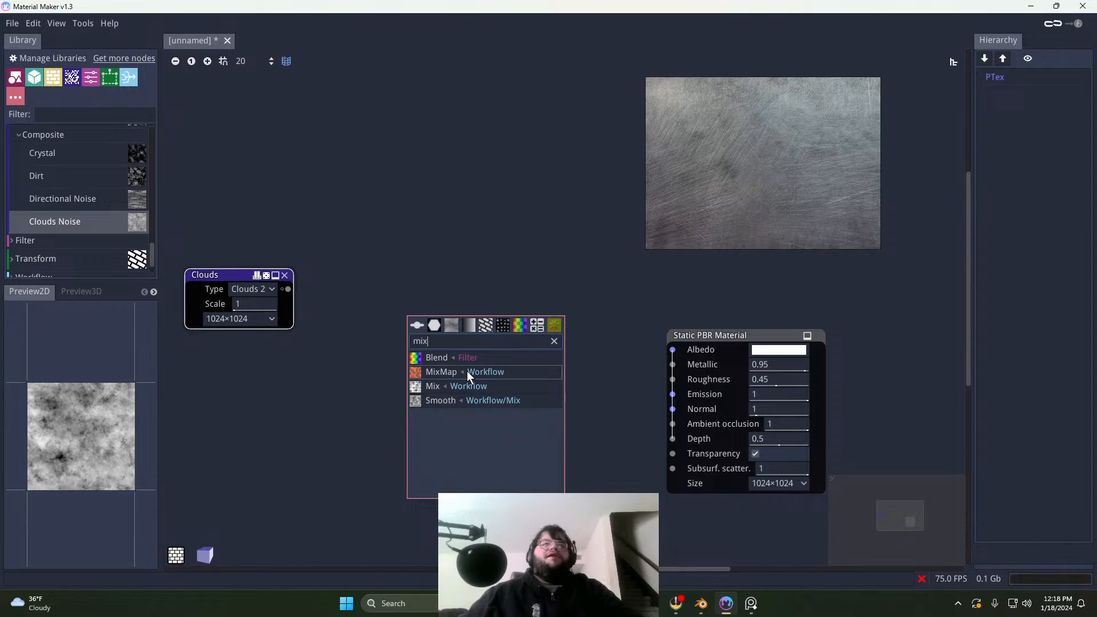
pyautogui.click(485, 357)
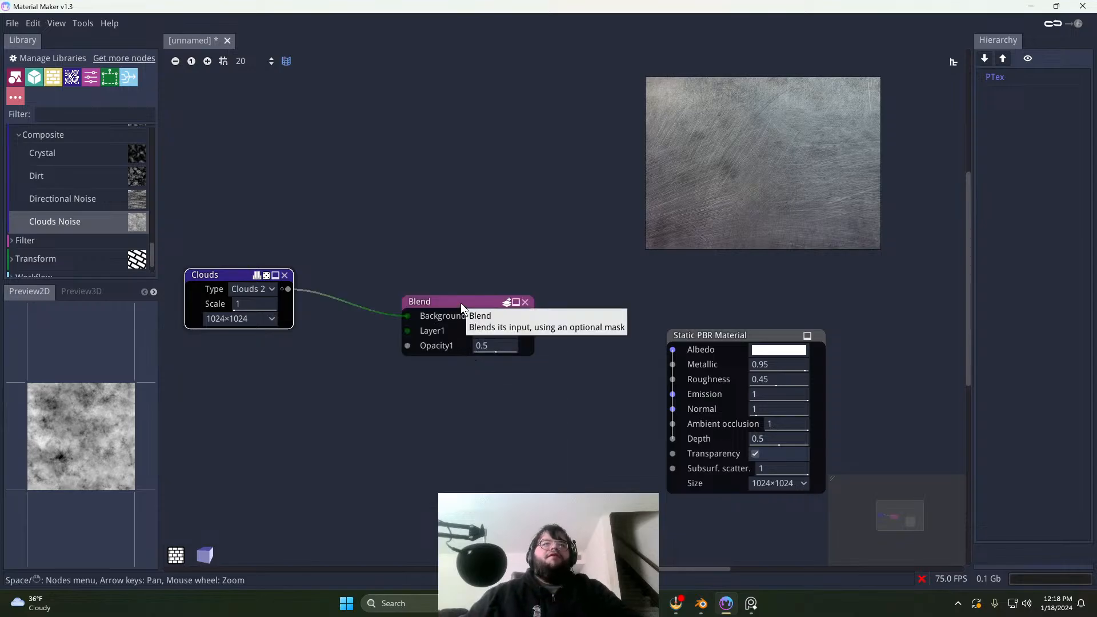
pyautogui.moveTo(461, 303); pyautogui.dragTo(491, 313)
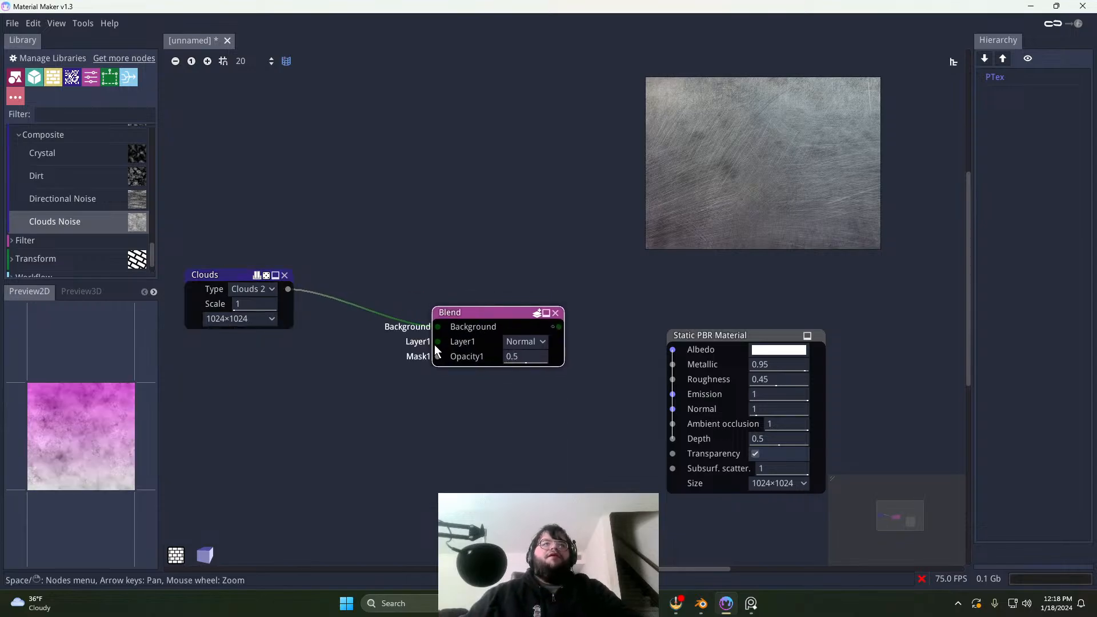
pyautogui.click(481, 315)
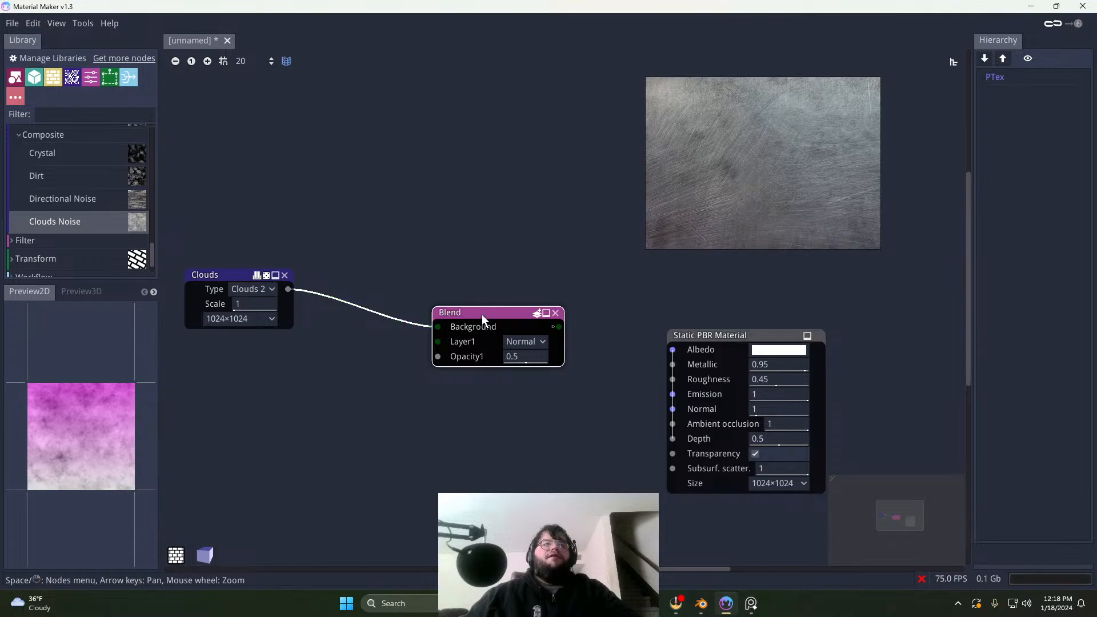
pyautogui.click(555, 313)
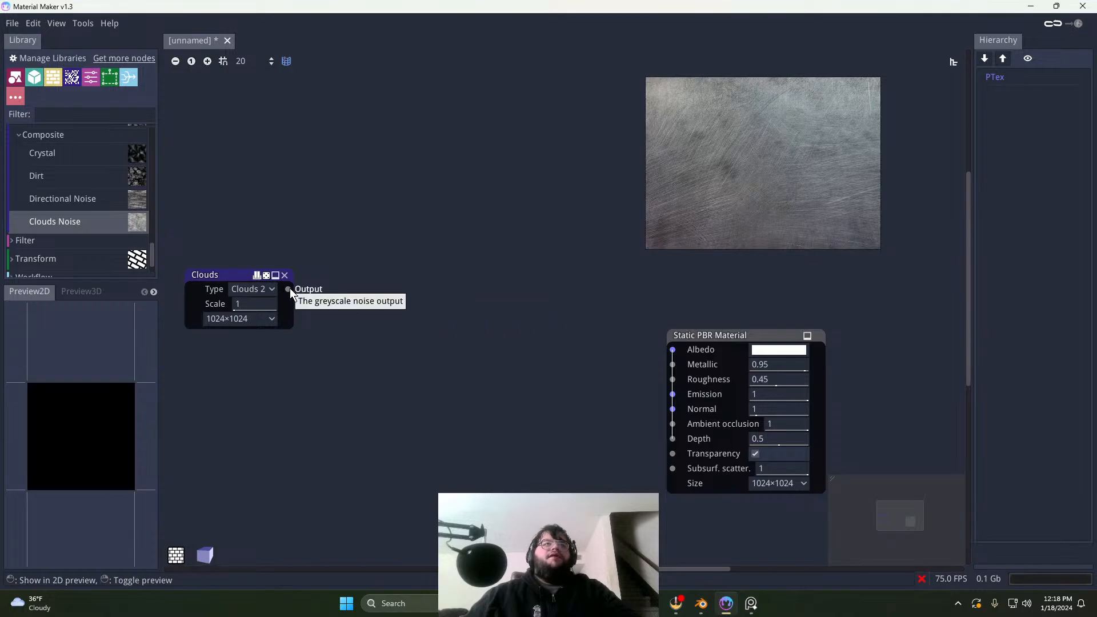
# Step: Add a Blend node with the Clouds output as its Background and set its Opacity1 to 0.51
pyautogui.moveTo(288, 288); pyautogui.dragTo(424, 312)
pyautogui.click(453, 350)
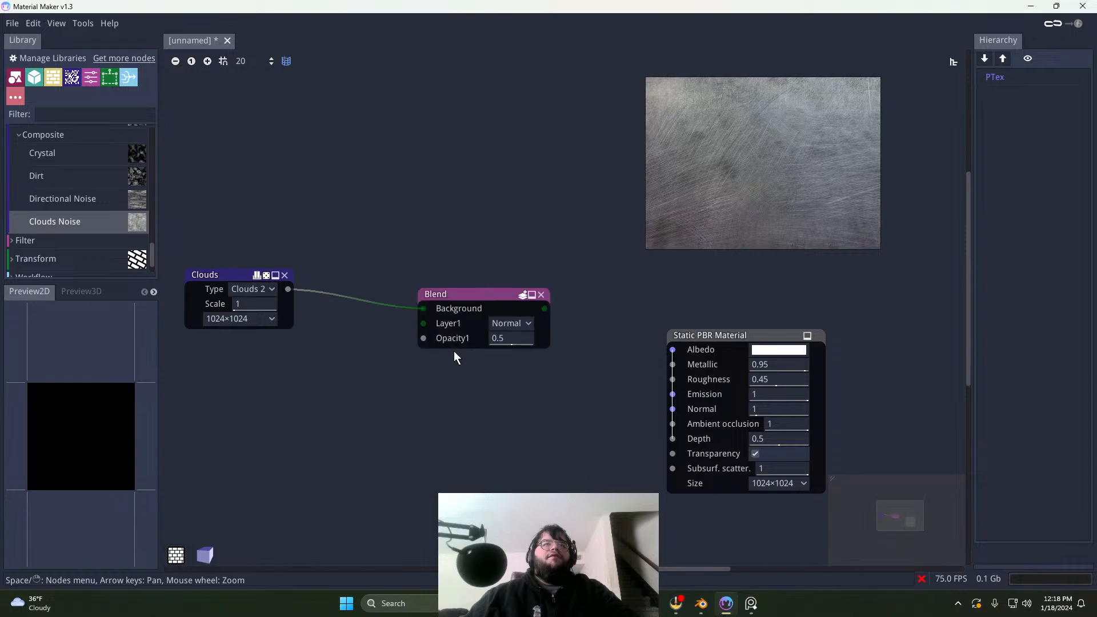
pyautogui.click(519, 323)
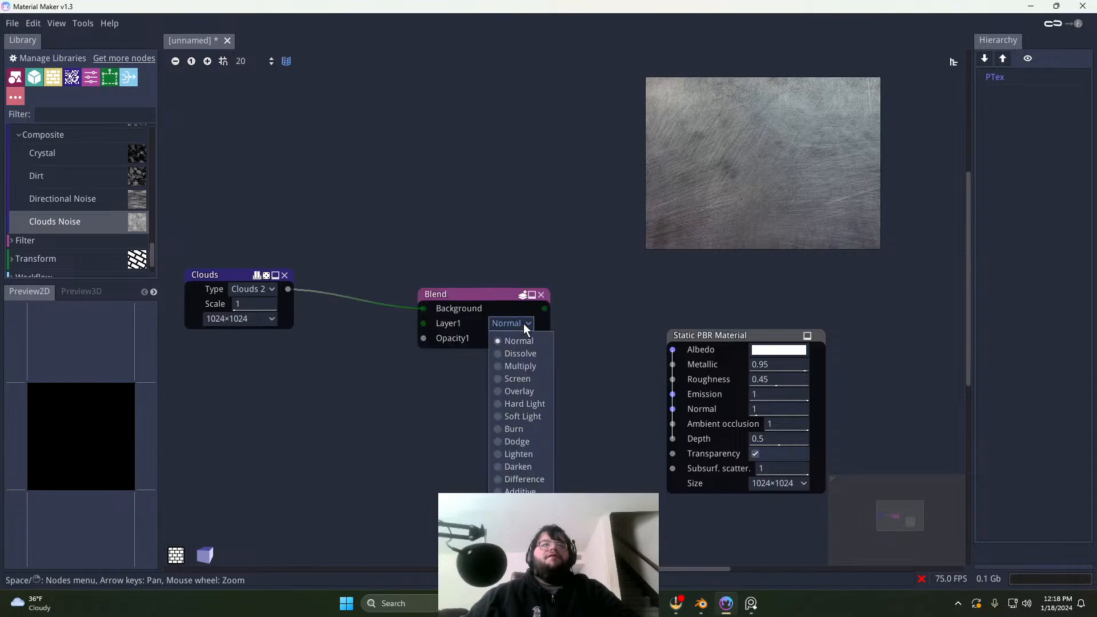
pyautogui.click(523, 323)
pyautogui.click(520, 323)
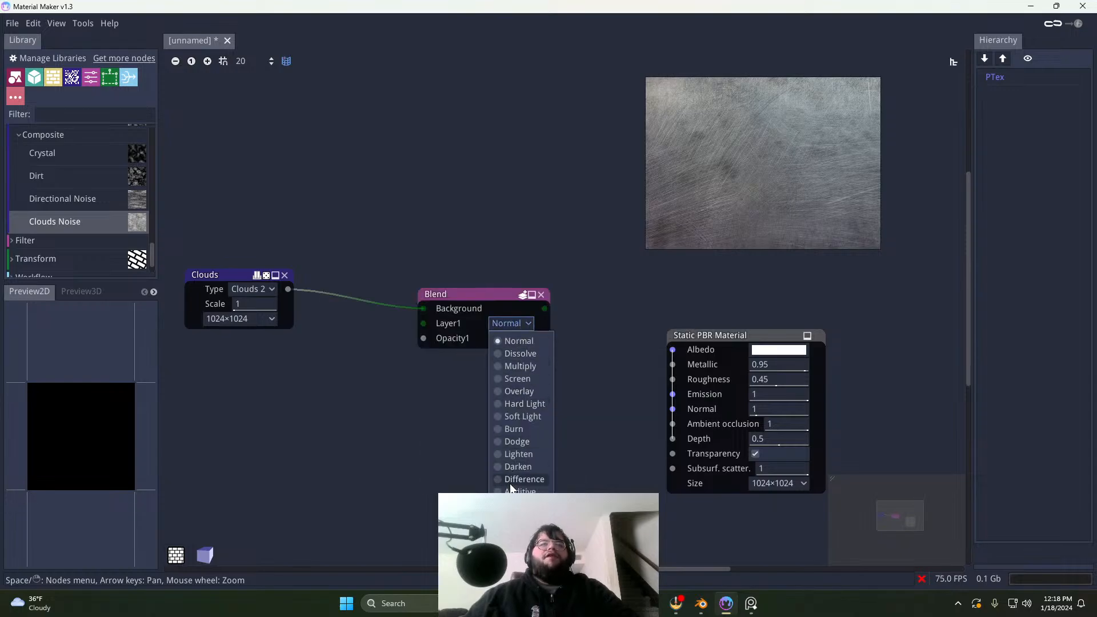
pyautogui.click(506, 323)
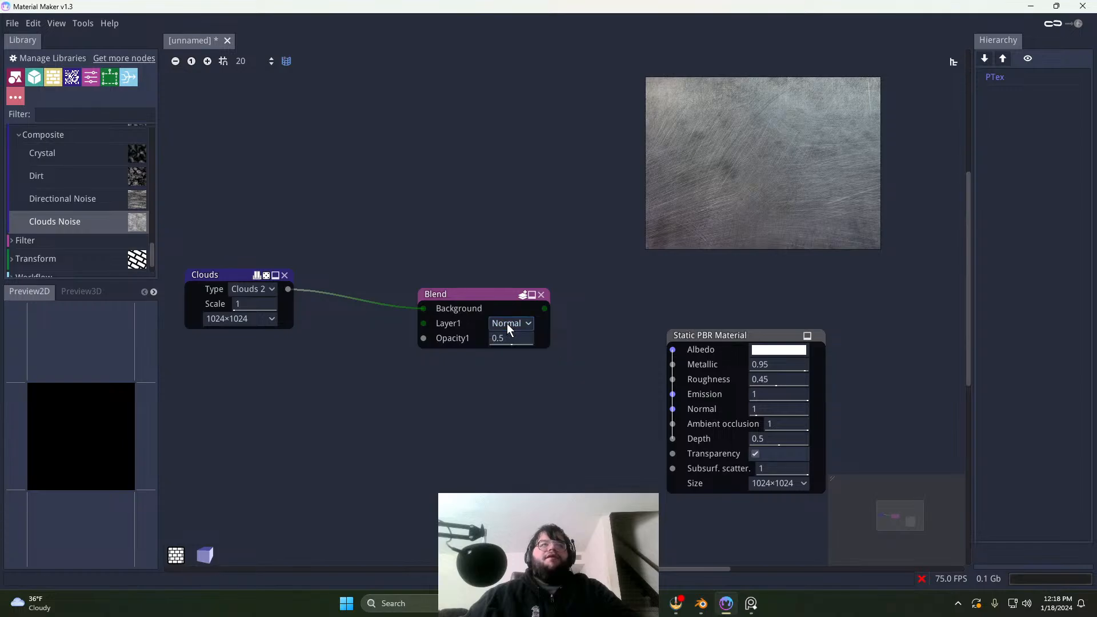
pyautogui.click(486, 297)
pyautogui.moveTo(513, 344)
pyautogui.mouseDown()
pyautogui.moveTo(539, 345)
pyautogui.moveTo(527, 345)
pyautogui.mouseUp()
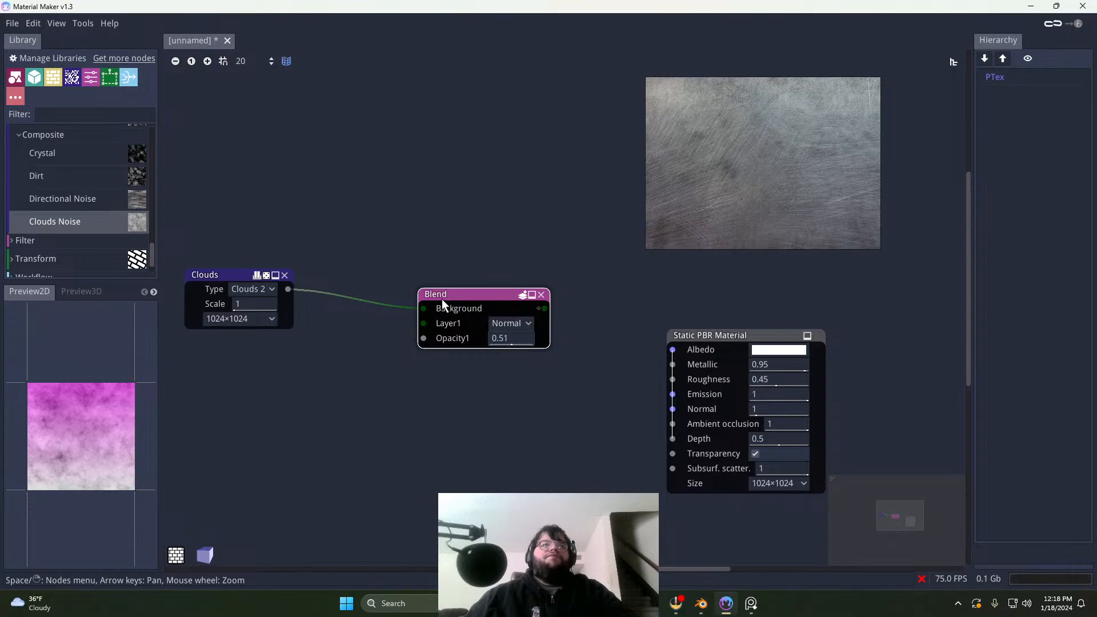
# Step: Spread out the graph, moving the Clouds node away from the material and the Blend node below and to the right of Clouds
pyautogui.moveTo(442, 296); pyautogui.dragTo(386, 285)
pyautogui.moveTo(301, 348); pyautogui.dragTo(378, 370, button='middle')
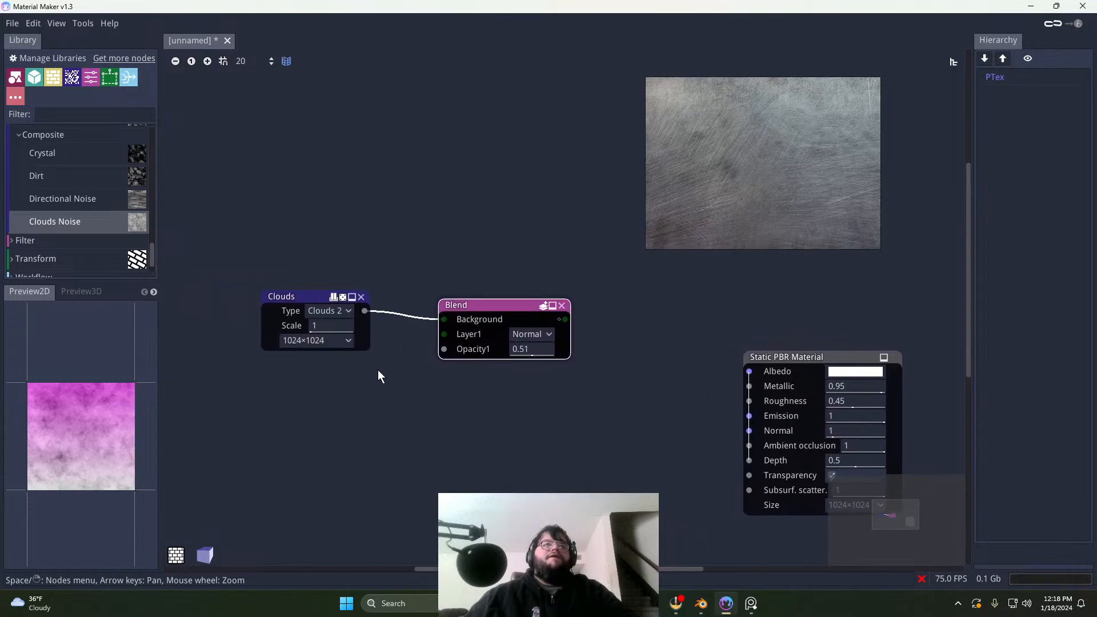
pyautogui.moveTo(270, 261); pyautogui.dragTo(508, 362)
pyautogui.moveTo(474, 307)
pyautogui.mouseDown()
pyautogui.moveTo(368, 296)
pyautogui.moveTo(406, 293)
pyautogui.mouseUp()
pyautogui.moveTo(232, 284)
pyautogui.mouseDown()
pyautogui.moveTo(230, 258)
pyautogui.moveTo(233, 270)
pyautogui.mouseUp()
pyautogui.click(331, 423)
pyautogui.moveTo(431, 280); pyautogui.dragTo(440, 340)
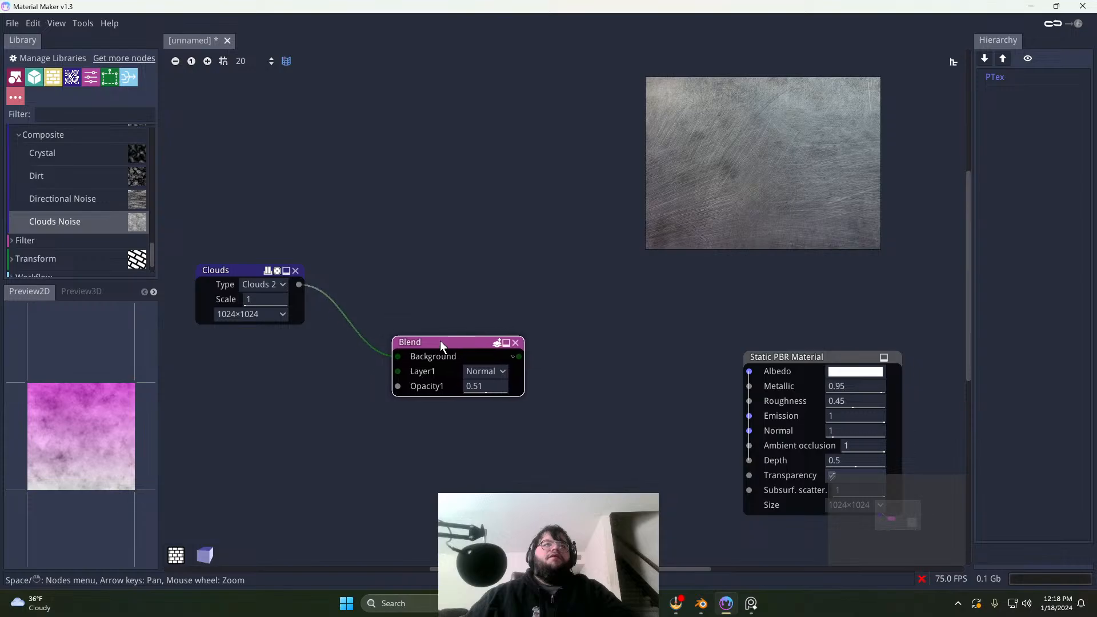
pyautogui.click(351, 303)
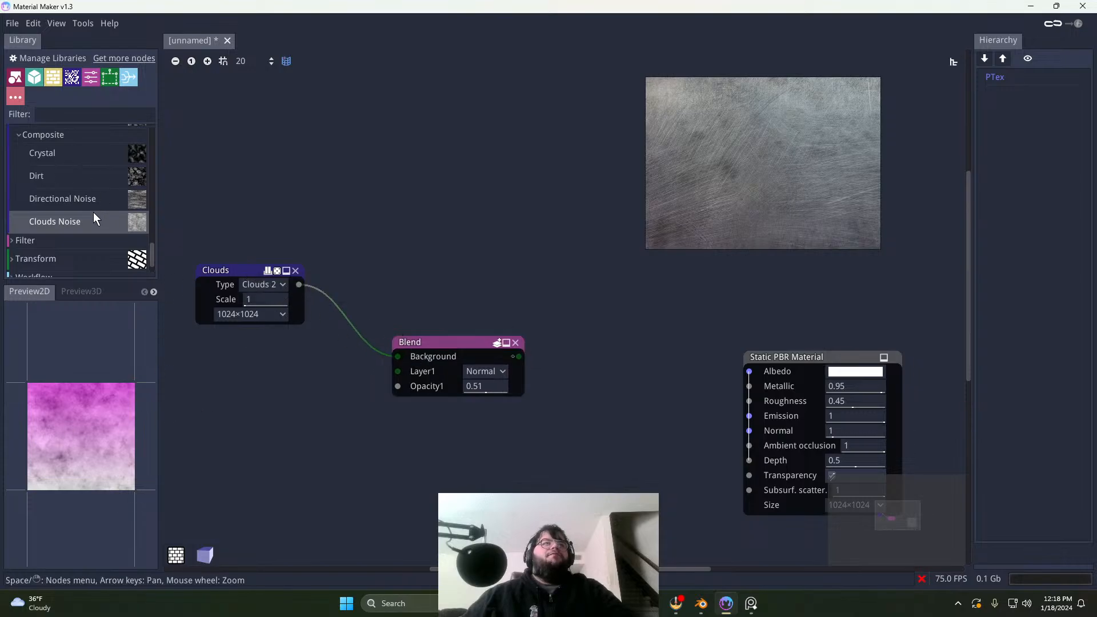
# Step: Move the Blend node beneath Clouds and connect the Clouds output to the Static PBR Material's Metallic input
pyautogui.scroll(1, 76, 233)
pyautogui.scroll(1, 104, 230)
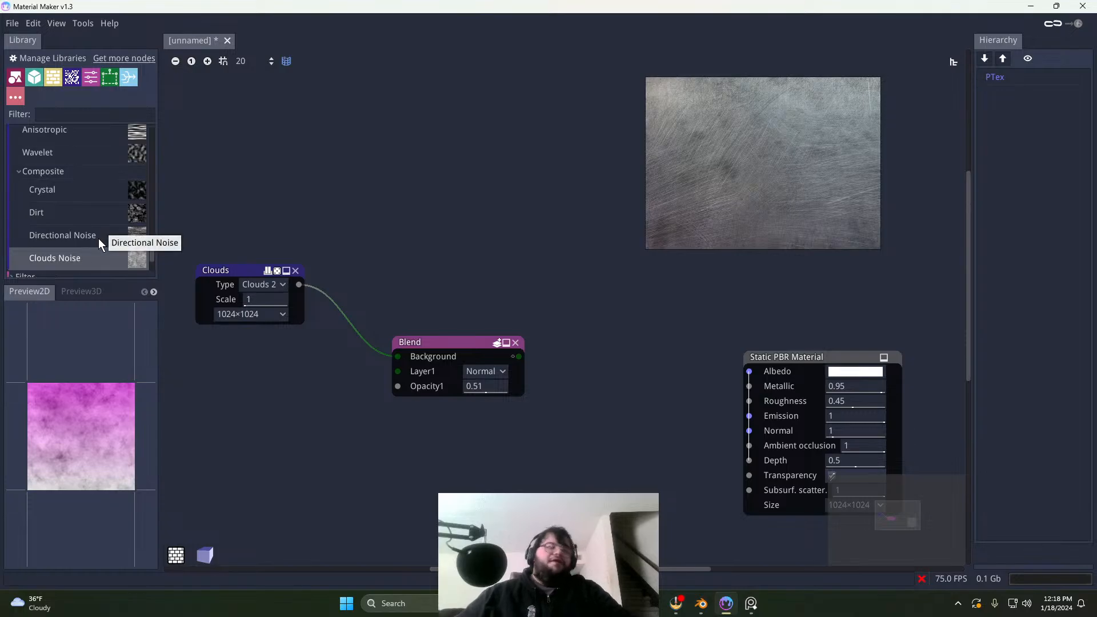
pyautogui.moveTo(431, 341)
pyautogui.mouseDown()
pyautogui.moveTo(460, 338)
pyautogui.moveTo(436, 359)
pyautogui.mouseUp()
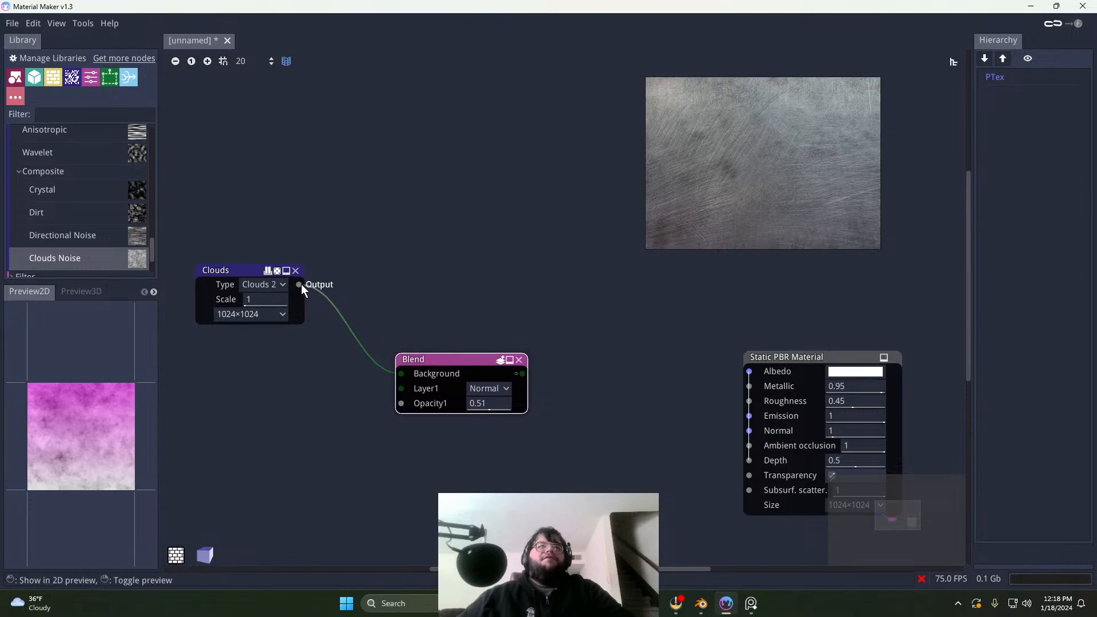
pyautogui.moveTo(450, 361); pyautogui.dragTo(330, 393)
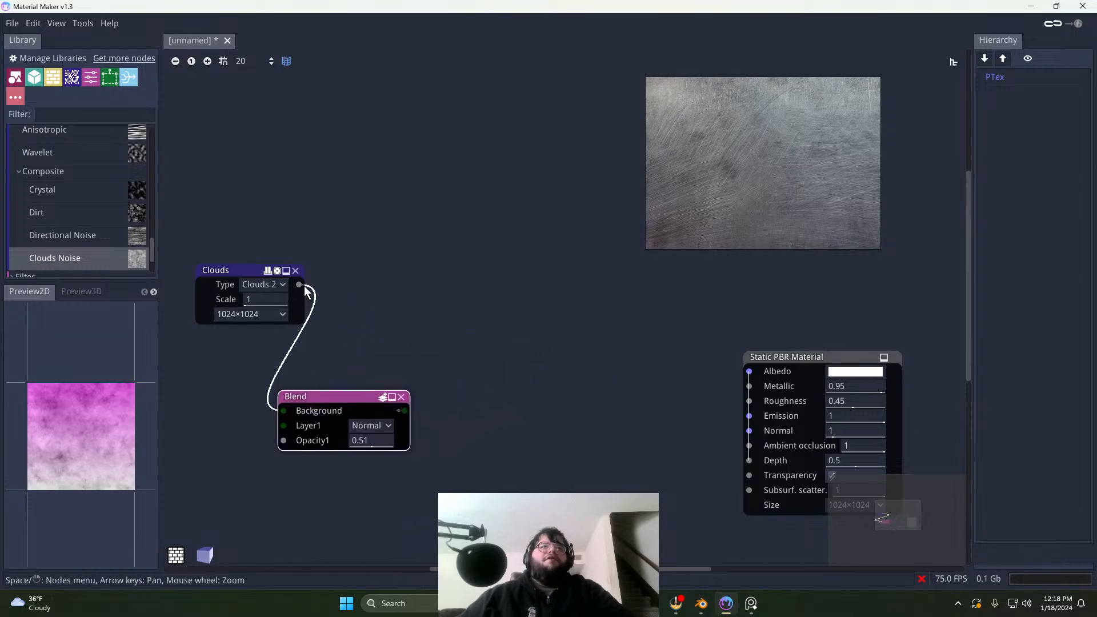
pyautogui.moveTo(300, 284); pyautogui.dragTo(745, 393)
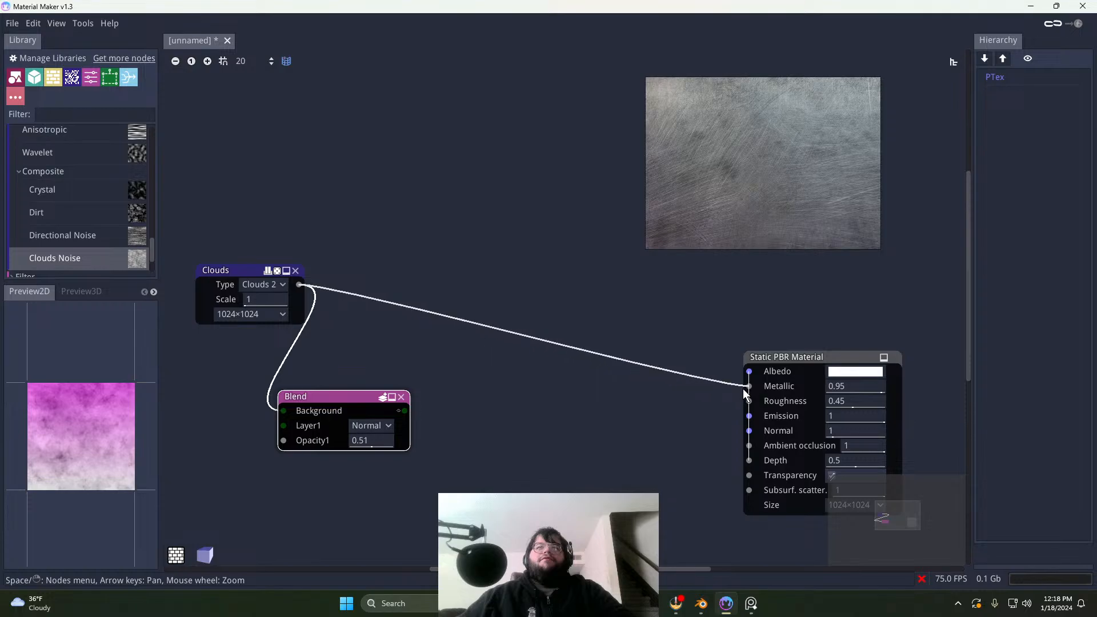
# Step: Inspect the metallic effect of the clouds on the sphere in the 3D preview, up close and from several angles
pyautogui.click(96, 293)
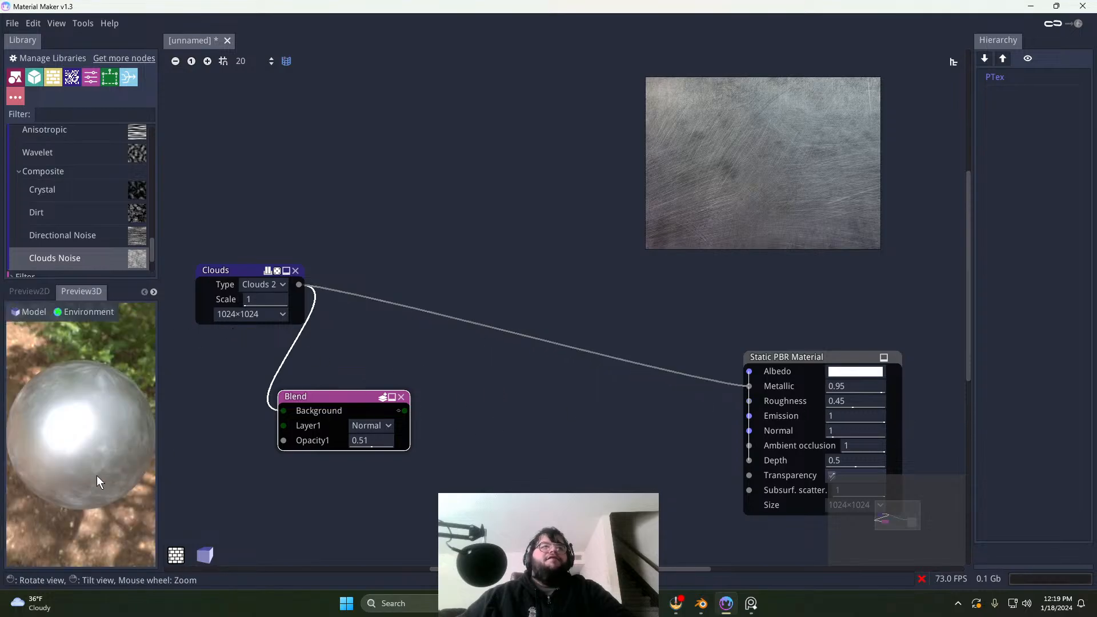
pyautogui.moveTo(126, 464); pyautogui.dragTo(103, 485)
pyautogui.scroll(3, 126, 477)
pyautogui.scroll(4, 125, 475)
pyautogui.scroll(-3, 112, 472)
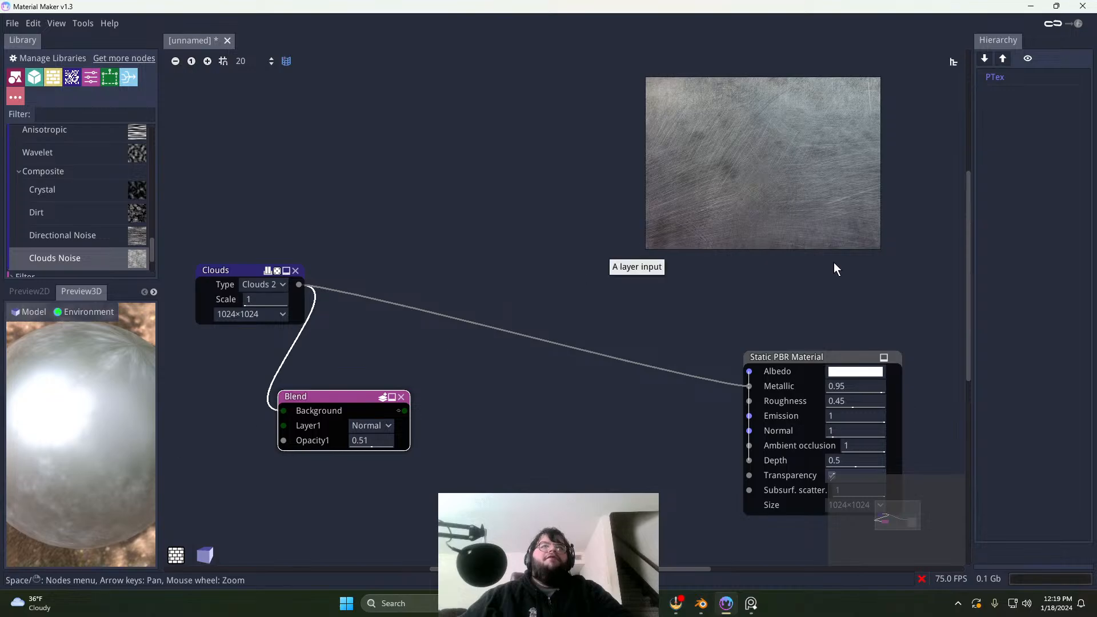
pyautogui.moveTo(111, 422); pyautogui.dragTo(155, 441)
pyautogui.scroll(-3, 118, 454)
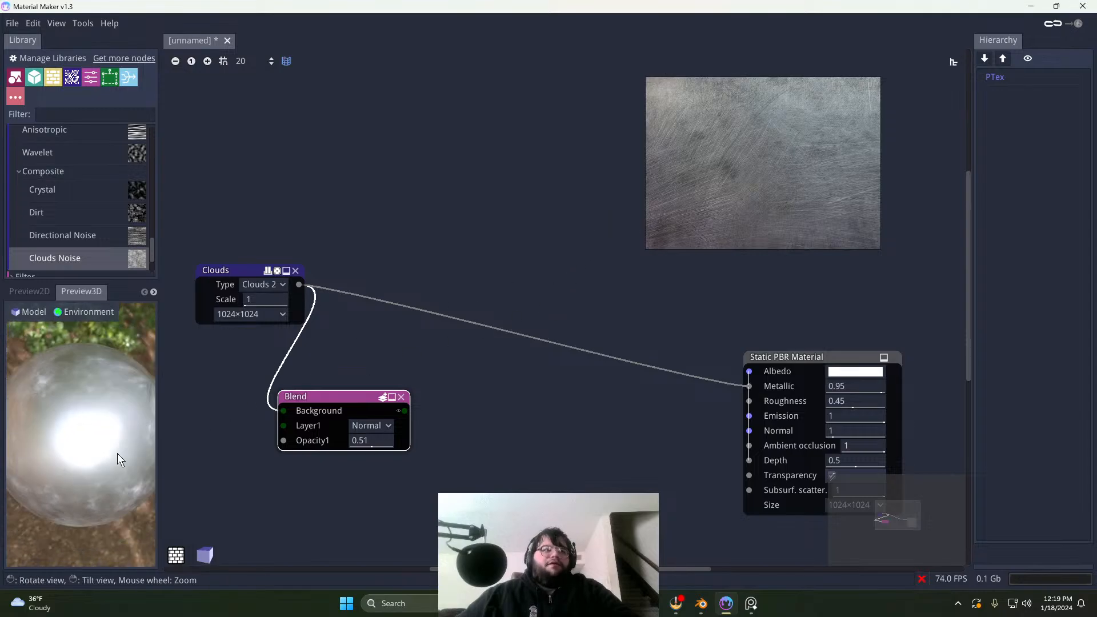
pyautogui.scroll(3, 117, 451)
pyautogui.scroll(-2, 105, 417)
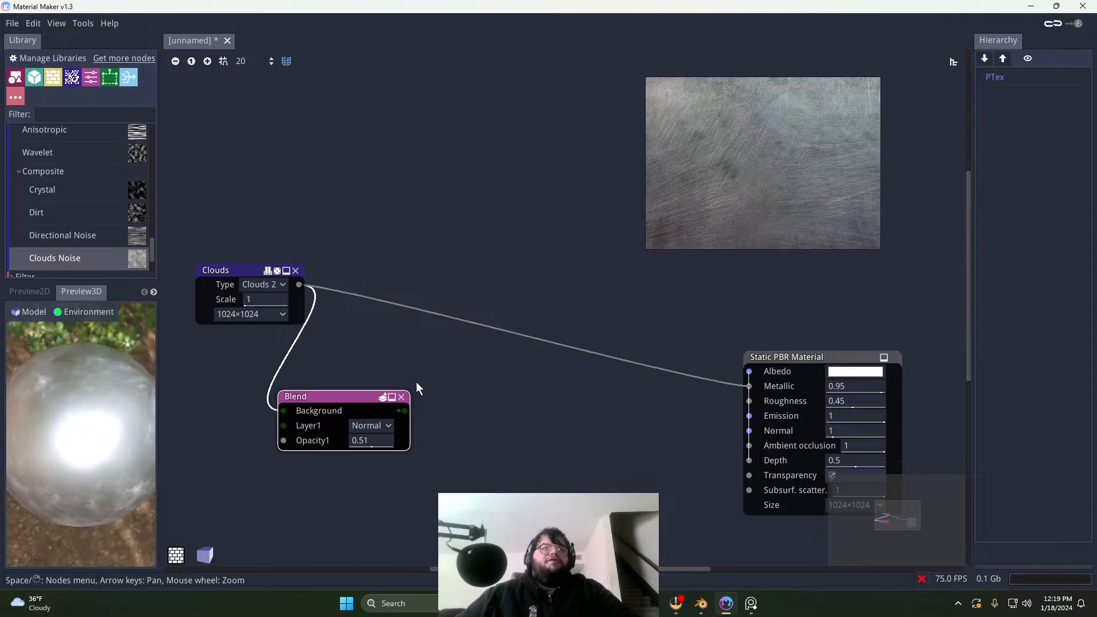
# Step: Move the Blend node between the Clouds and Static PBR Material nodes
pyautogui.moveTo(346, 399); pyautogui.dragTo(504, 370)
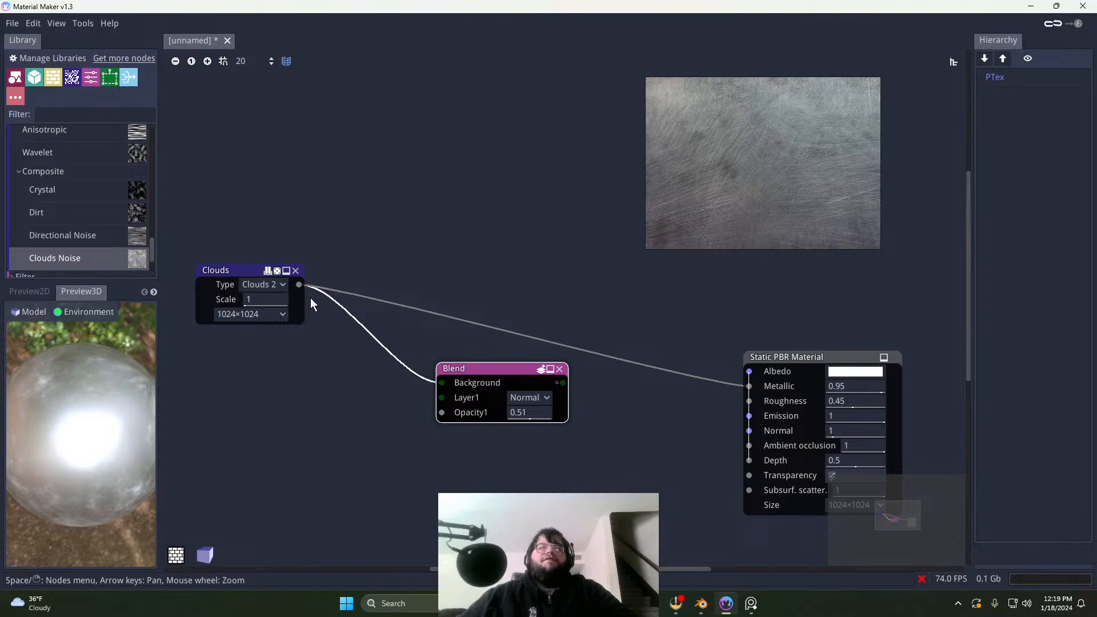
# Step: Try connecting the Clouds output to the material's Roughness input, check the 3D preview, and remove that connection
pyautogui.moveTo(300, 285); pyautogui.dragTo(748, 401)
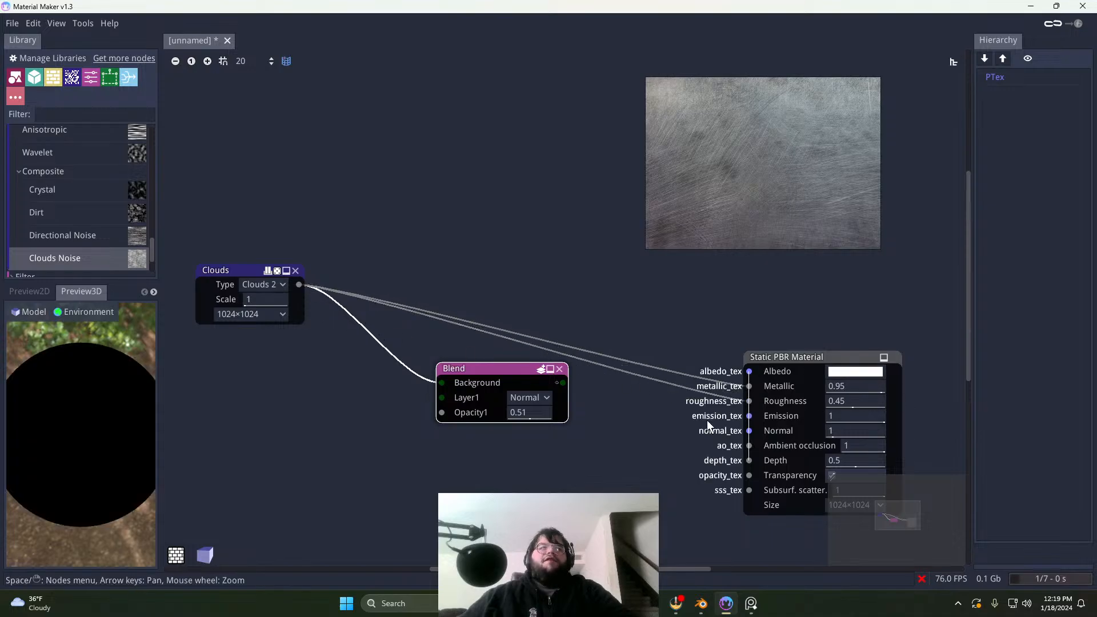
pyautogui.moveTo(80, 434); pyautogui.dragTo(306, 428)
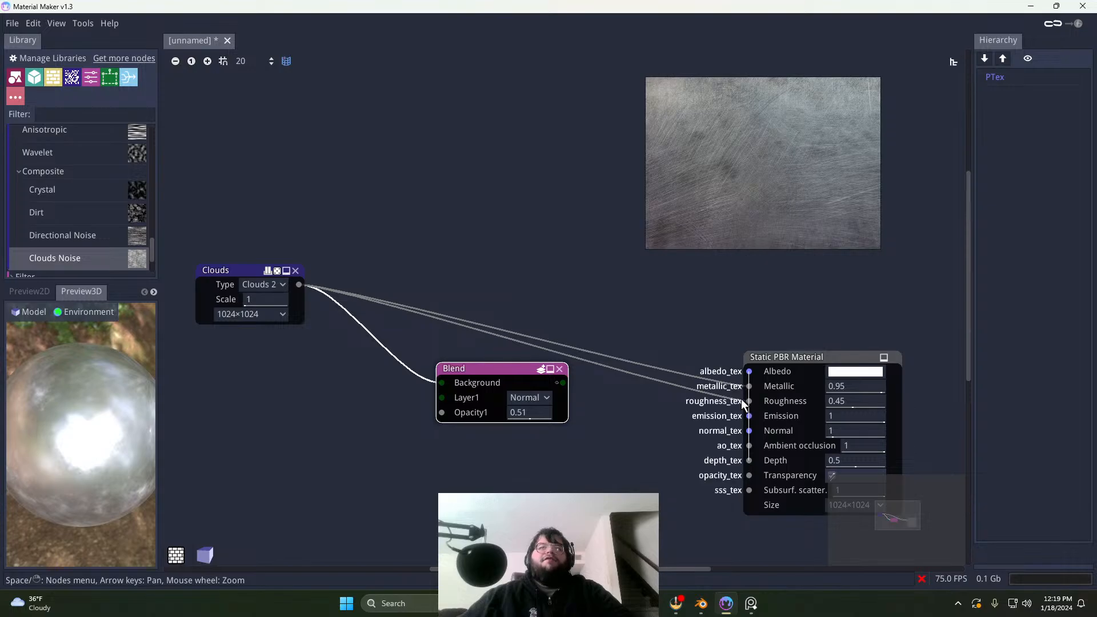
pyautogui.moveTo(749, 402); pyautogui.dragTo(729, 404)
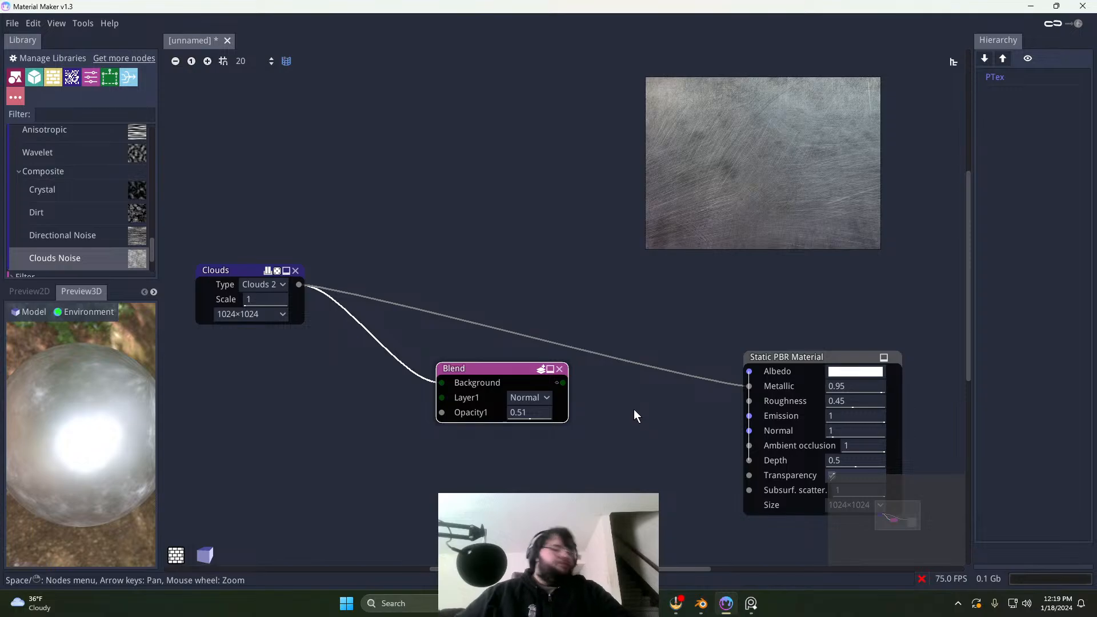
# Step: Move the Blend node nearer to Clouds and add a Dirt noise node beneath Clouds
pyautogui.moveTo(481, 370); pyautogui.dragTo(432, 343)
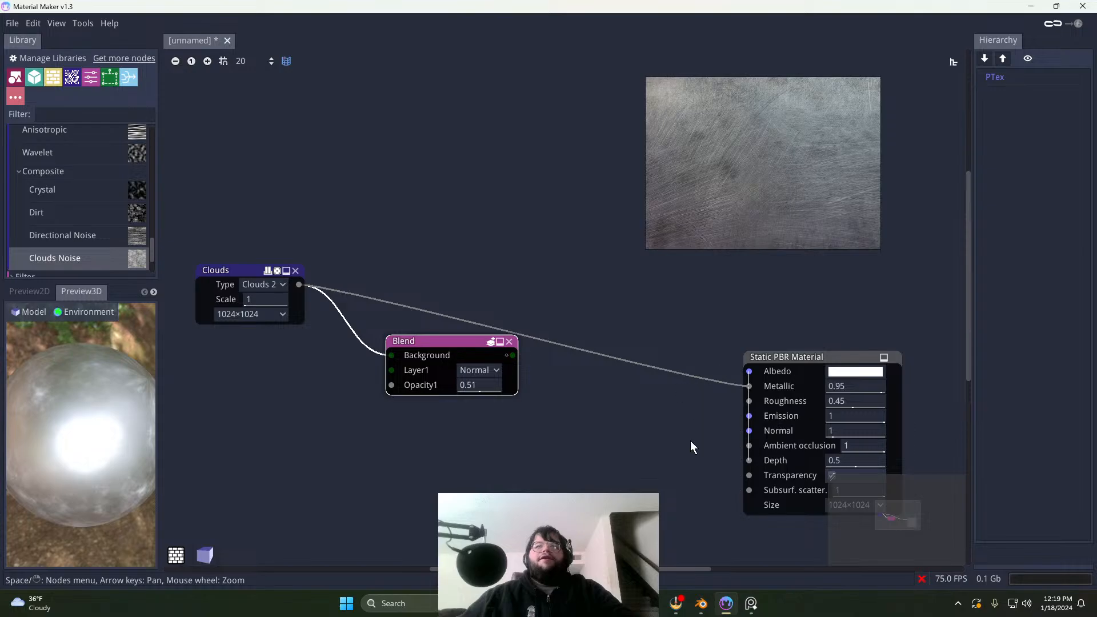
pyautogui.click(47, 293)
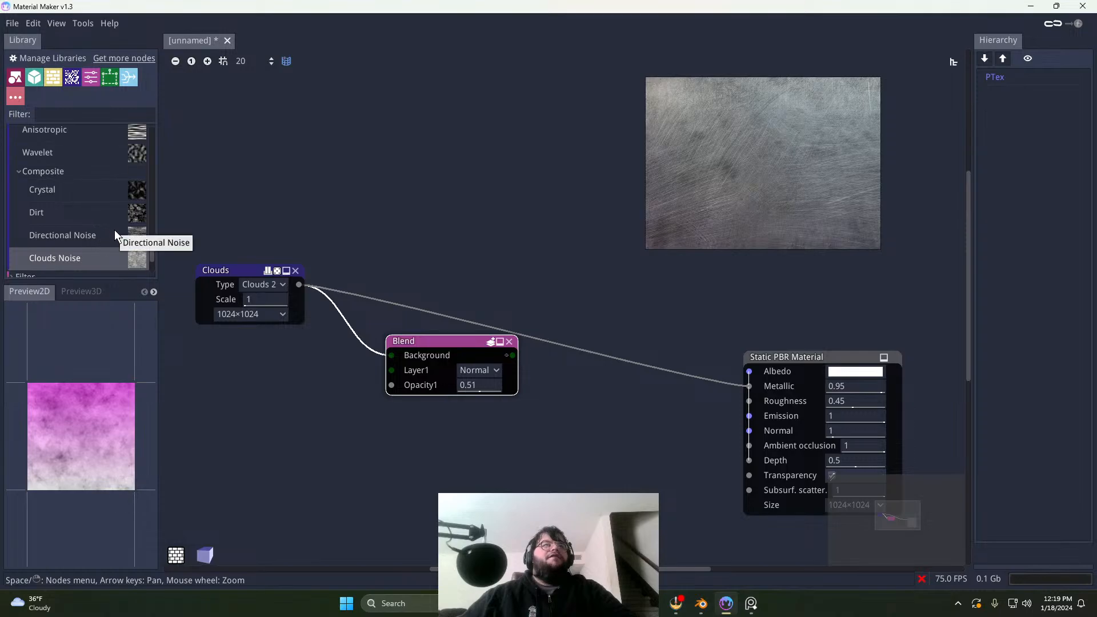
pyautogui.scroll(1, 113, 232)
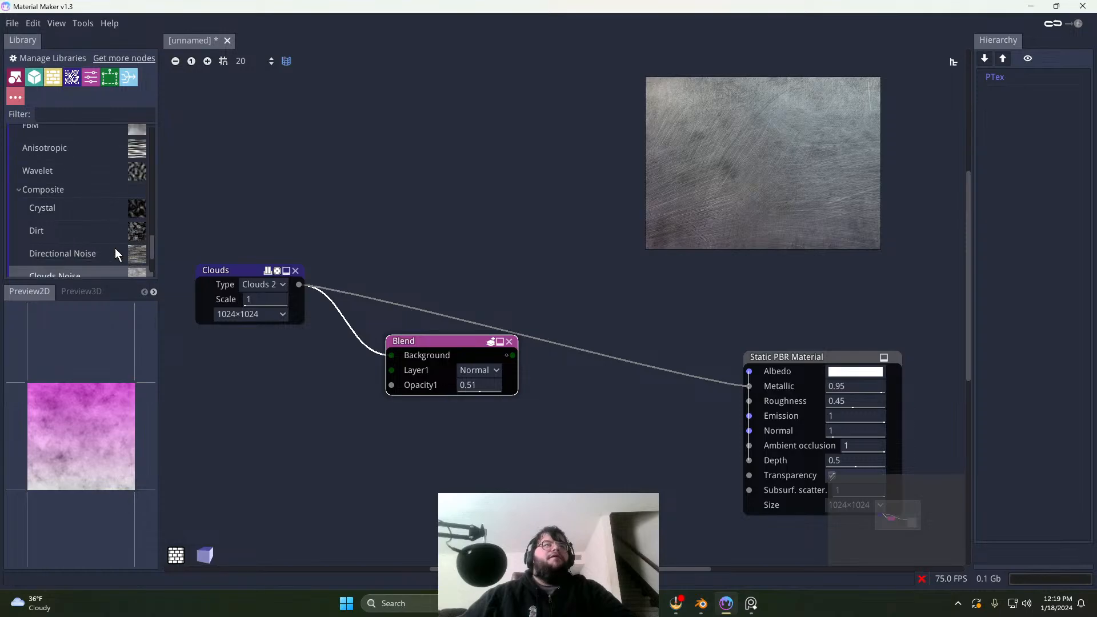
pyautogui.moveTo(82, 228); pyautogui.dragTo(254, 343)
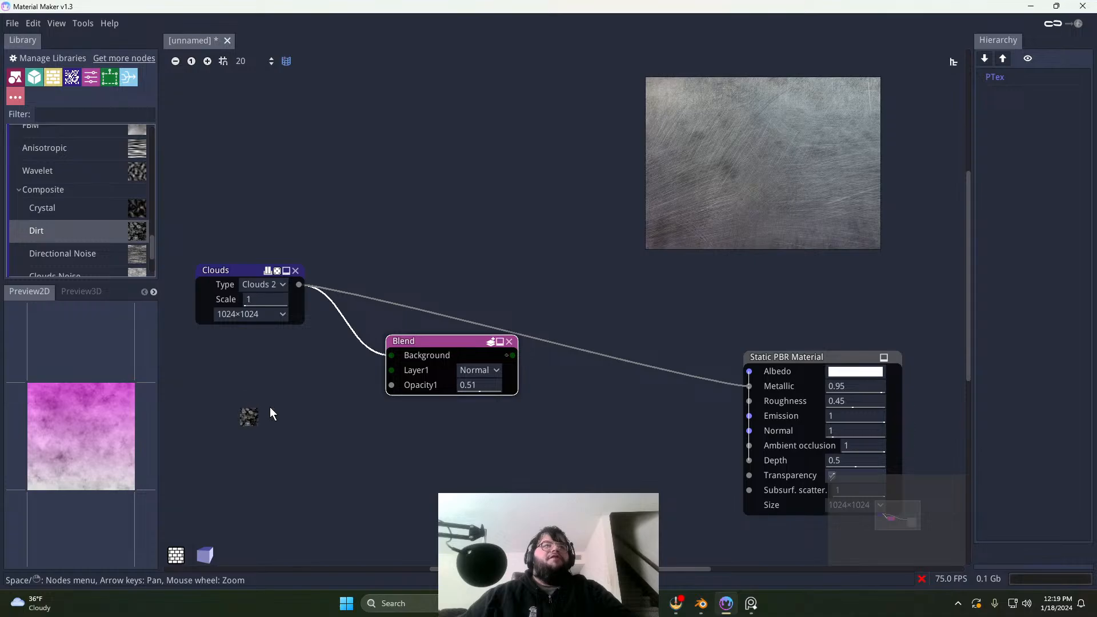
pyautogui.moveTo(270, 408); pyautogui.dragTo(222, 390)
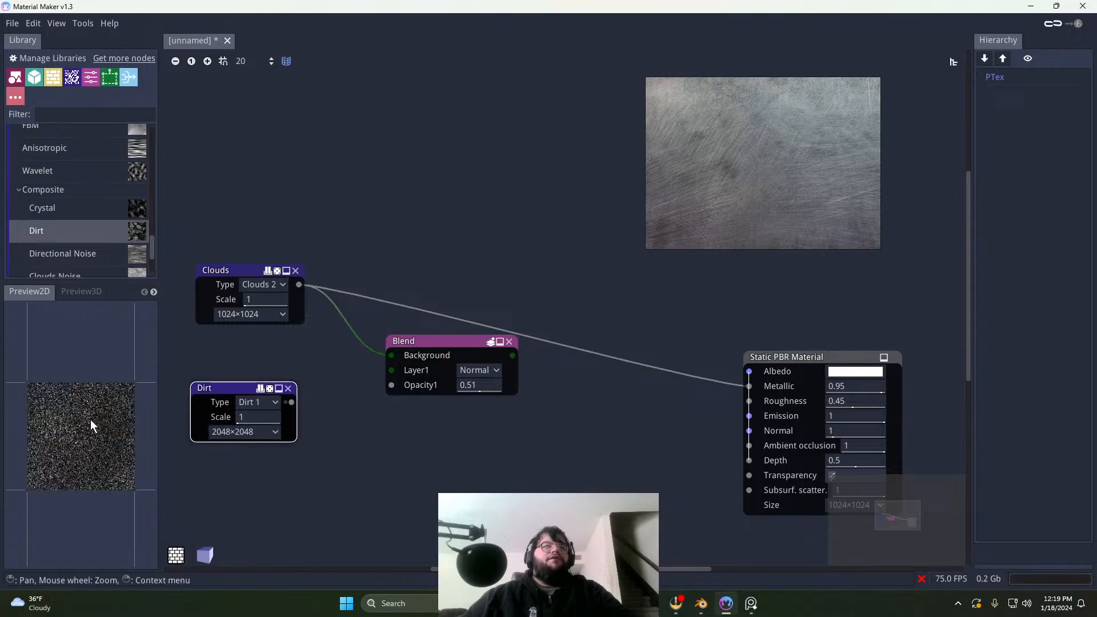
# Step: Examine the Dirt pattern in the 2D preview, try types Dirt 2 and Dirt 3, and return to Dirt 1
pyautogui.scroll(5, 90, 425)
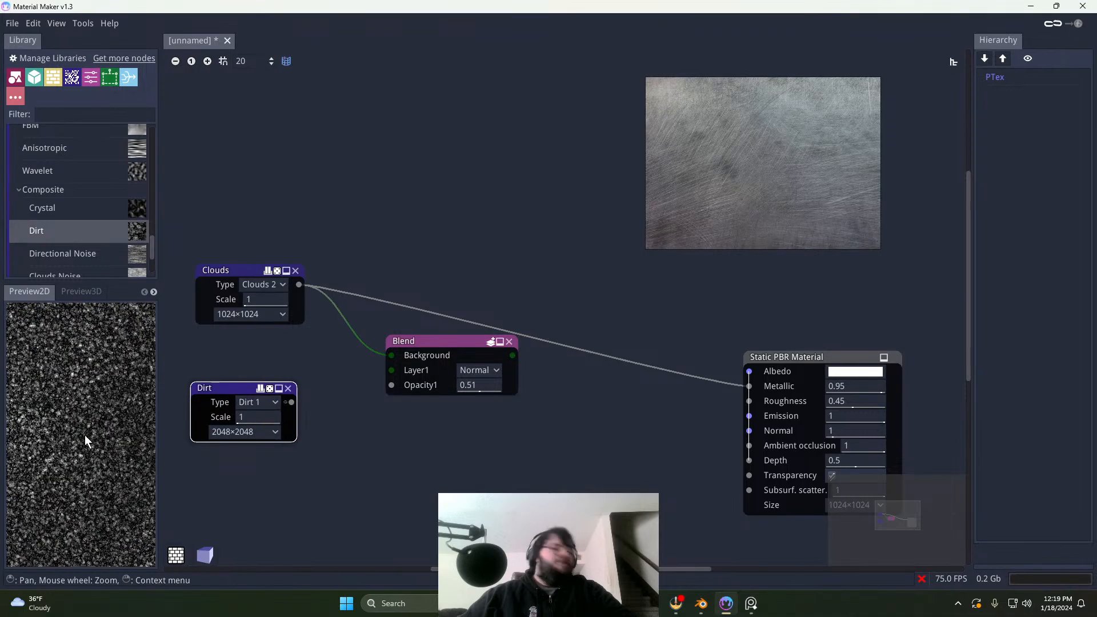
pyautogui.scroll(-3, 85, 434)
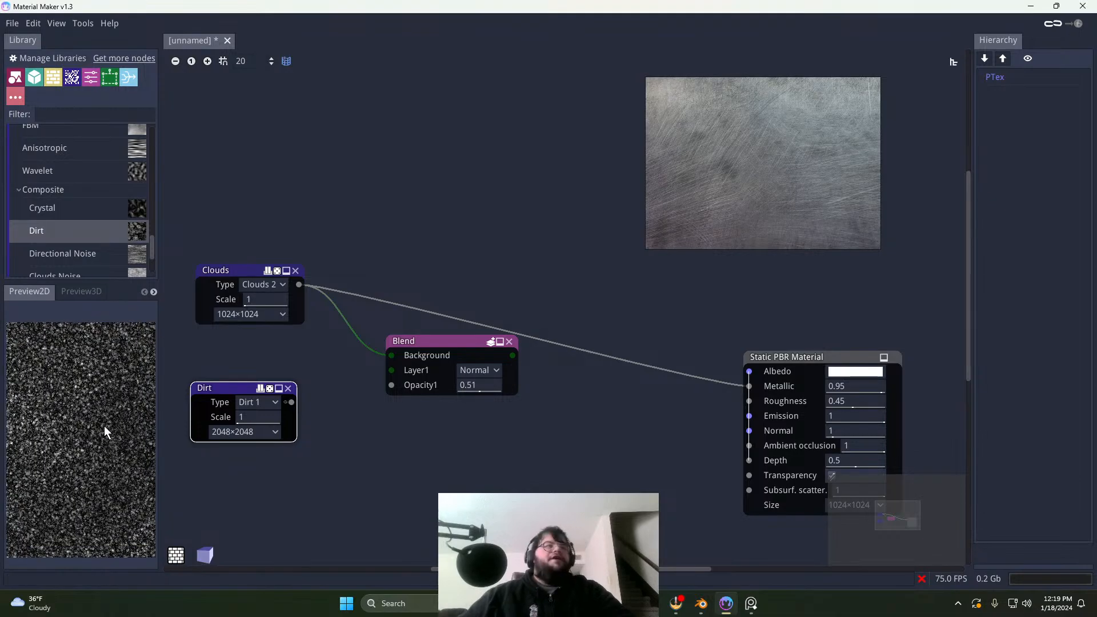
pyautogui.scroll(-2, 105, 426)
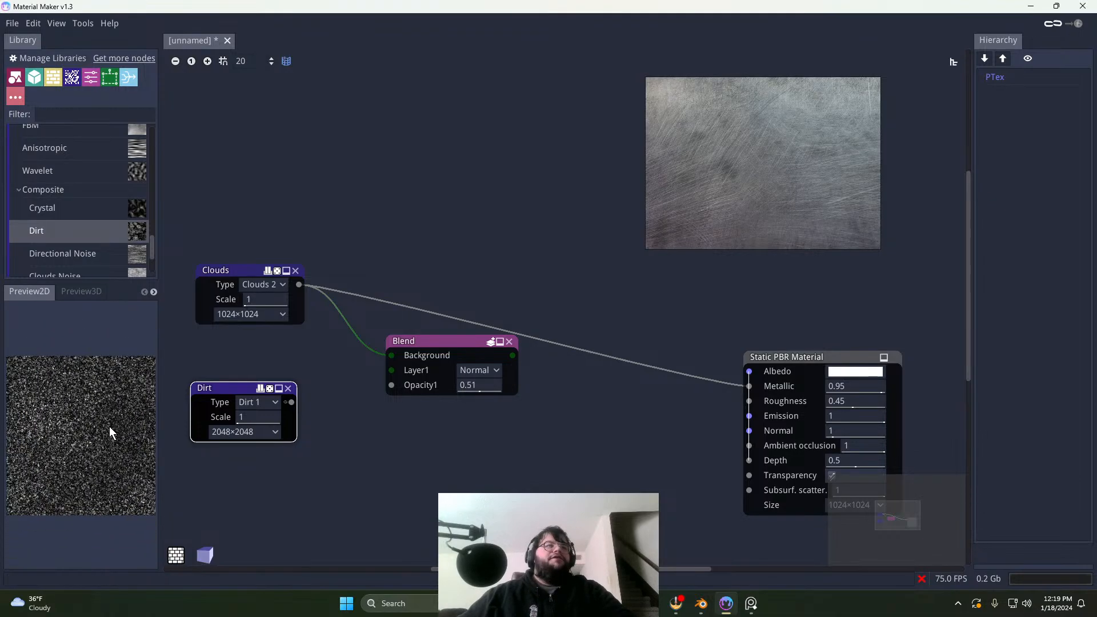
pyautogui.click(257, 402)
pyautogui.click(255, 432)
pyautogui.click(263, 401)
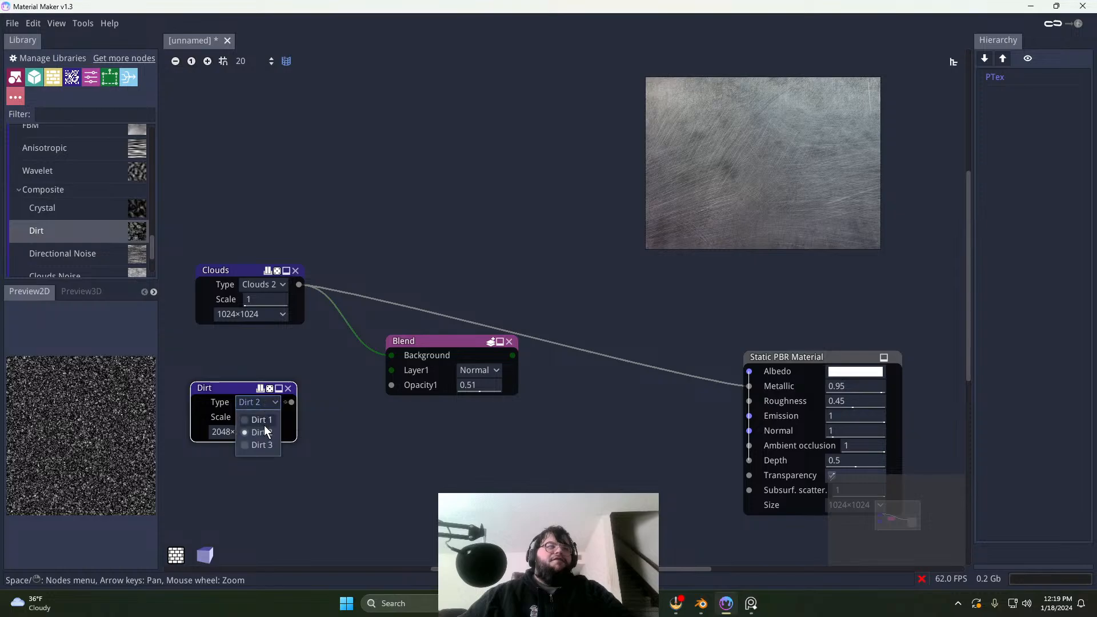
pyautogui.click(260, 446)
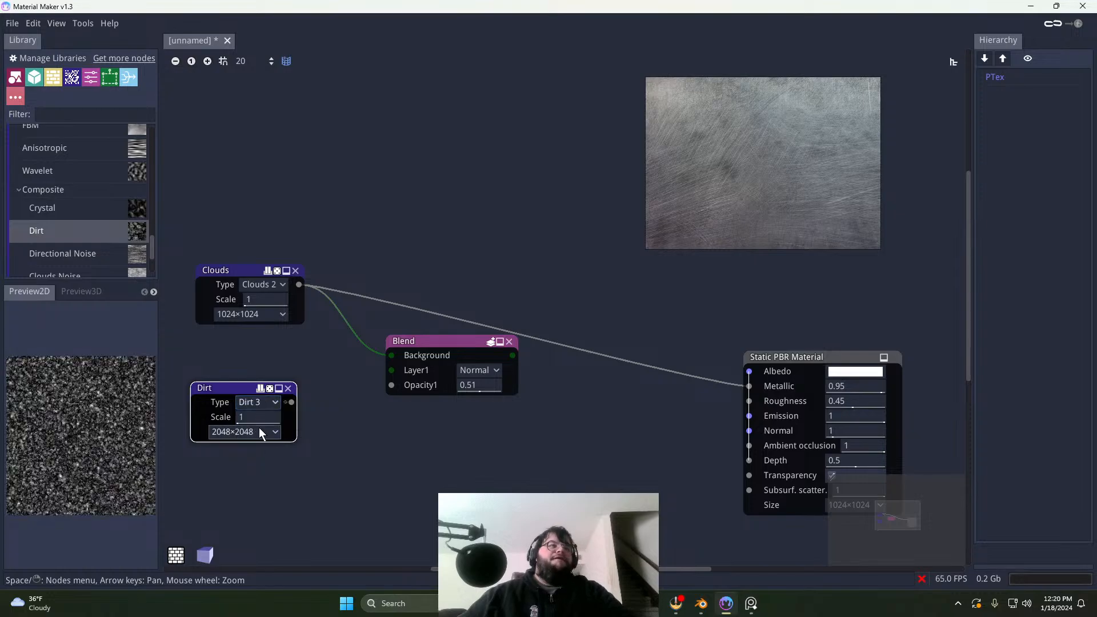
pyautogui.click(256, 402)
pyautogui.click(259, 420)
# Step: Set the Dirt node's resolution to 1024×1024 and connect its output to the Blend node's Layer1 input
pyautogui.click(228, 431)
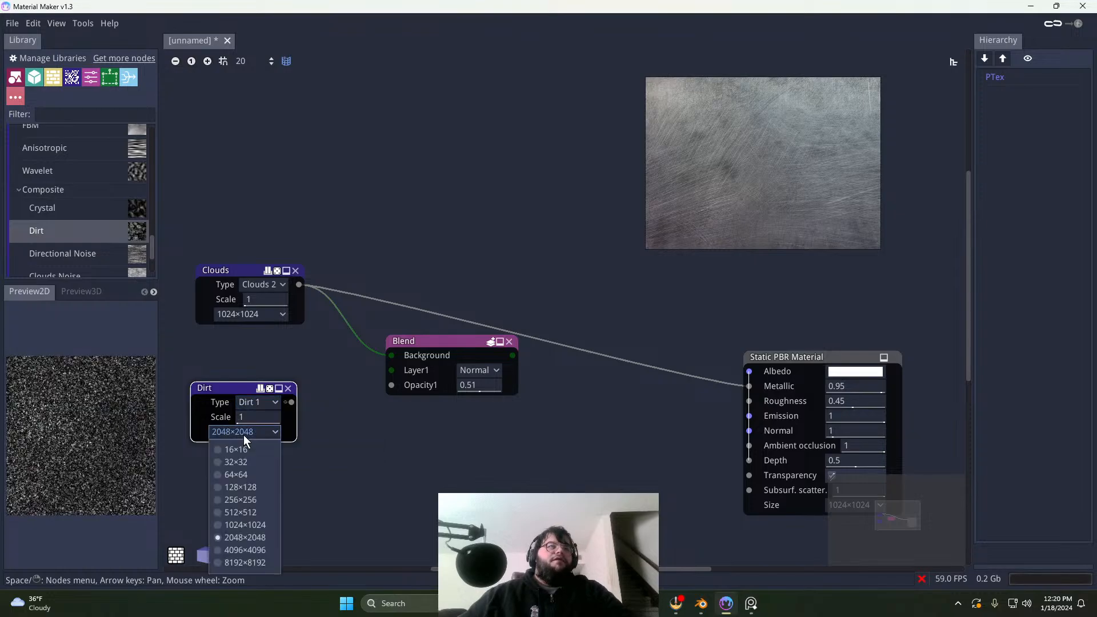
pyautogui.click(262, 524)
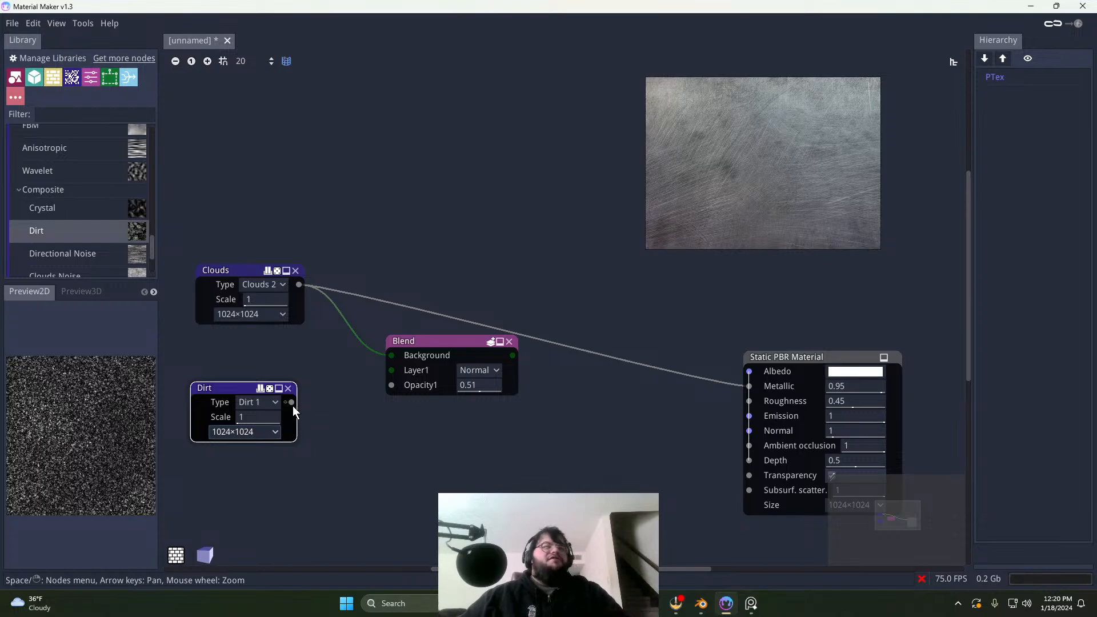
pyautogui.moveTo(292, 402); pyautogui.dragTo(400, 376)
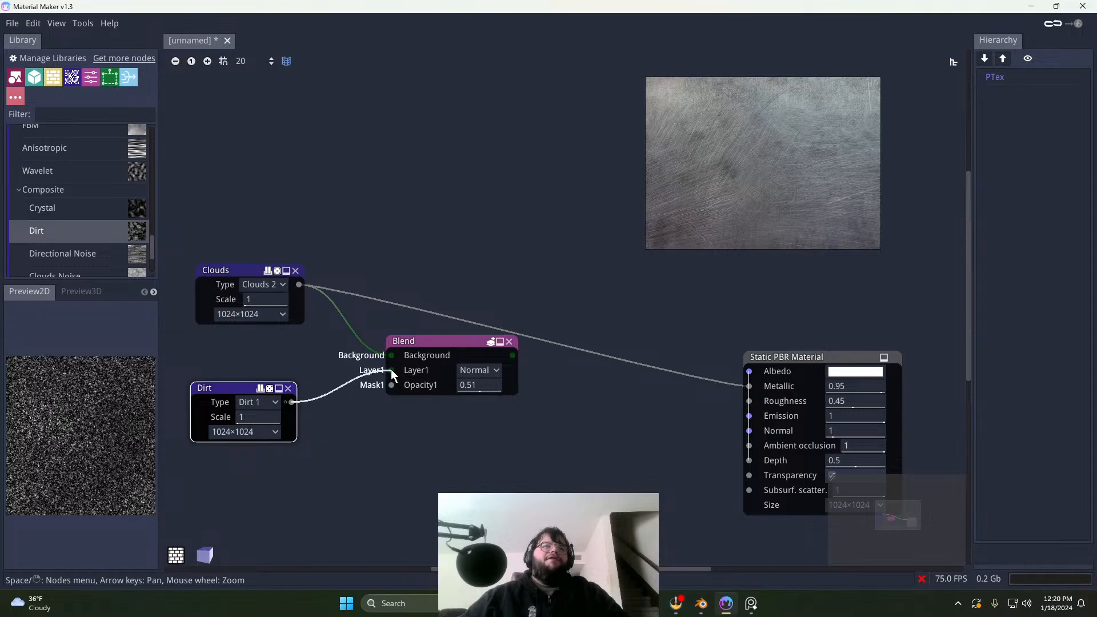
pyautogui.moveTo(391, 370)
pyautogui.mouseDown()
pyautogui.moveTo(352, 375)
pyautogui.moveTo(330, 392)
pyautogui.moveTo(390, 372)
pyautogui.mouseUp()
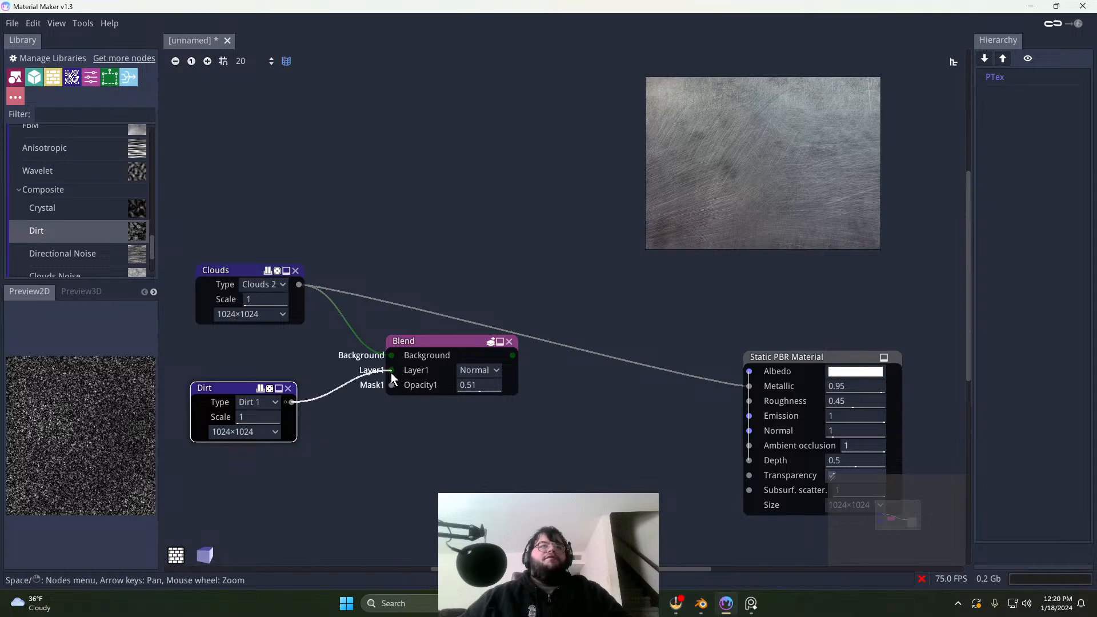
# Step: Set the Blend node's mode to Overlay with an Opacity1 of 0.15, and check the blended pattern in the 2D preview
pyautogui.click(440, 340)
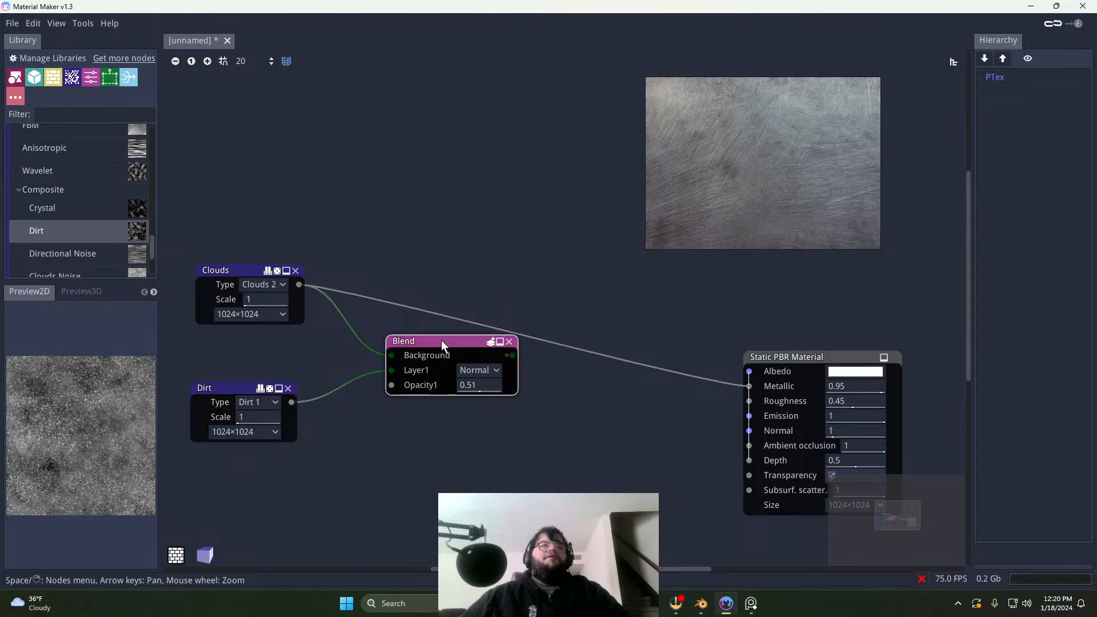
pyautogui.click(479, 370)
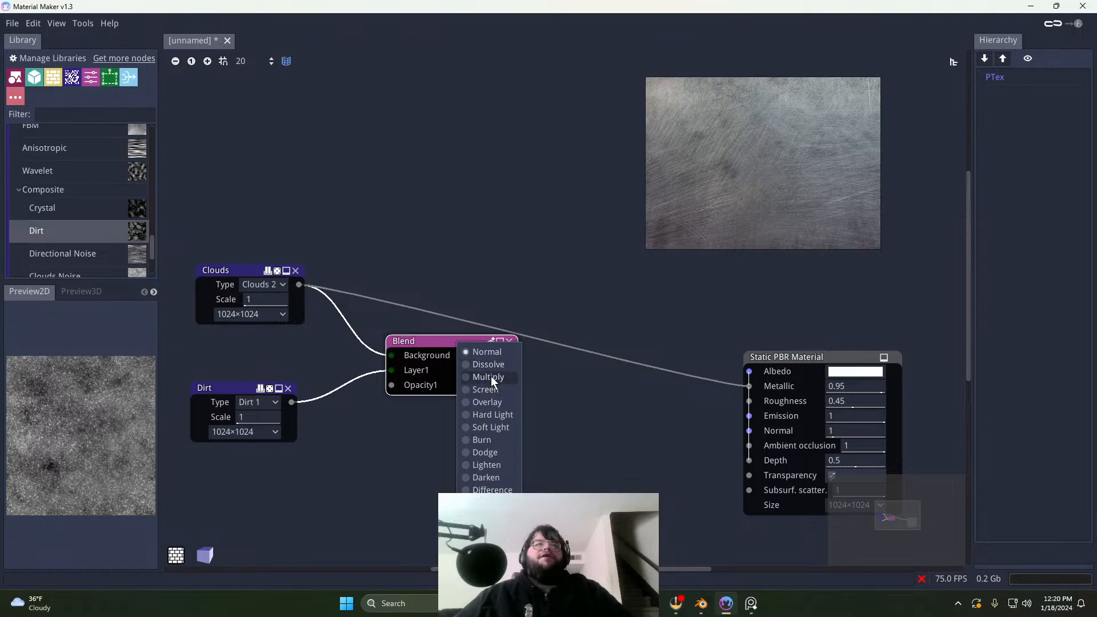
pyautogui.click(491, 365)
pyautogui.click(482, 369)
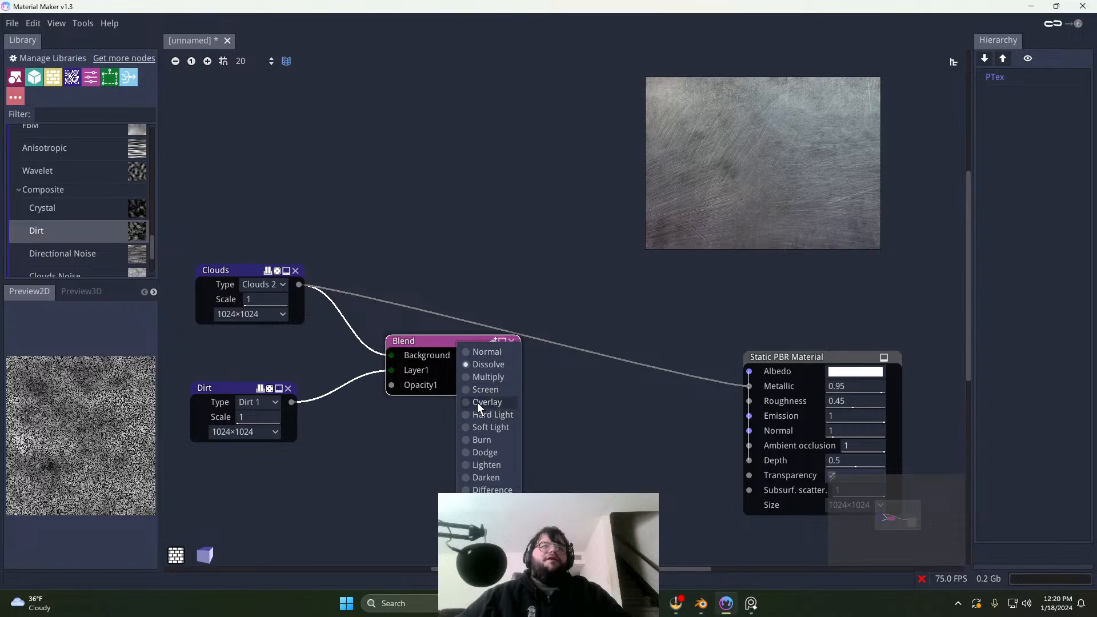
pyautogui.click(500, 400)
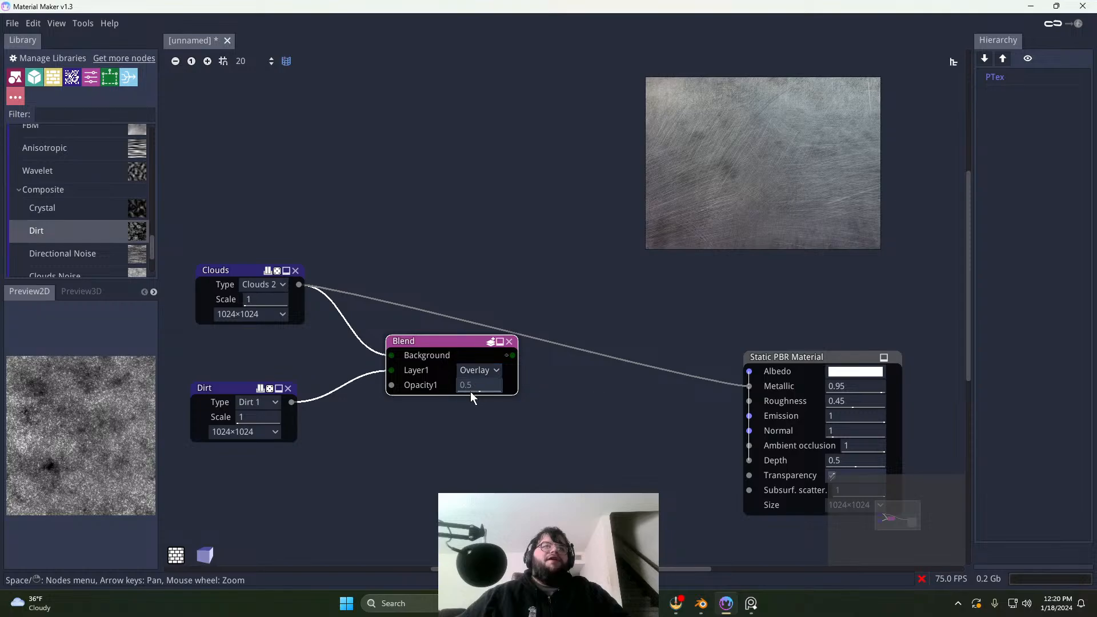
pyautogui.moveTo(445, 393); pyautogui.dragTo(407, 393)
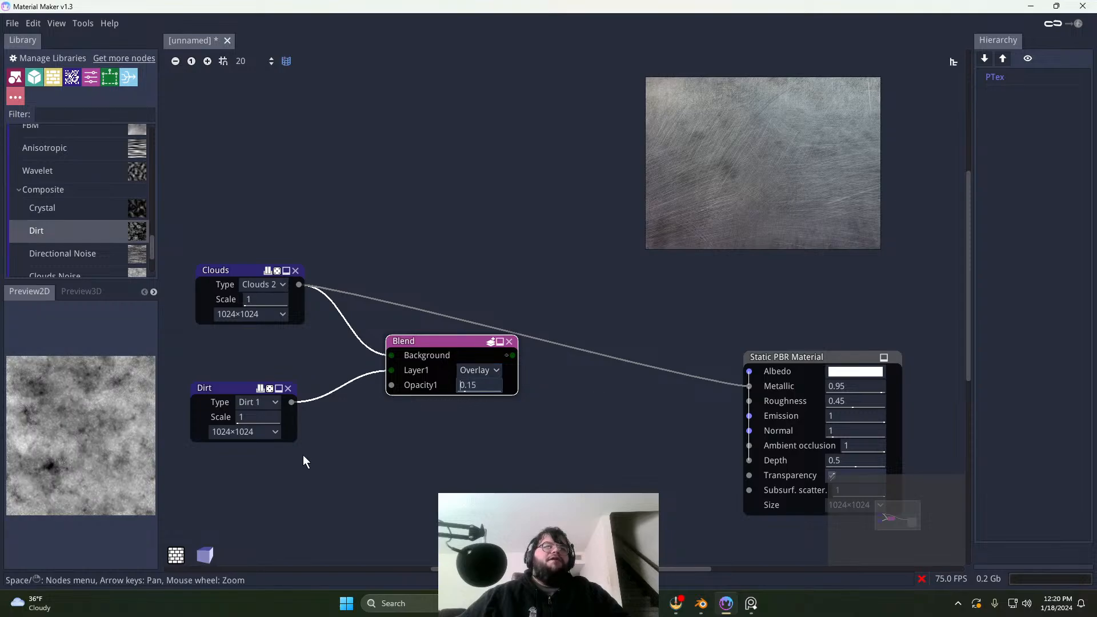
pyautogui.scroll(5, 93, 432)
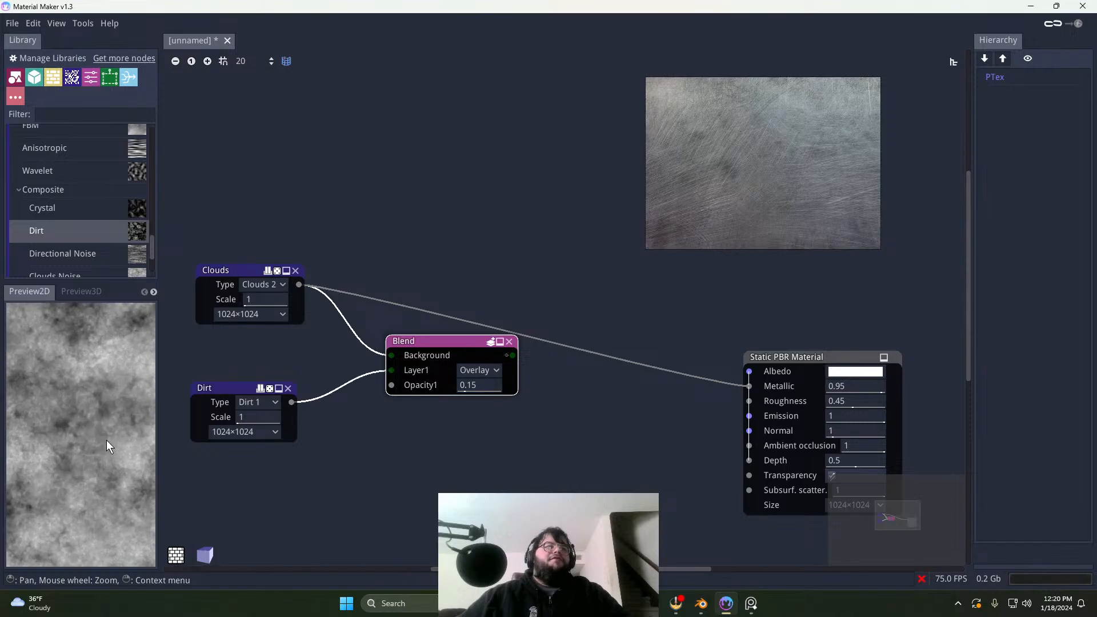
pyautogui.scroll(-5, 107, 442)
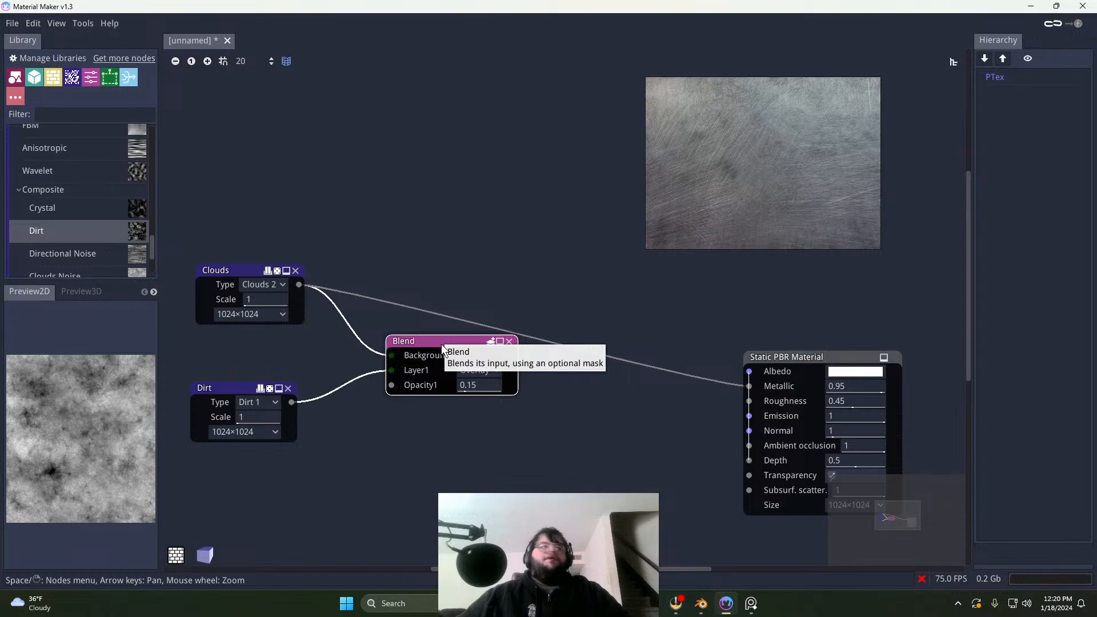
# Step: Connect the Blend output to the material's Metallic input in place of Clouds, and check the sphere in the 3D preview
pyautogui.moveTo(512, 354); pyautogui.dragTo(749, 386)
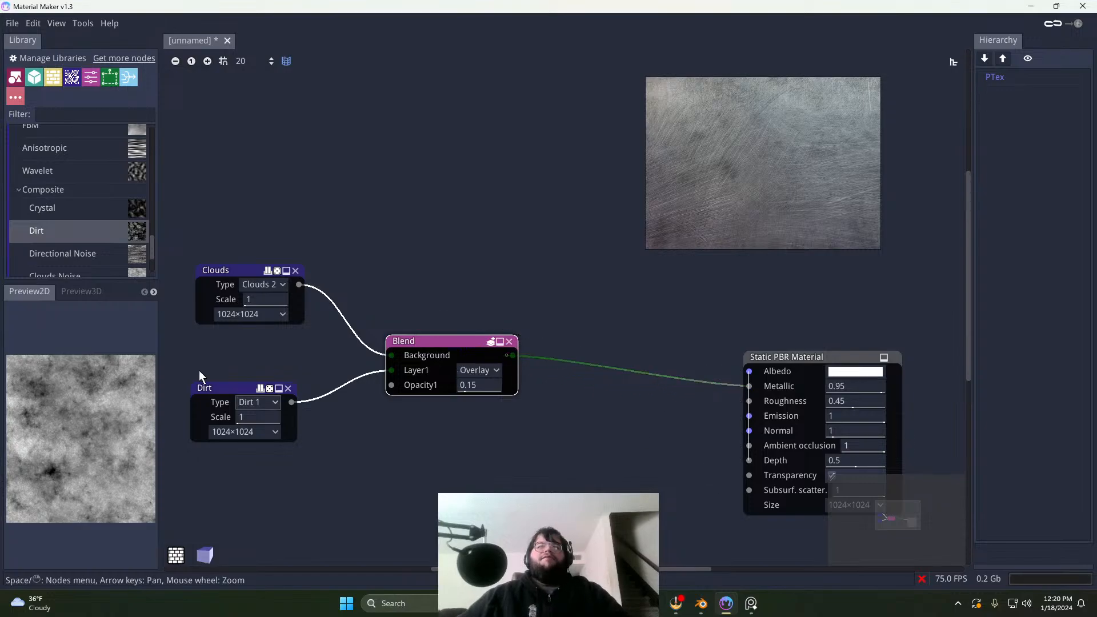
pyautogui.click(81, 291)
pyautogui.moveTo(129, 404); pyautogui.dragTo(189, 411)
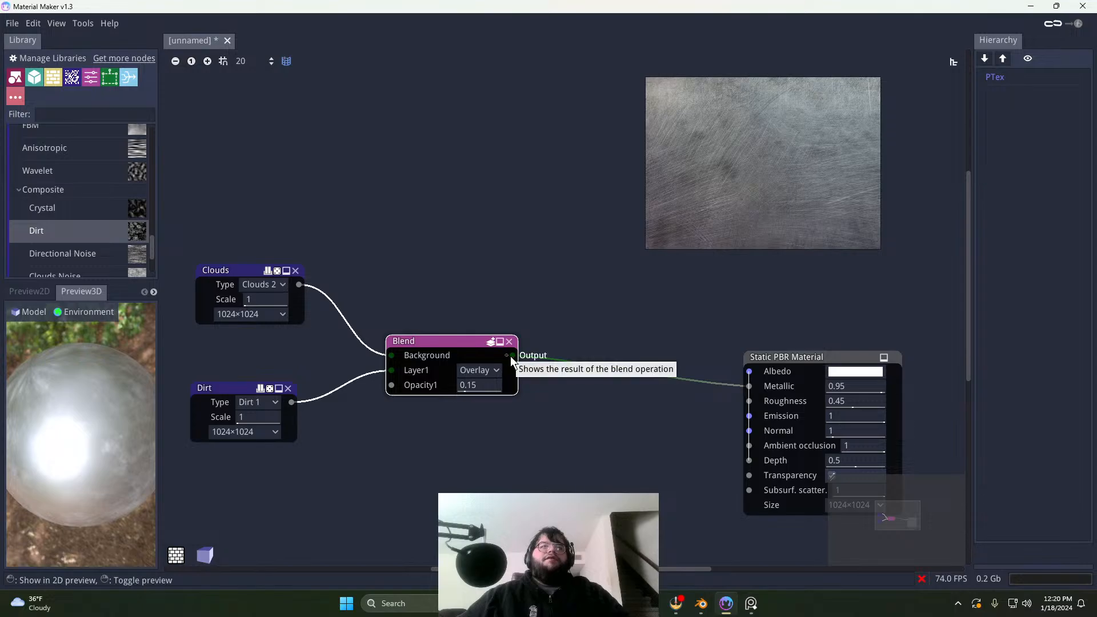
# Step: Set the Static PBR Material's Roughness to 0.73 and inspect the sphere in the 3D preview from several angles
pyautogui.moveTo(850, 407); pyautogui.dragTo(913, 407)
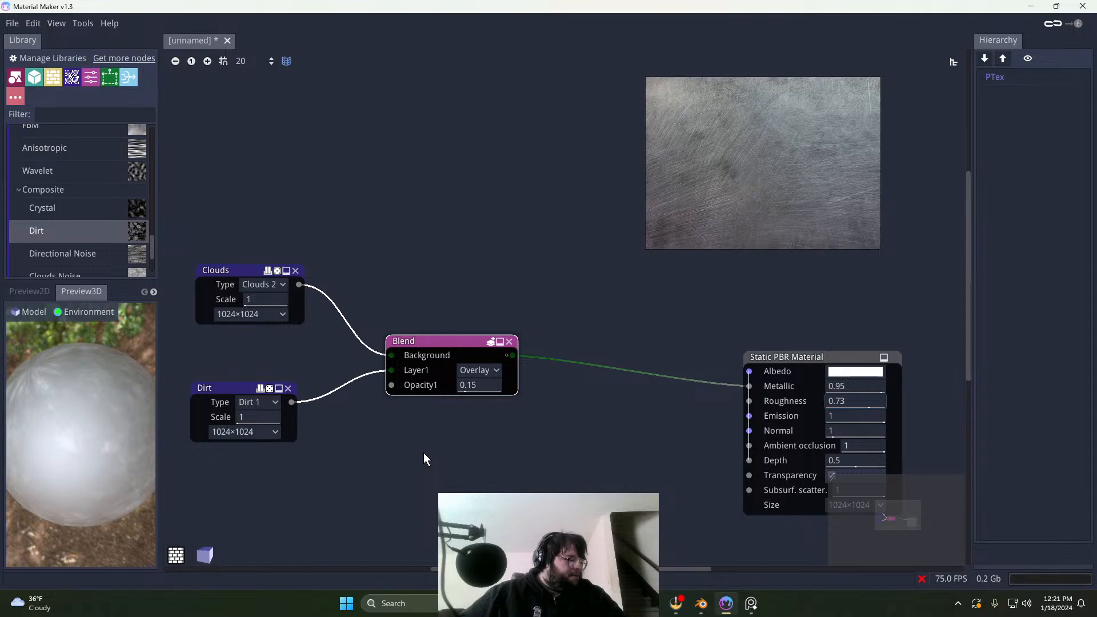
pyautogui.moveTo(97, 448); pyautogui.dragTo(132, 512)
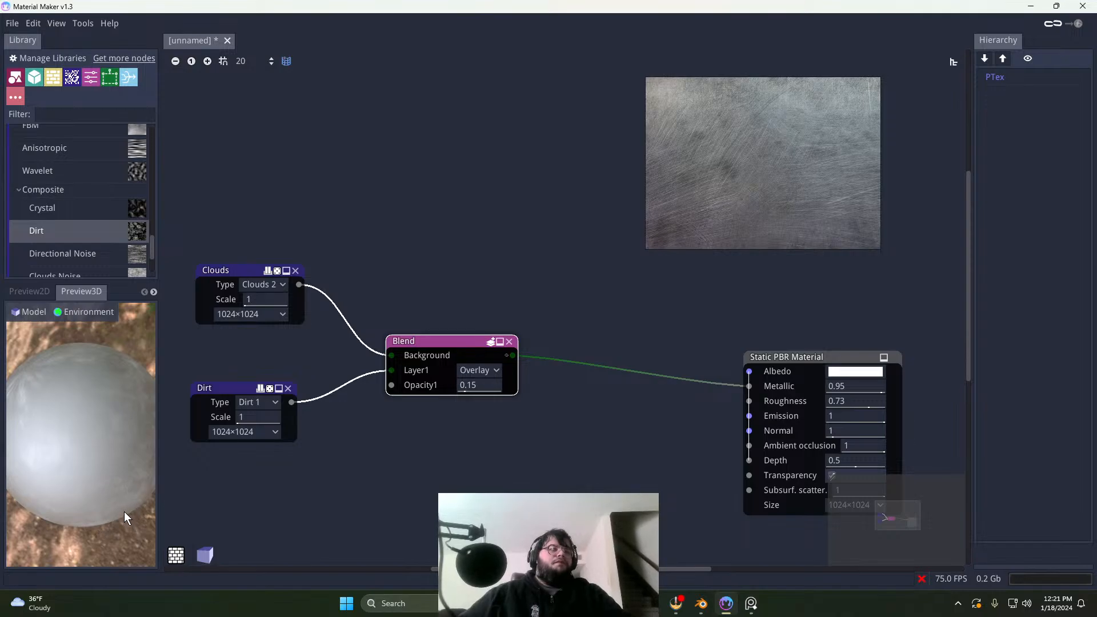
pyautogui.moveTo(125, 512); pyautogui.dragTo(107, 494)
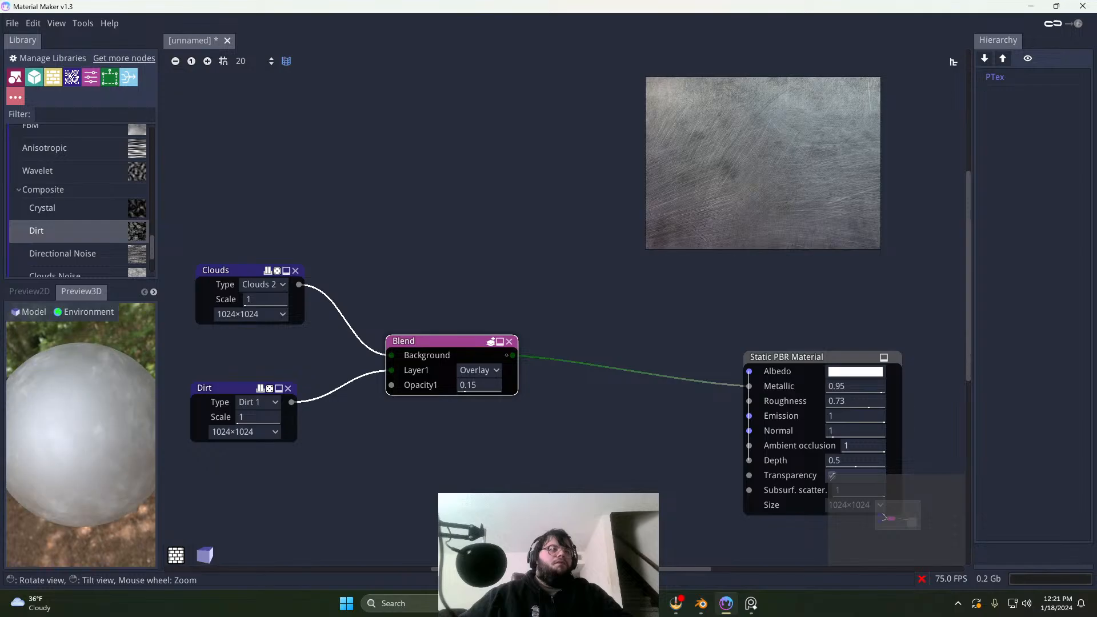
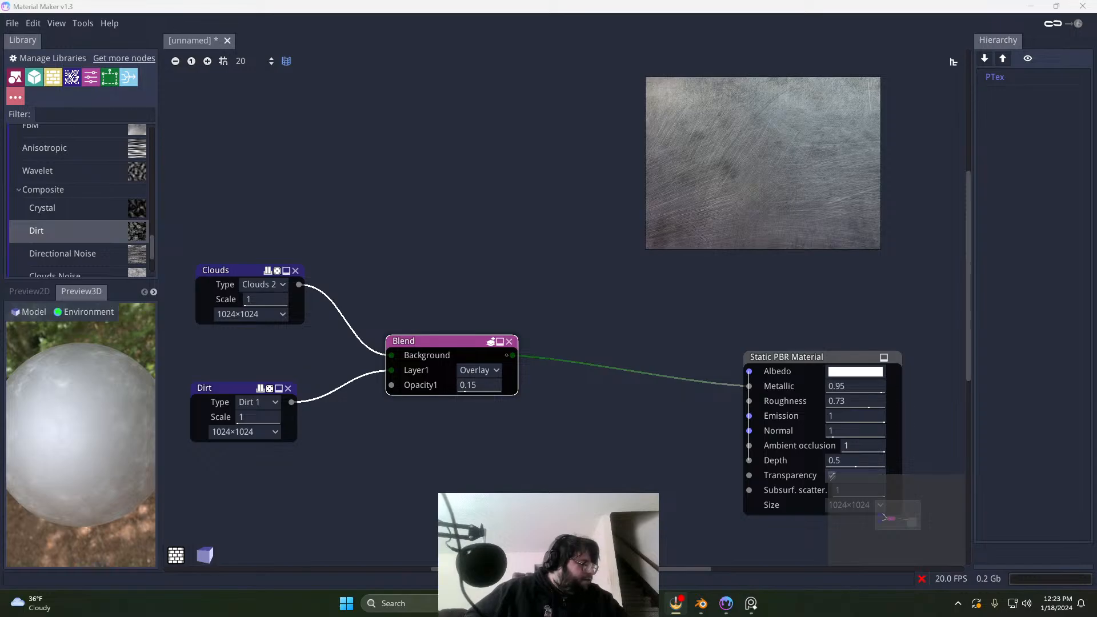
# Step: Switch to Blender and close the 001.blend lantern file without saving the changes
pyautogui.hotkey('alt', 'Tab')
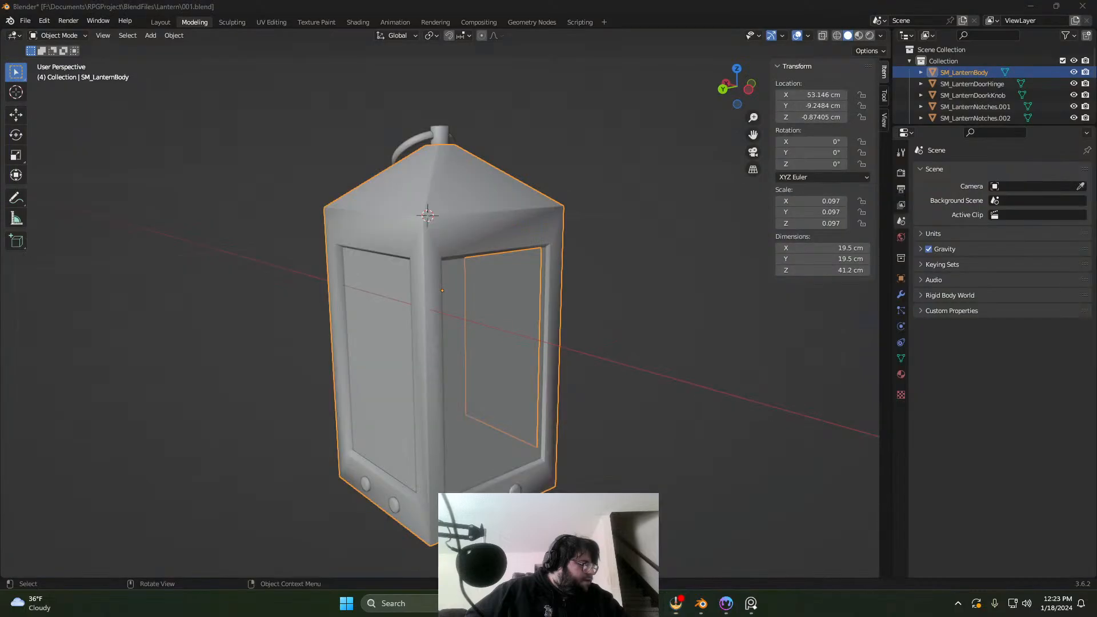
pyautogui.hotkey('alt', 'Tab')
pyautogui.hotkey('alt', 'Tab')
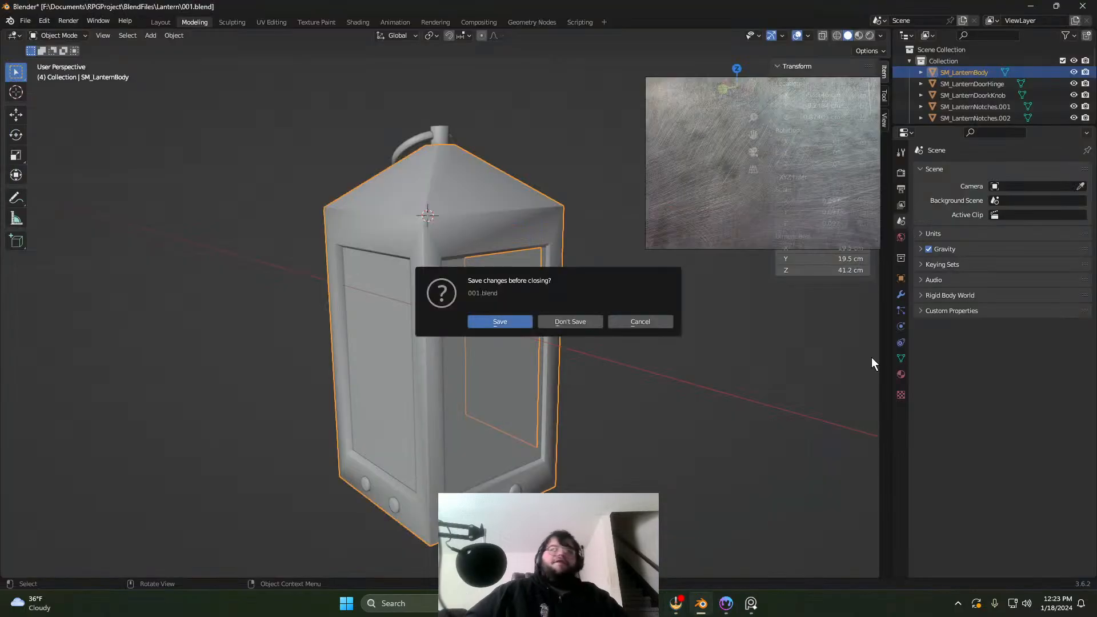
pyautogui.click(571, 322)
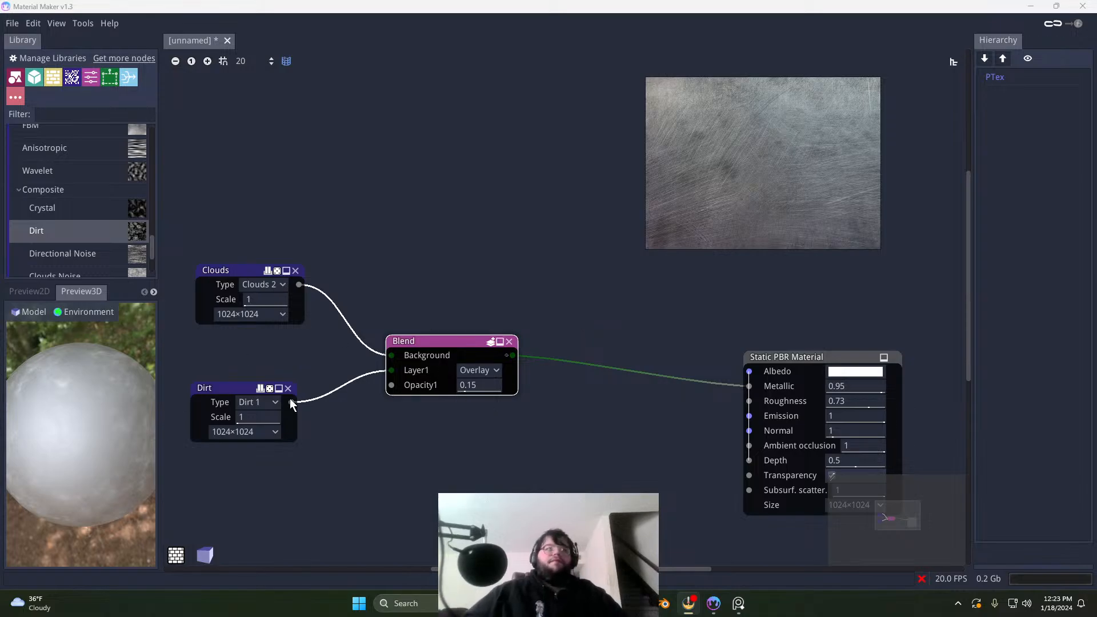
# Step: Show the 2D preview, switch to the browser's metal texture image results, and minimise the browser again
pyautogui.click(36, 290)
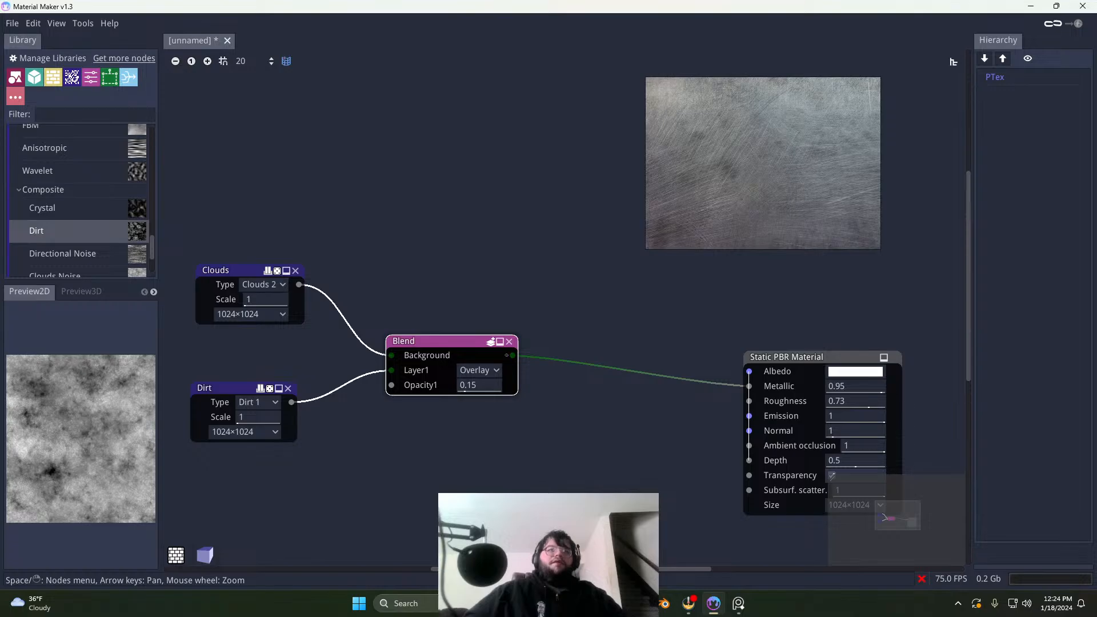
pyautogui.click(563, 604)
pyautogui.click(148, 9)
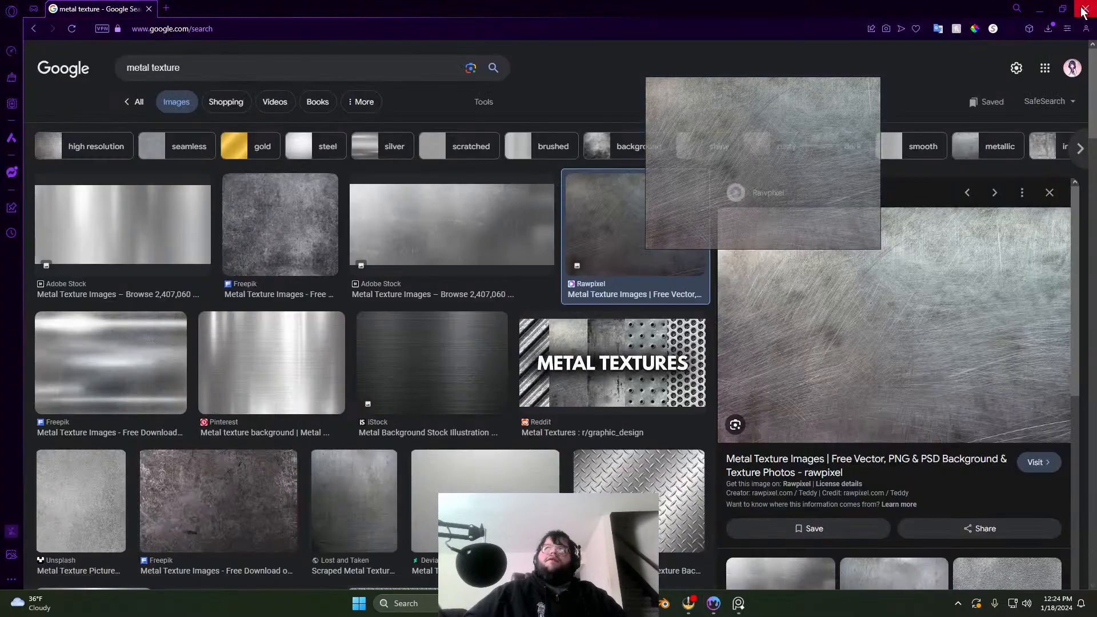
pyautogui.click(1040, 9)
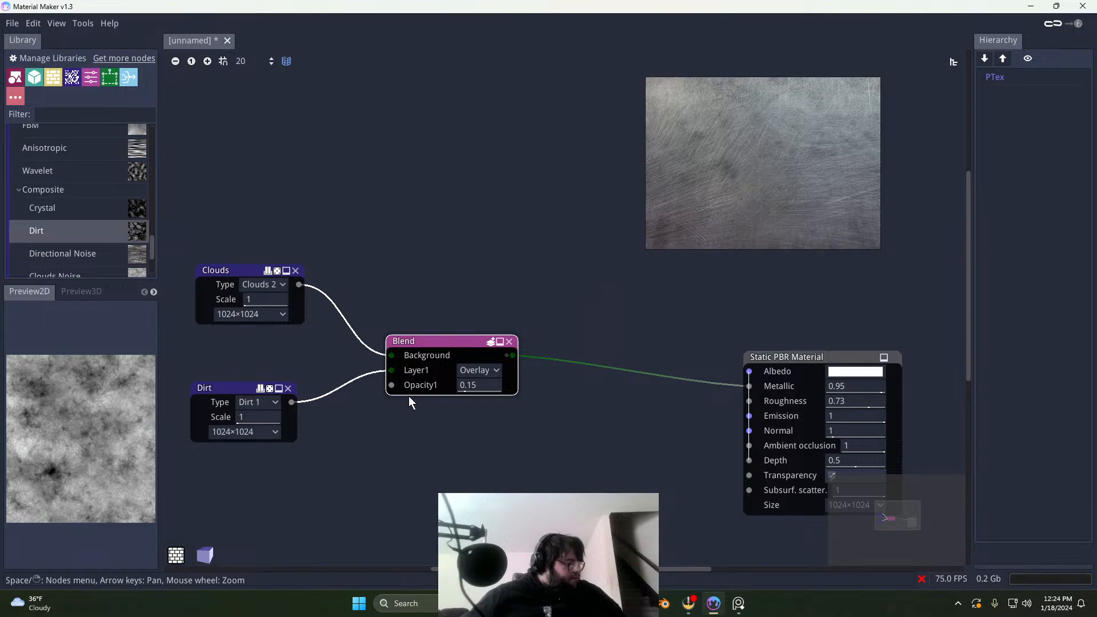
# Step: Move the Dirt node slightly to line up beneath Clouds, and show the Blend node's result in the 2D preview
pyautogui.click(218, 276)
pyautogui.moveTo(211, 386); pyautogui.dragTo(221, 381)
pyautogui.click(271, 358)
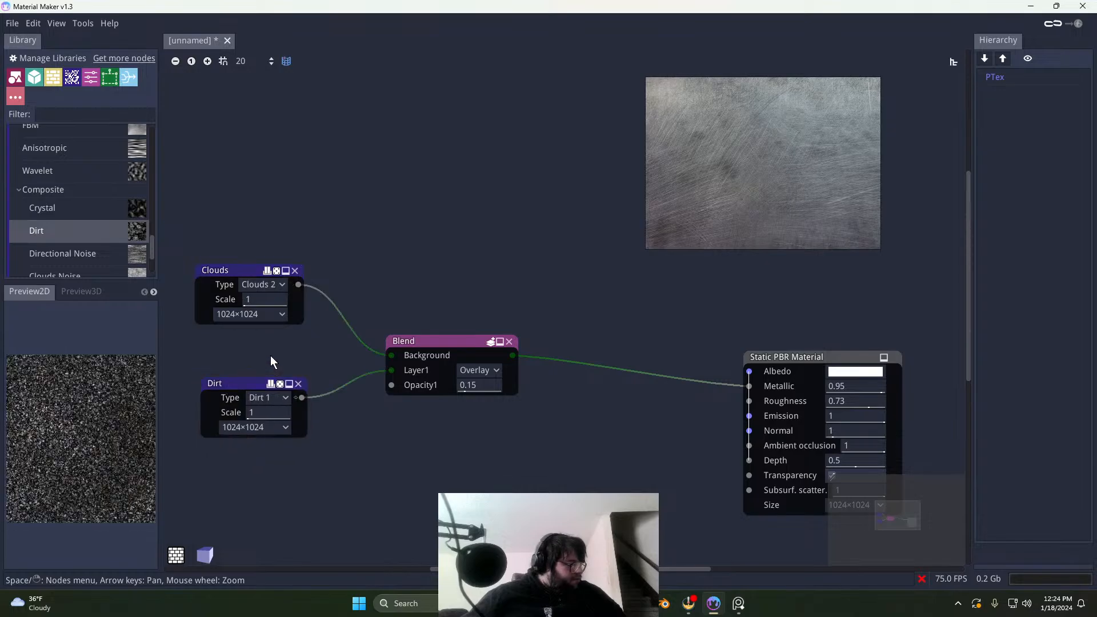
pyautogui.click(394, 342)
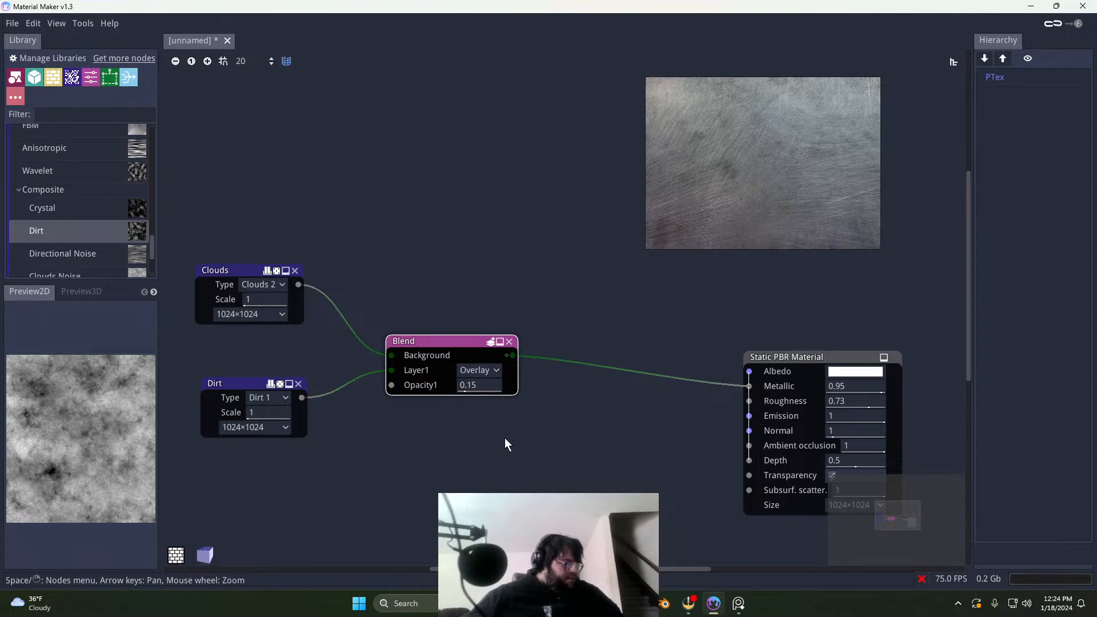
pyautogui.scroll(2, 505, 439)
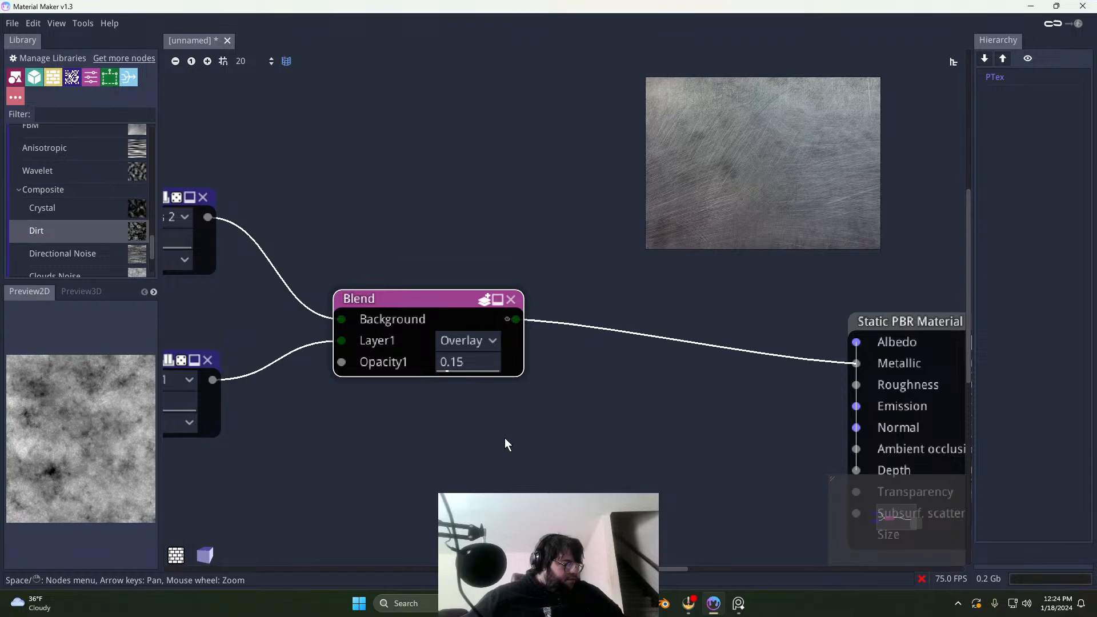
pyautogui.moveTo(564, 394); pyautogui.dragTo(505, 363, button='middle')
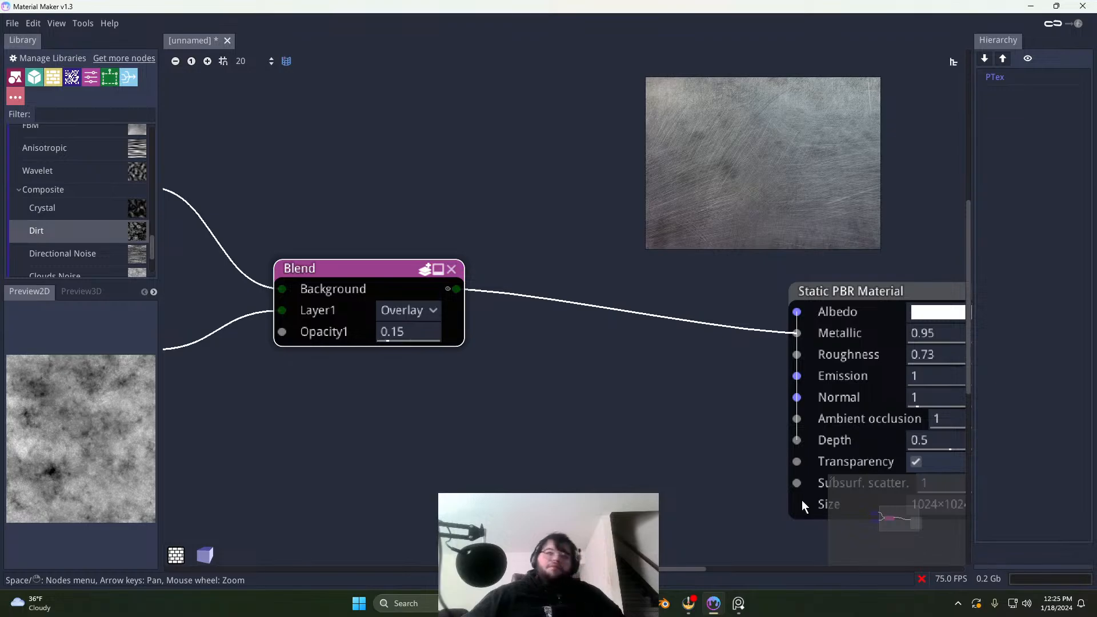
pyautogui.scroll(-5, 718, 472)
pyautogui.scroll(2, 696, 471)
pyautogui.moveTo(696, 472); pyautogui.dragTo(602, 432, button='middle')
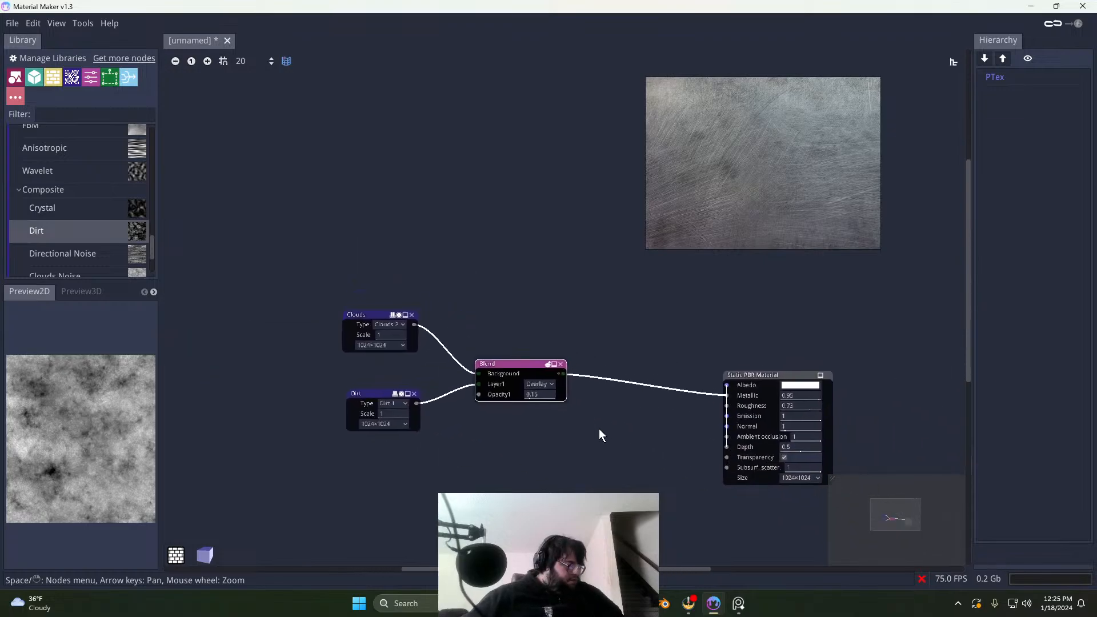
pyautogui.scroll(-3, 599, 429)
pyautogui.scroll(6, 598, 432)
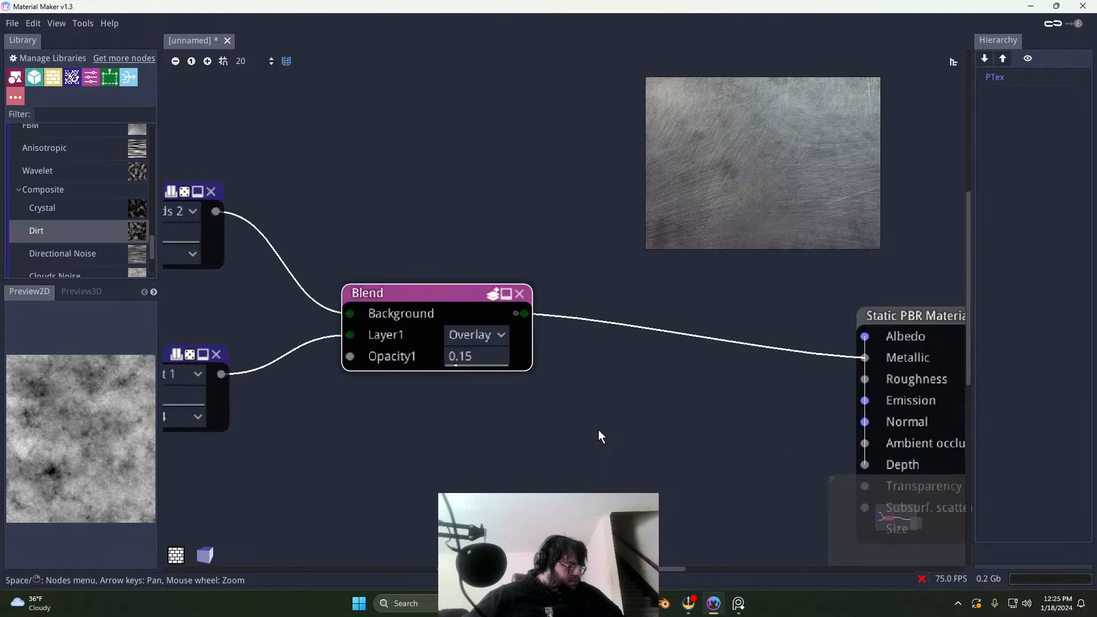
pyautogui.scroll(-2, 598, 429)
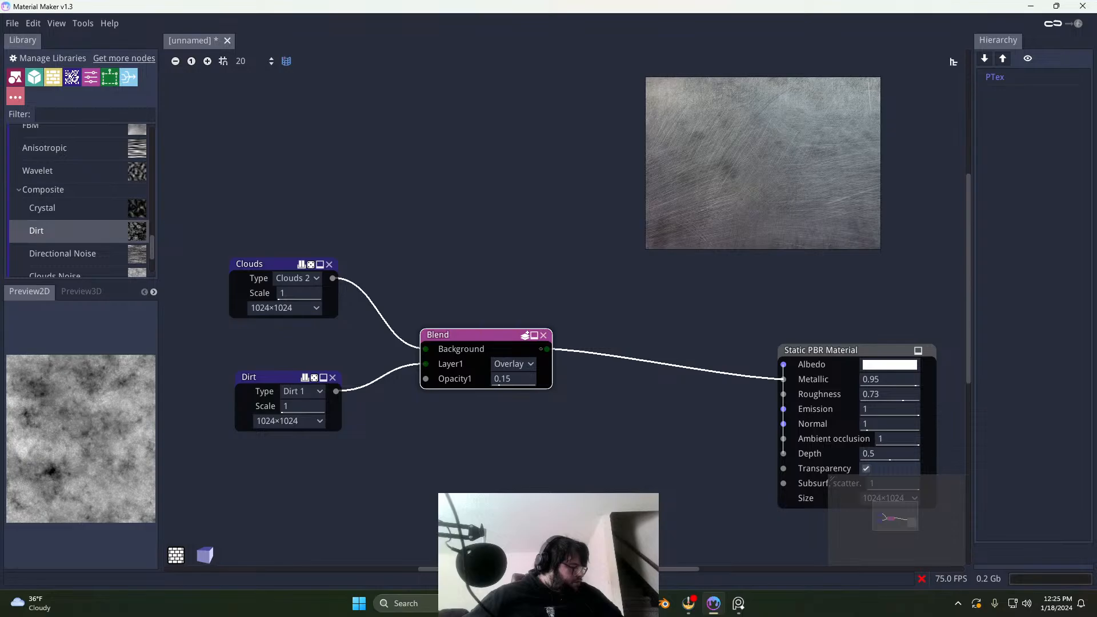
pyautogui.hotkey('alt', 'Tab')
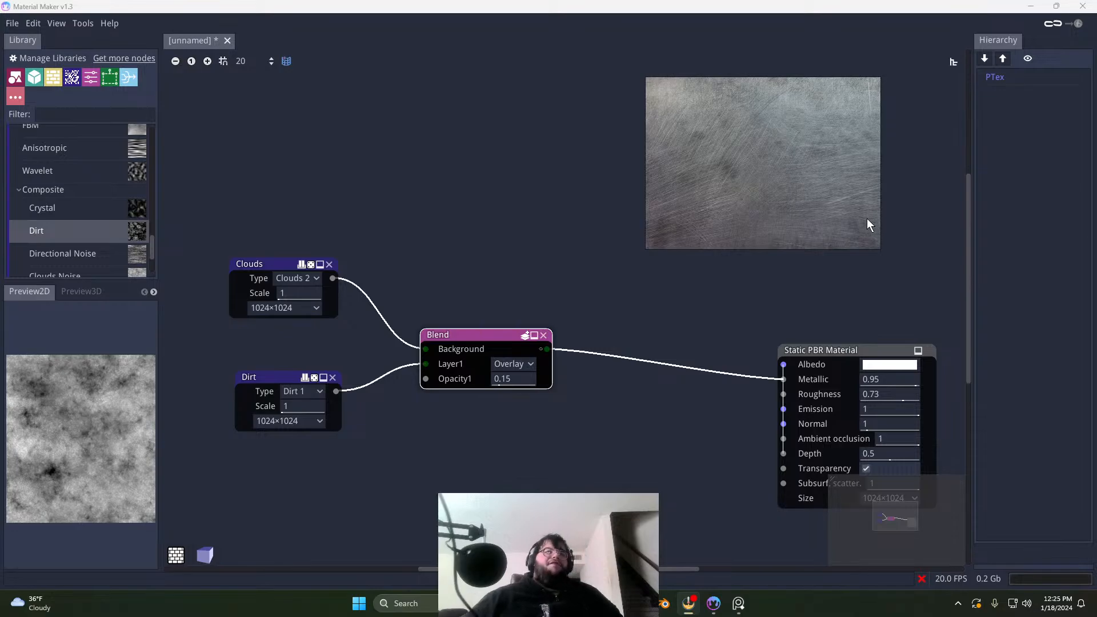
pyautogui.click(617, 371)
pyautogui.scroll(-2, 625, 393)
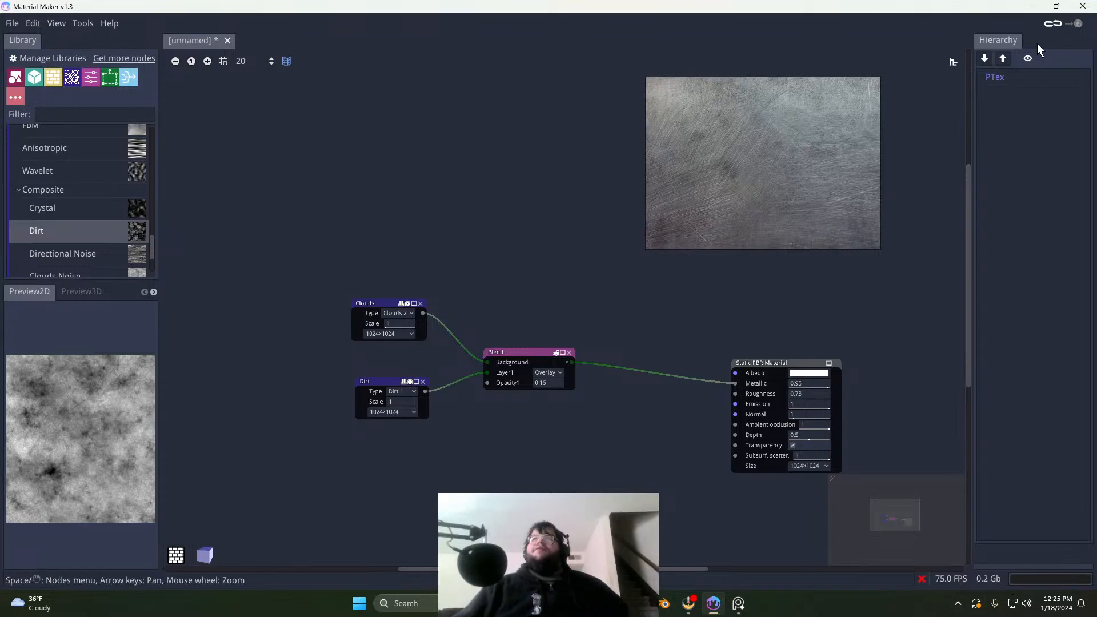
pyautogui.click(86, 24)
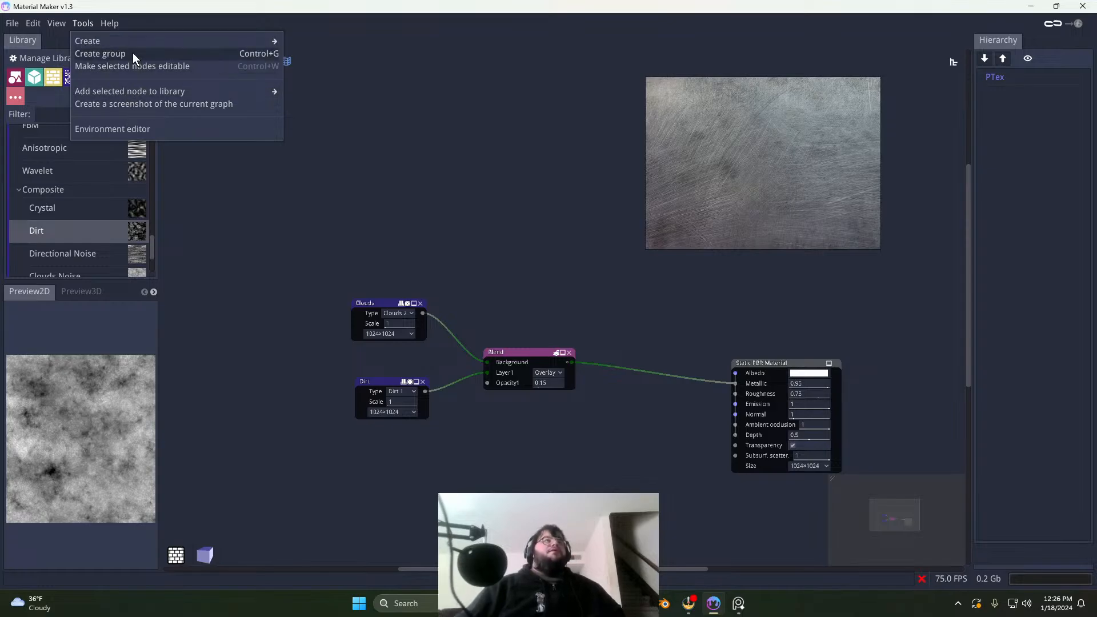
pyautogui.moveTo(108, 28)
pyautogui.moveTo(57, 22)
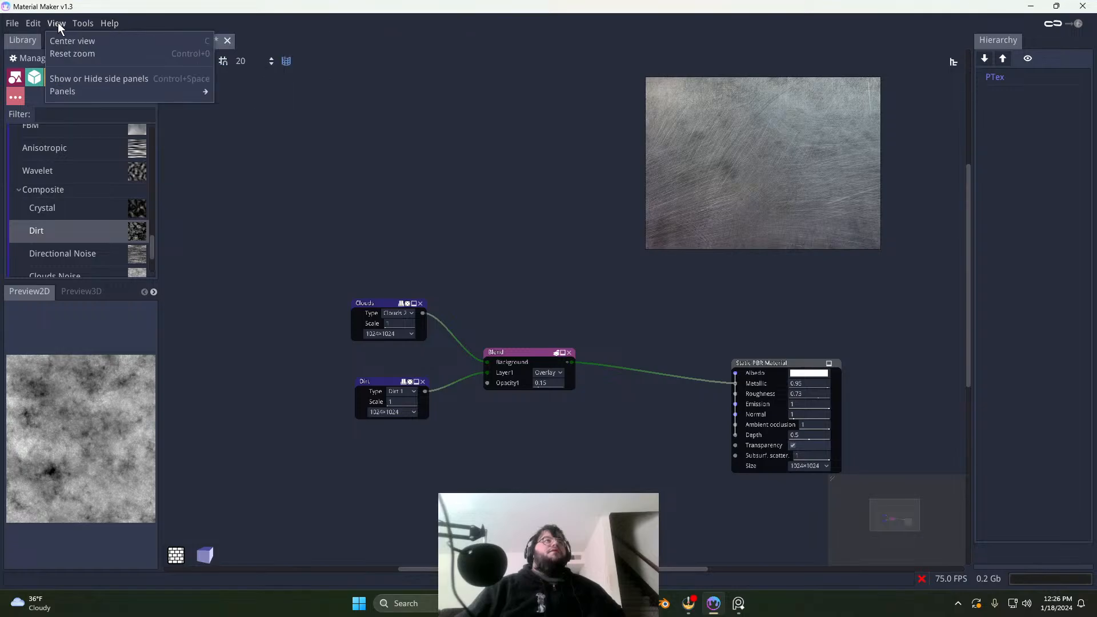
pyautogui.moveTo(16, 23)
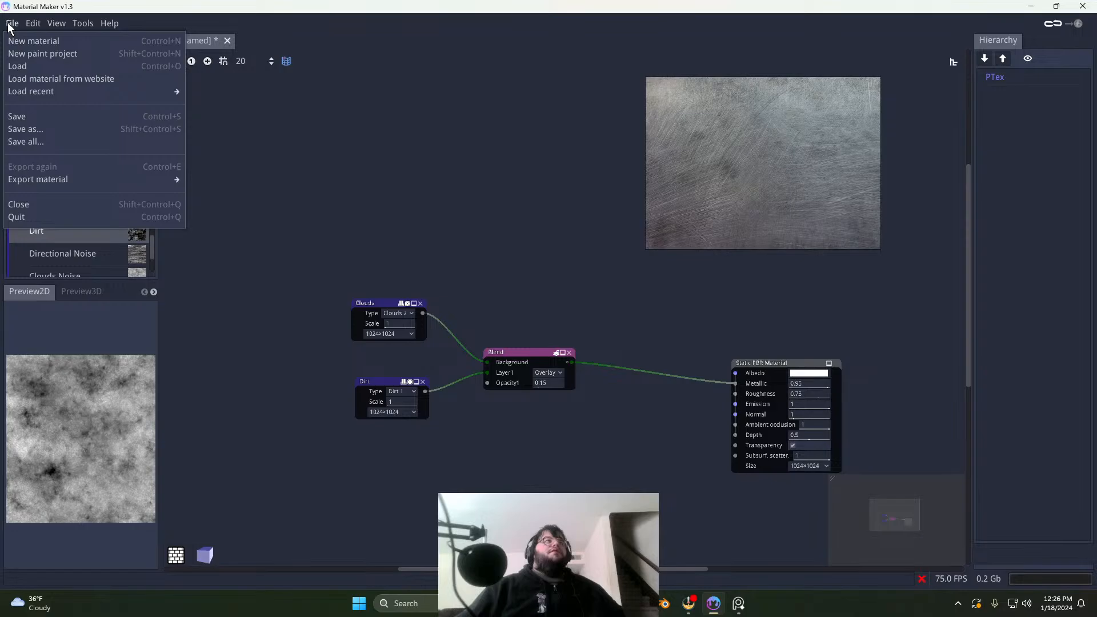
pyautogui.click(10, 25)
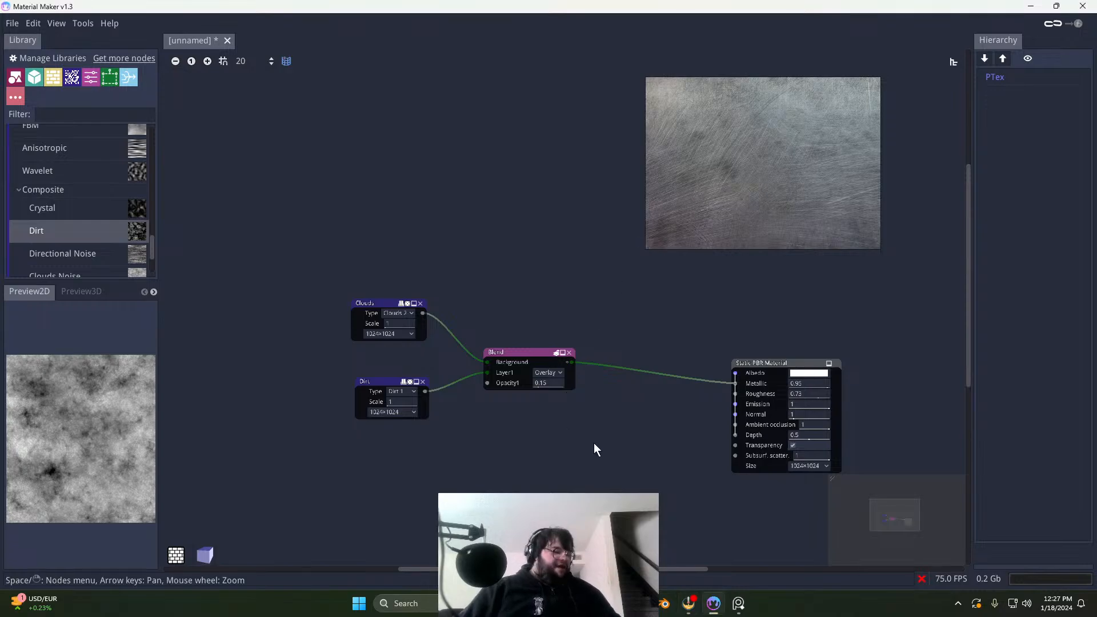
pyautogui.moveTo(592, 456); pyautogui.dragTo(595, 421, button='middle')
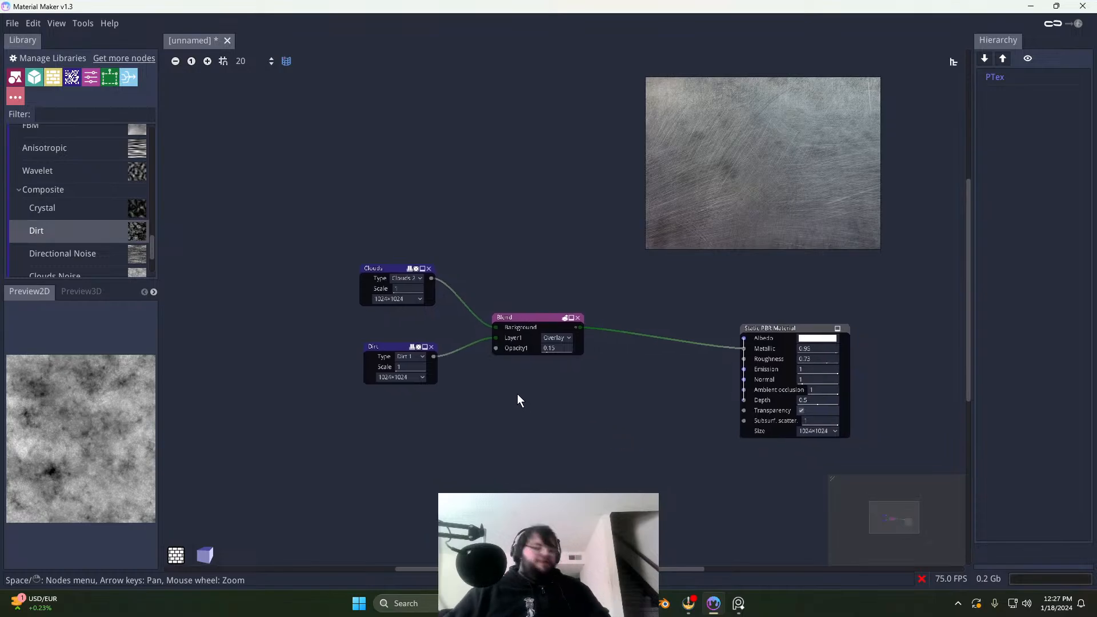
# Step: Move the Clouds, Dirt and Blend nodes together farther away from the Static PBR Material node
pyautogui.scroll(3, 519, 400)
pyautogui.scroll(-2, 549, 394)
pyautogui.scroll(1, 587, 375)
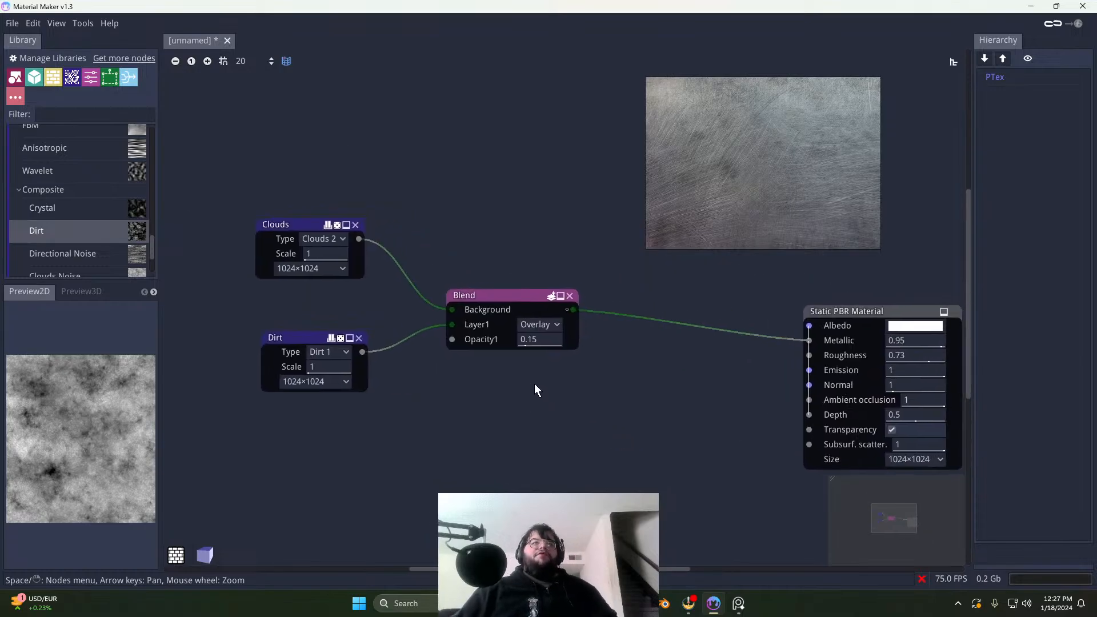
pyautogui.moveTo(248, 167); pyautogui.dragTo(557, 400)
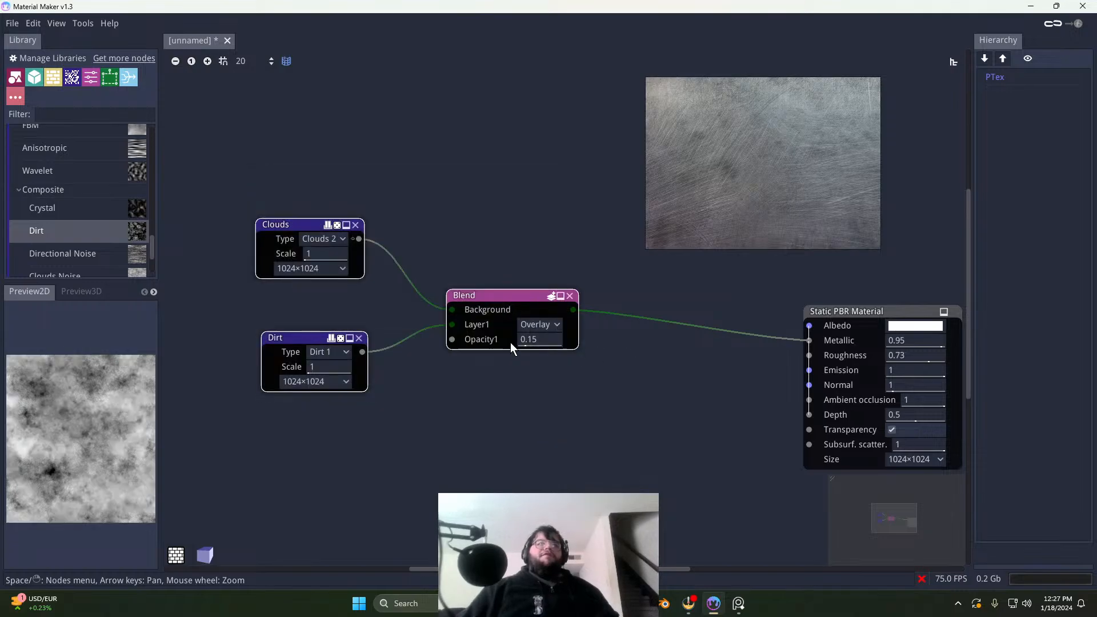
pyautogui.moveTo(499, 296); pyautogui.dragTo(431, 269)
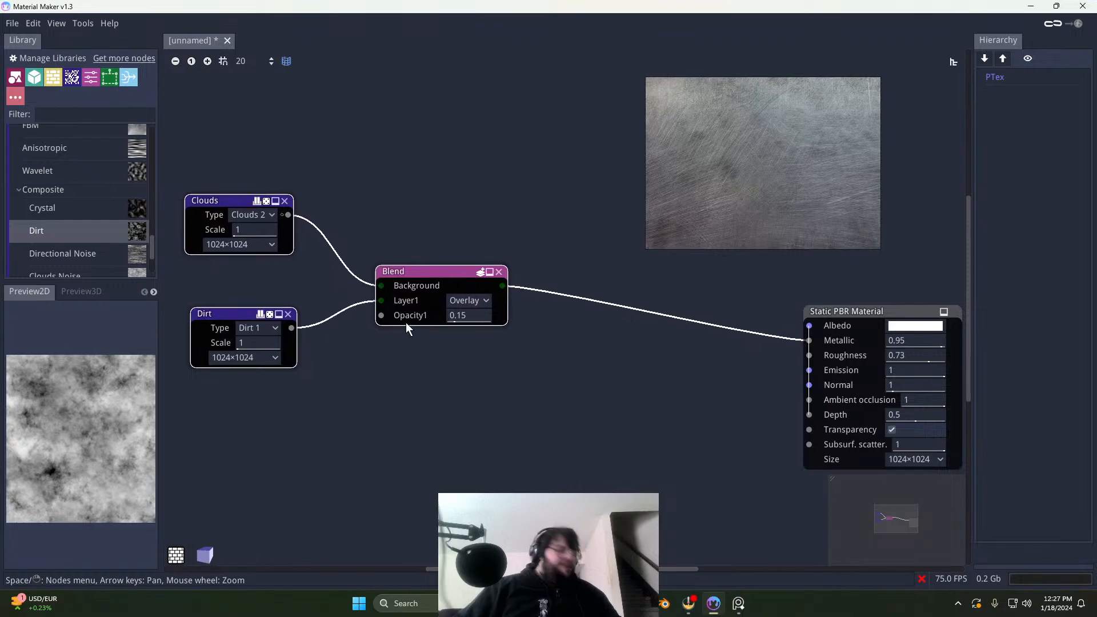
# Step: Check the material on the sphere in the 3D preview, then return to the 2D preview
pyautogui.click(80, 290)
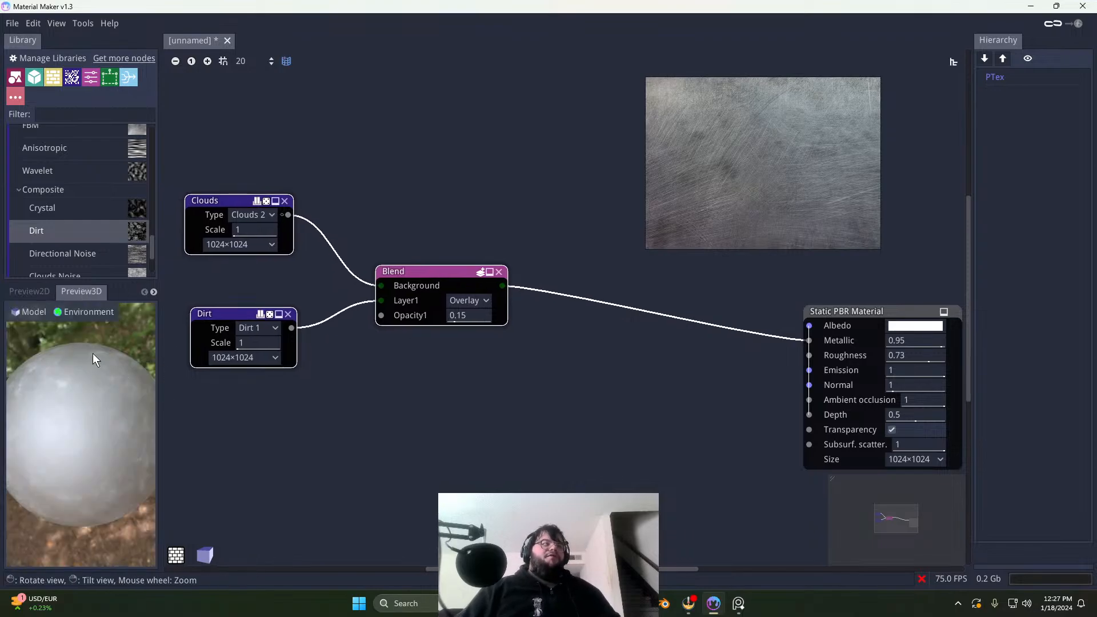
pyautogui.moveTo(101, 494); pyautogui.dragTo(75, 449)
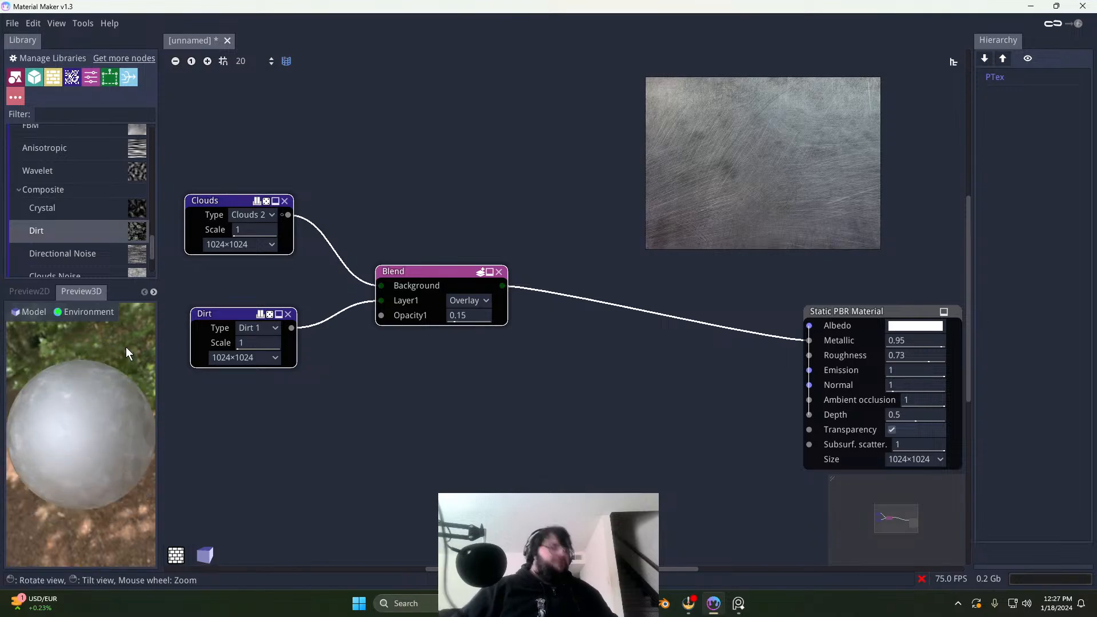
pyautogui.click(44, 290)
pyautogui.moveTo(529, 402); pyautogui.dragTo(543, 347, button='middle')
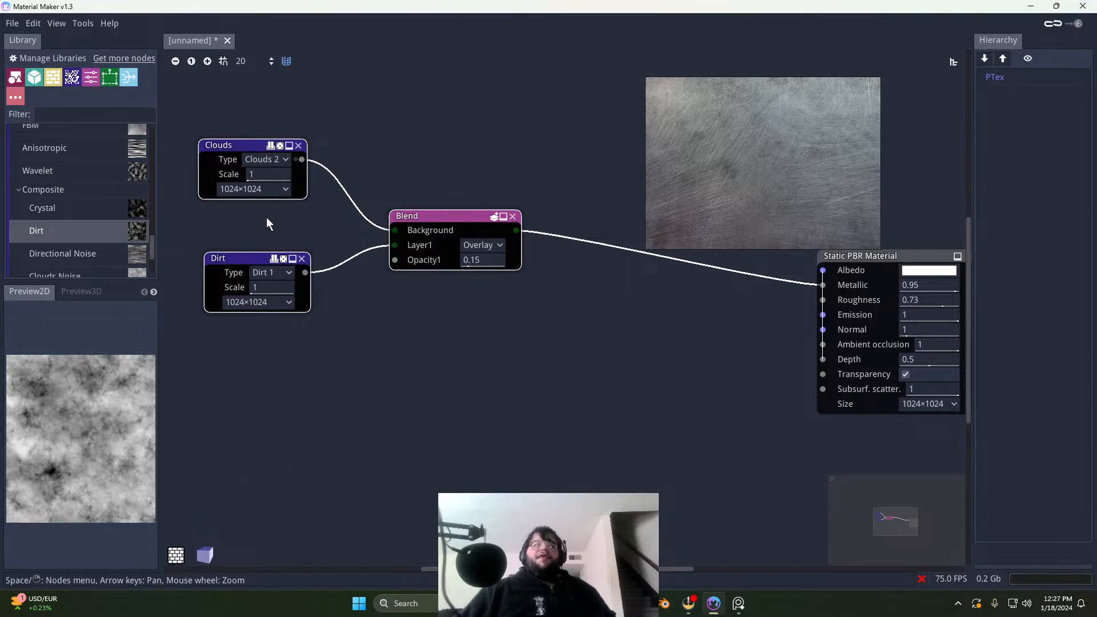
# Step: Move the Clouds, Dirt and Blend nodes together closer to the Static PBR Material node and deselect them
pyautogui.moveTo(212, 120); pyautogui.dragTo(466, 325)
pyautogui.moveTo(470, 222); pyautogui.dragTo(527, 275)
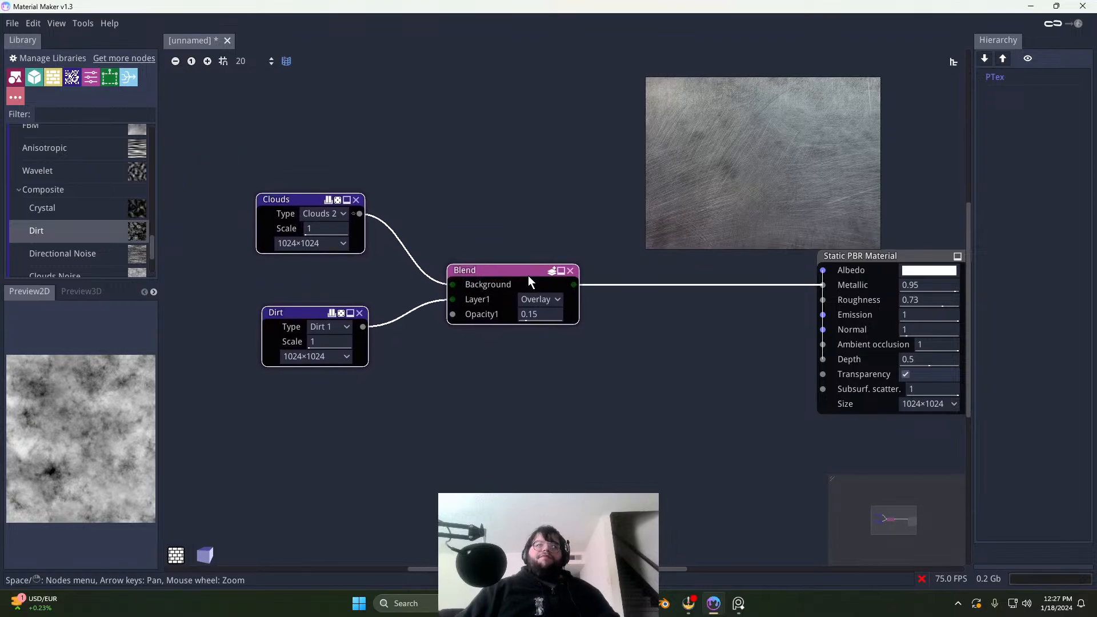
pyautogui.click(550, 400)
pyautogui.scroll(-2, 799, 503)
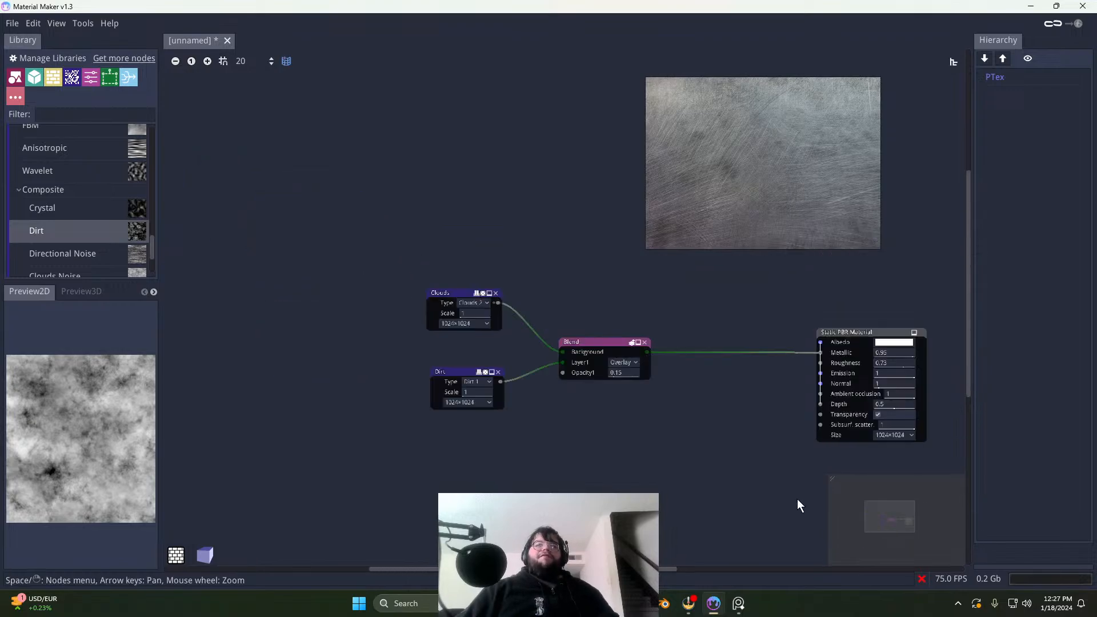
# Step: Examine the surface detail of the blended metal on the 3D preview sphere from several angles and distances
pyautogui.click(585, 342)
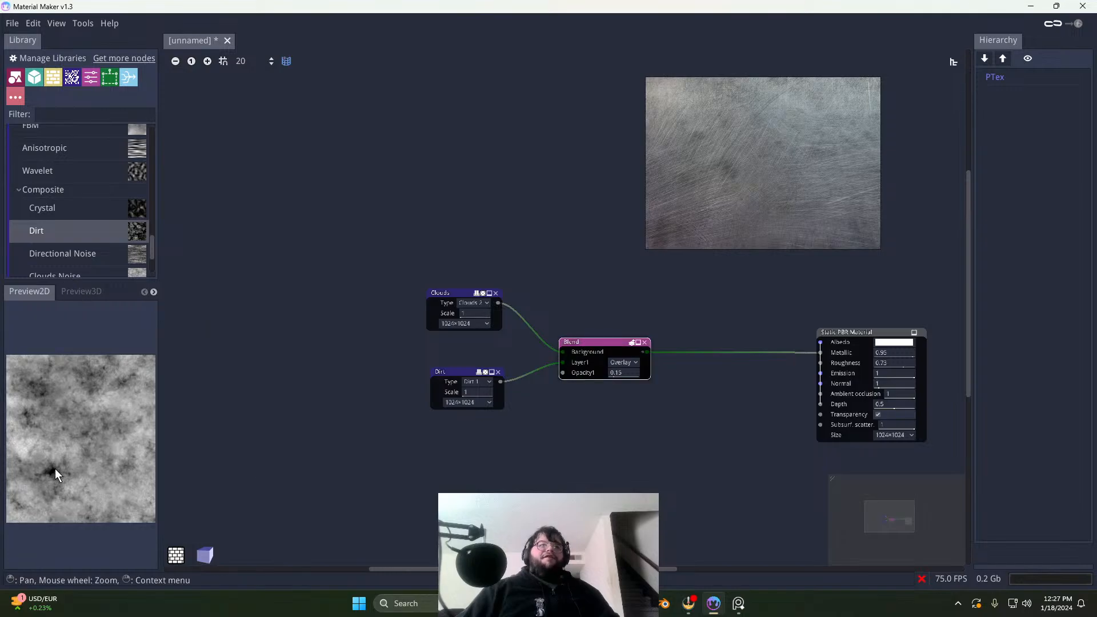
pyautogui.click(81, 291)
pyautogui.scroll(5, 122, 446)
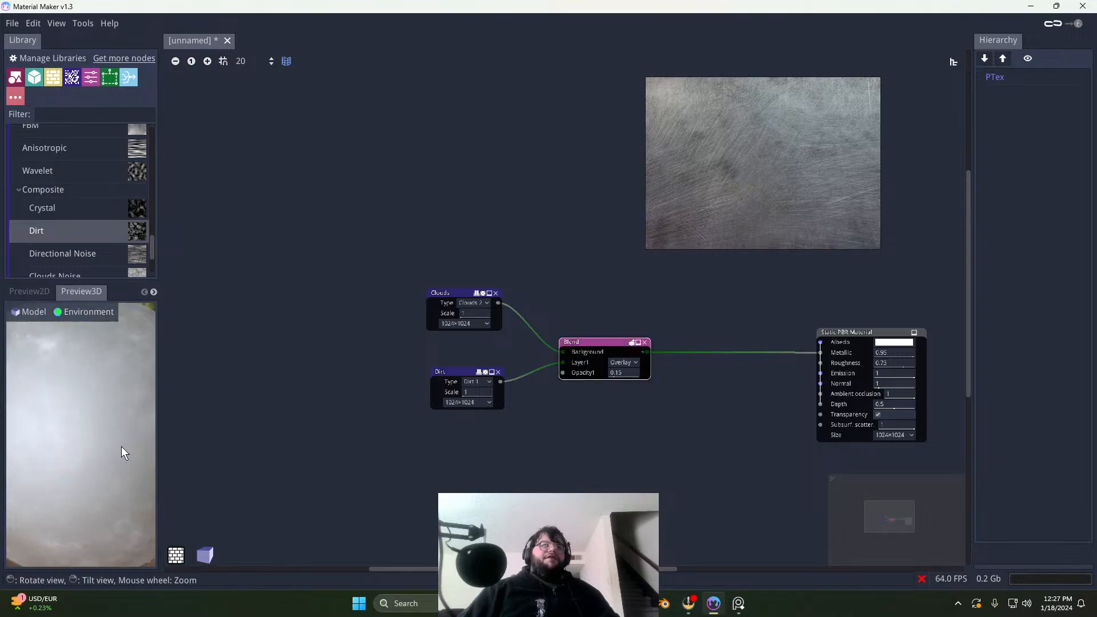
pyautogui.scroll(-3, 118, 464)
pyautogui.moveTo(119, 465); pyautogui.dragTo(68, 433)
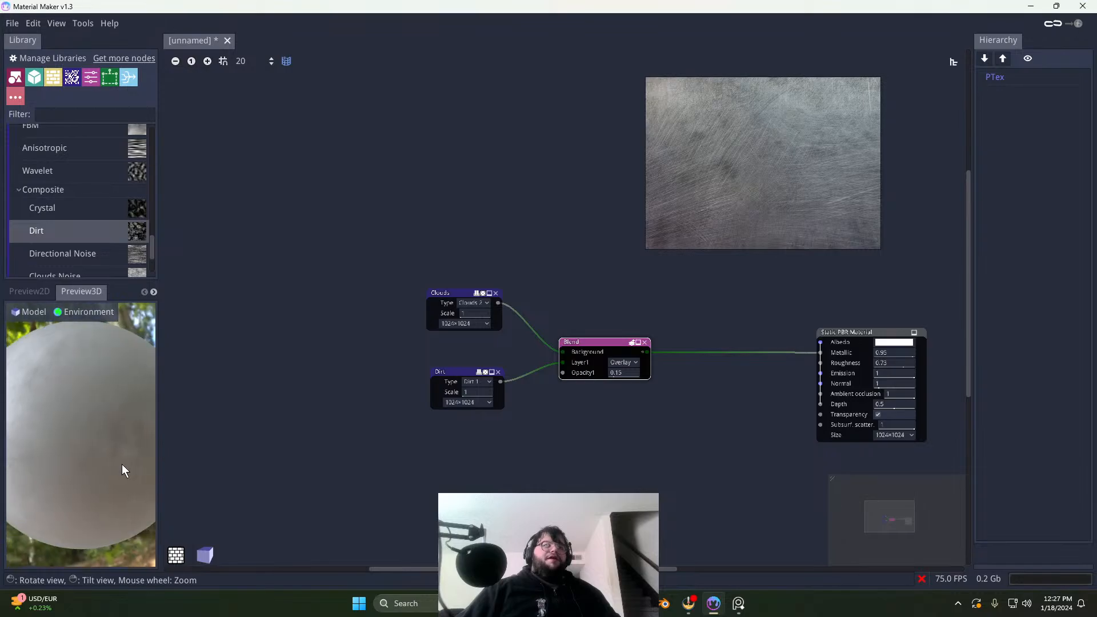
pyautogui.scroll(3, 115, 464)
pyautogui.moveTo(108, 464); pyautogui.dragTo(54, 419)
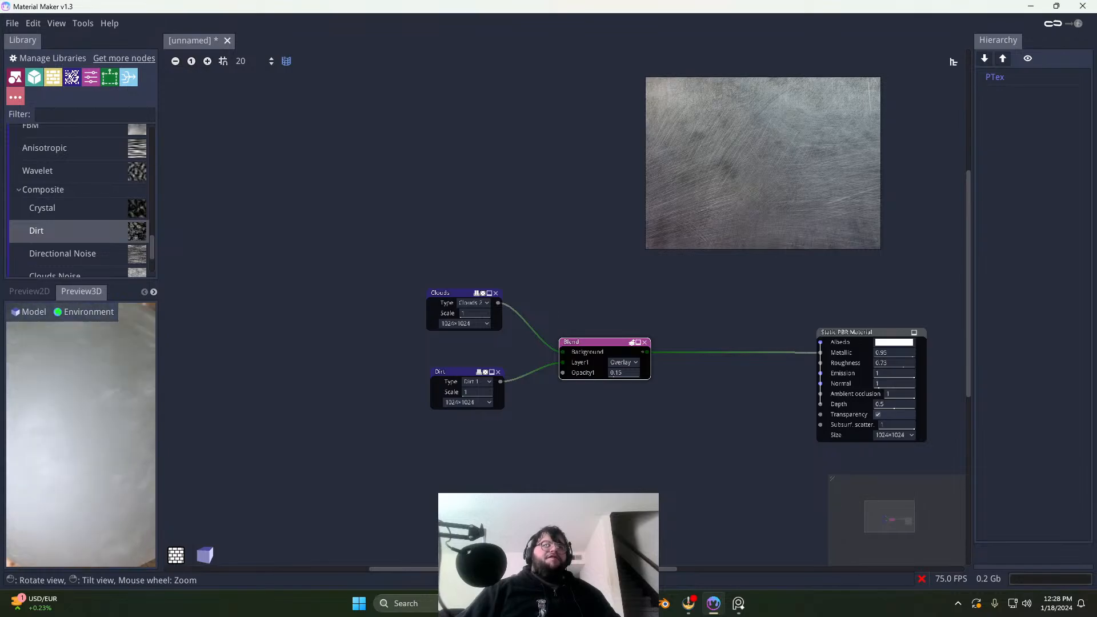
pyautogui.scroll(-4, 73, 426)
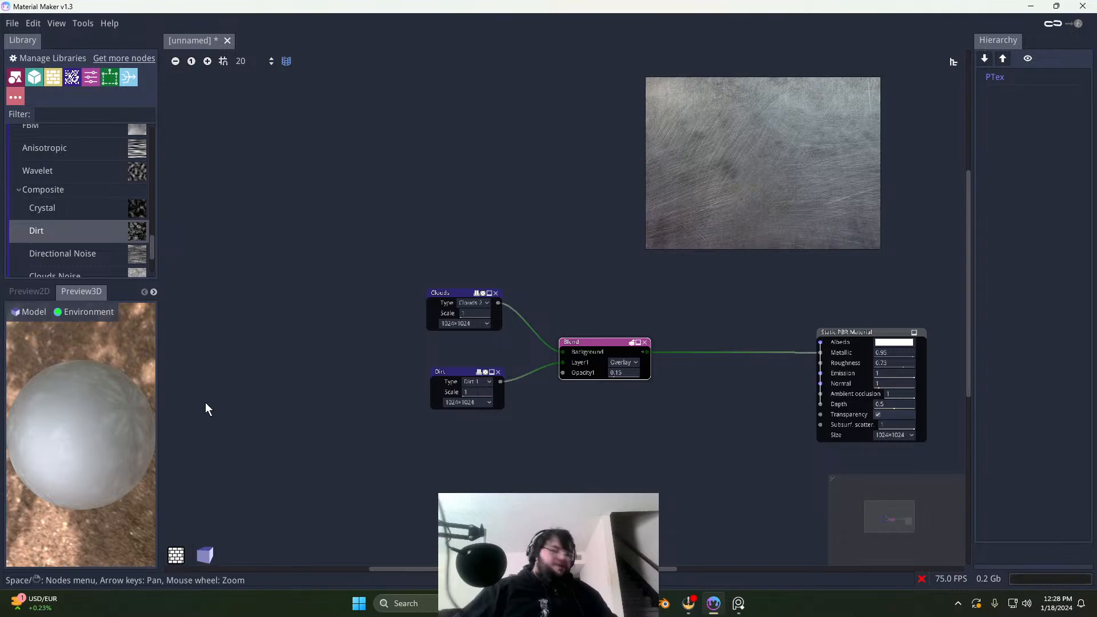
# Step: Switch to the browser, reopen the recently closed Japanese Lofi Radio 24/7 stream from the history and skip its ad
pyautogui.click(589, 603)
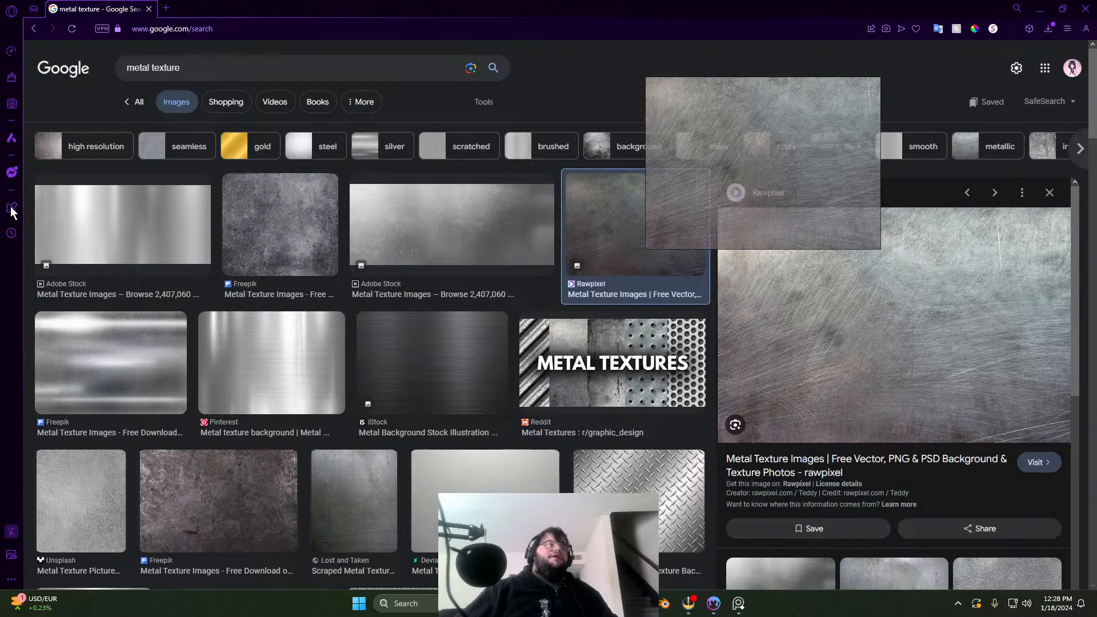
pyautogui.click(11, 234)
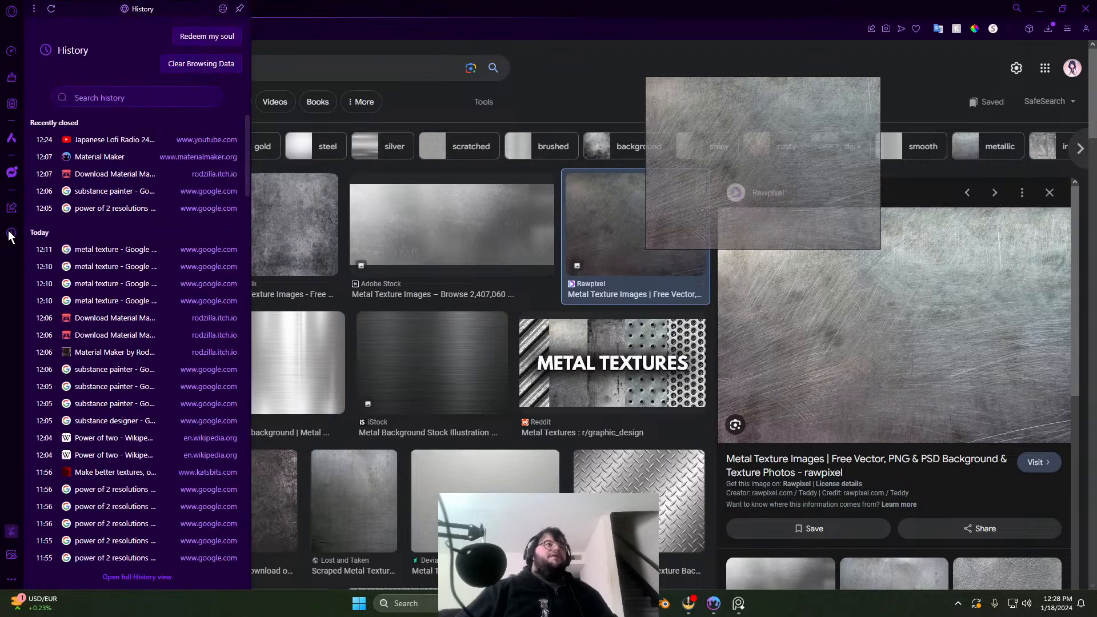
pyautogui.click(113, 142)
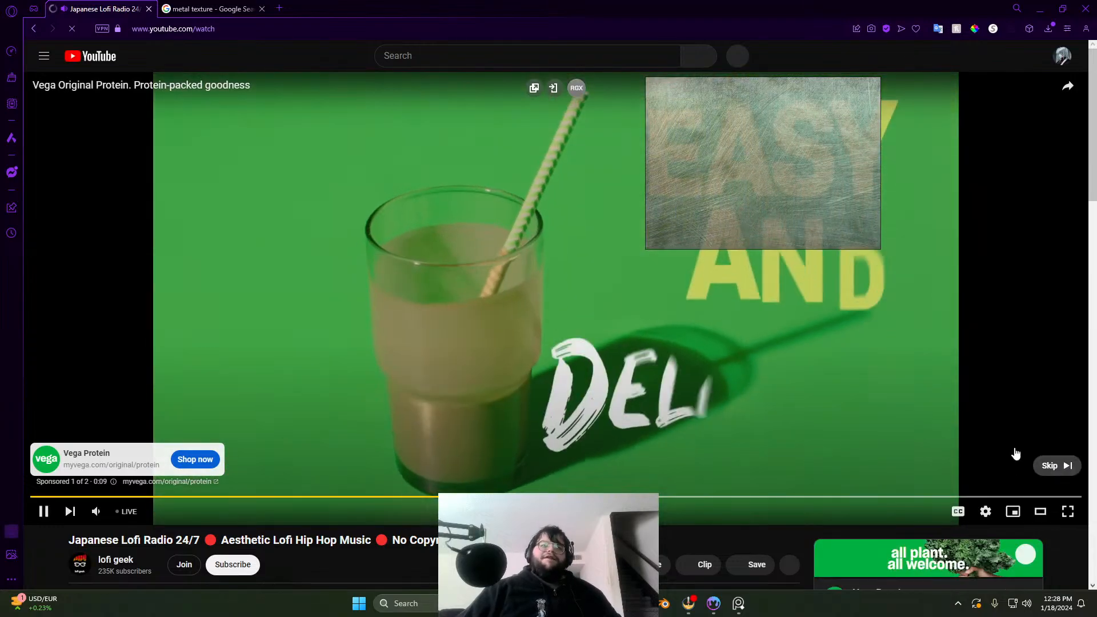
pyautogui.click(1069, 462)
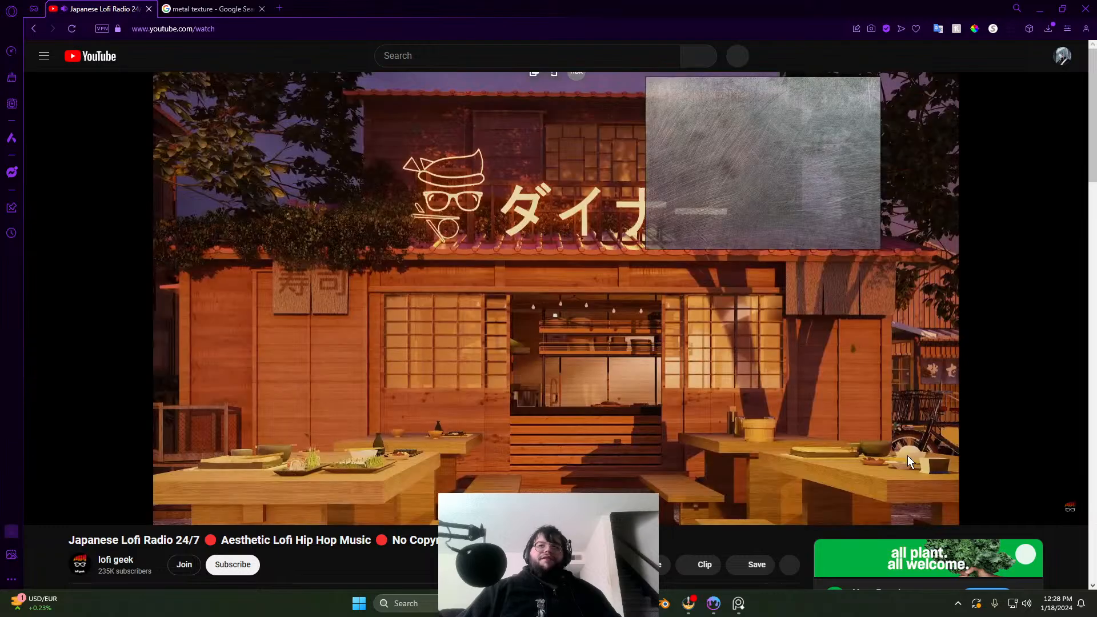
# Step: Set the stream's playback quality to 720p and return to Material Maker
pyautogui.click(986, 513)
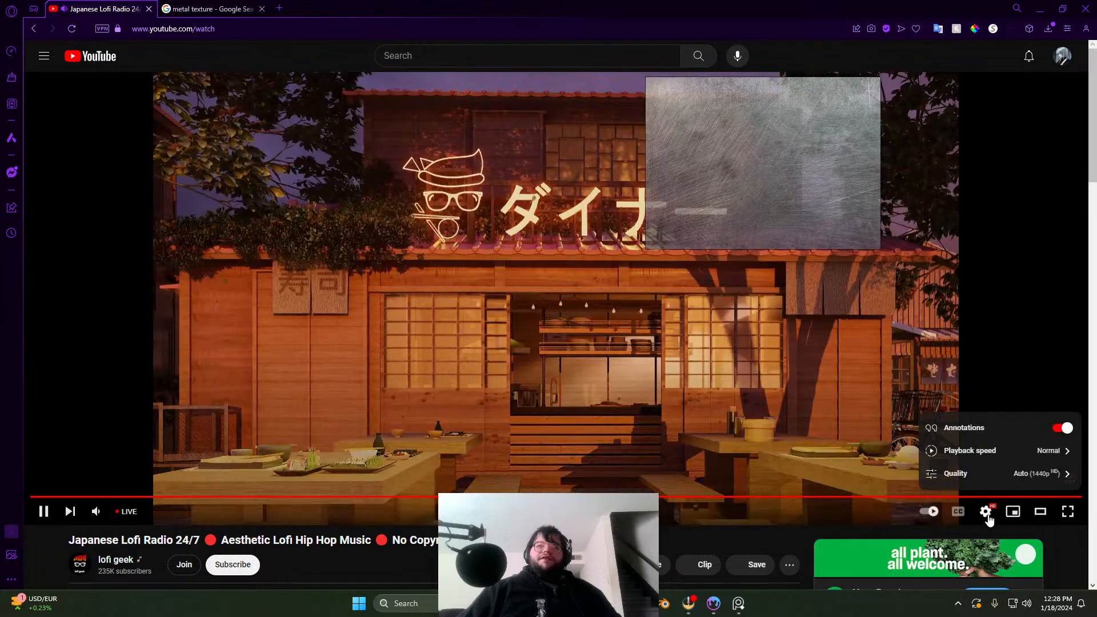
pyautogui.click(994, 474)
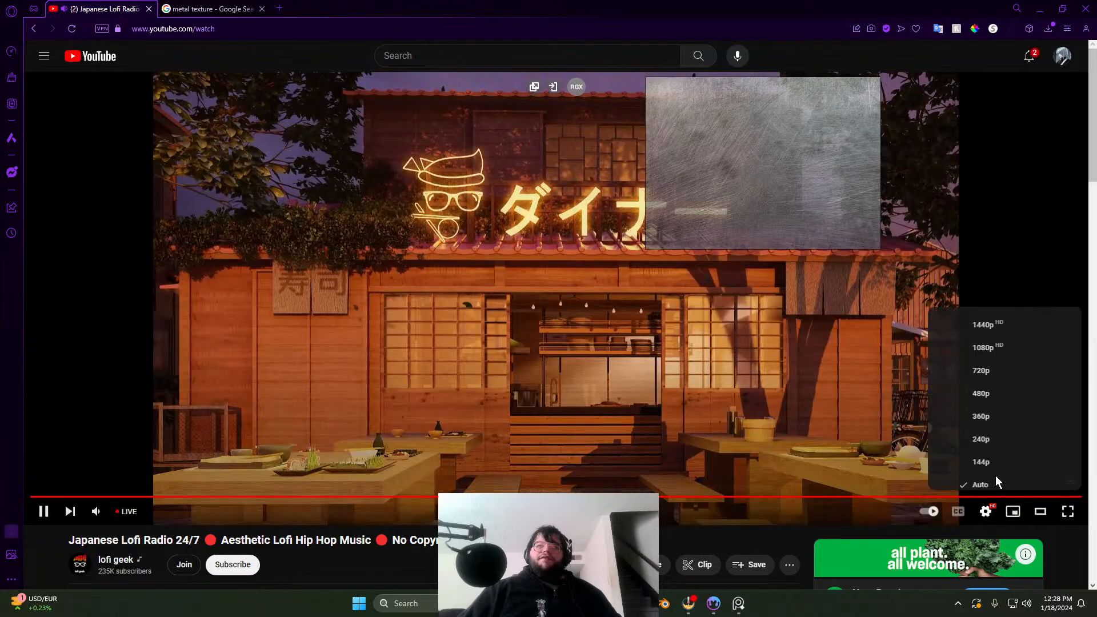
pyautogui.click(978, 373)
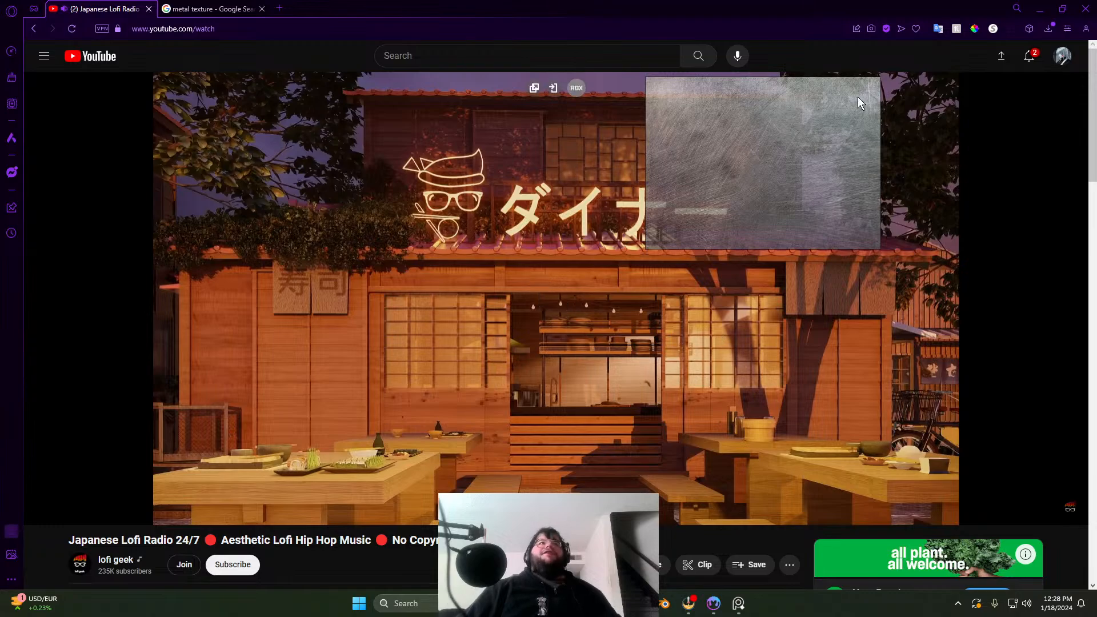
pyautogui.click(1040, 8)
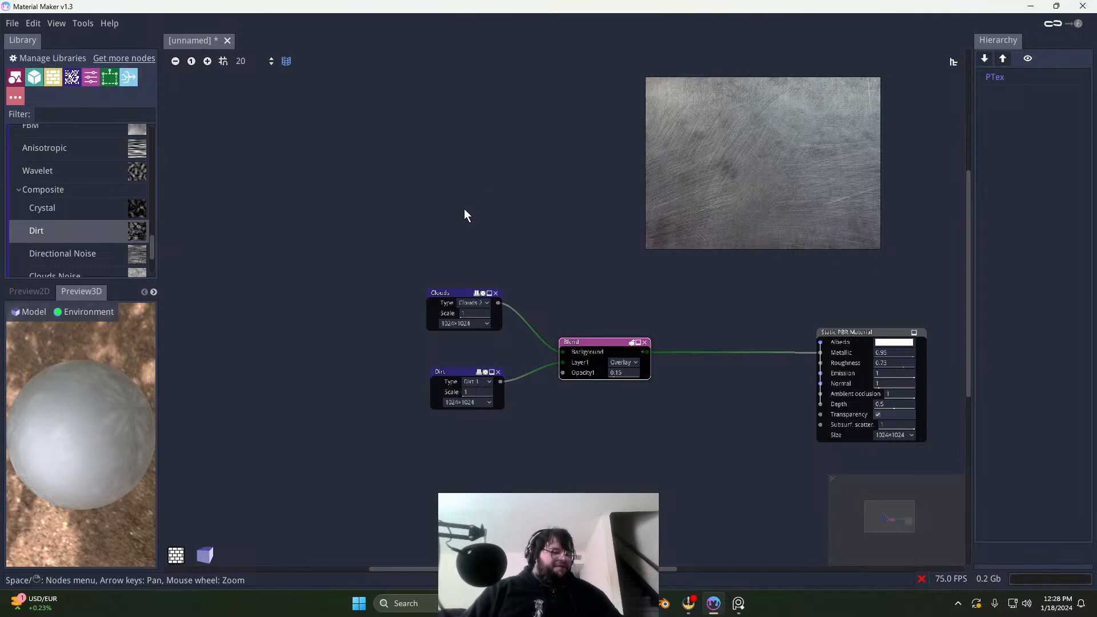
# Step: Set the Static PBR Material's Metallic value to 1 and inspect the effect on the preview sphere
pyautogui.scroll(4, 460, 256)
pyautogui.scroll(-2, 571, 292)
pyautogui.moveTo(579, 298); pyautogui.dragTo(544, 247, button='middle')
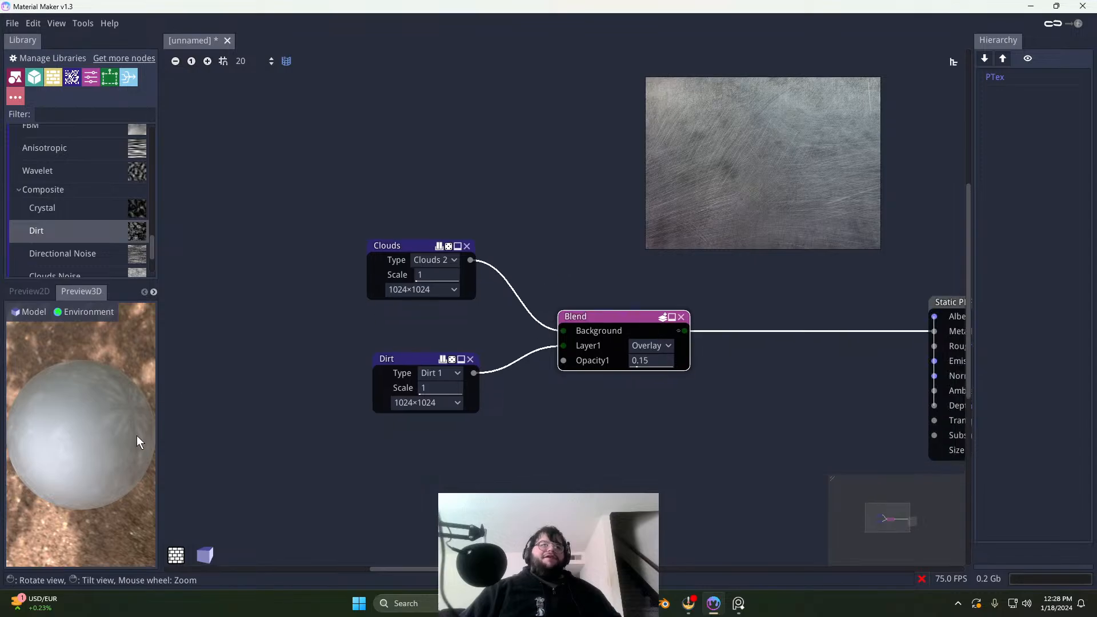
pyautogui.moveTo(97, 421)
pyautogui.mouseDown()
pyautogui.moveTo(121, 433)
pyautogui.moveTo(112, 445)
pyautogui.moveTo(77, 422)
pyautogui.moveTo(86, 437)
pyautogui.moveTo(100, 406)
pyautogui.mouseUp()
pyautogui.moveTo(742, 440); pyautogui.dragTo(503, 411, button='middle')
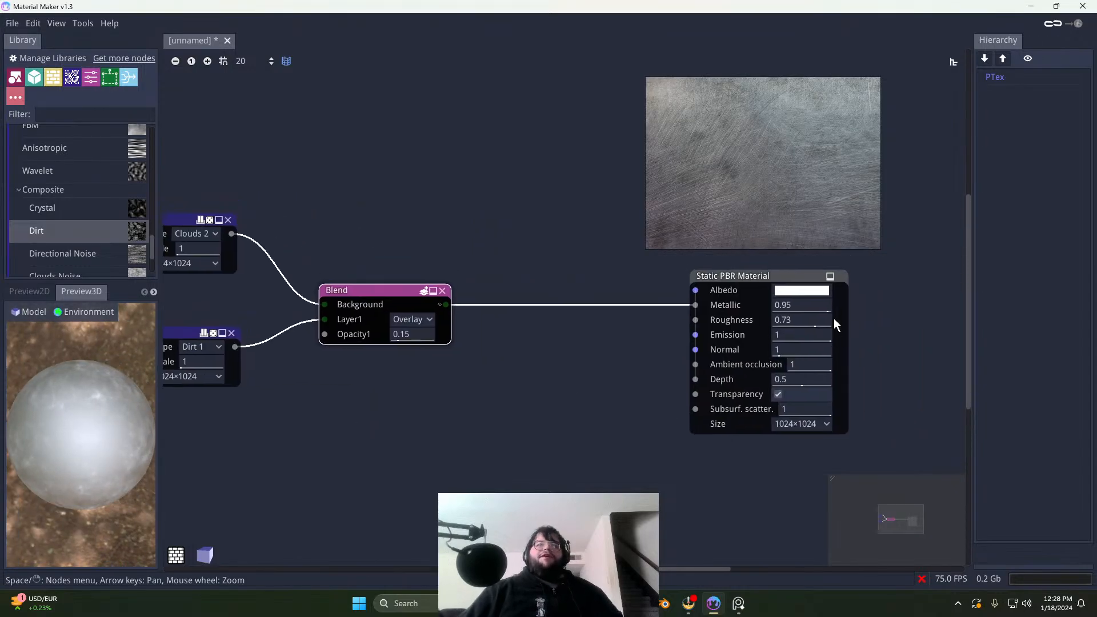
pyautogui.moveTo(828, 311); pyautogui.dragTo(865, 323)
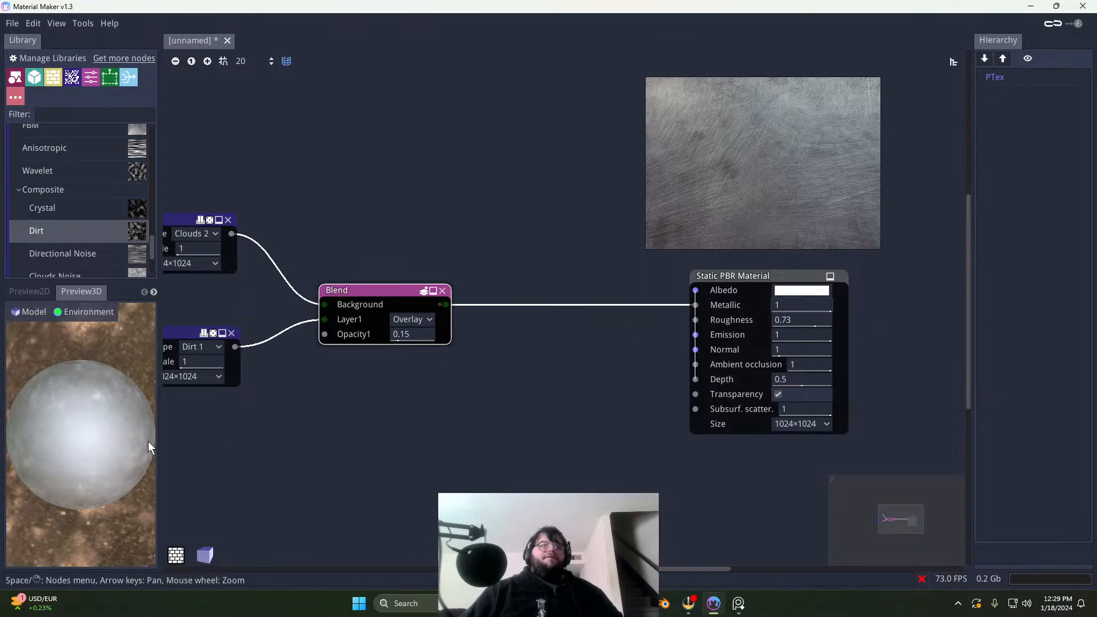
pyautogui.moveTo(120, 445); pyautogui.dragTo(96, 417)
# Step: Move the Clouds, Dirt and Blend nodes together away from the Static PBR Material node to make room between them
pyautogui.moveTo(417, 420); pyautogui.dragTo(563, 442, button='middle')
pyautogui.scroll(-4, 513, 433)
pyautogui.moveTo(361, 286); pyautogui.dragTo(565, 458)
pyautogui.moveTo(525, 378); pyautogui.dragTo(362, 352)
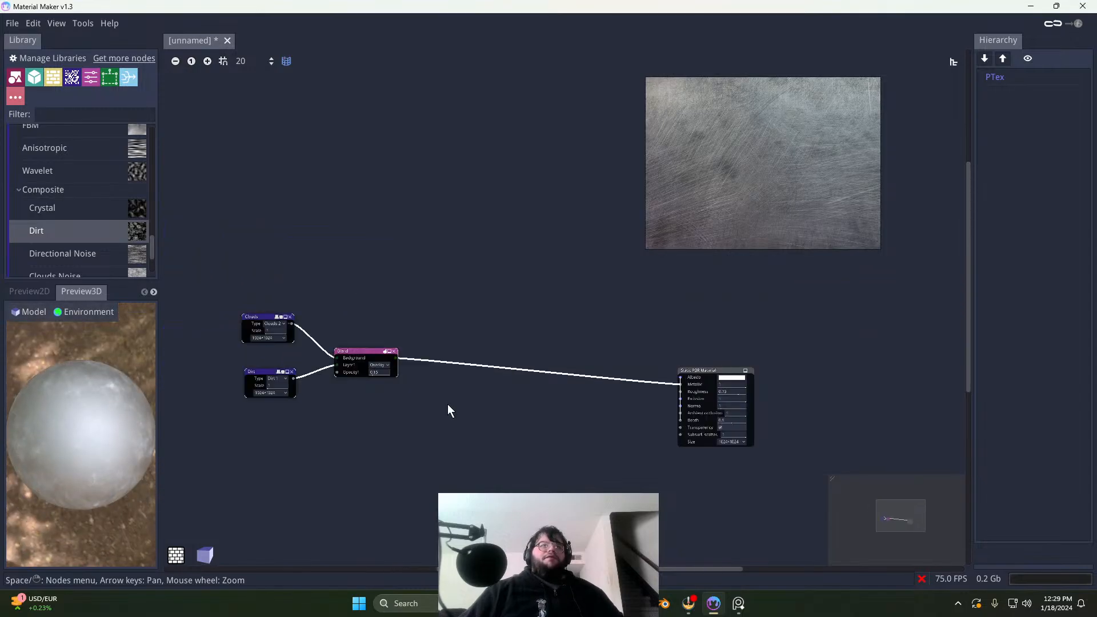
pyautogui.click(420, 403)
pyautogui.moveTo(412, 404); pyautogui.dragTo(359, 326, button='middle')
pyautogui.scroll(8, 468, 409)
pyautogui.scroll(-2, 469, 409)
pyautogui.scroll(-3, 436, 378)
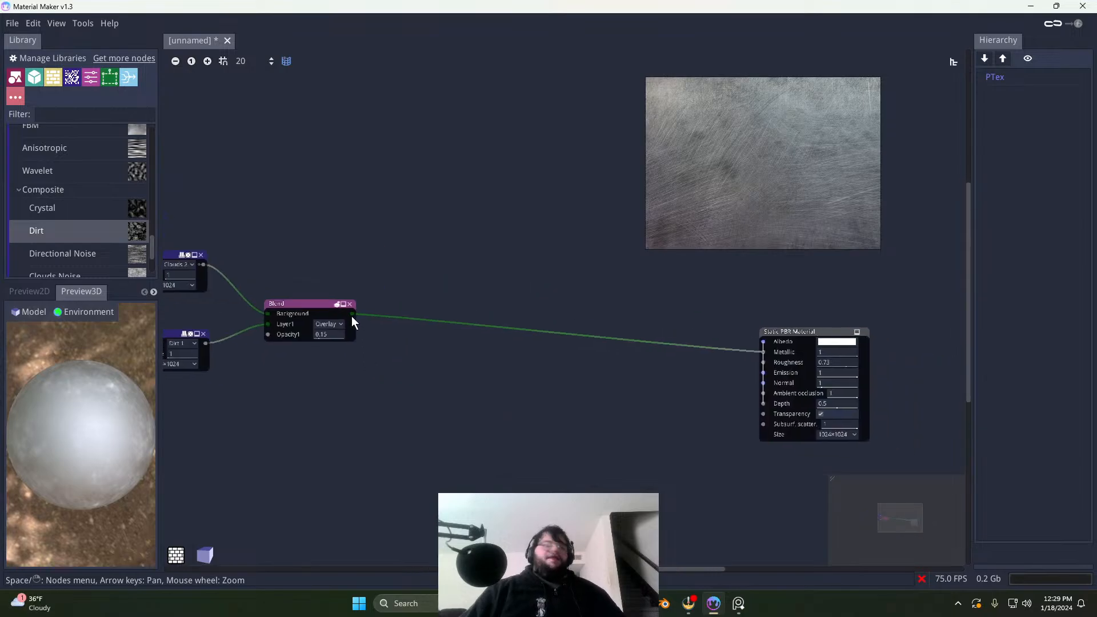
# Step: Add a second Blend node with its Background input fed by the first Blend node's output
pyautogui.moveTo(348, 315); pyautogui.dragTo(355, 320)
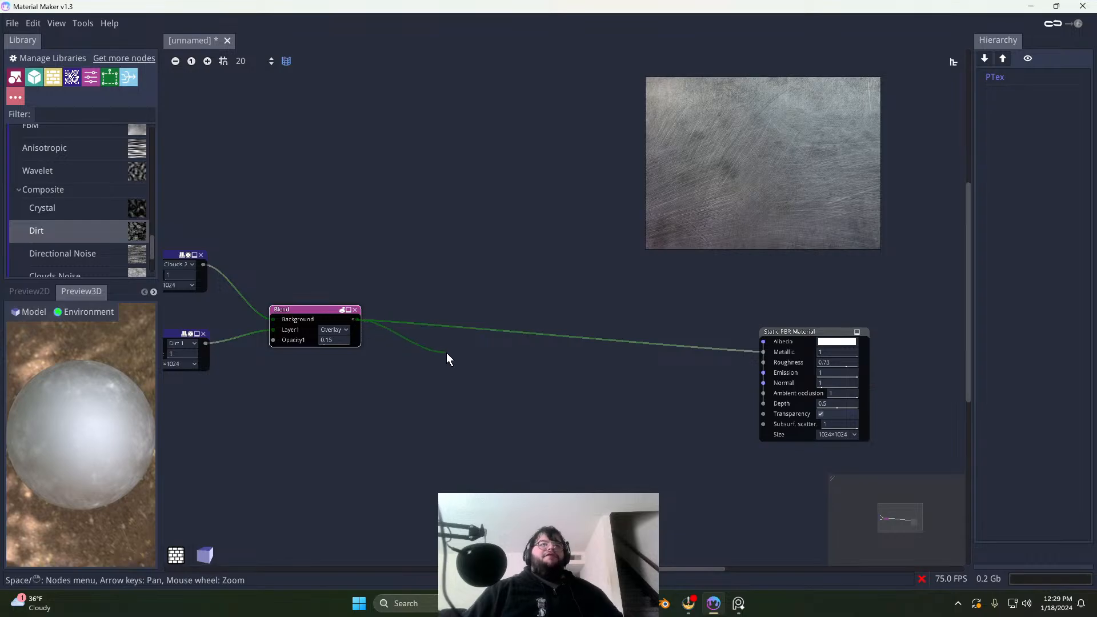
pyautogui.rightClick(461, 356)
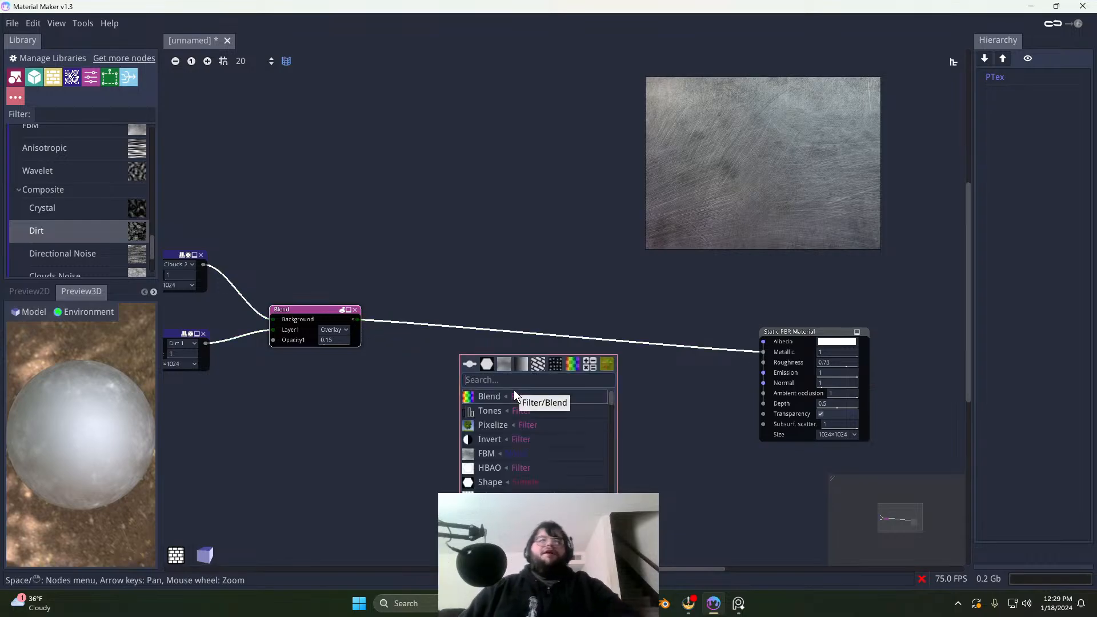
pyautogui.click(492, 395)
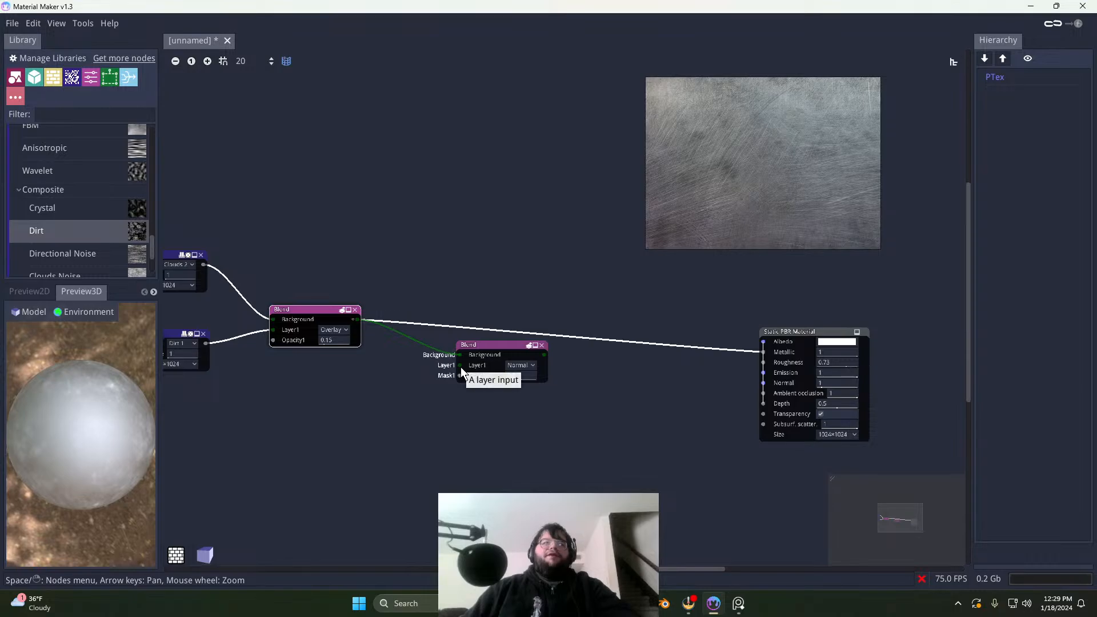
# Step: Add a Directional Noise node from the library below the first Blend node and show its pattern in the 2D preview
pyautogui.scroll(-2, 100, 231)
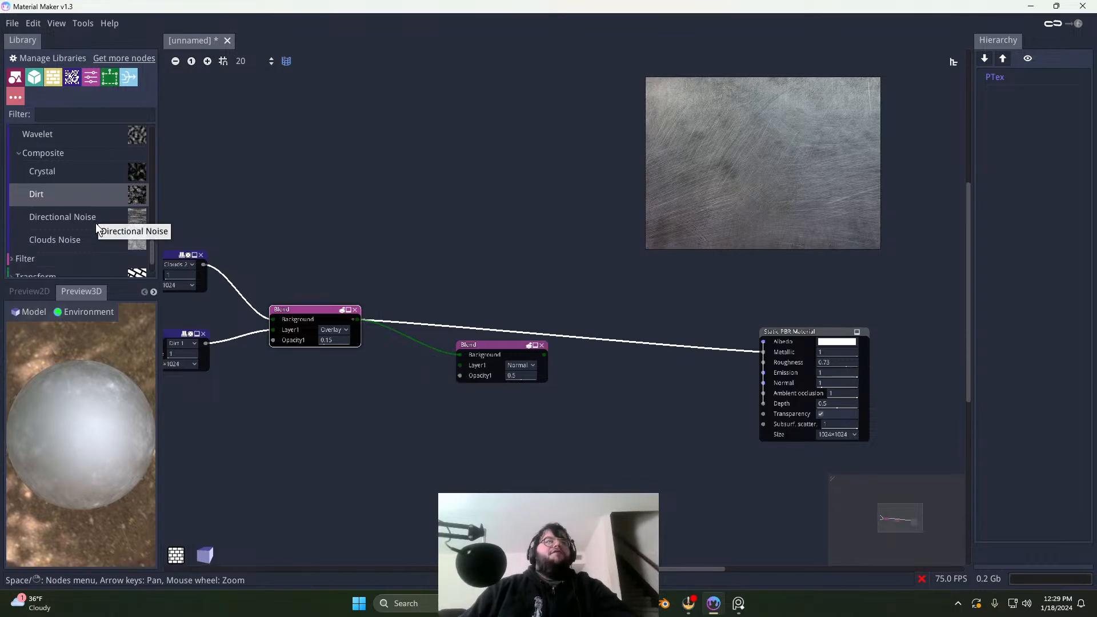
pyautogui.scroll(3, 97, 229)
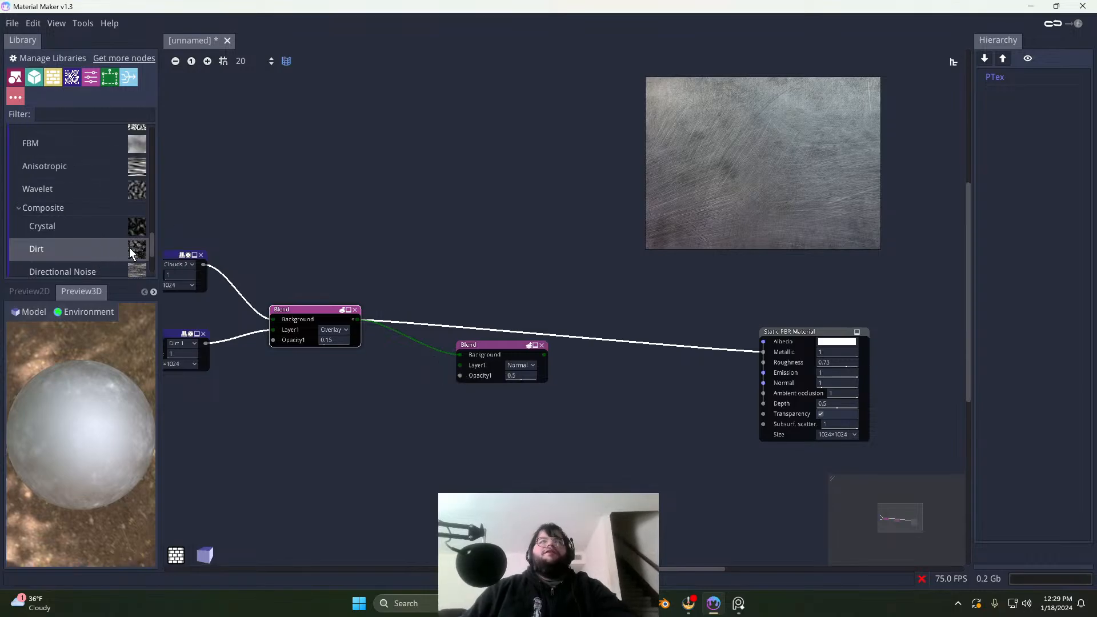
pyautogui.scroll(-2, 123, 251)
pyautogui.moveTo(85, 238); pyautogui.dragTo(377, 458)
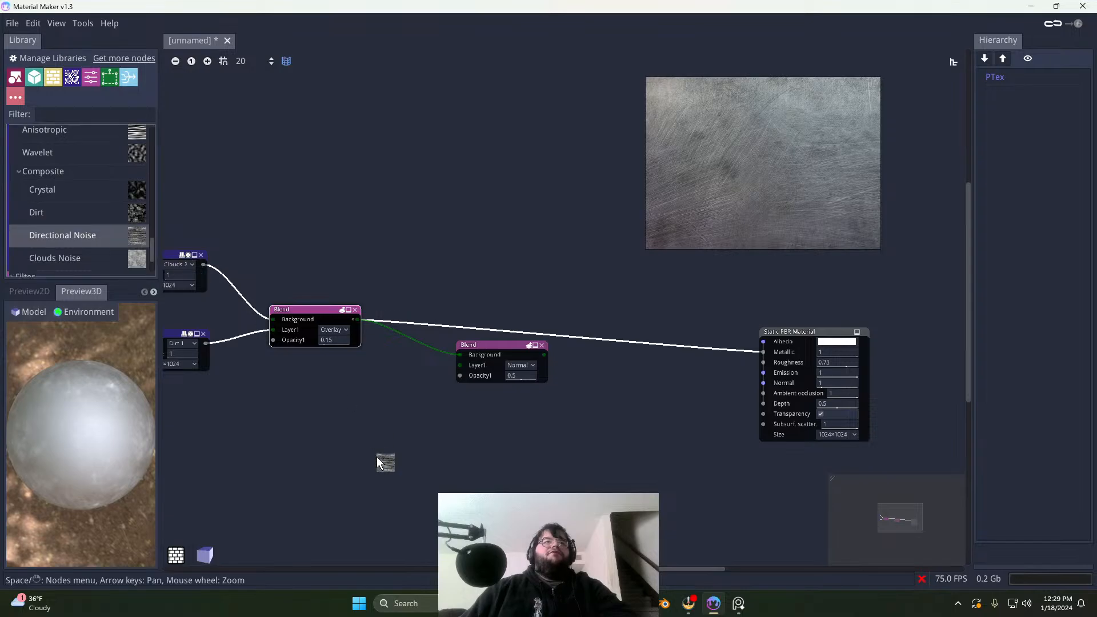
pyautogui.moveTo(360, 422); pyautogui.dragTo(326, 394)
pyautogui.click(323, 407)
pyautogui.click(38, 291)
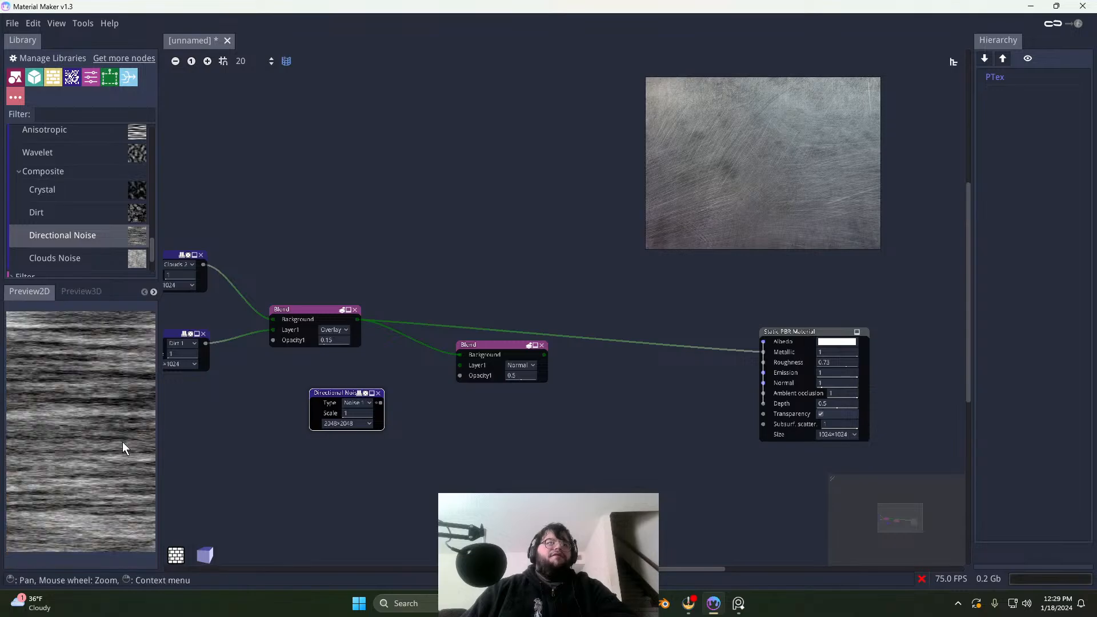
# Step: Set the Directional Noise node's size to 1024×1024 and its type to Noise 3 after trying Noise 2
pyautogui.scroll(2, 362, 419)
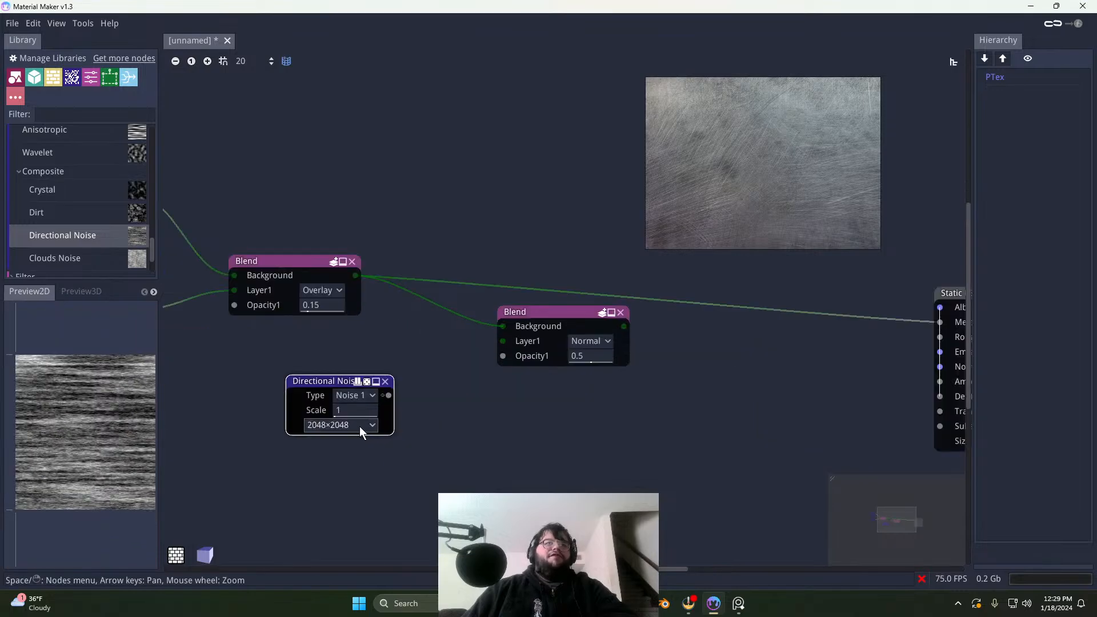
pyautogui.click(359, 426)
pyautogui.click(358, 517)
pyautogui.click(357, 395)
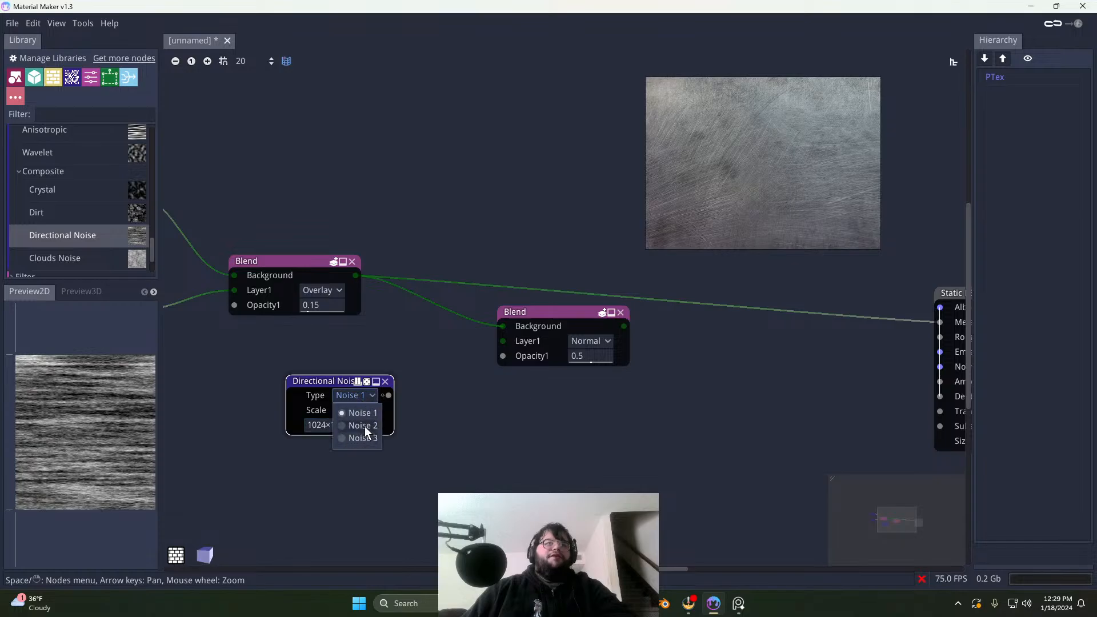
pyautogui.click(363, 425)
pyautogui.click(348, 396)
pyautogui.click(355, 439)
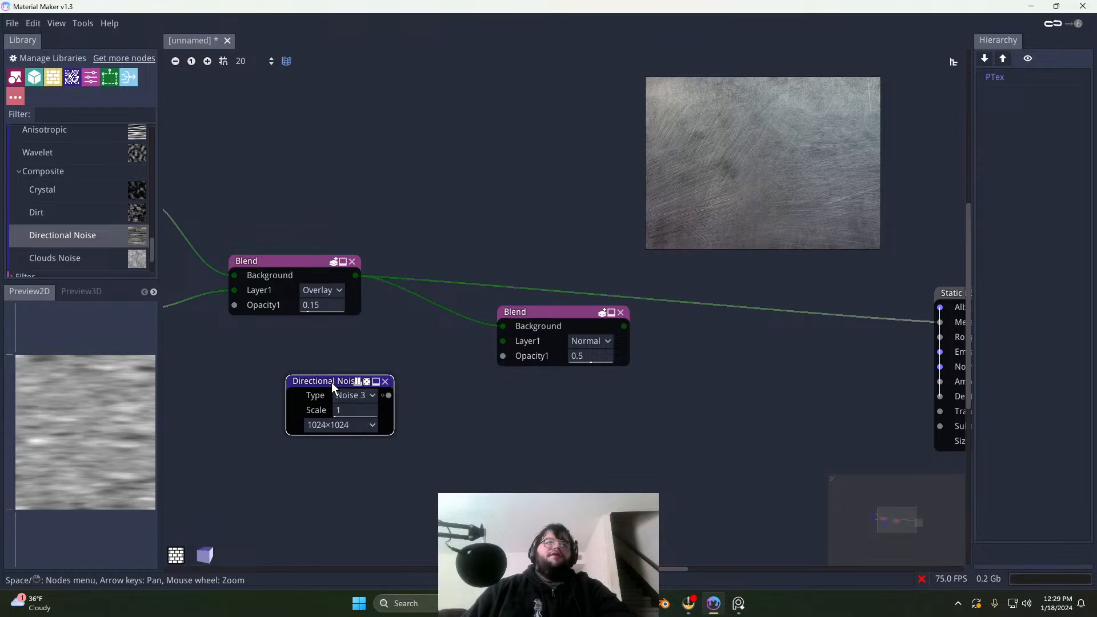
# Step: Compare Noise 1 with Noise 3 on the Directional Noise node, keep Noise 3, and connect its output to the second Blend node's Layer1
pyautogui.moveTo(331, 382); pyautogui.dragTo(330, 358)
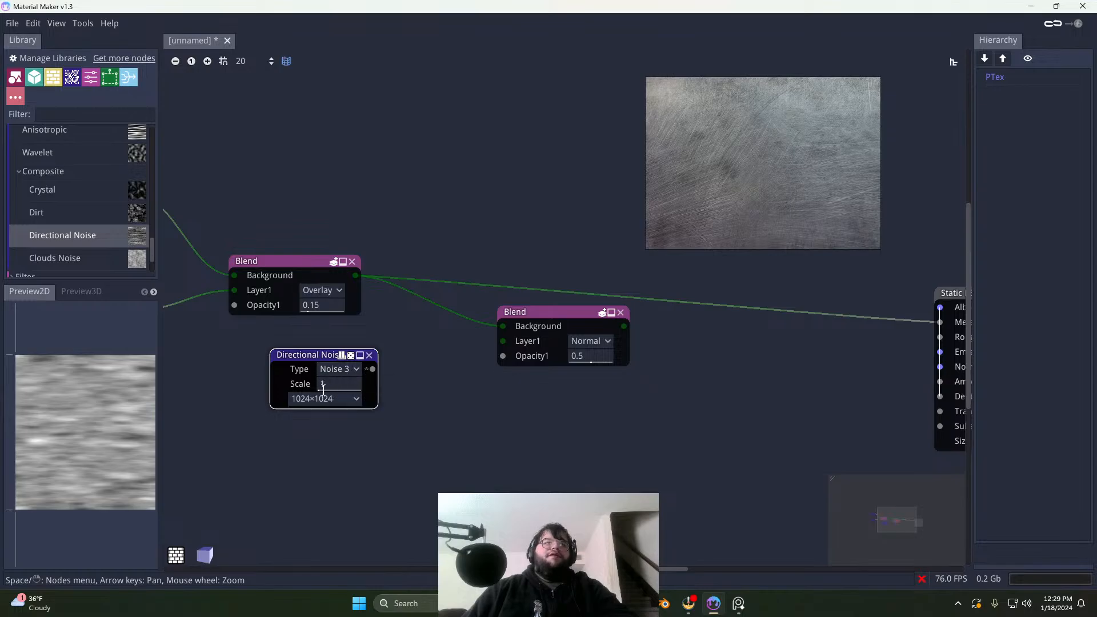
pyautogui.click(335, 370)
pyautogui.click(333, 387)
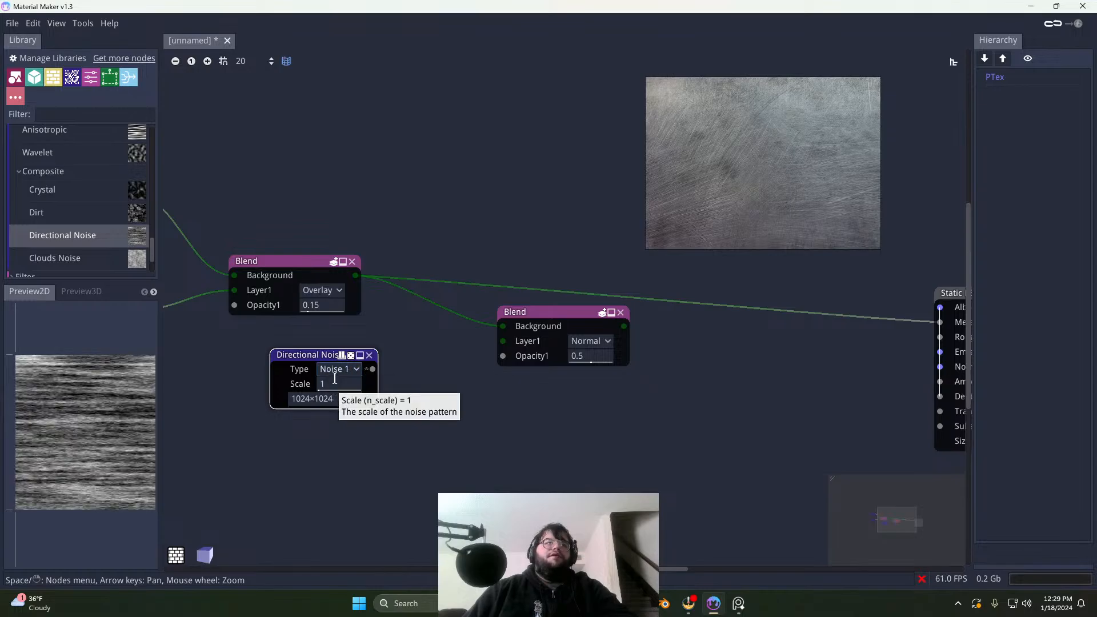
pyautogui.click(337, 369)
pyautogui.click(335, 410)
pyautogui.moveTo(310, 355); pyautogui.dragTo(502, 341)
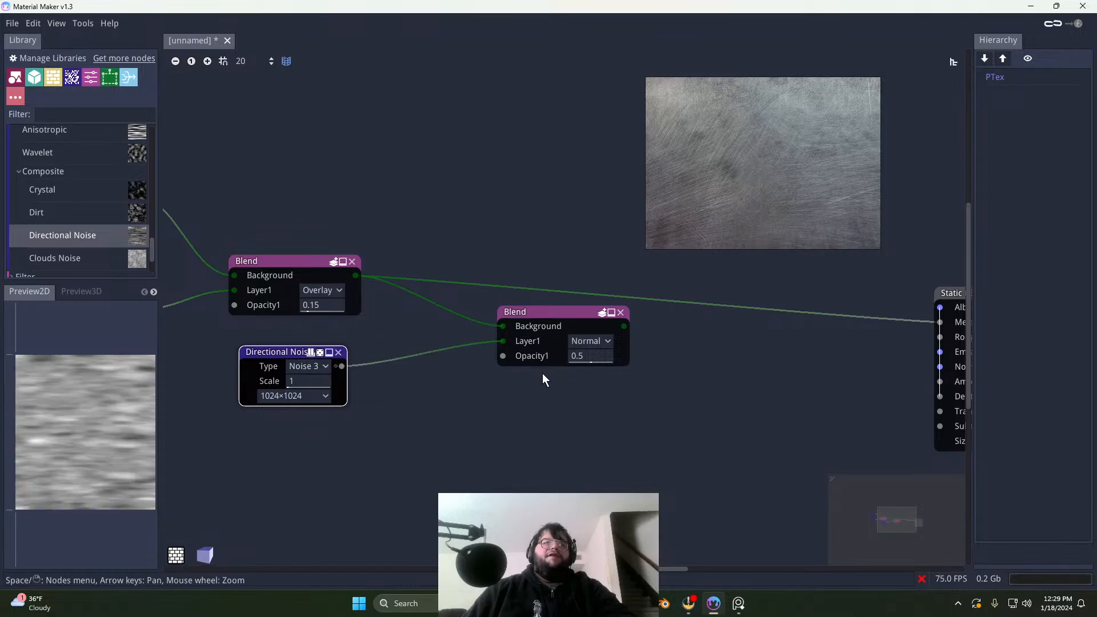
pyautogui.click(590, 343)
pyautogui.click(433, 378)
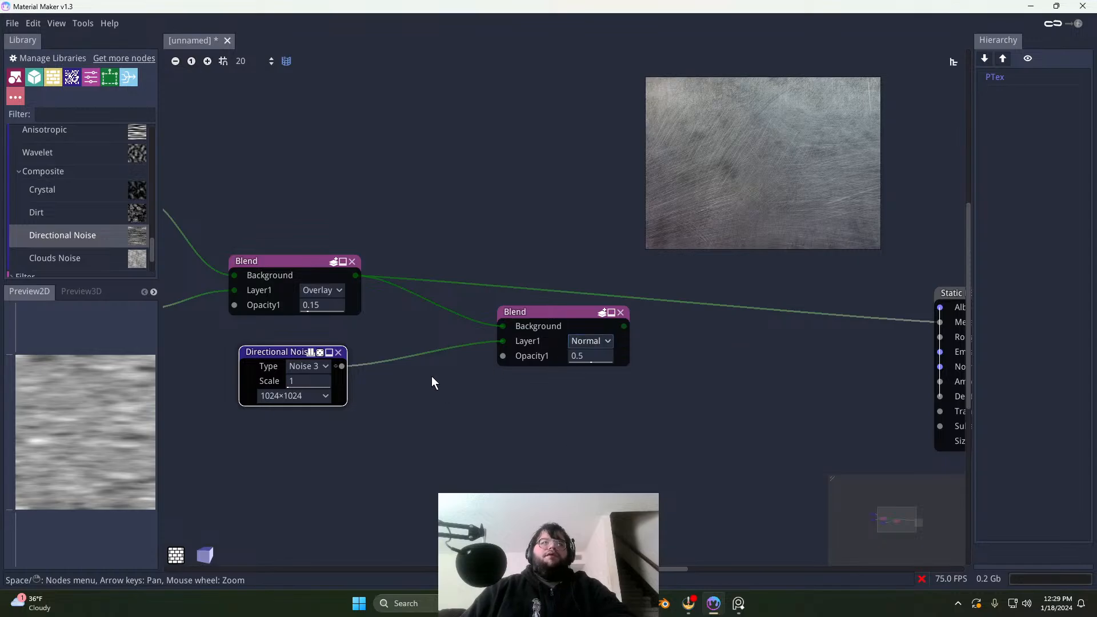
# Step: Connect the first Blend node's output to the second Blend's Opacity1 input and inspect the second Blend's result in the 2D preview
pyautogui.moveTo(395, 363); pyautogui.dragTo(475, 372, button='middle')
pyautogui.click(376, 277)
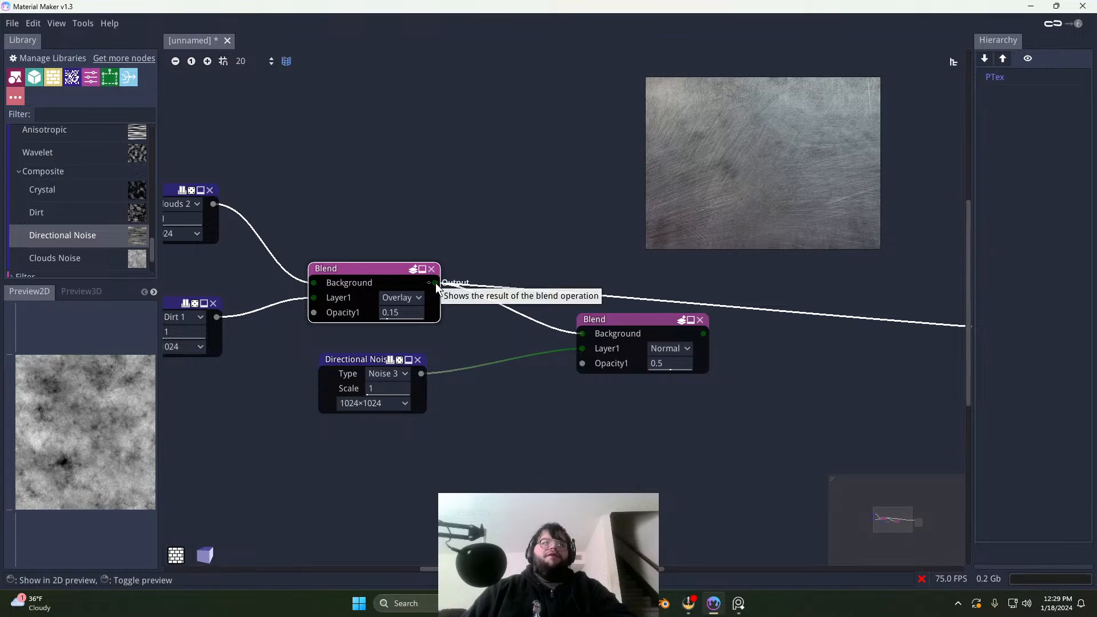
pyautogui.moveTo(436, 284); pyautogui.dragTo(439, 307)
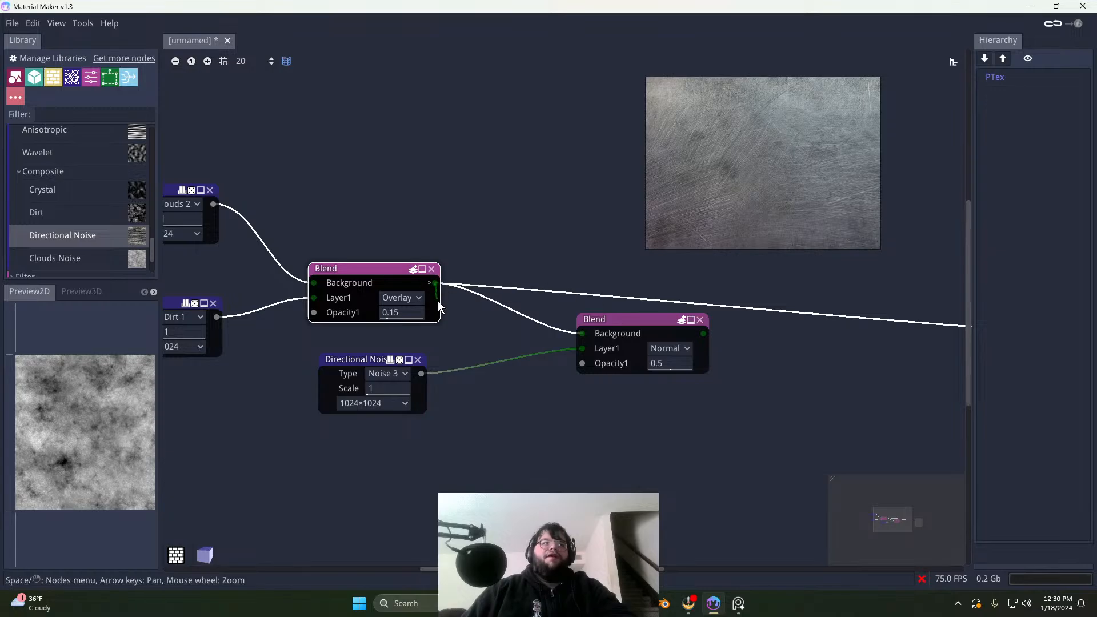
pyautogui.moveTo(502, 368); pyautogui.dragTo(582, 361)
pyautogui.click(612, 323)
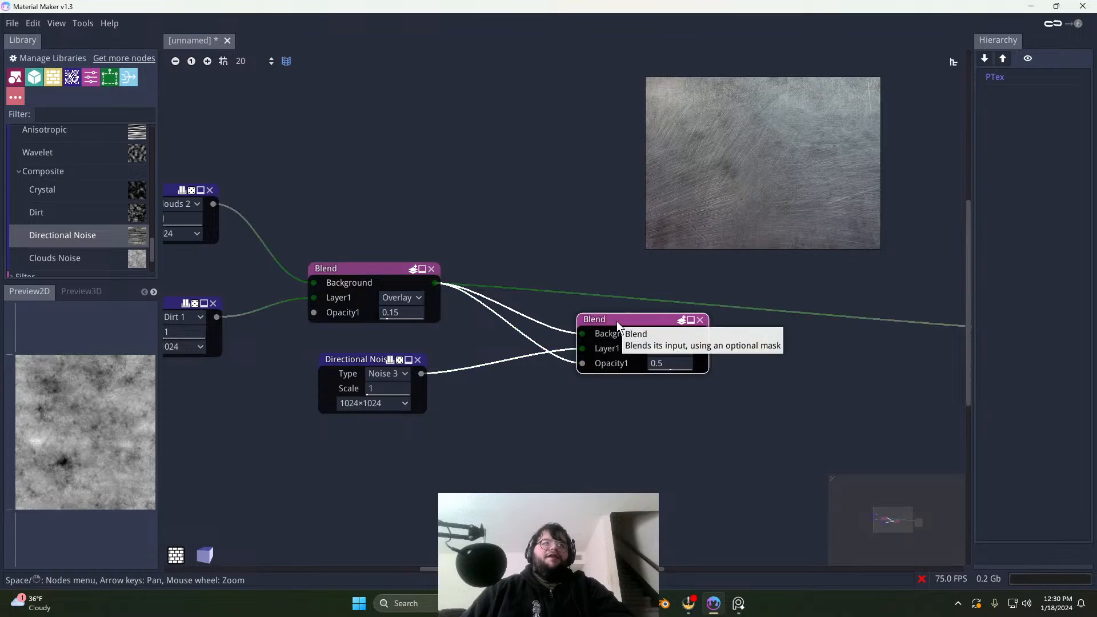
pyautogui.scroll(3, 132, 459)
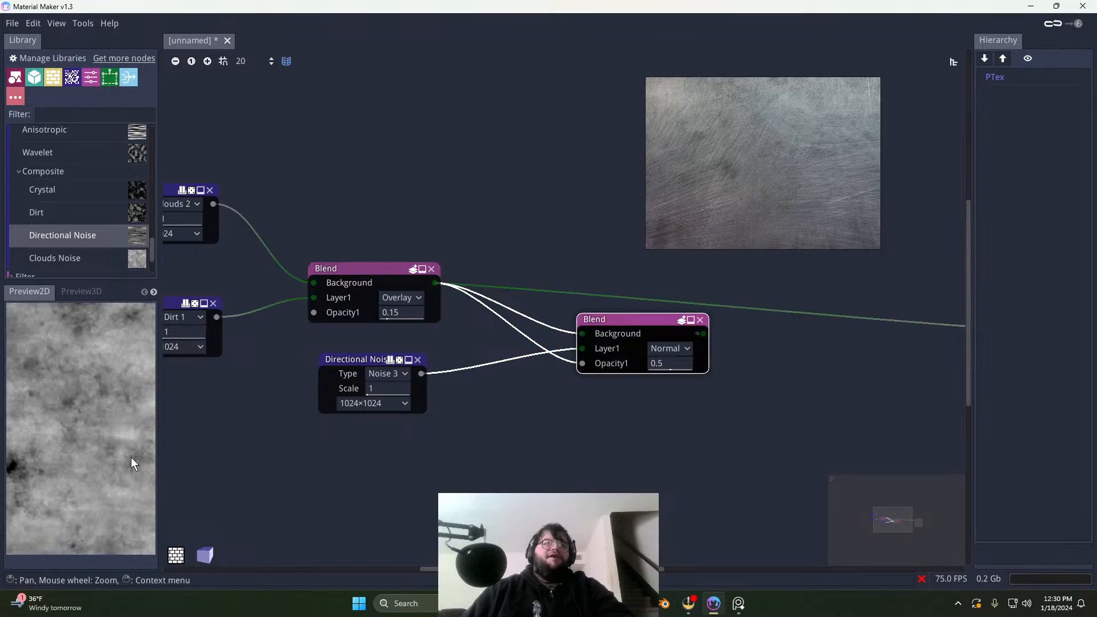
pyautogui.scroll(-3, 132, 462)
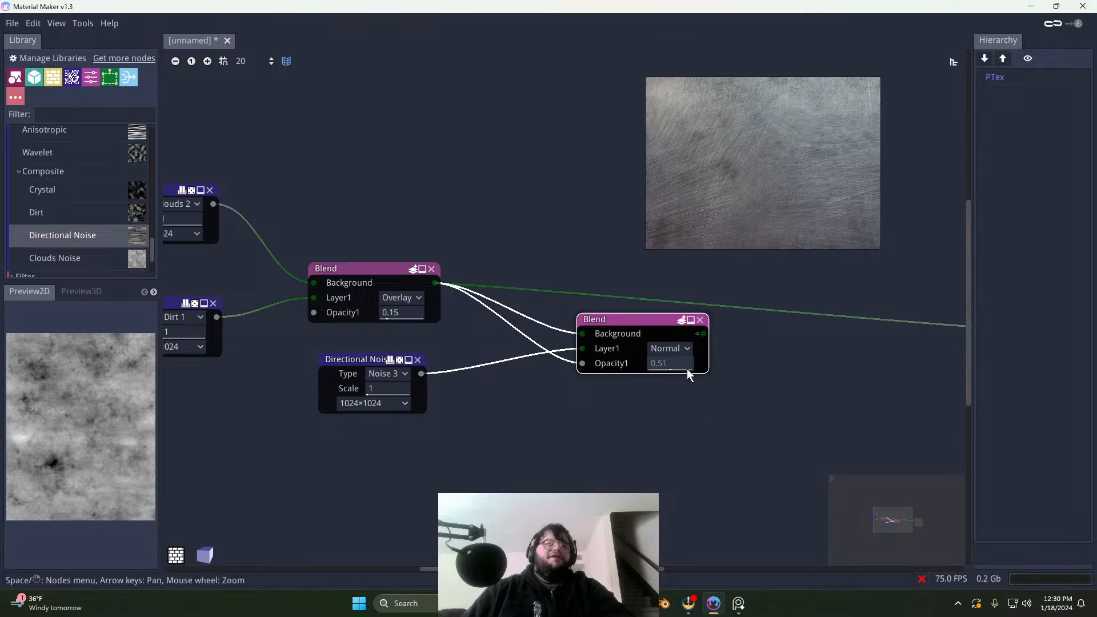
# Step: Set the second Blend node's Opacity1 to 0.9 and examine the directional streaks in the 2D preview
pyautogui.moveTo(694, 367); pyautogui.dragTo(745, 365)
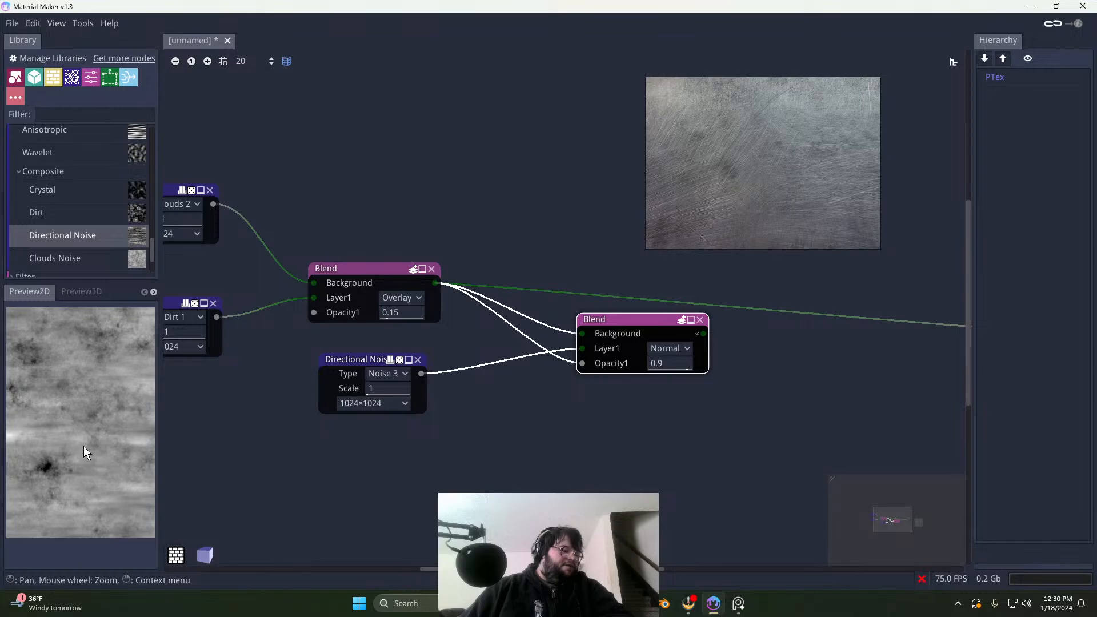
pyautogui.scroll(4, 83, 447)
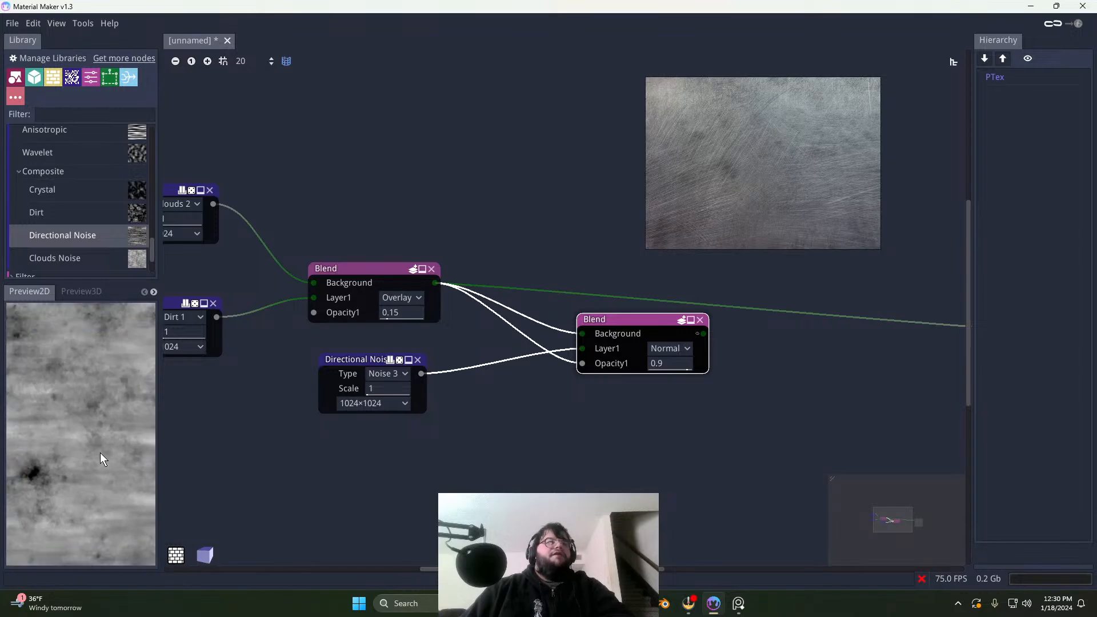
pyautogui.scroll(-3, 115, 439)
pyautogui.scroll(5, 354, 459)
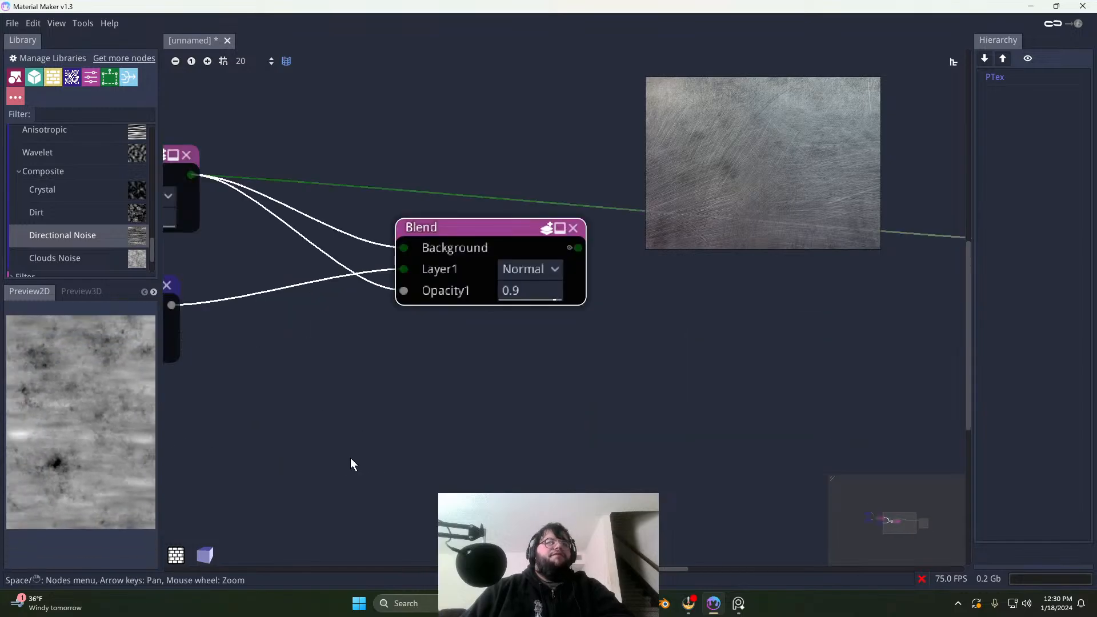
# Step: Connect the second Blend node's output to the Static PBR Material's Metallic input and inspect the result on the 3D preview sphere
pyautogui.scroll(-5, 350, 460)
pyautogui.scroll(2, 451, 459)
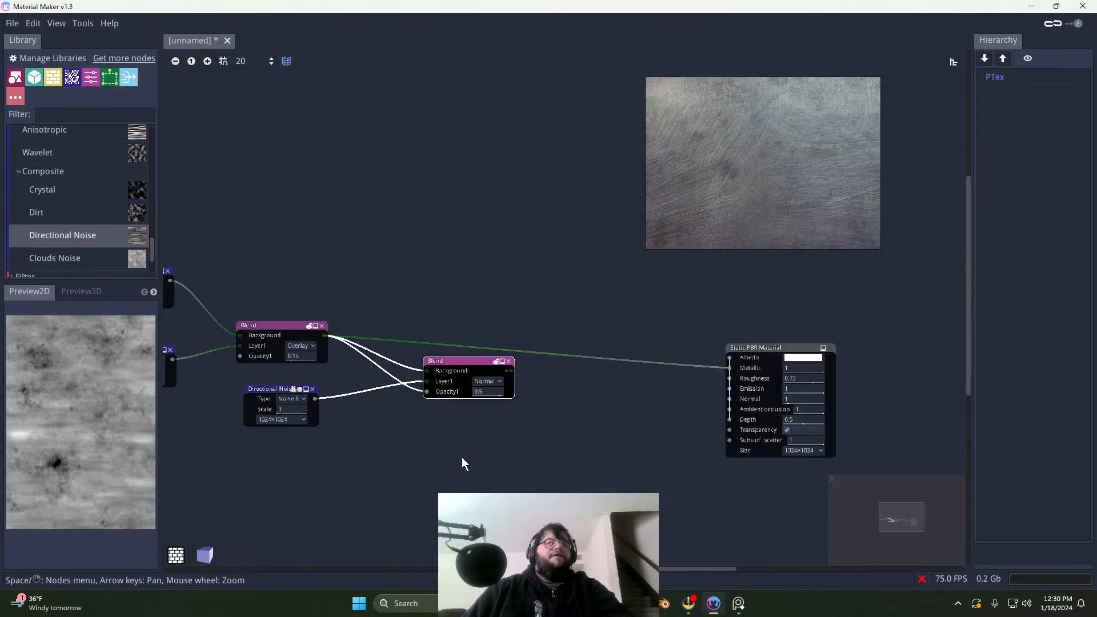
pyautogui.moveTo(474, 372); pyautogui.dragTo(696, 368)
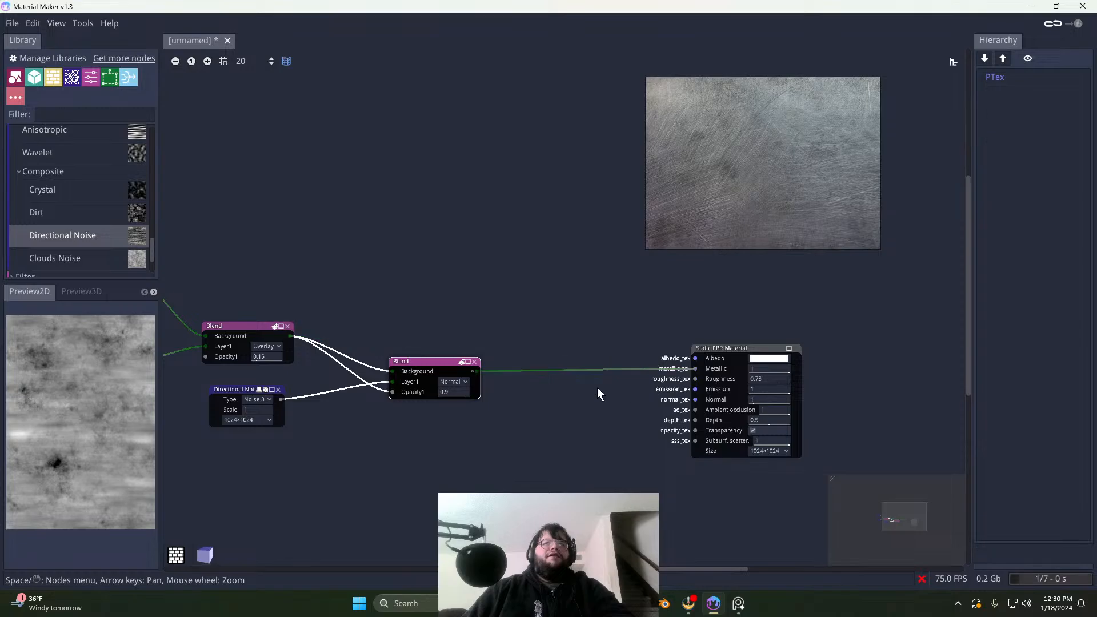
pyautogui.click(95, 294)
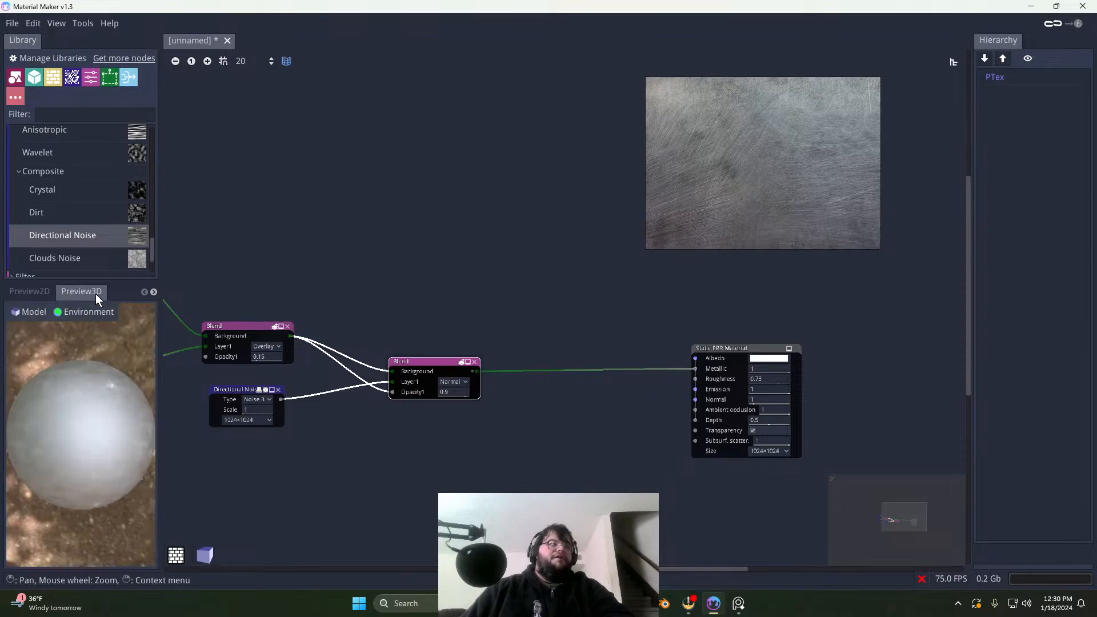
pyautogui.scroll(2, 523, 317)
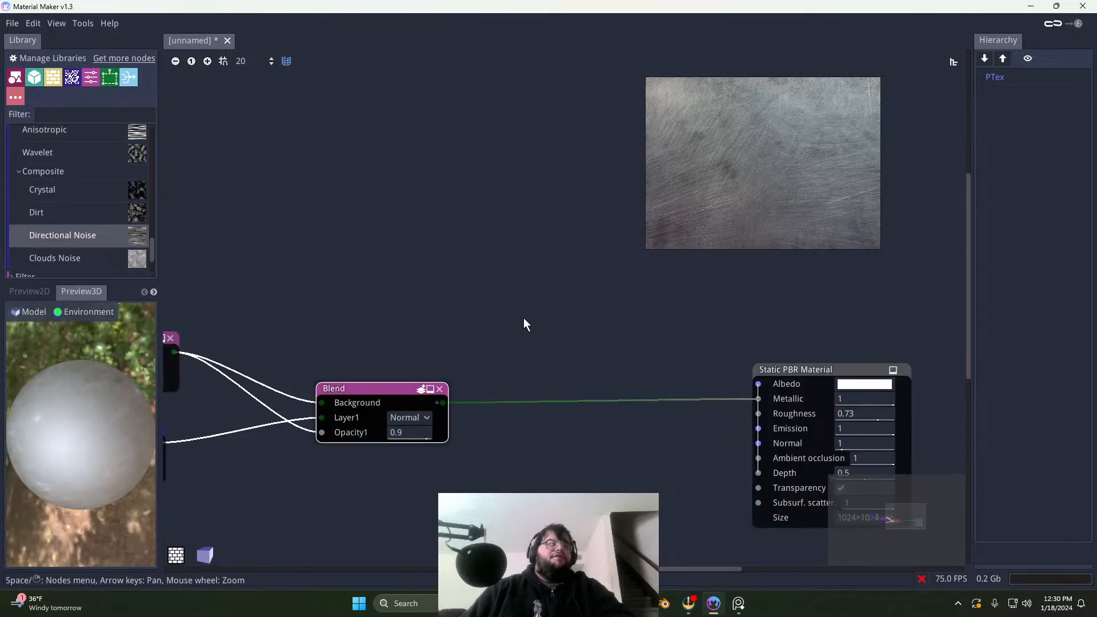
pyautogui.scroll(-2, 561, 327)
pyautogui.moveTo(73, 502); pyautogui.dragTo(73, 449)
pyautogui.scroll(5, 52, 477)
pyautogui.scroll(-3, 50, 479)
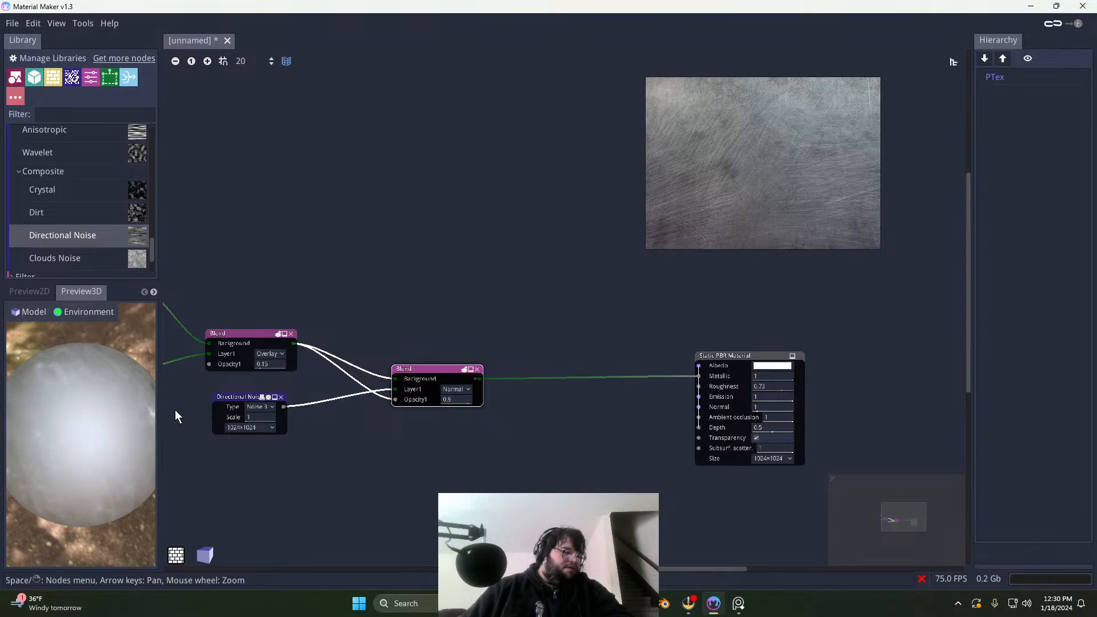
# Step: Switch to Discord, join a voice call in the topmost direct-message conversation, and check its audio device options
pyautogui.click(958, 603)
pyautogui.click(935, 546)
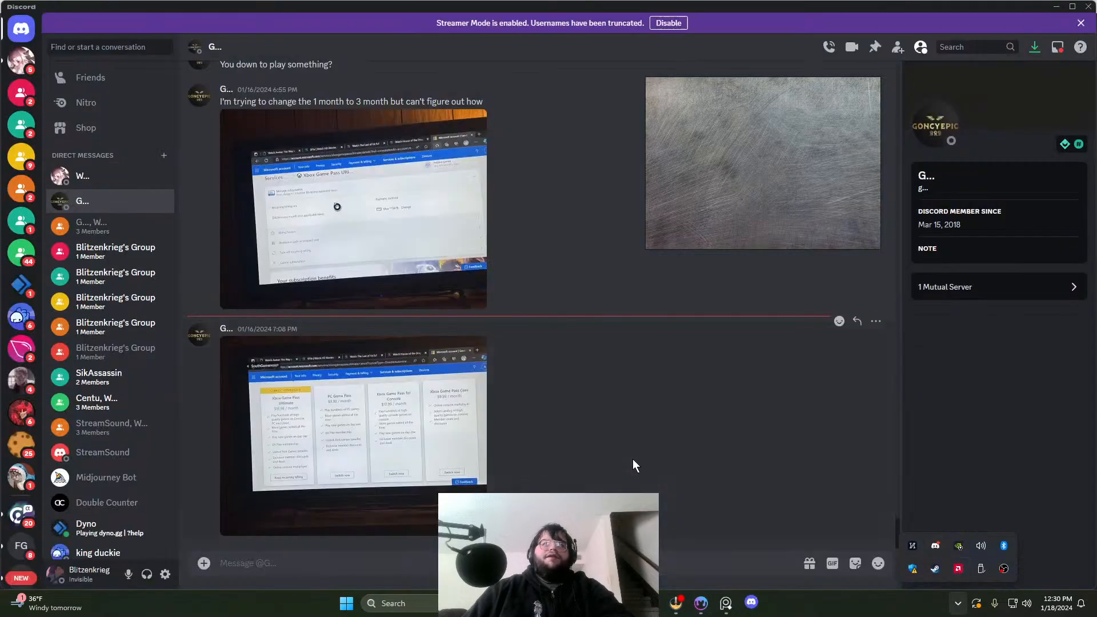
pyautogui.click(116, 186)
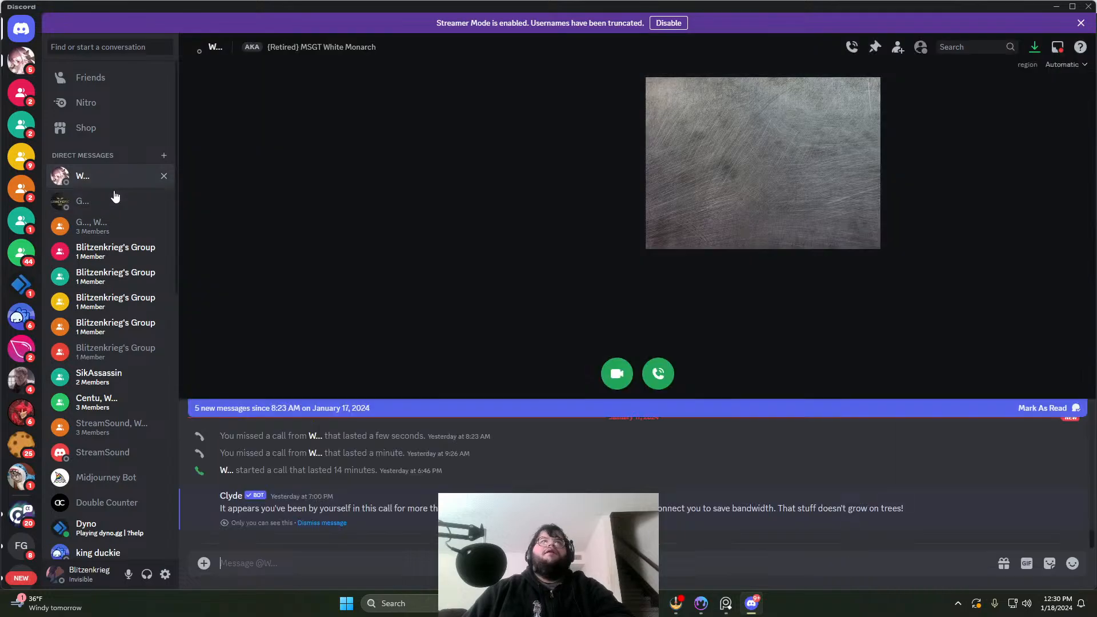
pyautogui.click(658, 377)
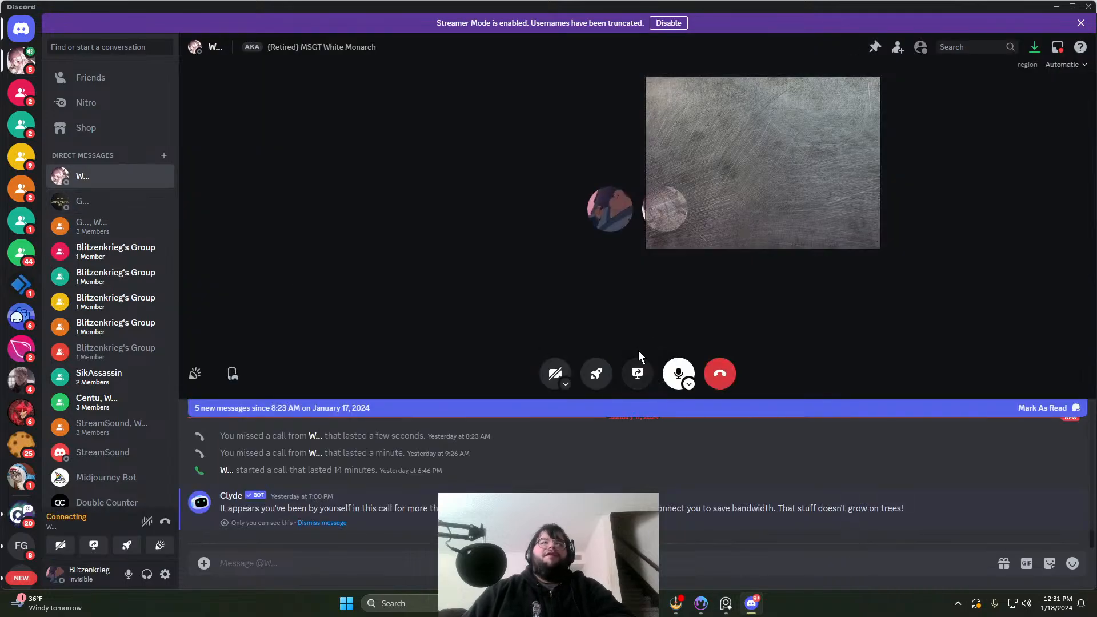
pyautogui.click(689, 383)
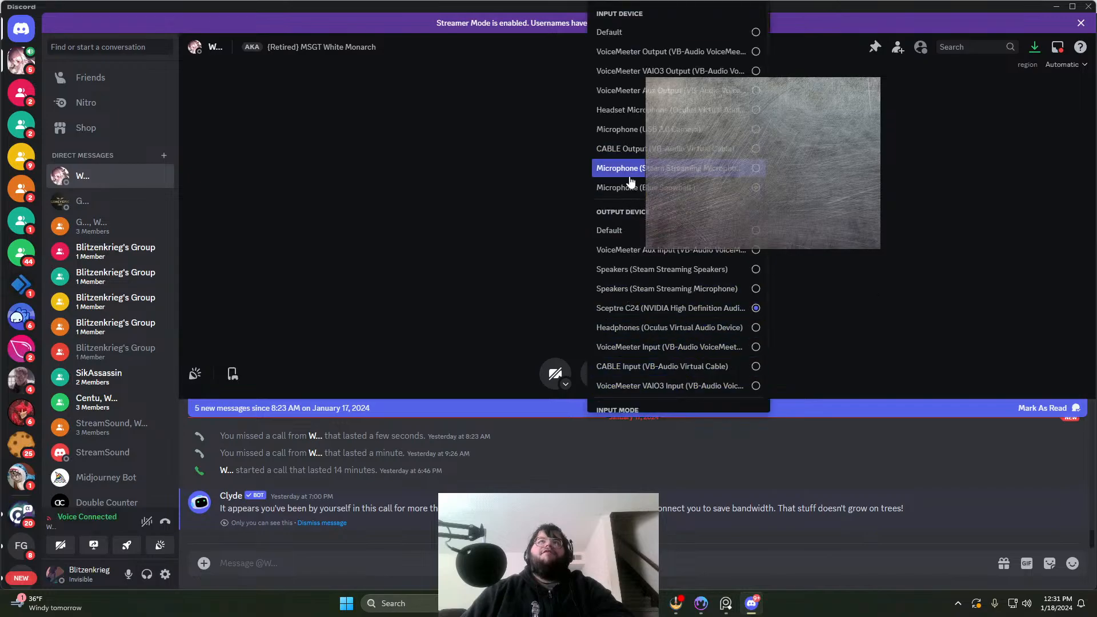
pyautogui.click(954, 342)
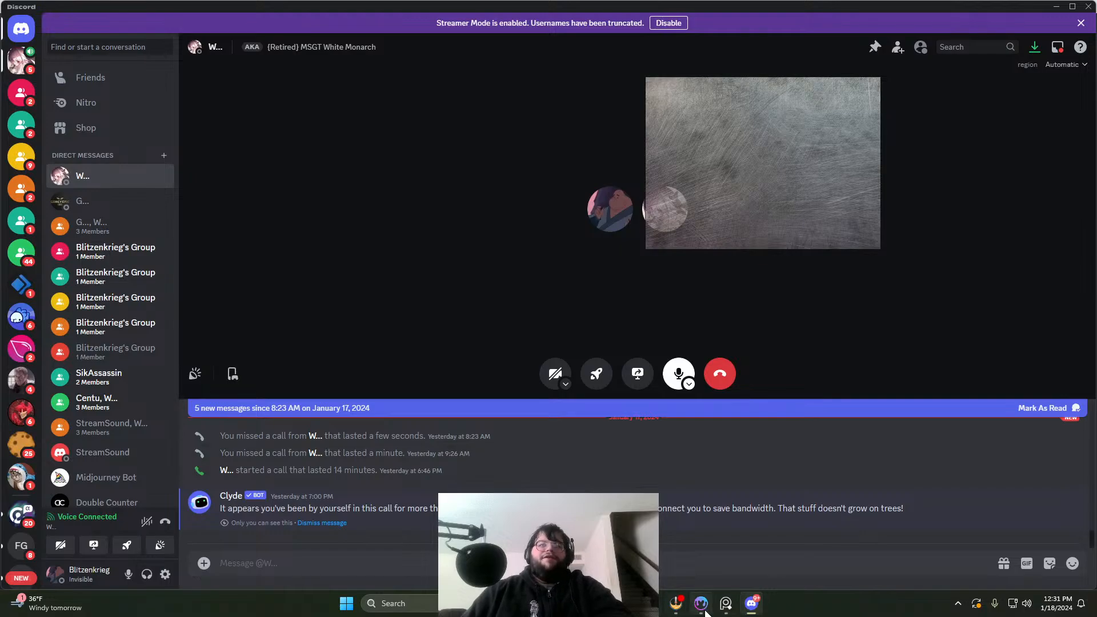
# Step: Switch to the web browser, close the Japanese Lofi Radio video tab, and return to Material Maker's node graph
pyautogui.moveTo(704, 610)
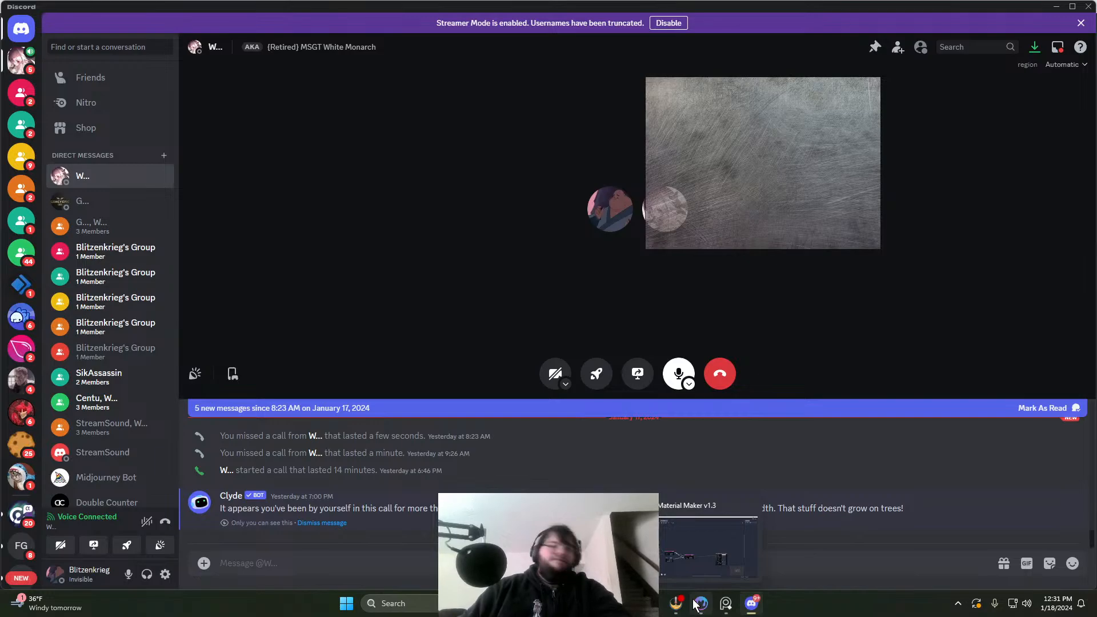
pyautogui.click(574, 604)
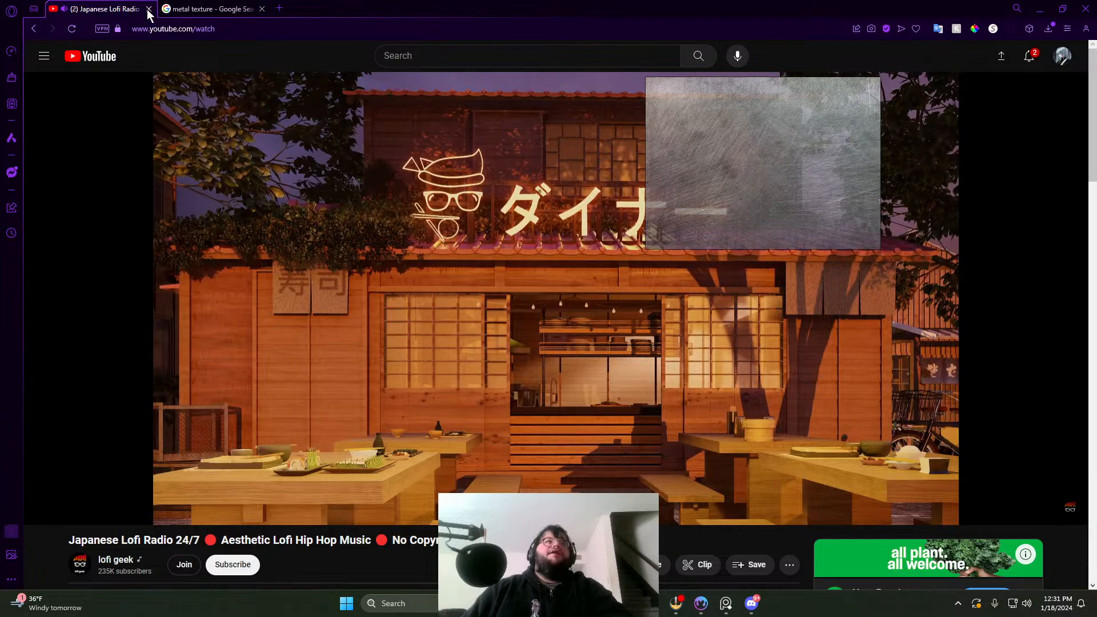
pyautogui.click(149, 9)
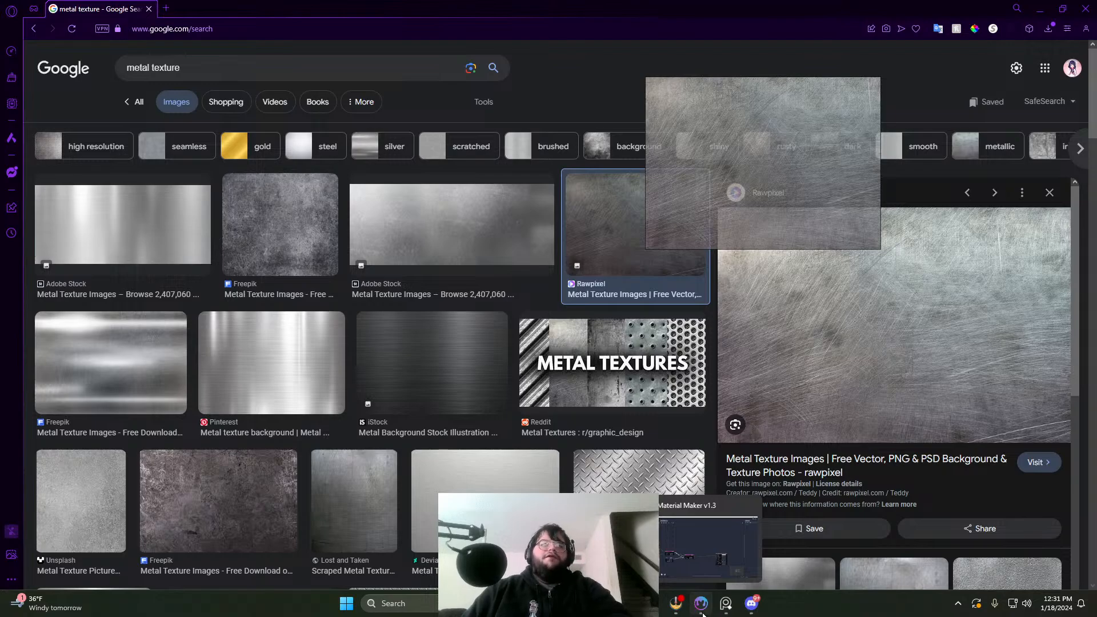
pyautogui.click(708, 546)
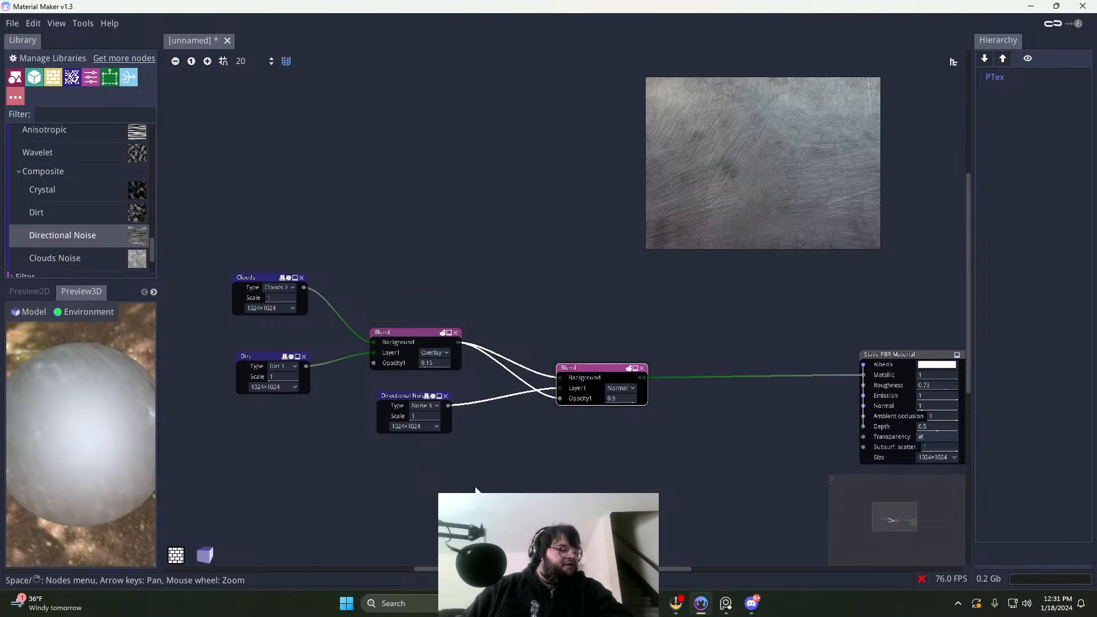
pyautogui.moveTo(463, 476); pyautogui.dragTo(560, 405, button='middle')
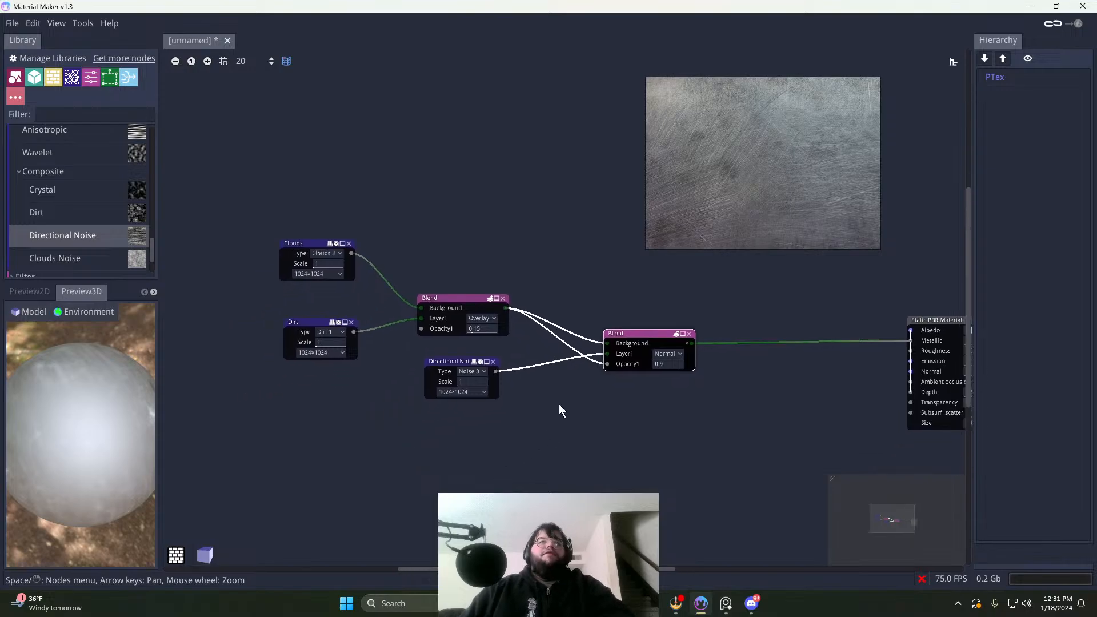
# Step: Switch back to Discord, leave the voice call, and rejoin it
pyautogui.click(751, 607)
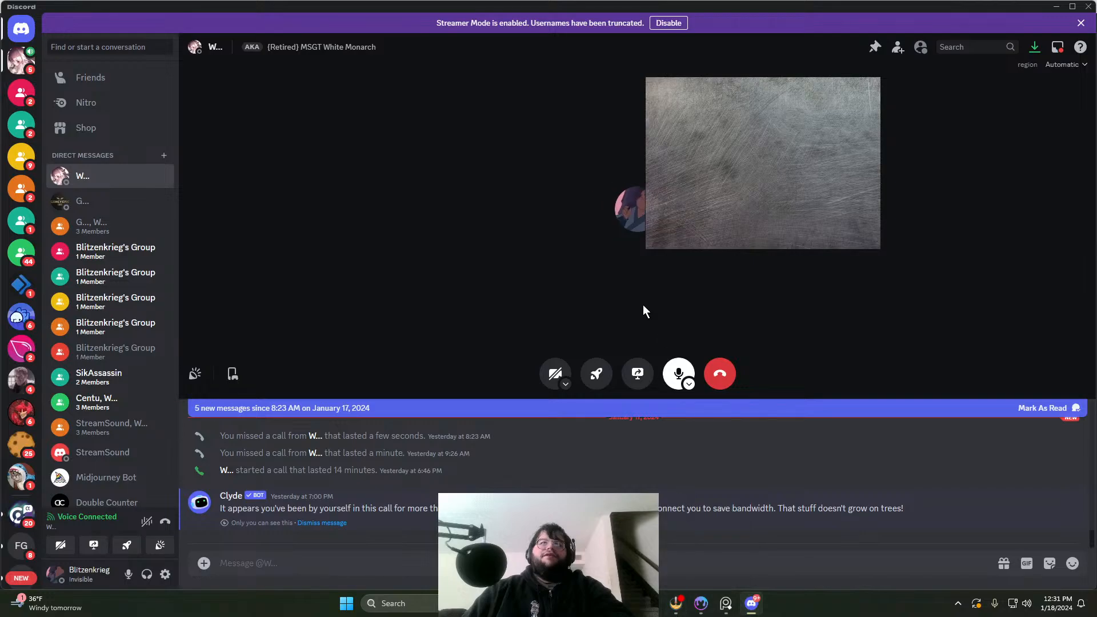
pyautogui.click(719, 374)
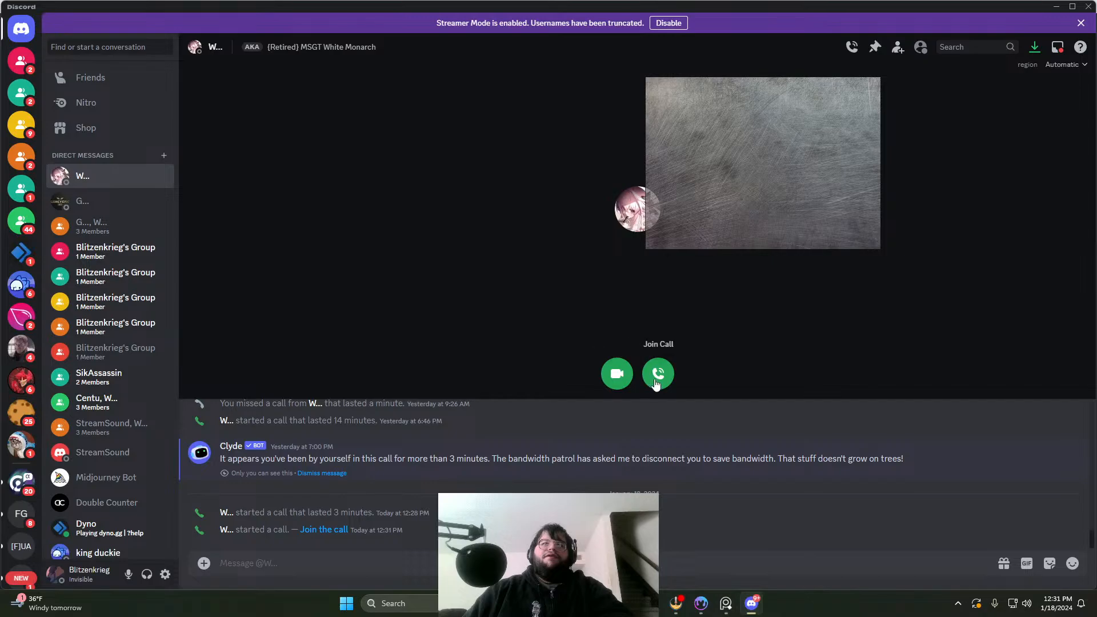
pyautogui.click(656, 385)
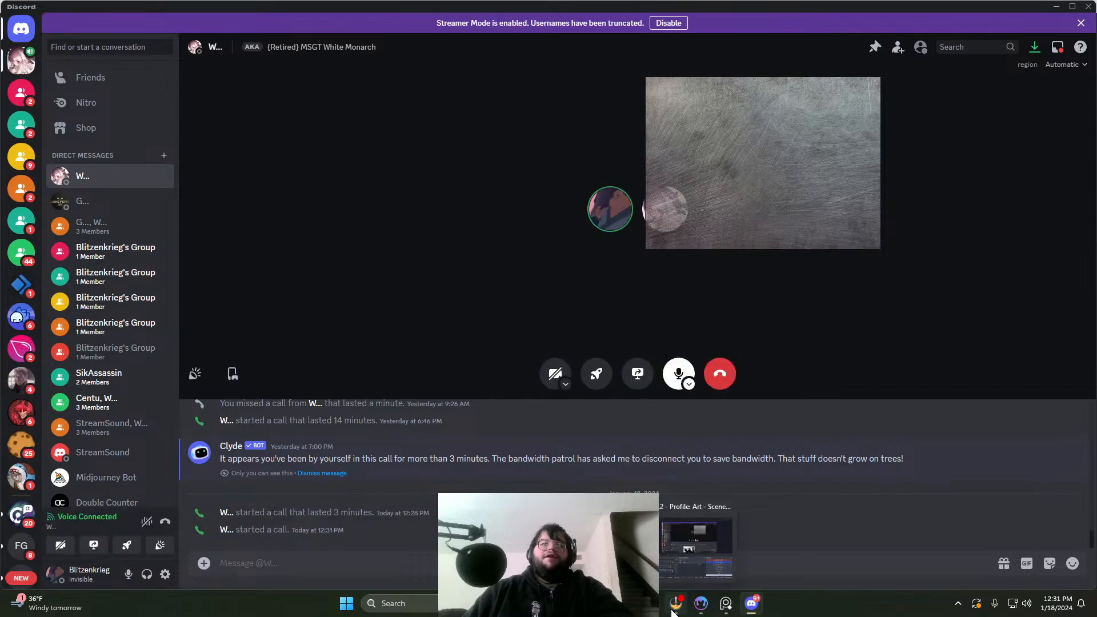
# Step: Switch to Material Maker and look through the second Blend node's blend mode options
pyautogui.click(701, 609)
pyautogui.moveTo(598, 426); pyautogui.dragTo(525, 425, button='middle')
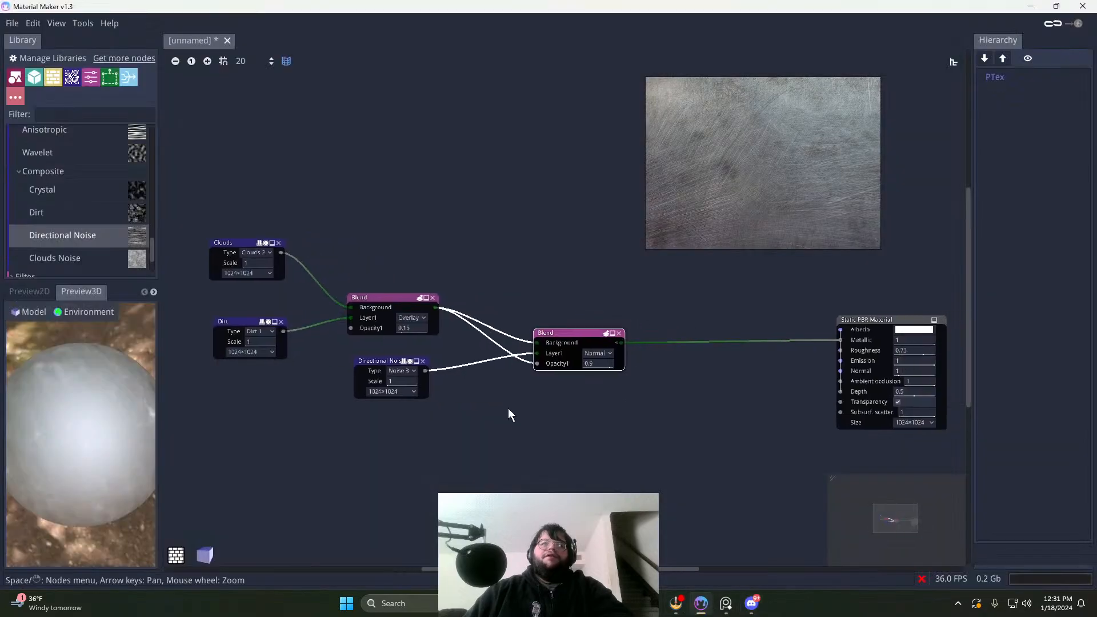
pyautogui.click(605, 354)
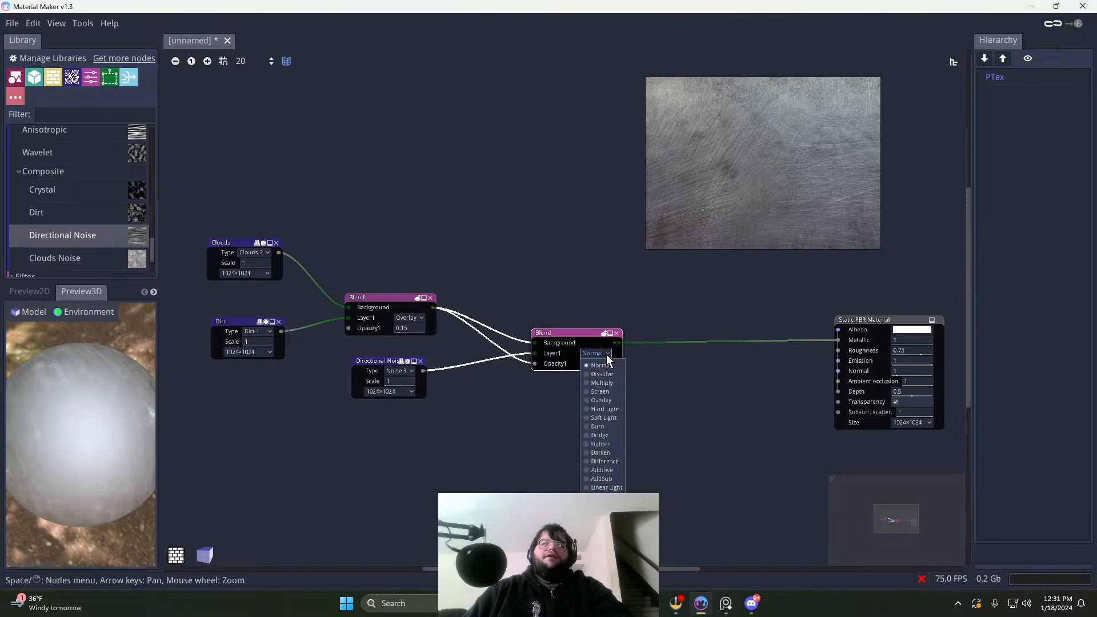
pyautogui.click(605, 354)
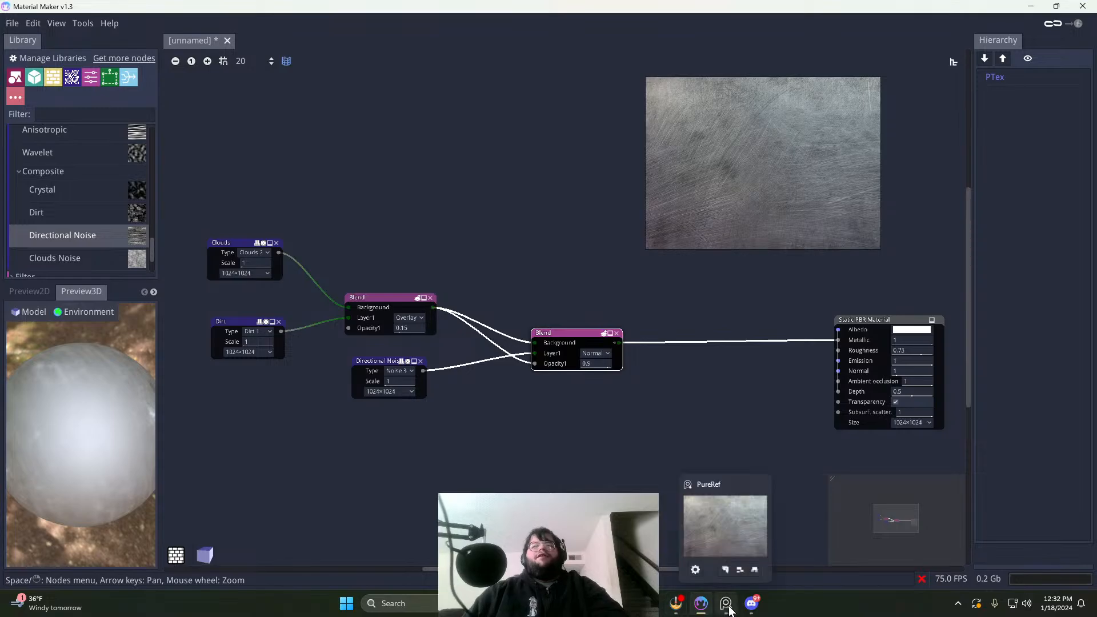
# Step: Switch to Discord and check the voice call's audio device options
pyautogui.click(752, 603)
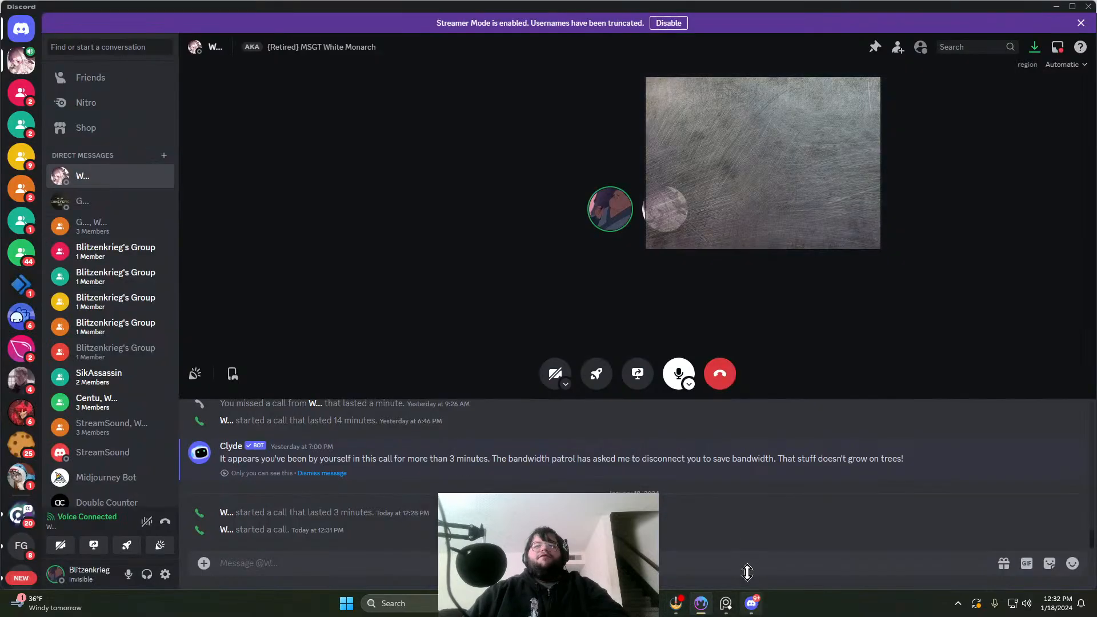
pyautogui.click(690, 385)
pyautogui.click(816, 386)
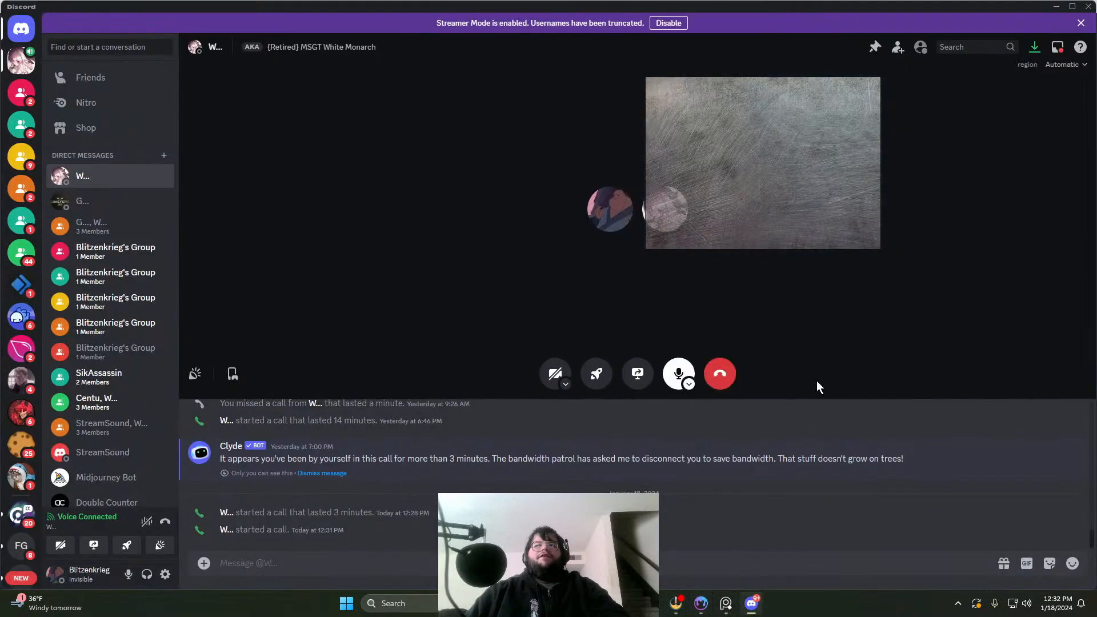
# Step: Lower Discord's volume on the Sceptre C24 output to 26 in the system volume mixer
pyautogui.click(958, 604)
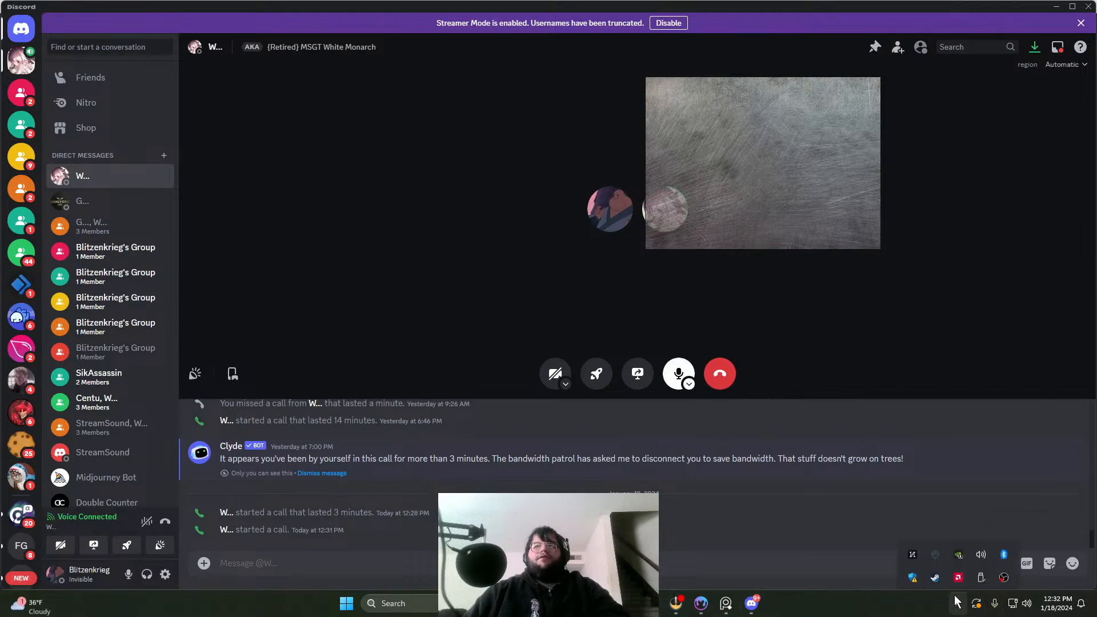
pyautogui.click(982, 545)
pyautogui.scroll(-5, 1023, 511)
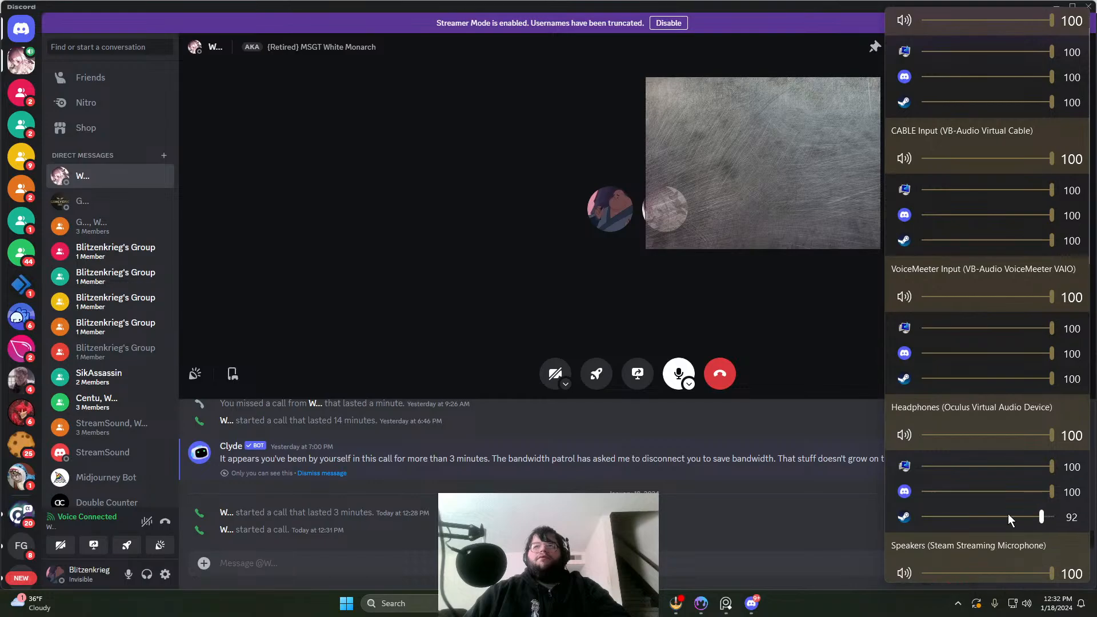
pyautogui.scroll(3, 1033, 517)
pyautogui.scroll(1, 1030, 529)
pyautogui.scroll(-4, 898, 570)
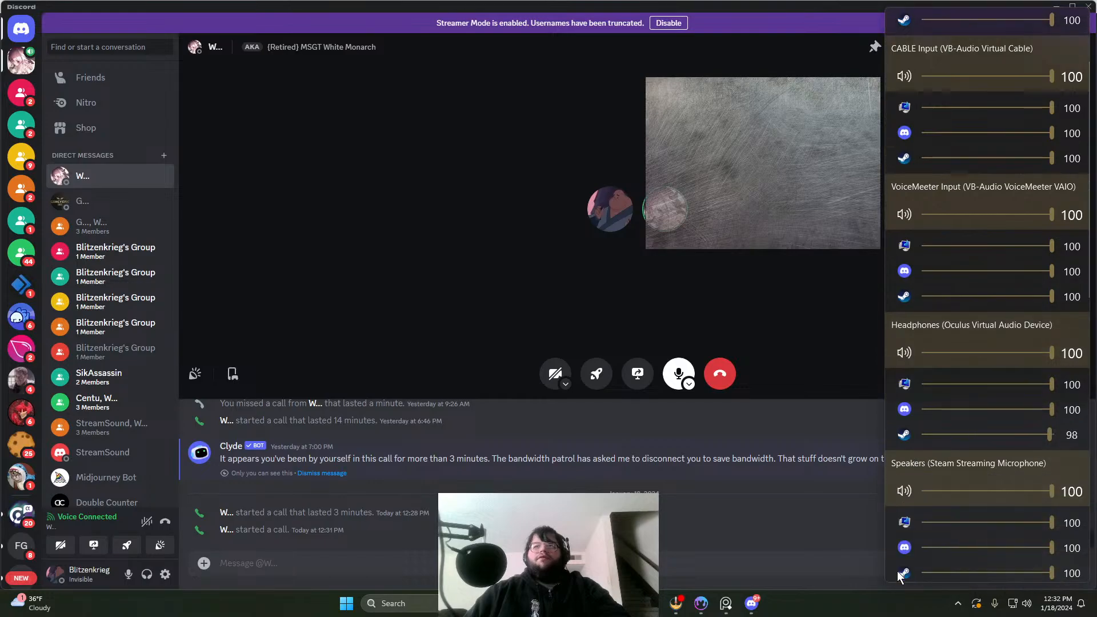
pyautogui.scroll(-15, 897, 562)
pyautogui.scroll(-5, 895, 544)
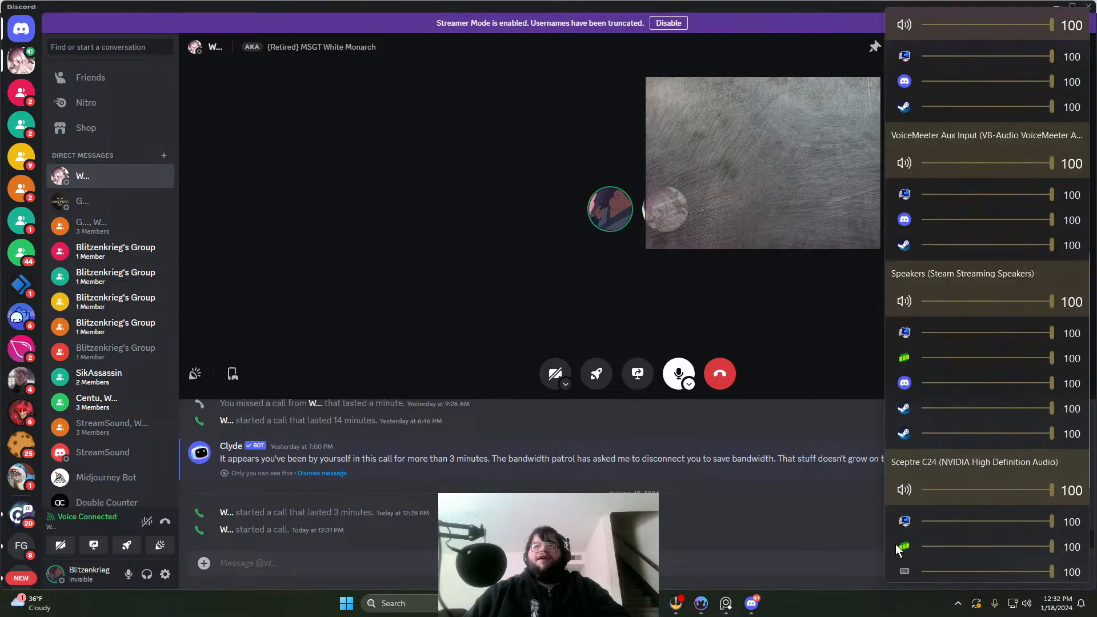
pyautogui.scroll(-7, 895, 544)
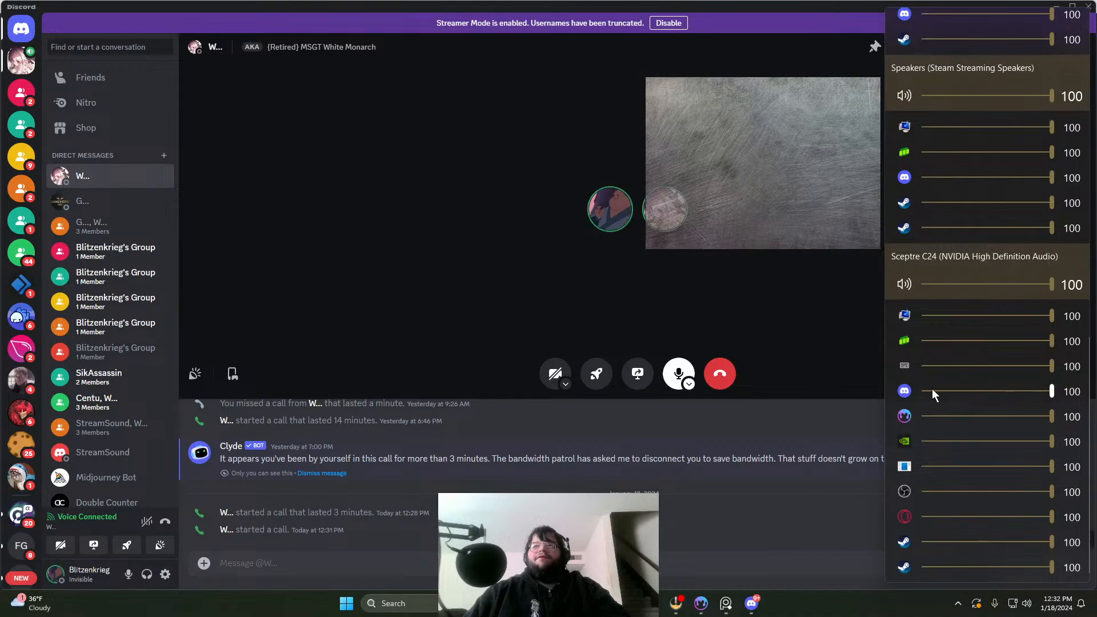
pyautogui.click(955, 392)
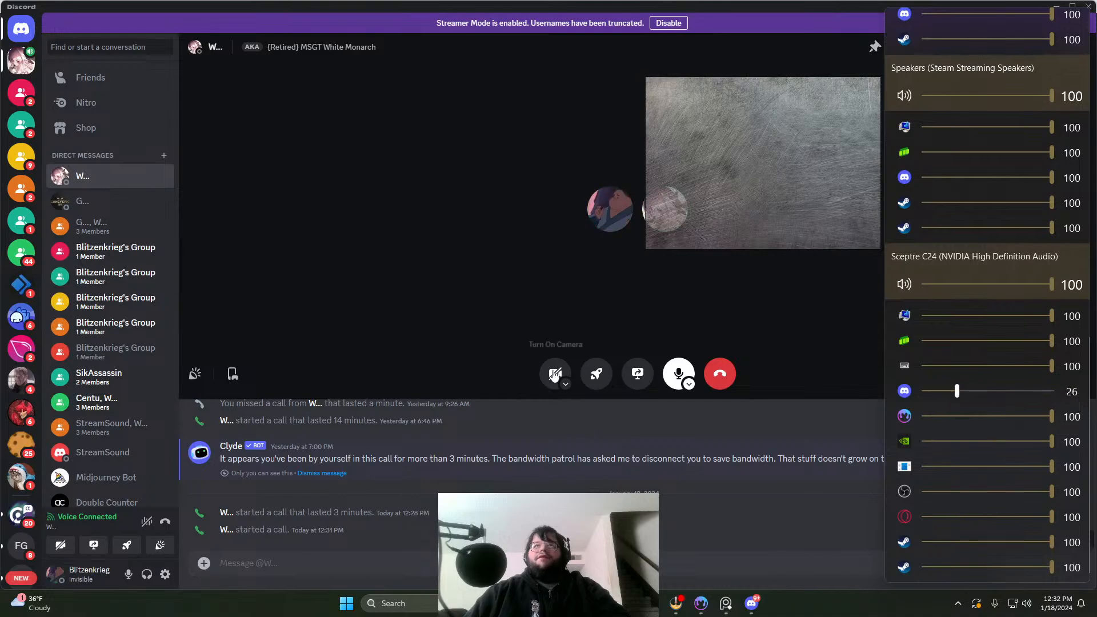
pyautogui.click(596, 373)
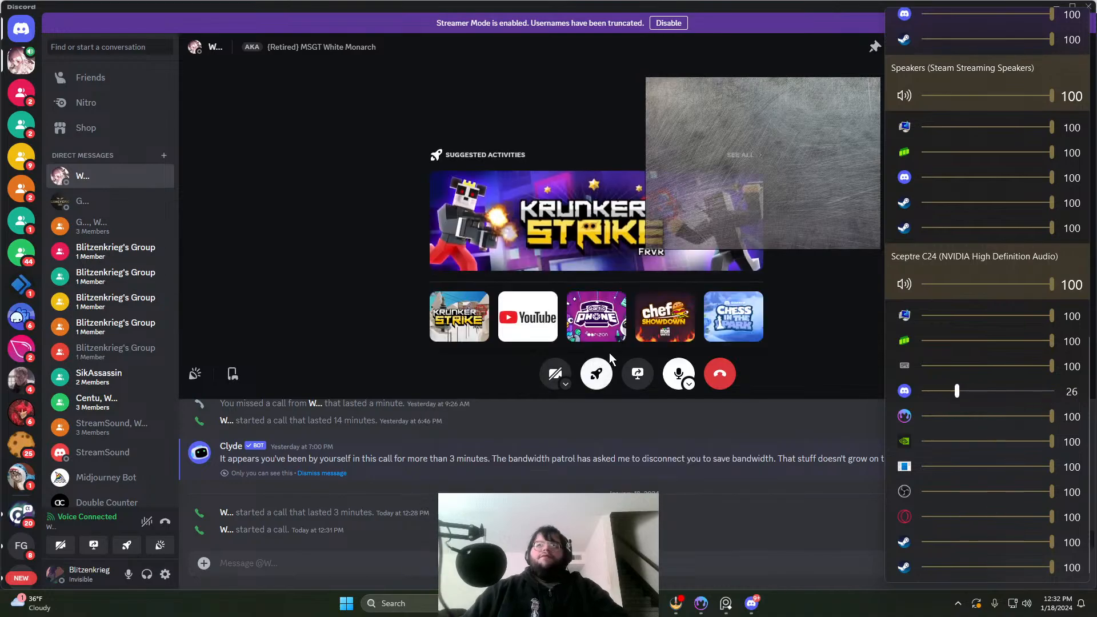
pyautogui.click(596, 371)
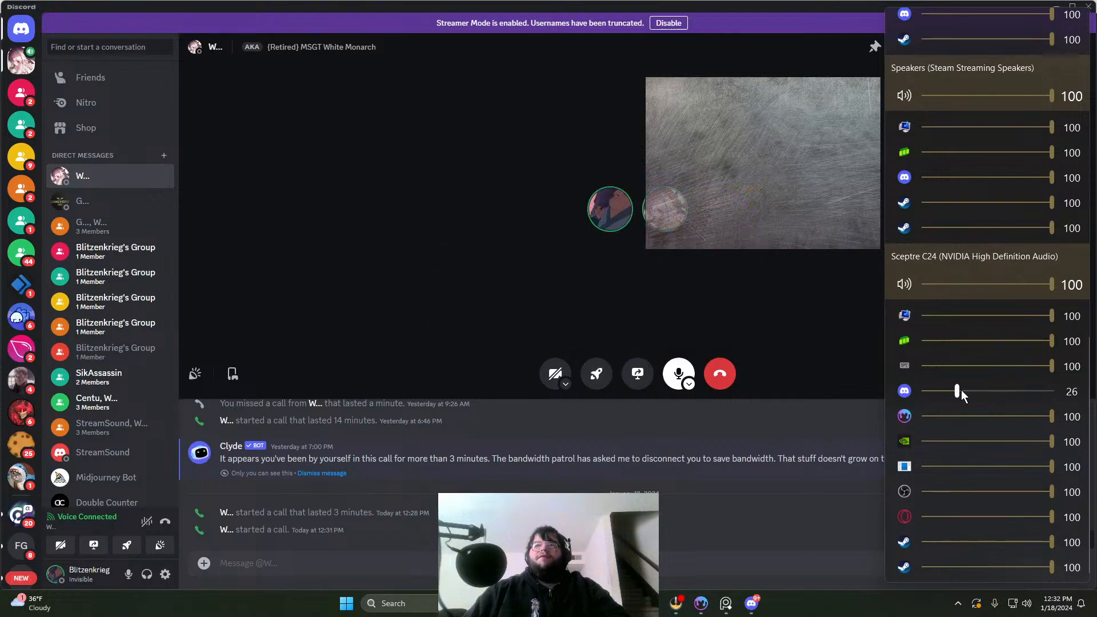
# Step: Raise Discord's volume on the Sceptre C24 output to 30
pyautogui.scroll(1, 970, 392)
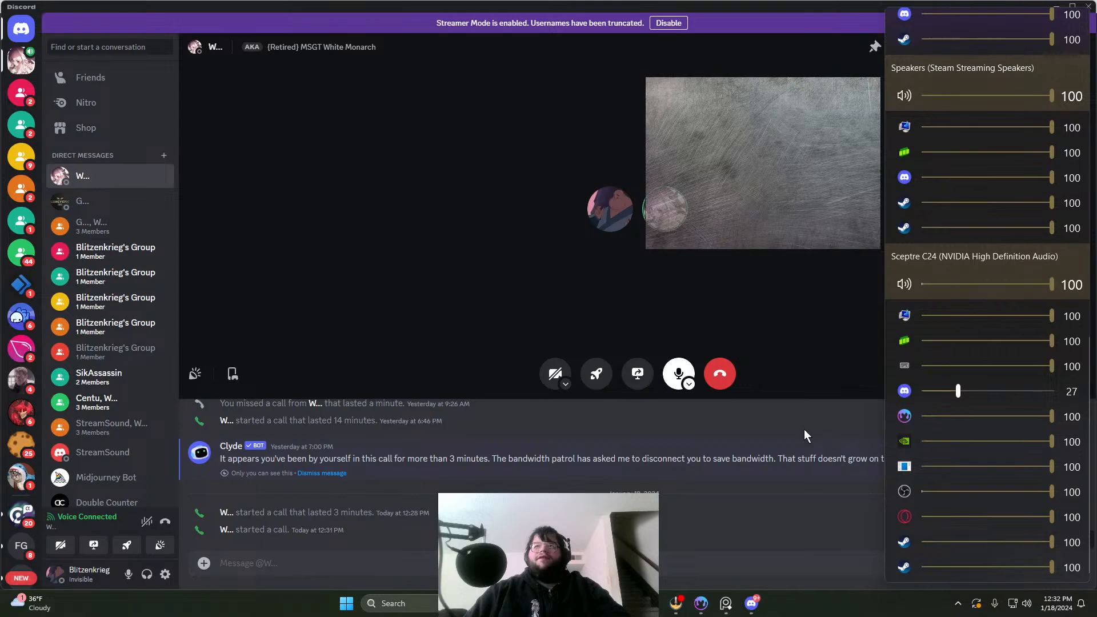
pyautogui.press('Right')
pyautogui.press('Right')
pyautogui.press('Right')
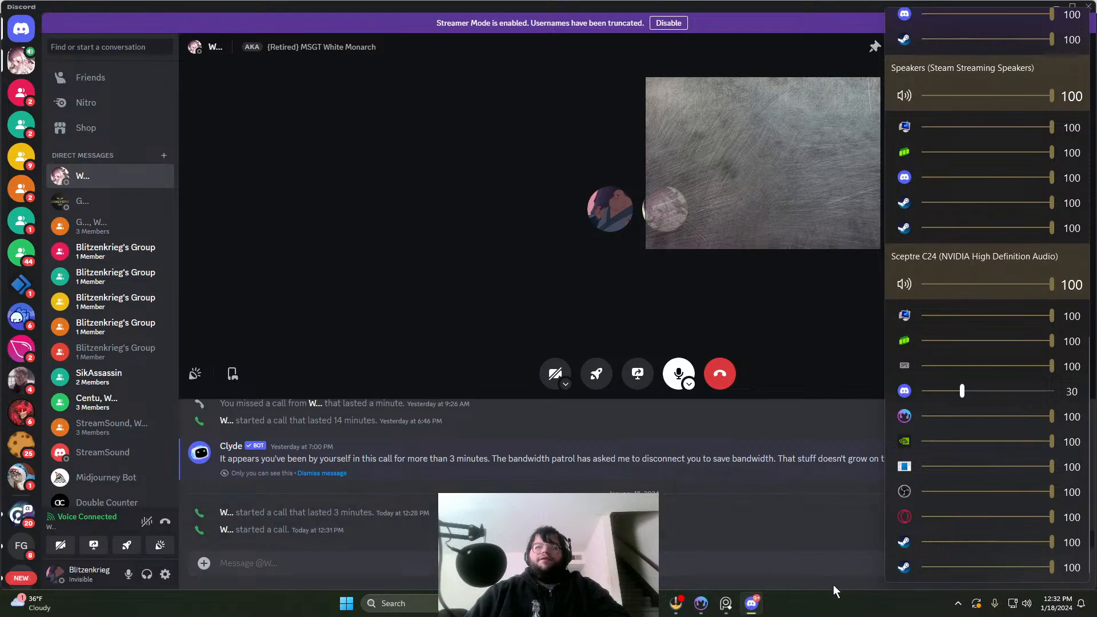
# Step: Set Discord's volume on the Sceptre C24 output to 98, then return to Material Maker with the volume mixer closed
pyautogui.click(702, 604)
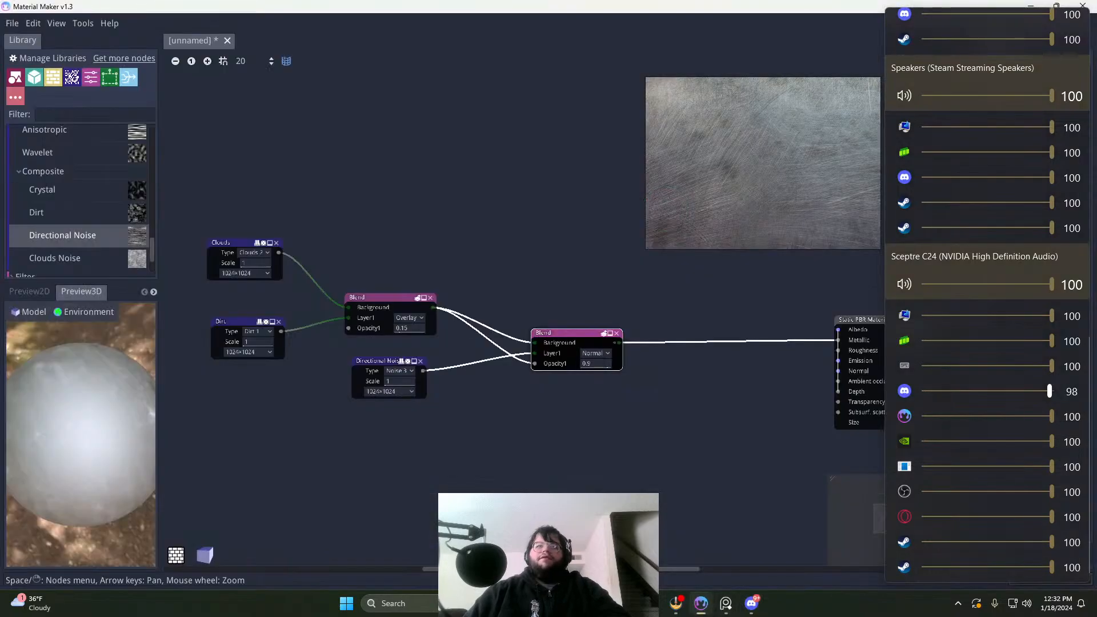
pyautogui.press('Right')
pyautogui.press('Right')
pyautogui.press('Right')
pyautogui.press('Right')
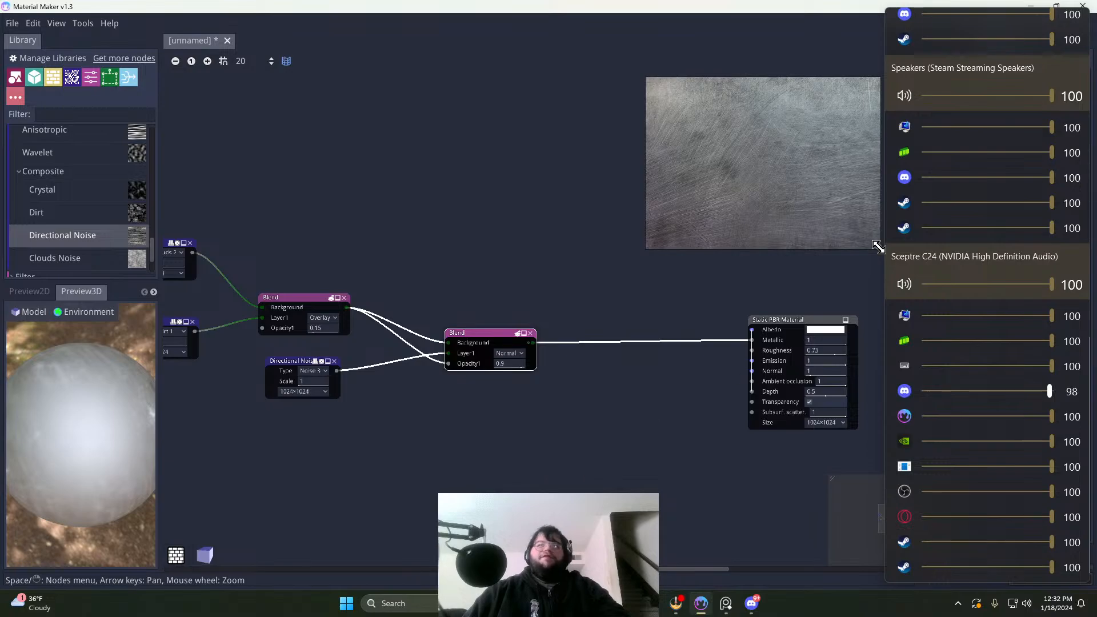
pyautogui.click(958, 604)
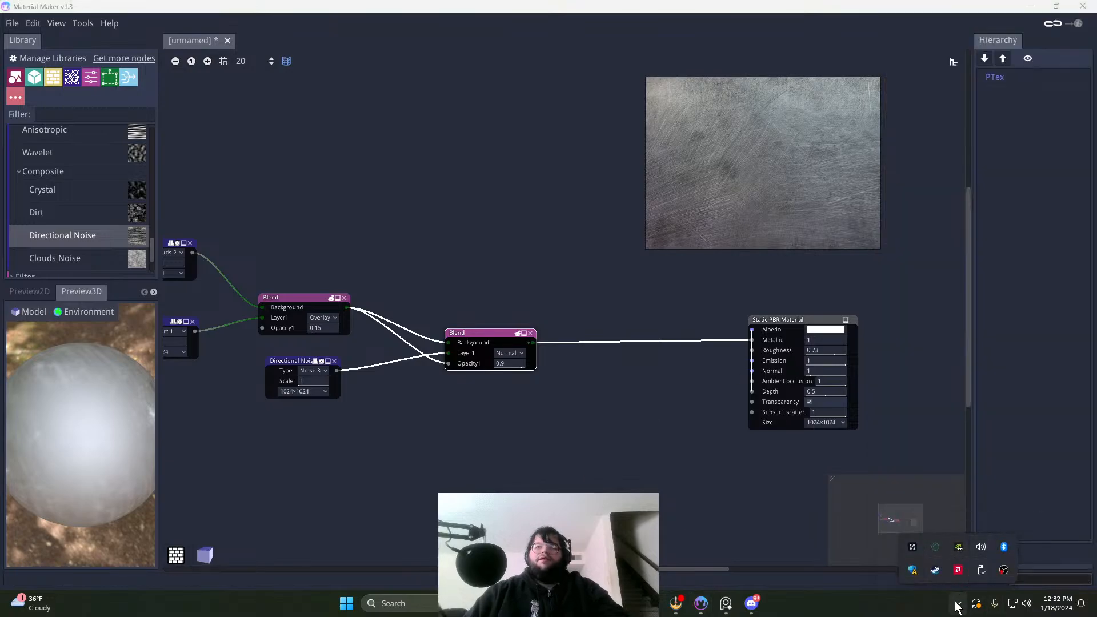
pyautogui.click(620, 473)
# Step: Inspect the metal on the 3D preview sphere and set the second Blend node's blend mode to Overlay
pyautogui.moveTo(581, 458); pyautogui.dragTo(660, 442, button='middle')
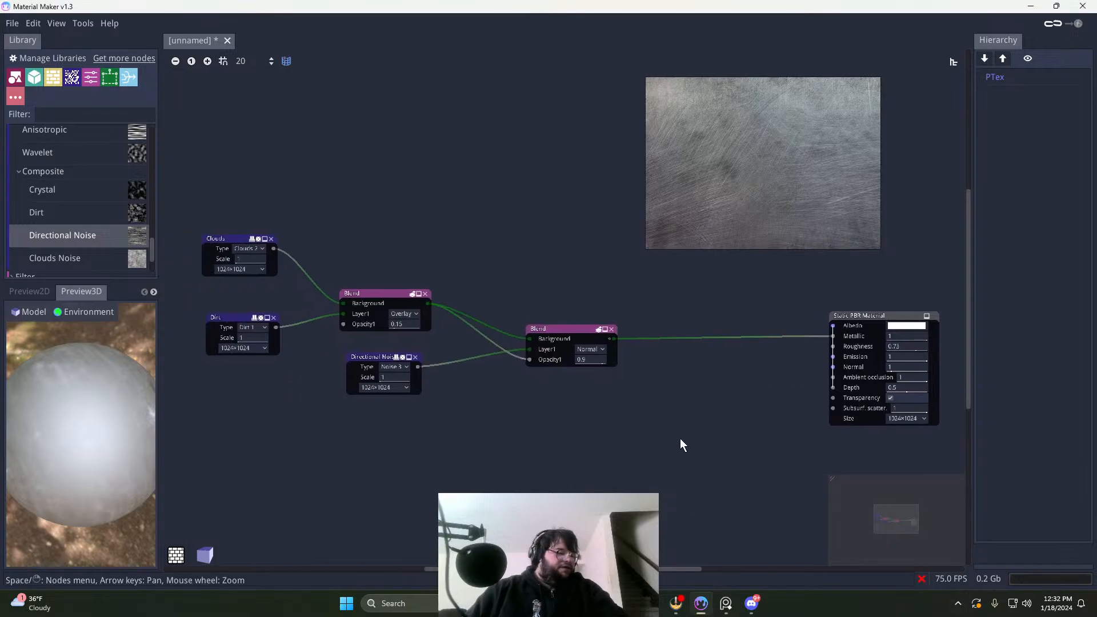
pyautogui.scroll(4, 686, 440)
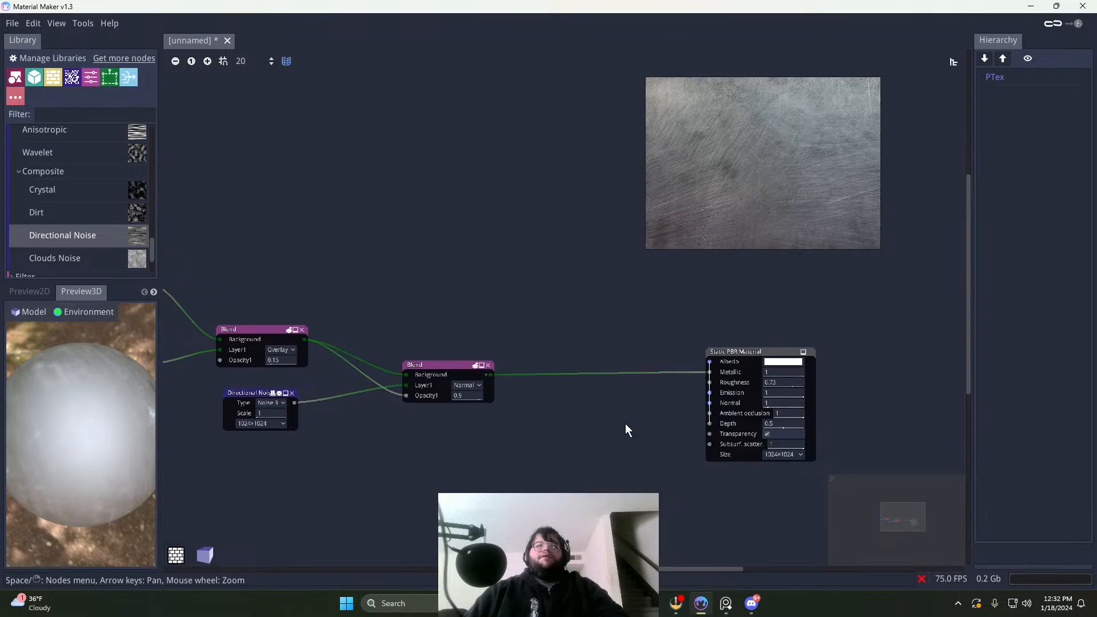
pyautogui.scroll(-3, 560, 408)
pyautogui.scroll(-3, 92, 457)
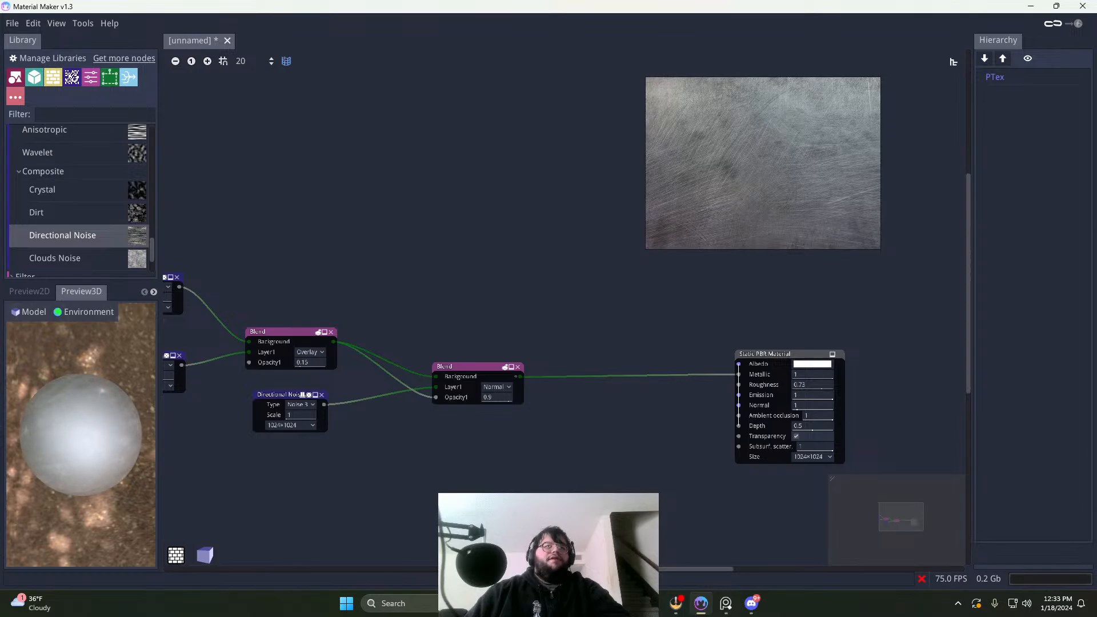
pyautogui.scroll(3, 95, 493)
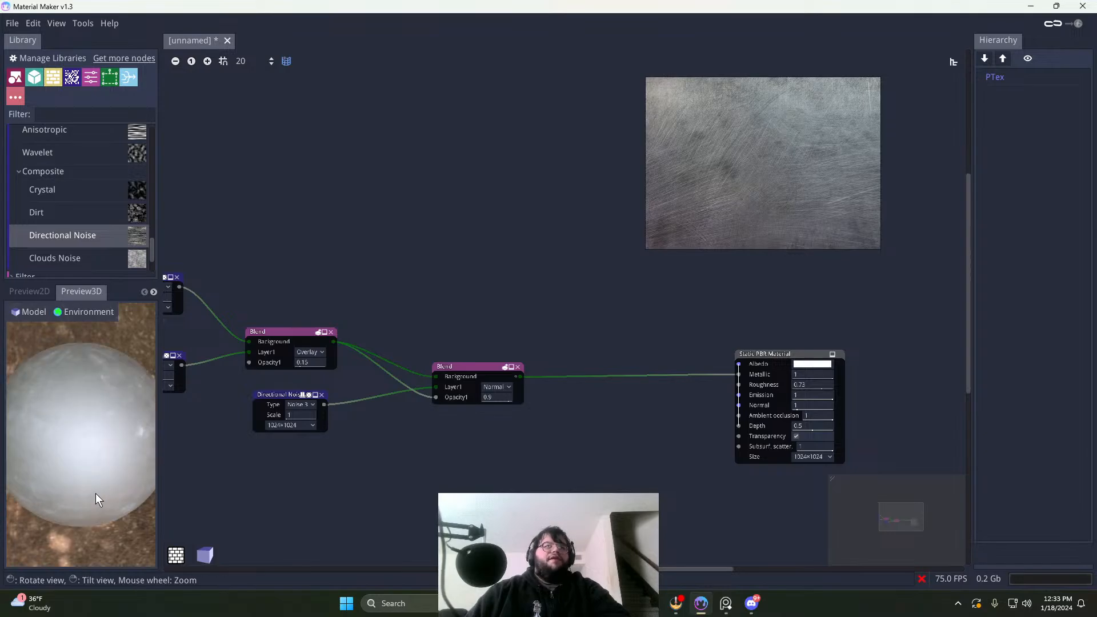
pyautogui.scroll(2, 97, 493)
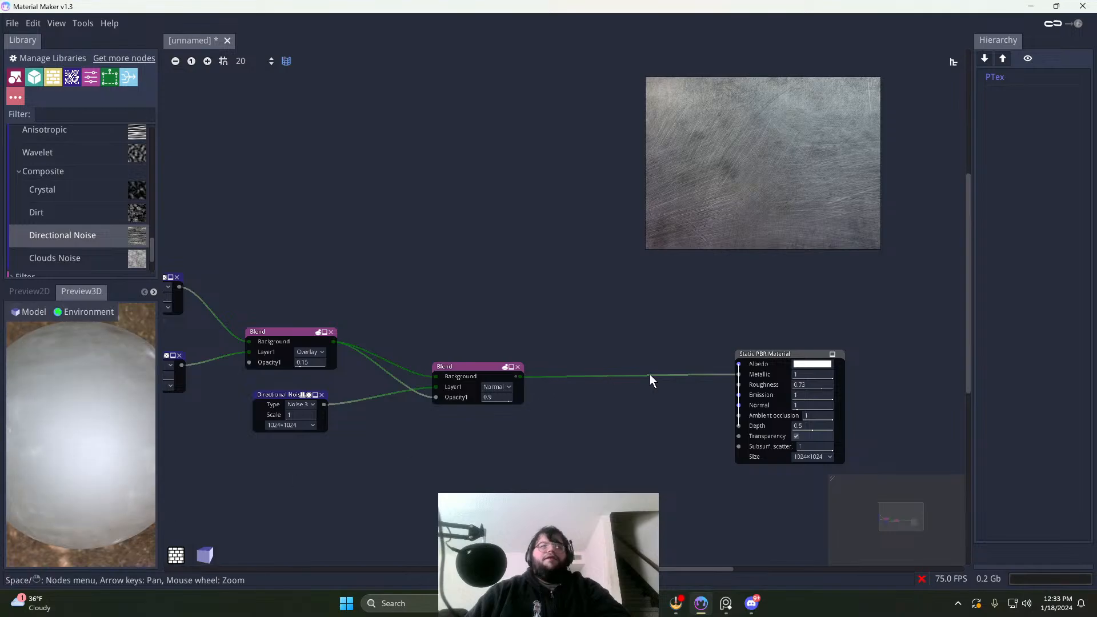
pyautogui.click(494, 386)
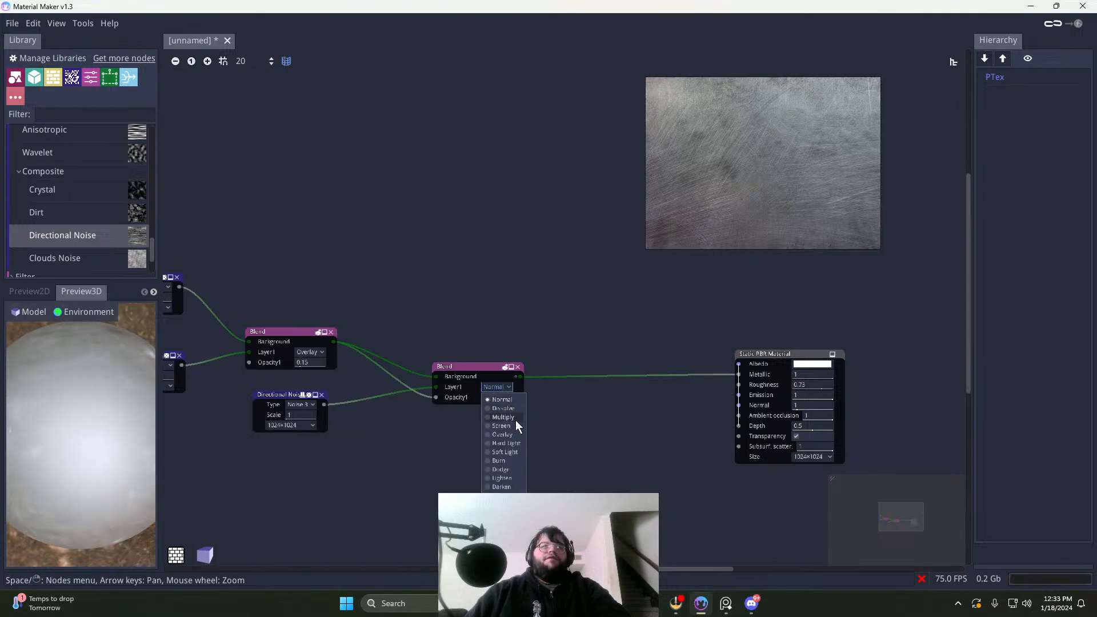
pyautogui.click(516, 435)
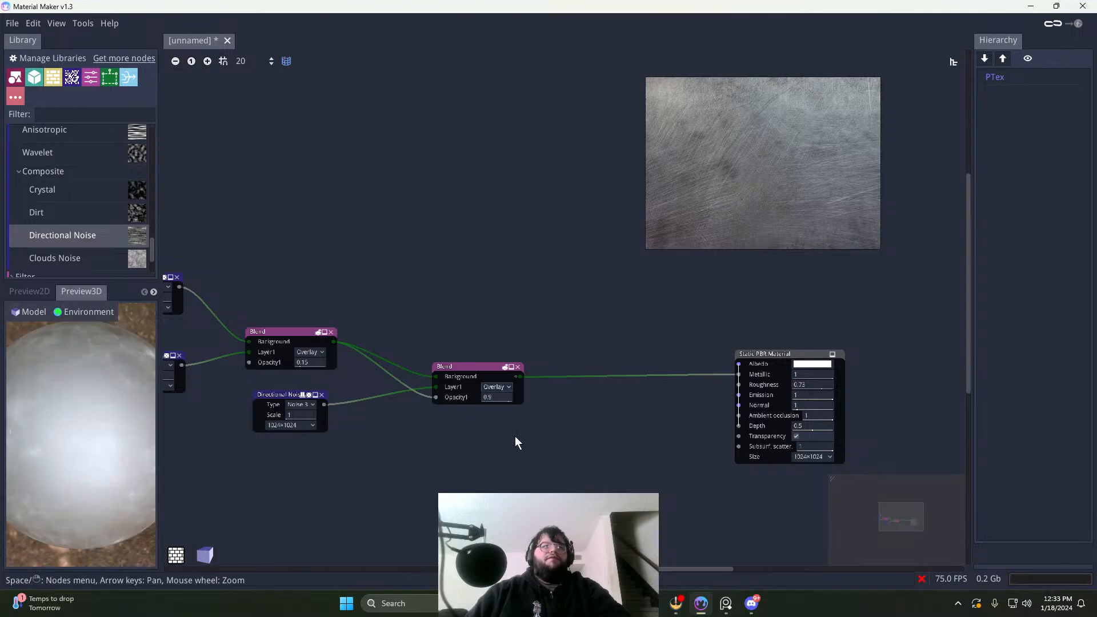
# Step: Show the 2D preview, try Screen on the second Blend node, and set its blend mode to Multiply
pyautogui.click(502, 389)
pyautogui.click(43, 292)
pyautogui.click(40, 290)
pyautogui.click(500, 386)
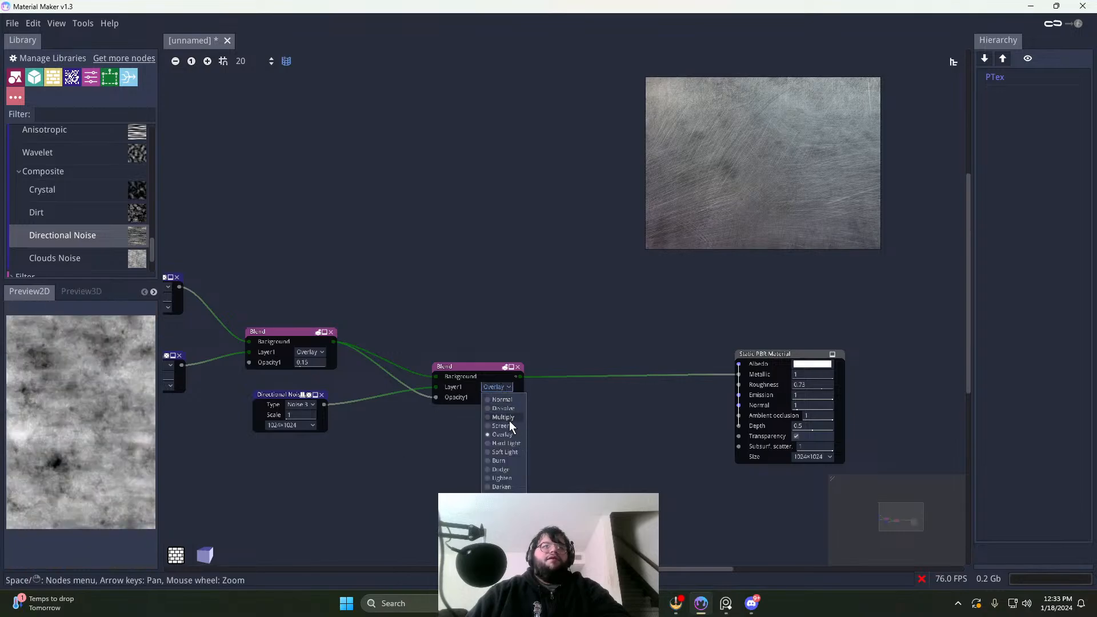
pyautogui.click(508, 425)
pyautogui.click(498, 387)
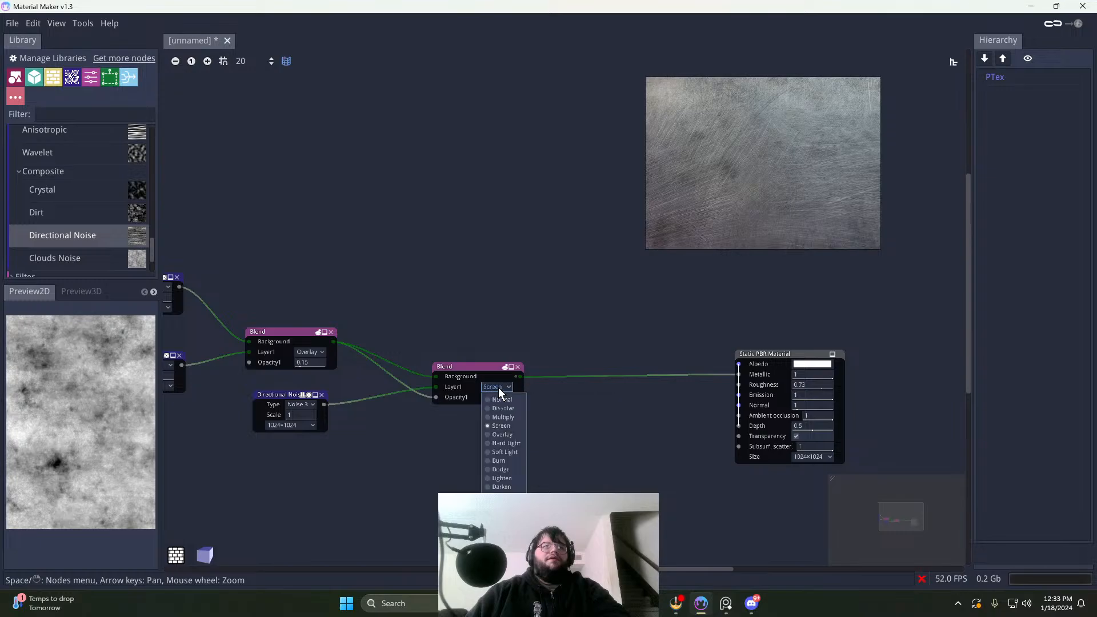
pyautogui.click(510, 418)
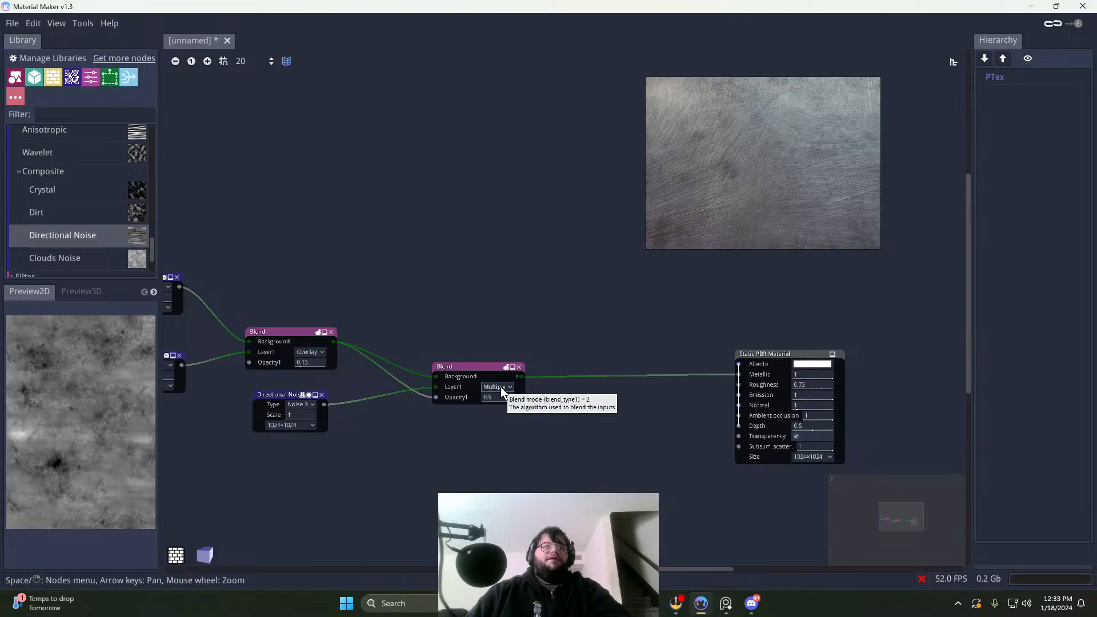
pyautogui.click(465, 366)
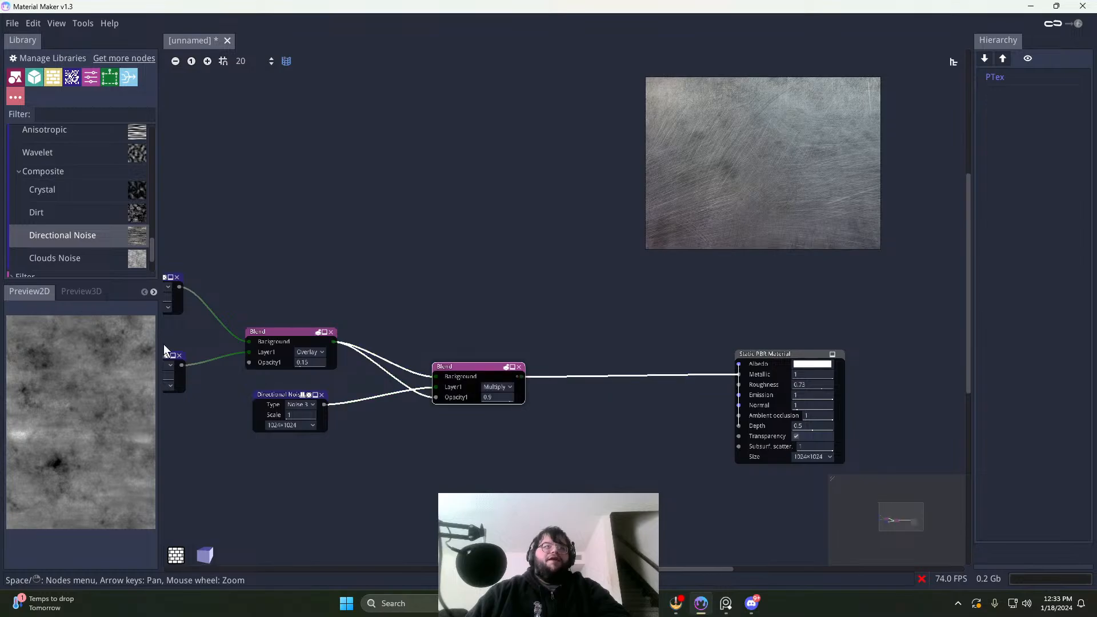
# Step: Set the Static PBR Material's Roughness to 0.68 while judging the reflections on the 3D preview sphere
pyautogui.click(83, 292)
pyautogui.moveTo(99, 422); pyautogui.dragTo(149, 412)
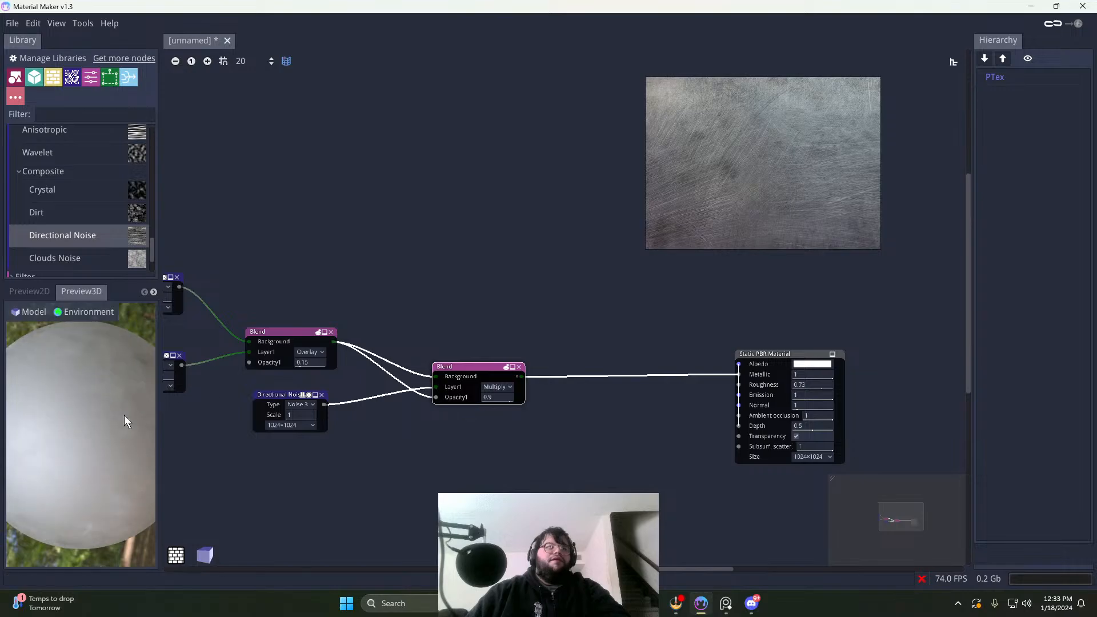
pyautogui.scroll(2, 715, 402)
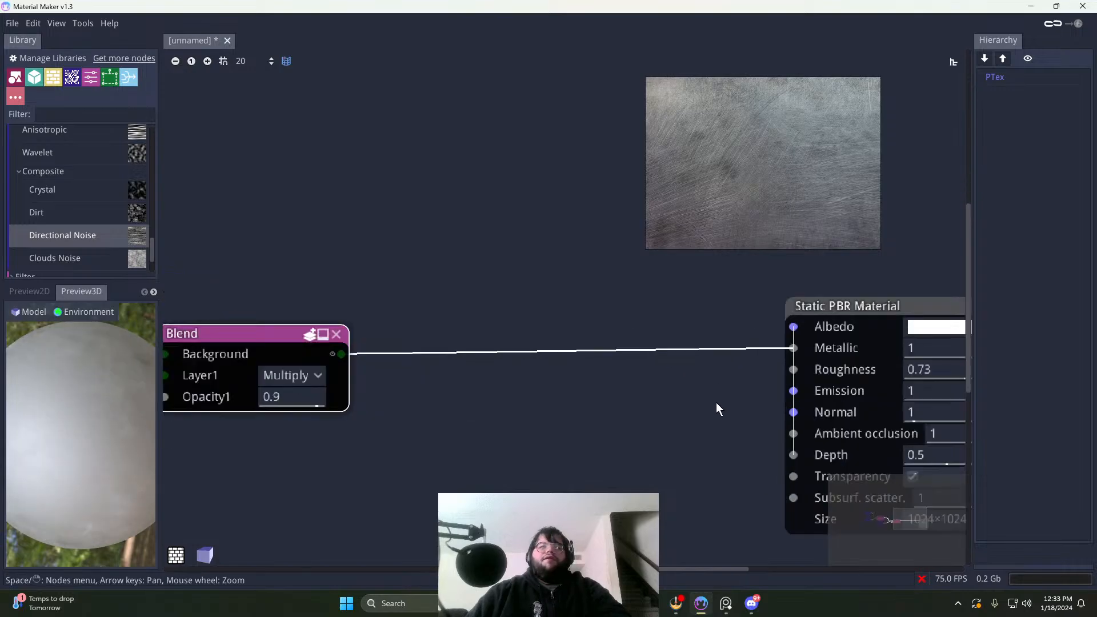
pyautogui.moveTo(891, 387); pyautogui.dragTo(839, 387)
pyautogui.moveTo(114, 434); pyautogui.dragTo(17, 440)
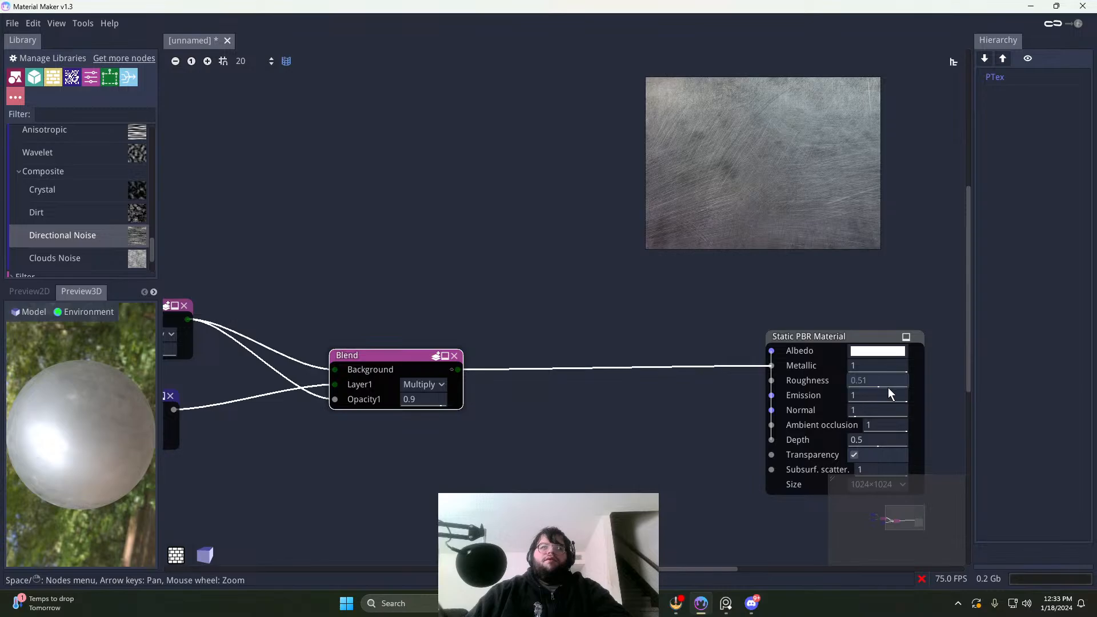
pyautogui.moveTo(887, 388); pyautogui.dragTo(903, 388)
# Step: Bring the Static PBR Material node into view and read the message behind the red error indicator
pyautogui.moveTo(751, 609)
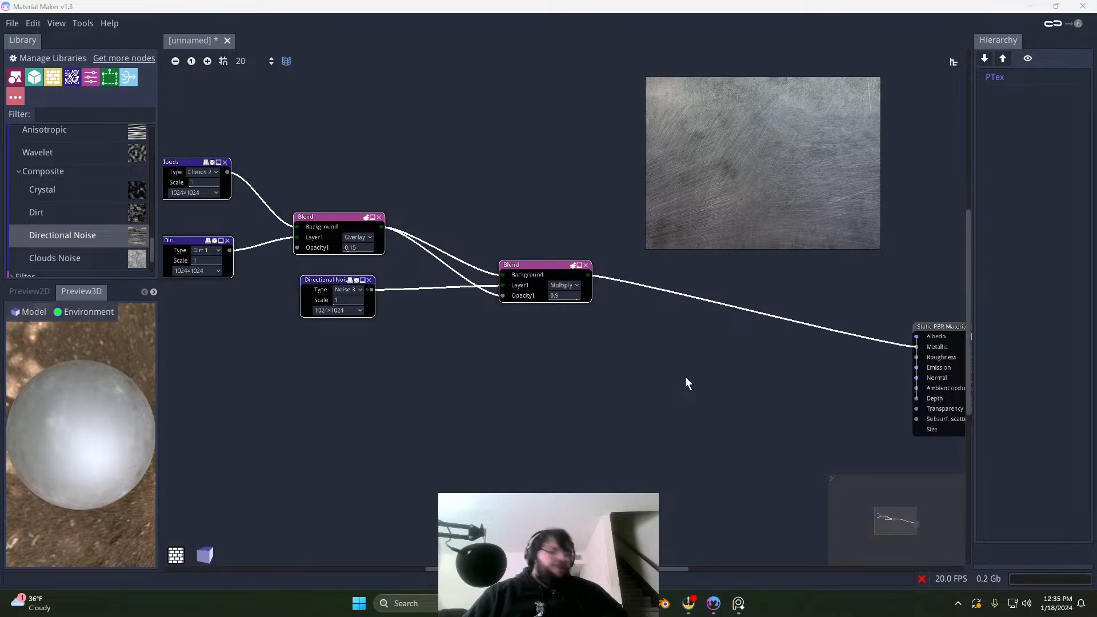
pyautogui.moveTo(629, 353); pyautogui.dragTo(483, 365, button='middle')
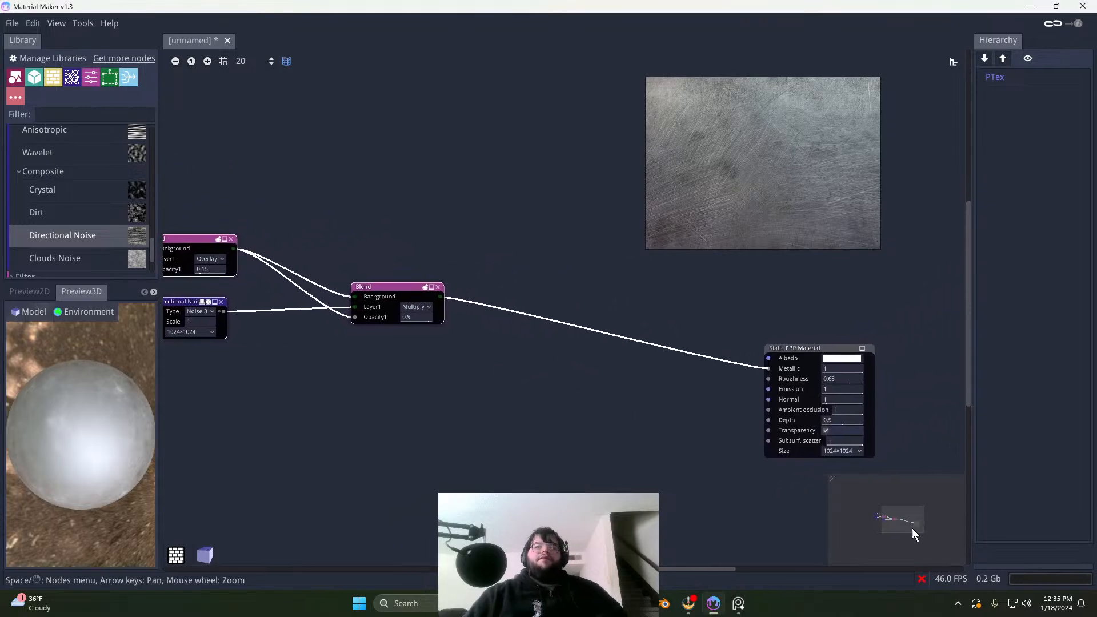
pyautogui.moveTo(924, 580)
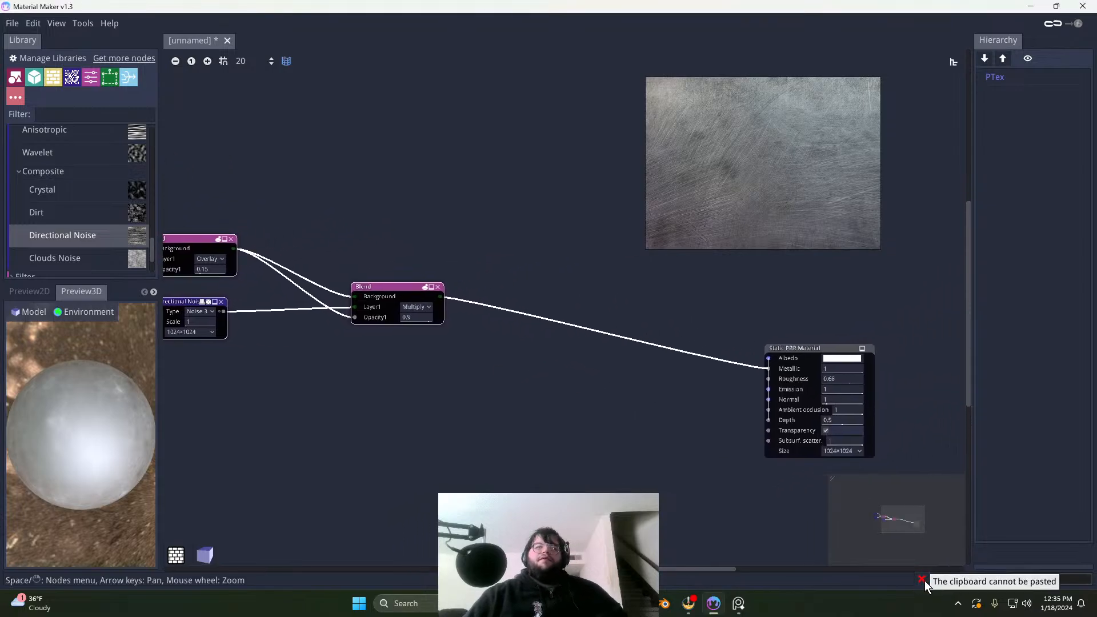
# Step: Add another Blend node fed by the Multiply Blend node's output and place it ahead of the Static PBR Material node
pyautogui.moveTo(647, 313); pyautogui.dragTo(618, 342, button='middle')
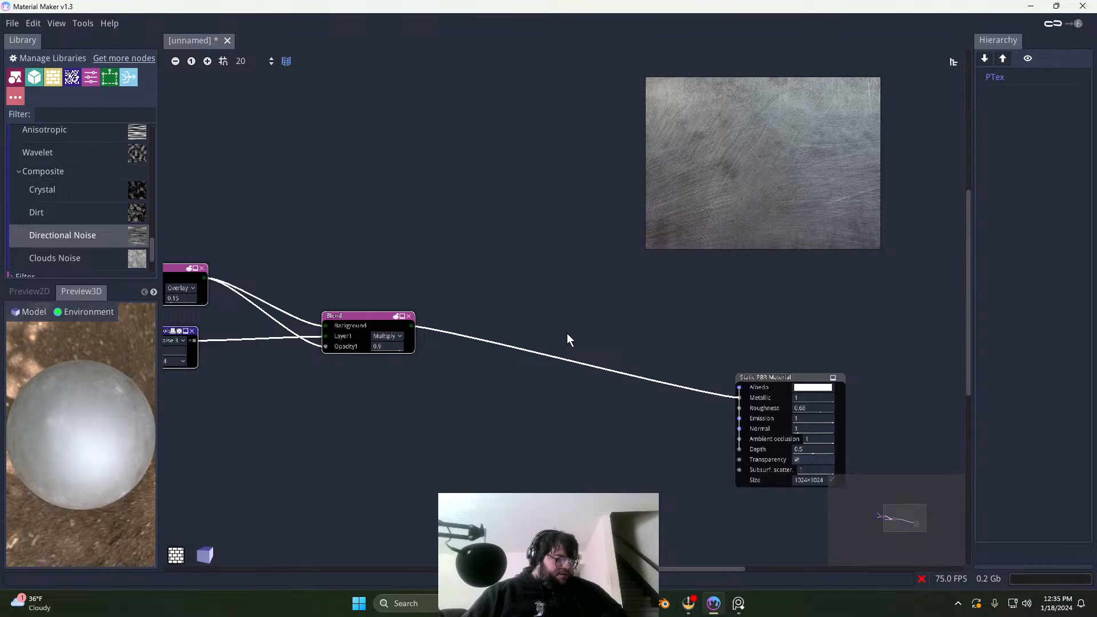
pyautogui.scroll(4, 457, 372)
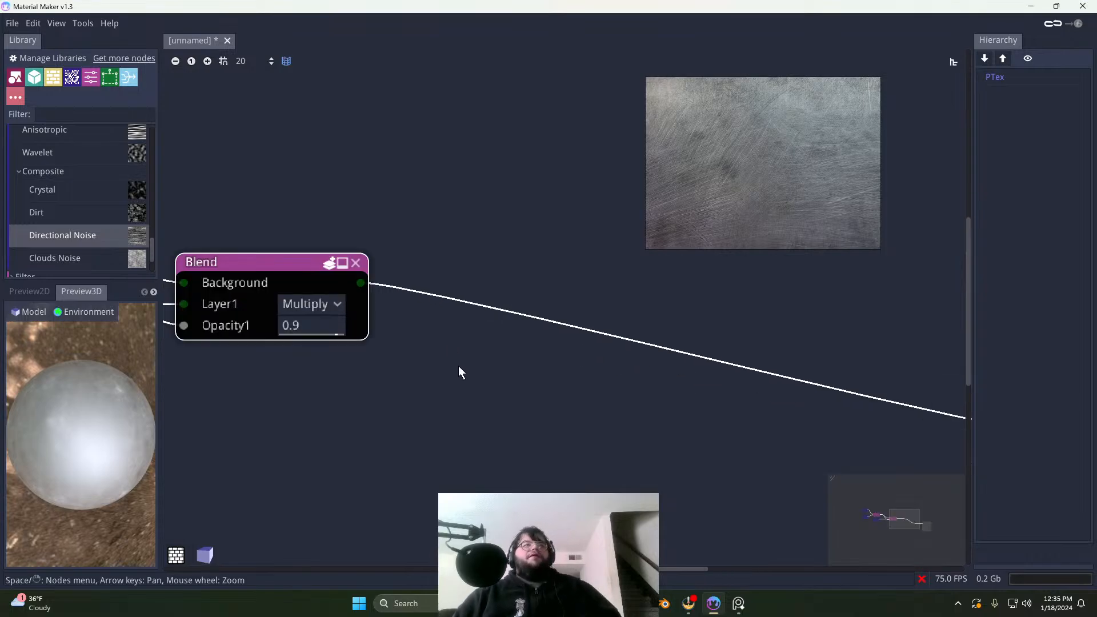
pyautogui.scroll(-2, 391, 355)
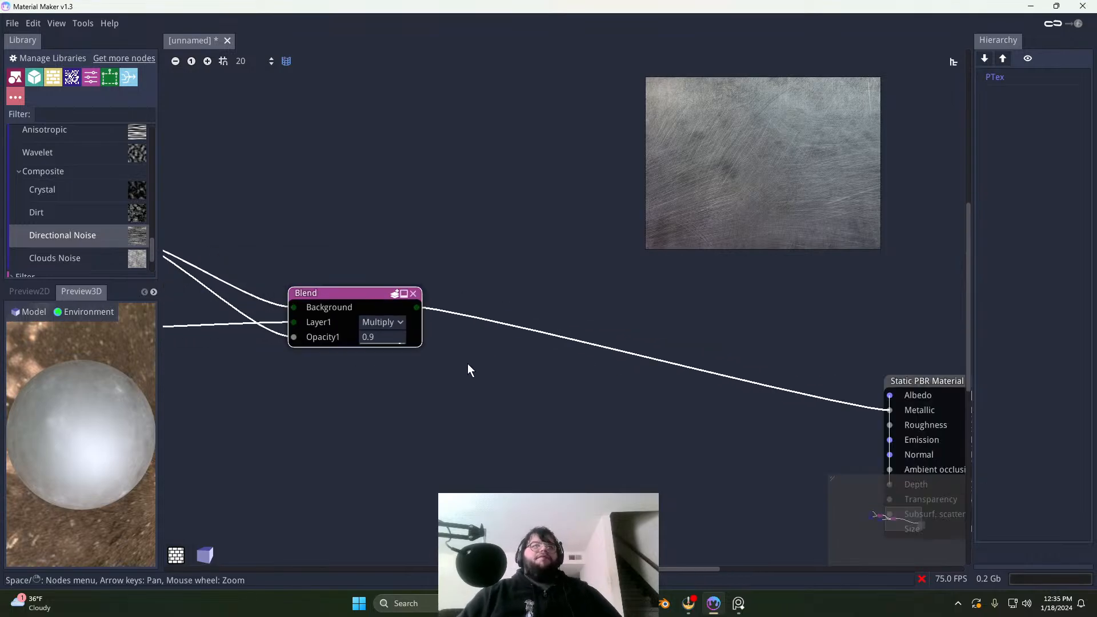
pyautogui.moveTo(467, 367); pyautogui.dragTo(545, 352, button='middle')
pyautogui.scroll(-2, 343, 365)
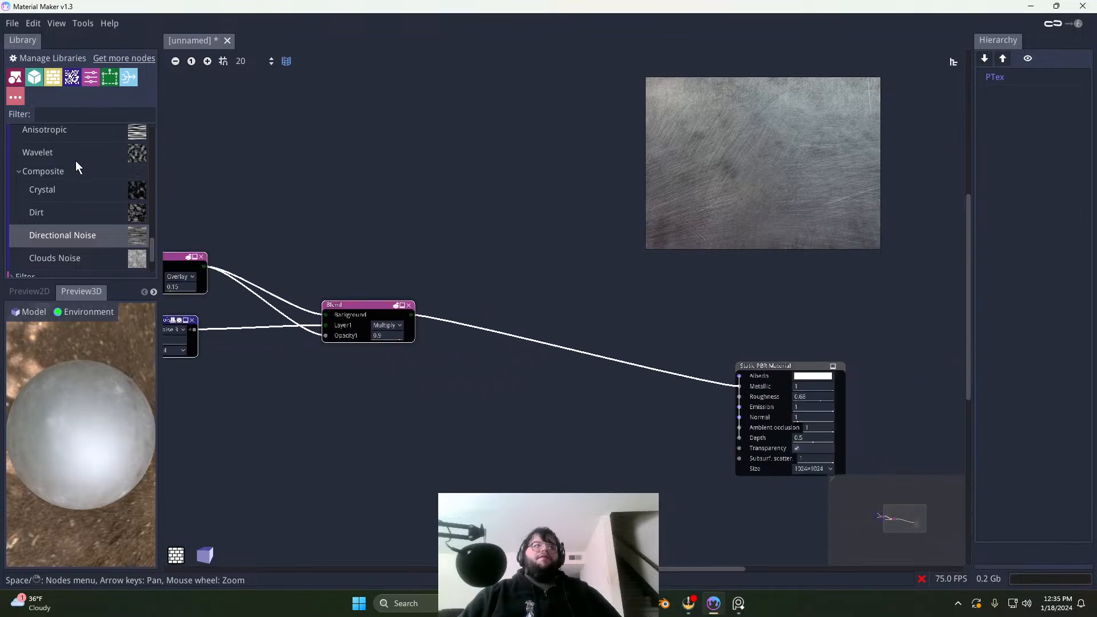
pyautogui.moveTo(454, 347); pyautogui.dragTo(599, 341, button='middle')
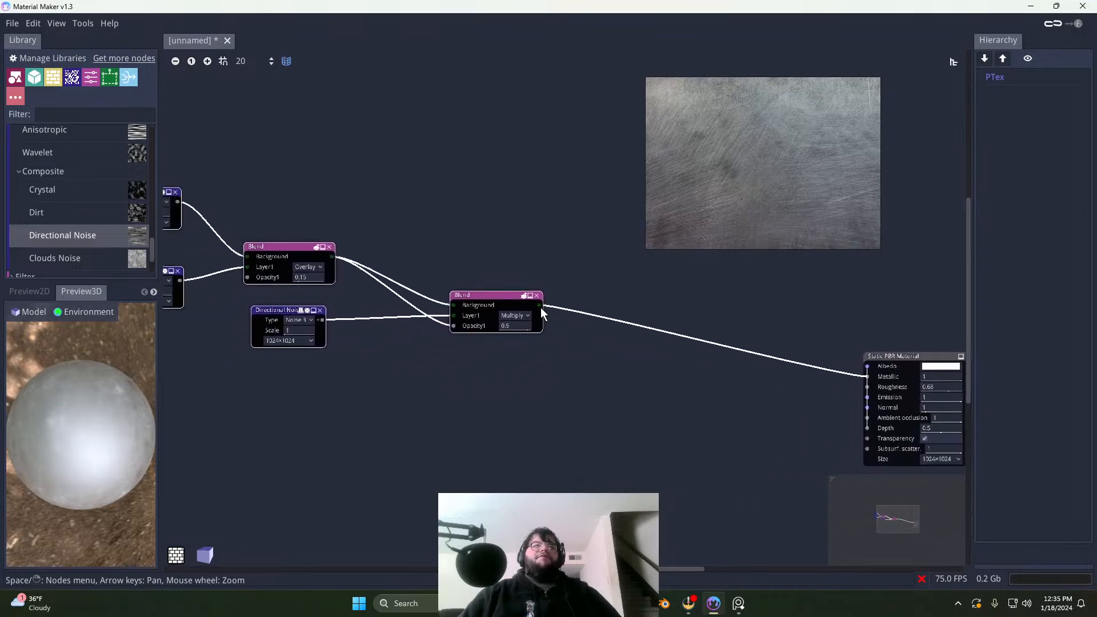
pyautogui.moveTo(541, 306); pyautogui.dragTo(633, 377)
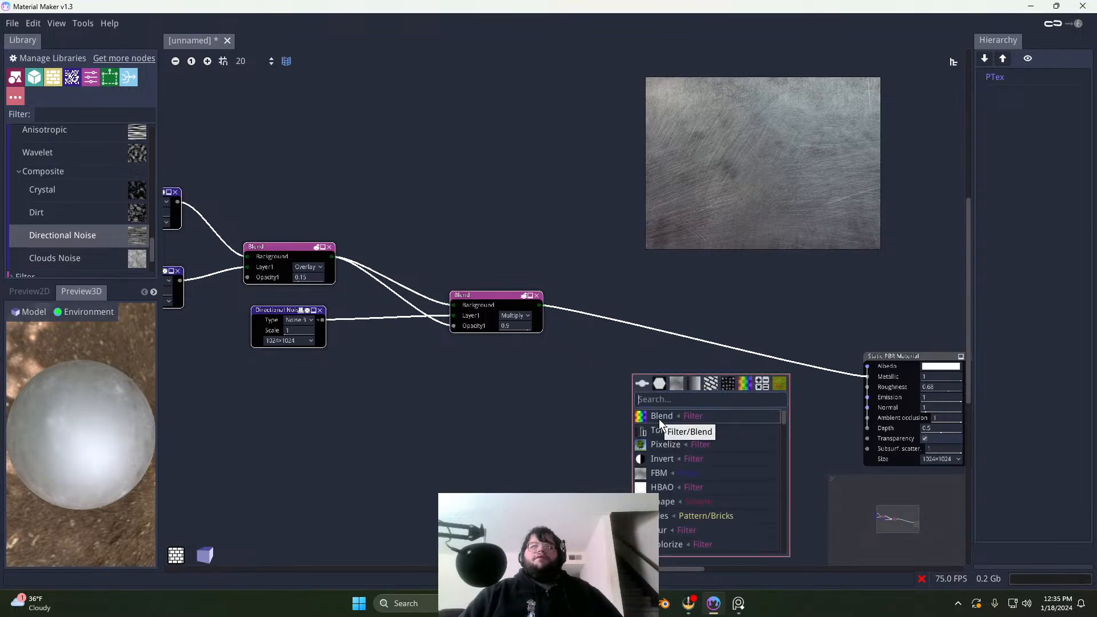
pyautogui.click(659, 419)
pyautogui.moveTo(652, 370); pyautogui.dragTo(693, 367)
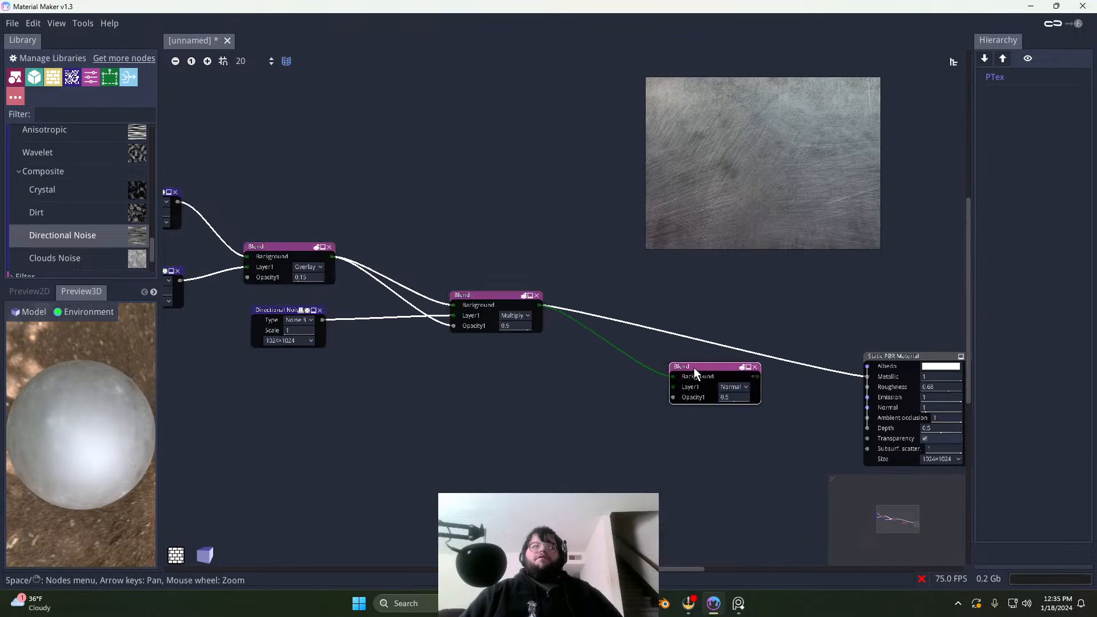
# Step: Add a Scratches pattern node from the library below the Multiply Blend node and show it in the 2D preview
pyautogui.scroll(4, 604, 406)
pyautogui.scroll(-2, 674, 394)
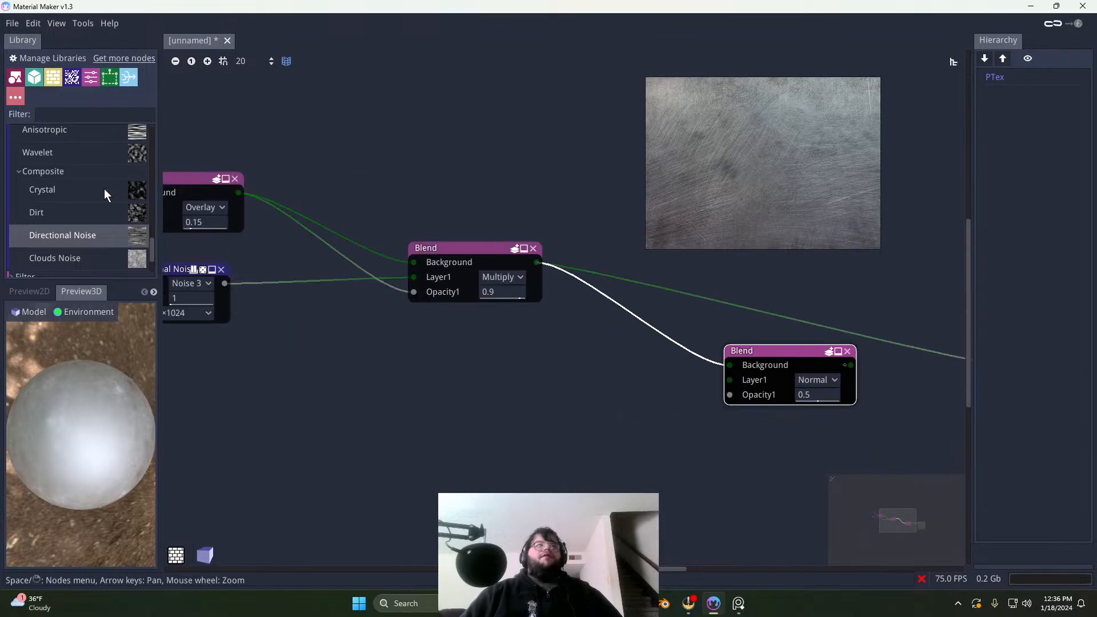
pyautogui.scroll(3, 105, 223)
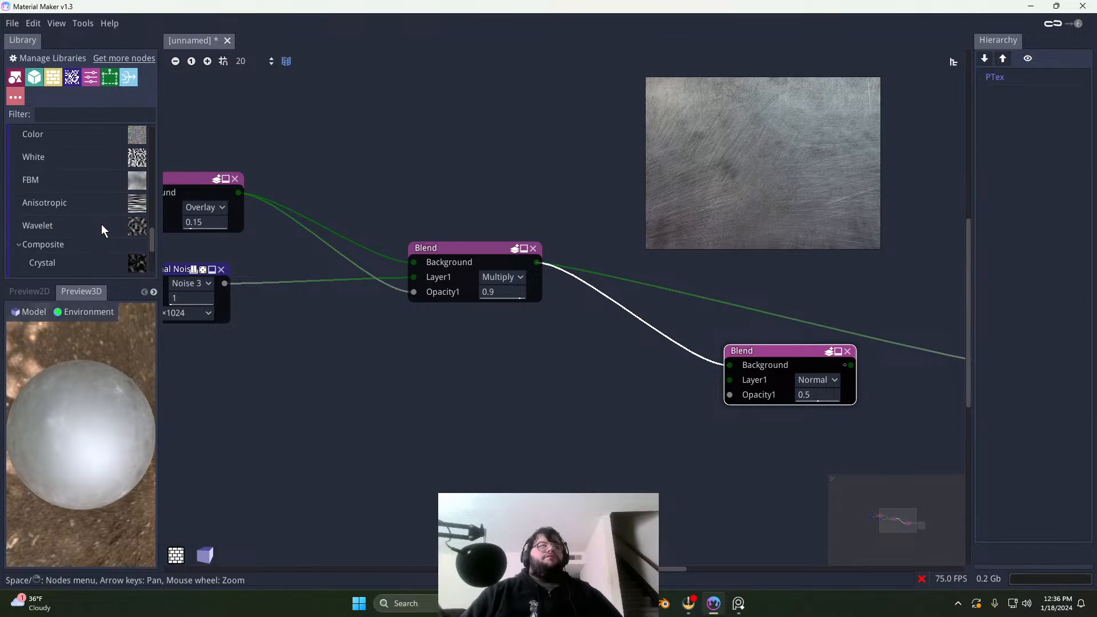
pyautogui.scroll(1, 106, 224)
pyautogui.scroll(2, 108, 220)
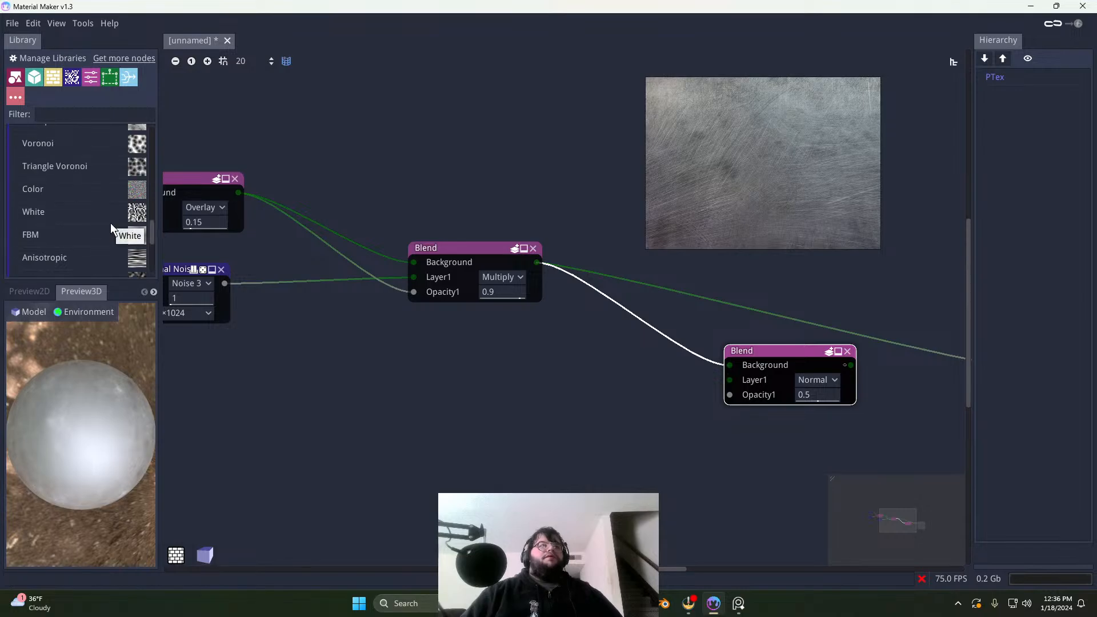
pyautogui.scroll(3, 111, 227)
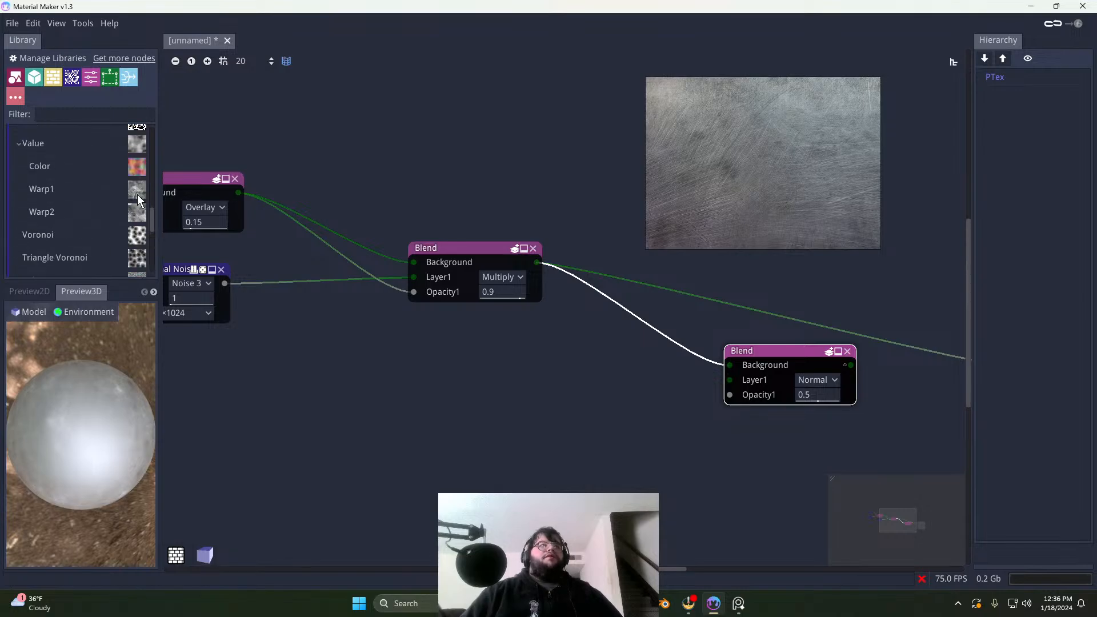
pyautogui.scroll(2, 106, 205)
pyautogui.scroll(4, 54, 188)
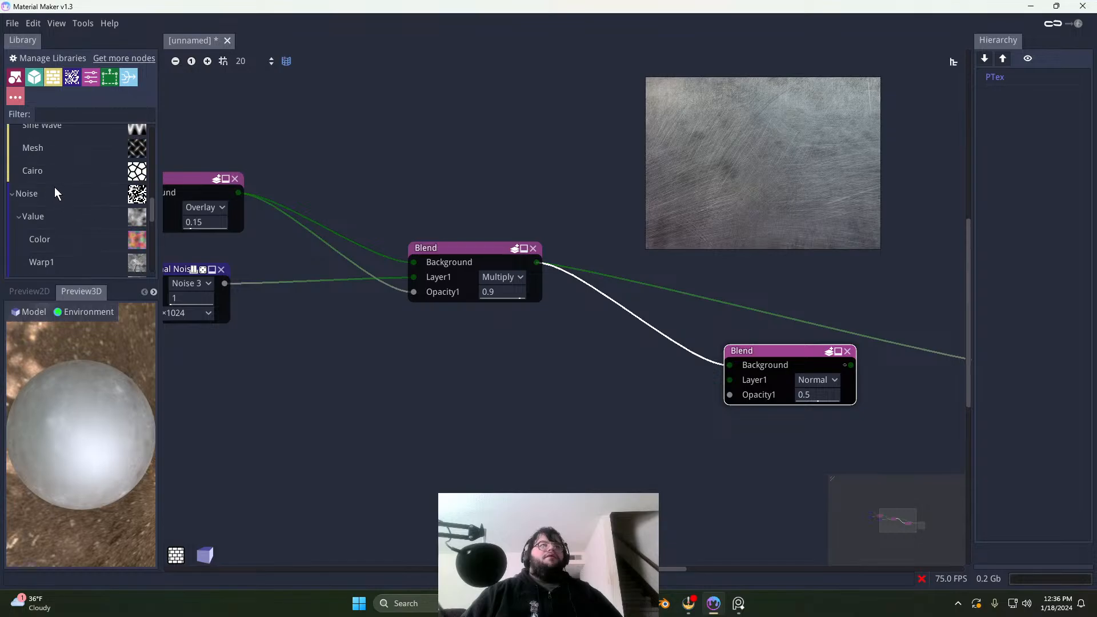
pyautogui.scroll(3, 102, 228)
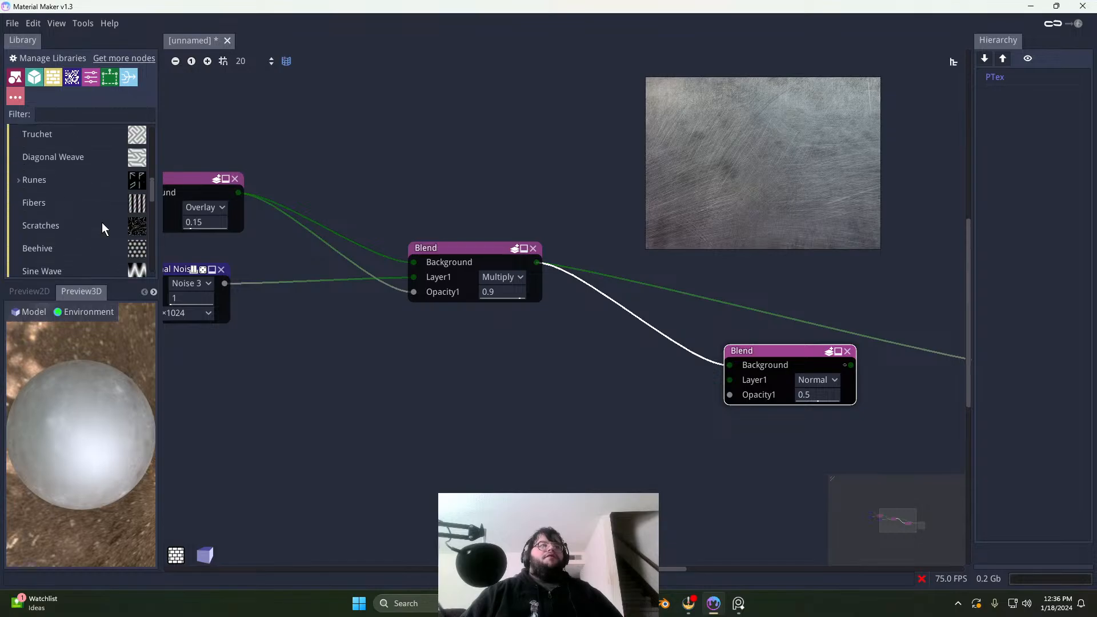
pyautogui.moveTo(88, 229); pyautogui.dragTo(471, 392)
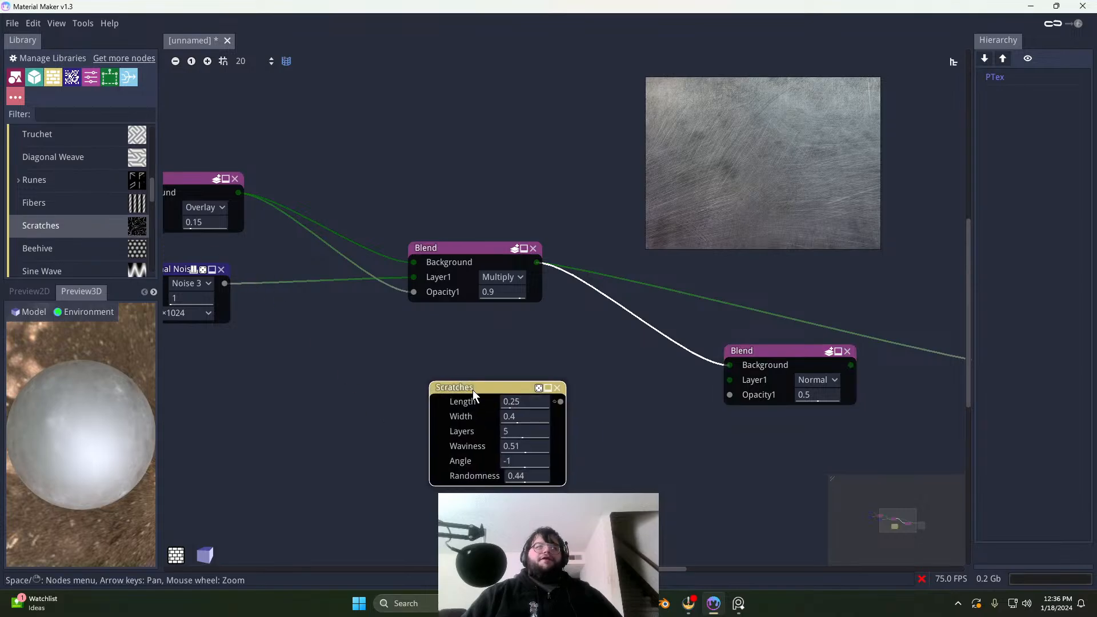
pyautogui.click(45, 292)
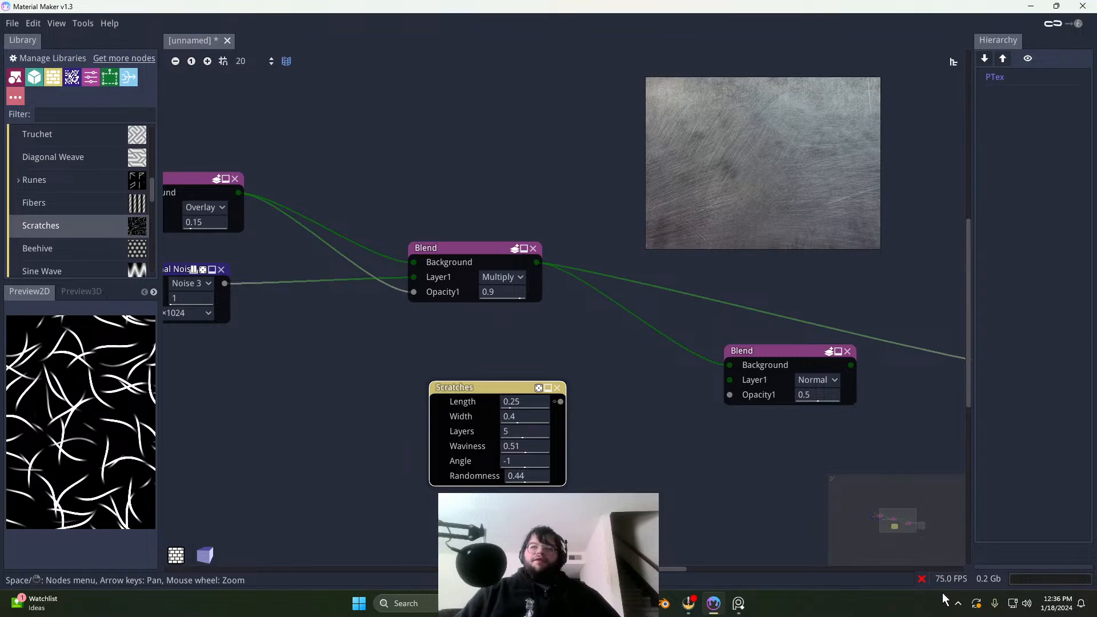
# Step: Connect the Scratches node's output to Layer1 of the new Blend node
pyautogui.moveTo(1012, 607)
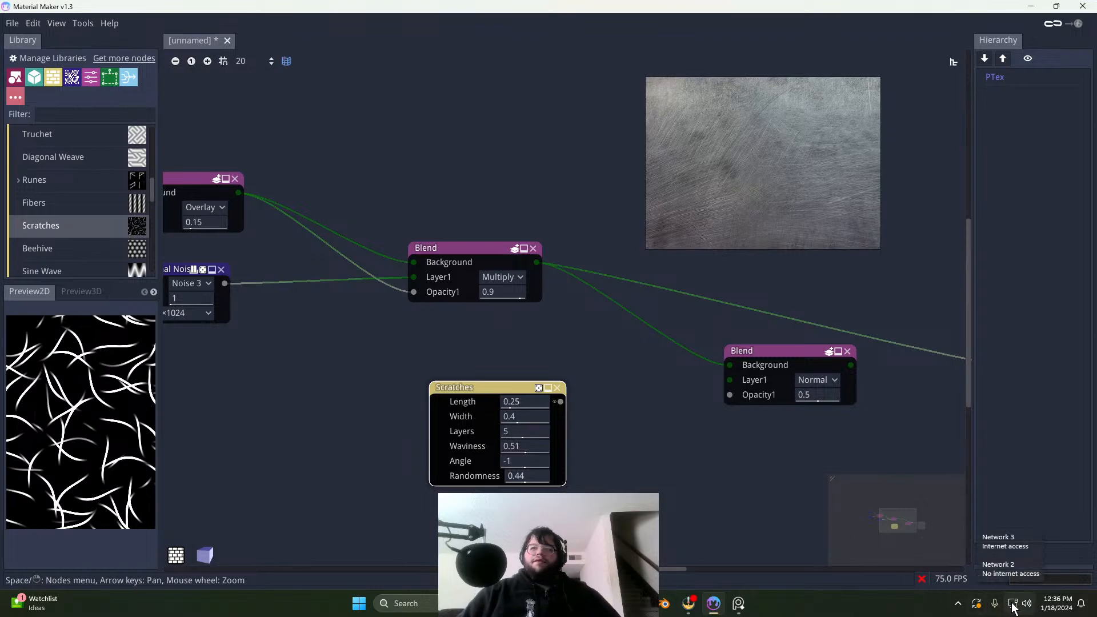
pyautogui.moveTo(509, 392); pyautogui.dragTo(731, 380)
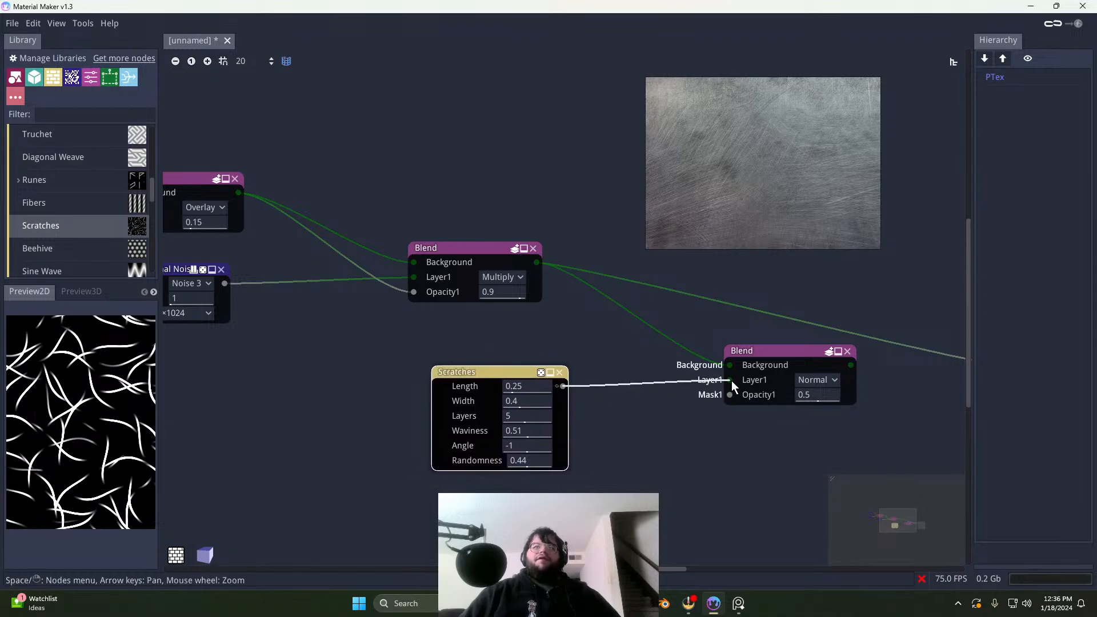
pyautogui.moveTo(731, 381); pyautogui.dragTo(730, 379)
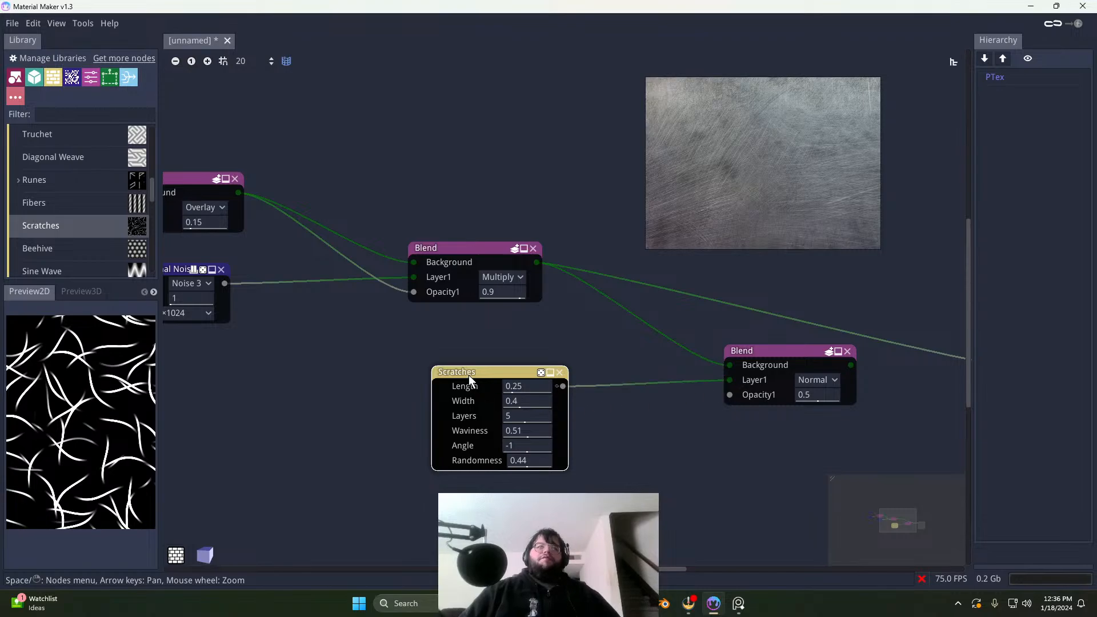
# Step: Preview the new Blend node and try Multiply and Darken as its blend mode, returning to Multiply
pyautogui.click(774, 352)
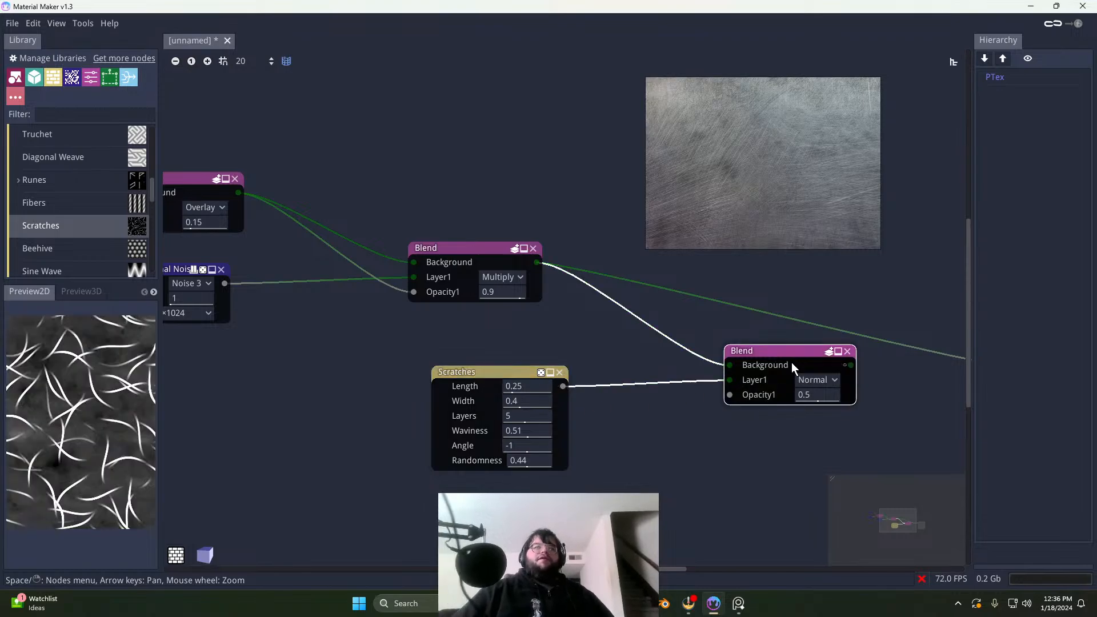
pyautogui.click(821, 380)
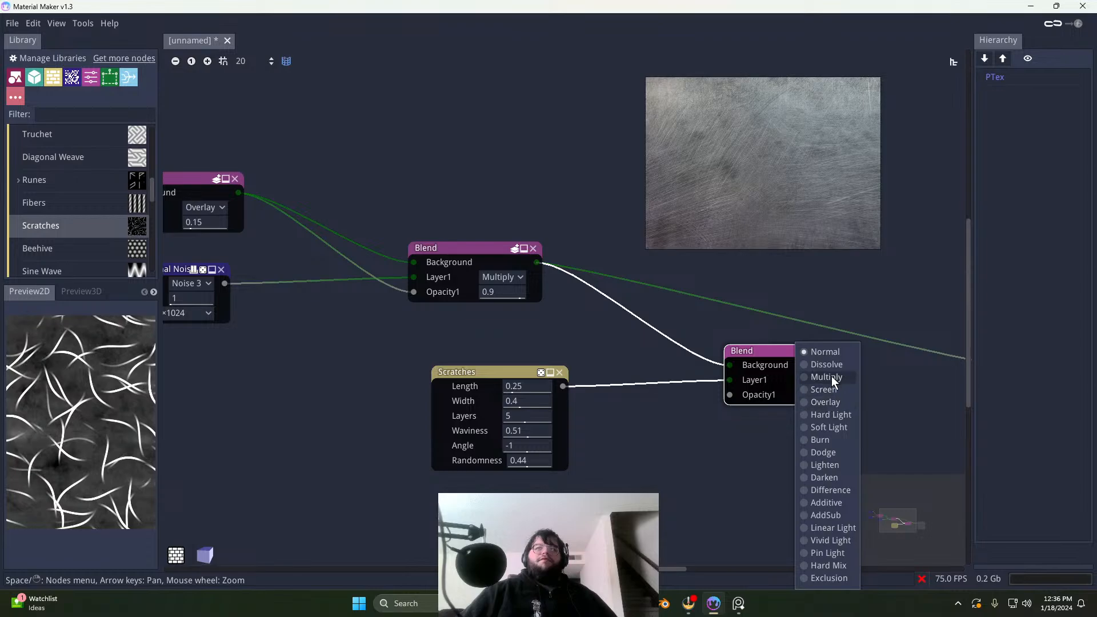
pyautogui.click(833, 378)
pyautogui.click(824, 382)
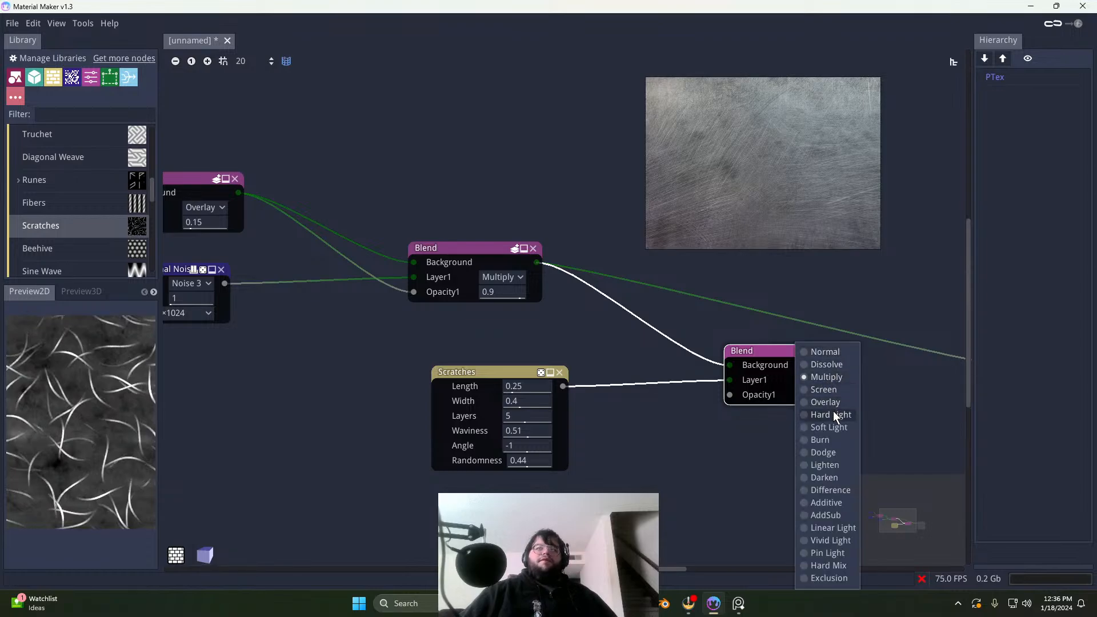
pyautogui.click(841, 478)
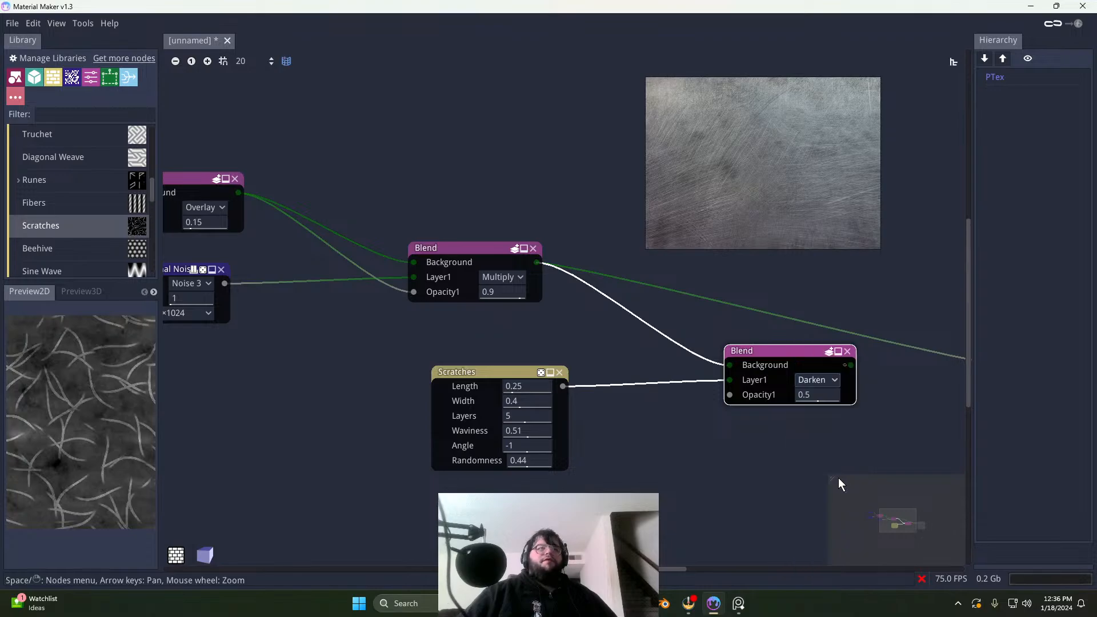
pyautogui.click(815, 380)
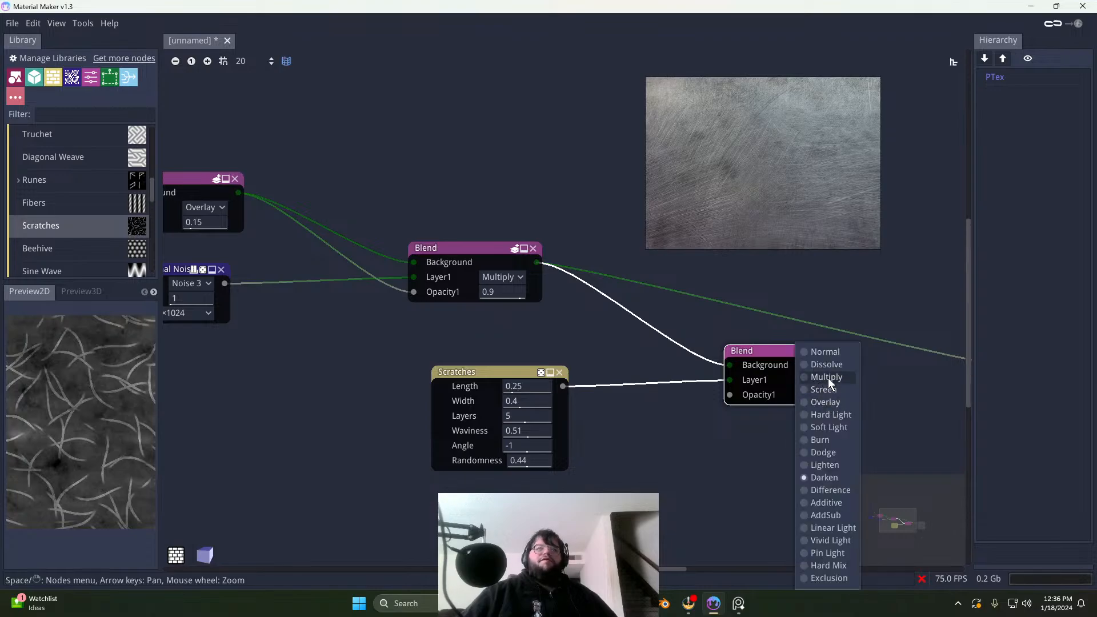
pyautogui.click(831, 378)
# Step: Set the Scratches node's Randomness to 0.83, Width to 0.1 and Length to 0.17
pyautogui.click(501, 369)
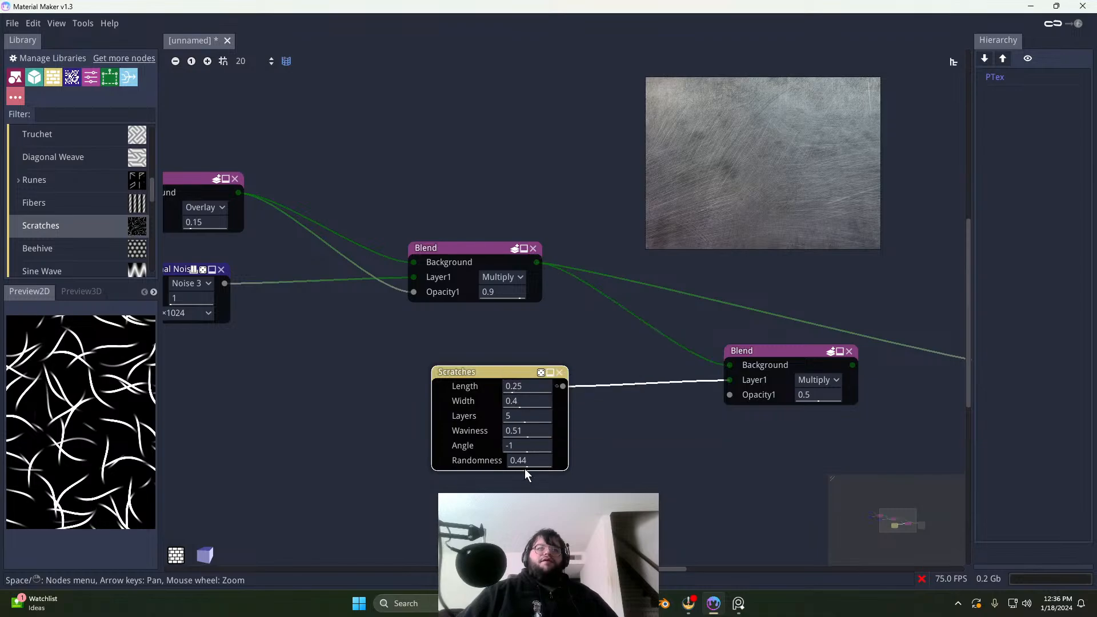
pyautogui.moveTo(523, 460); pyautogui.dragTo(598, 471)
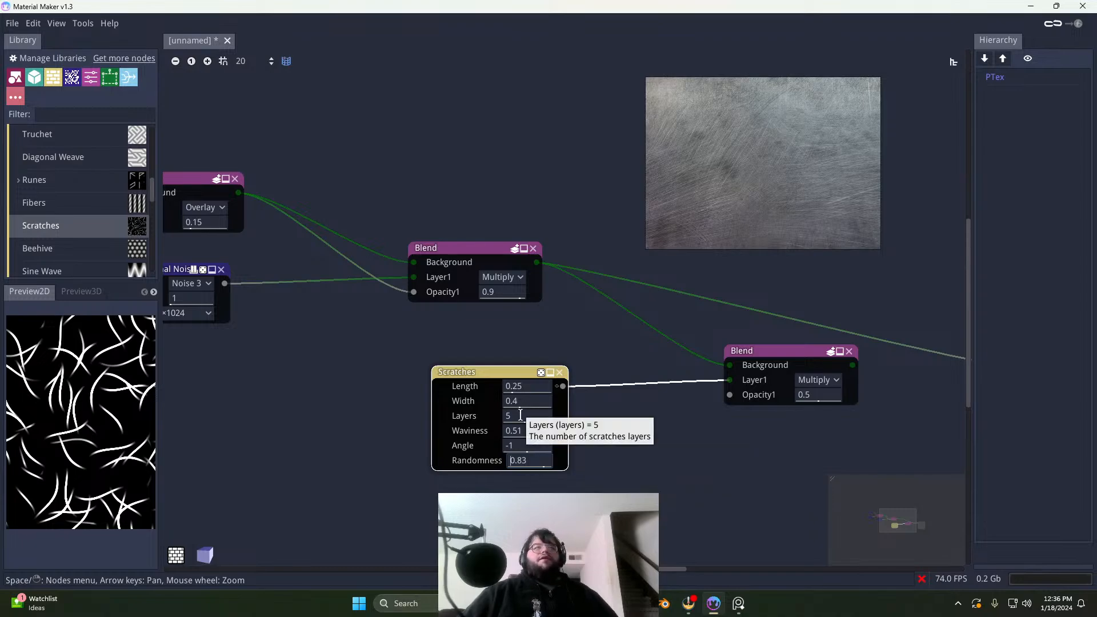
pyautogui.moveTo(528, 416); pyautogui.dragTo(447, 412)
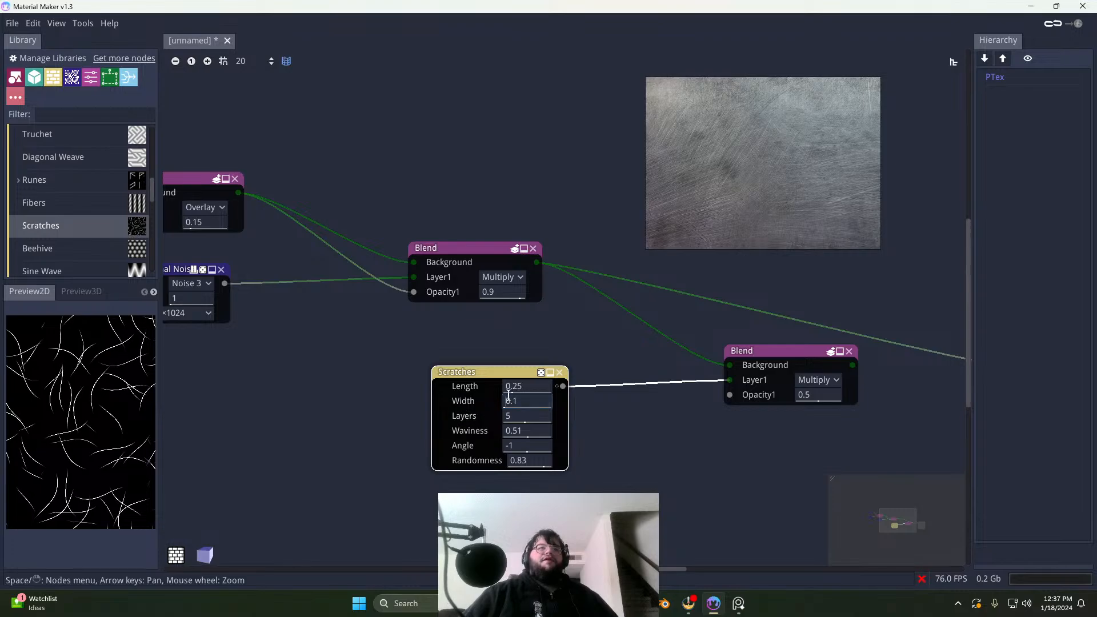
pyautogui.moveTo(520, 387); pyautogui.dragTo(489, 400)
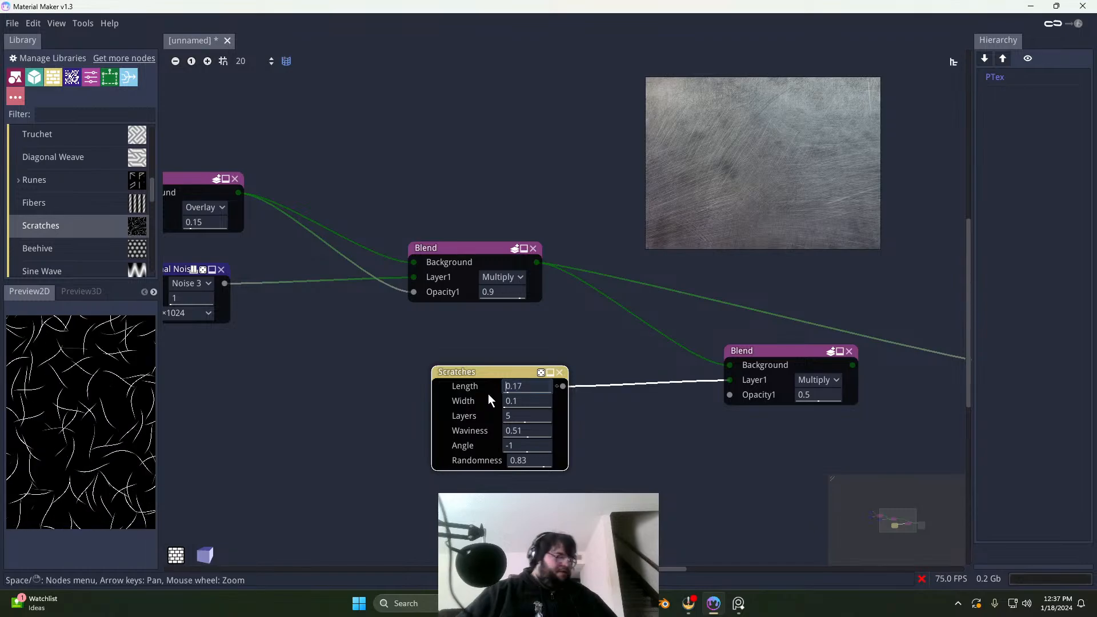
pyautogui.click(506, 386)
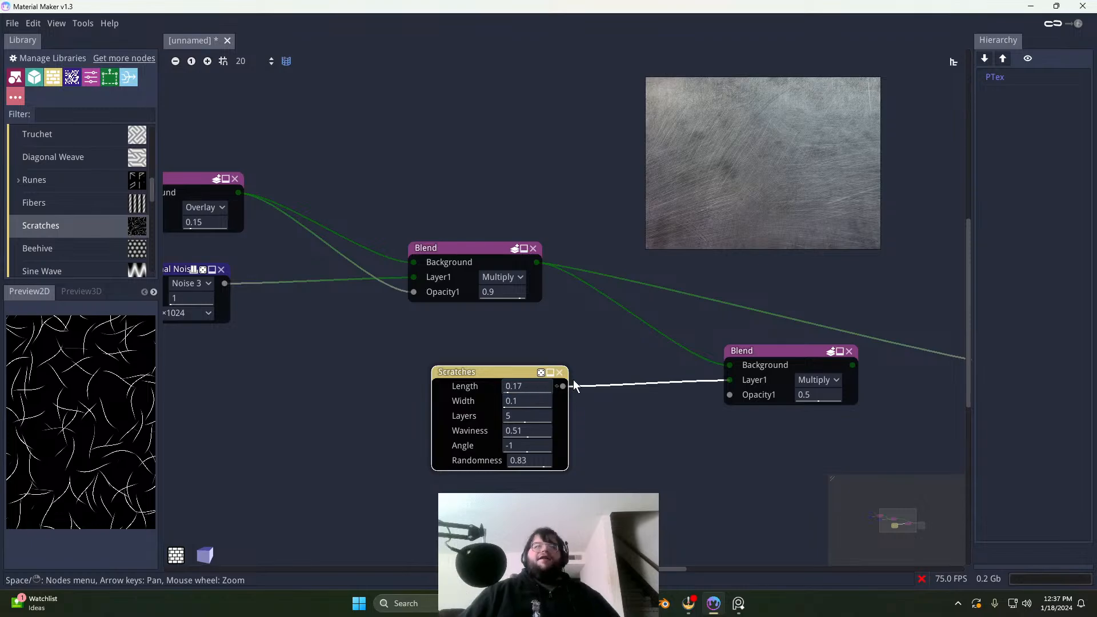
# Step: Set the scratches Blend node's Opacity1 to 0.1 and its blend mode to Overlay while checking the 2D preview
pyautogui.click(765, 358)
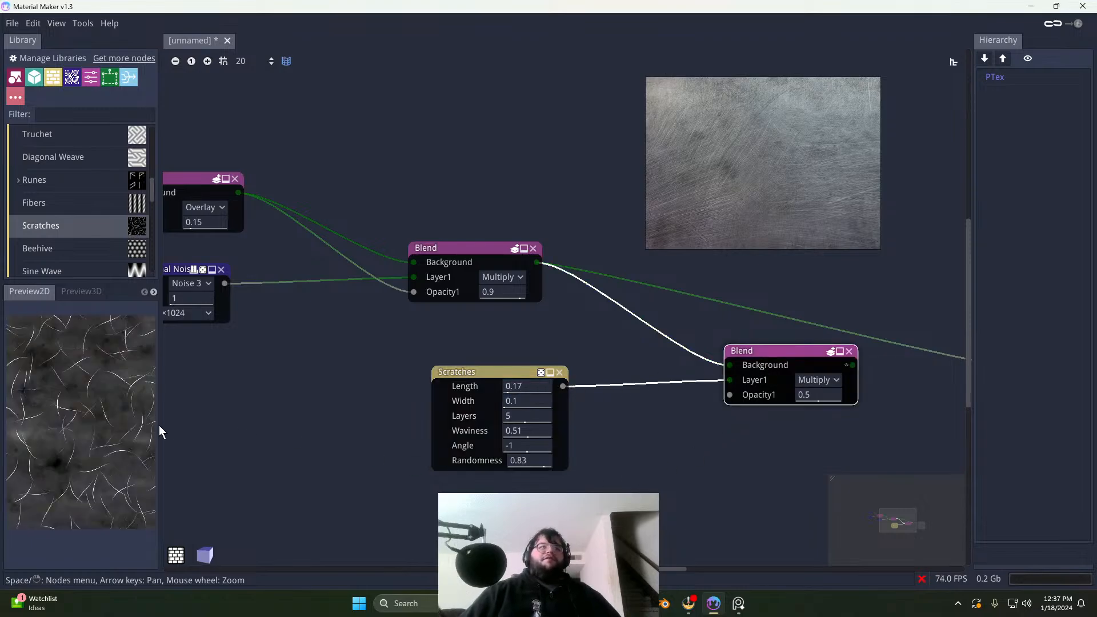
pyautogui.scroll(-3, 121, 434)
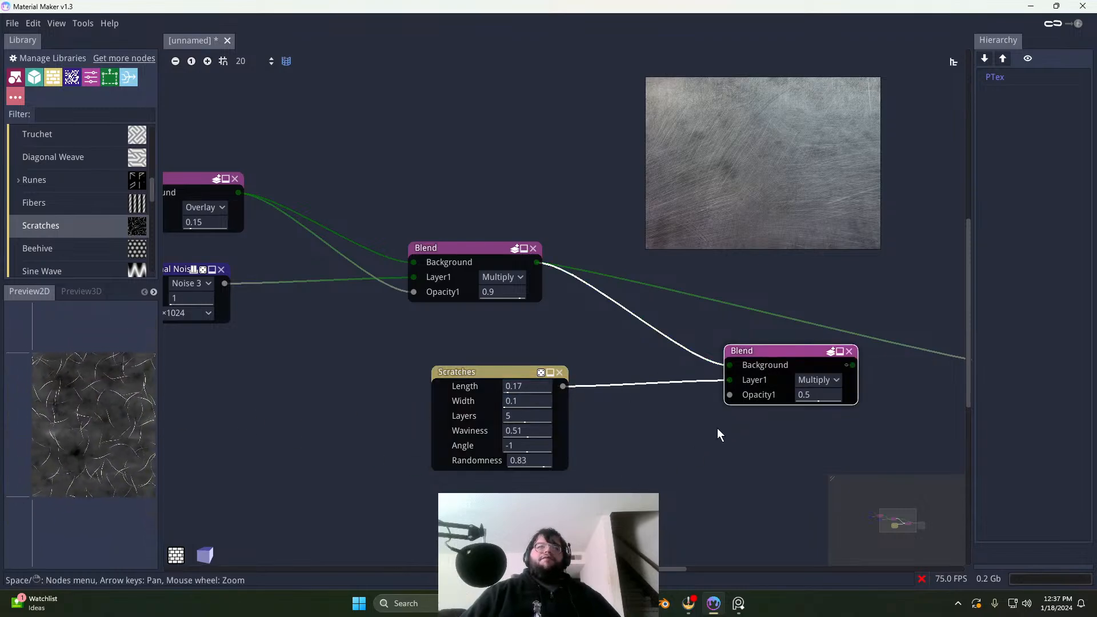
pyautogui.moveTo(718, 434); pyautogui.dragTo(628, 438, button='middle')
pyautogui.moveTo(623, 410); pyautogui.dragTo(553, 423)
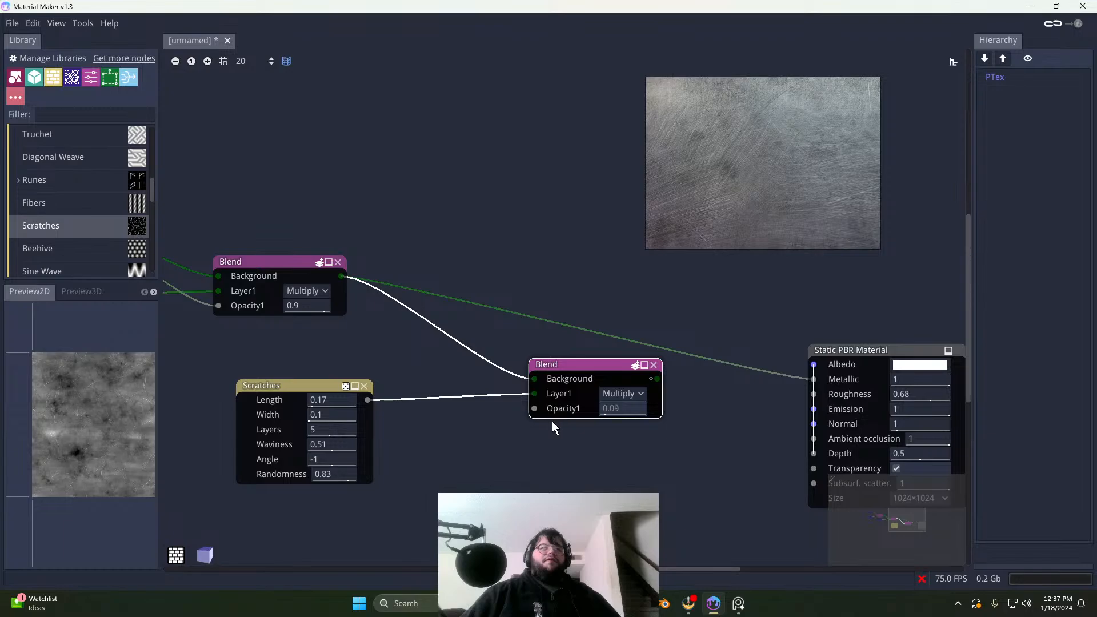
pyautogui.click(631, 393)
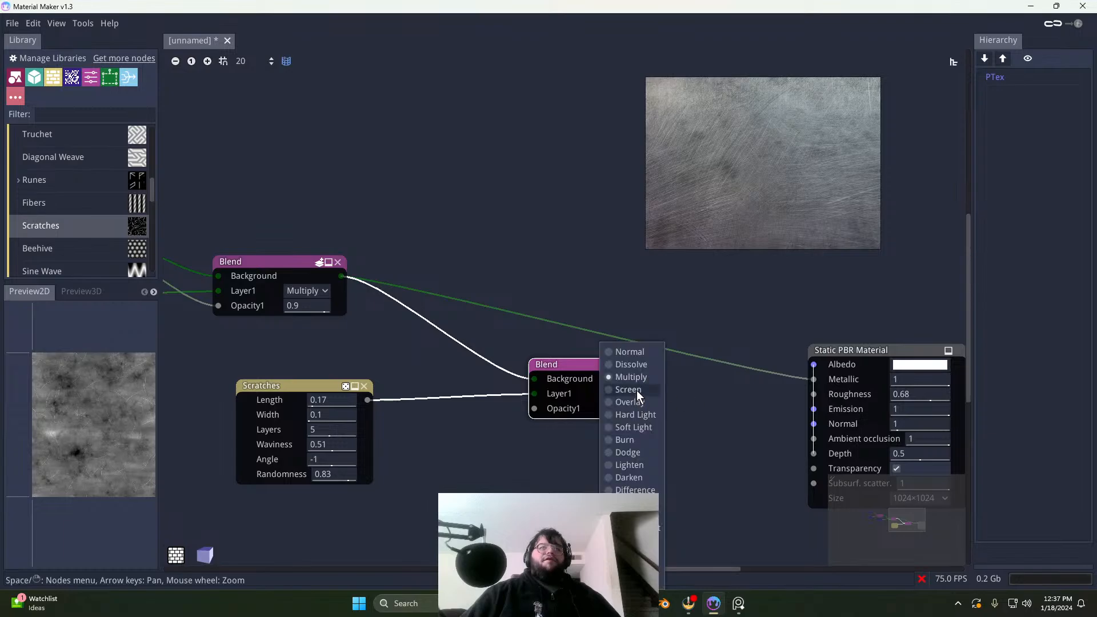
pyautogui.click(639, 403)
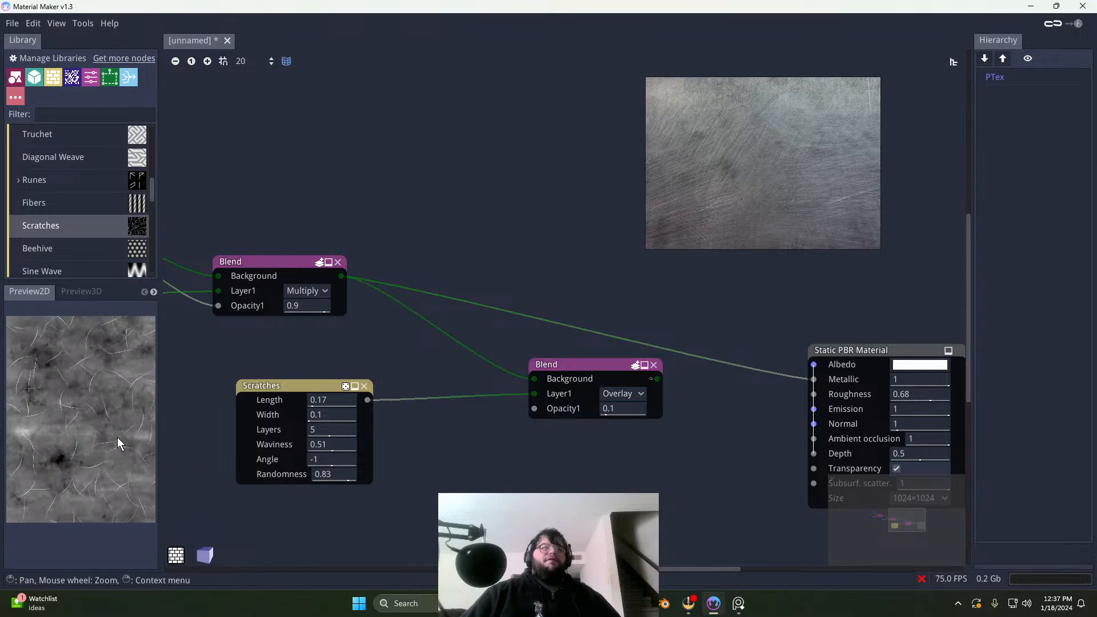
pyautogui.scroll(1, 117, 437)
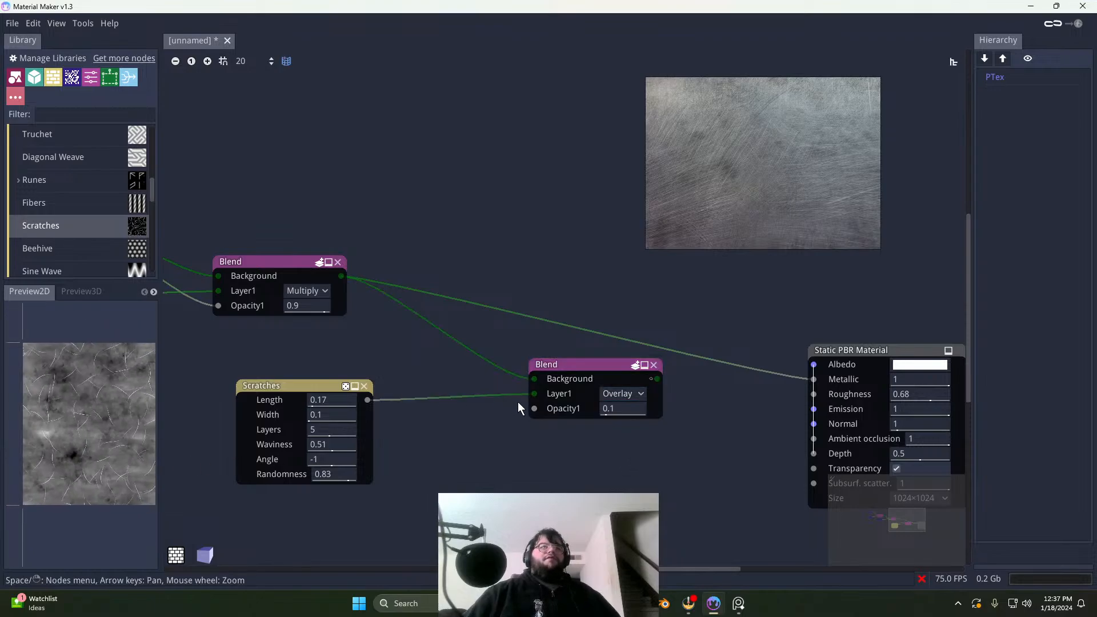
# Step: Reposition the scratches Blend node and the Scratches node to tidy the layout below the Multiply Blend node
pyautogui.moveTo(532, 443); pyautogui.dragTo(382, 447, button='middle')
pyautogui.moveTo(443, 369); pyautogui.dragTo(393, 361)
pyautogui.moveTo(161, 381); pyautogui.dragTo(300, 379, button='middle')
pyautogui.moveTo(300, 379); pyautogui.dragTo(243, 365)
pyautogui.moveTo(376, 393); pyautogui.dragTo(442, 416, button='middle')
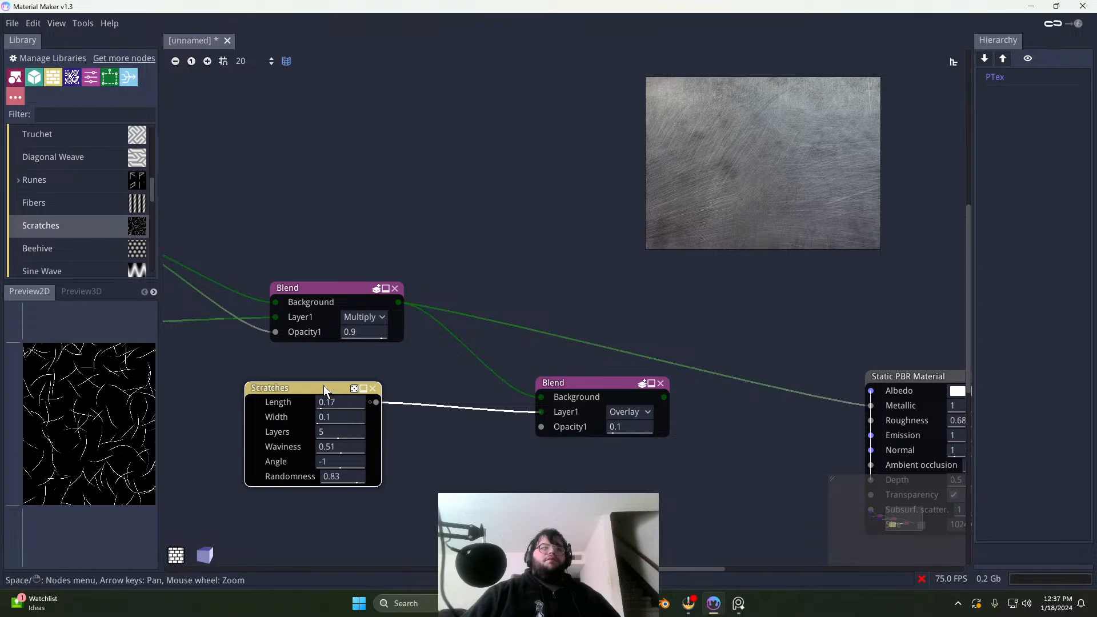
# Step: Connect the scratches Blend node's output to the material's Metallic input and check the result in the 3D and 2D previews
pyautogui.click(313, 373)
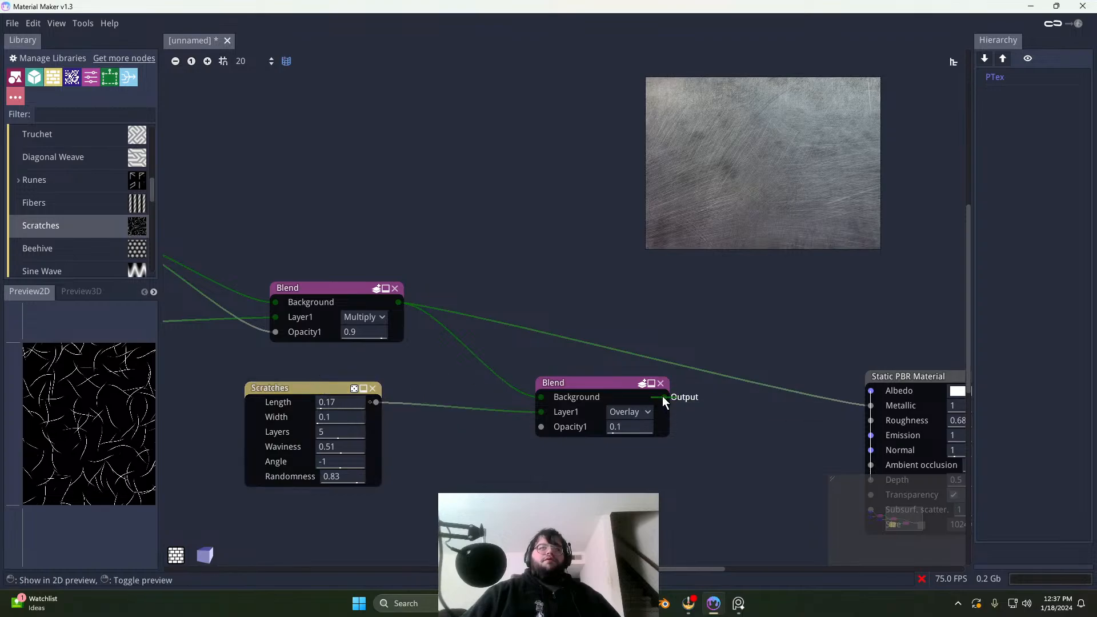
pyautogui.moveTo(663, 396); pyautogui.dragTo(870, 391)
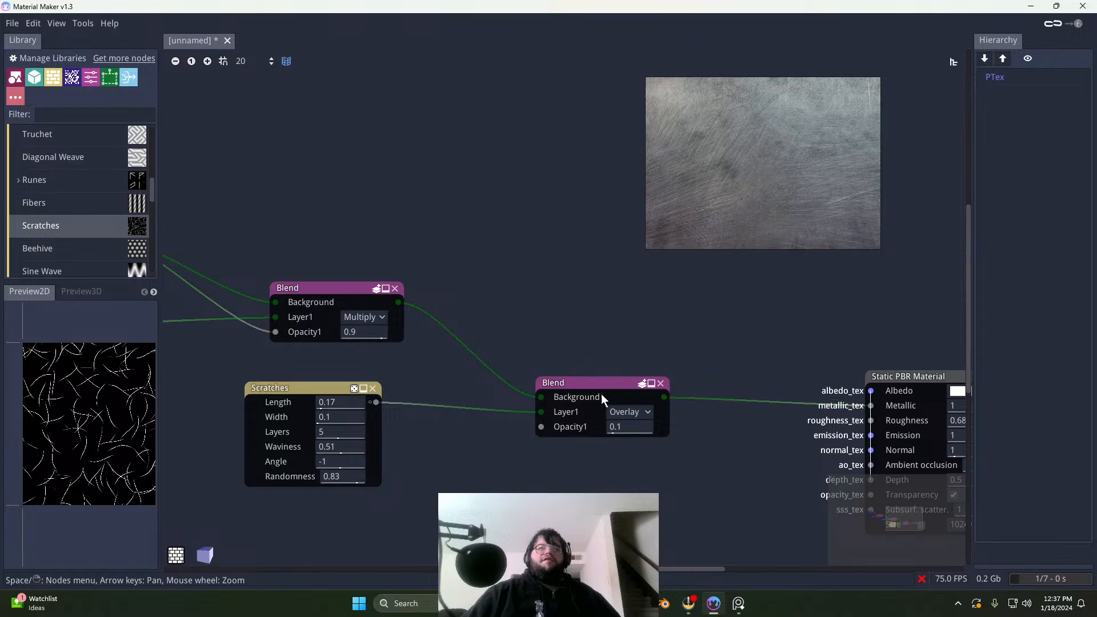
pyautogui.click(565, 385)
pyautogui.click(81, 293)
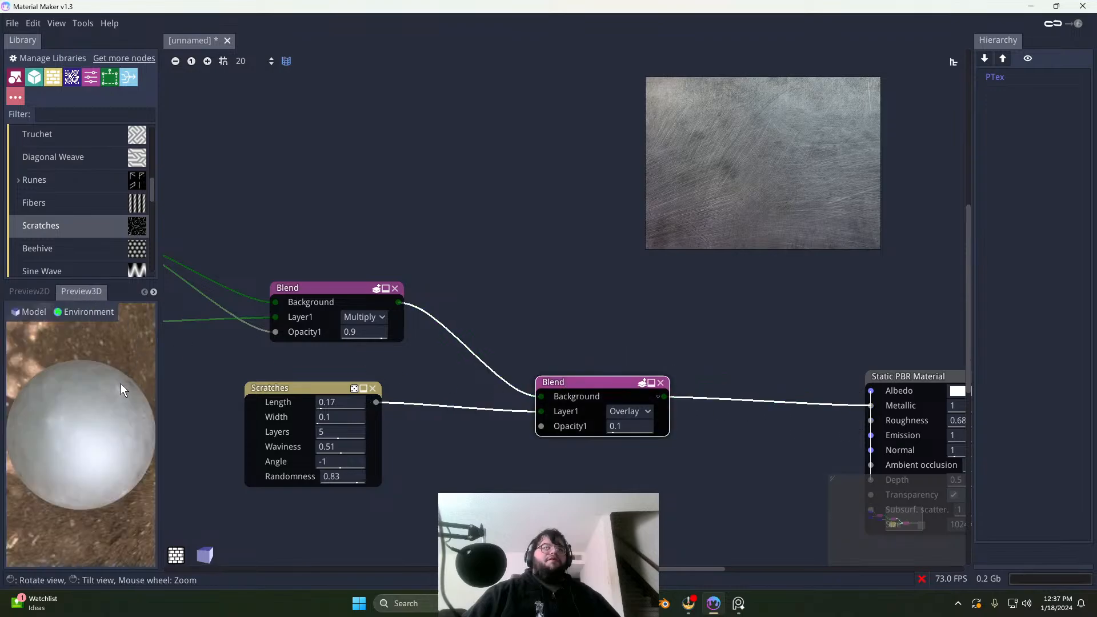
pyautogui.scroll(7, 128, 422)
pyautogui.scroll(-3, 129, 432)
pyautogui.moveTo(128, 431); pyautogui.dragTo(57, 437)
pyautogui.scroll(-4, 326, 414)
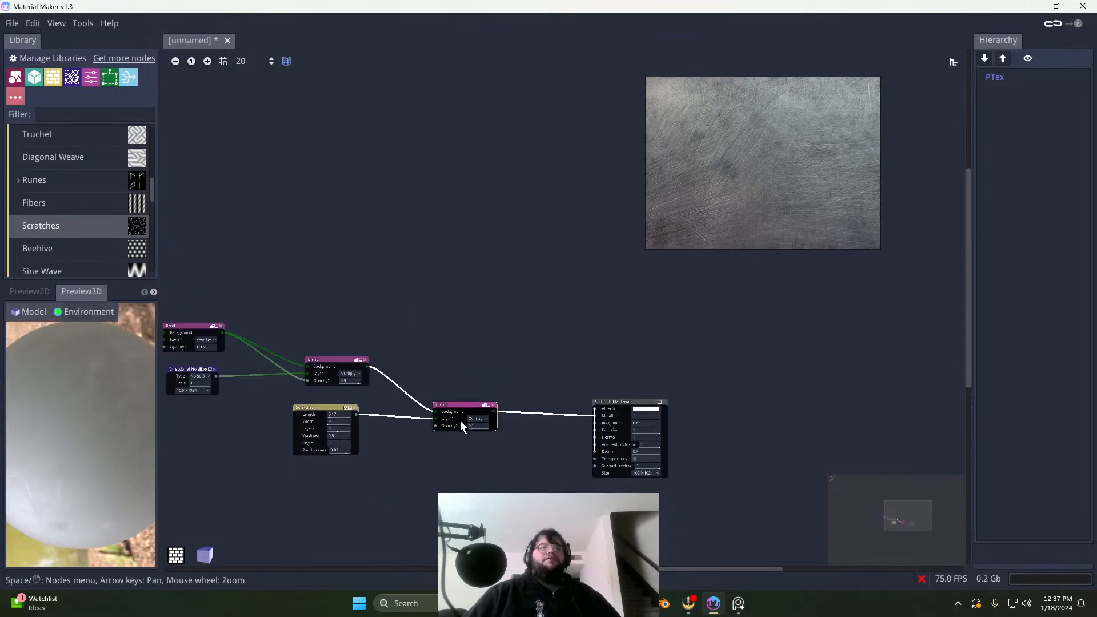
pyautogui.click(52, 293)
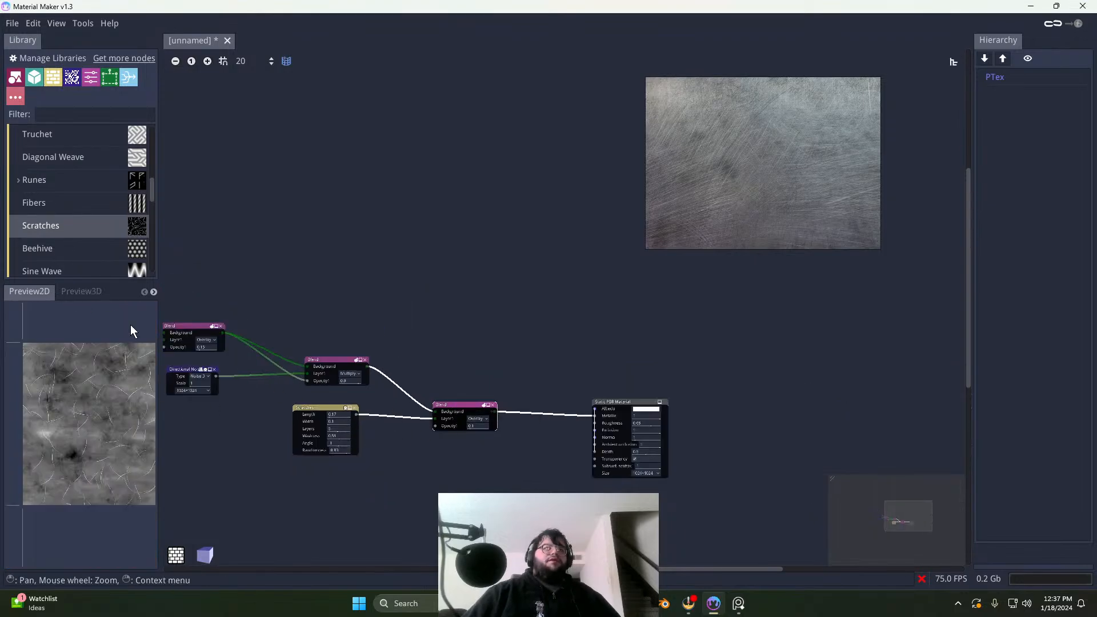
# Step: Move all the nodes feeding the Static PBR Material together, up and farther away from the material node
pyautogui.moveTo(323, 463); pyautogui.dragTo(497, 482, button='middle')
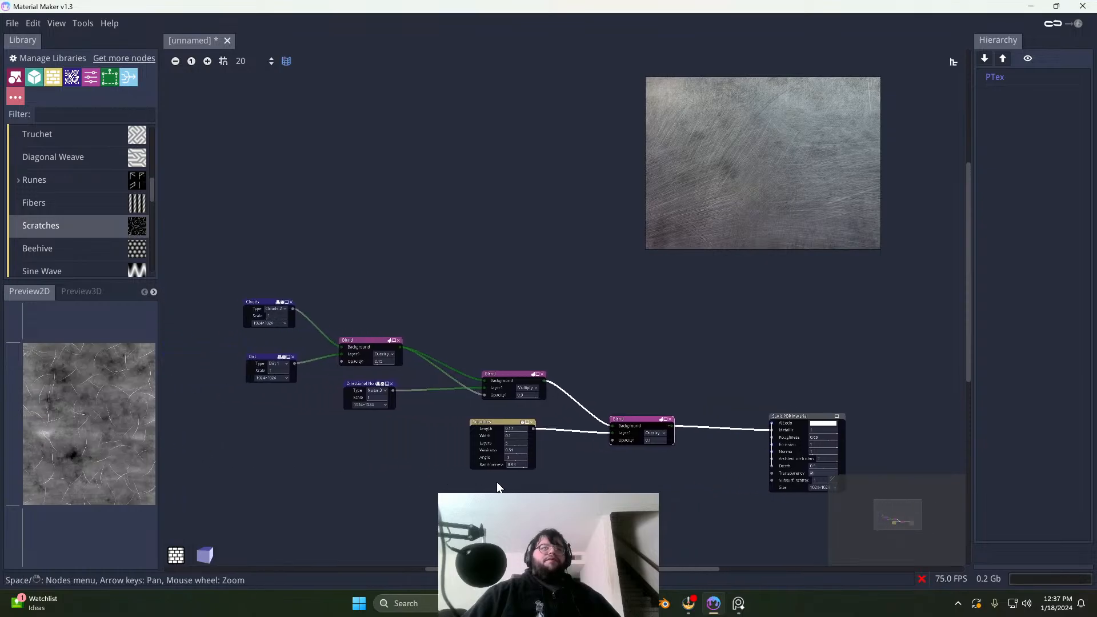
pyautogui.moveTo(248, 266); pyautogui.dragTo(649, 519)
pyautogui.moveTo(630, 423); pyautogui.dragTo(558, 396)
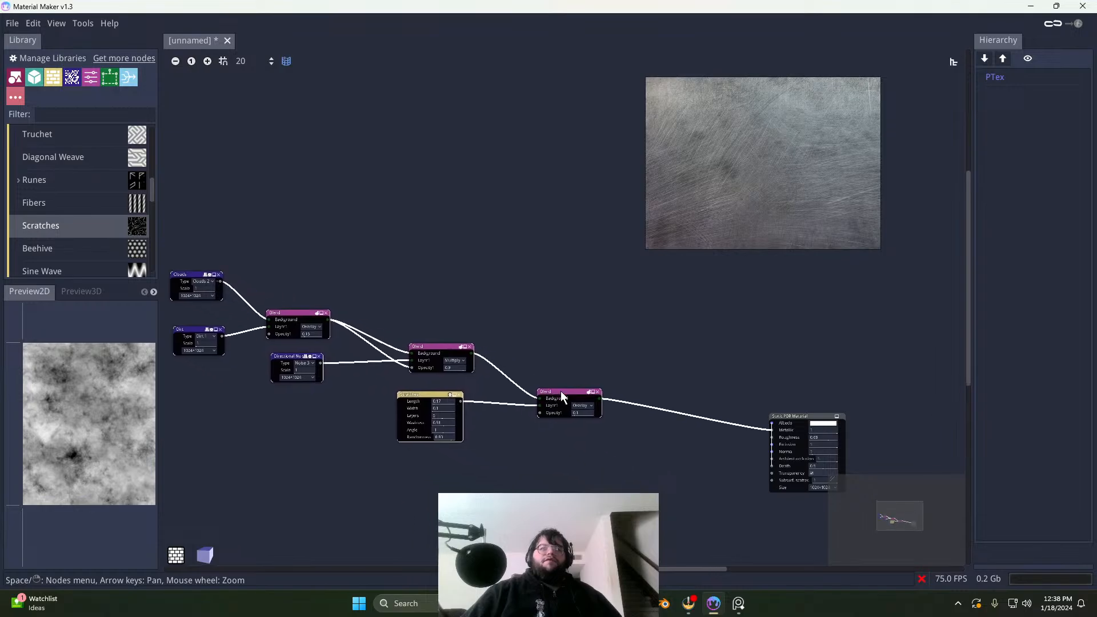
pyautogui.click(627, 446)
# Step: Set the Static PBR Material's Albedo to dark grey 373535 and check it on the 3D preview sphere
pyautogui.scroll(4, 632, 444)
pyautogui.moveTo(632, 444); pyautogui.dragTo(350, 400, button='middle')
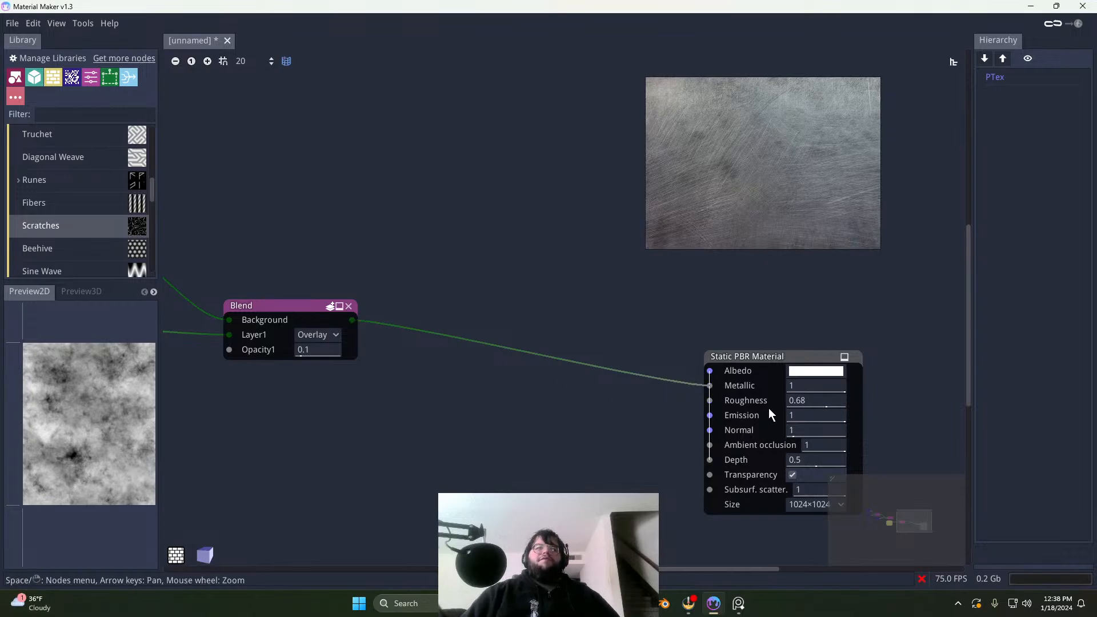
pyautogui.click(805, 371)
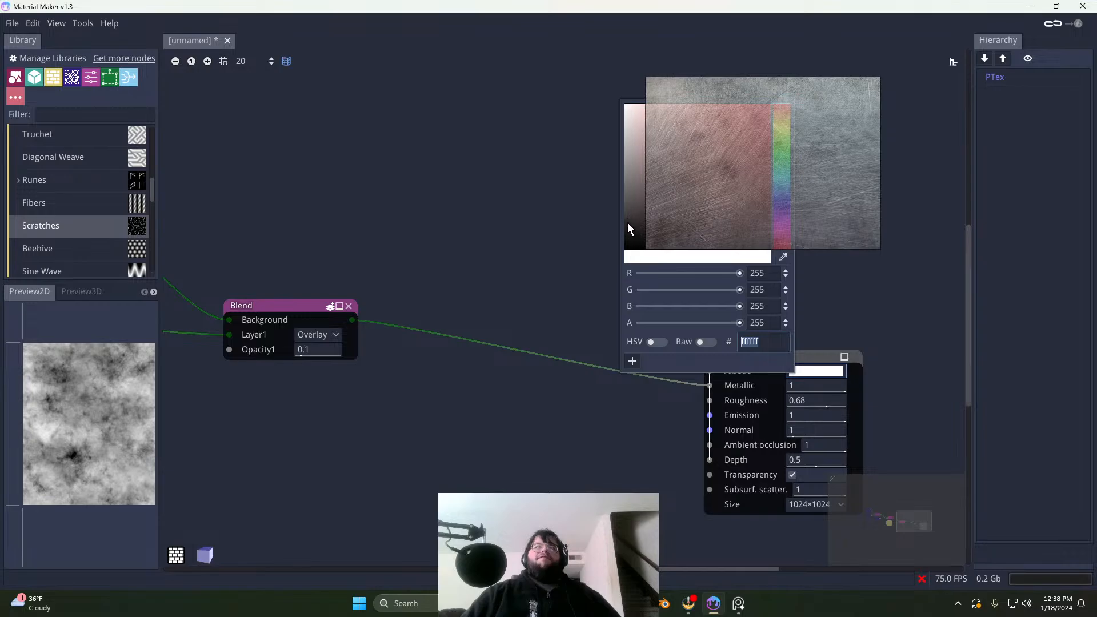
pyautogui.moveTo(627, 219); pyautogui.dragTo(629, 219)
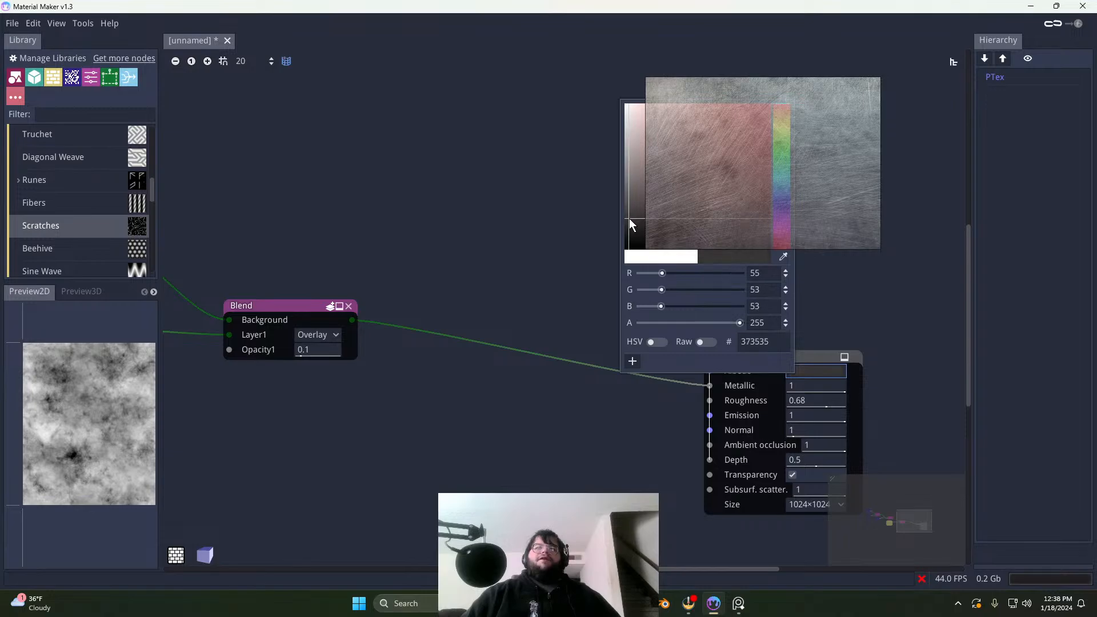
pyautogui.click(568, 297)
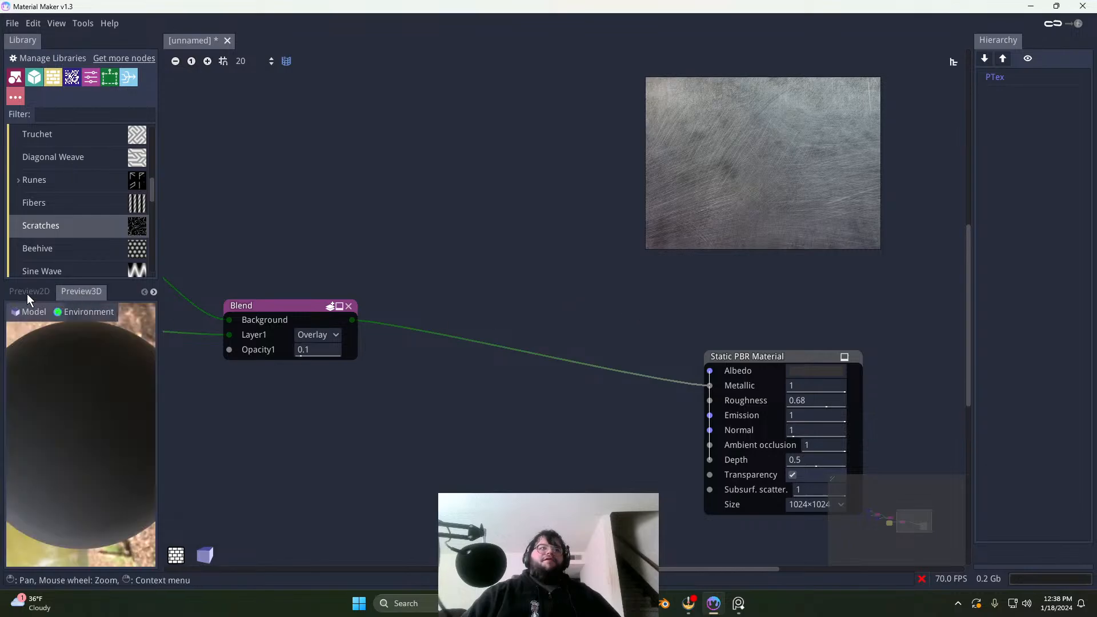
pyautogui.moveTo(49, 406); pyautogui.dragTo(72, 413)
pyautogui.scroll(4, 63, 440)
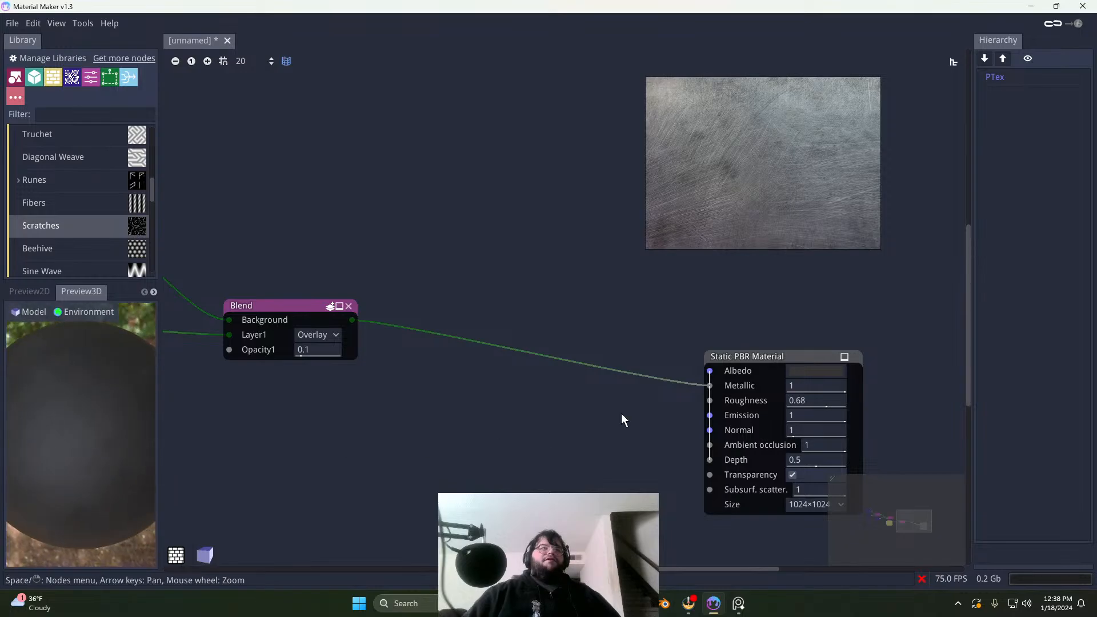
# Step: Set the Static PBR Material's Albedo to the lighter grey 565252
pyautogui.click(798, 370)
pyautogui.click(627, 210)
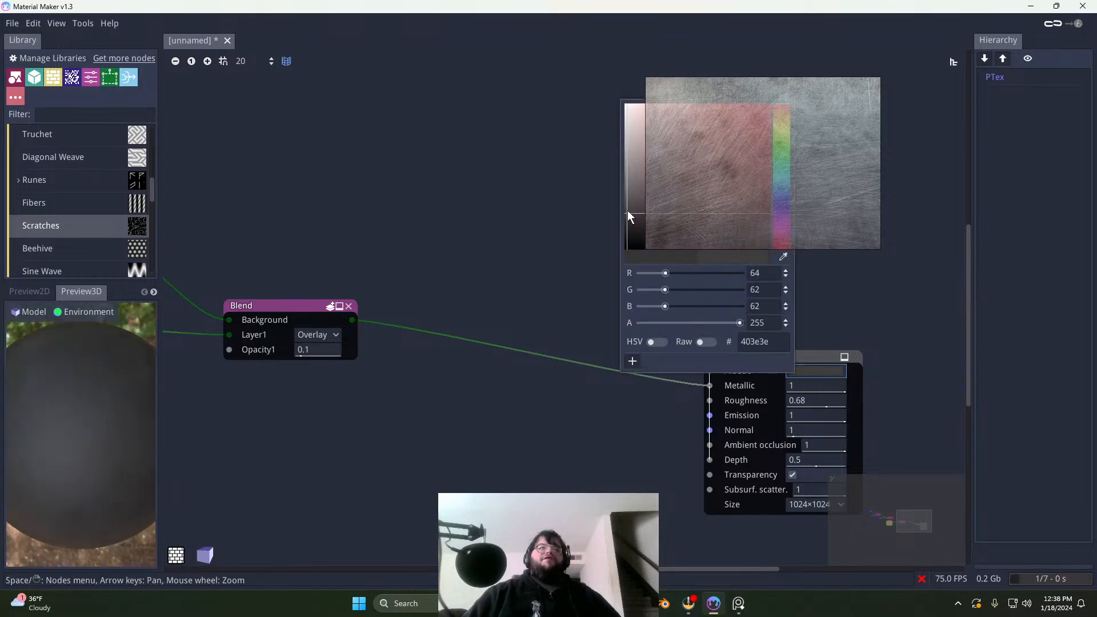
pyautogui.moveTo(627, 210); pyautogui.dragTo(631, 199)
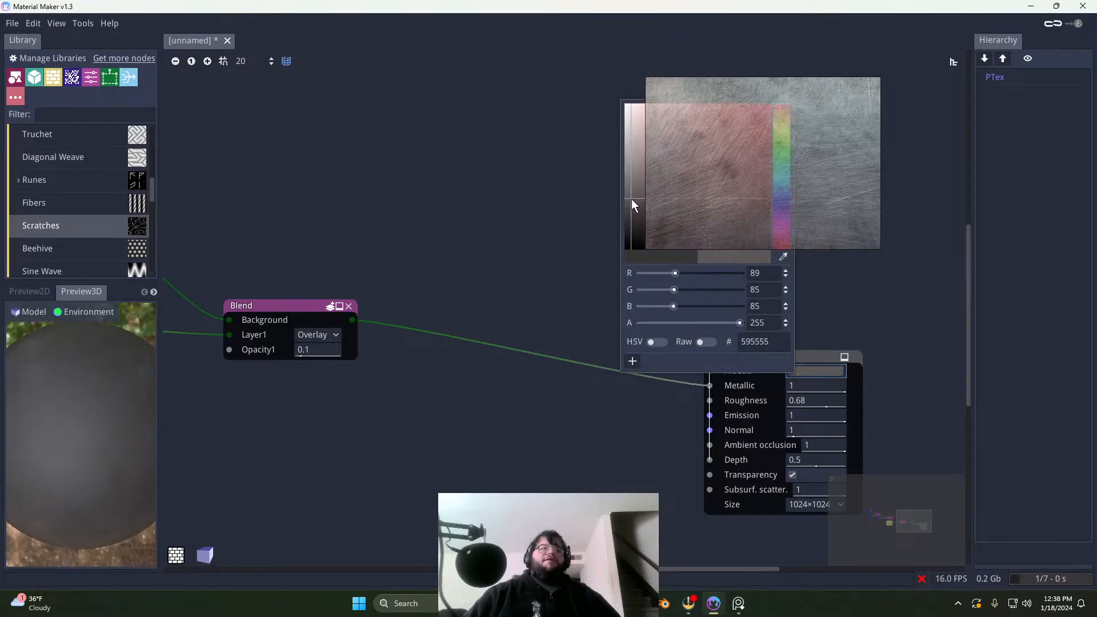
pyautogui.click(426, 265)
# Step: Examine the material on the 3D preview sphere from several angles and distances, and review its Albedo colour
pyautogui.moveTo(74, 434); pyautogui.dragTo(85, 459)
pyautogui.scroll(-4, 94, 456)
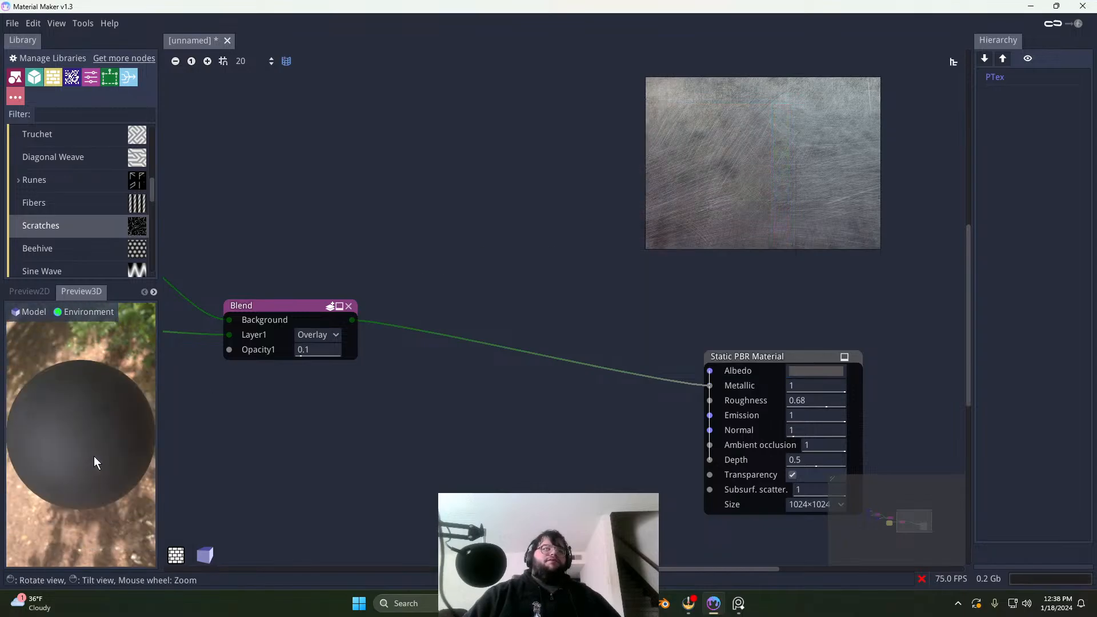
pyautogui.scroll(5, 127, 453)
pyautogui.scroll(-4, 126, 453)
pyautogui.scroll(2, 127, 454)
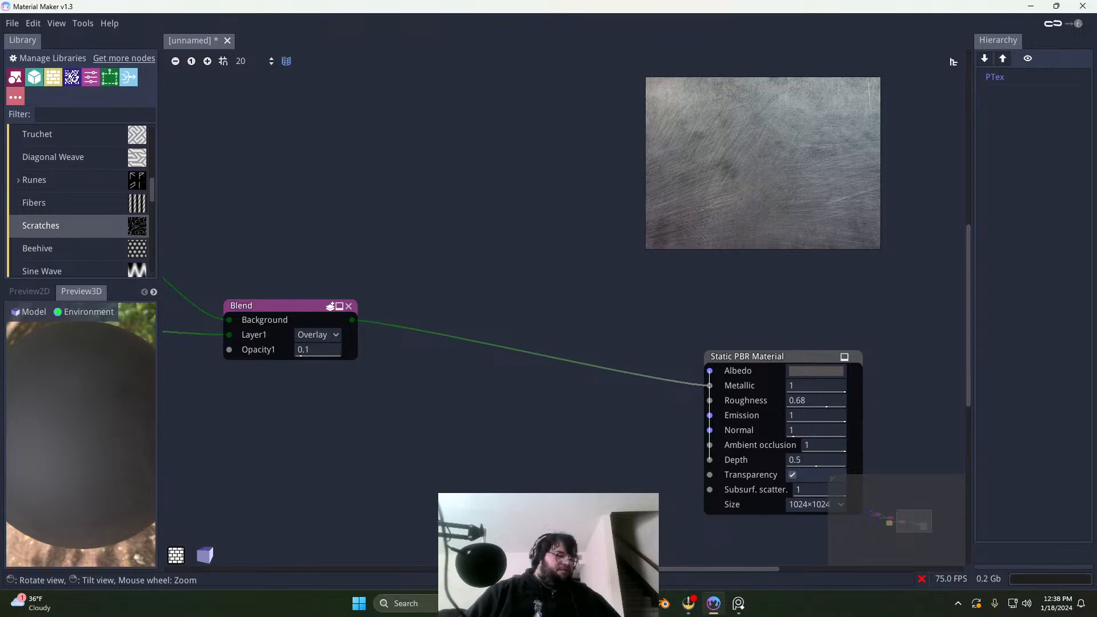
pyautogui.moveTo(127, 453); pyautogui.dragTo(173, 424)
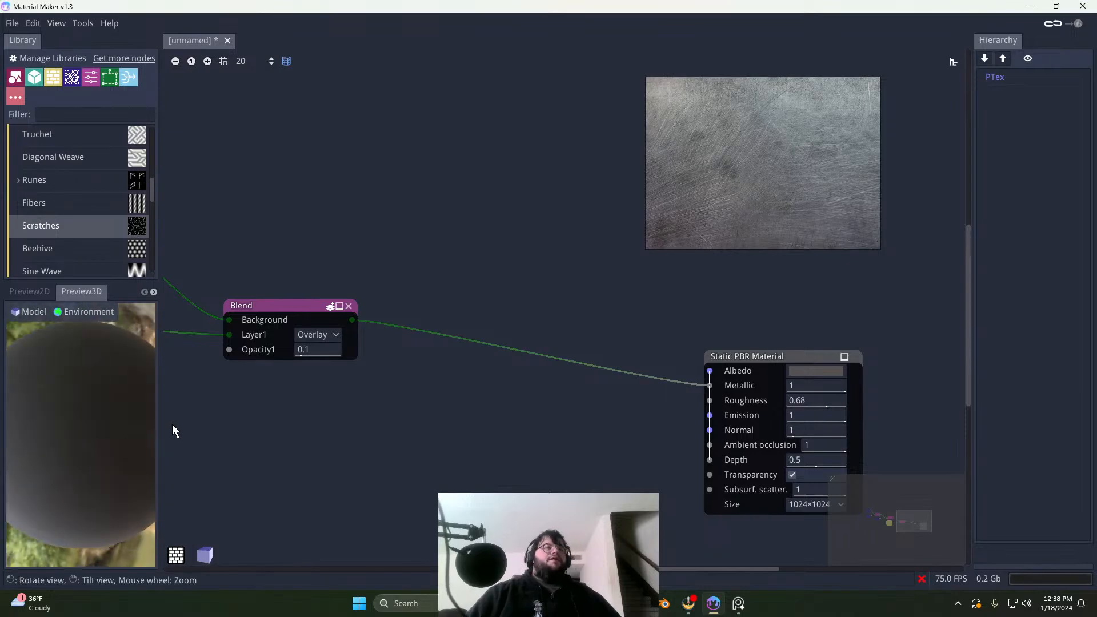
pyautogui.moveTo(115, 445)
pyautogui.mouseDown()
pyautogui.moveTo(34, 497)
pyautogui.moveTo(69, 480)
pyautogui.mouseUp()
pyautogui.moveTo(336, 405); pyautogui.dragTo(257, 387, button='middle')
pyautogui.click(724, 355)
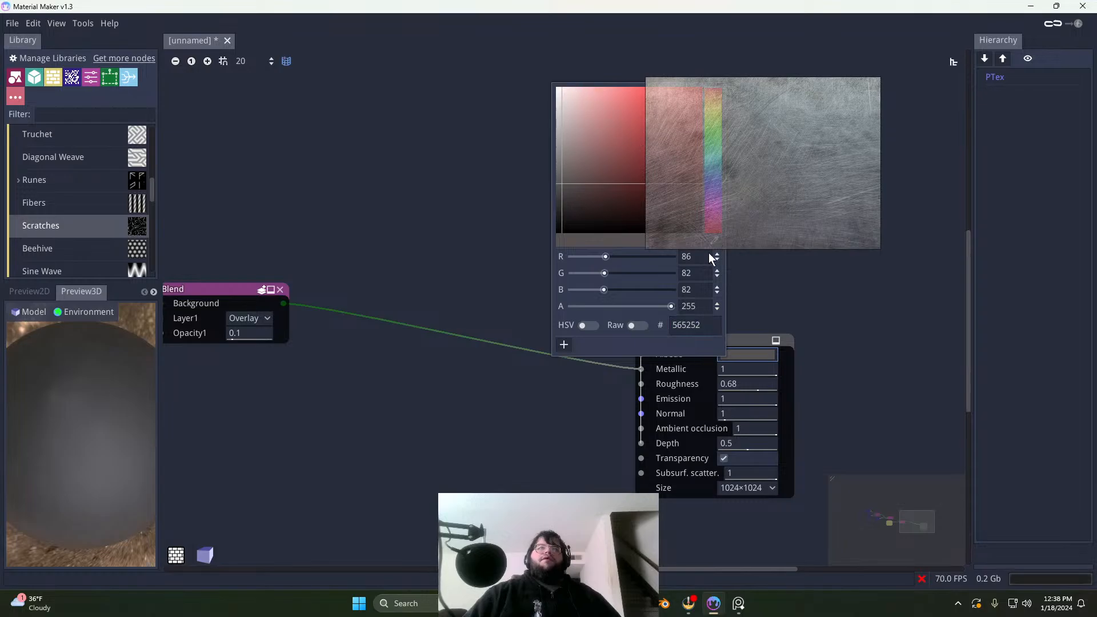
pyautogui.click(776, 312)
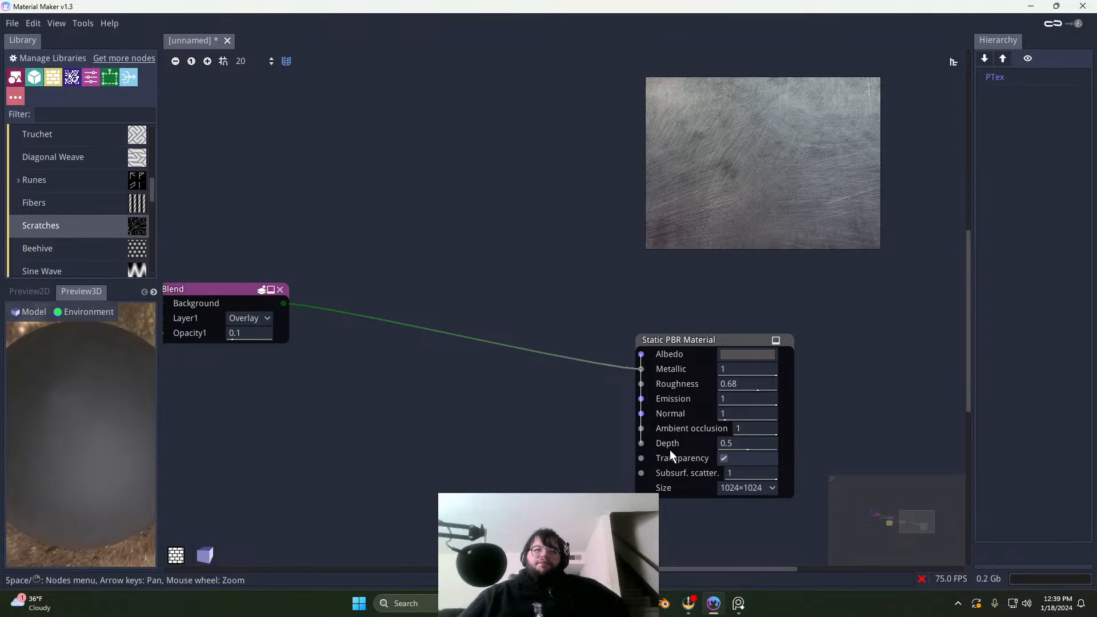
# Step: Connect the scratches Blend node's output directly to the material's Normal input and check the surface on the 3D preview sphere
pyautogui.hscroll(-3, 649, 437)
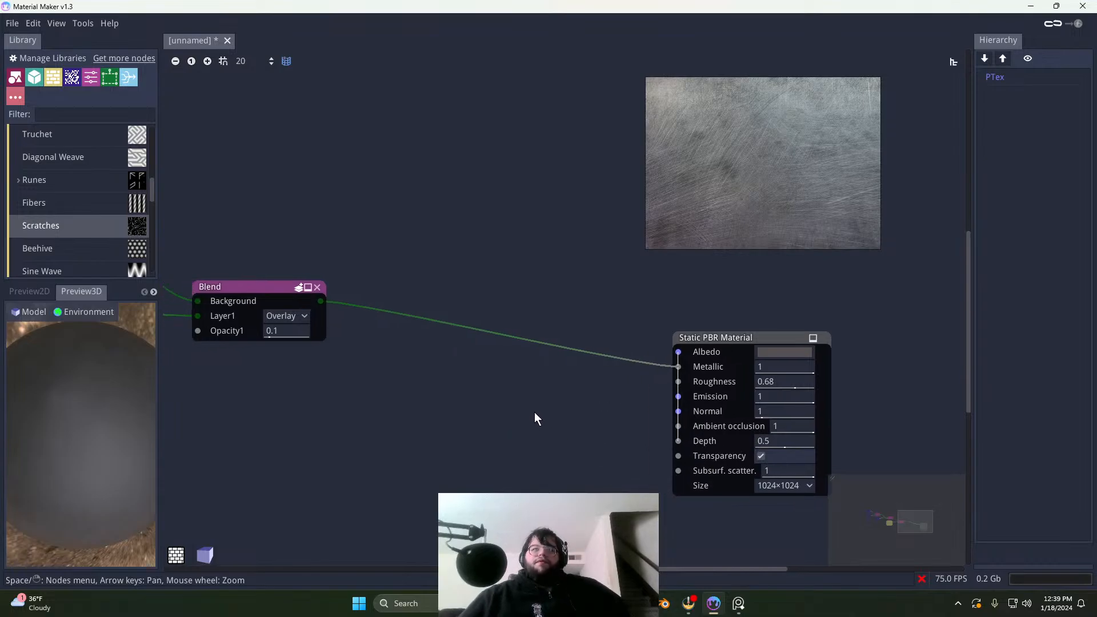
pyautogui.moveTo(371, 297); pyautogui.dragTo(401, 387)
pyautogui.moveTo(278, 276); pyautogui.dragTo(499, 311, button='middle')
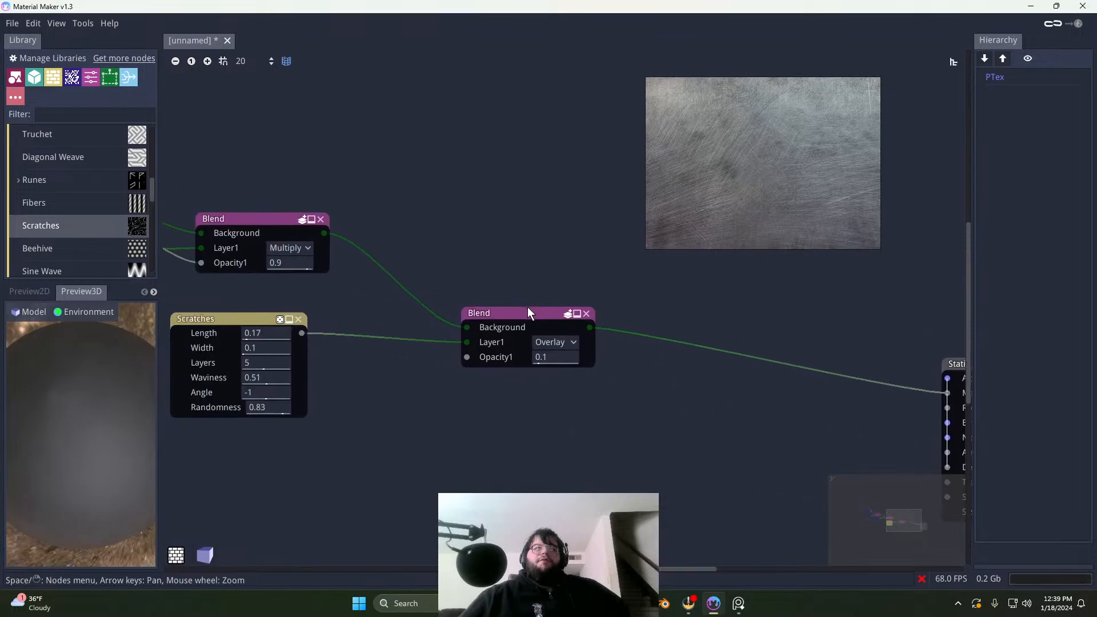
pyautogui.click(207, 318)
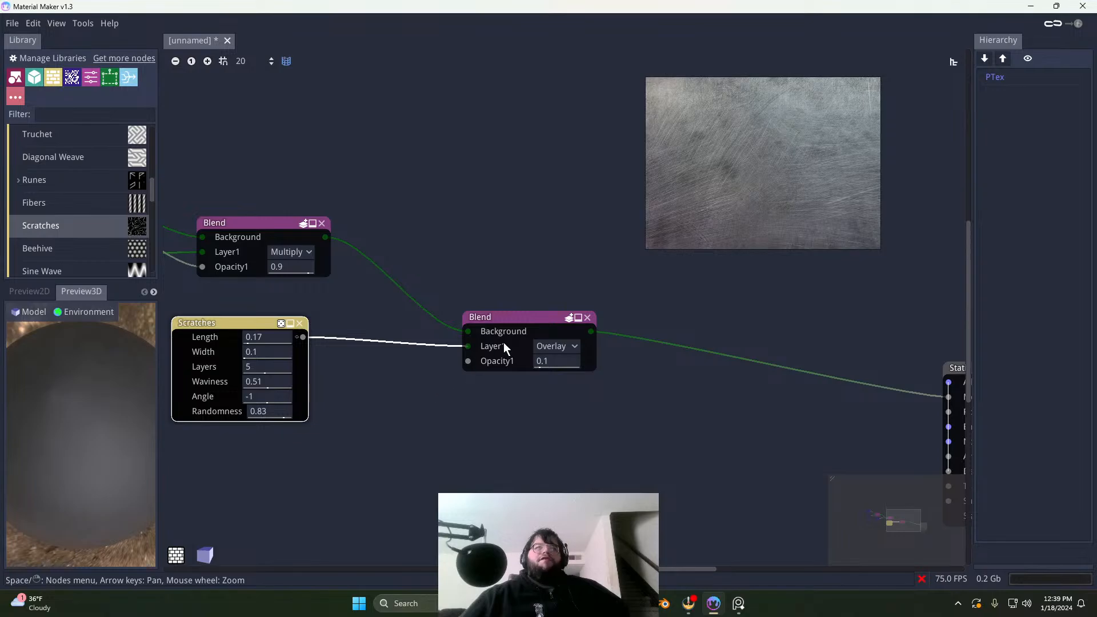
pyautogui.scroll(-4, 401, 385)
pyautogui.scroll(2, 383, 386)
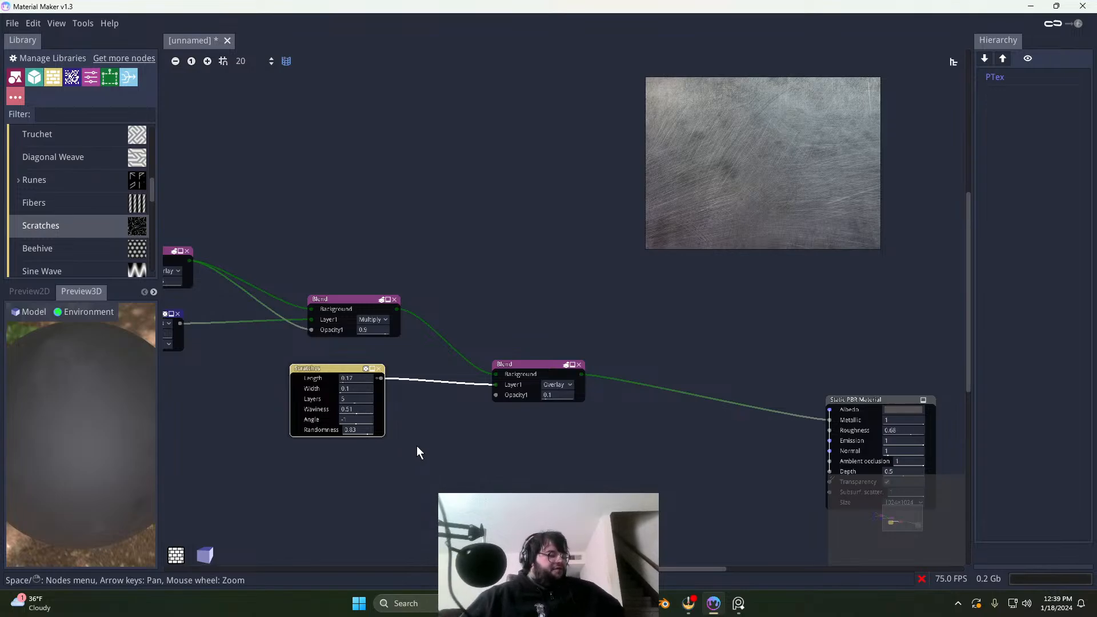
pyautogui.moveTo(388, 435); pyautogui.dragTo(394, 423, button='middle')
pyautogui.moveTo(559, 446); pyautogui.dragTo(415, 427, button='middle')
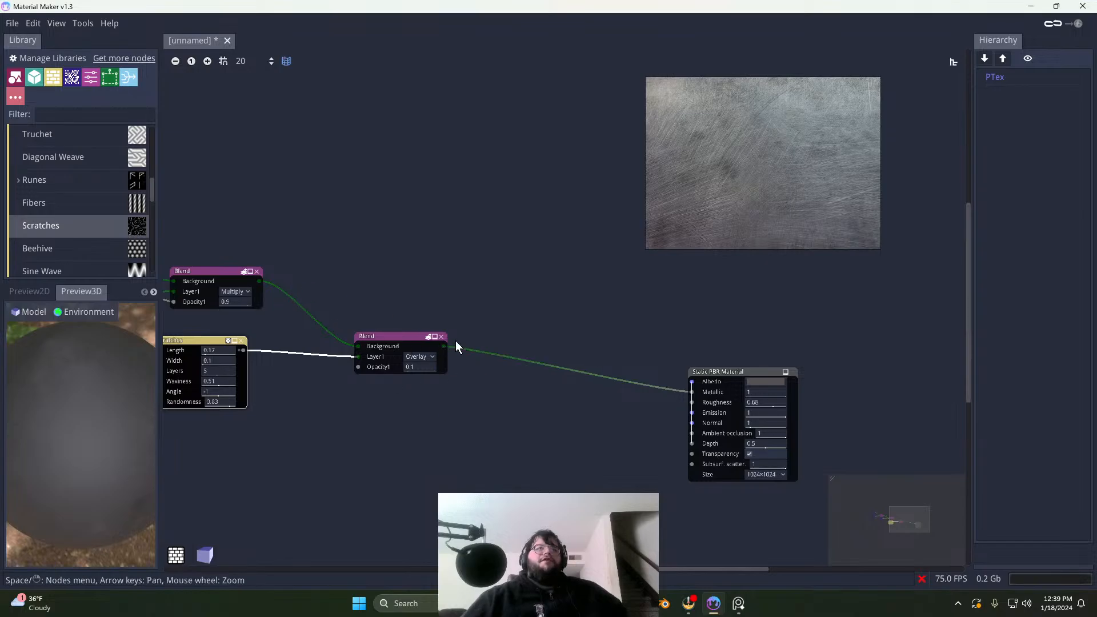
pyautogui.moveTo(445, 347); pyautogui.dragTo(692, 424)
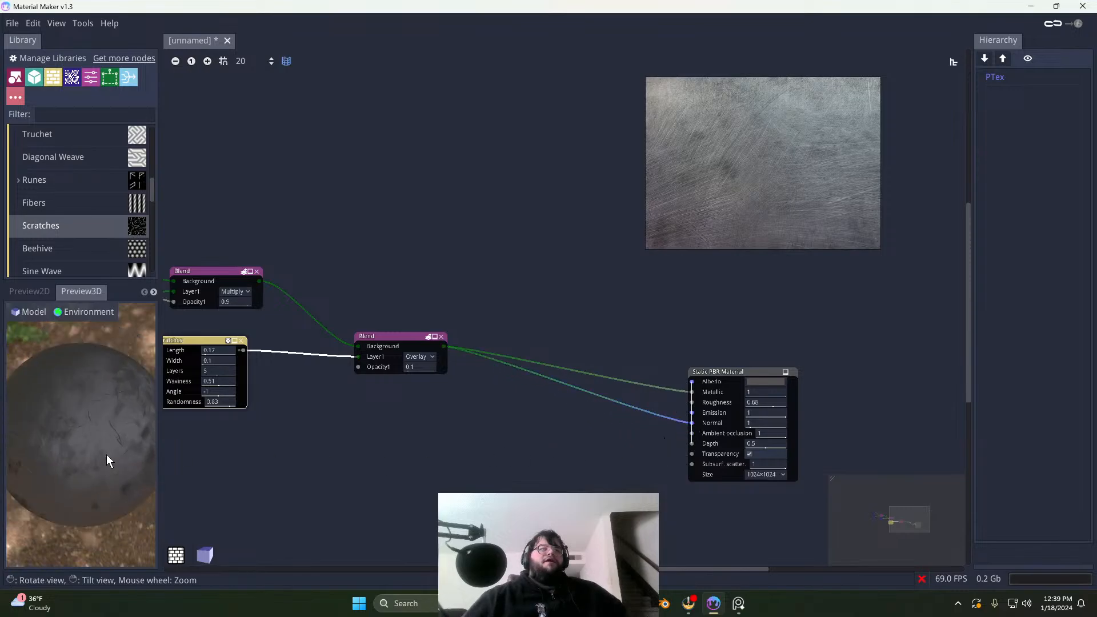
pyautogui.moveTo(106, 454)
pyautogui.mouseDown()
pyautogui.moveTo(113, 394)
pyautogui.moveTo(98, 417)
pyautogui.moveTo(110, 465)
pyautogui.moveTo(112, 452)
pyautogui.mouseUp()
# Step: Shift the Scratches node slightly down and add a Tones node fed by the scratches Blend output, placed before the material node
pyautogui.moveTo(271, 405); pyautogui.dragTo(330, 418, button='middle')
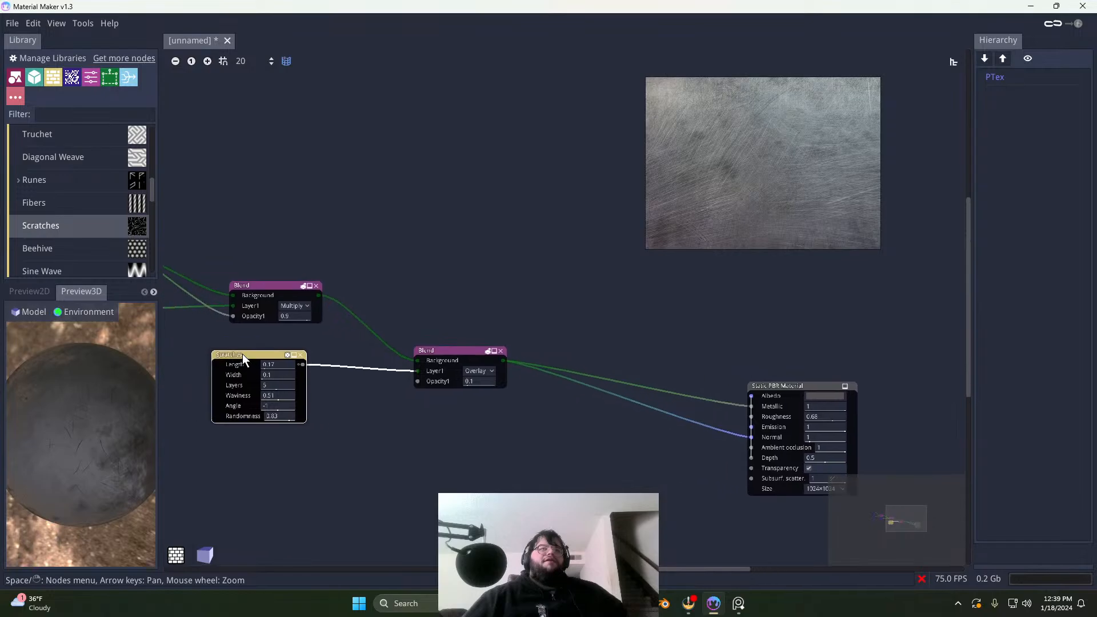
pyautogui.moveTo(242, 354); pyautogui.dragTo(226, 376)
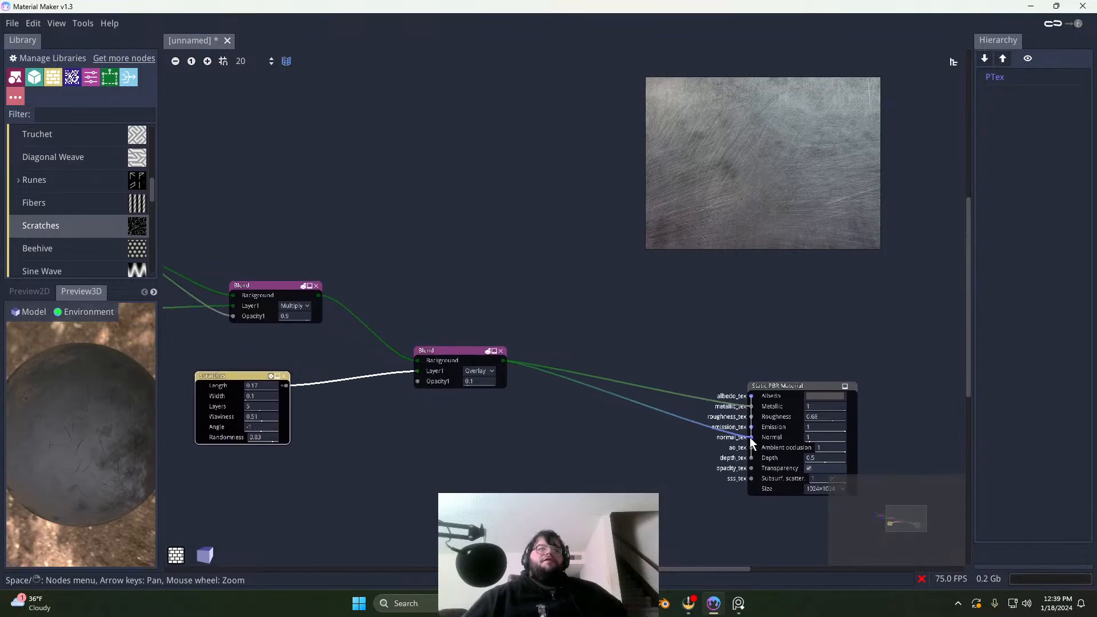
pyautogui.moveTo(505, 361); pyautogui.dragTo(657, 432)
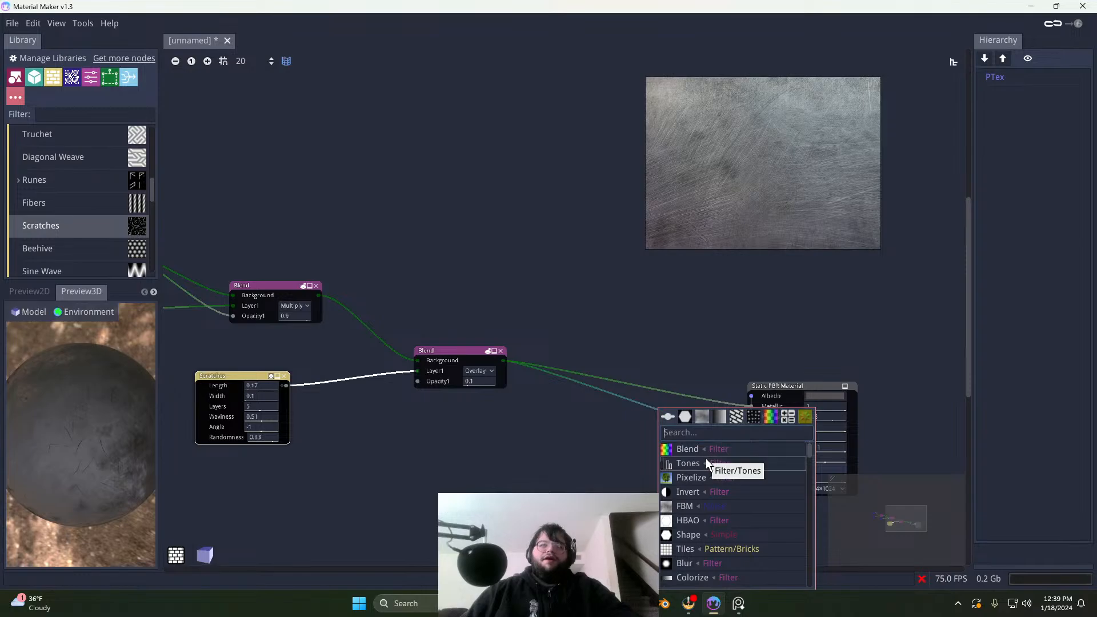
pyautogui.write('lev')
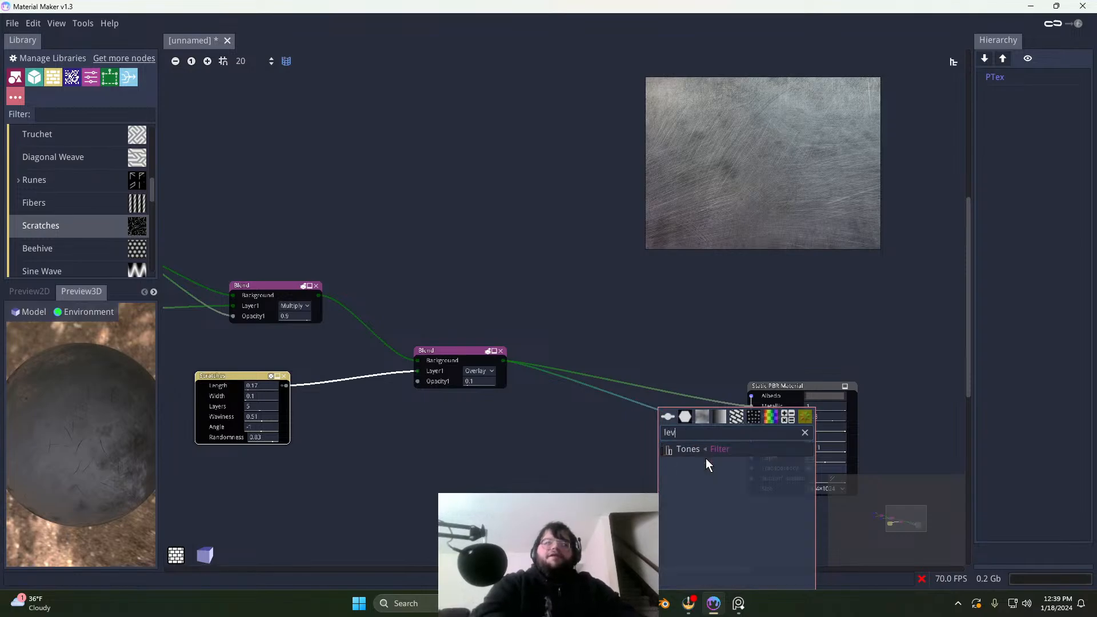
pyautogui.click(719, 449)
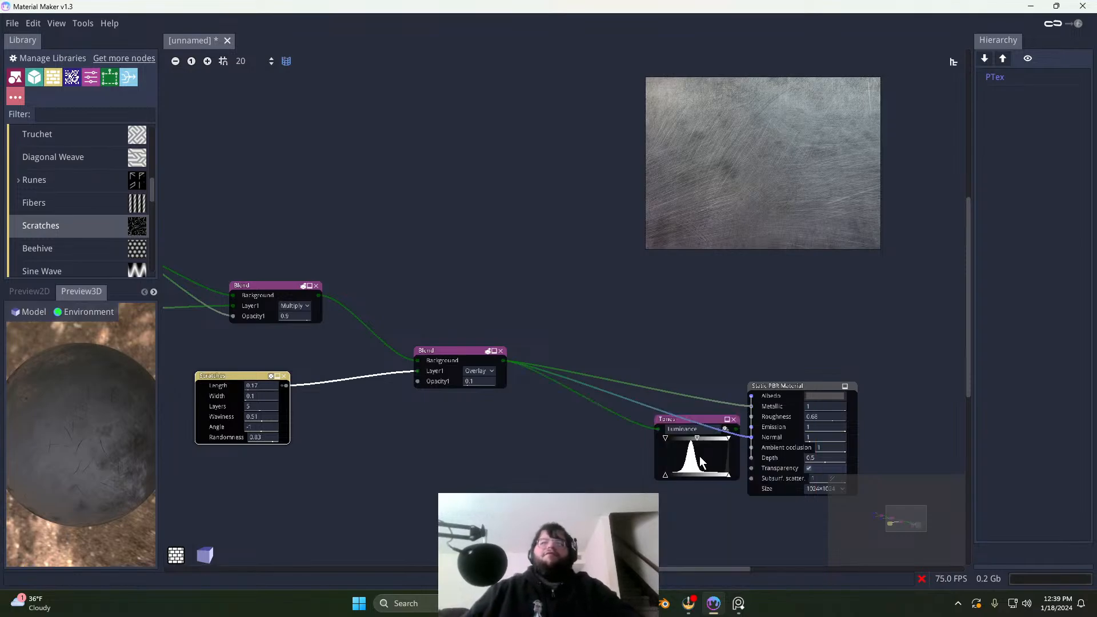
pyautogui.click(672, 423)
pyautogui.moveTo(672, 423); pyautogui.dragTo(618, 424)
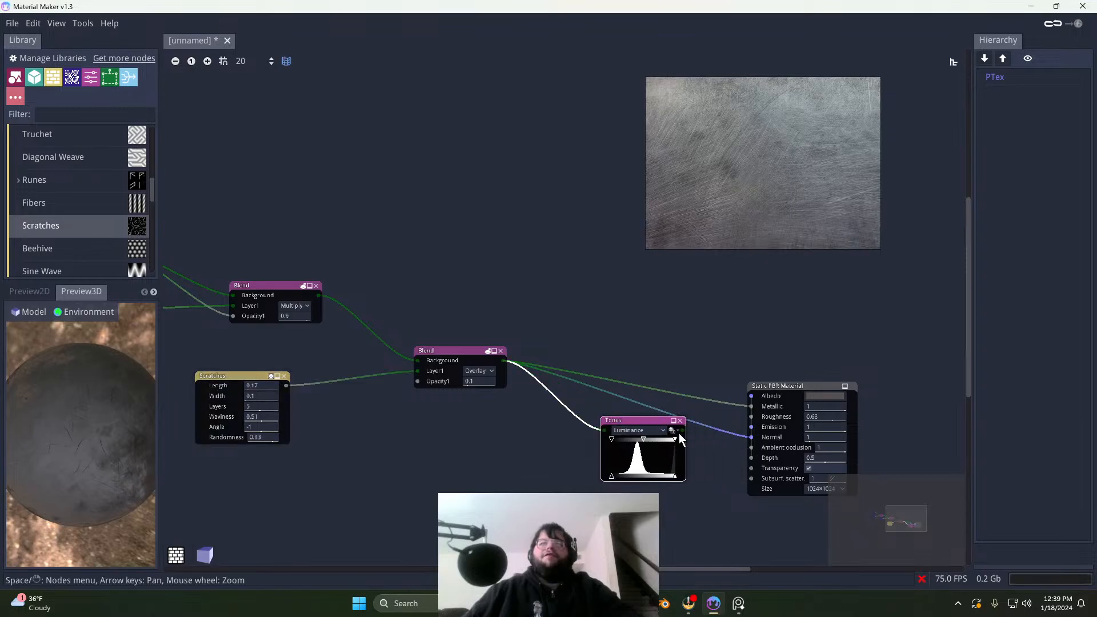
# Step: Connect the Tones node's output to the material's Normal input, move the node slightly up and show the 2D preview
pyautogui.moveTo(747, 434); pyautogui.dragTo(752, 436)
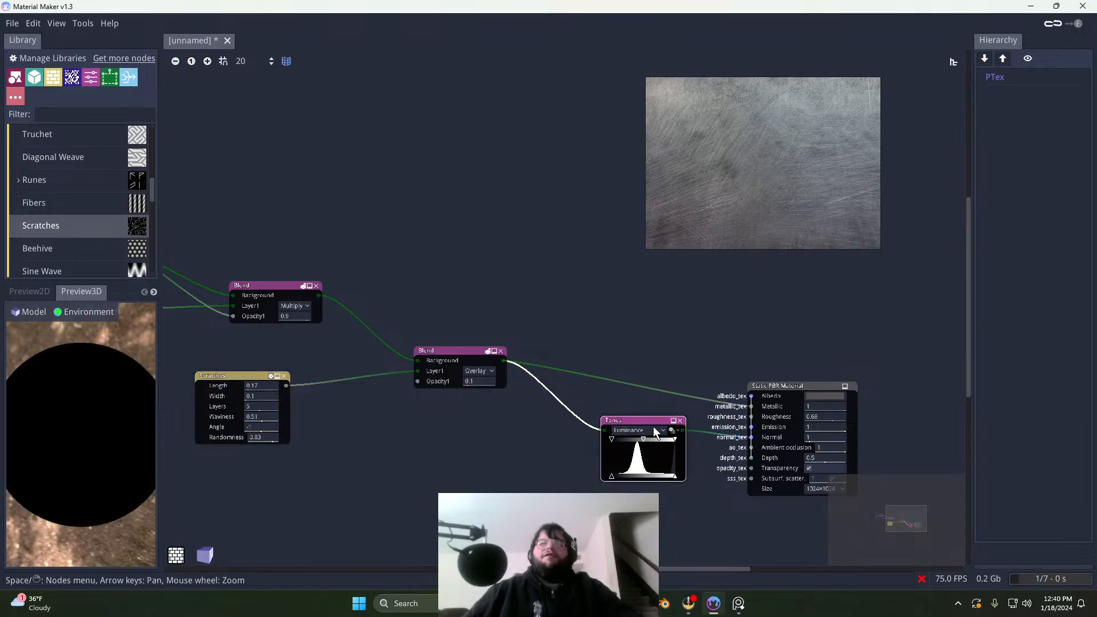
pyautogui.moveTo(638, 418); pyautogui.dragTo(642, 411)
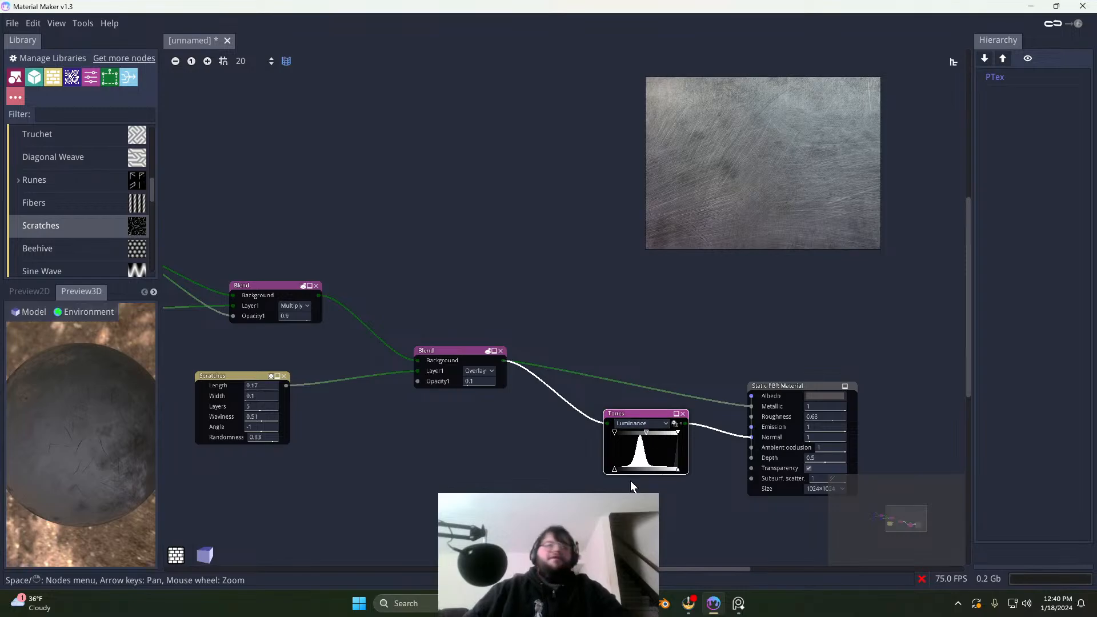
pyautogui.scroll(5, 641, 464)
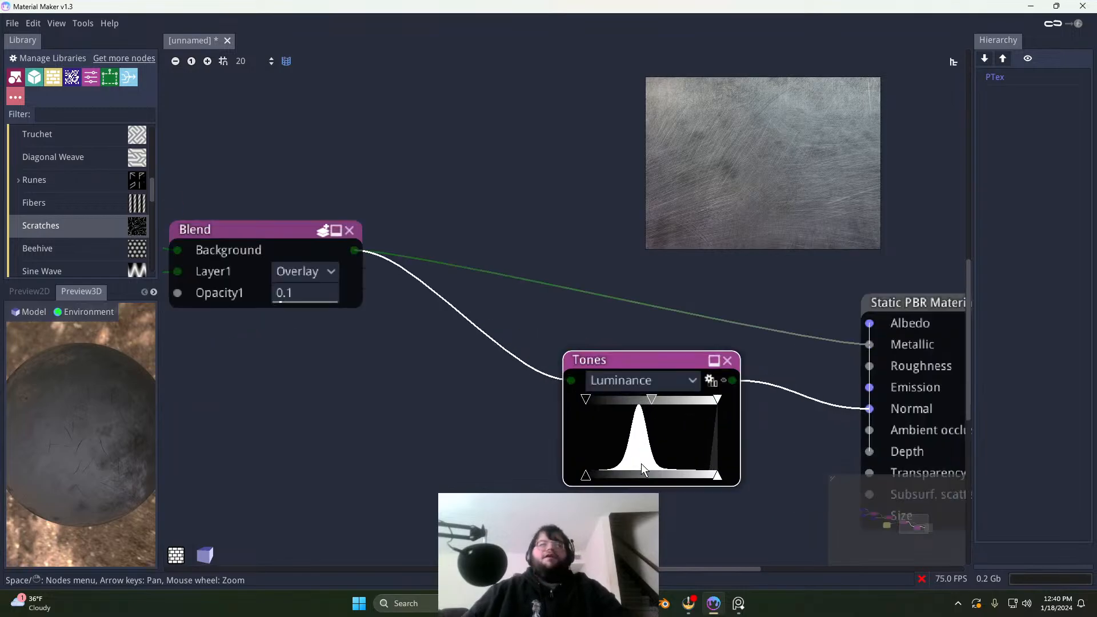
pyautogui.click(47, 292)
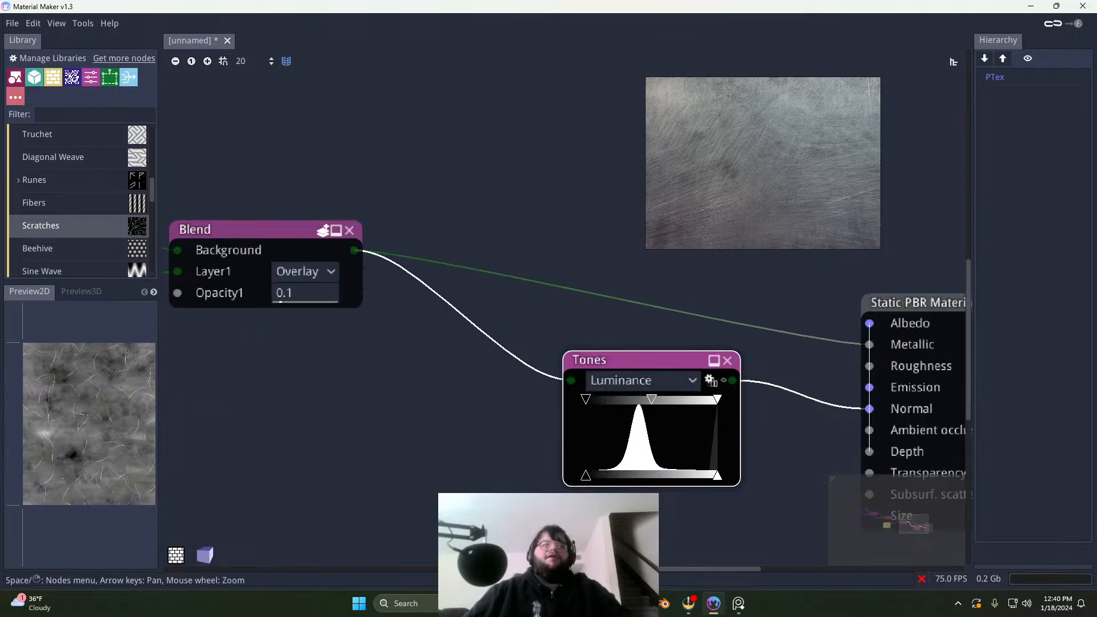
# Step: Tighten the Tones node's input levels around the histogram peak, compress its output range from both ends, and show the 3D preview
pyautogui.moveTo(651, 399)
pyautogui.mouseDown()
pyautogui.moveTo(686, 402)
pyautogui.moveTo(650, 399)
pyautogui.mouseUp()
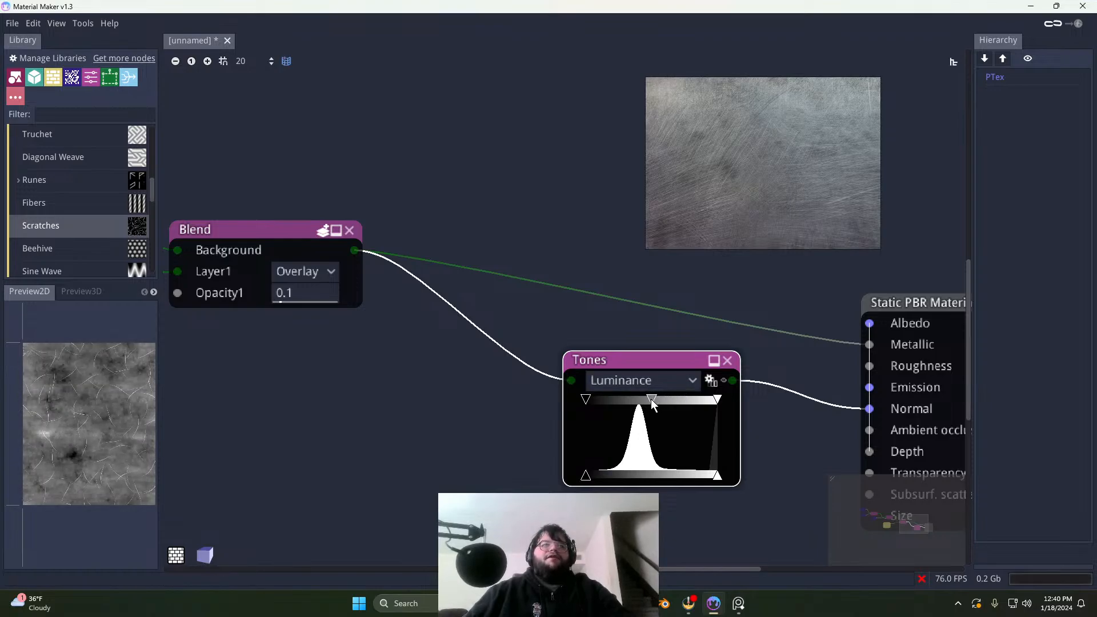
pyautogui.moveTo(718, 397)
pyautogui.mouseDown()
pyautogui.moveTo(587, 400)
pyautogui.moveTo(667, 398)
pyautogui.moveTo(646, 395)
pyautogui.moveTo(656, 398)
pyautogui.mouseUp()
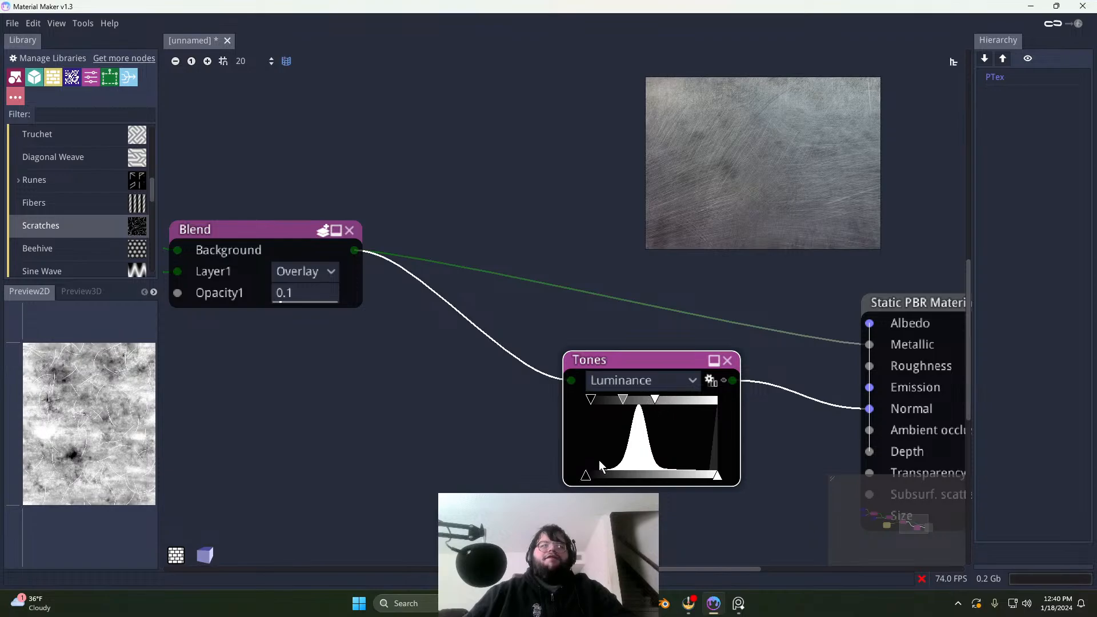
pyautogui.moveTo(586, 477); pyautogui.dragTo(614, 485)
pyautogui.moveTo(718, 478)
pyautogui.mouseDown()
pyautogui.moveTo(679, 477)
pyautogui.moveTo(689, 477)
pyautogui.mouseUp()
pyautogui.moveTo(622, 398); pyautogui.dragTo(640, 367)
pyautogui.click(86, 293)
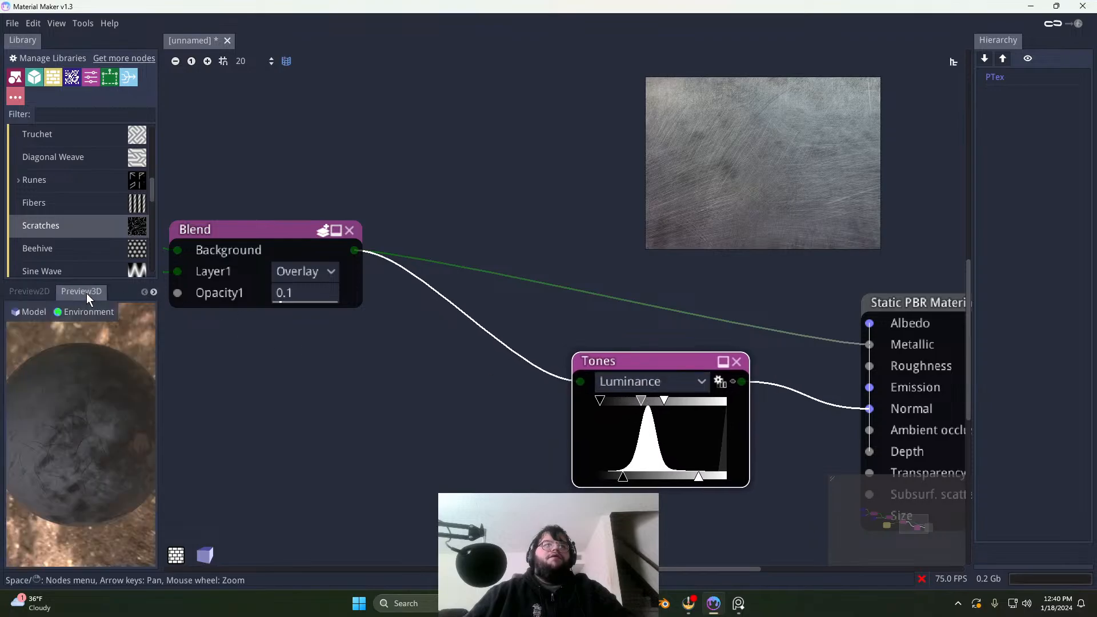
# Step: Narrow the Tones output to a thin mid-grey band, raise its white input level slightly, and check the surface on the preview sphere
pyautogui.moveTo(623, 477)
pyautogui.mouseDown()
pyautogui.moveTo(684, 479)
pyautogui.moveTo(672, 481)
pyautogui.mouseUp()
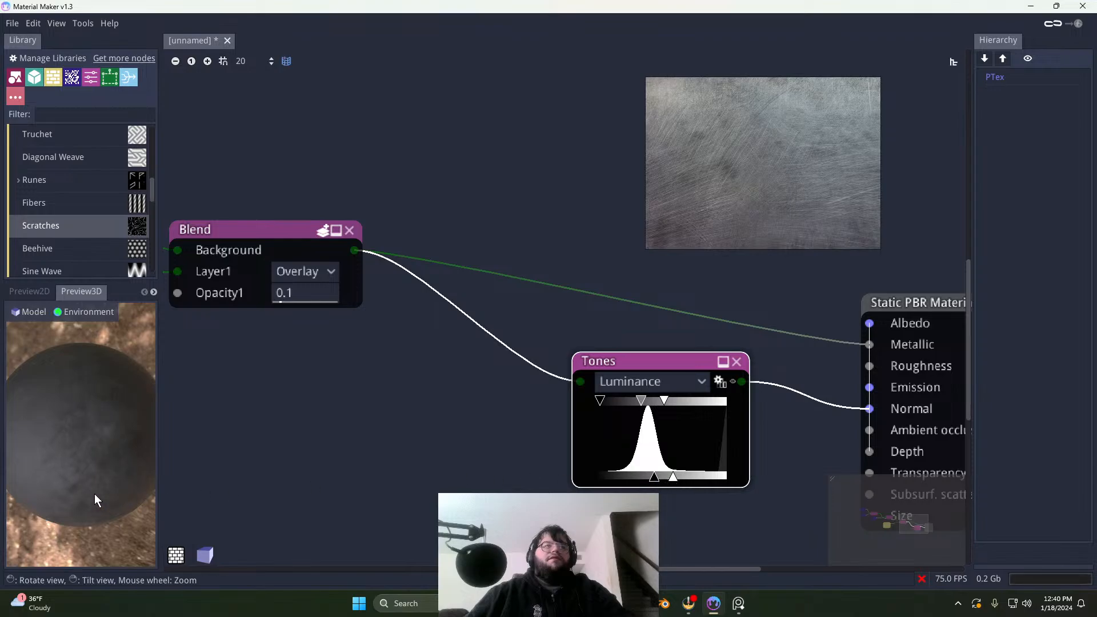
pyautogui.moveTo(94, 494)
pyautogui.mouseDown()
pyautogui.moveTo(57, 485)
pyautogui.moveTo(94, 494)
pyautogui.mouseUp()
pyautogui.scroll(5, 73, 471)
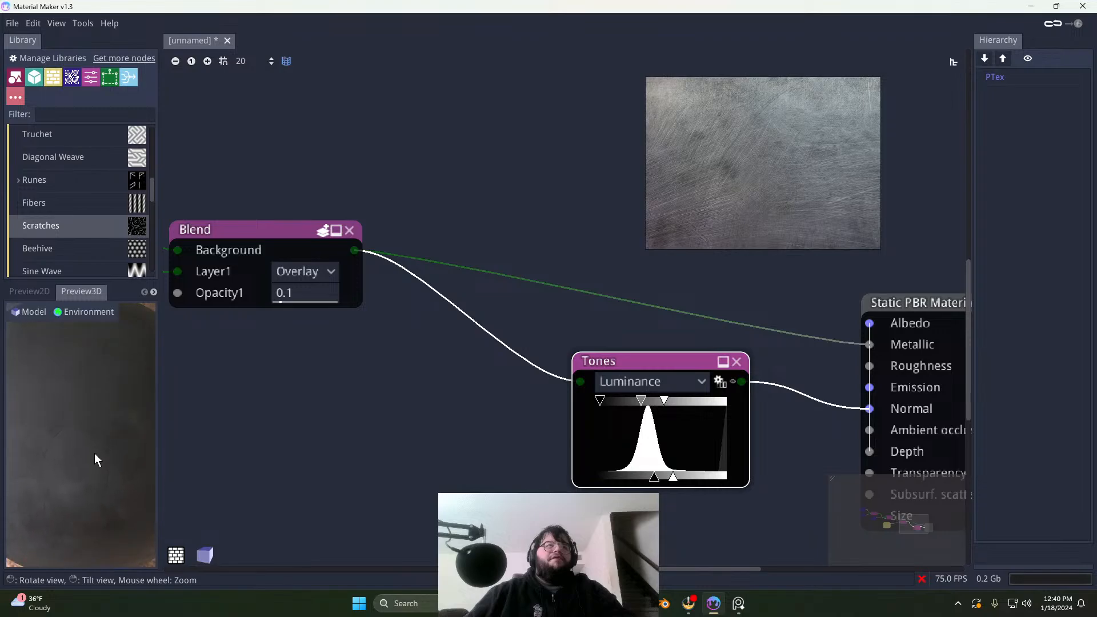
pyautogui.scroll(-5, 95, 453)
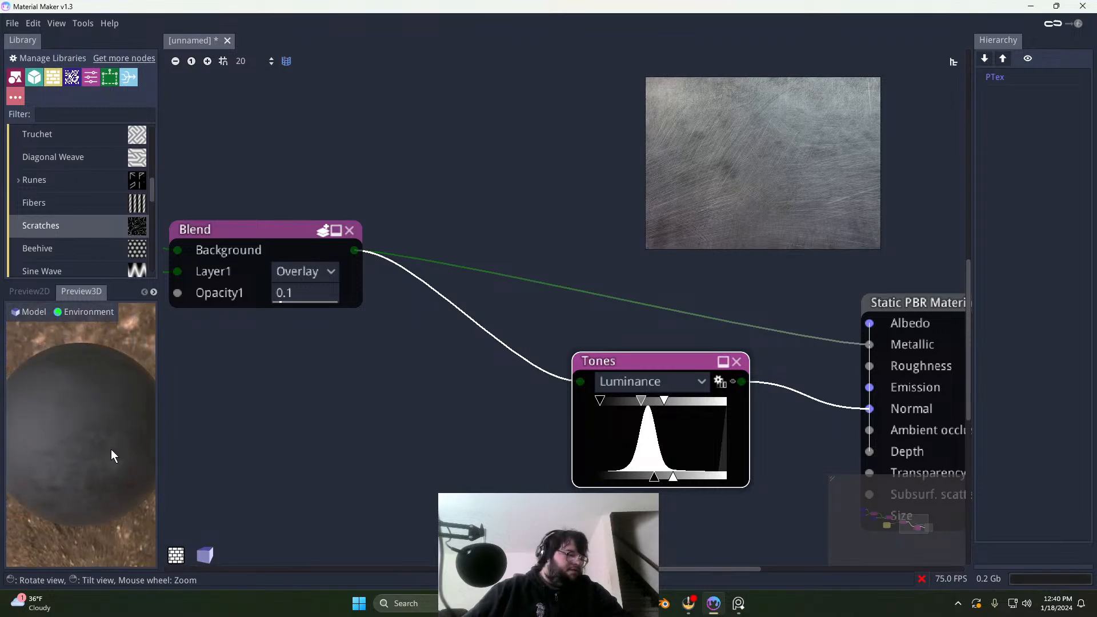
pyautogui.moveTo(640, 400)
pyautogui.mouseDown()
pyautogui.moveTo(614, 400)
pyautogui.moveTo(690, 398)
pyautogui.moveTo(641, 401)
pyautogui.mouseUp()
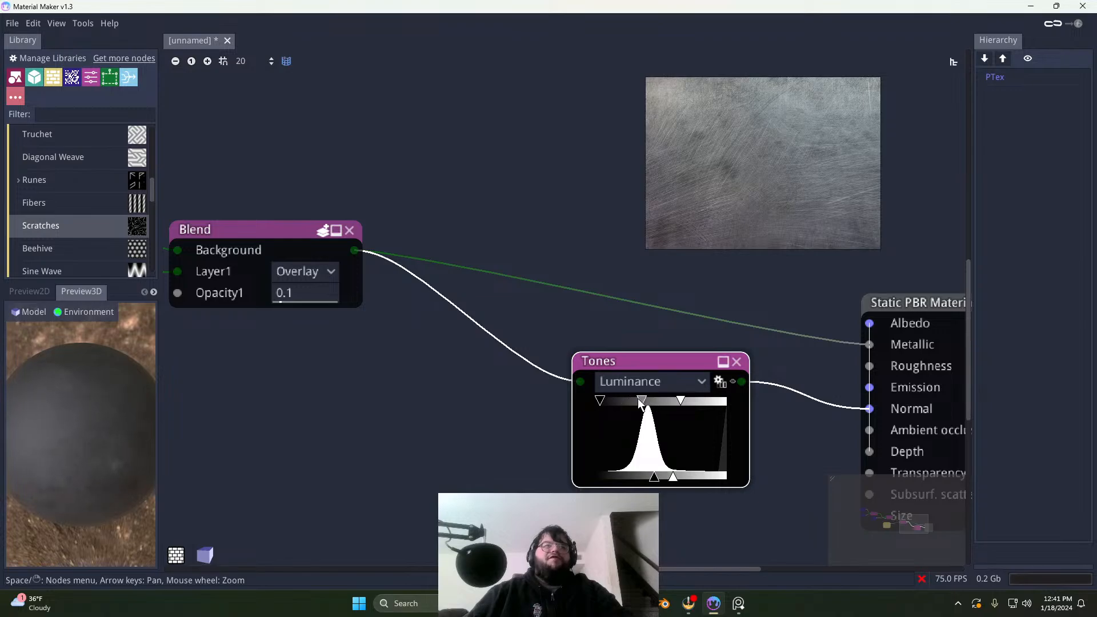
# Step: Move the Tones node closer to the scratches Blend node and inspect the preview sphere against a rotated environment
pyautogui.moveTo(641, 361)
pyautogui.mouseDown()
pyautogui.moveTo(600, 379)
pyautogui.moveTo(610, 383)
pyautogui.mouseUp()
pyautogui.moveTo(121, 475); pyautogui.dragTo(53, 453)
pyautogui.scroll(-3, 355, 445)
pyautogui.moveTo(368, 449); pyautogui.dragTo(372, 401, button='middle')
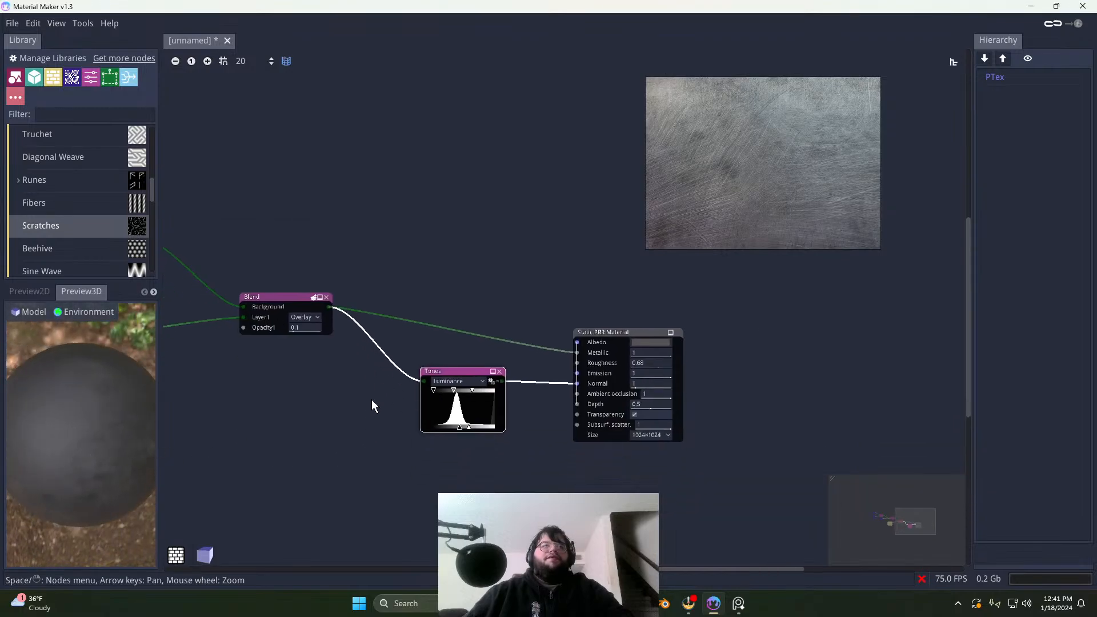
pyautogui.moveTo(451, 380); pyautogui.dragTo(397, 374)
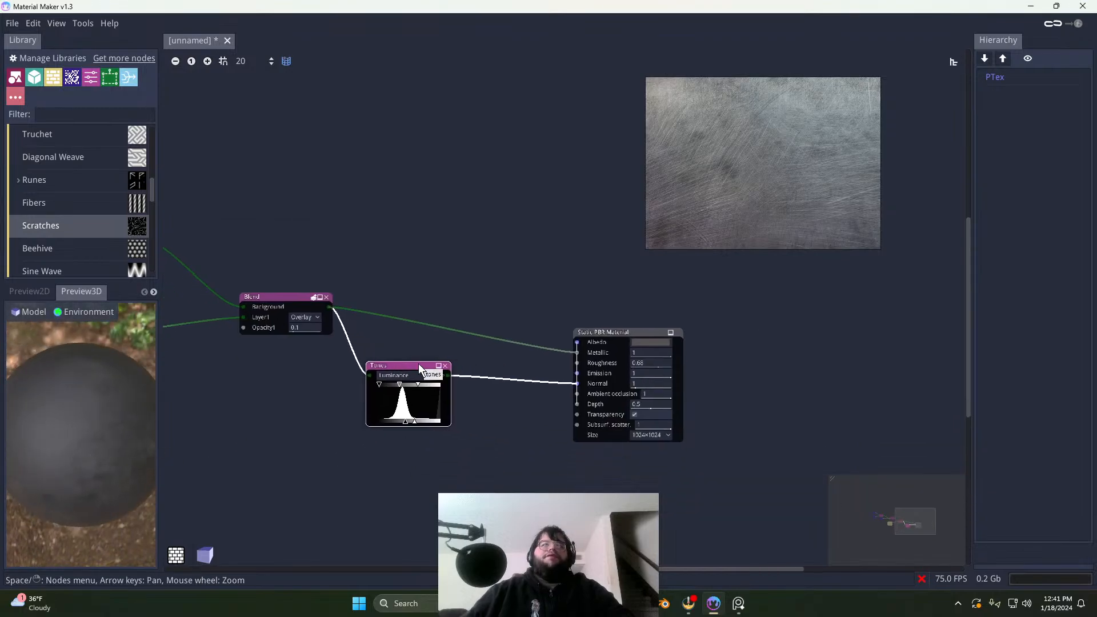
pyautogui.scroll(2, 103, 437)
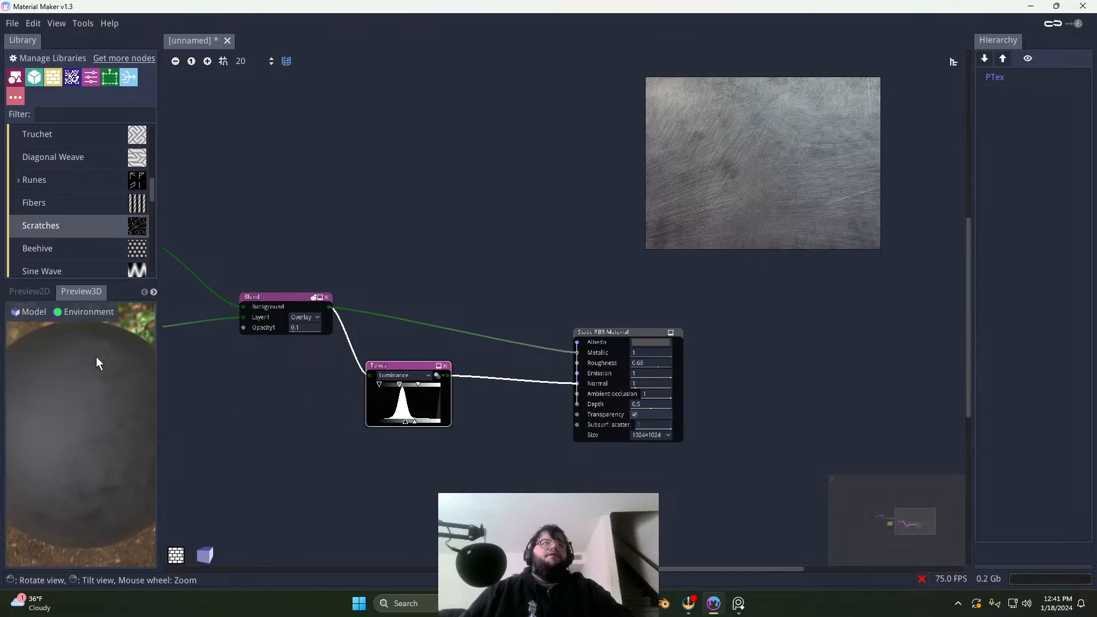
pyautogui.scroll(-2, 97, 361)
# Step: Select all the noise, Scratches and Blend nodes together, move them left away from the Tones node, and clear the selection
pyautogui.moveTo(313, 382); pyautogui.dragTo(457, 374, button='middle')
pyautogui.moveTo(367, 384); pyautogui.dragTo(583, 385, button='middle')
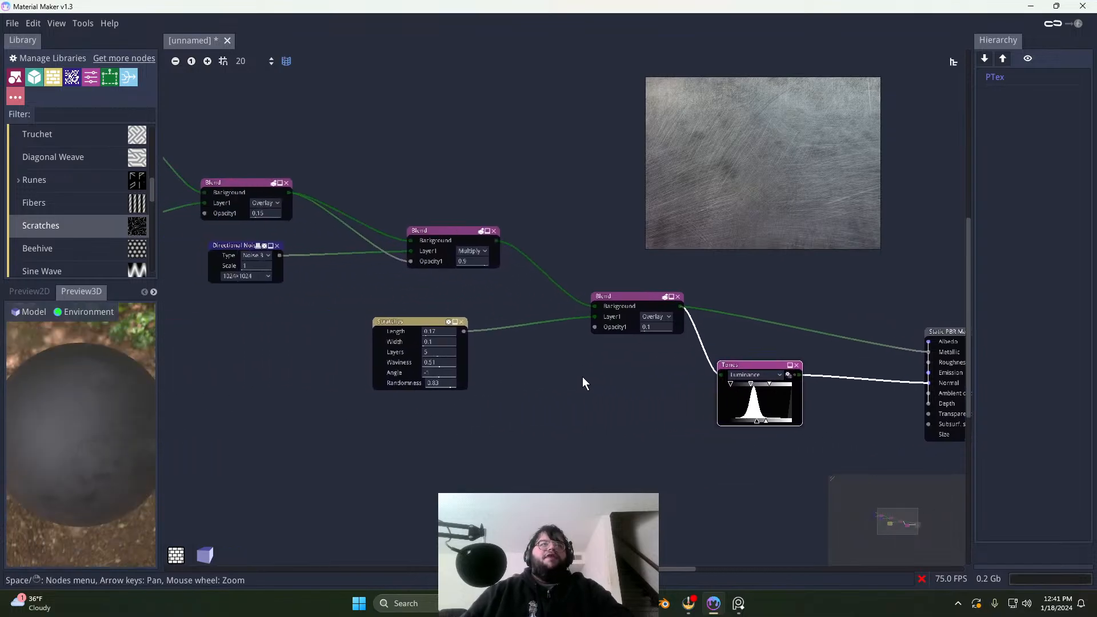
pyautogui.scroll(-3, 505, 381)
pyautogui.moveTo(301, 220); pyautogui.dragTo(605, 430)
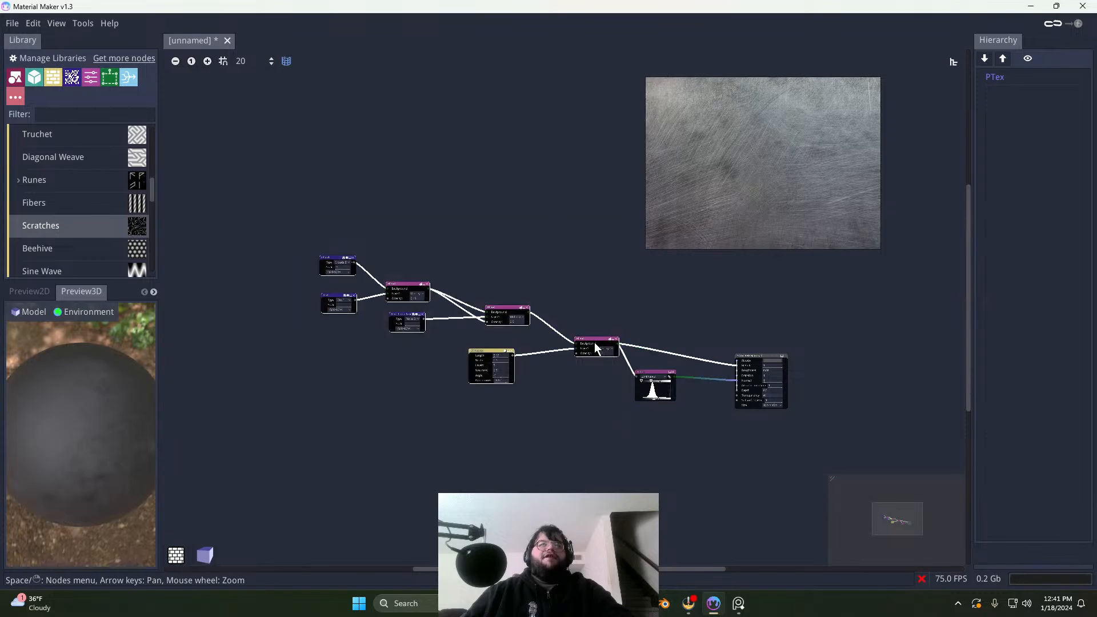
pyautogui.moveTo(594, 342); pyautogui.dragTo(464, 336)
pyautogui.scroll(2, 428, 369)
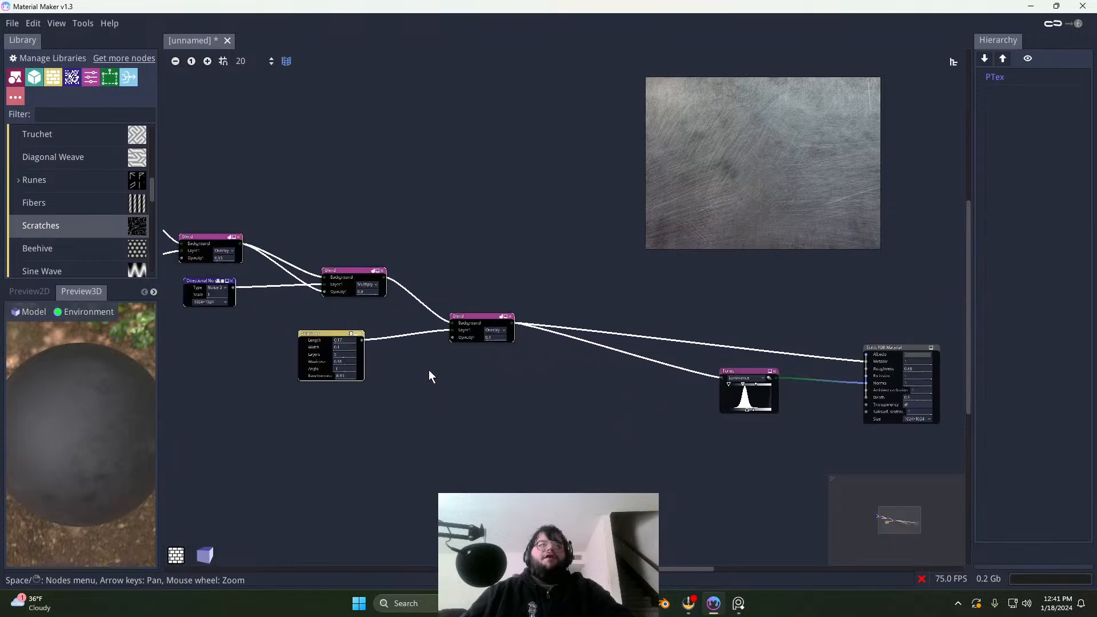
pyautogui.click(362, 330)
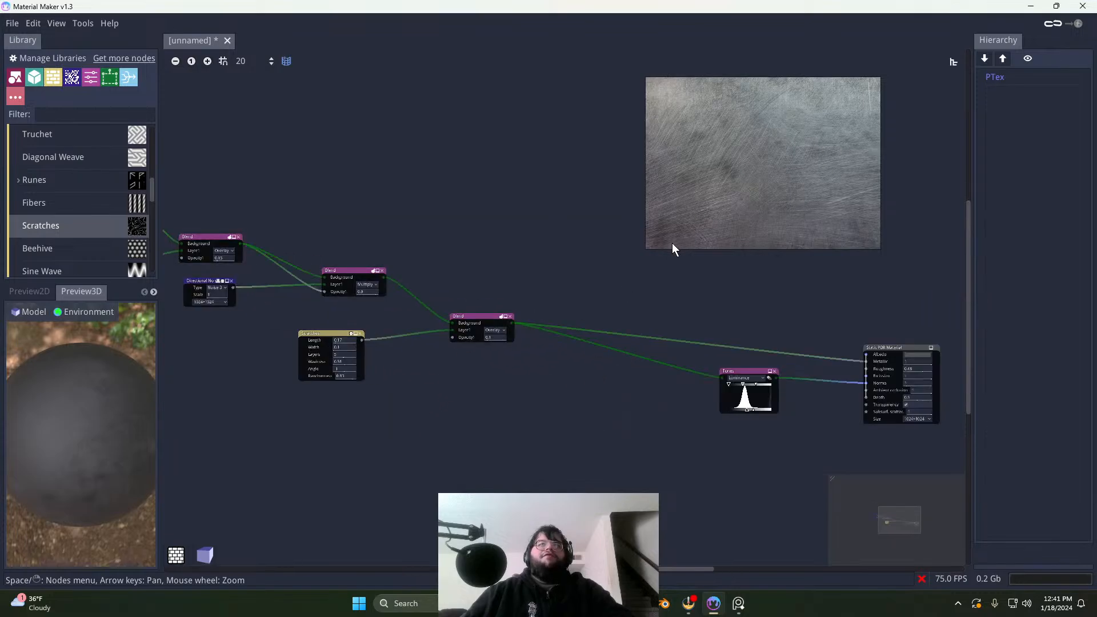
# Step: Shift the Tones node left, roughly midway between the scratches Blend node and the material node
pyautogui.scroll(2, 464, 443)
pyautogui.moveTo(609, 393); pyautogui.dragTo(448, 433, button='middle')
pyautogui.moveTo(627, 446); pyautogui.dragTo(508, 432, button='middle')
pyautogui.moveTo(580, 366); pyautogui.dragTo(532, 374)
pyautogui.moveTo(701, 419); pyautogui.dragTo(617, 392, button='middle')
pyautogui.scroll(4, 609, 411)
pyautogui.moveTo(438, 339); pyautogui.dragTo(467, 306, button='middle')
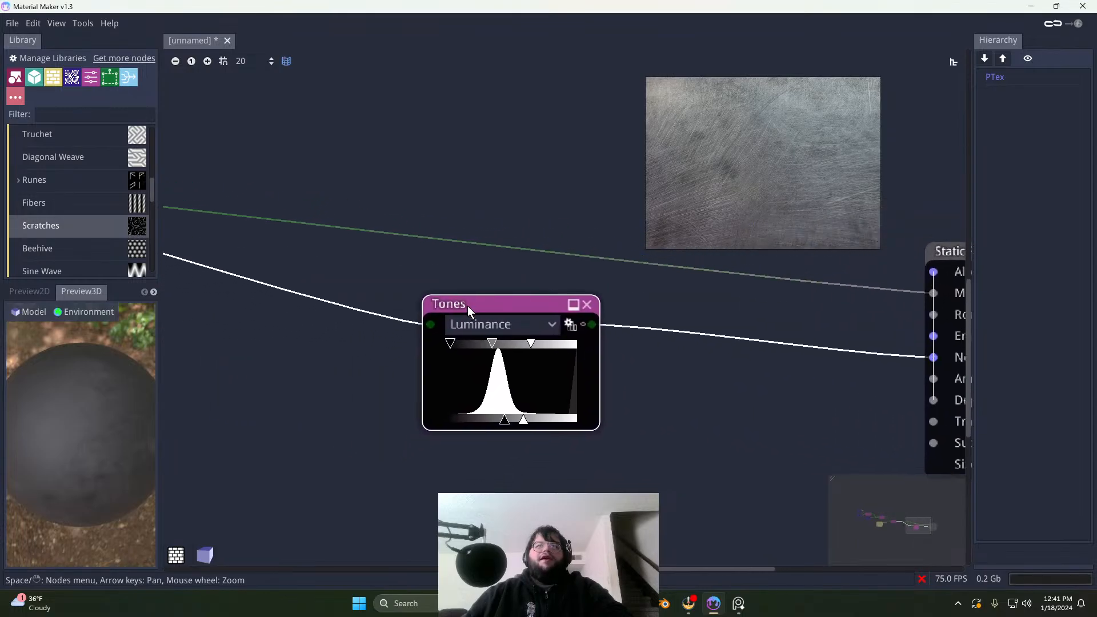
# Step: Add an HBAO node fed by the scratches Blend output and place it directly beneath the Tones node
pyautogui.scroll(-4, 657, 364)
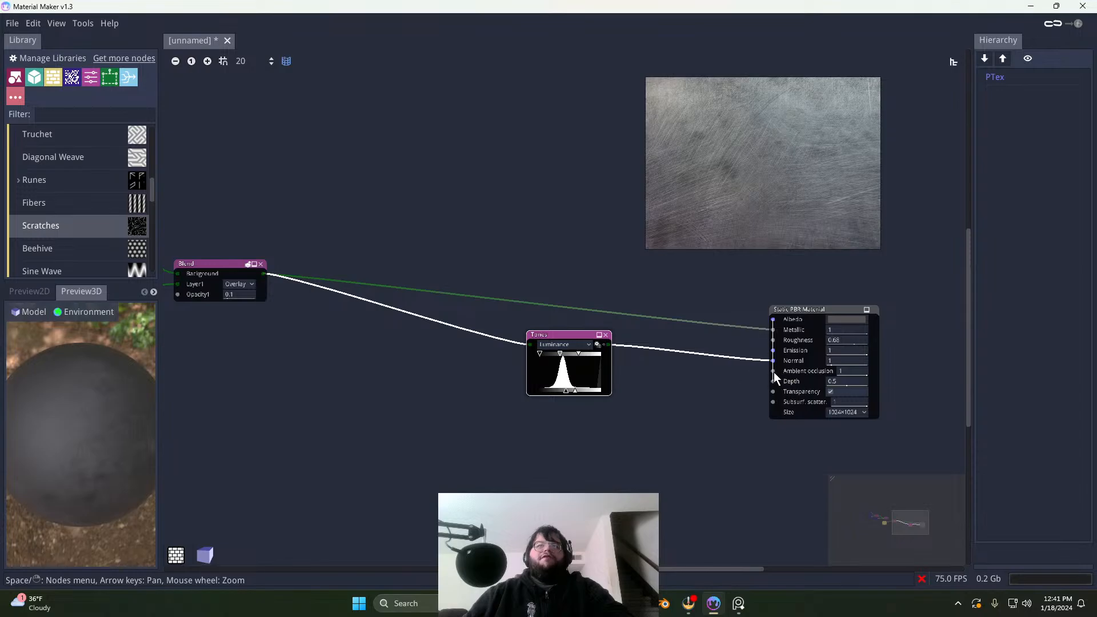
pyautogui.moveTo(265, 274); pyautogui.dragTo(399, 375)
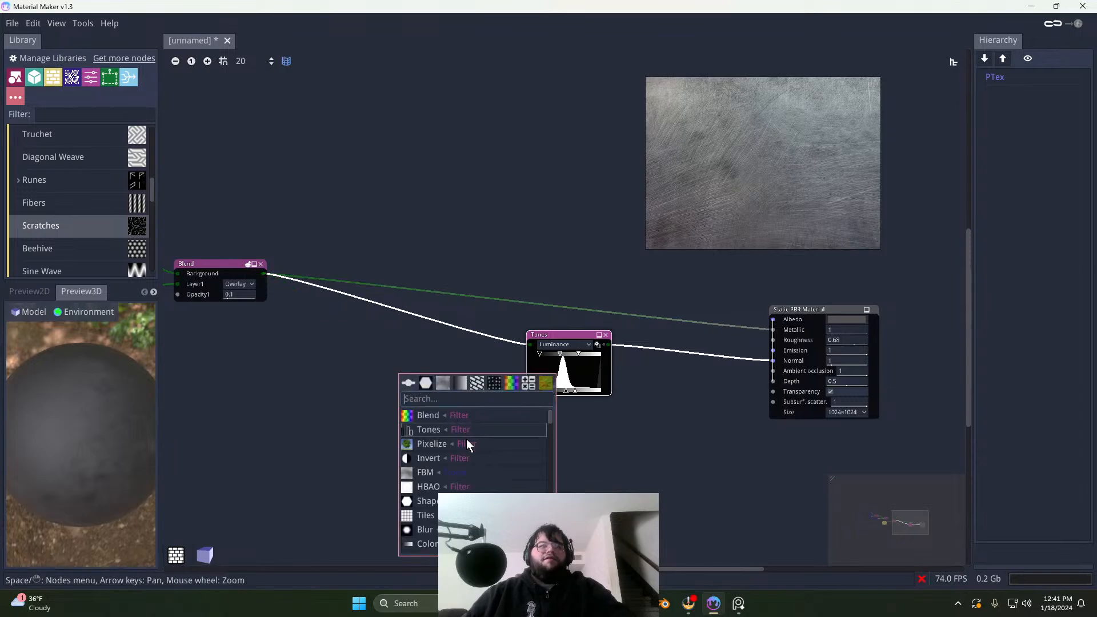
pyautogui.click(481, 486)
pyautogui.moveTo(438, 369); pyautogui.dragTo(563, 414)
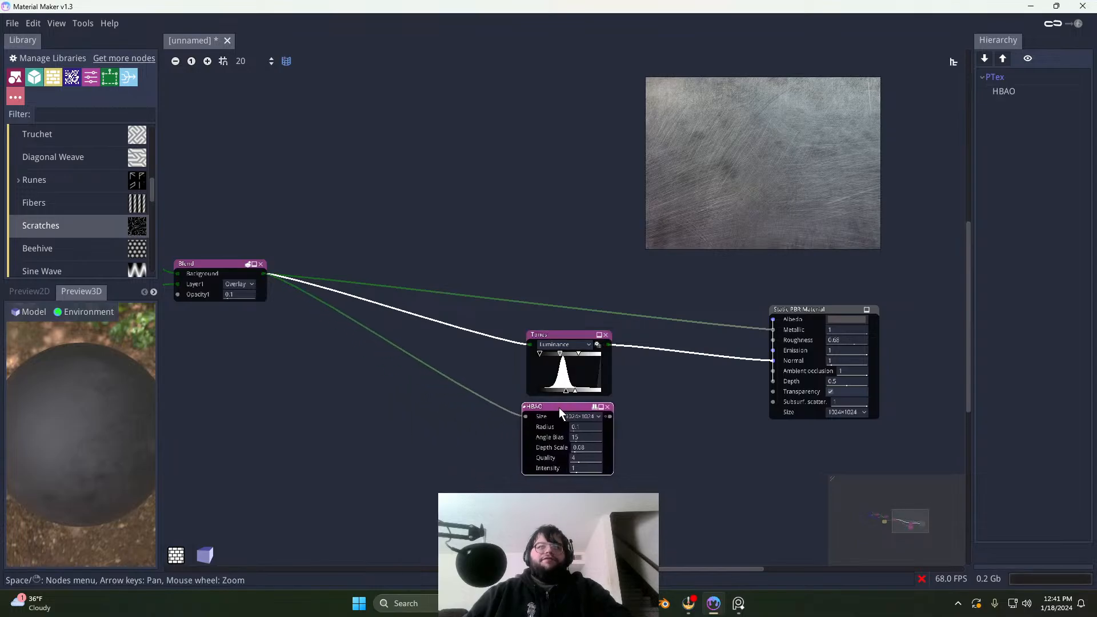
pyautogui.scroll(4, 656, 430)
pyautogui.scroll(-2, 637, 429)
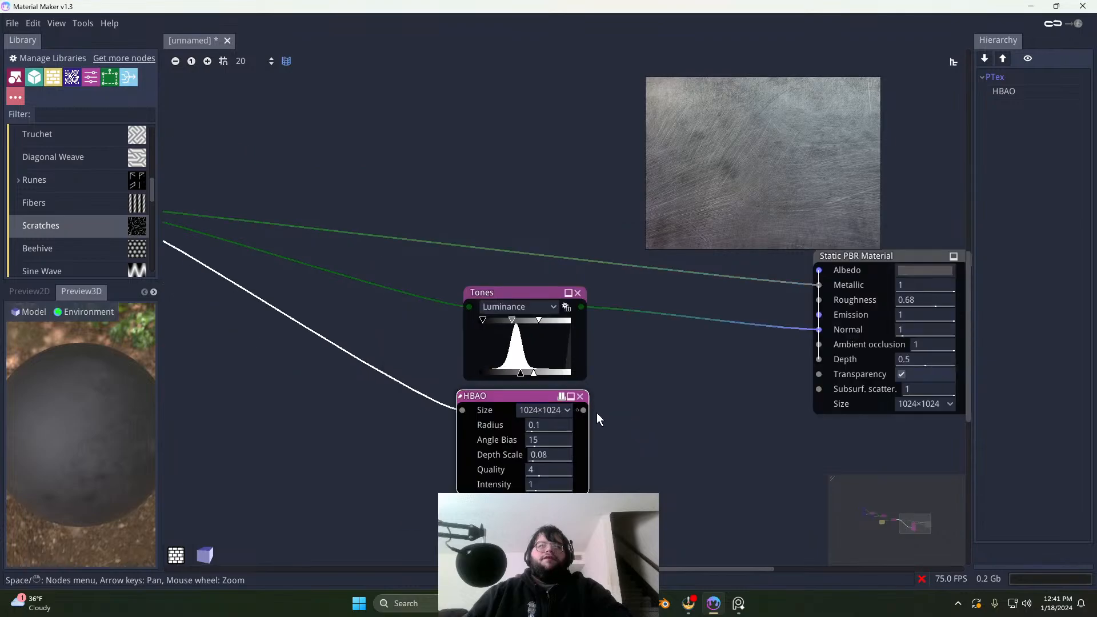
# Step: Preview the HBAO result in 2D, connect it to the material's Ambient occlusion input, and check the effect on the 3D sphere
pyautogui.click(43, 292)
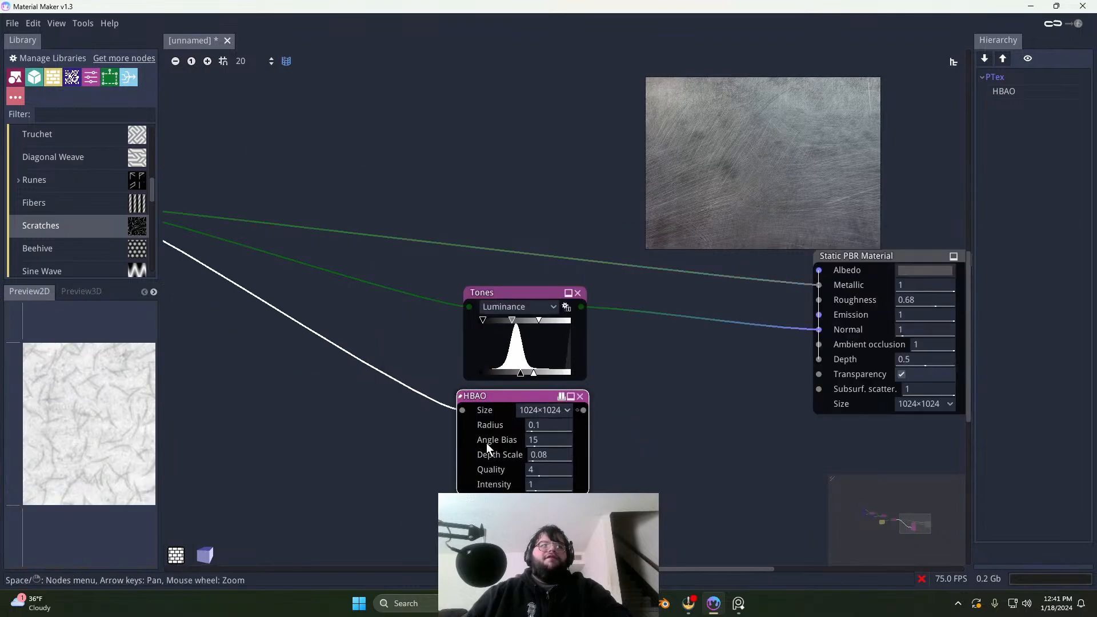
pyautogui.moveTo(627, 433); pyautogui.dragTo(534, 432, button='middle')
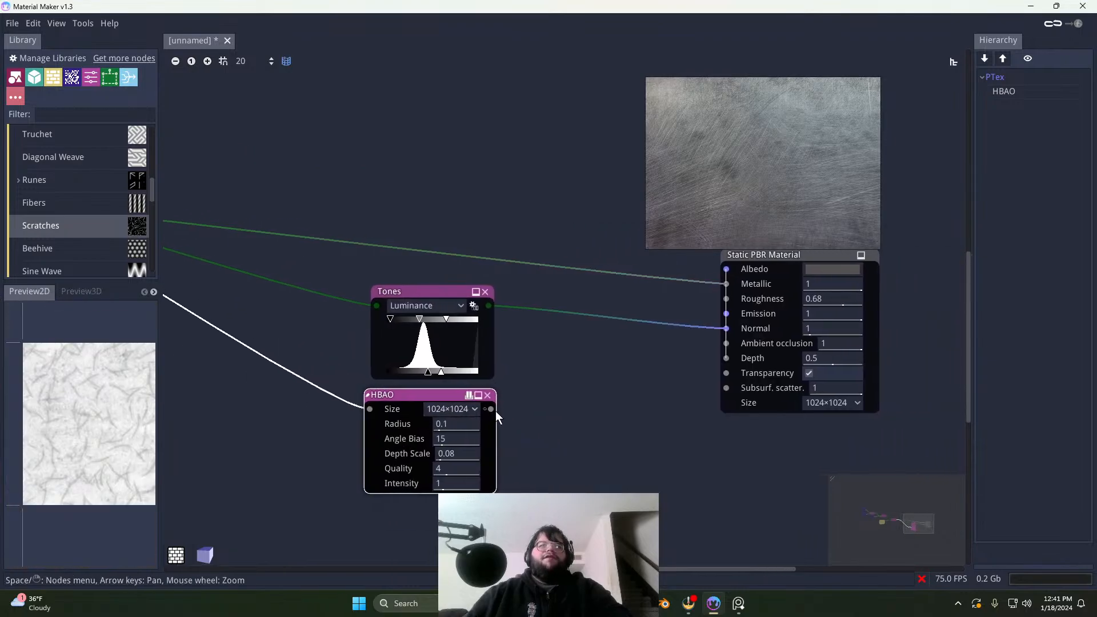
pyautogui.moveTo(492, 409); pyautogui.dragTo(725, 343)
pyautogui.click(71, 292)
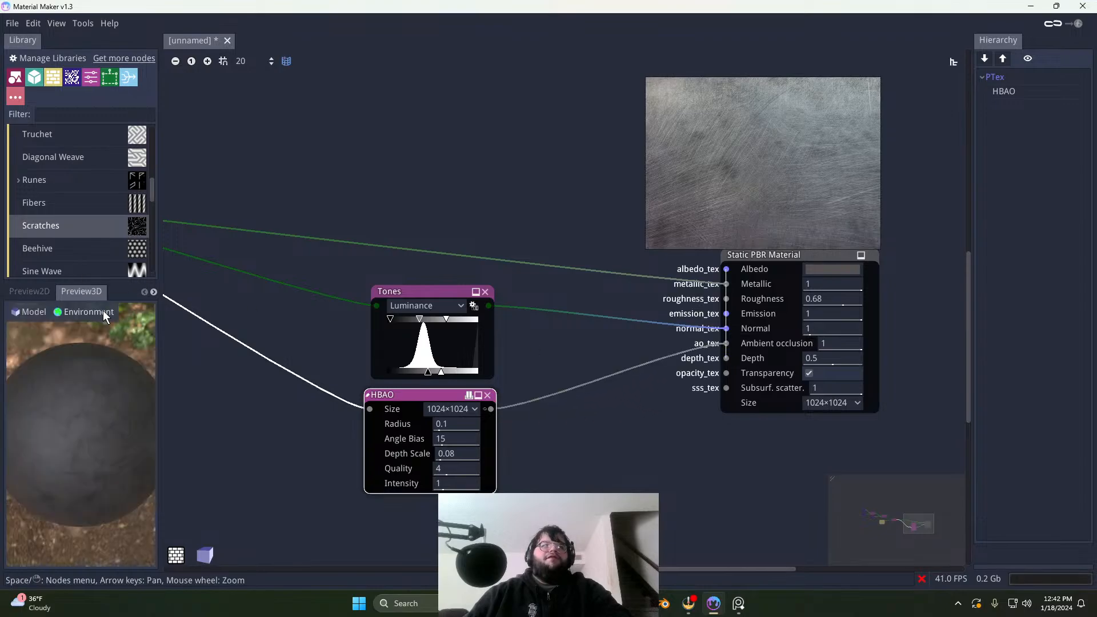
pyautogui.moveTo(111, 458); pyautogui.dragTo(103, 451)
pyautogui.moveTo(122, 409); pyautogui.dragTo(121, 394)
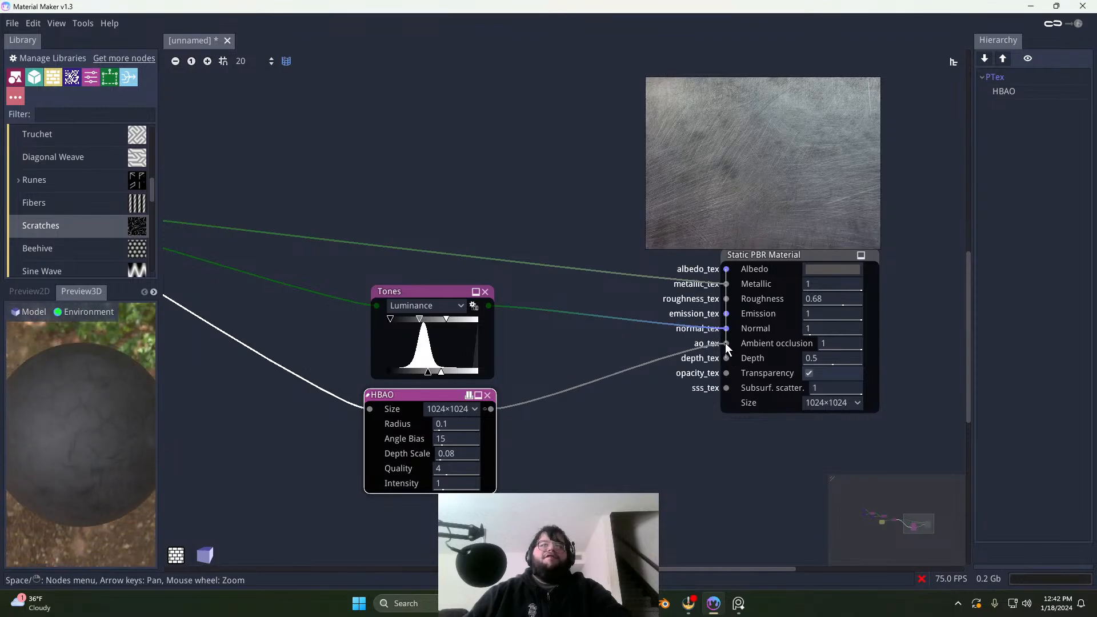
pyautogui.moveTo(725, 343)
pyautogui.mouseDown()
pyautogui.moveTo(491, 423)
pyautogui.moveTo(492, 408)
pyautogui.moveTo(611, 399)
pyautogui.moveTo(726, 345)
pyautogui.mouseUp()
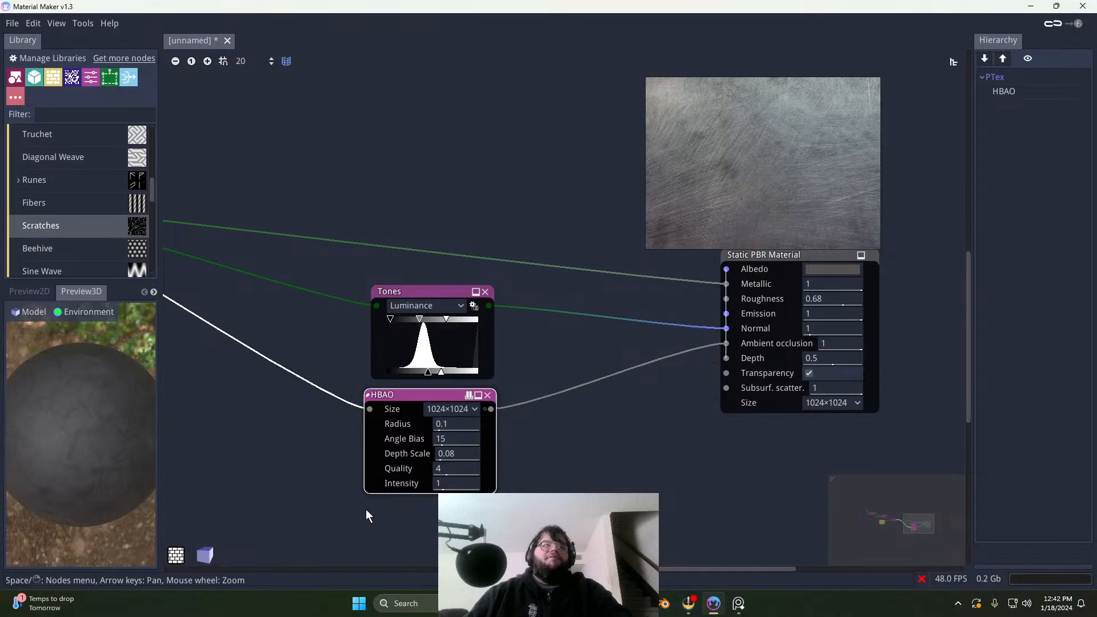
# Step: Set the HBAO node's Intensity to 0.23 and place the node back beneath the Tones node
pyautogui.moveTo(448, 401); pyautogui.dragTo(377, 398)
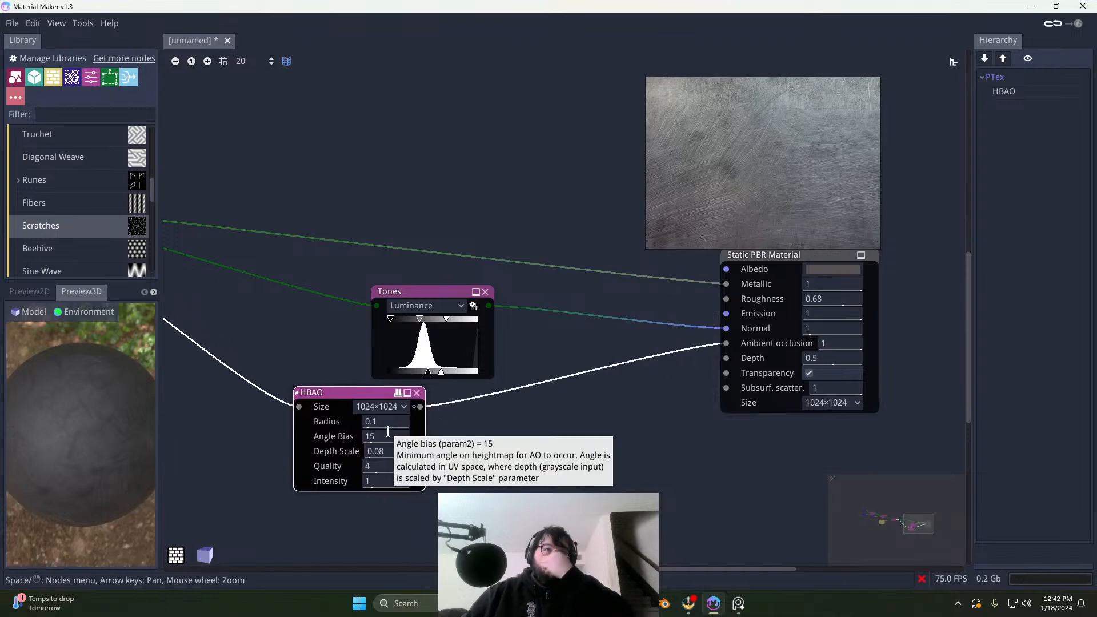
pyautogui.moveTo(362, 393); pyautogui.dragTo(322, 391)
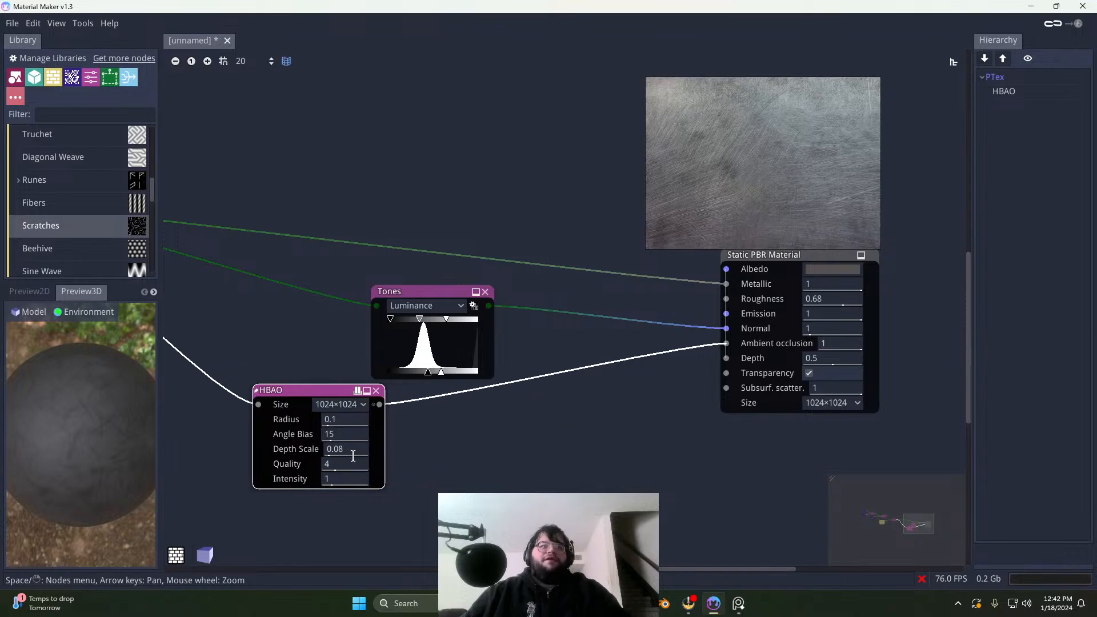
pyautogui.moveTo(330, 484); pyautogui.dragTo(287, 488)
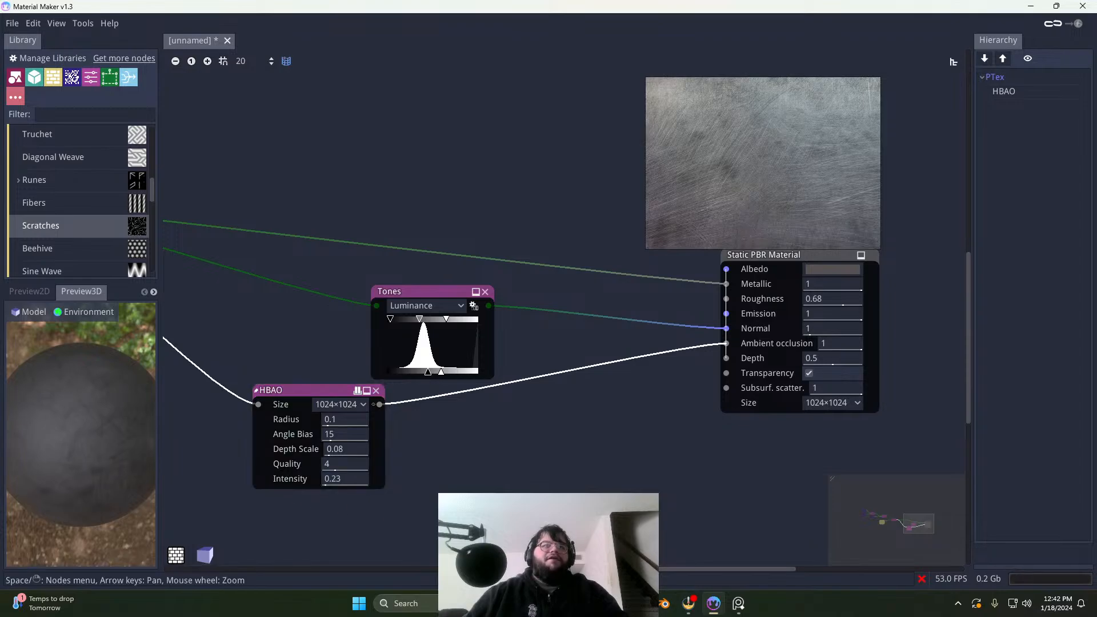
pyautogui.moveTo(277, 389); pyautogui.dragTo(395, 397)
# Step: Select the Tones and HBAO nodes together, move them slightly up and left, and clear the selection
pyautogui.scroll(-1, 522, 437)
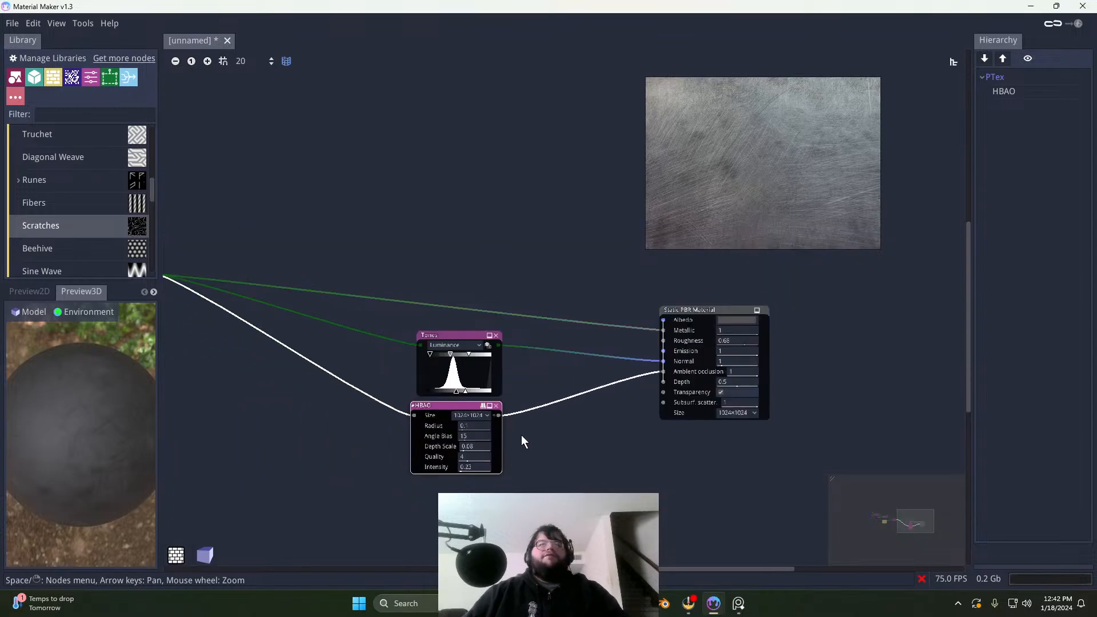
pyautogui.scroll(-1, 497, 448)
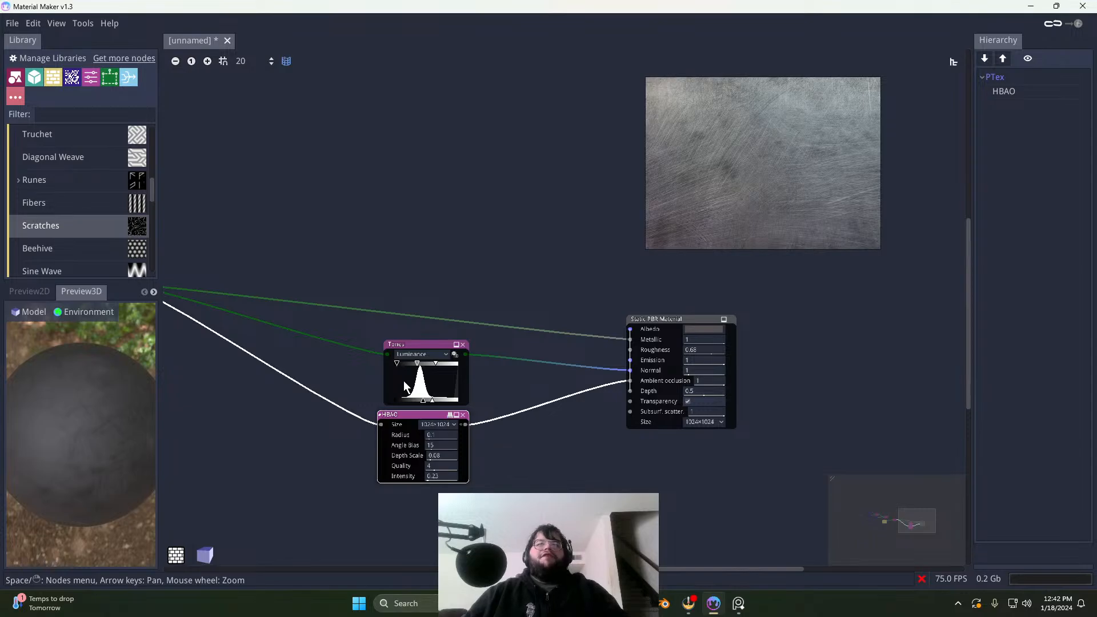
pyautogui.moveTo(369, 321); pyautogui.dragTo(428, 422)
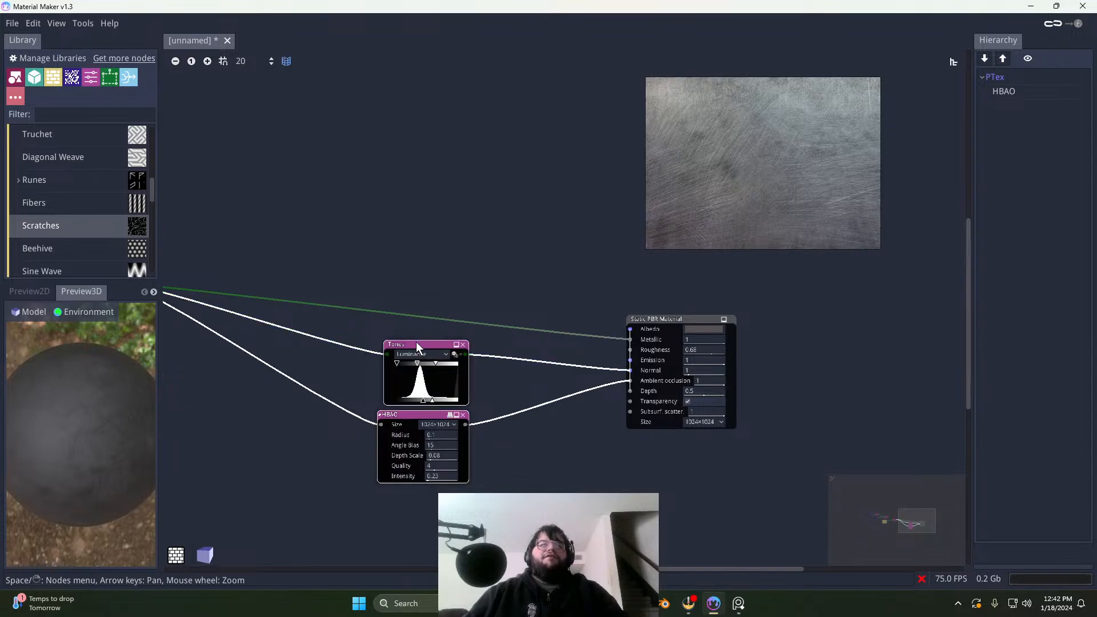
pyautogui.moveTo(415, 341); pyautogui.dragTo(406, 314)
pyautogui.click(539, 435)
pyautogui.scroll(1, 592, 412)
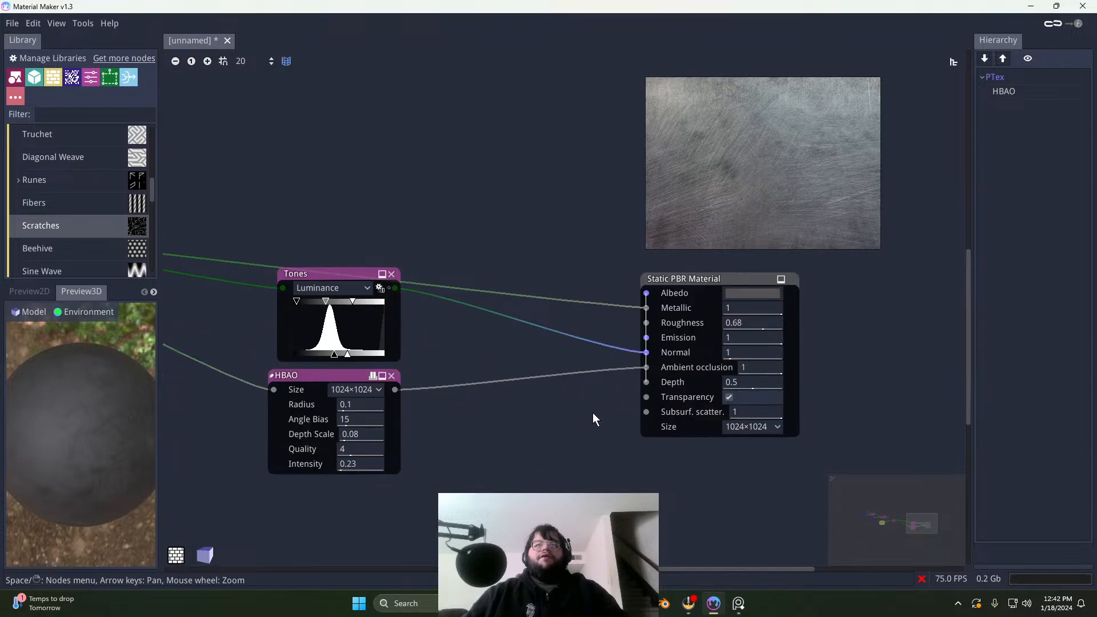
pyautogui.moveTo(576, 417); pyautogui.dragTo(474, 457, button='middle')
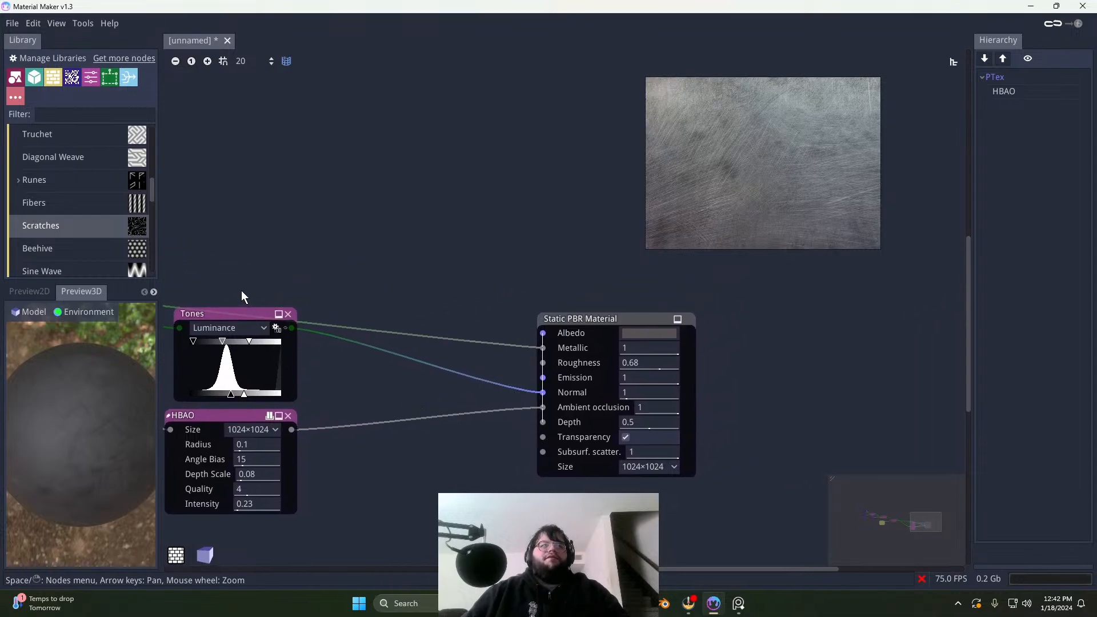
# Step: Select the Tones and HBAO nodes again and move them down, clear of the Metallic connection line
pyautogui.moveTo(240, 290); pyautogui.dragTo(225, 528)
pyautogui.moveTo(250, 313); pyautogui.dragTo(234, 357)
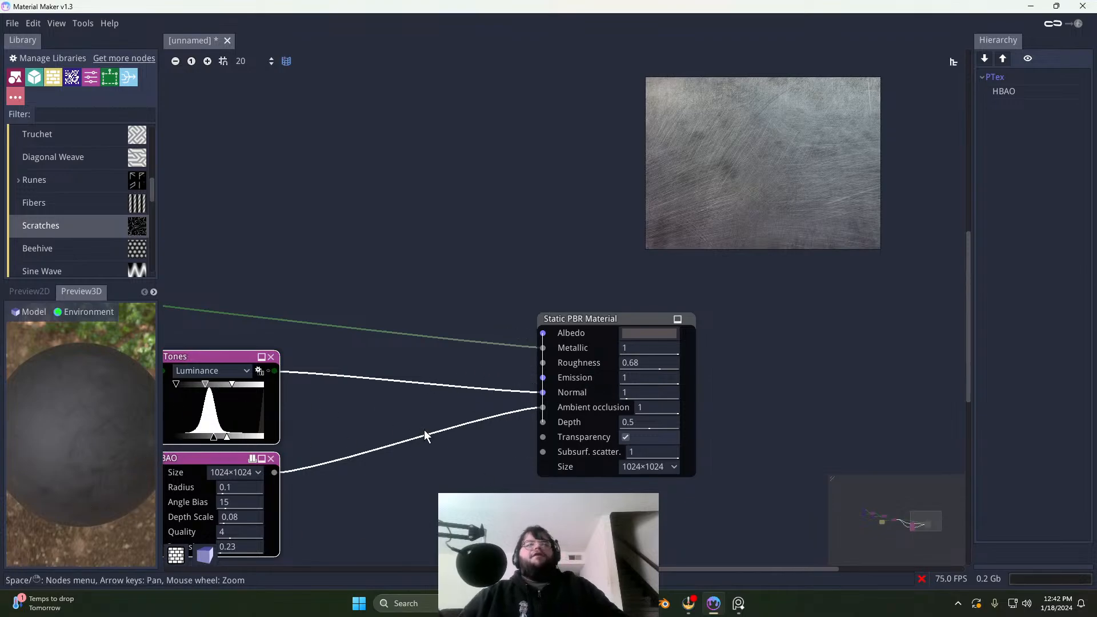
pyautogui.scroll(-2, 443, 437)
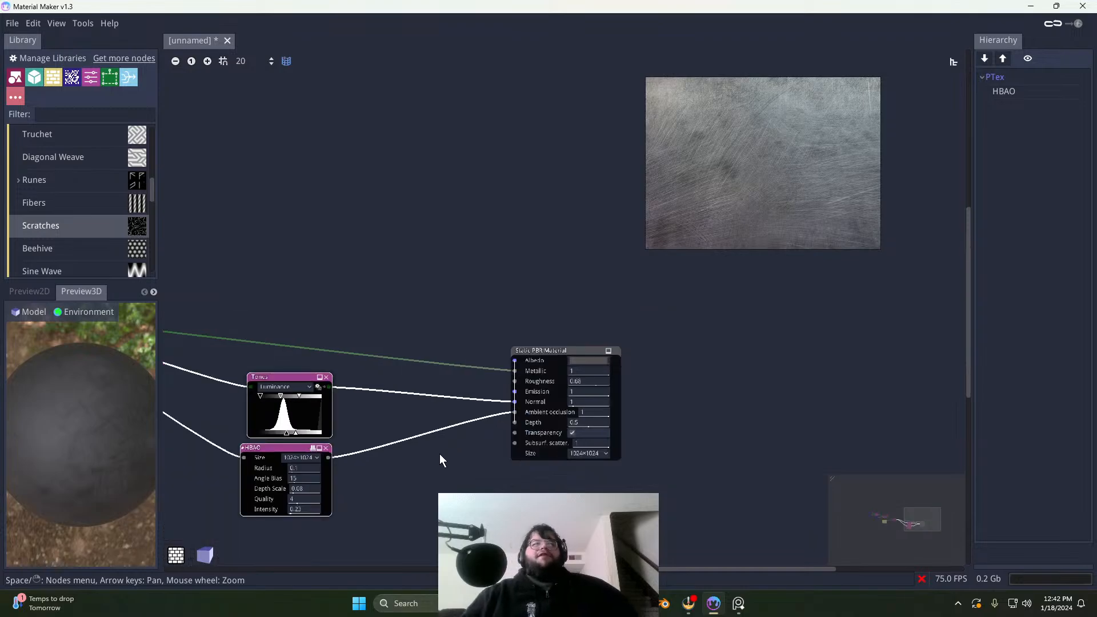
pyautogui.scroll(2, 448, 468)
pyautogui.moveTo(484, 471); pyautogui.dragTo(527, 429, button='middle')
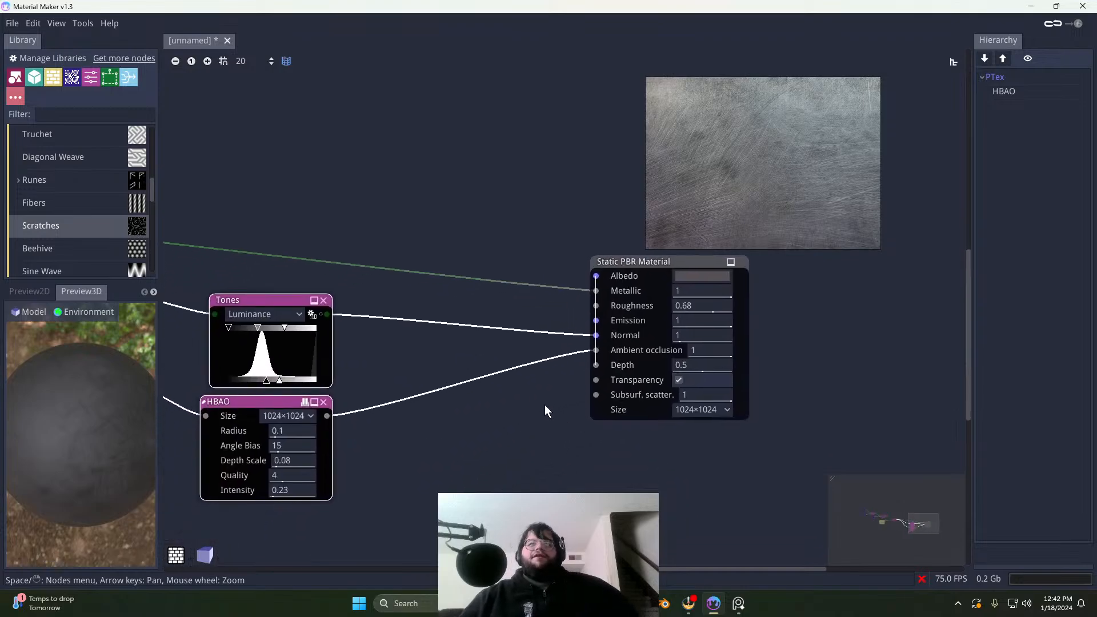
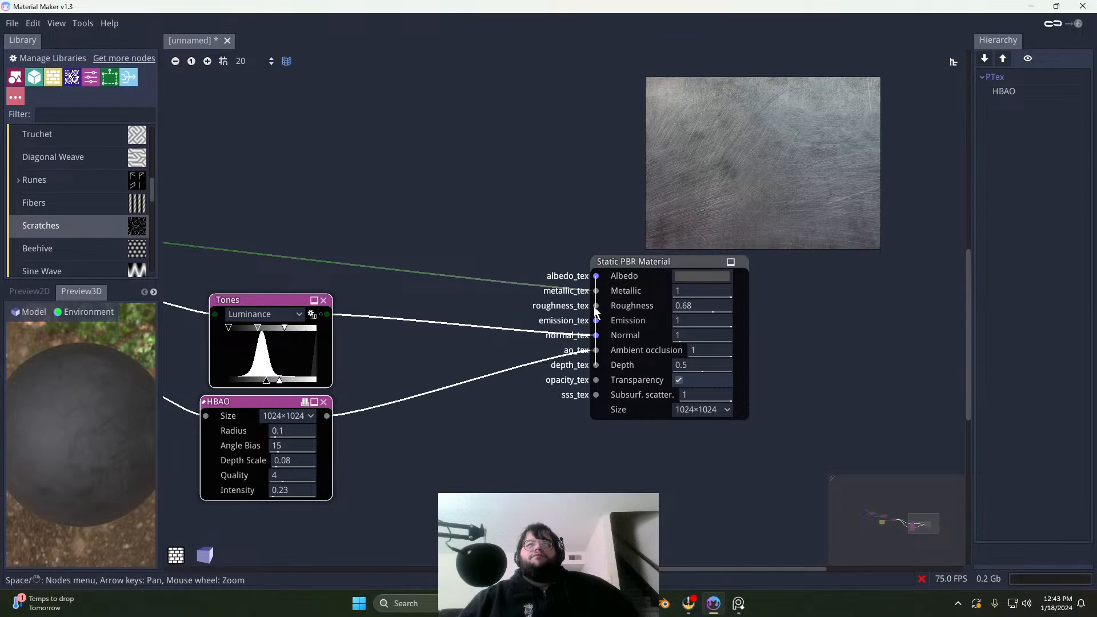
# Step: Move the Static PBR Material node further right and the Tones node slightly left to spread out the graph
pyautogui.moveTo(684, 262); pyautogui.dragTo(734, 265)
pyautogui.moveTo(51, 464)
pyautogui.mouseDown()
pyautogui.moveTo(98, 457)
pyautogui.moveTo(46, 447)
pyautogui.mouseUp()
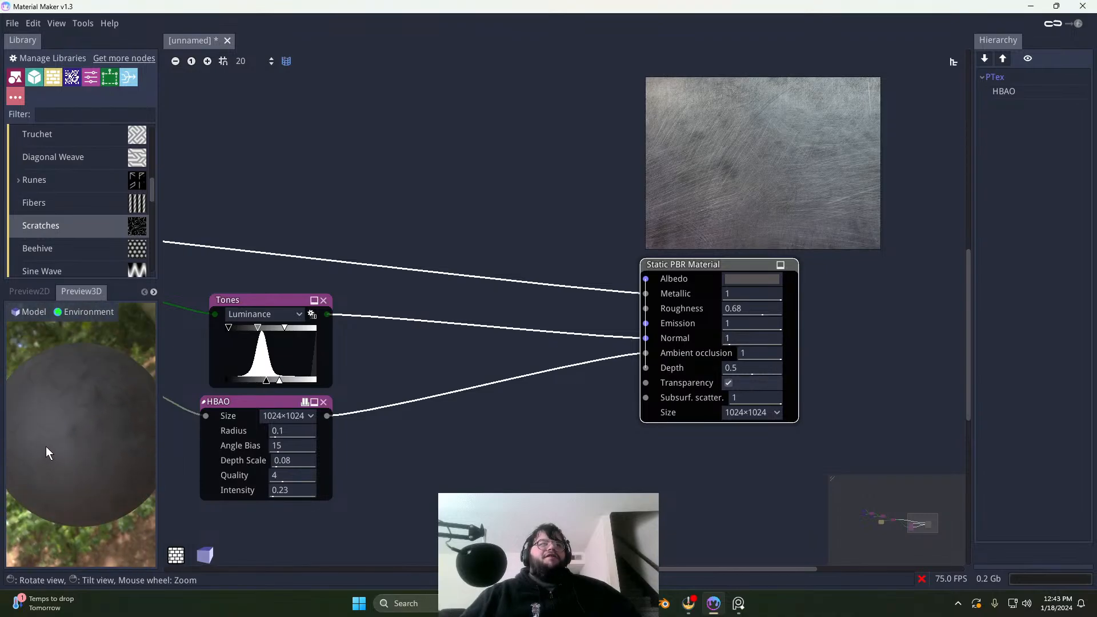
pyautogui.scroll(5, 46, 447)
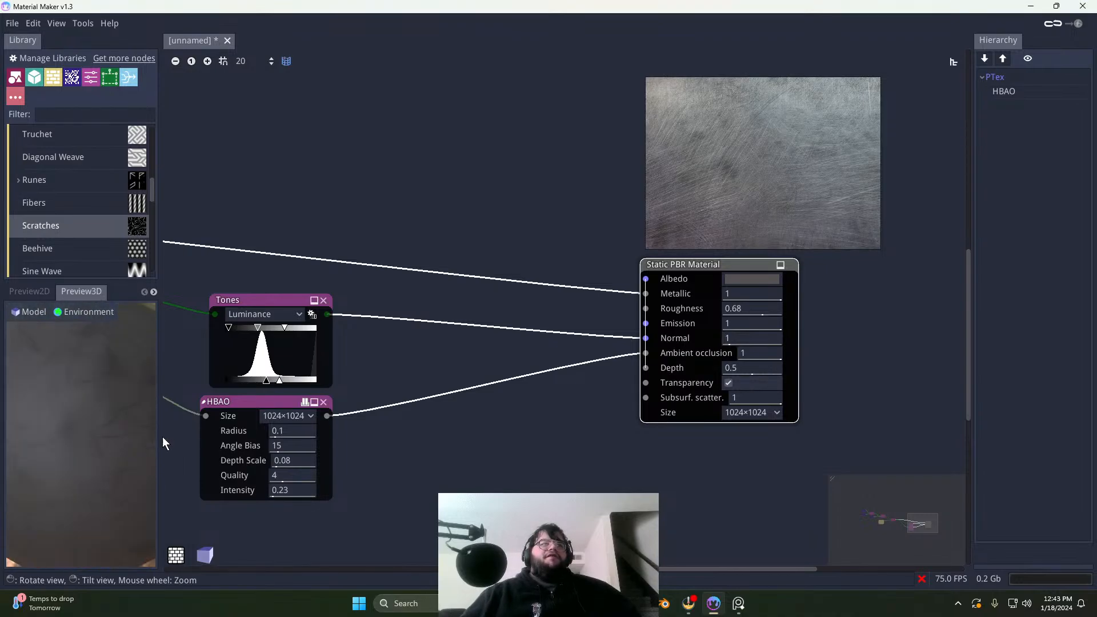
pyautogui.moveTo(519, 429); pyautogui.dragTo(658, 431, button='middle')
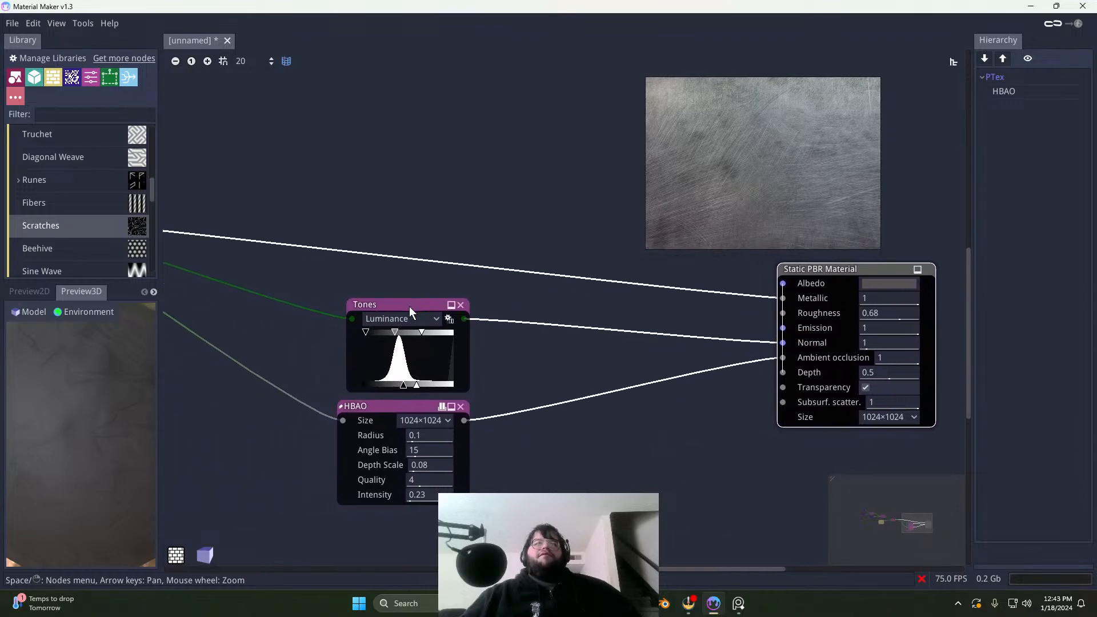
pyautogui.moveTo(409, 306); pyautogui.dragTo(385, 303)
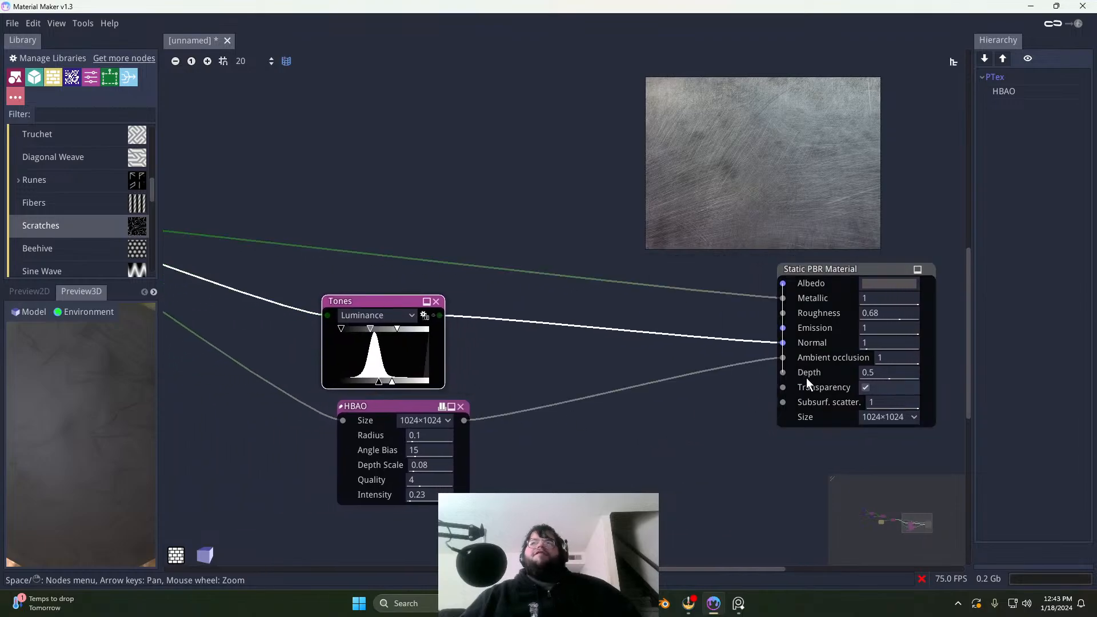
# Step: Check the metal surface on the 3D sphere from another angle and move the HBAO node directly beneath the Tones node
pyautogui.click(864, 297)
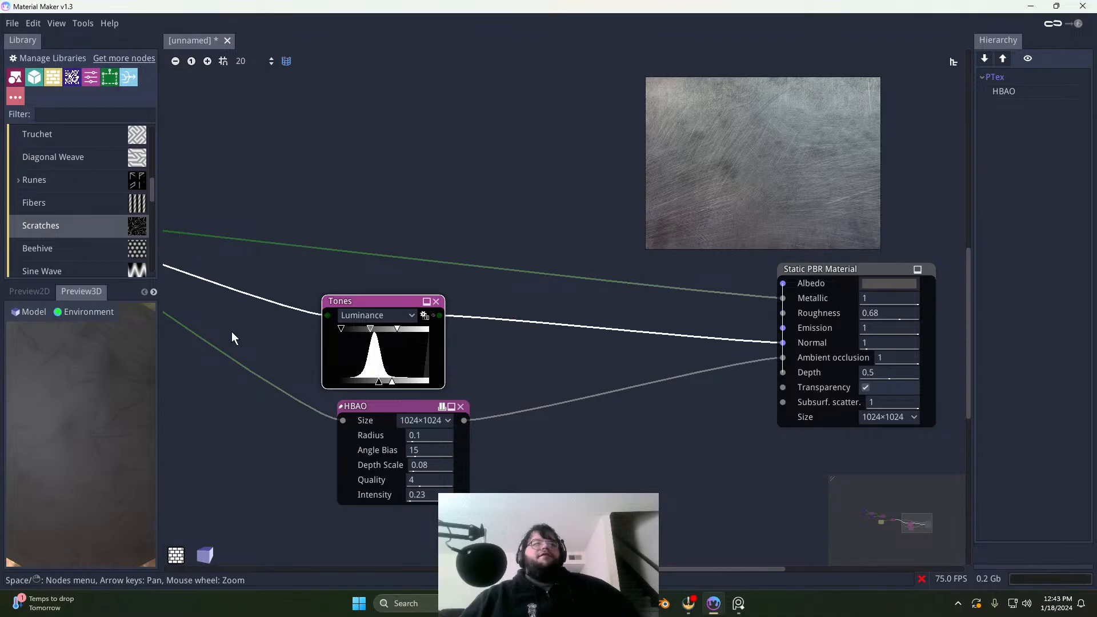
pyautogui.scroll(-6, 124, 439)
pyautogui.scroll(4, 104, 449)
pyautogui.scroll(-1, 121, 437)
pyautogui.moveTo(121, 437)
pyautogui.mouseDown()
pyautogui.moveTo(109, 437)
pyautogui.moveTo(108, 483)
pyautogui.mouseUp()
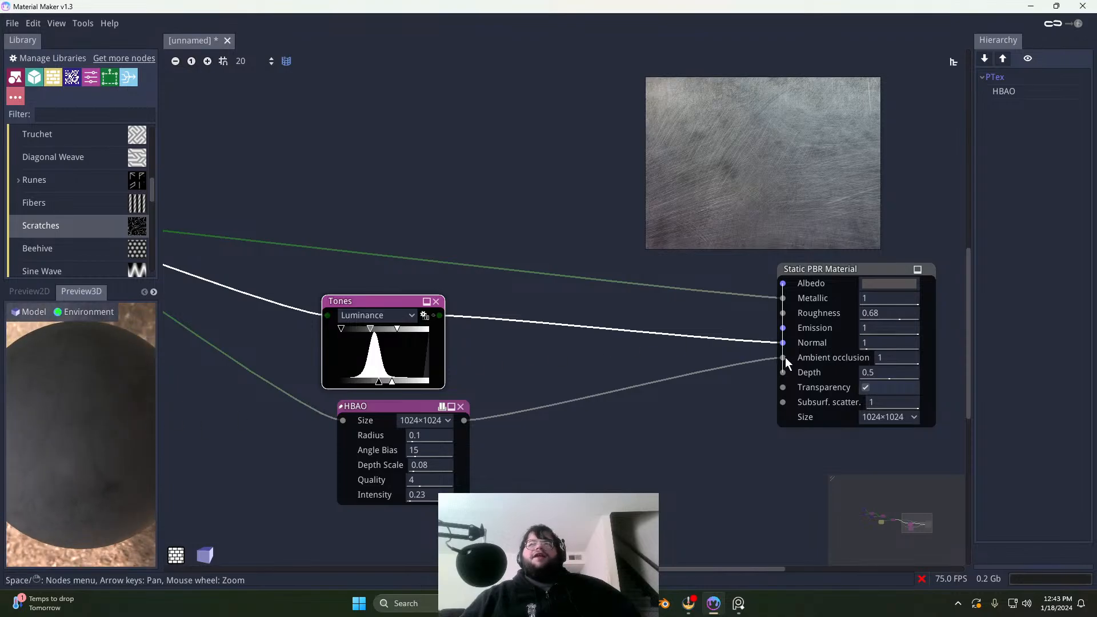
pyautogui.moveTo(355, 408); pyautogui.dragTo(335, 398)
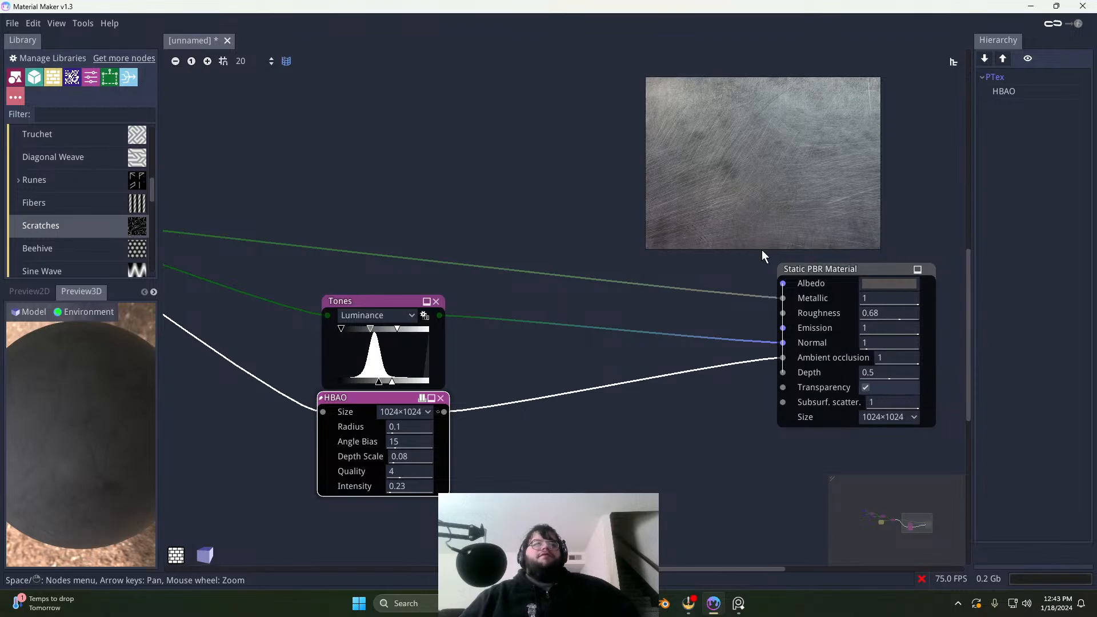
# Step: Set the material's Metallic to 0.99 and Roughness to 0.41, and check the shine on the 3D sphere from several angles
pyautogui.moveTo(903, 296); pyautogui.dragTo(828, 317)
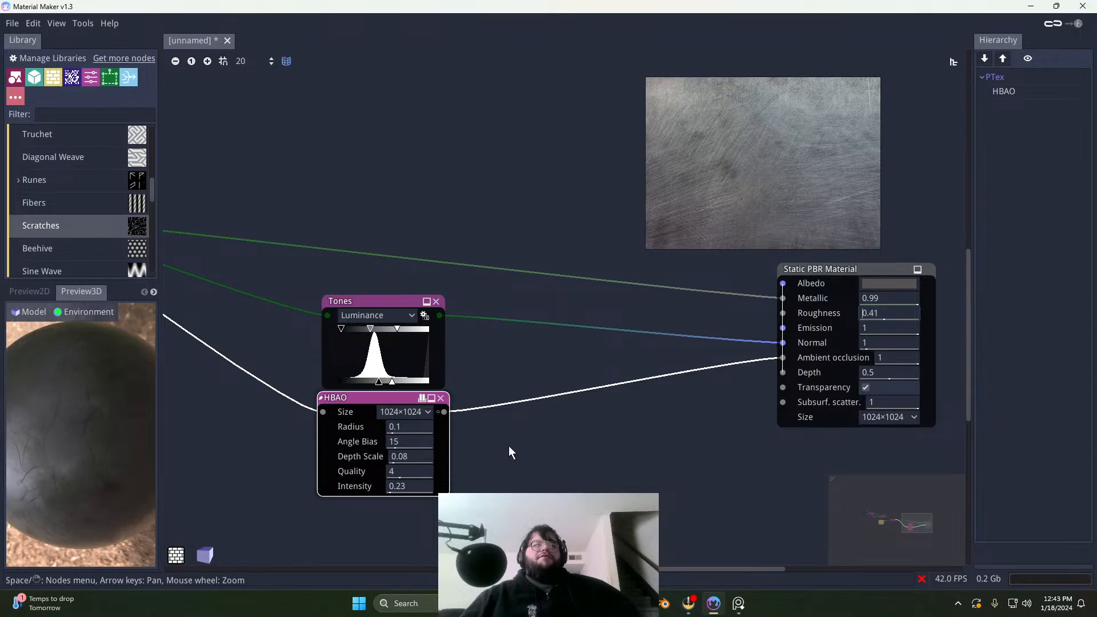
pyautogui.scroll(-2, 103, 500)
pyautogui.moveTo(88, 479)
pyautogui.mouseDown()
pyautogui.moveTo(43, 478)
pyautogui.moveTo(95, 469)
pyautogui.mouseUp()
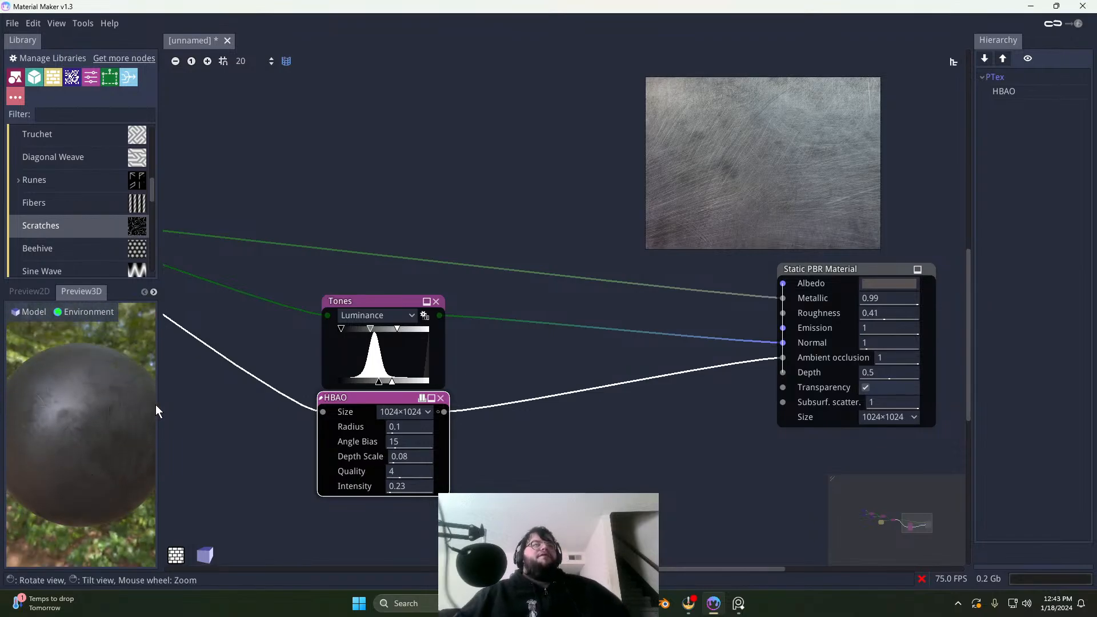
pyautogui.click(33, 293)
pyautogui.click(80, 296)
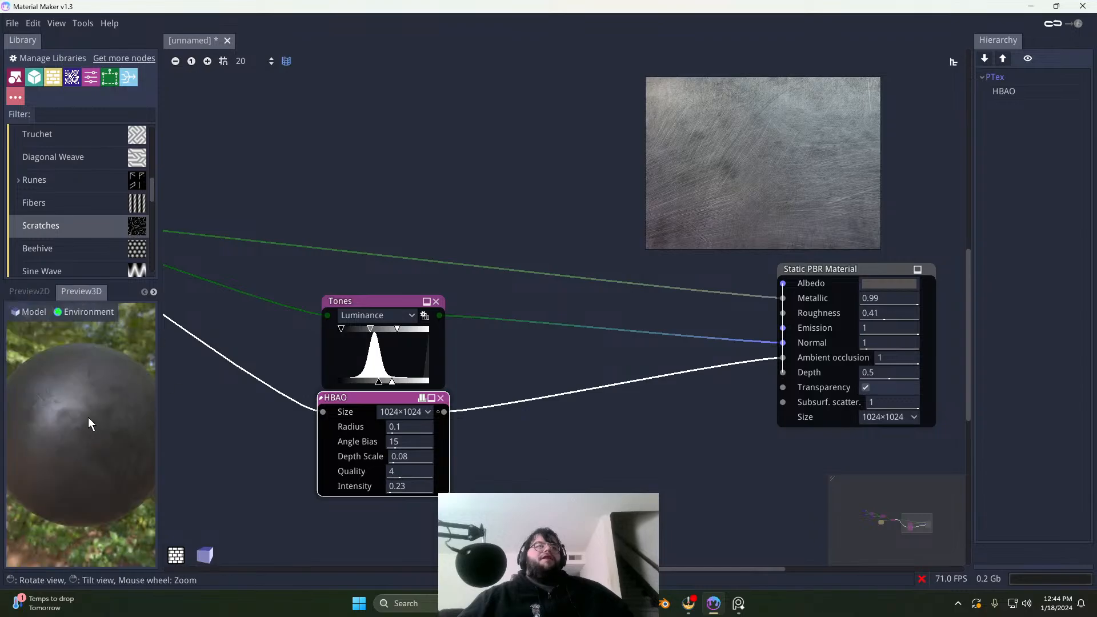
pyautogui.moveTo(88, 417); pyautogui.dragTo(86, 417)
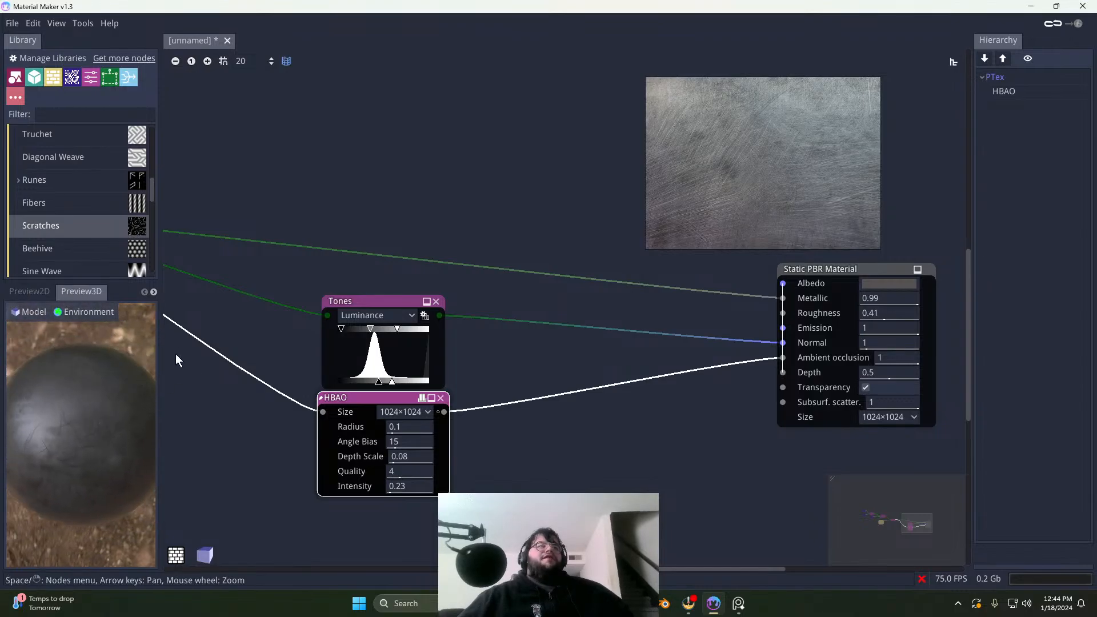
pyautogui.scroll(10, 115, 222)
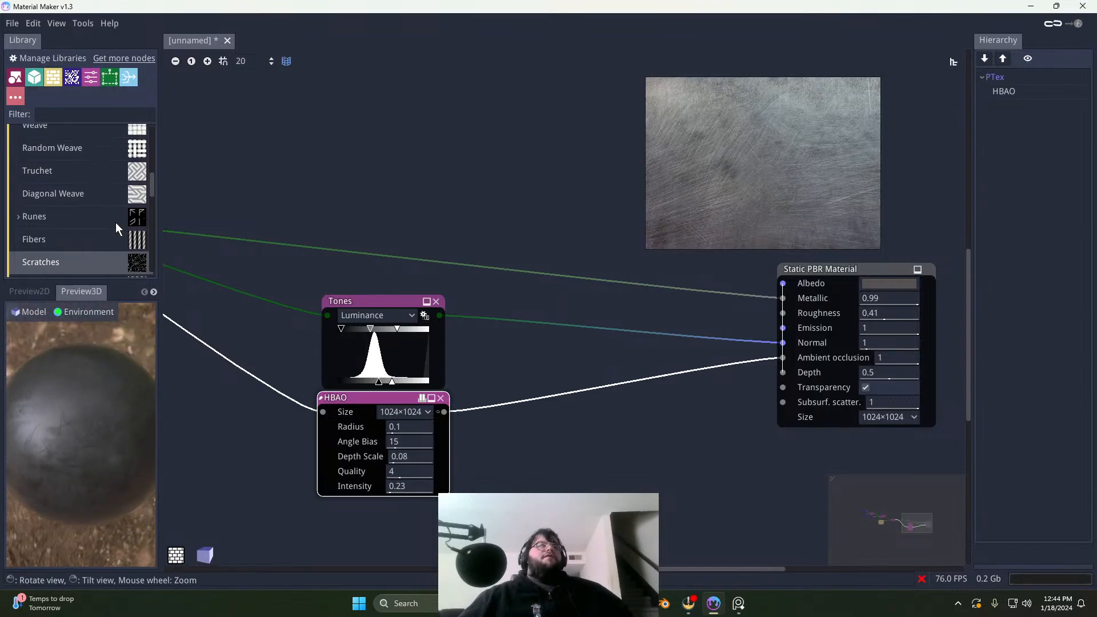
pyautogui.scroll(4, 126, 228)
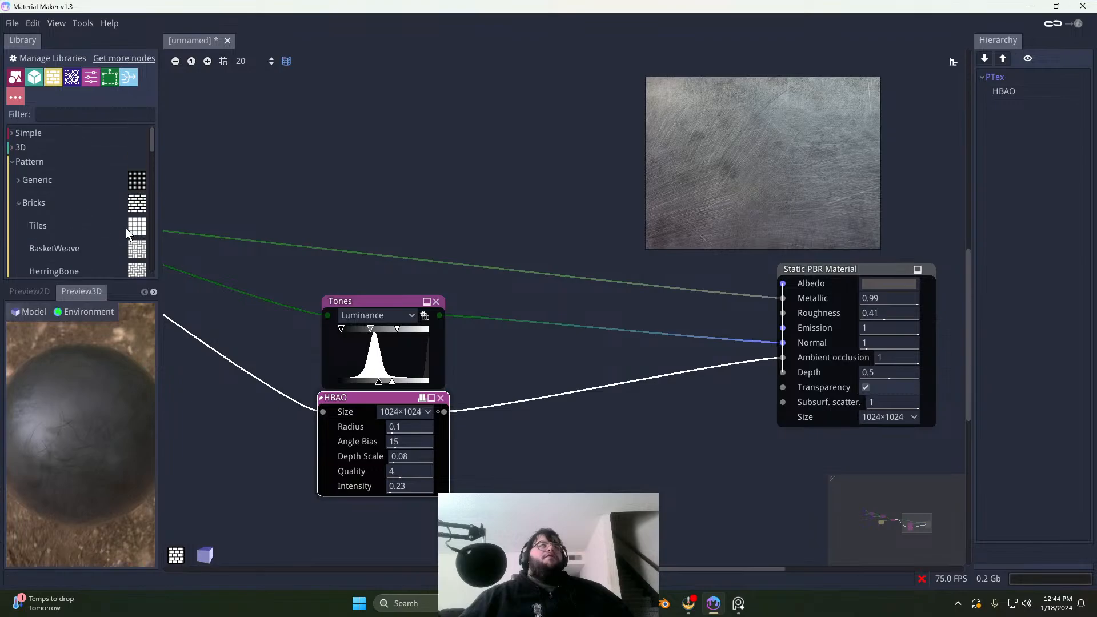
# Step: Start saving the material and look through the recent folders and drives for a save location
pyautogui.click(13, 23)
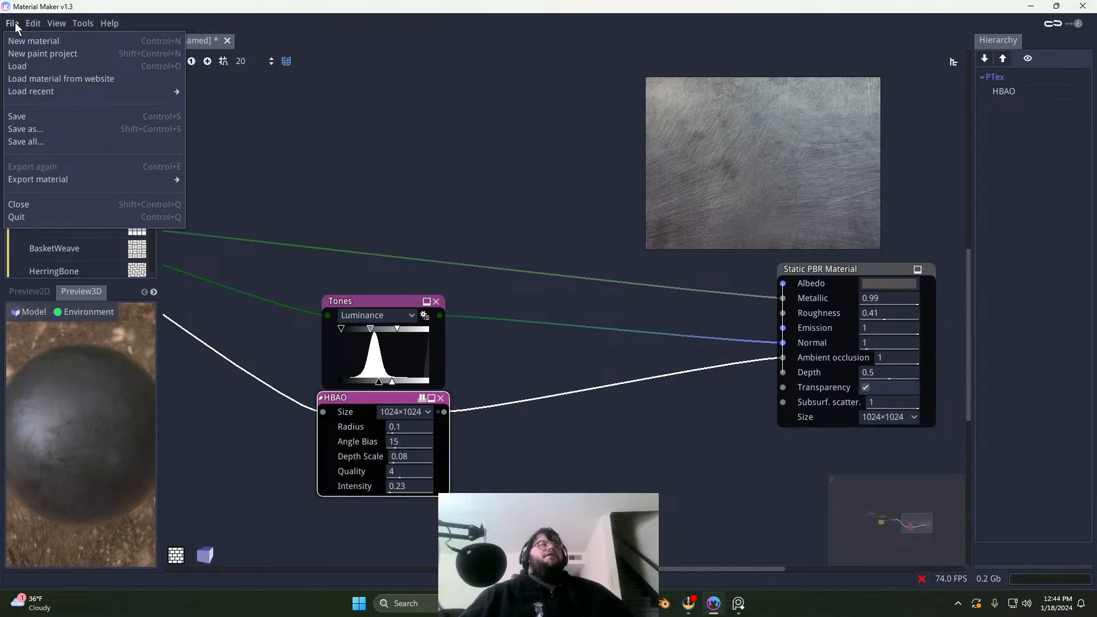
pyautogui.moveTo(92, 184)
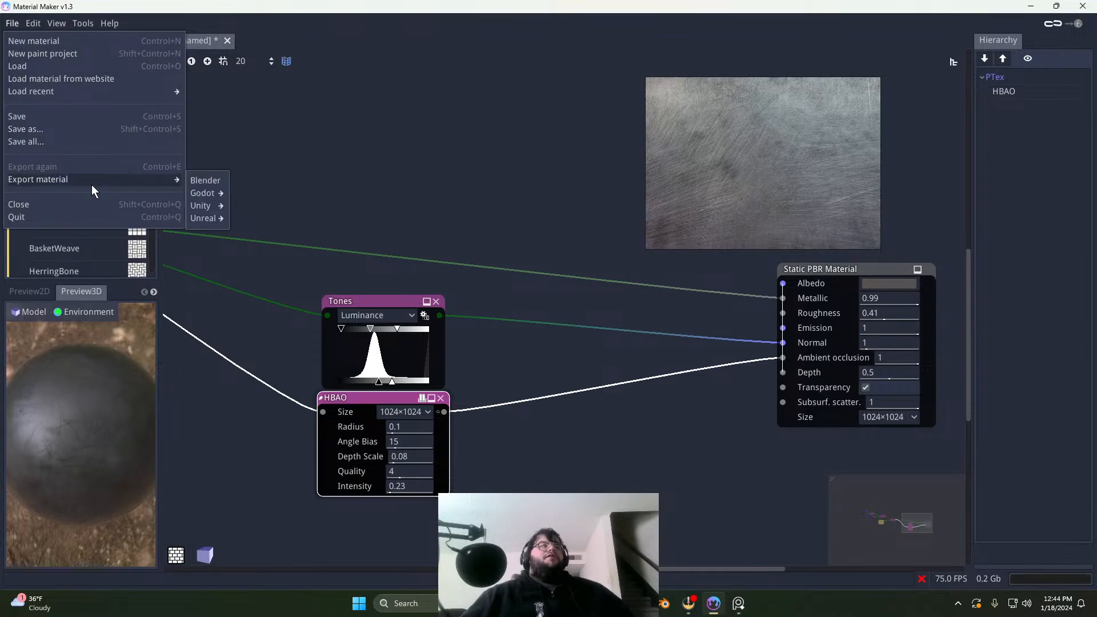
pyautogui.click(34, 116)
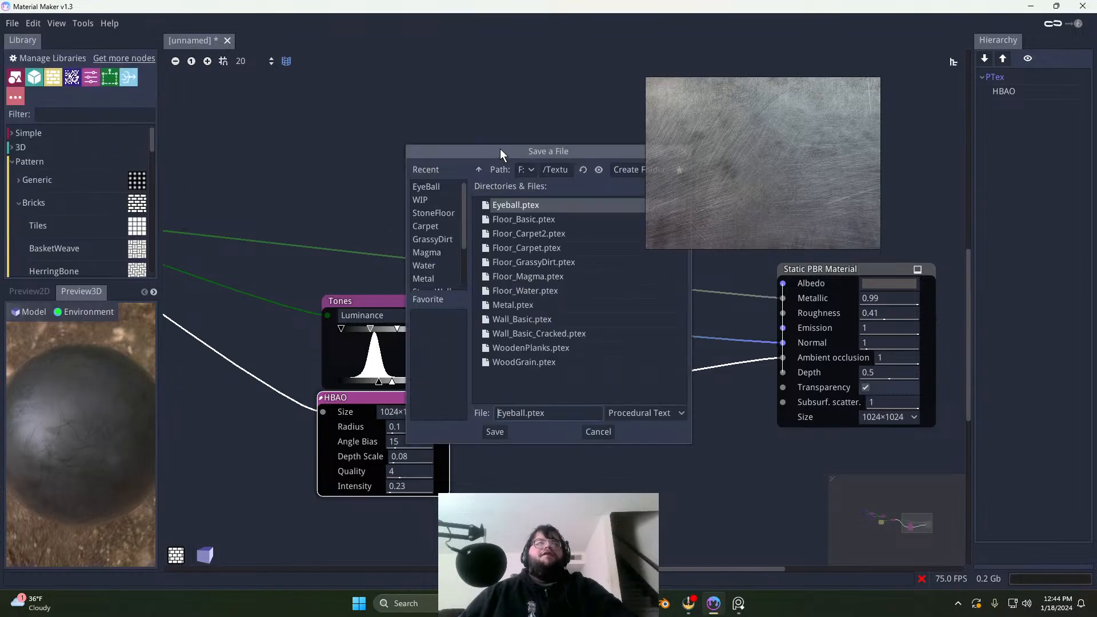
pyautogui.scroll(-4, 434, 245)
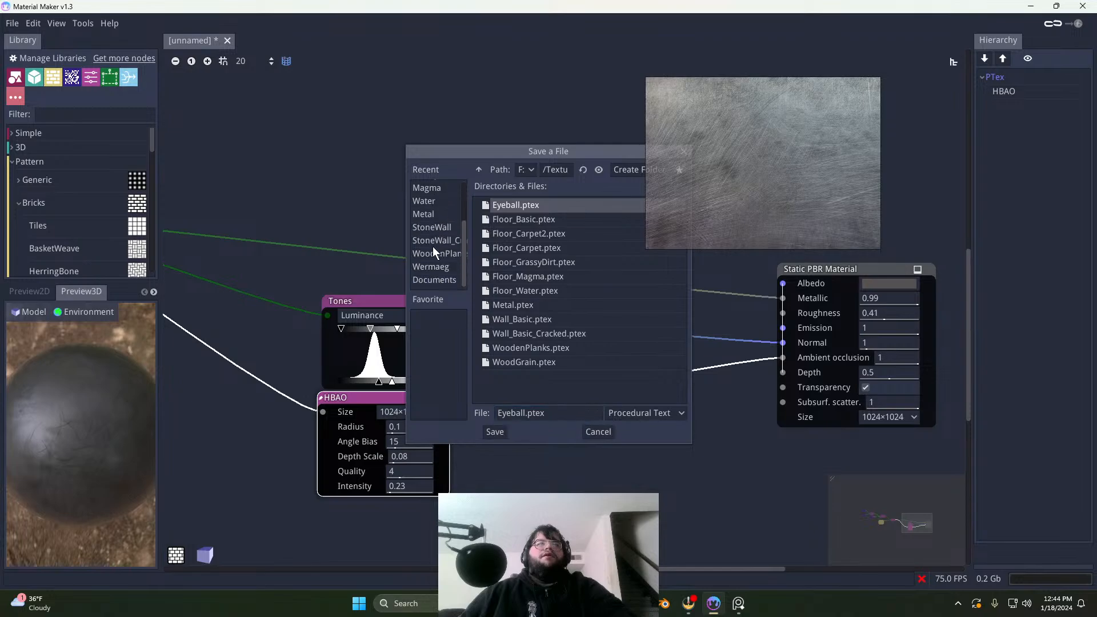
pyautogui.scroll(4, 449, 275)
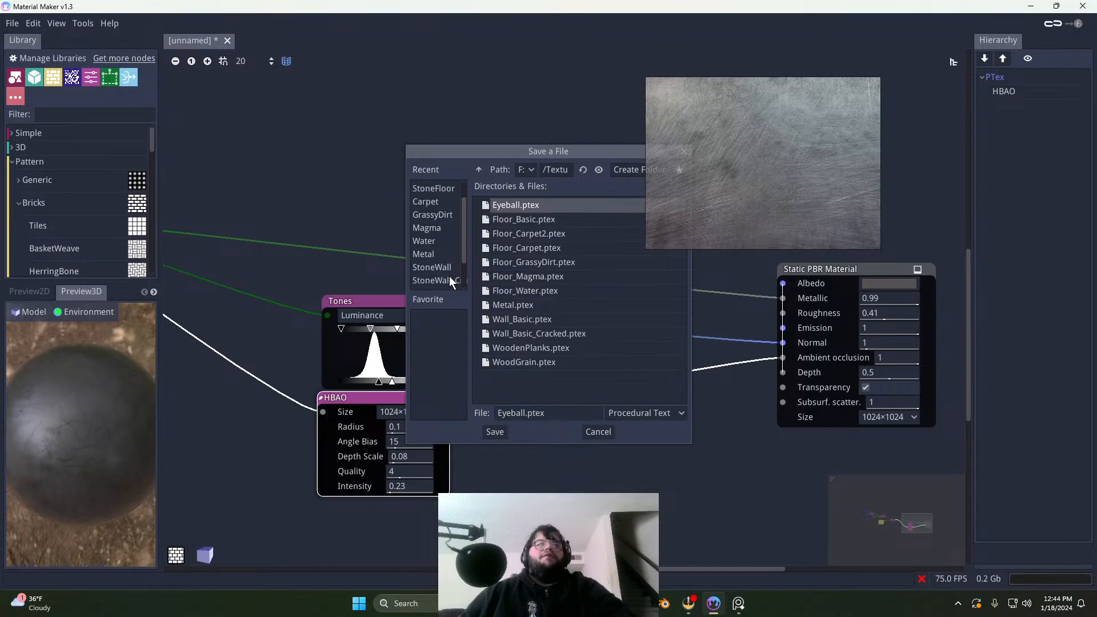
pyautogui.scroll(-4, 449, 276)
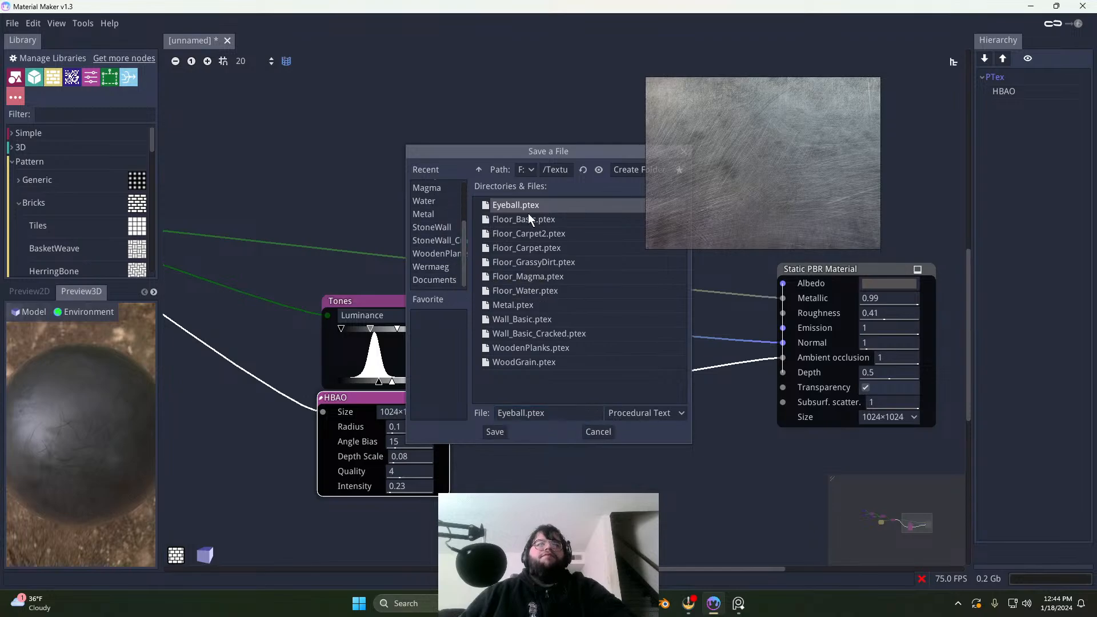
pyautogui.click(524, 170)
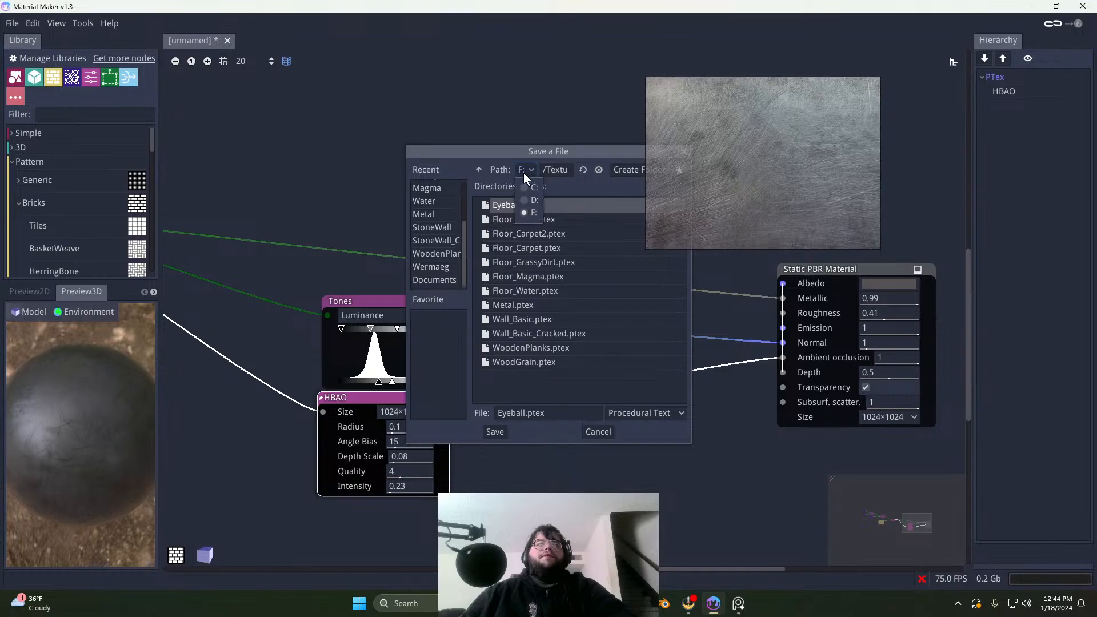
pyautogui.click(558, 170)
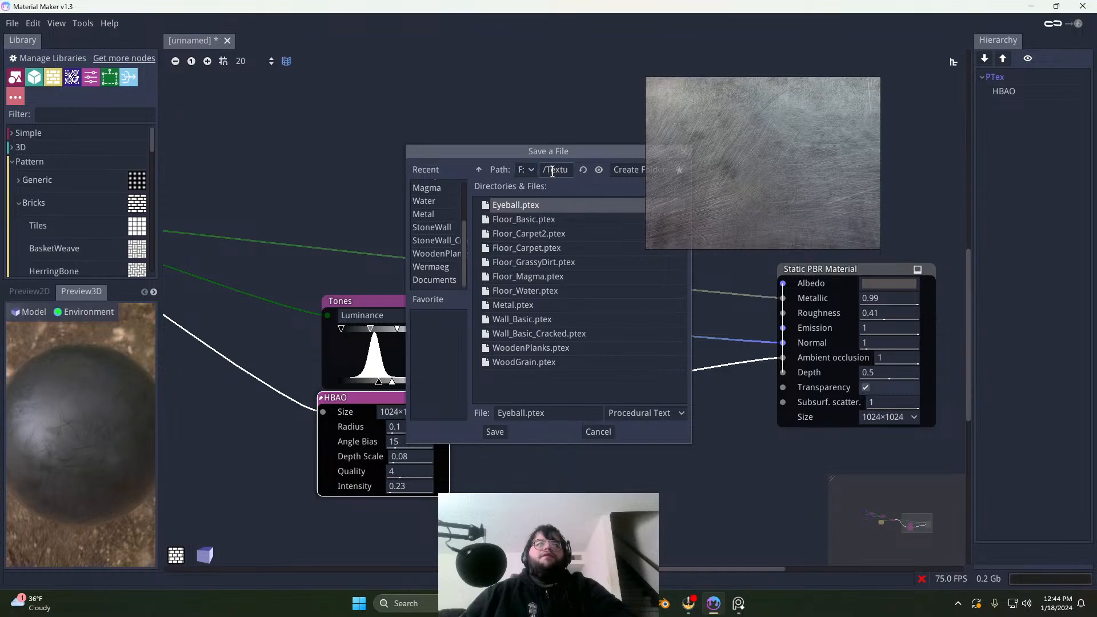
pyautogui.scroll(5, 440, 239)
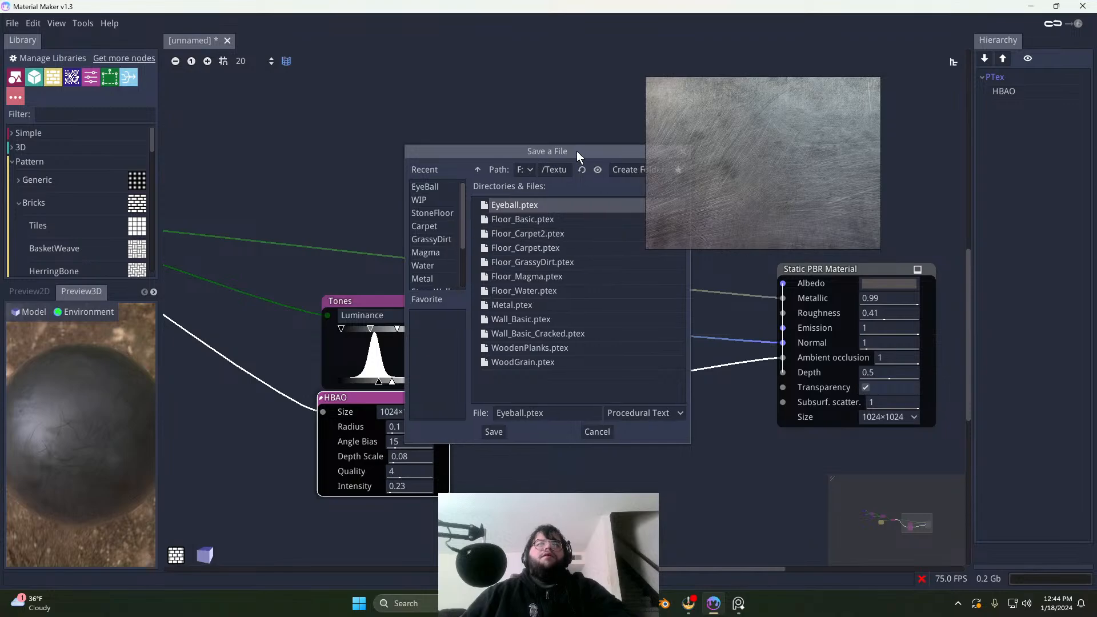
# Step: Move the save dialog clear of the reference image and browse to the RPGProject folder inside Documents on the F: drive
pyautogui.moveTo(577, 151); pyautogui.dragTo(512, 160)
pyautogui.click(414, 177)
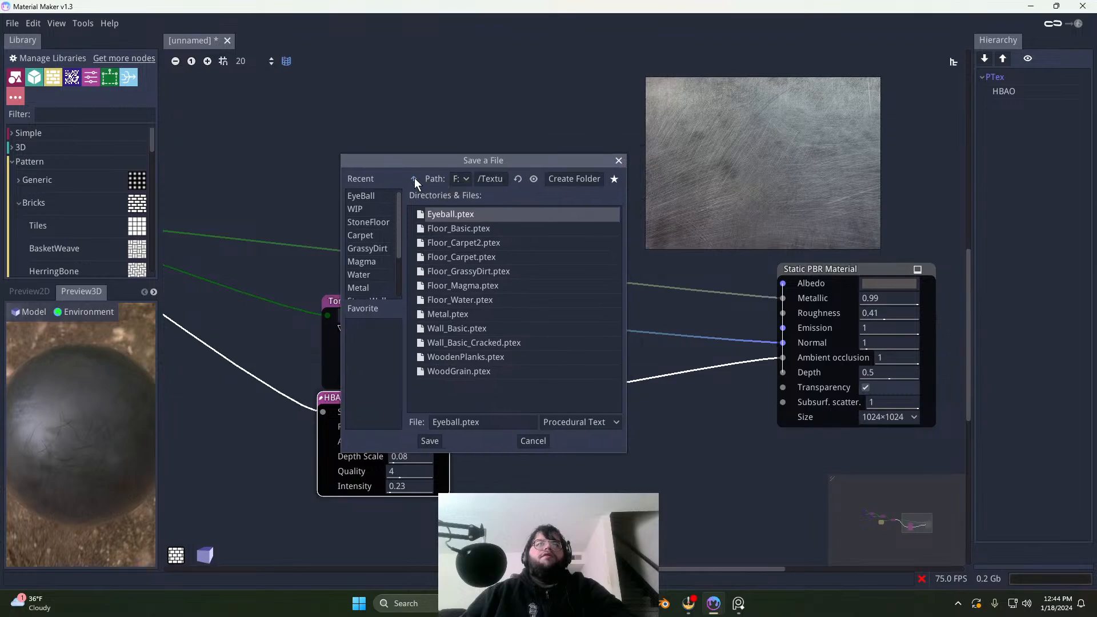
pyautogui.click(413, 178)
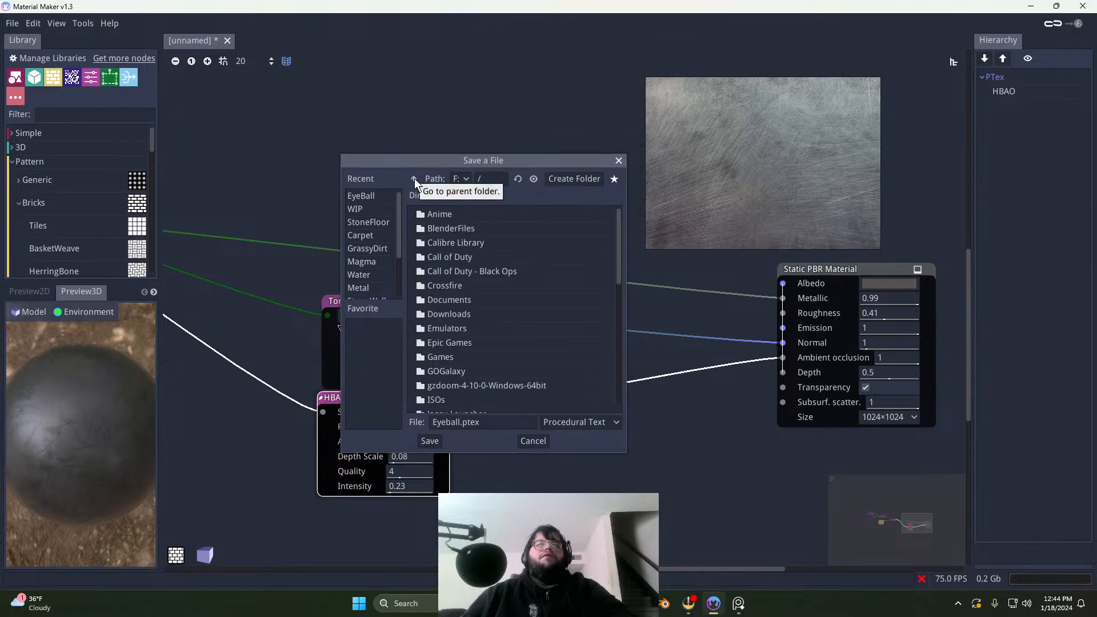
pyautogui.scroll(-5, 468, 236)
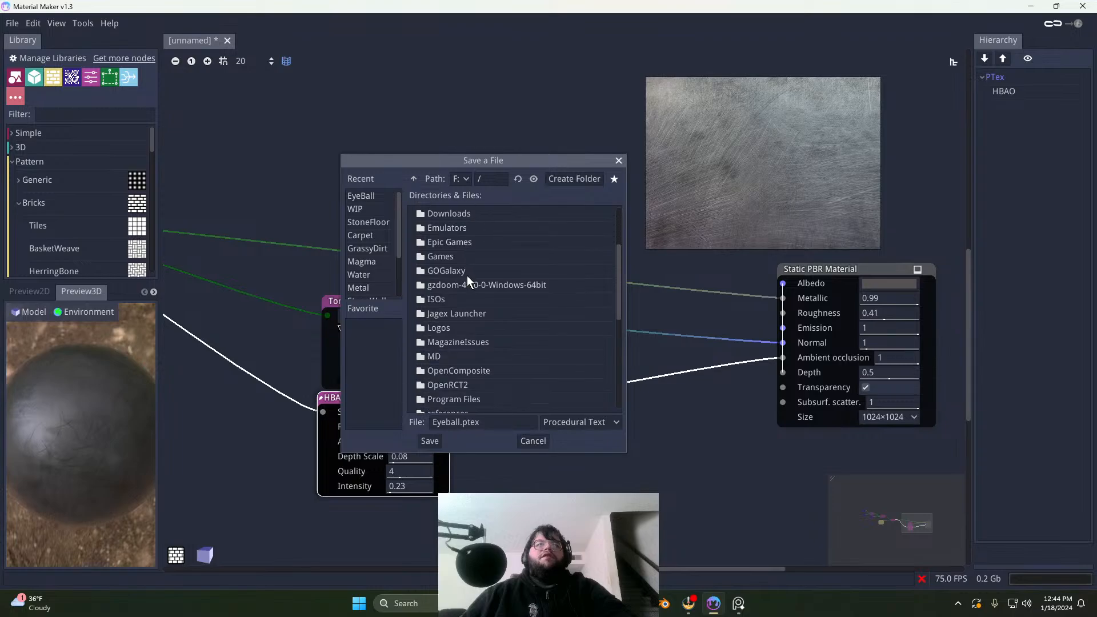
pyautogui.scroll(2, 483, 276)
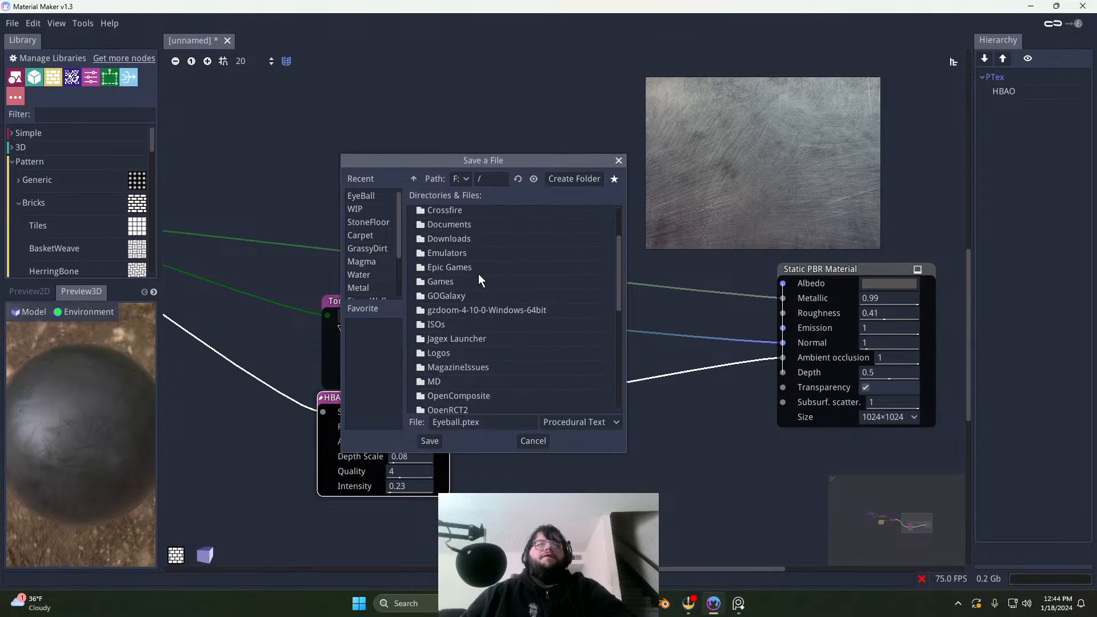
pyautogui.doubleClick(457, 224)
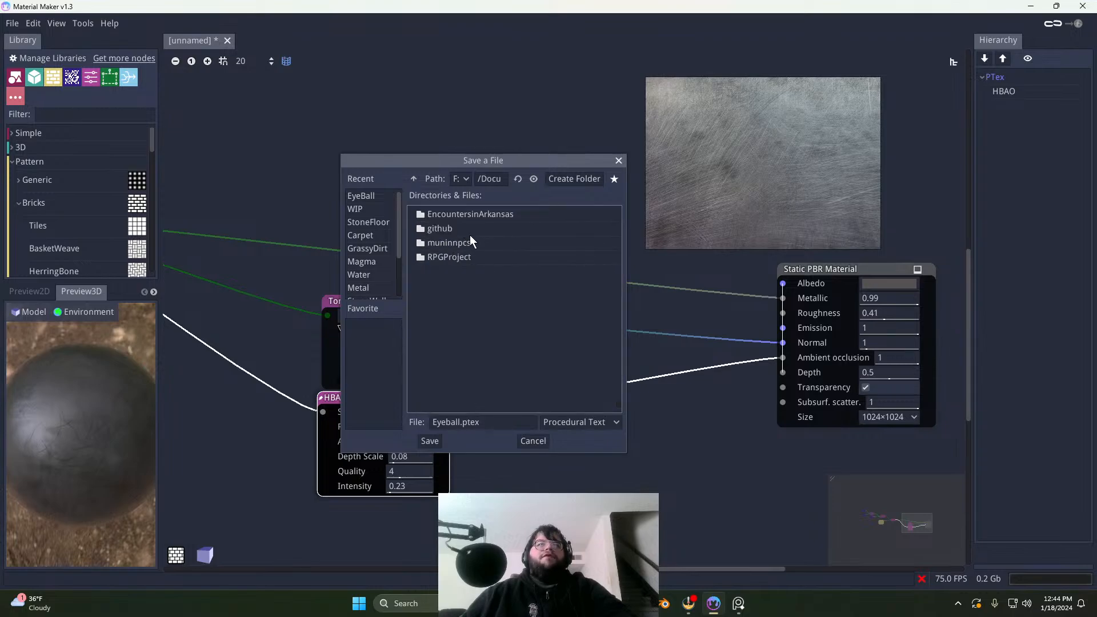
pyautogui.doubleClick(459, 258)
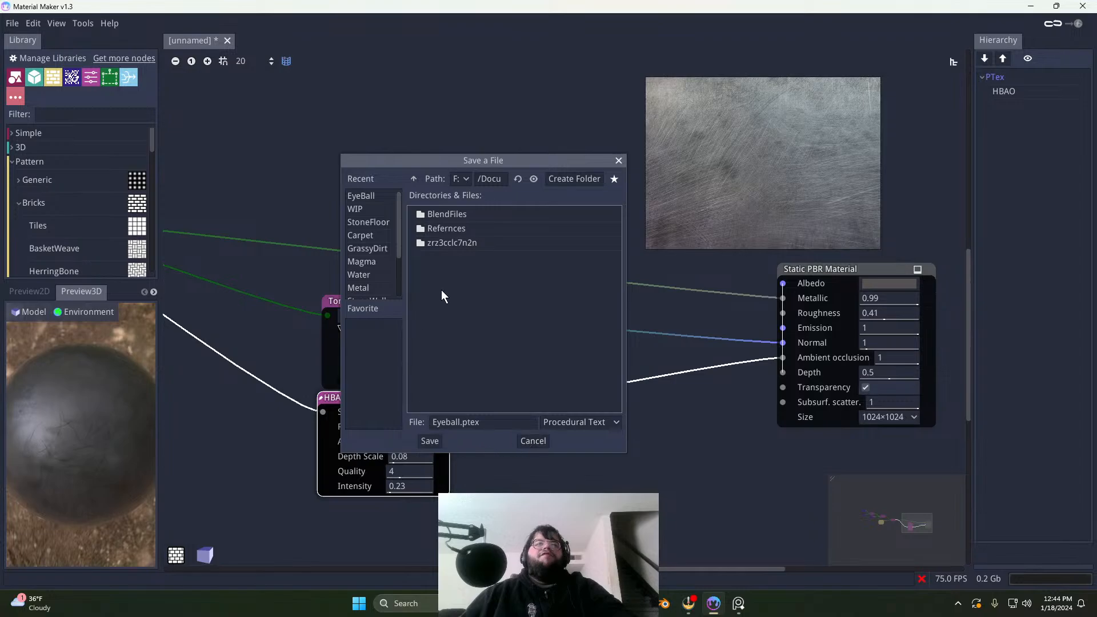
# Step: Create a new folder named MM inside the RPGProject folder
pyautogui.click(573, 179)
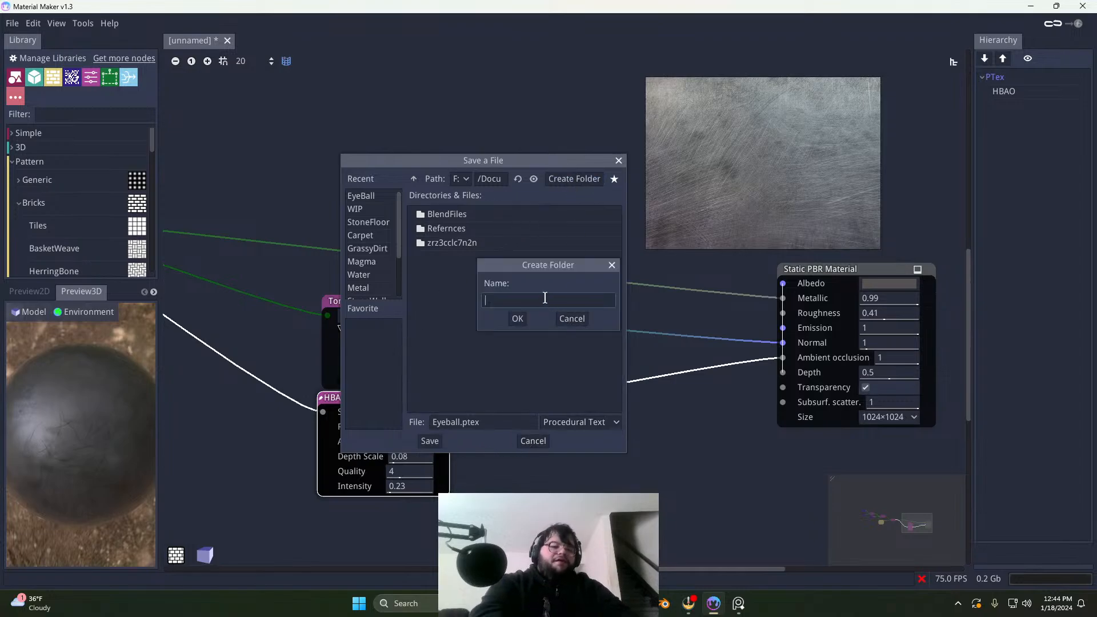
pyautogui.write('MM')
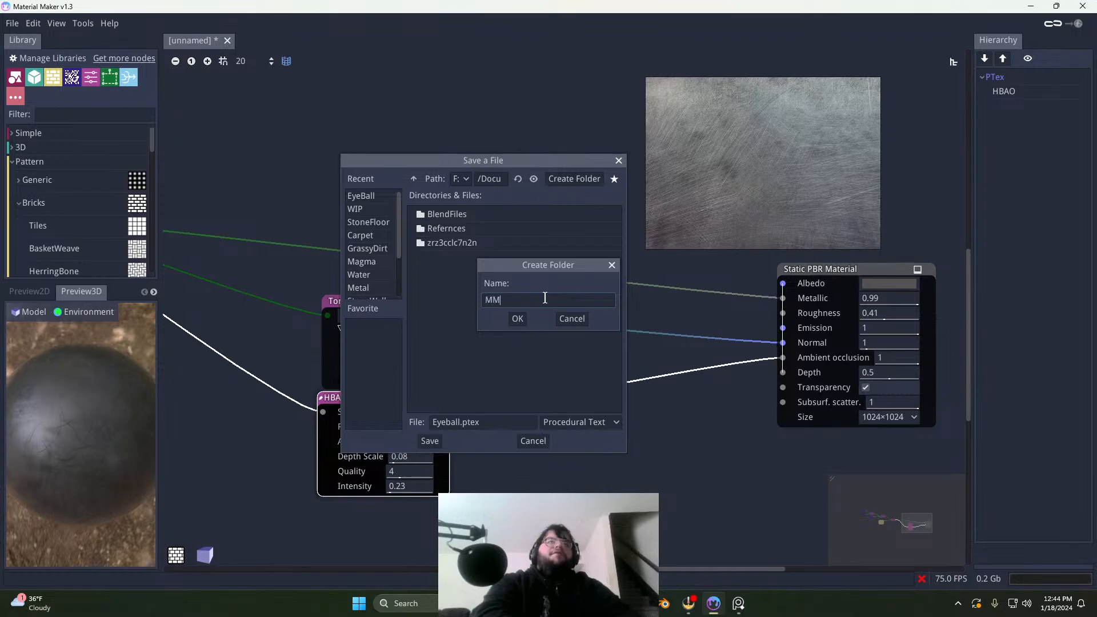
pyautogui.click(516, 318)
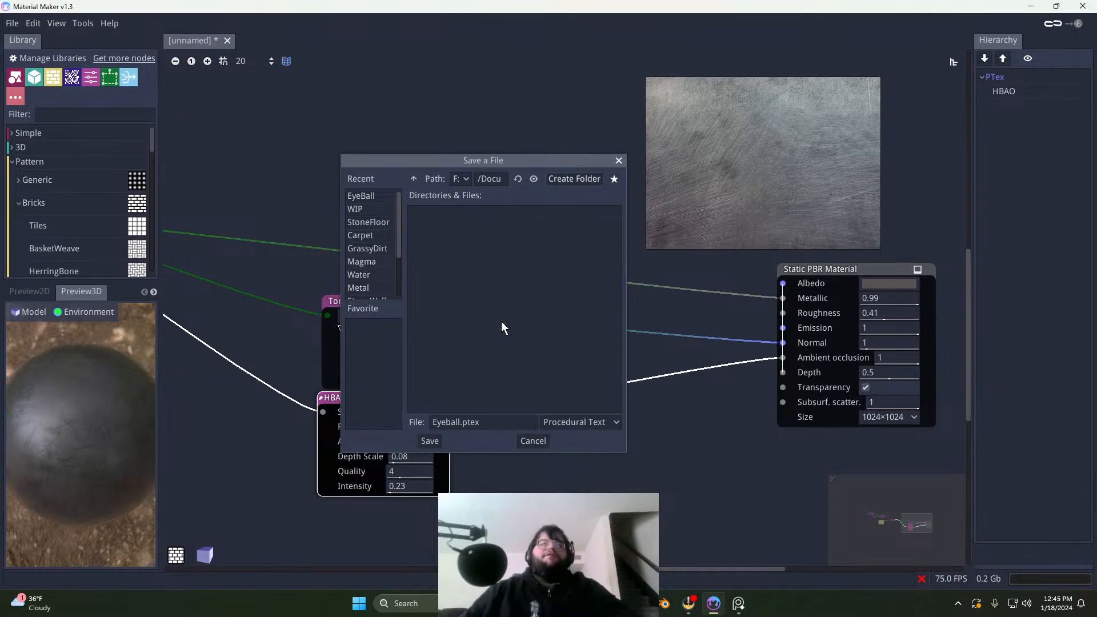
# Step: Create a new folder named ProjectFiles inside the MM folder
pyautogui.click(564, 181)
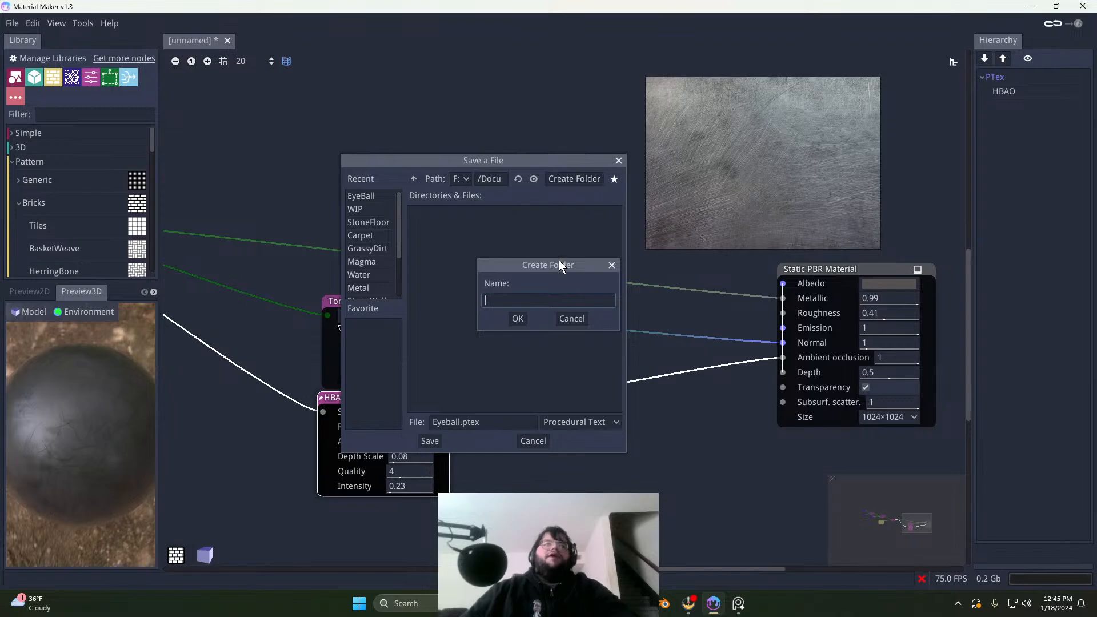
pyautogui.write('Proje')
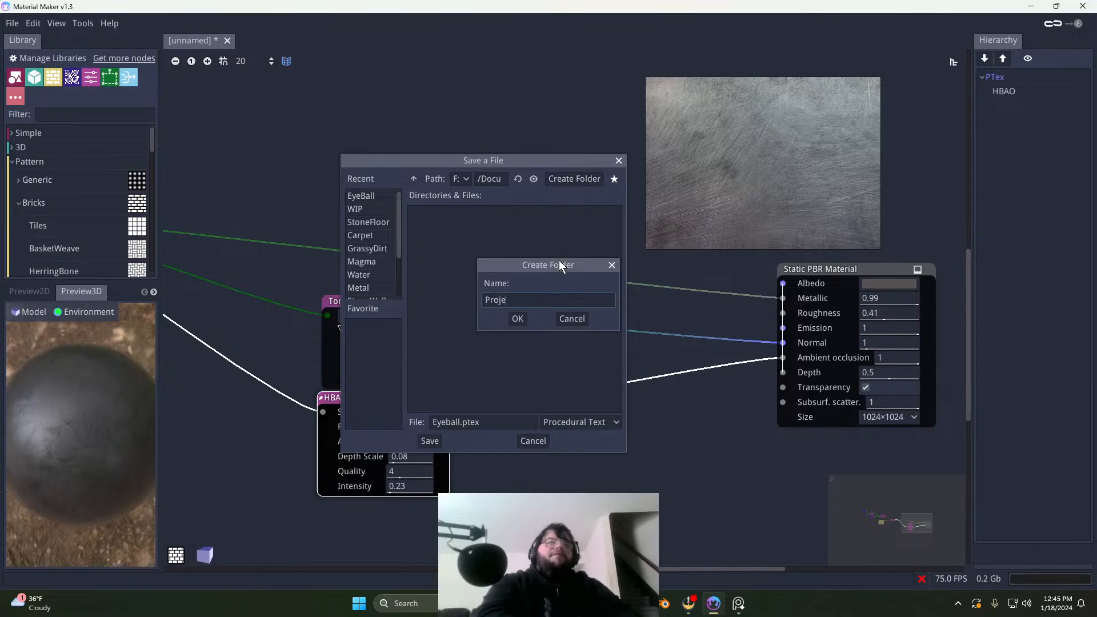
pyautogui.write('ctFiles')
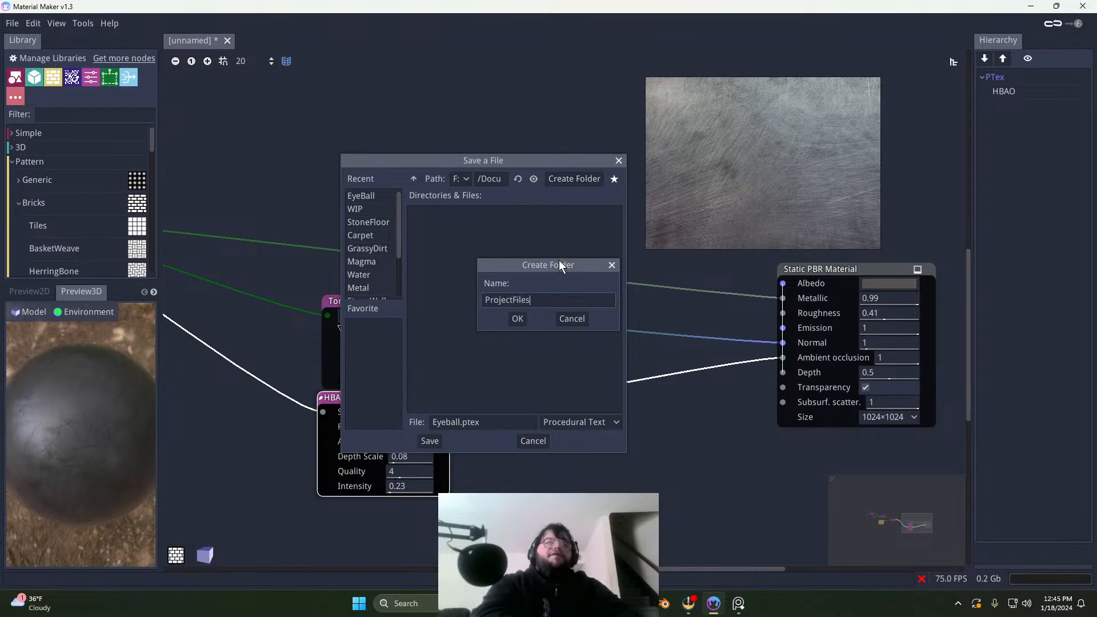
pyautogui.click(517, 318)
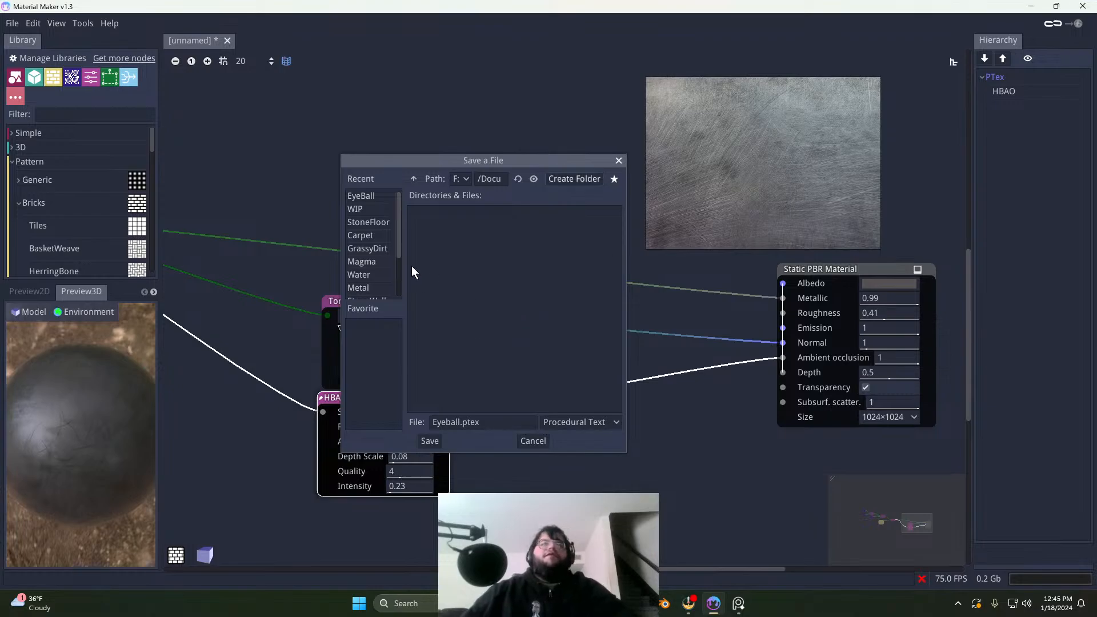
# Step: Save the material as Iron.ptex in the ProjectFiles folder
pyautogui.click(458, 424)
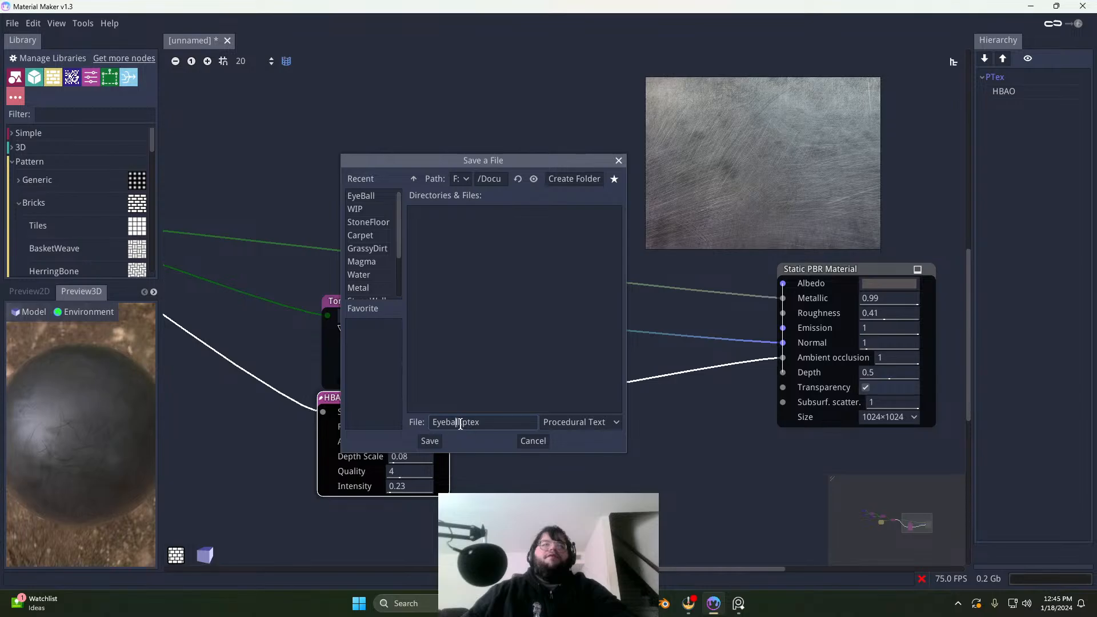
pyautogui.doubleClick(460, 423)
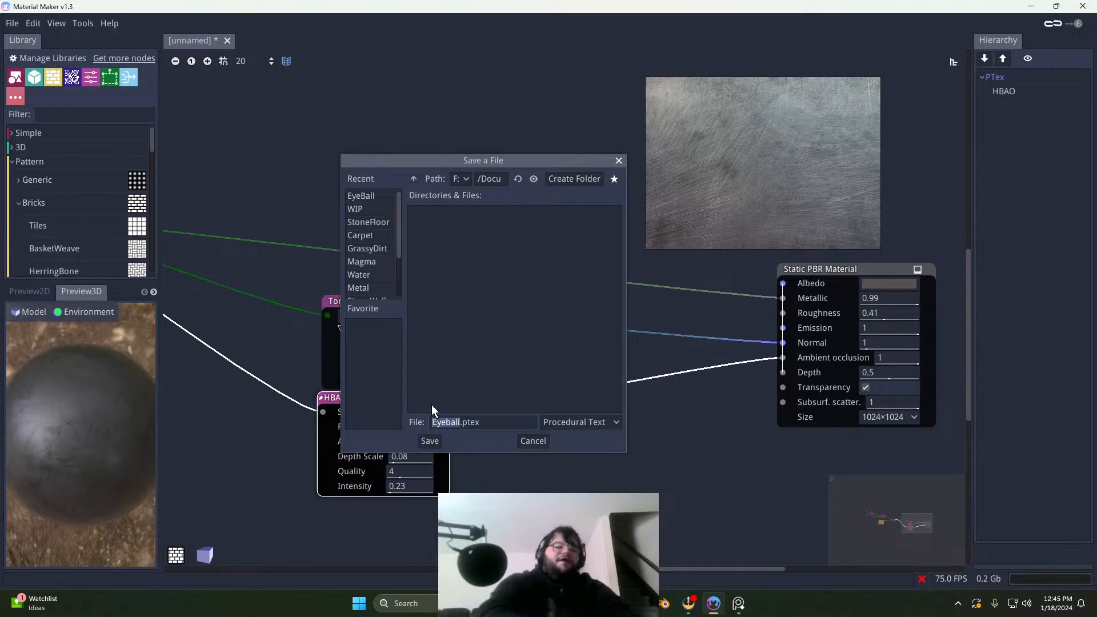
pyautogui.write('Iron')
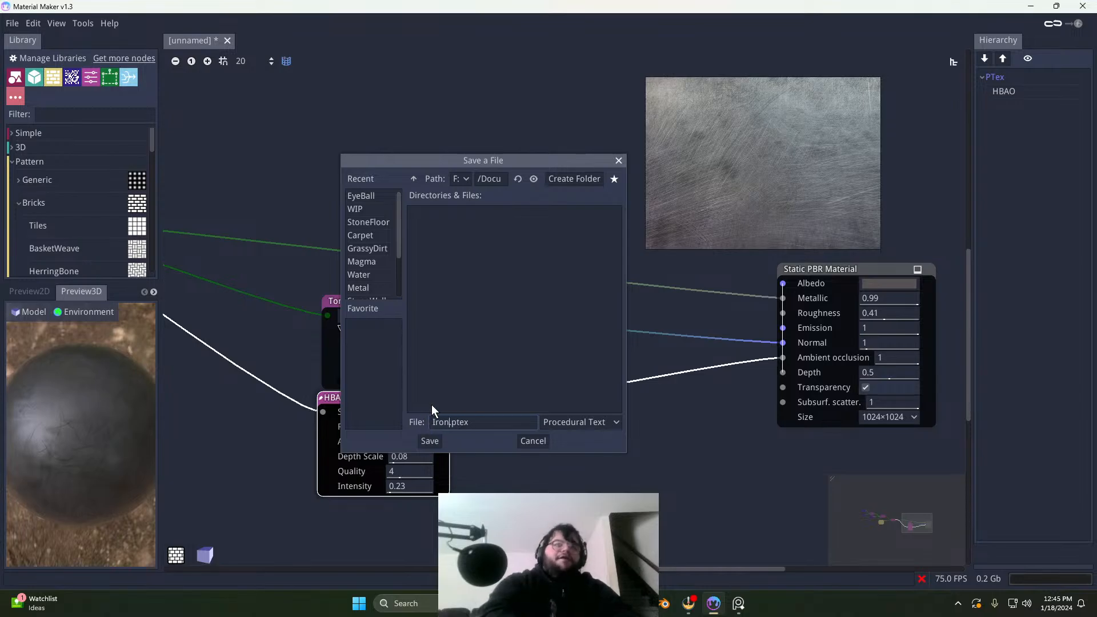
pyautogui.click(429, 441)
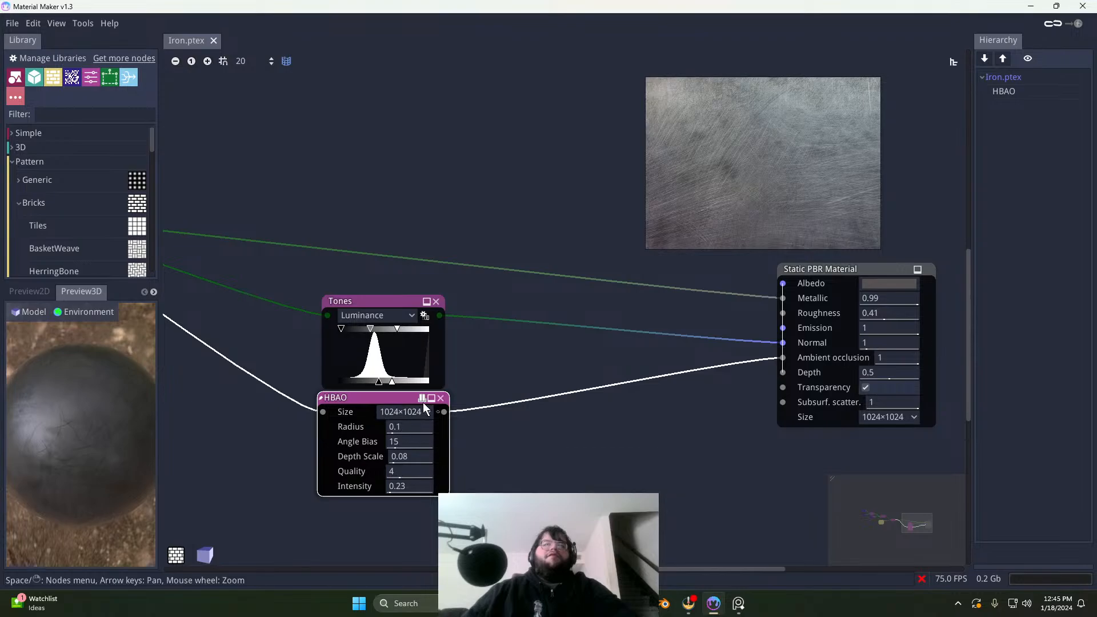
# Step: Start exporting the material for Blender and move the save dialog clear of the reference image
pyautogui.click(12, 24)
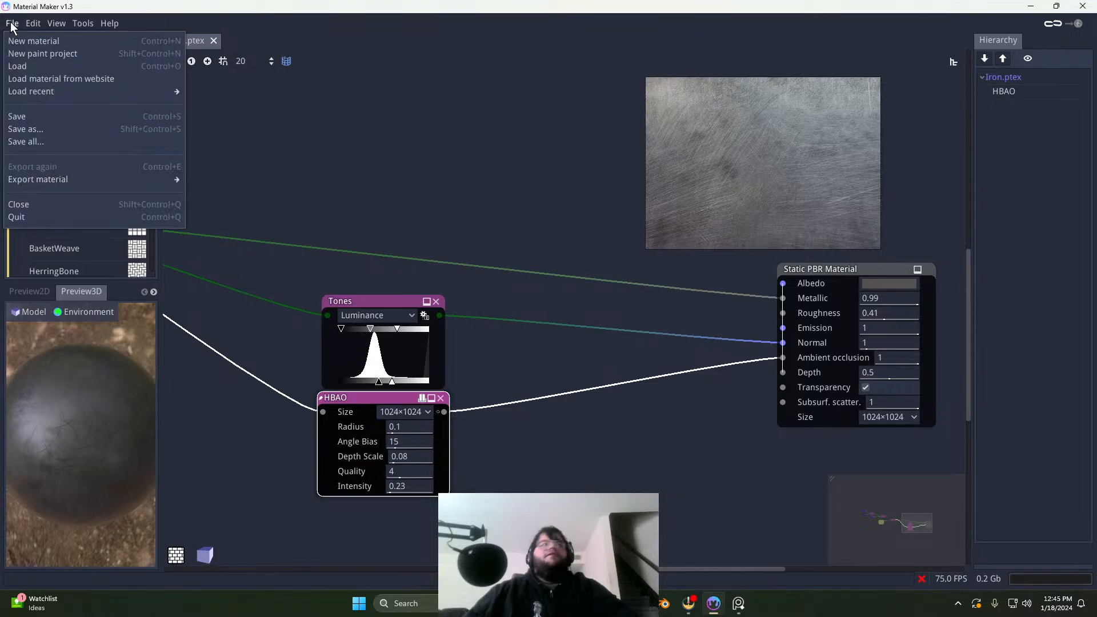
pyautogui.moveTo(63, 183)
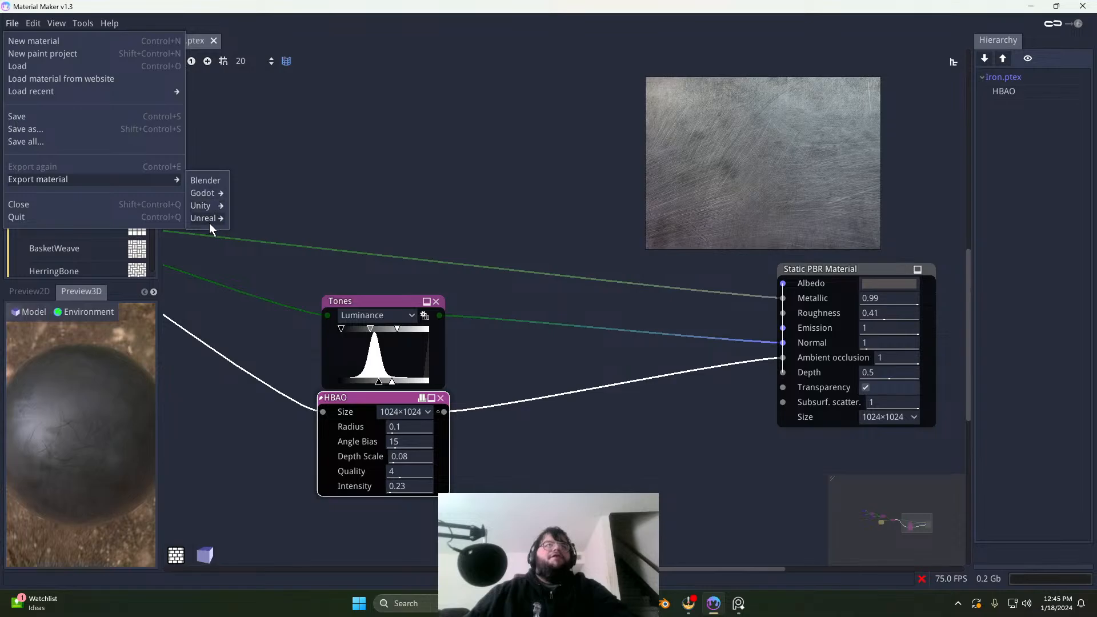
pyautogui.click(206, 182)
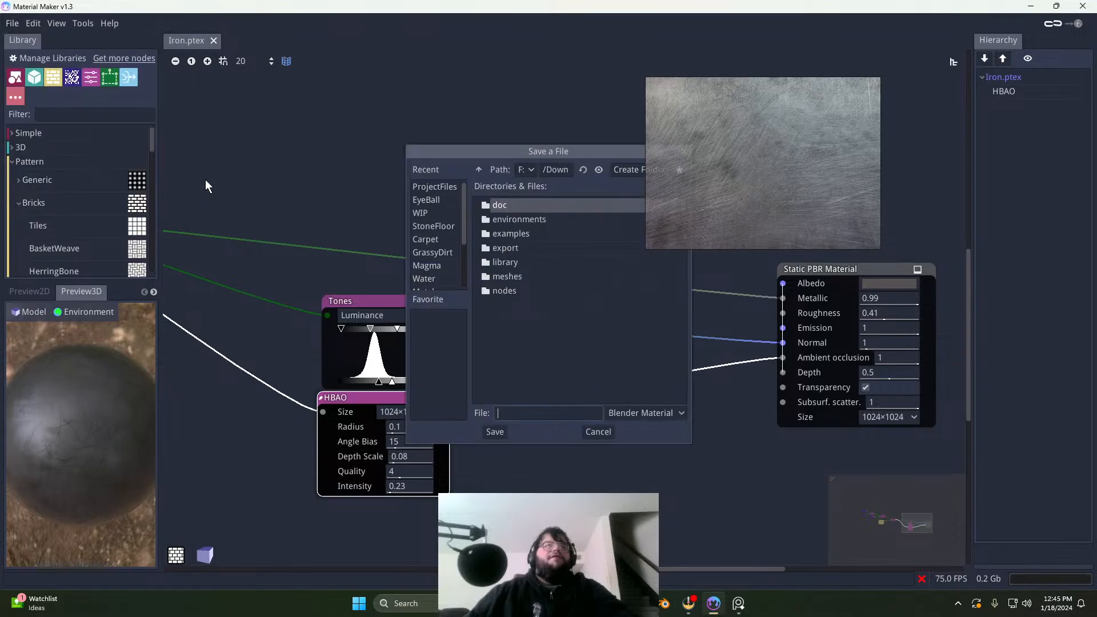
pyautogui.moveTo(488, 152); pyautogui.dragTo(322, 160)
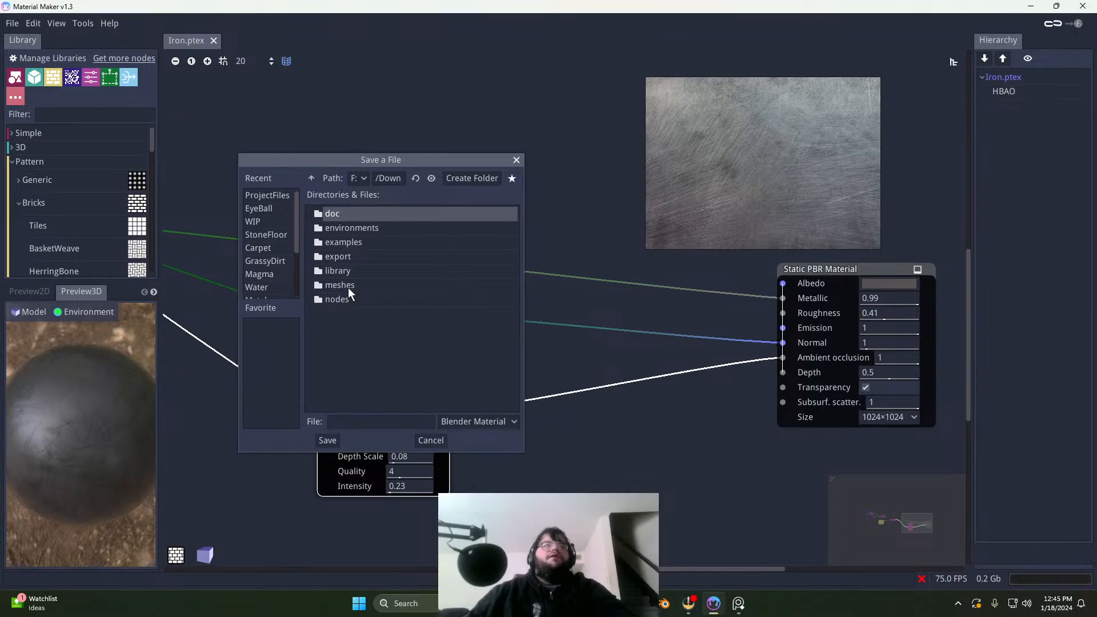
# Step: Browse to the MM folder inside RPGProject, under Documents on the F: drive, as the export location
pyautogui.scroll(-3, 270, 249)
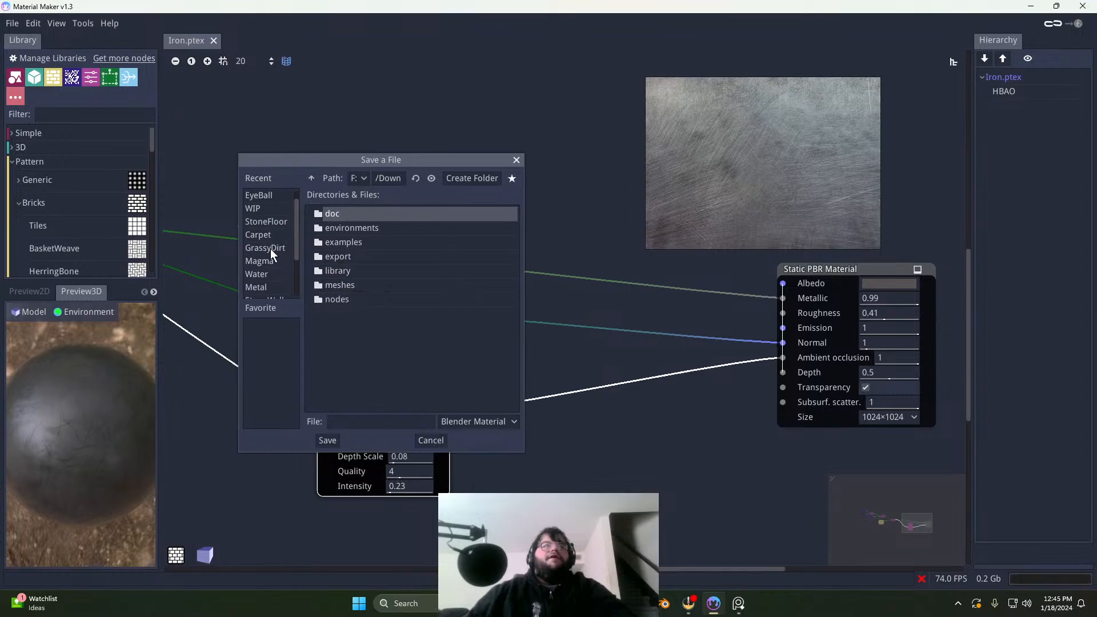
pyautogui.scroll(3, 270, 238)
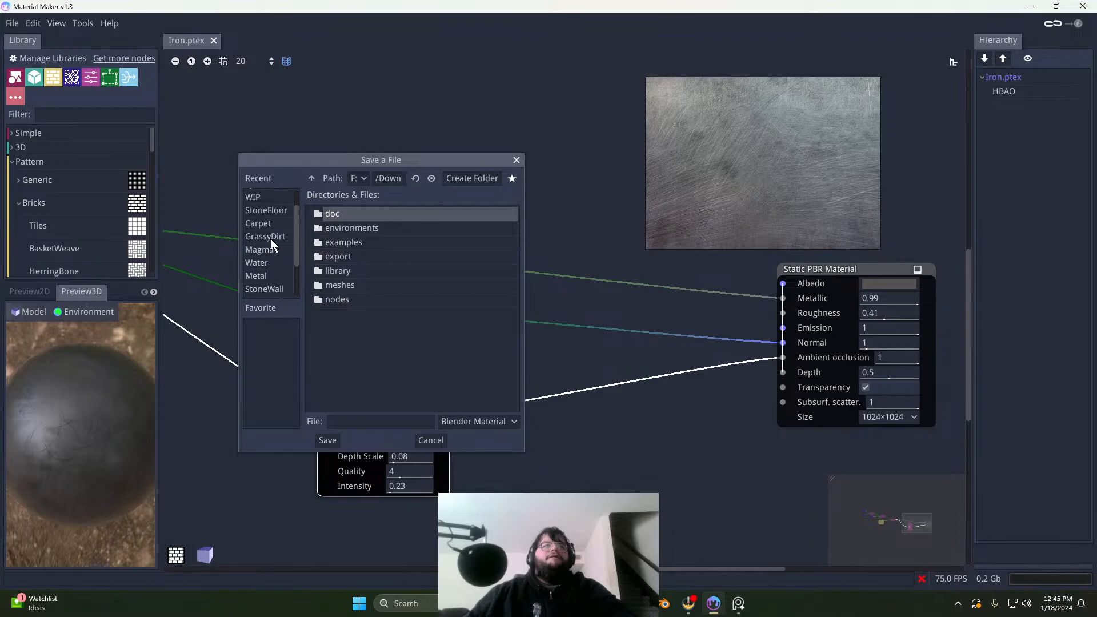
pyautogui.scroll(-3, 276, 245)
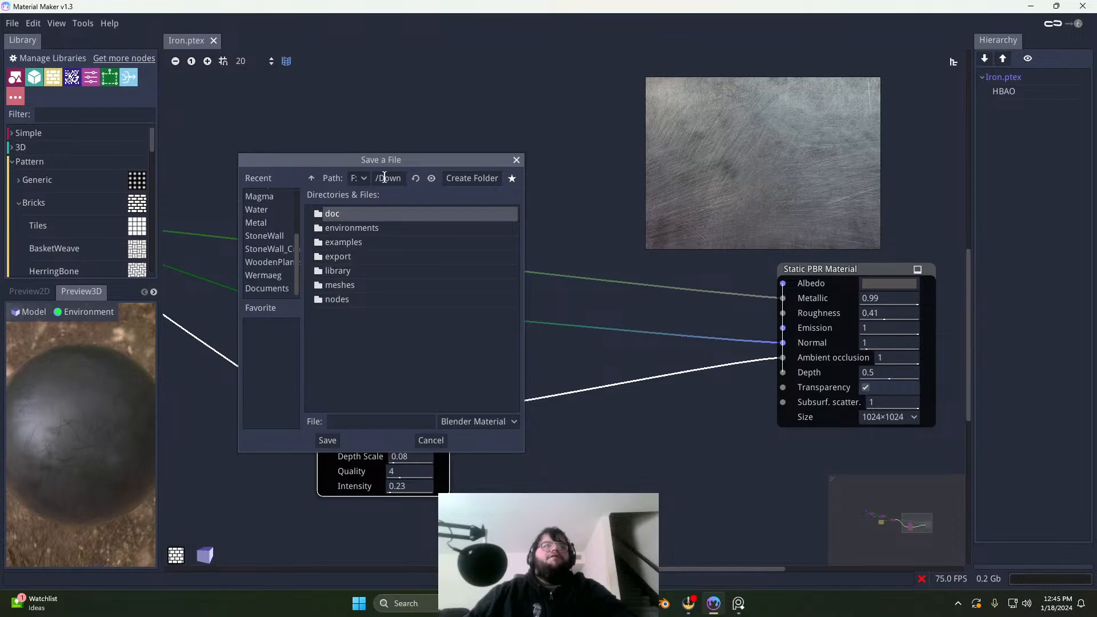
pyautogui.click(311, 179)
pyautogui.click(311, 178)
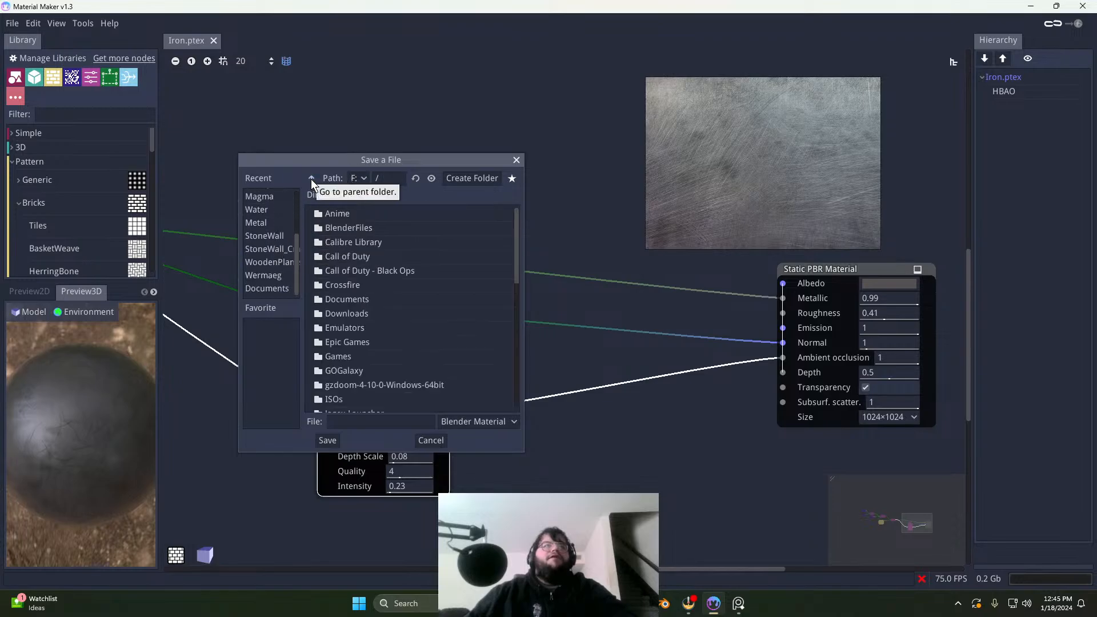
pyautogui.doubleClick(348, 299)
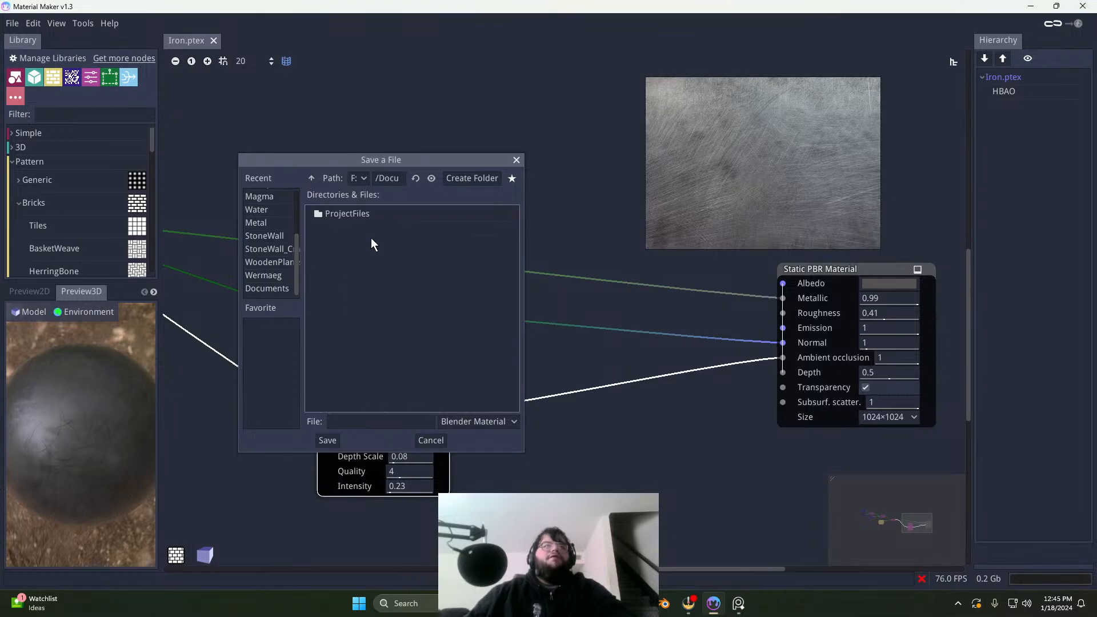
# Step: Create a Materials folder inside the MM folder and export the Blender material there as M_Iron
pyautogui.click(449, 180)
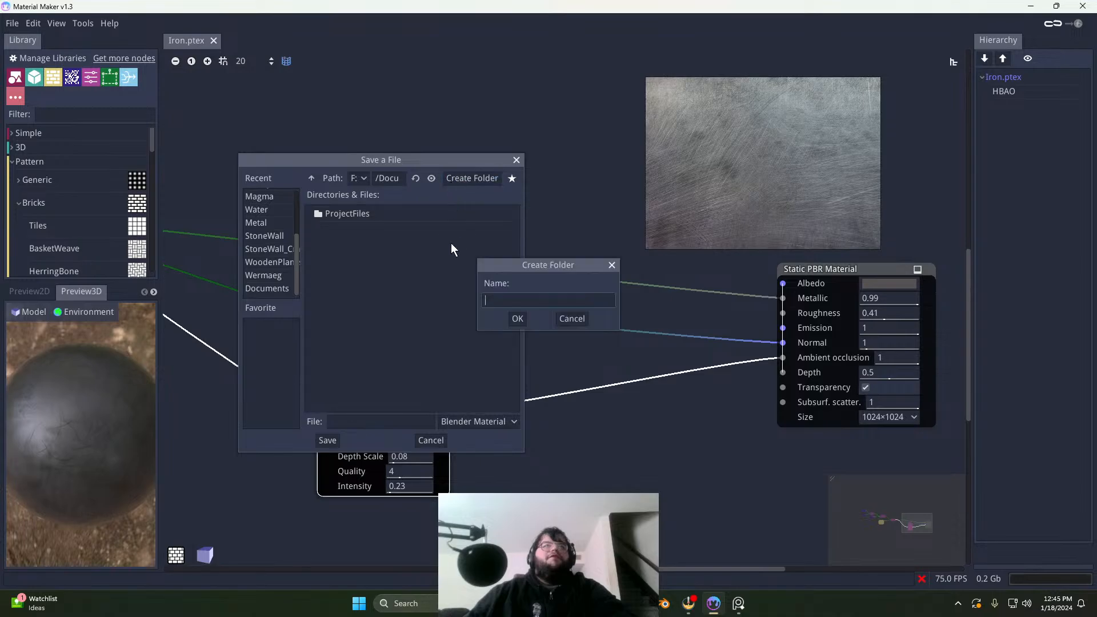
pyautogui.write('Materials')
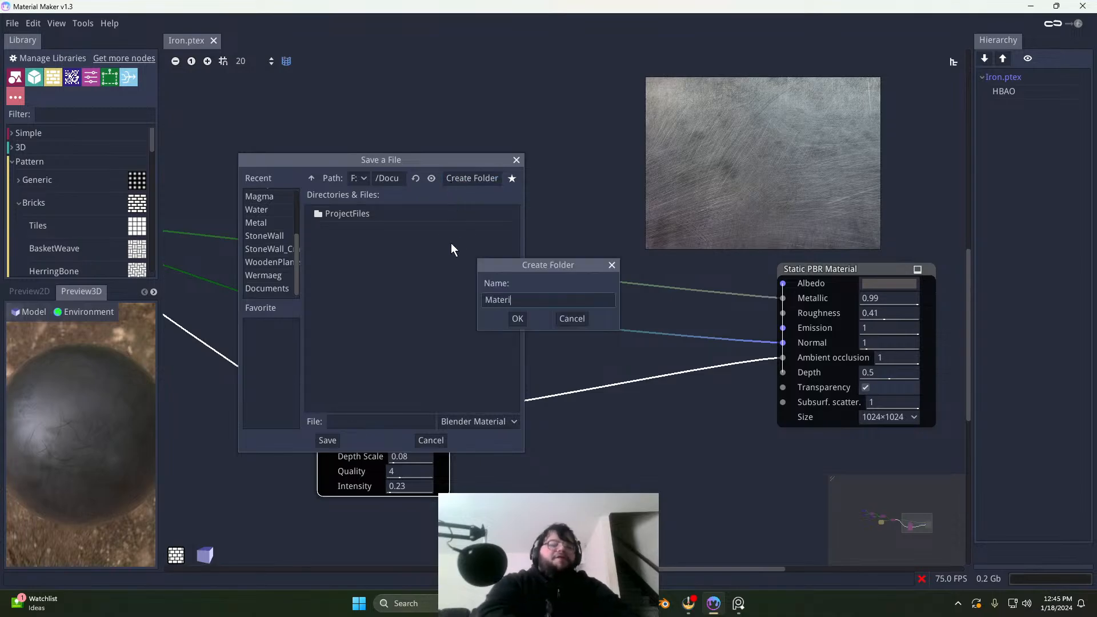
pyautogui.click(517, 318)
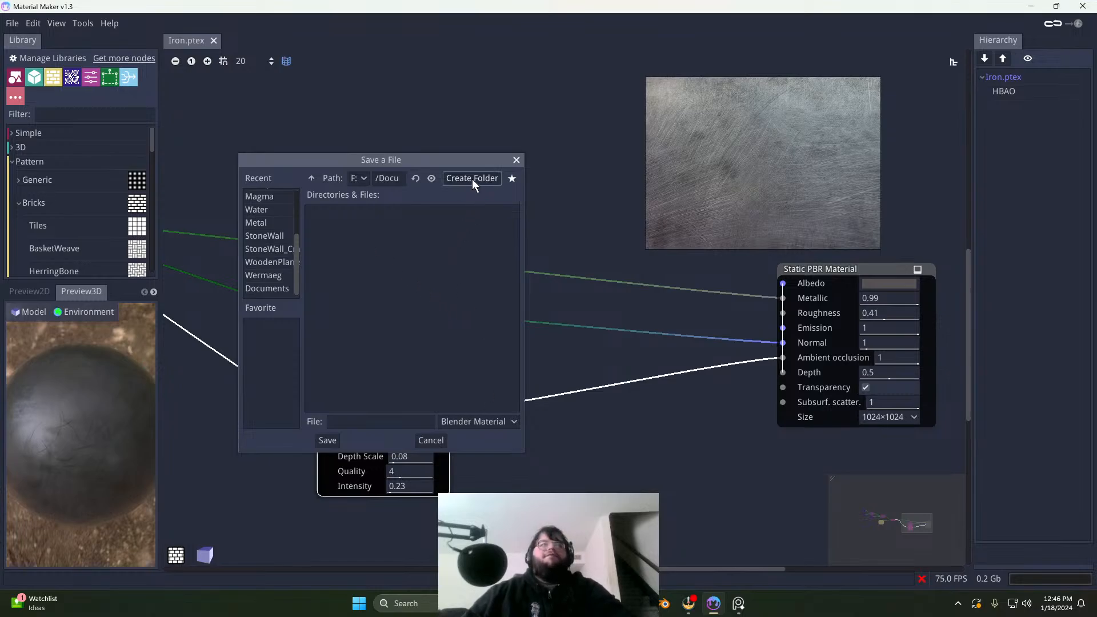
pyautogui.click(366, 423)
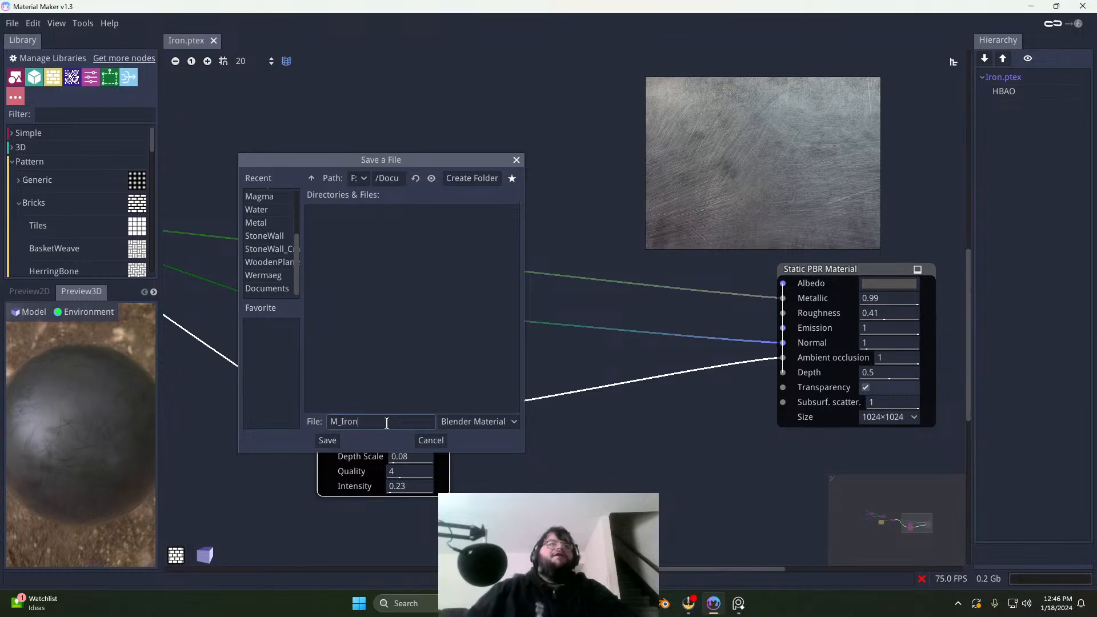
pyautogui.click(327, 440)
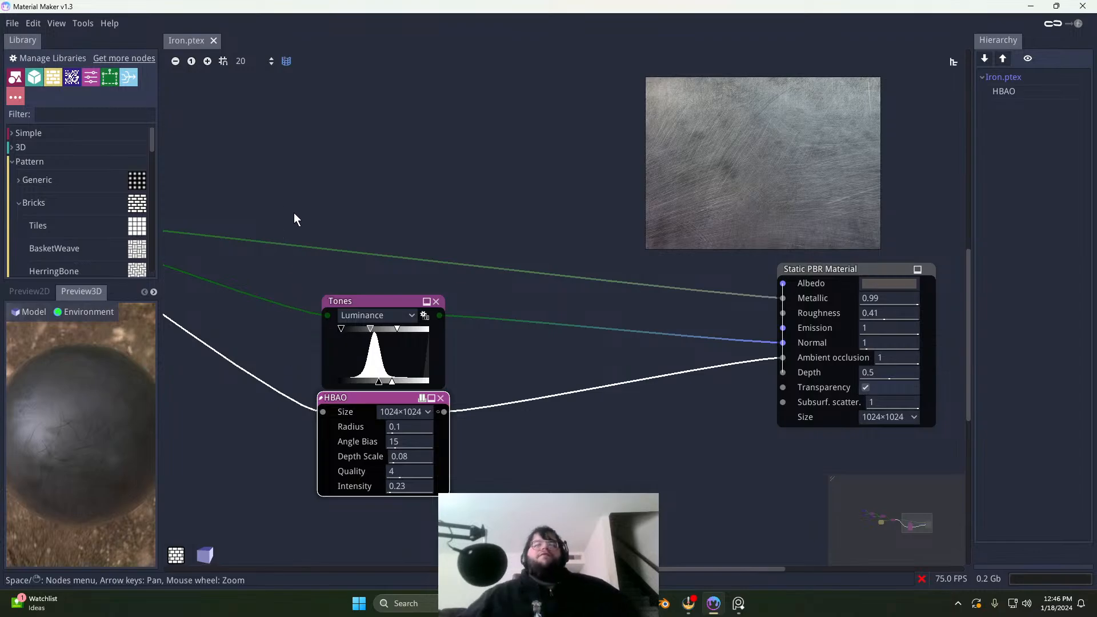
# Step: Look over the whole node graph, from the noise and scratch inputs to the Static PBR Material, selecting its nodes
pyautogui.scroll(-5, 294, 220)
pyautogui.moveTo(293, 219); pyautogui.dragTo(502, 301, button='middle')
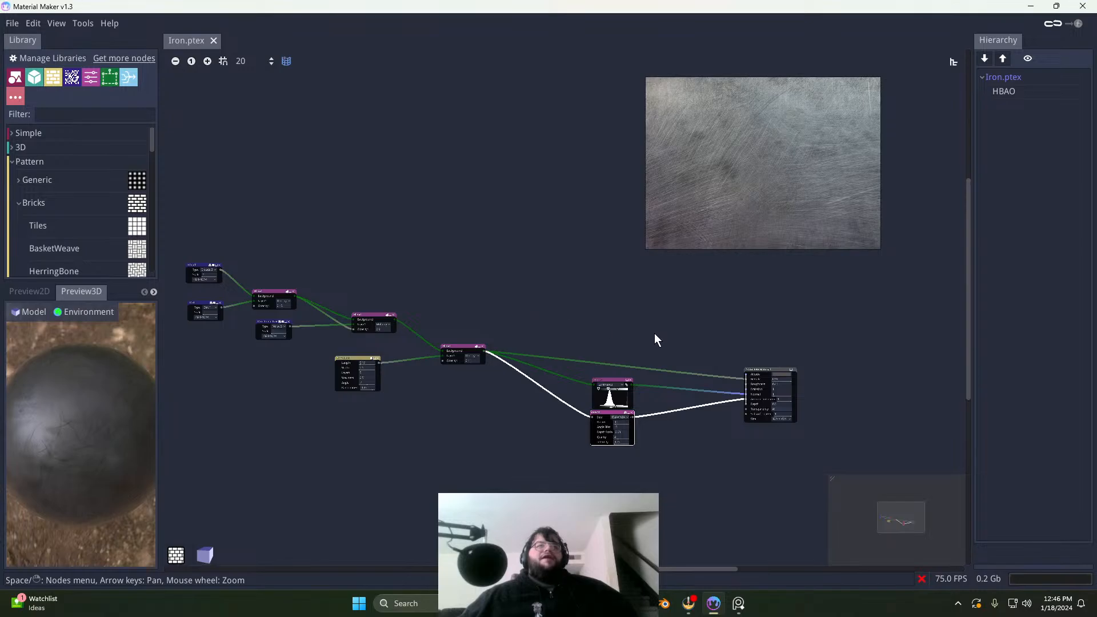
pyautogui.moveTo(594, 306); pyautogui.dragTo(632, 291, button='middle')
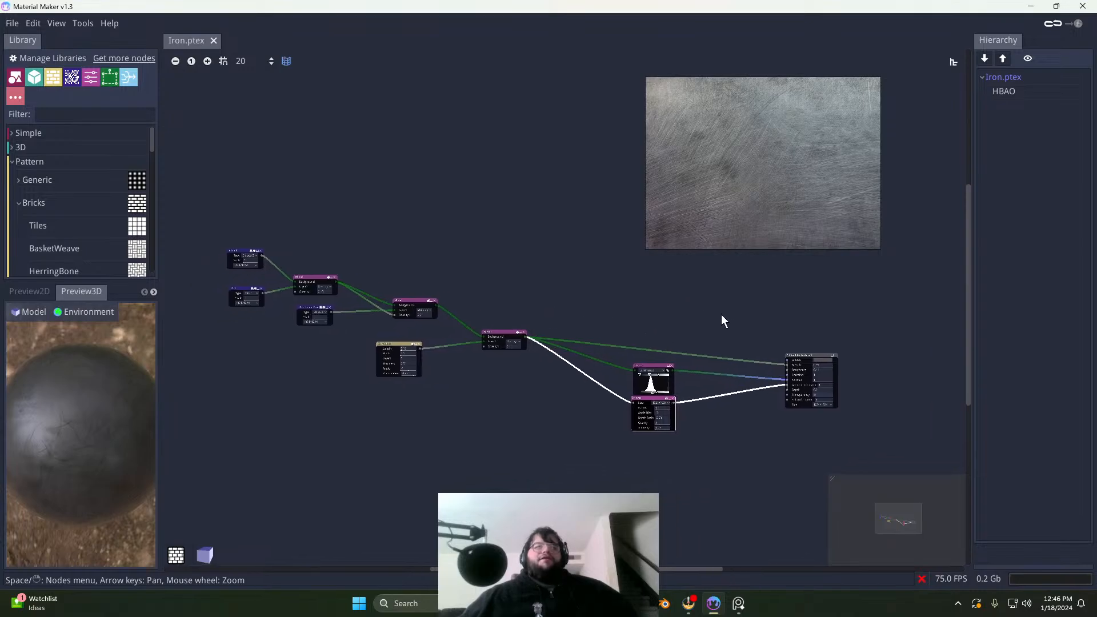
pyautogui.scroll(3, 722, 323)
pyautogui.scroll(4, 716, 325)
pyautogui.scroll(-4, 702, 321)
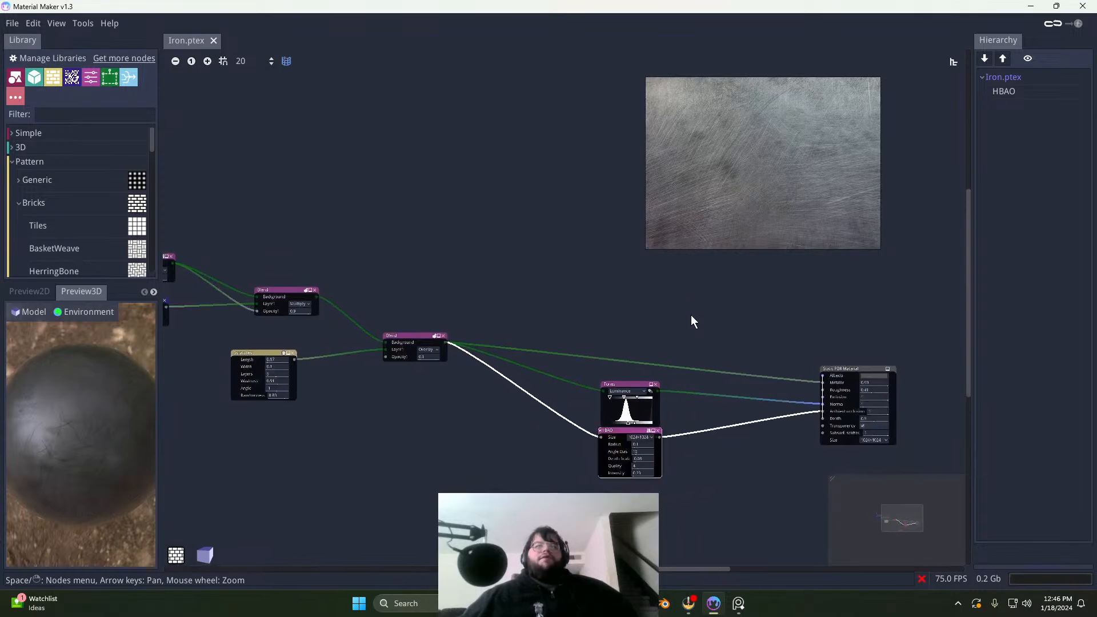
pyautogui.scroll(-4, 691, 316)
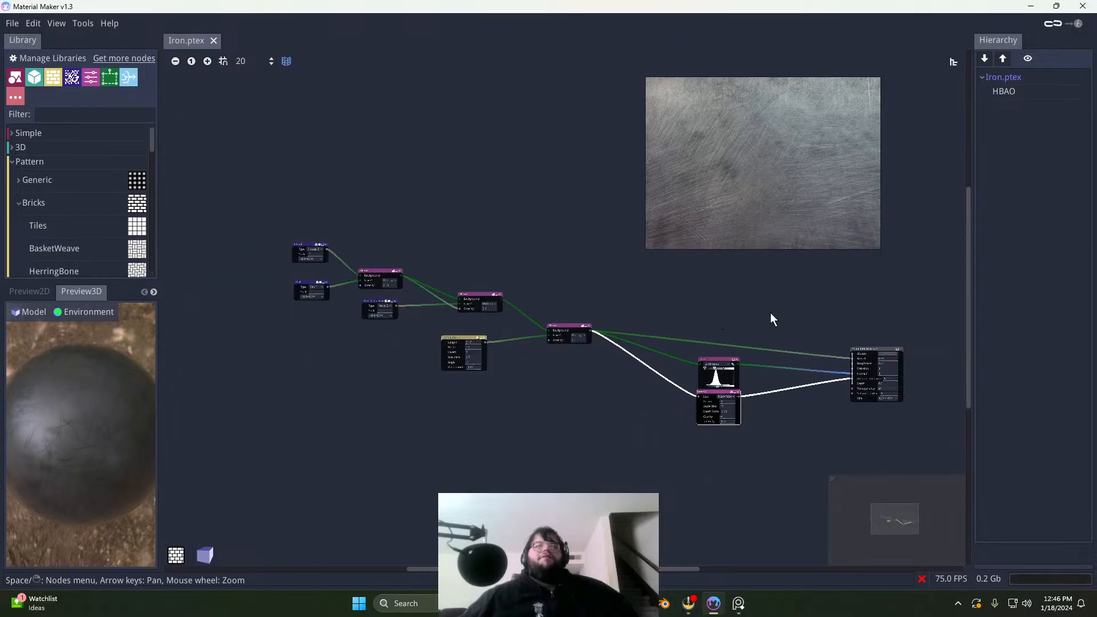
pyautogui.moveTo(770, 313); pyautogui.dragTo(363, 447)
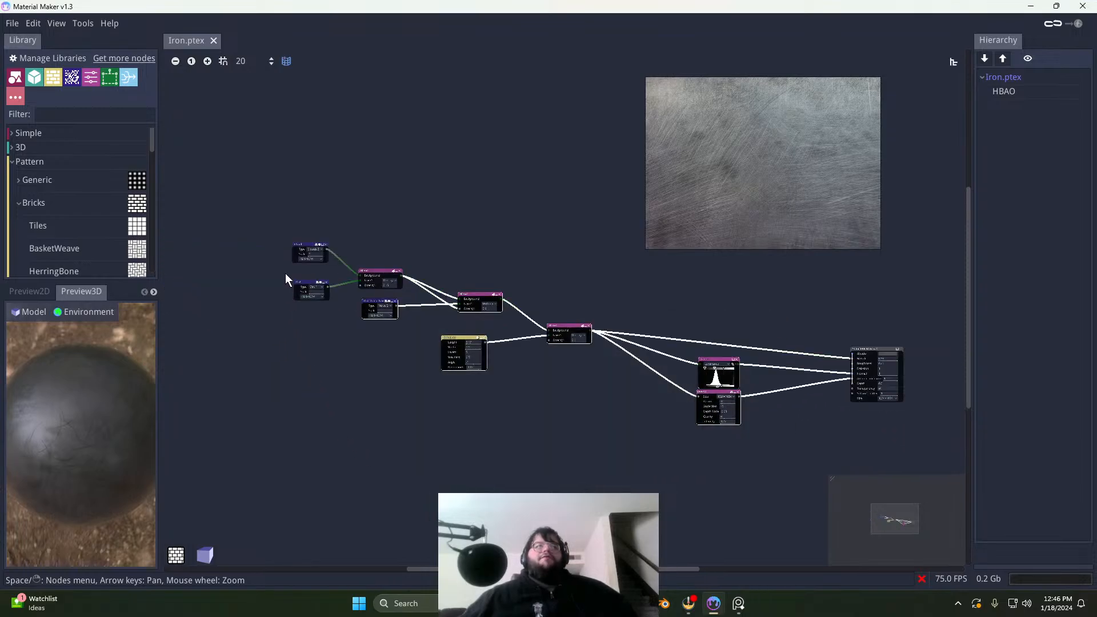
pyautogui.moveTo(291, 233); pyautogui.dragTo(768, 491)
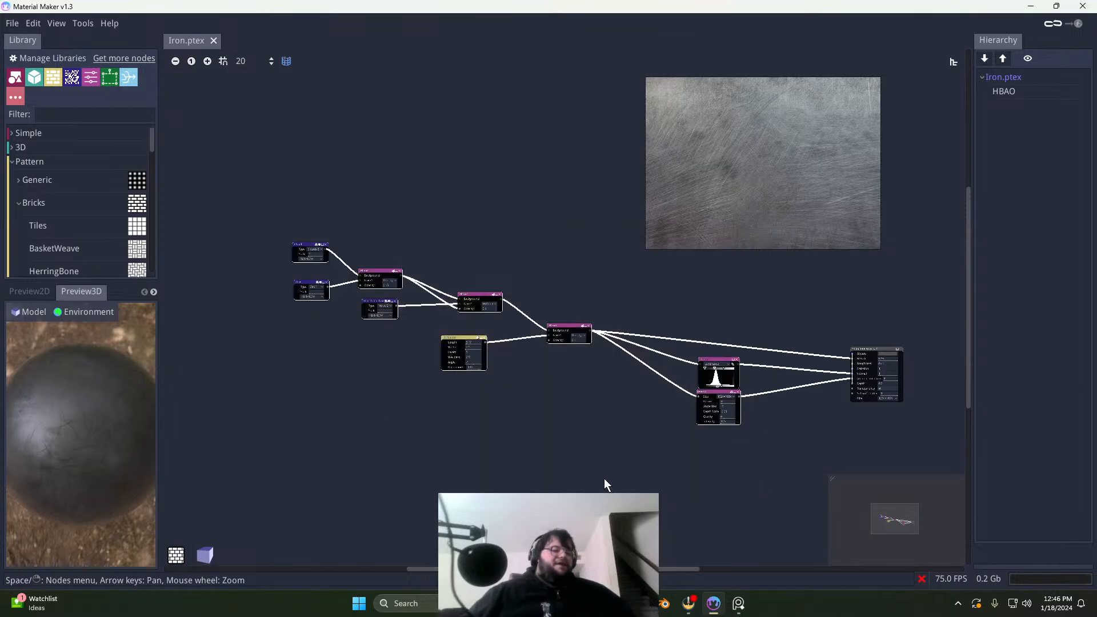
# Step: Quit Material Maker and close the PureRef reference image without saving the scene
pyautogui.click(1083, 7)
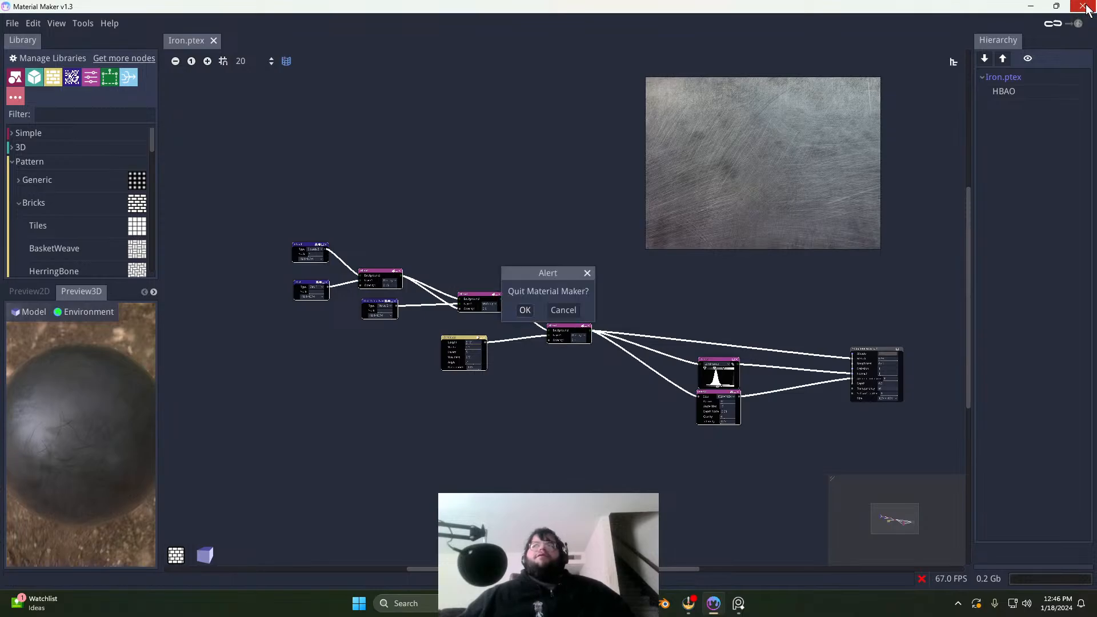
pyautogui.click(524, 309)
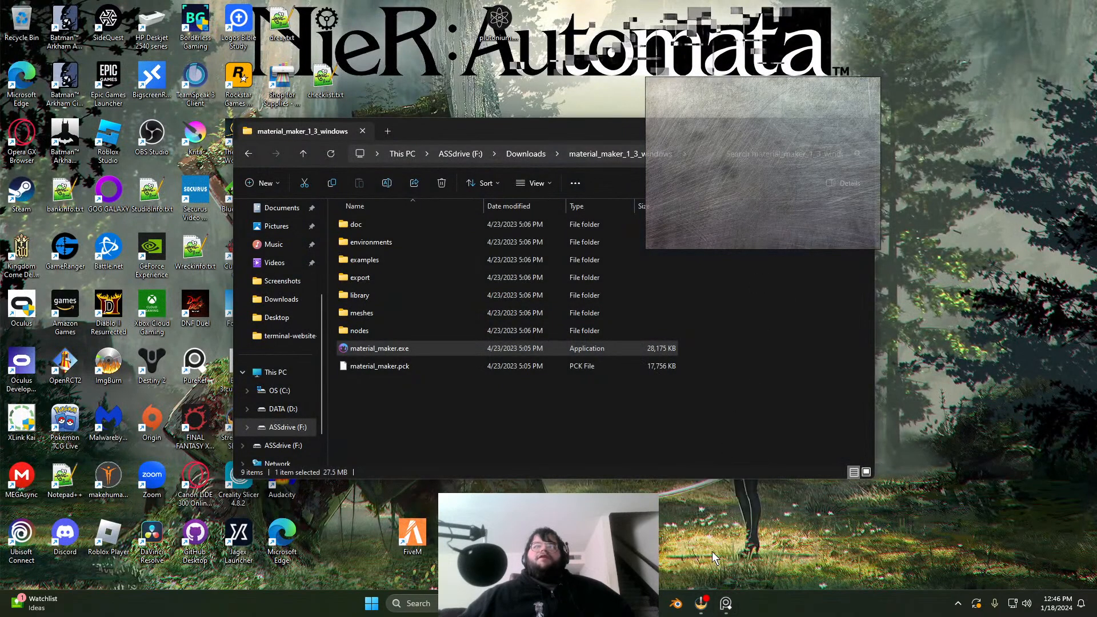
pyautogui.moveTo(724, 601)
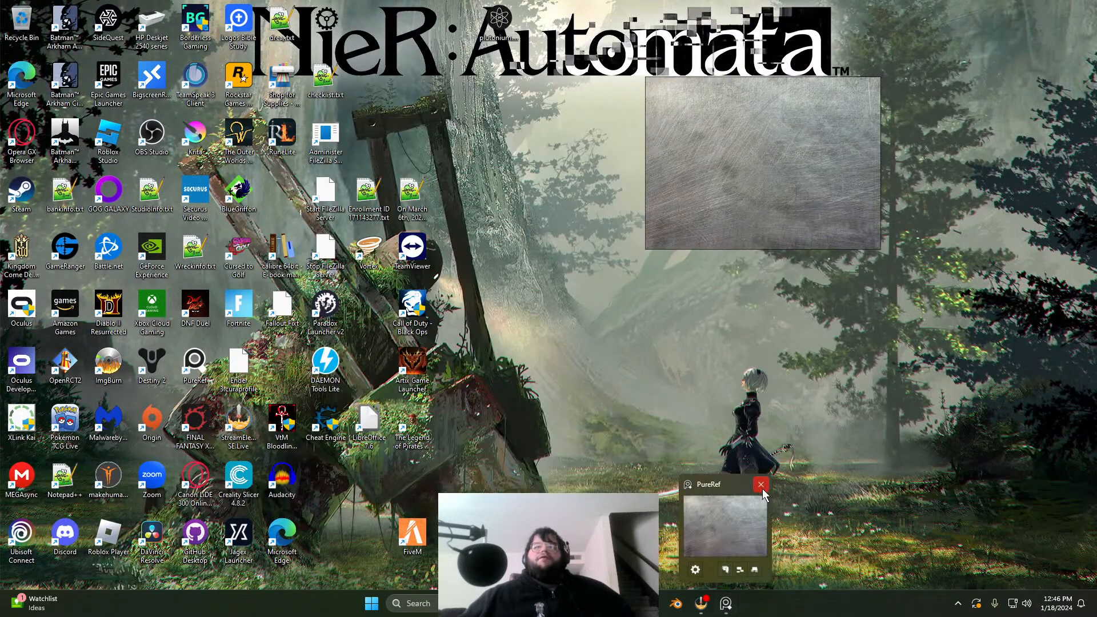
pyautogui.click(760, 486)
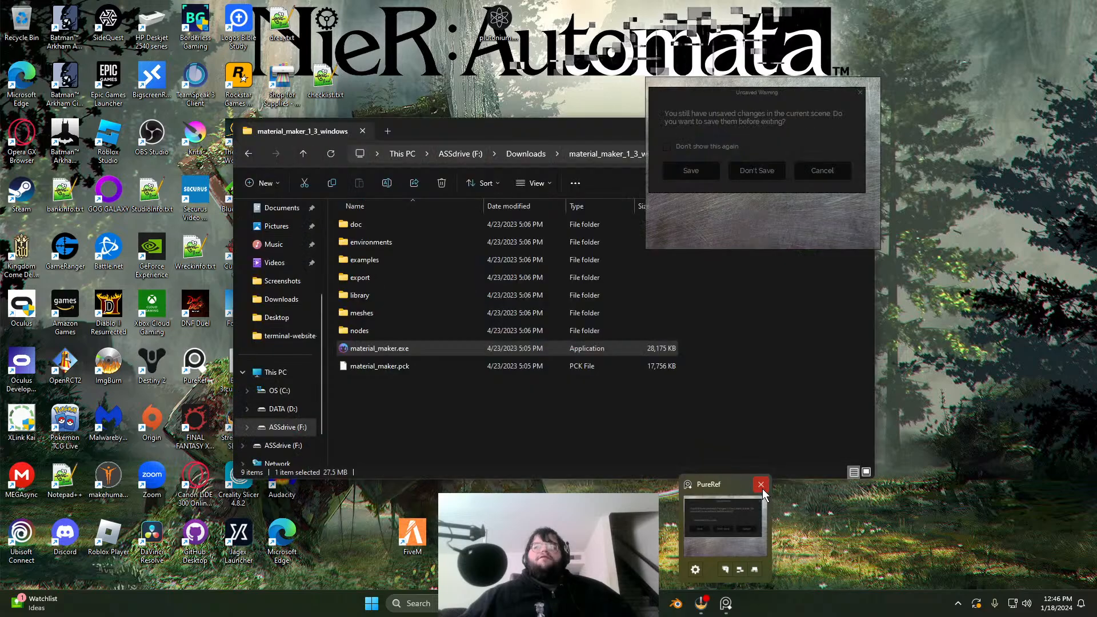
pyautogui.click(754, 170)
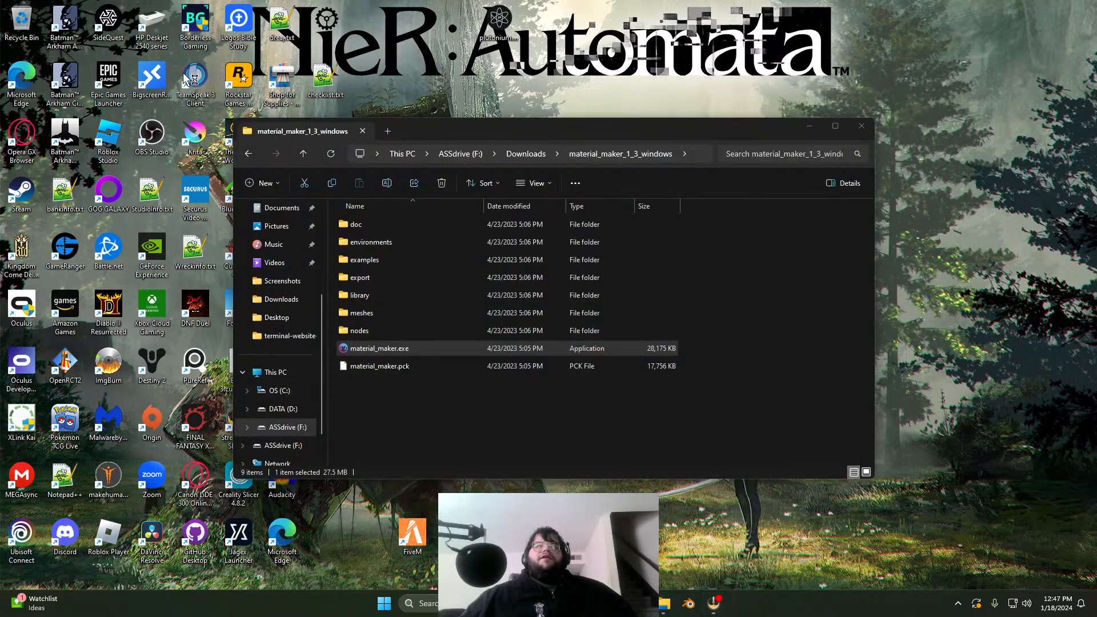
# Step: Switch to the Opera browser and go to the textures.com library
pyautogui.doubleClick(76, 5)
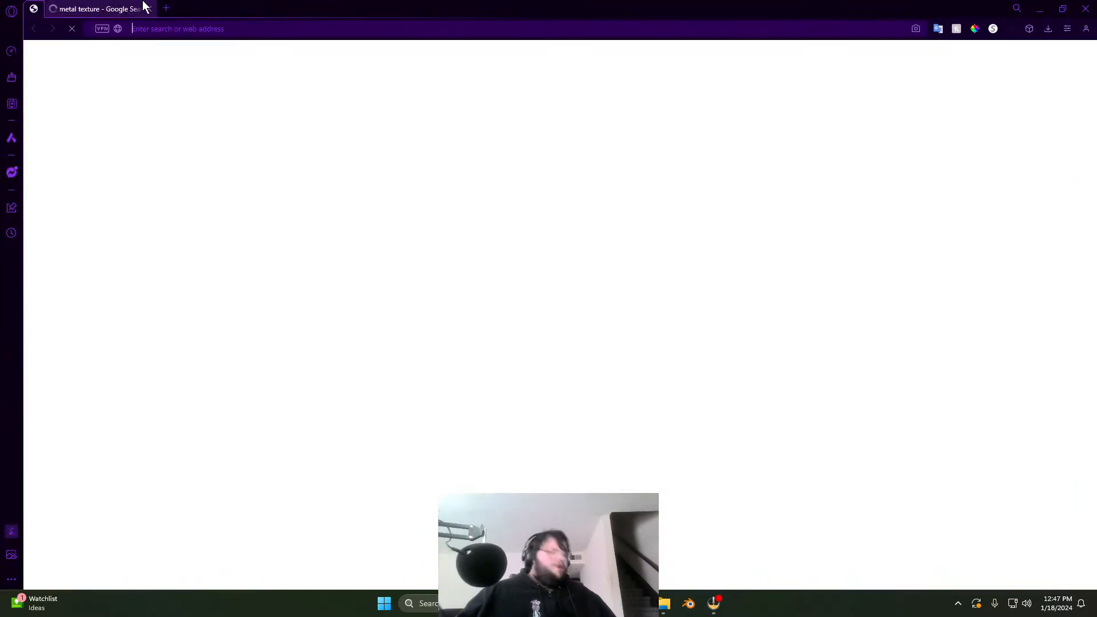
pyautogui.click(158, 28)
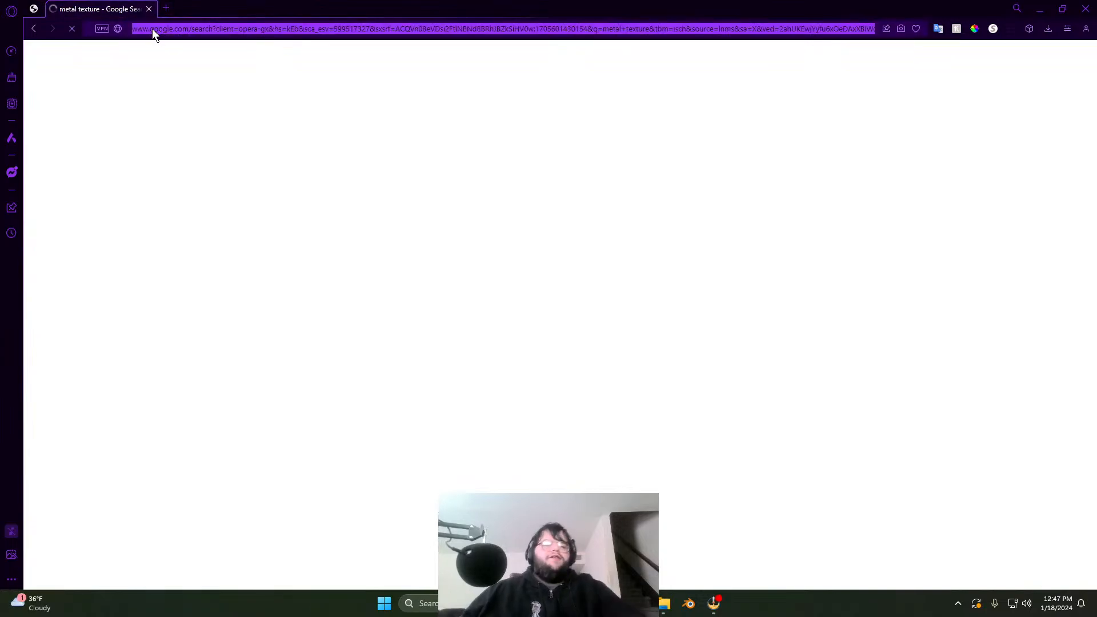
pyautogui.write('tex')
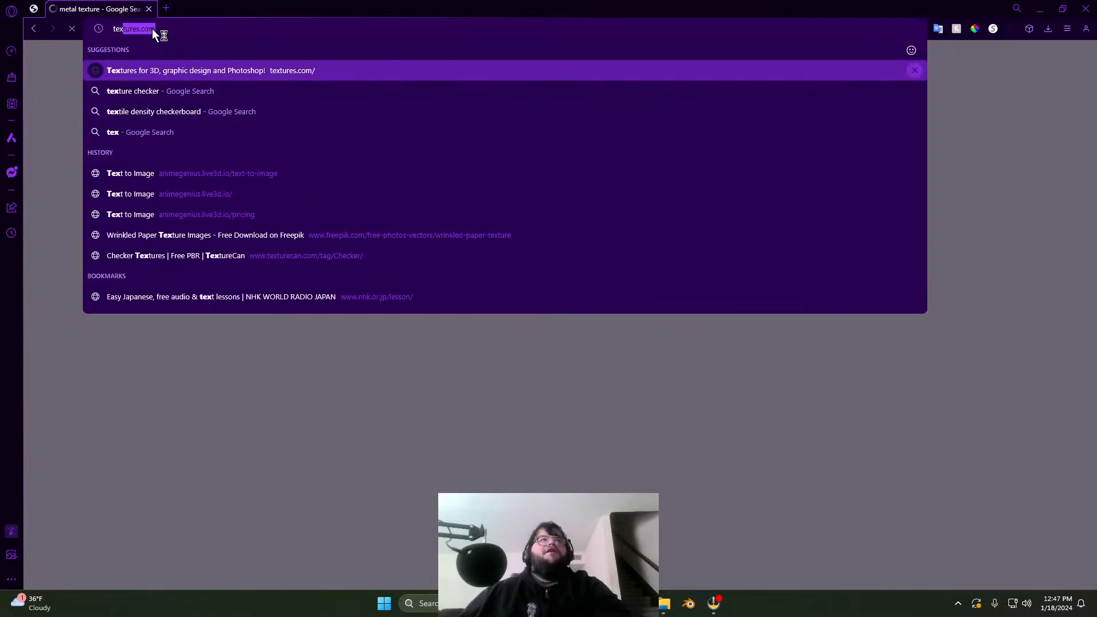
pyautogui.press('Return')
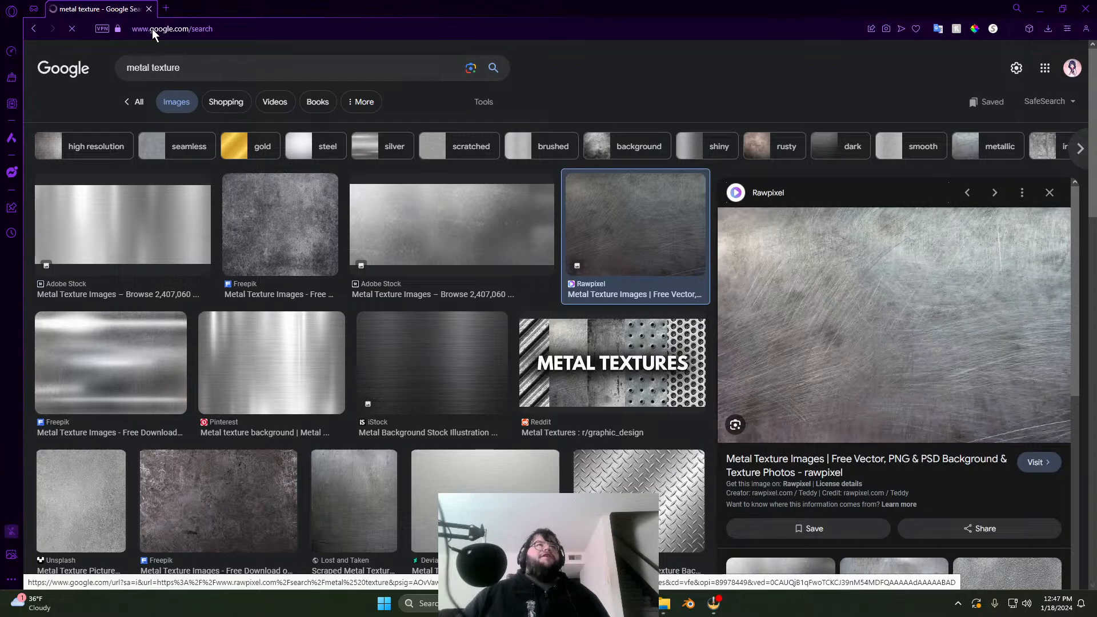
pyautogui.click(163, 26)
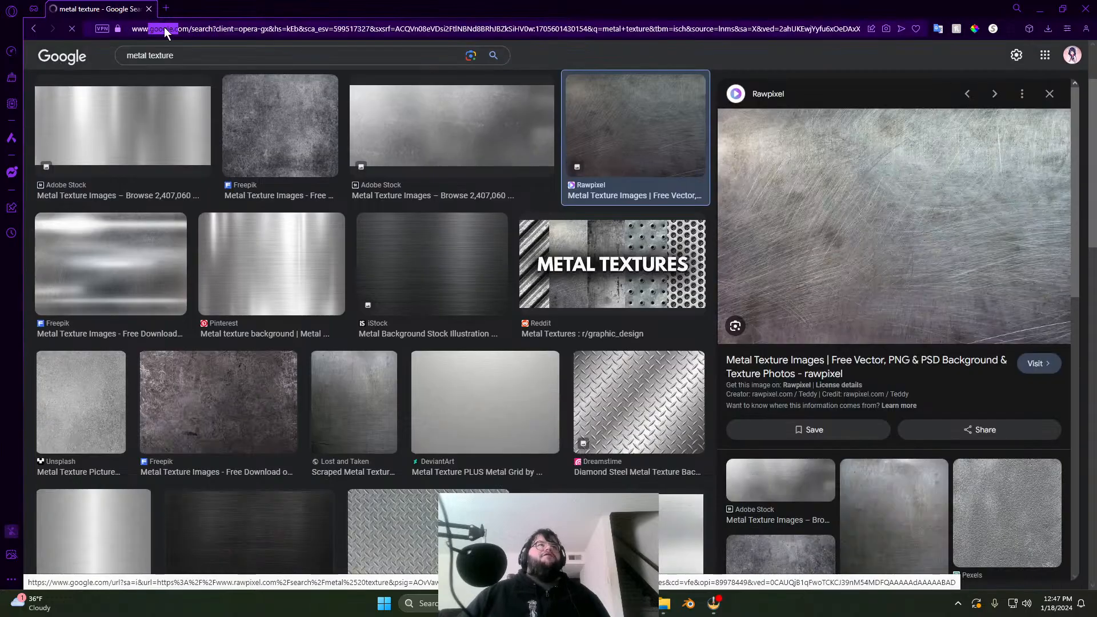
pyautogui.write('tex')
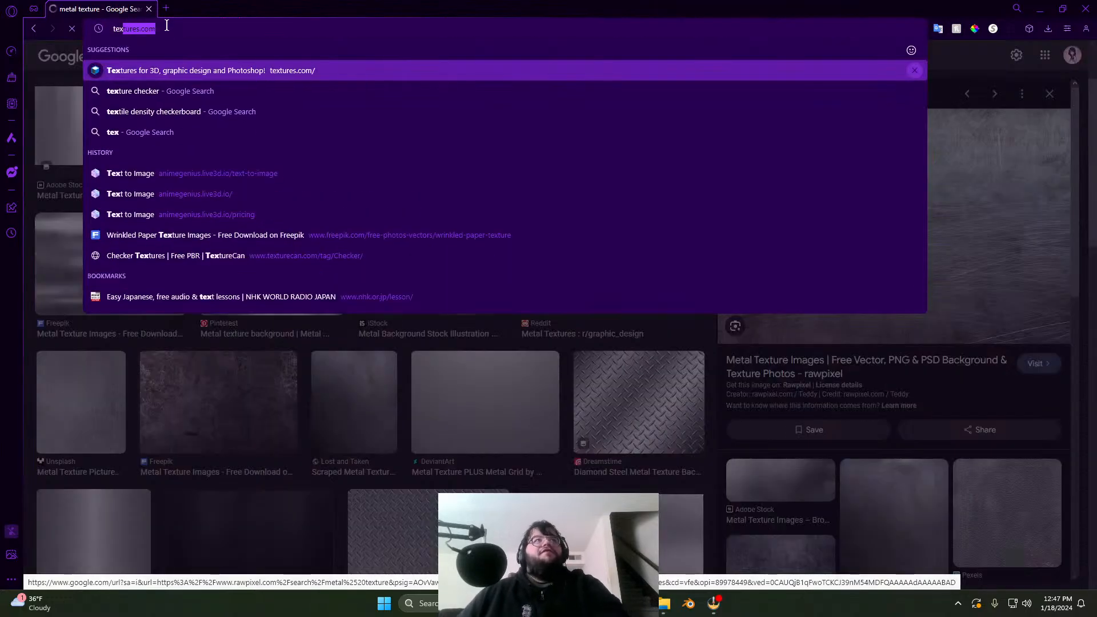
pyautogui.press('Return')
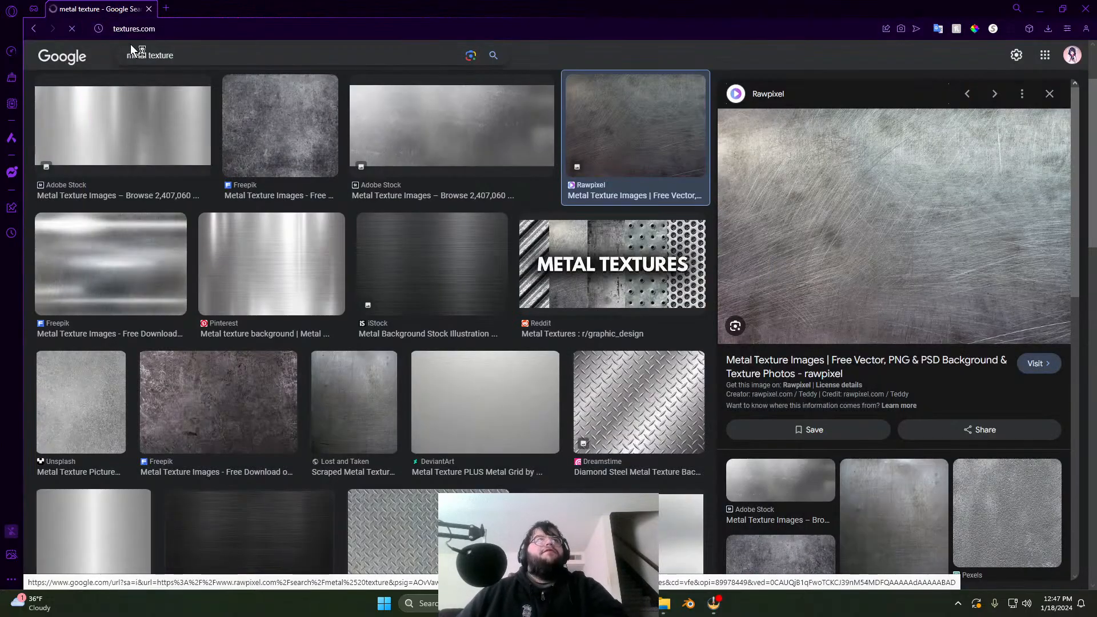
pyautogui.scroll(-1, 296, 283)
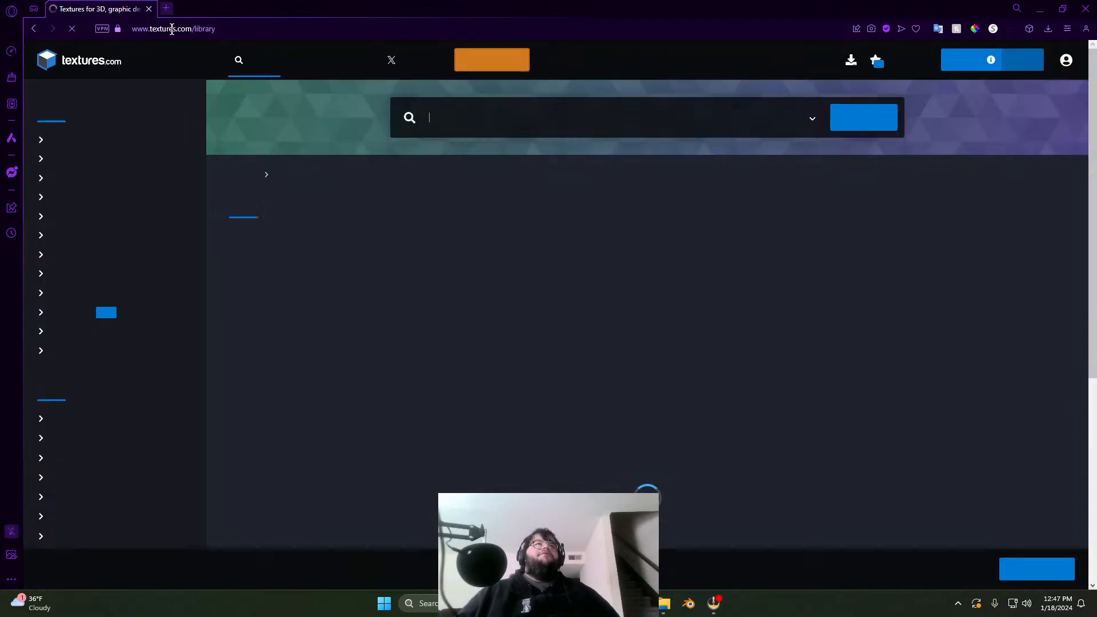
pyautogui.click(173, 28)
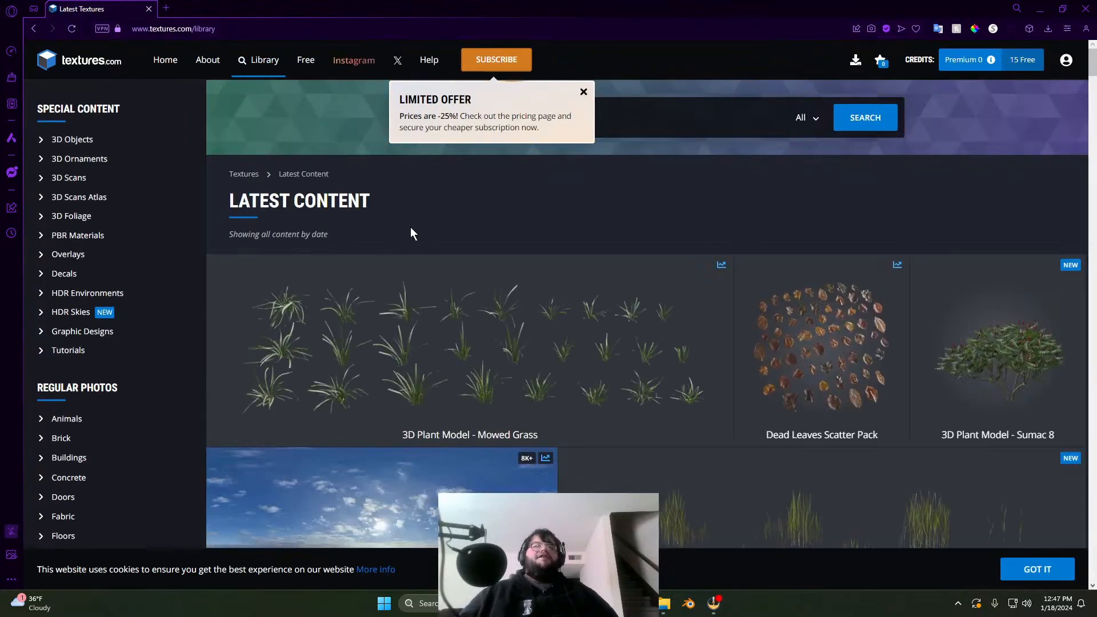
# Step: Look through the latest content in the texture library, including the plant models and HDR skies
pyautogui.scroll(-4, 465, 302)
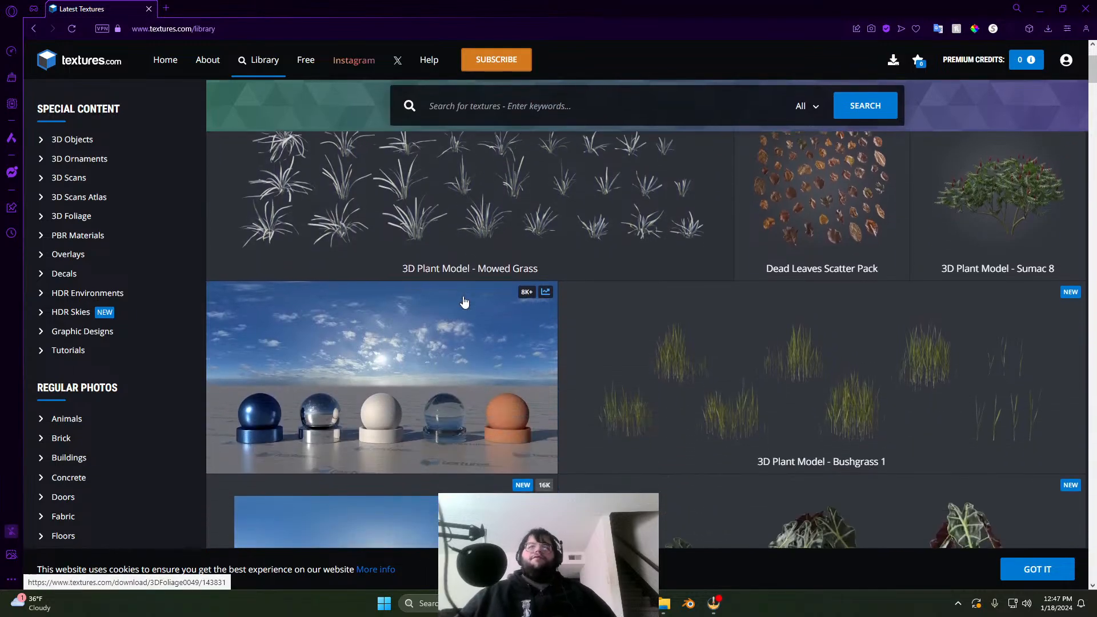
pyautogui.scroll(-3, 464, 302)
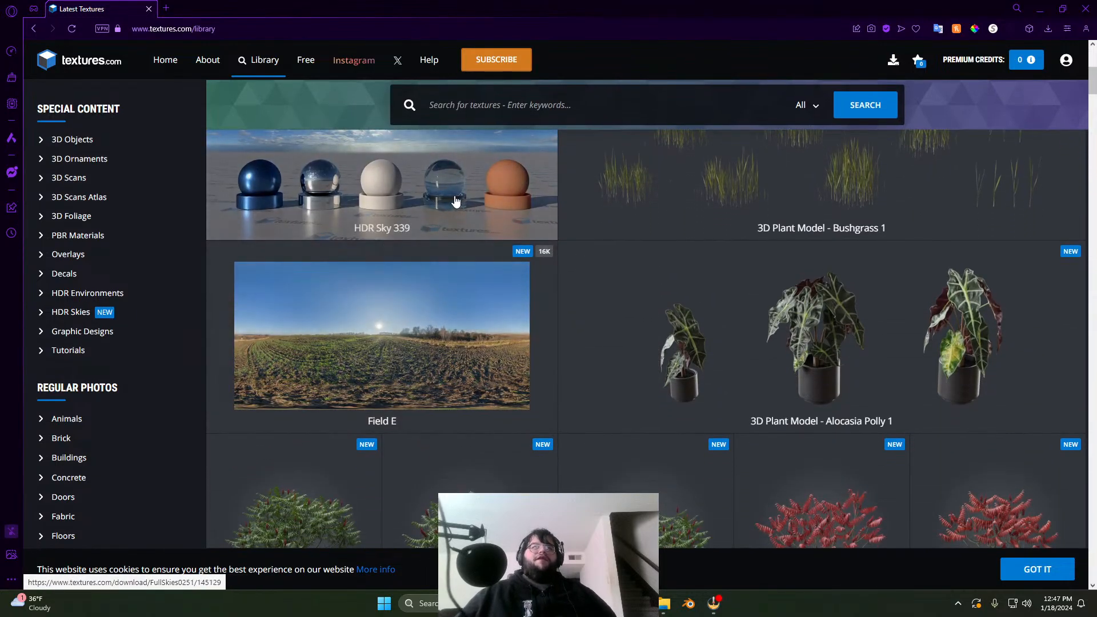
pyautogui.scroll(2, 523, 271)
pyautogui.scroll(-4, 523, 270)
pyautogui.scroll(4, 350, 289)
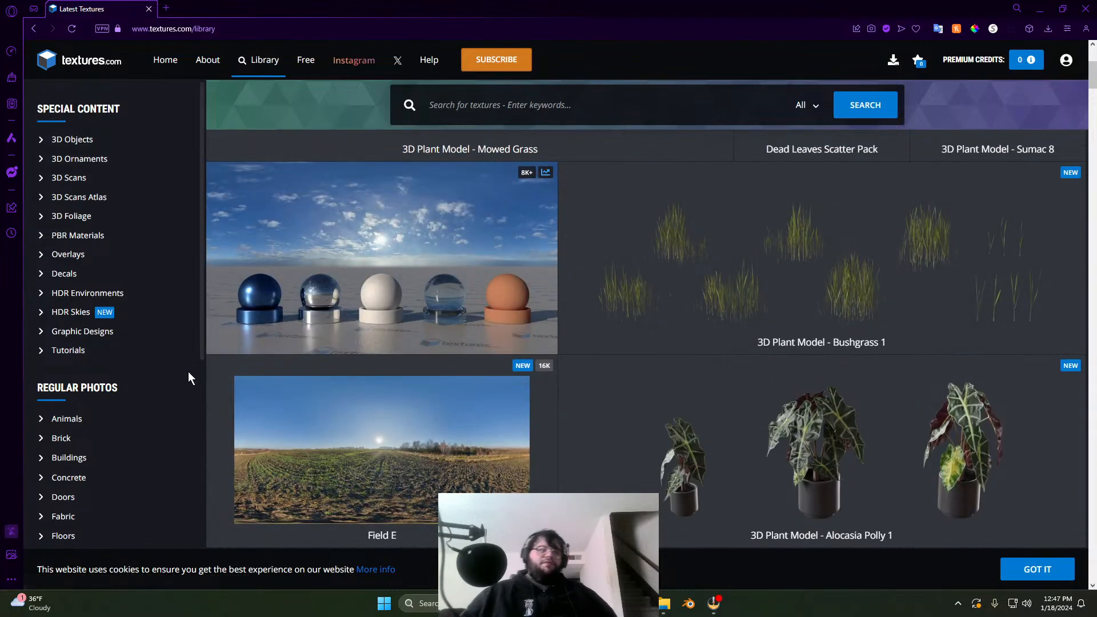
pyautogui.scroll(-2, 189, 374)
pyautogui.scroll(-2, 187, 376)
pyautogui.scroll(7, 182, 379)
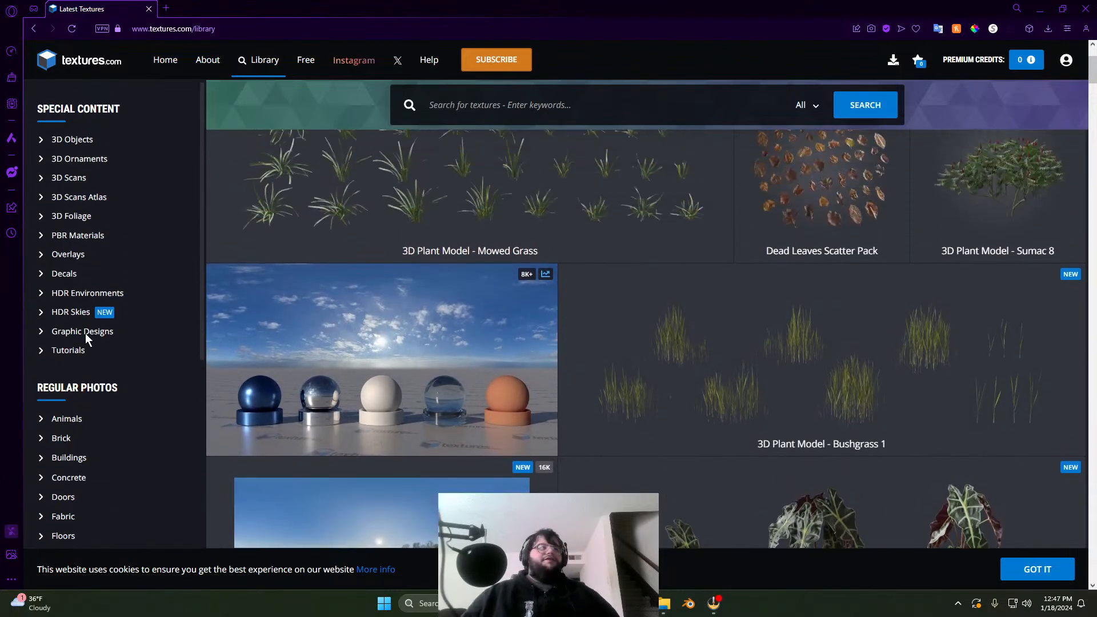
# Step: Look over the Special Content and Regular Photos category lists, including Metal and PBR Materials
pyautogui.scroll(-3, 91, 369)
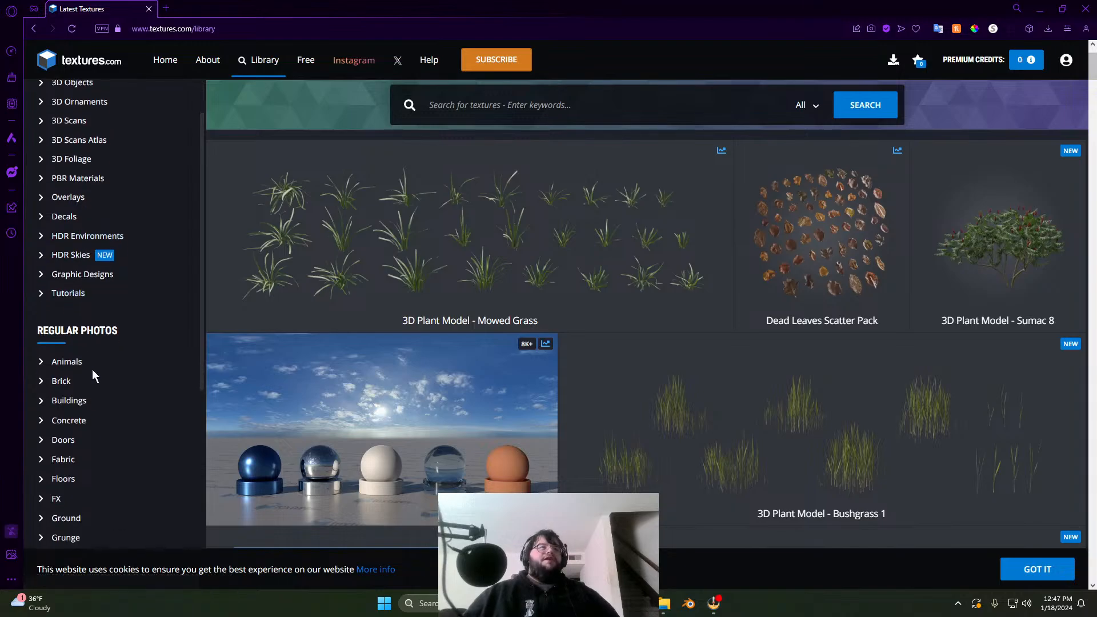
pyautogui.scroll(-4, 80, 283)
pyautogui.scroll(5, 91, 282)
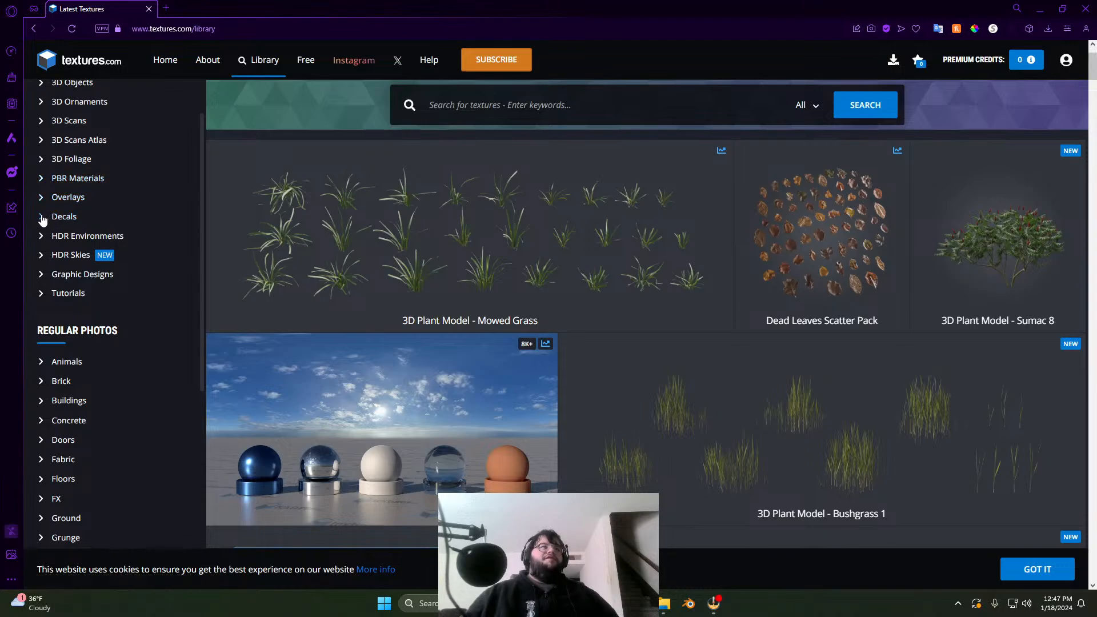
pyautogui.scroll(-2, 62, 262)
pyautogui.scroll(-6, 62, 262)
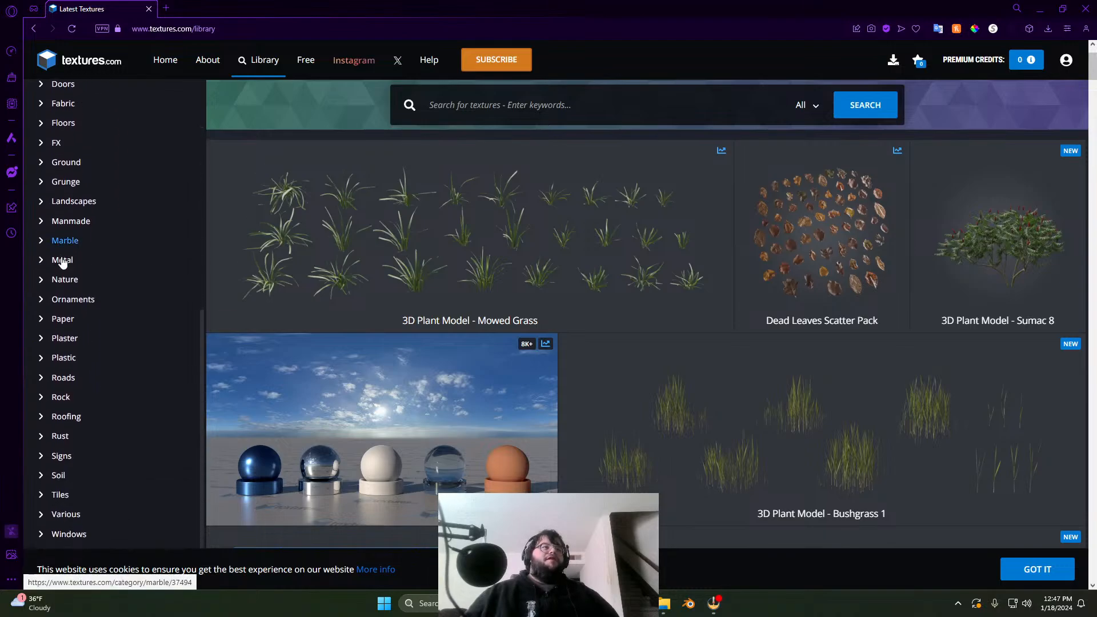
pyautogui.scroll(1, 66, 260)
pyautogui.scroll(9, 77, 278)
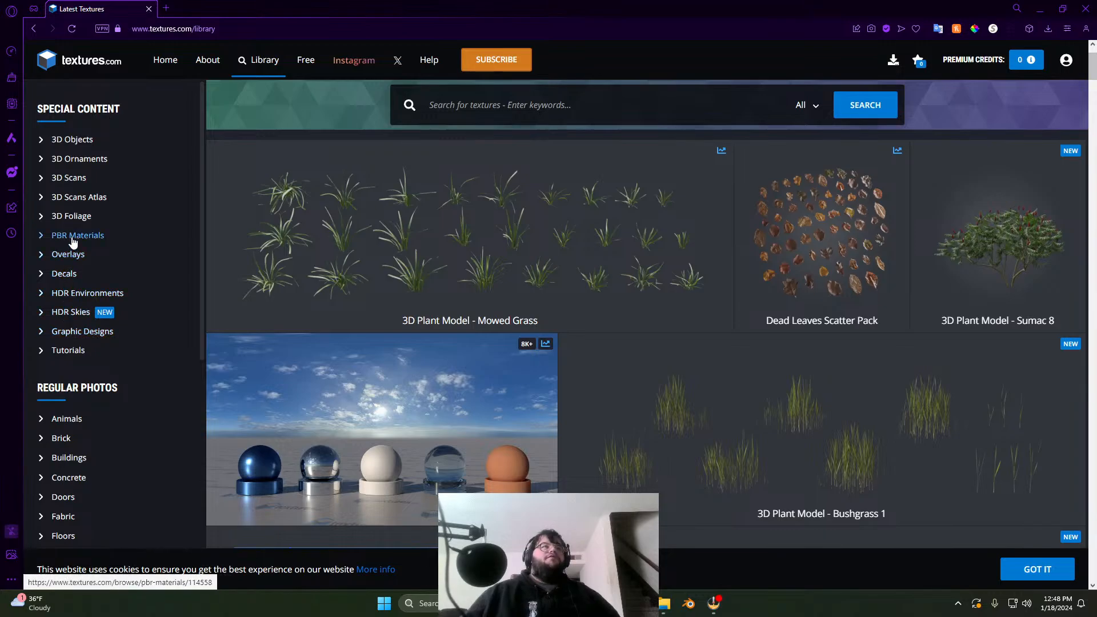
# Step: Open the Grunge category among the regular photos
pyautogui.scroll(-4, 67, 272)
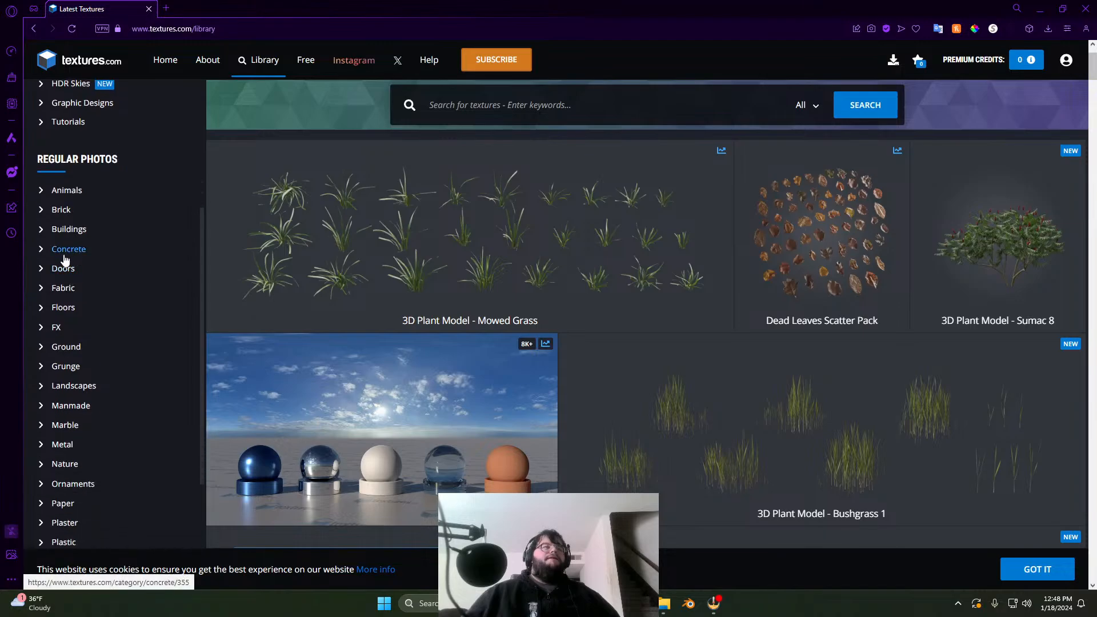
pyautogui.scroll(-1, 62, 263)
pyautogui.scroll(-1, 80, 309)
pyautogui.click(73, 252)
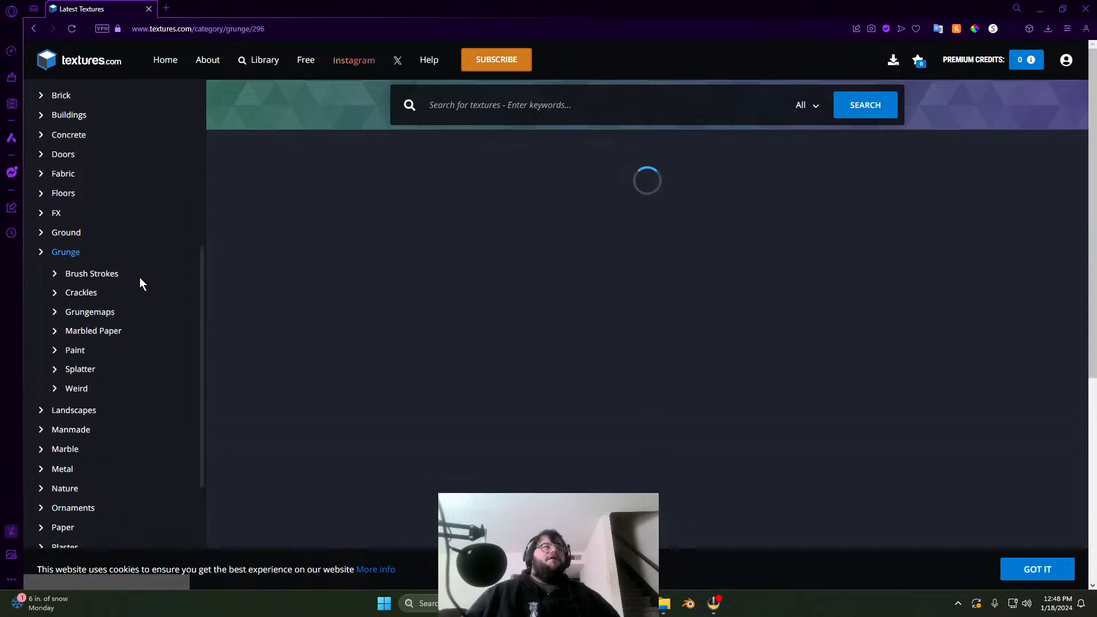
# Step: Look over the Grunge subcategories and open Grungemaps
pyautogui.scroll(-3, 469, 371)
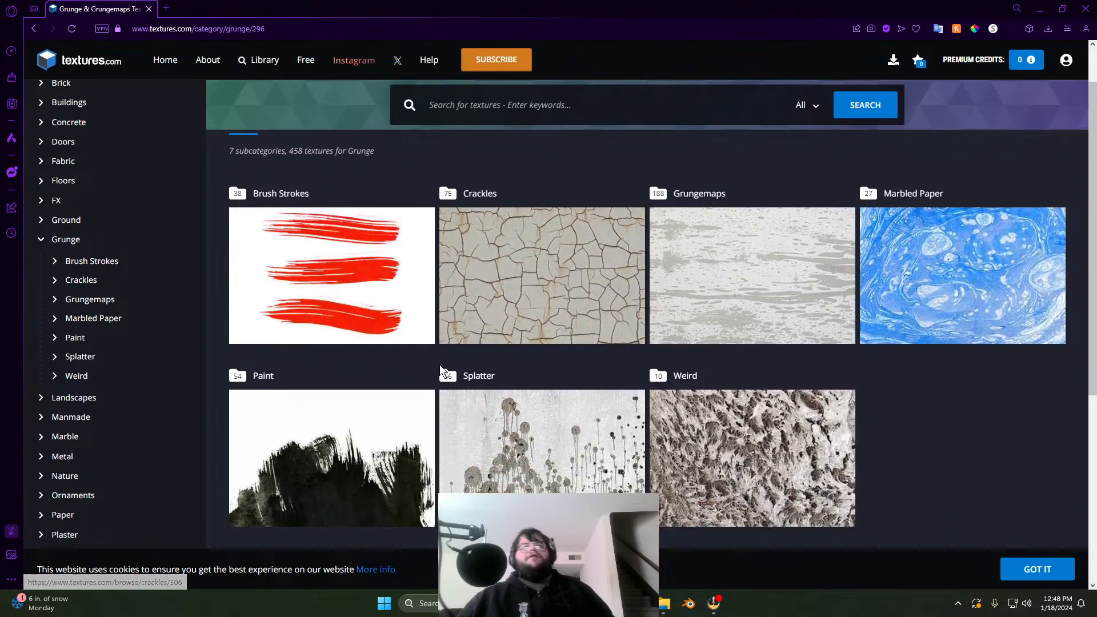
pyautogui.scroll(3, 468, 371)
pyautogui.scroll(1, 465, 366)
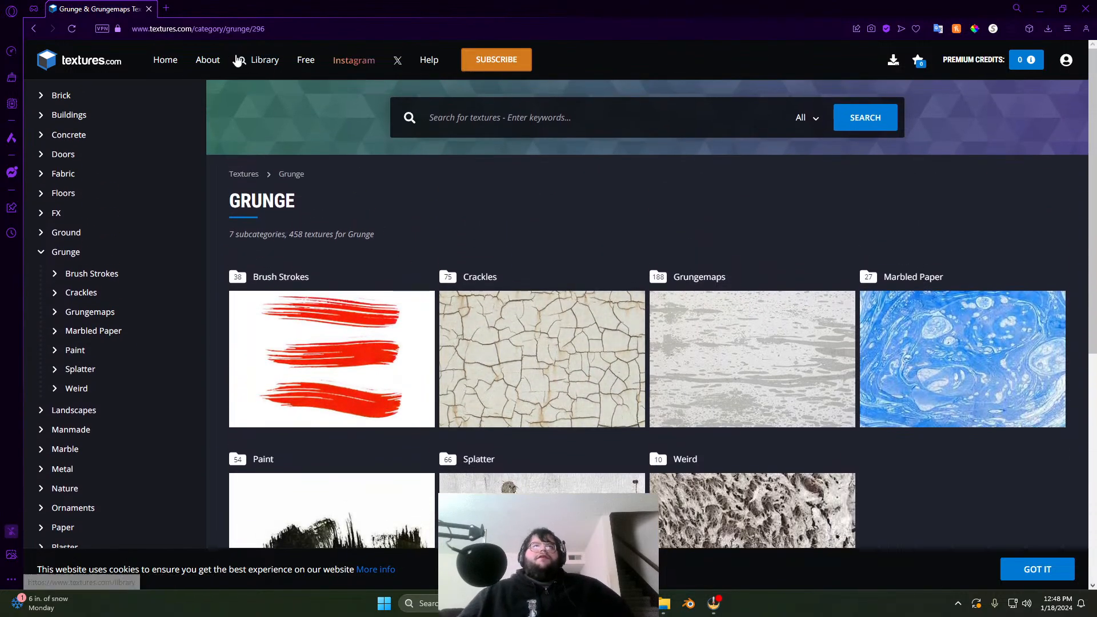
pyautogui.scroll(-1, 491, 323)
pyautogui.scroll(-1, 490, 323)
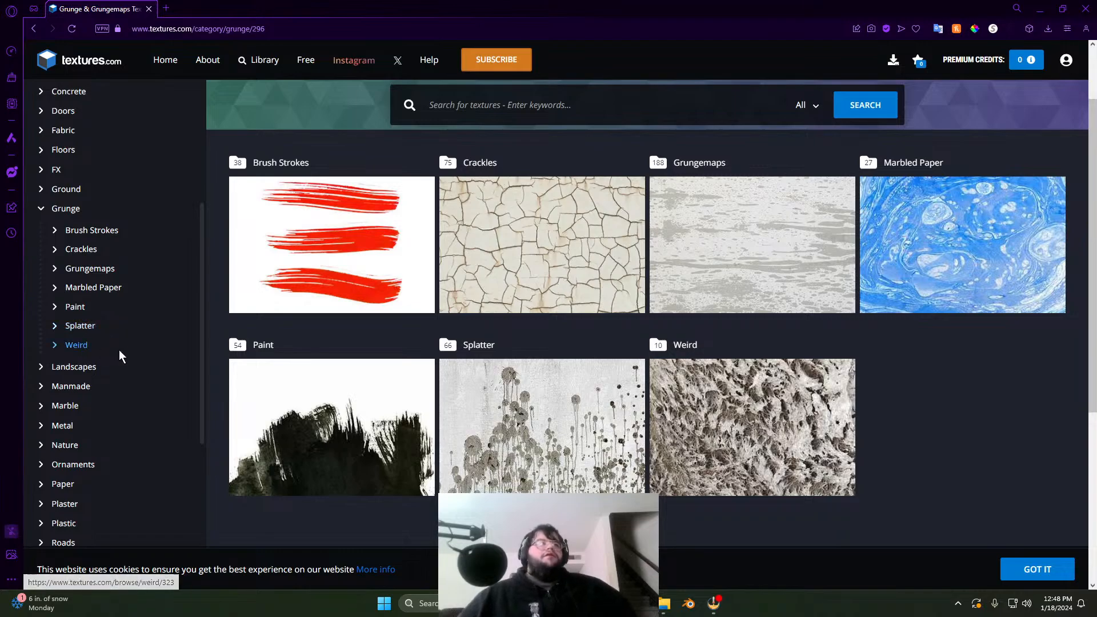
pyautogui.rightClick(204, 382)
pyautogui.click(218, 401)
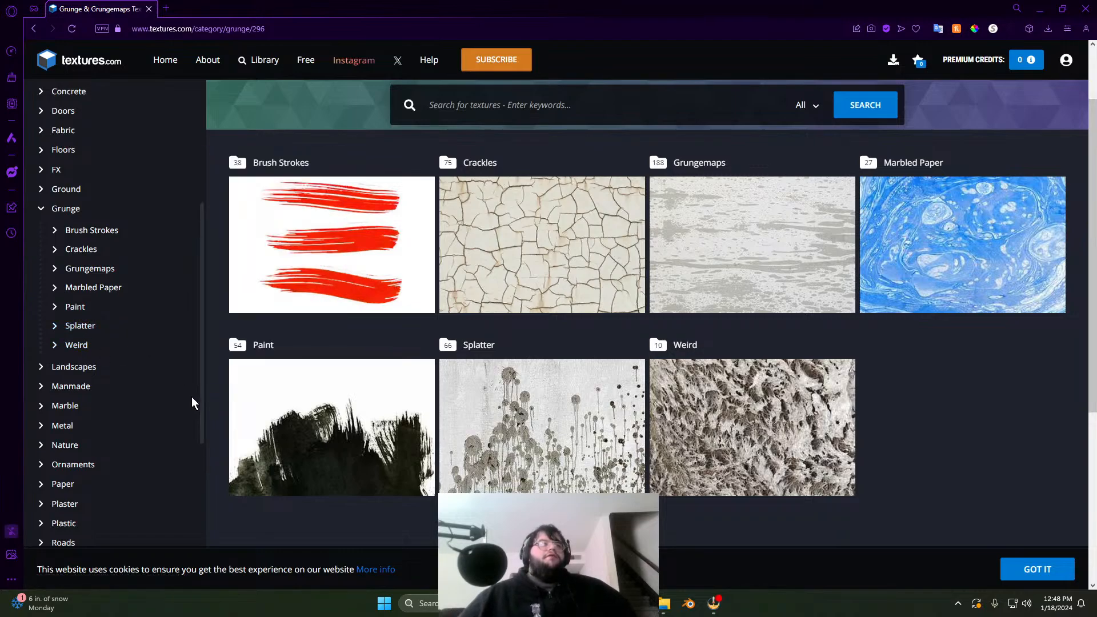
pyautogui.click(748, 254)
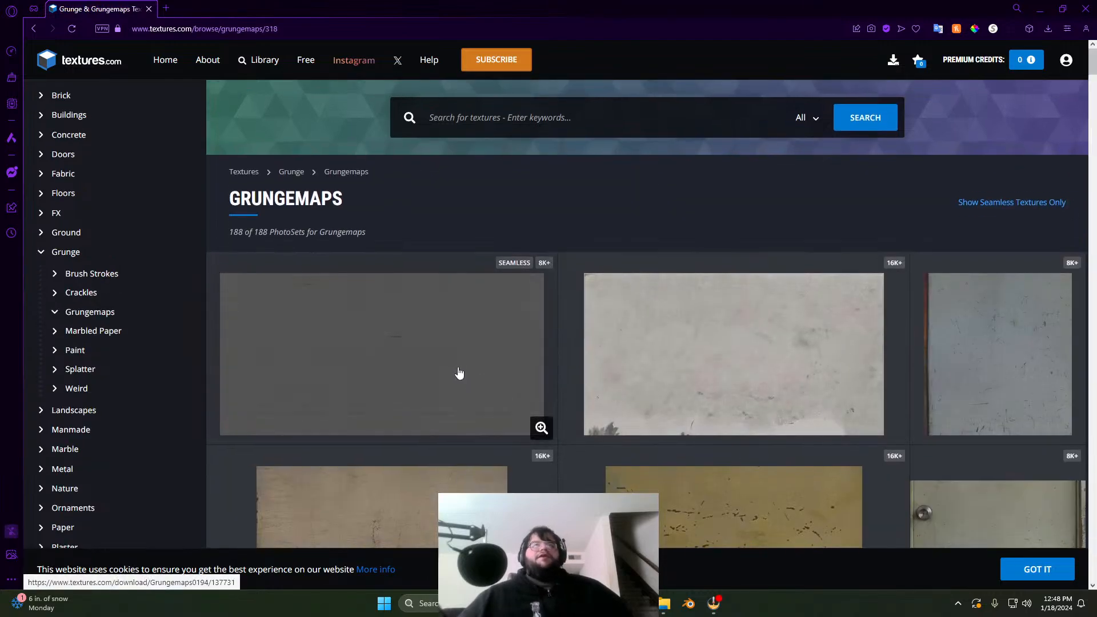
# Step: Browse the Grungemaps textures, examining the scratched, cracked and seamless surfaces
pyautogui.scroll(-5, 458, 372)
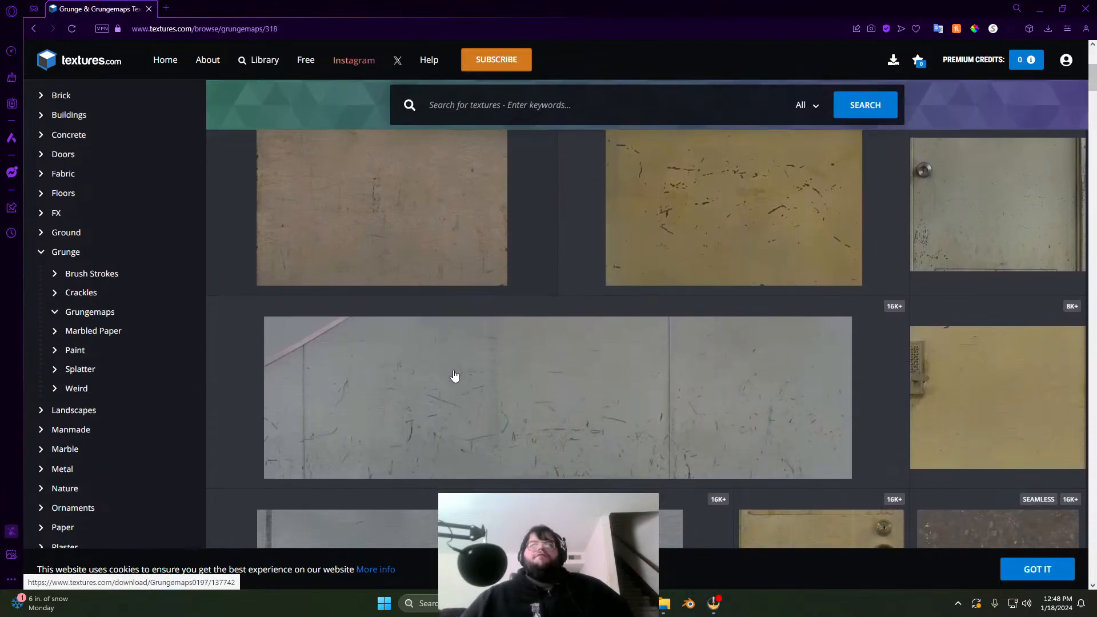
pyautogui.scroll(-3, 454, 375)
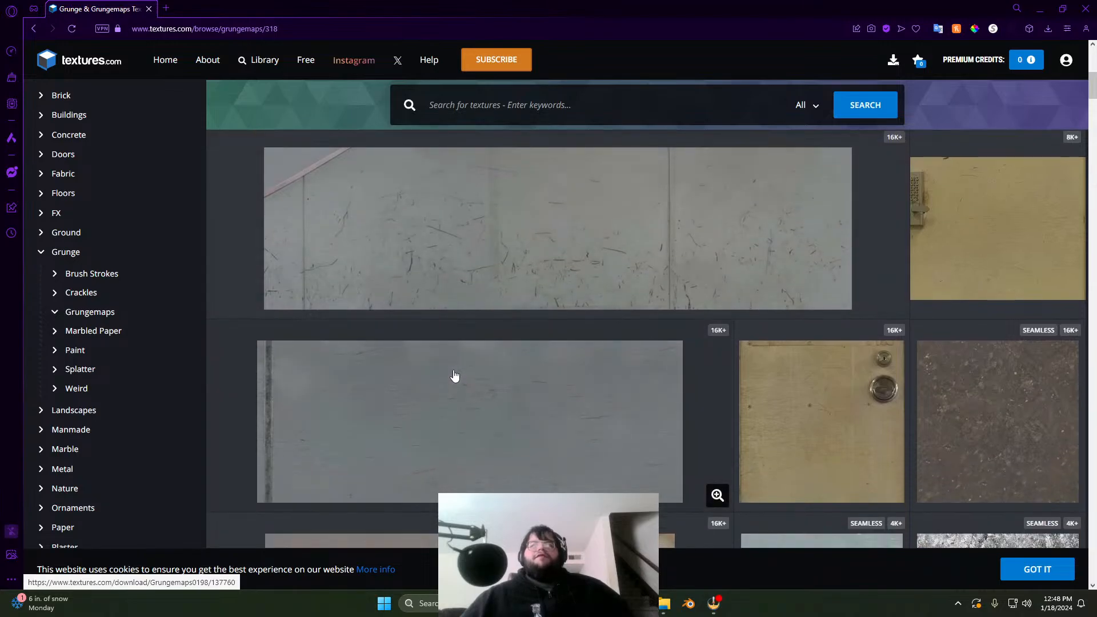
pyautogui.scroll(-4, 454, 375)
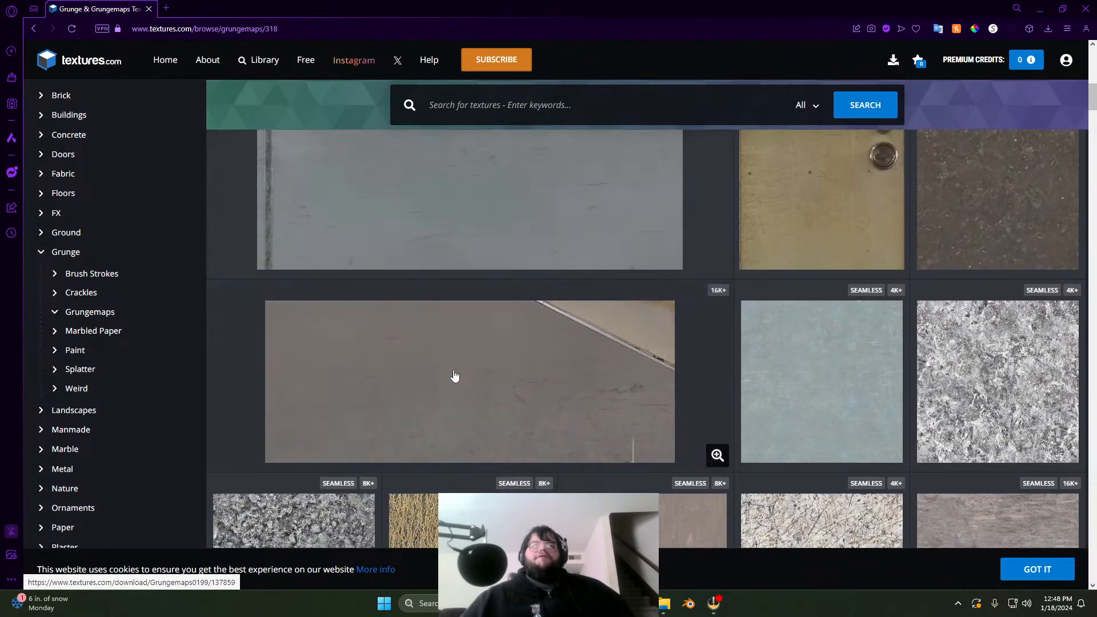
pyautogui.scroll(-3, 455, 375)
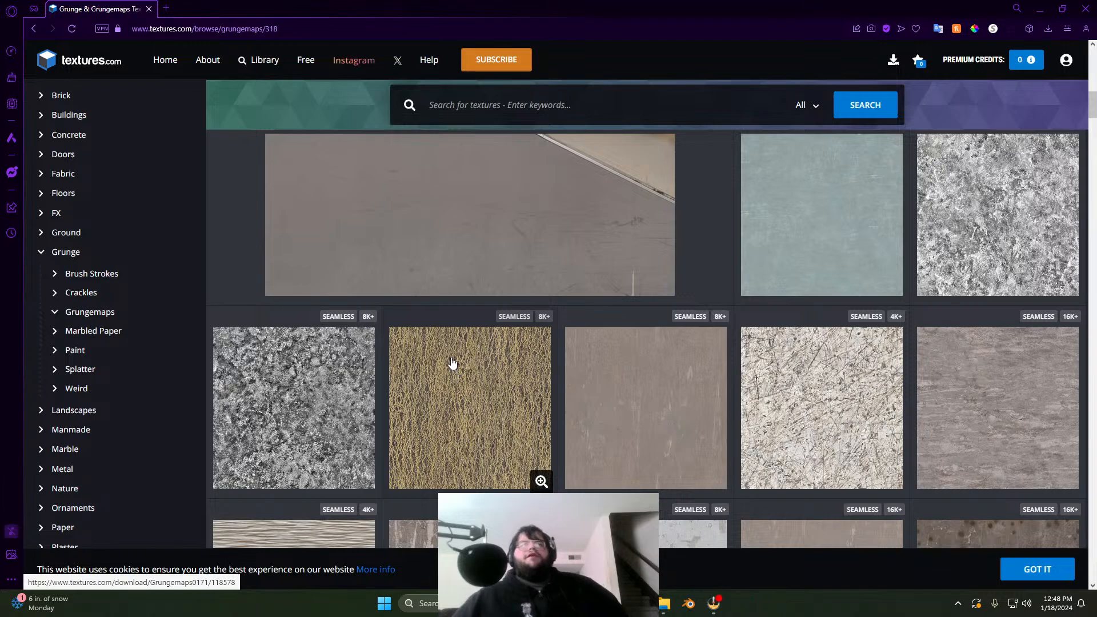
pyautogui.scroll(-6, 452, 363)
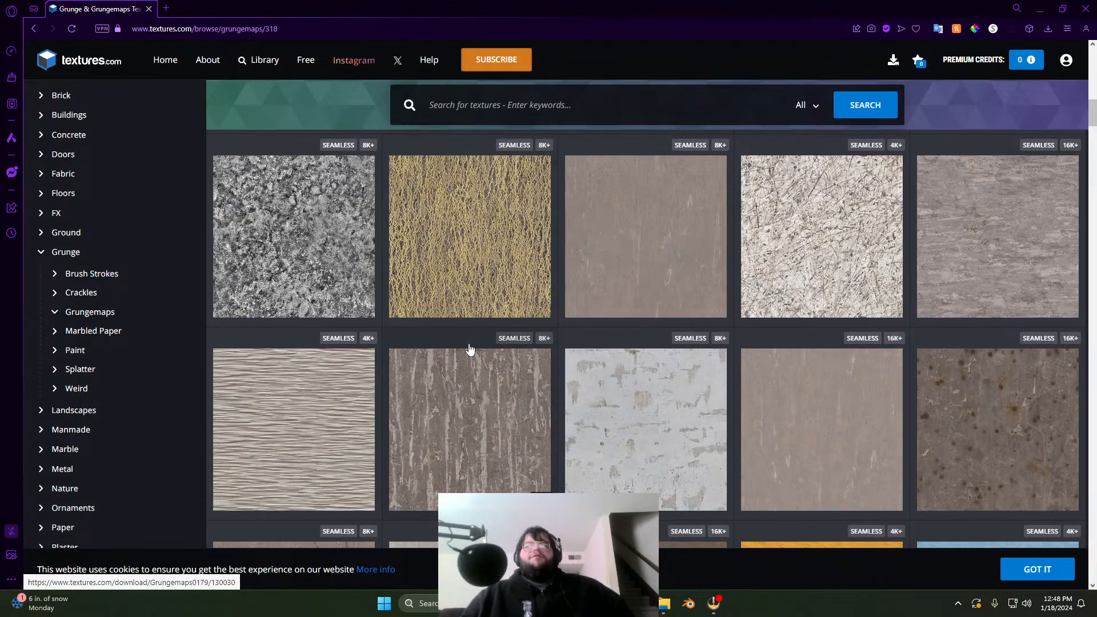
pyautogui.scroll(-5, 324, 311)
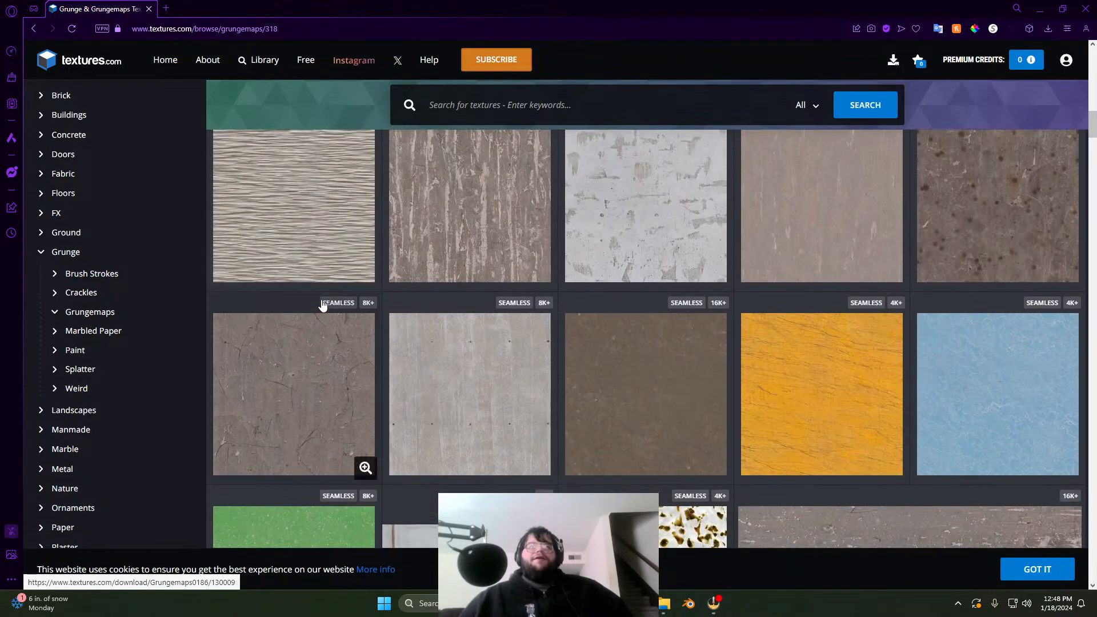
pyautogui.scroll(-7, 323, 307)
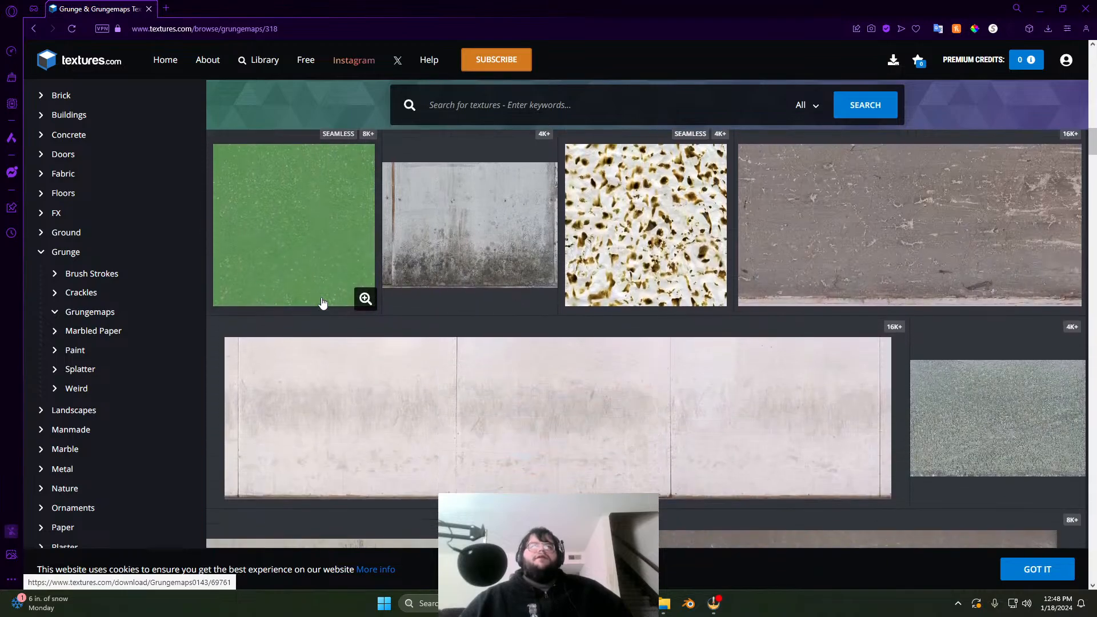
pyautogui.scroll(-7, 322, 304)
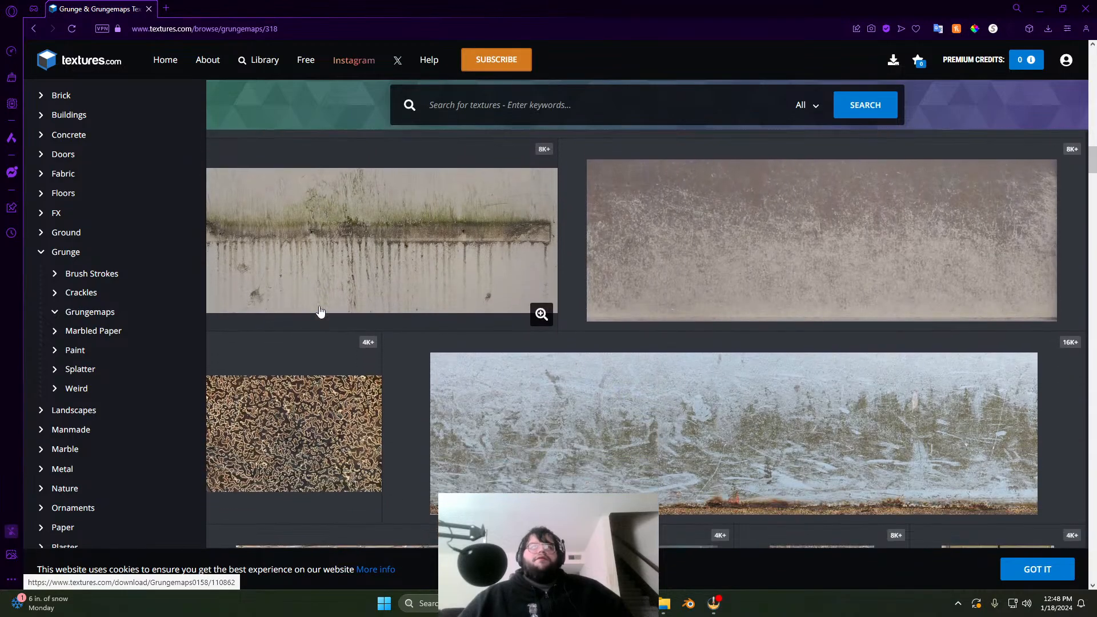
pyautogui.scroll(-7, 321, 310)
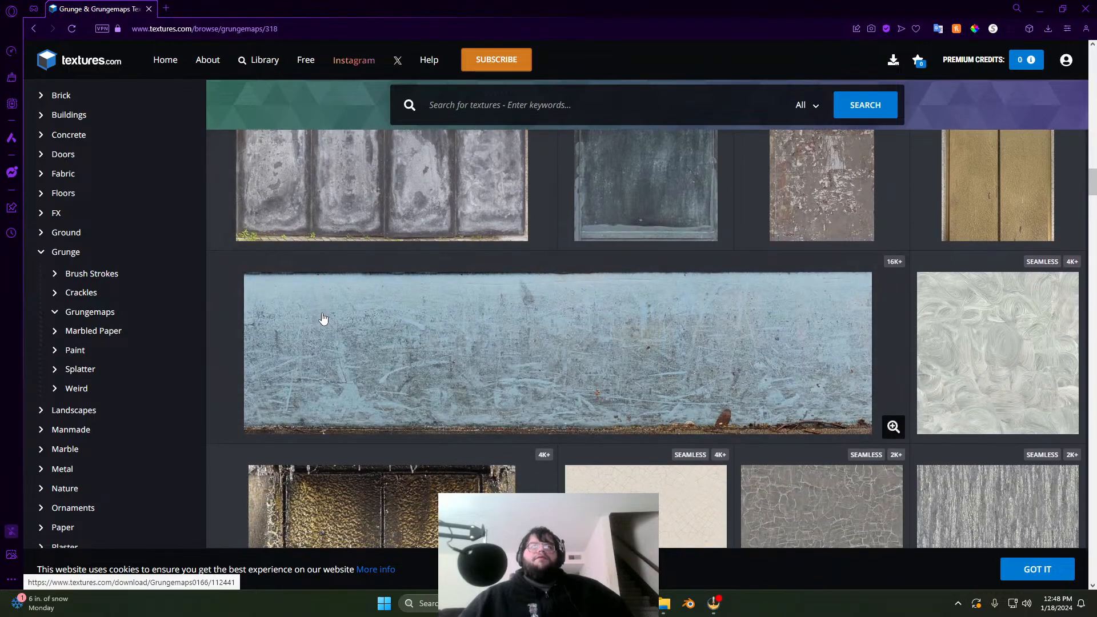
pyautogui.scroll(-3, 334, 335)
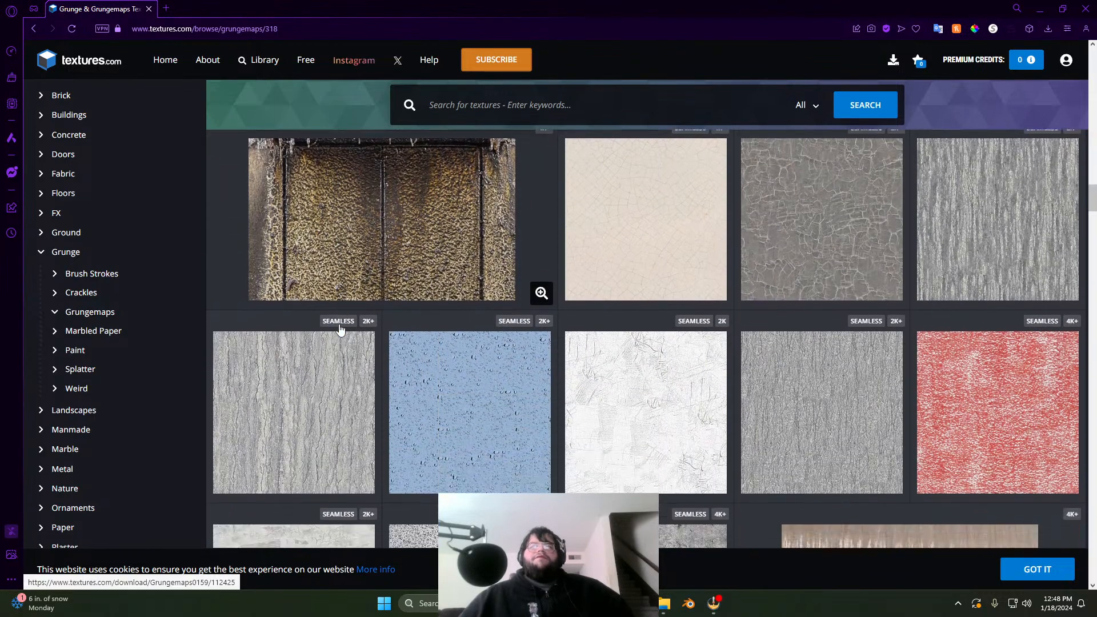
pyautogui.scroll(4, 341, 330)
pyautogui.scroll(-2, 341, 330)
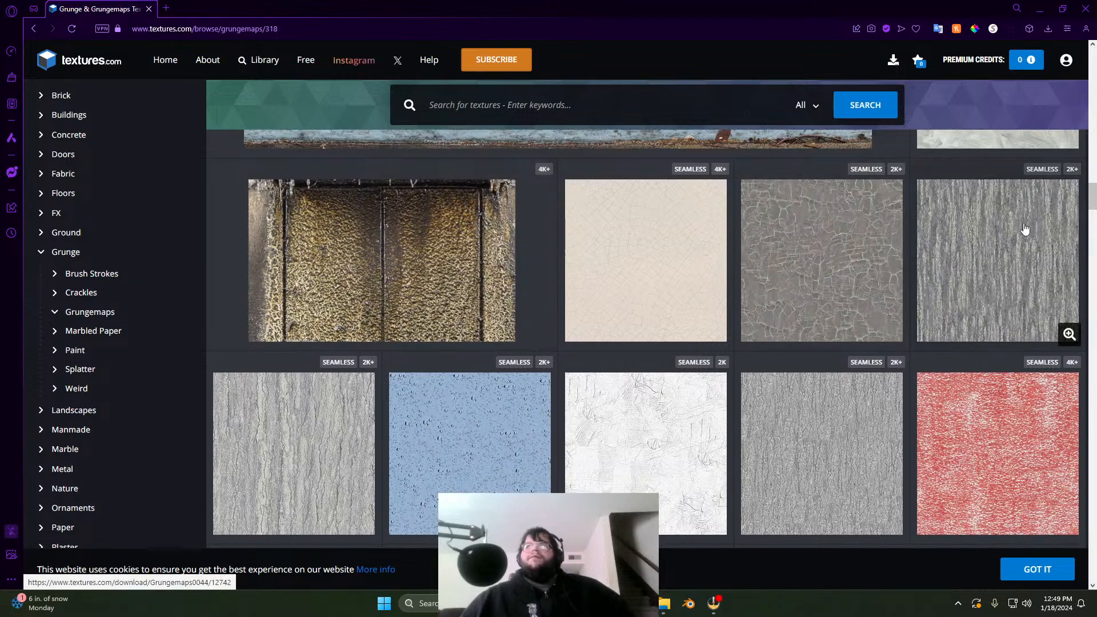
# Step: Check the download sizes and credit costs of the seamless gray streaked texture Grungemaps0044, along with the account's premium credits and options
pyautogui.click(1007, 249)
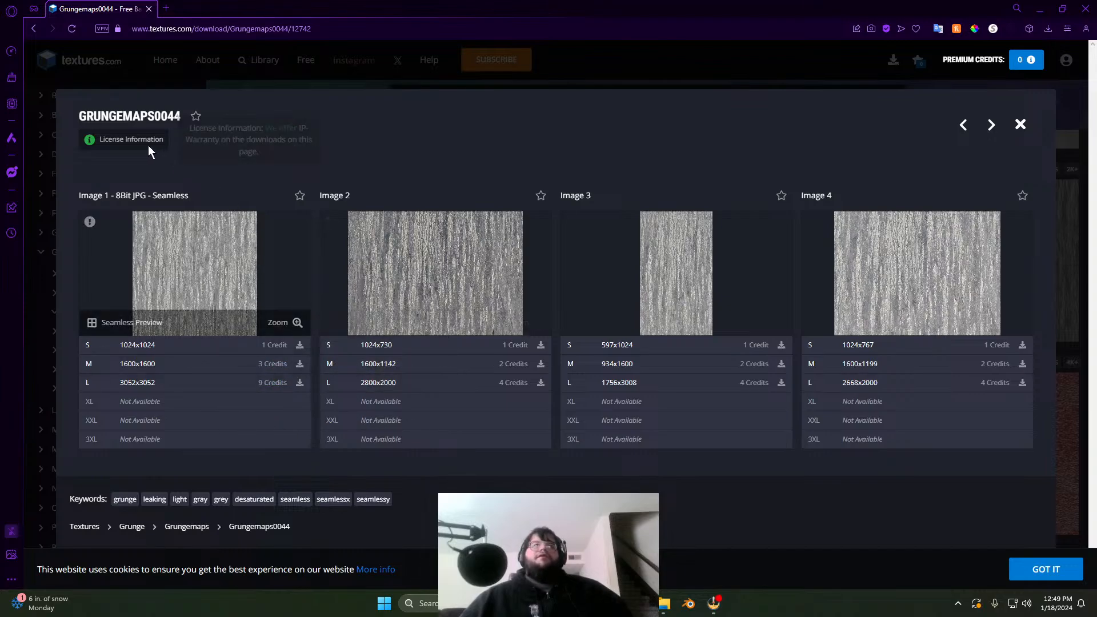
pyautogui.moveTo(122, 147)
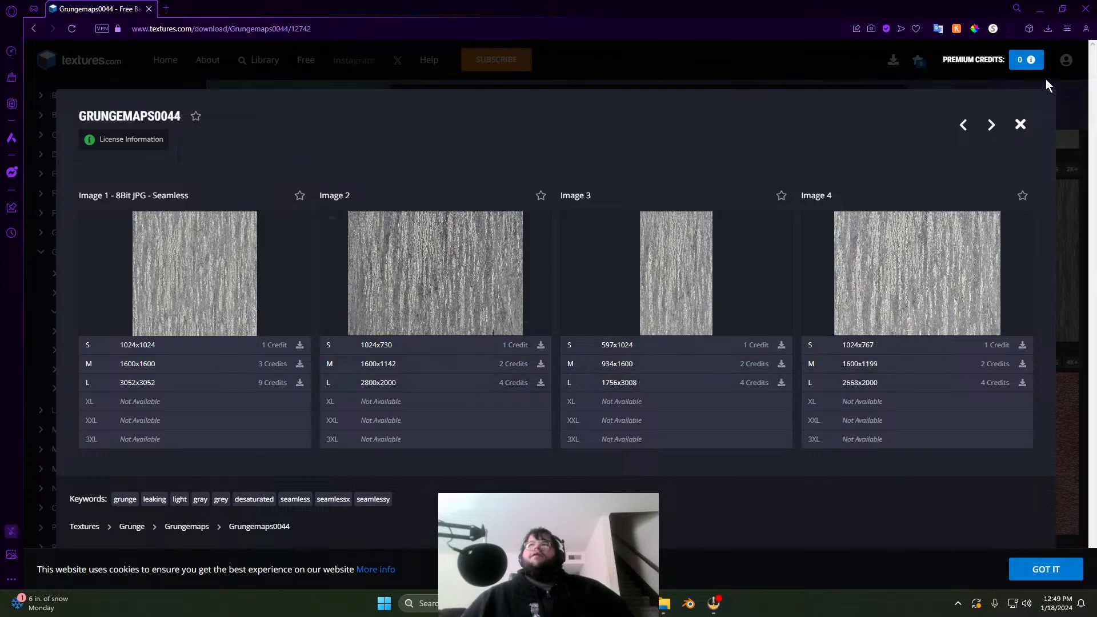
pyautogui.moveTo(1030, 63)
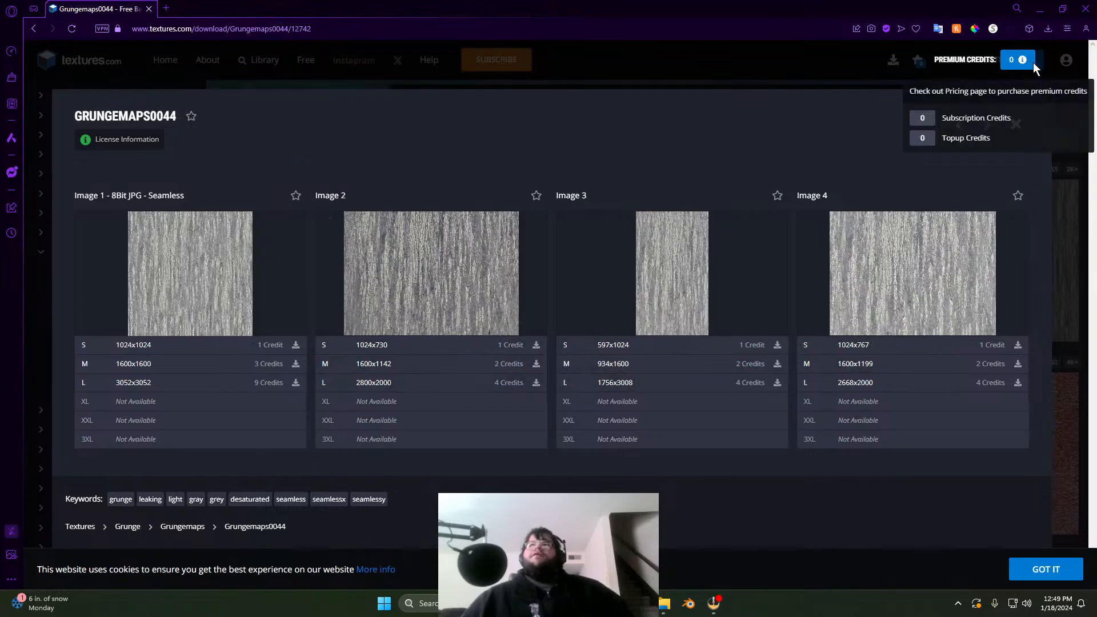
pyautogui.click(1015, 125)
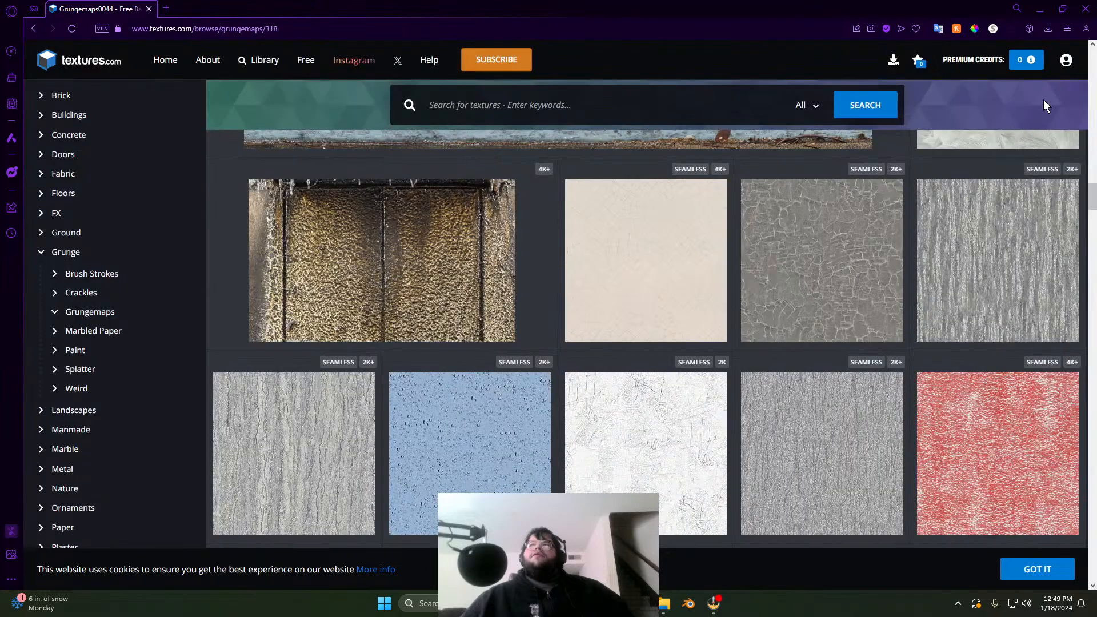
pyautogui.moveTo(1032, 63)
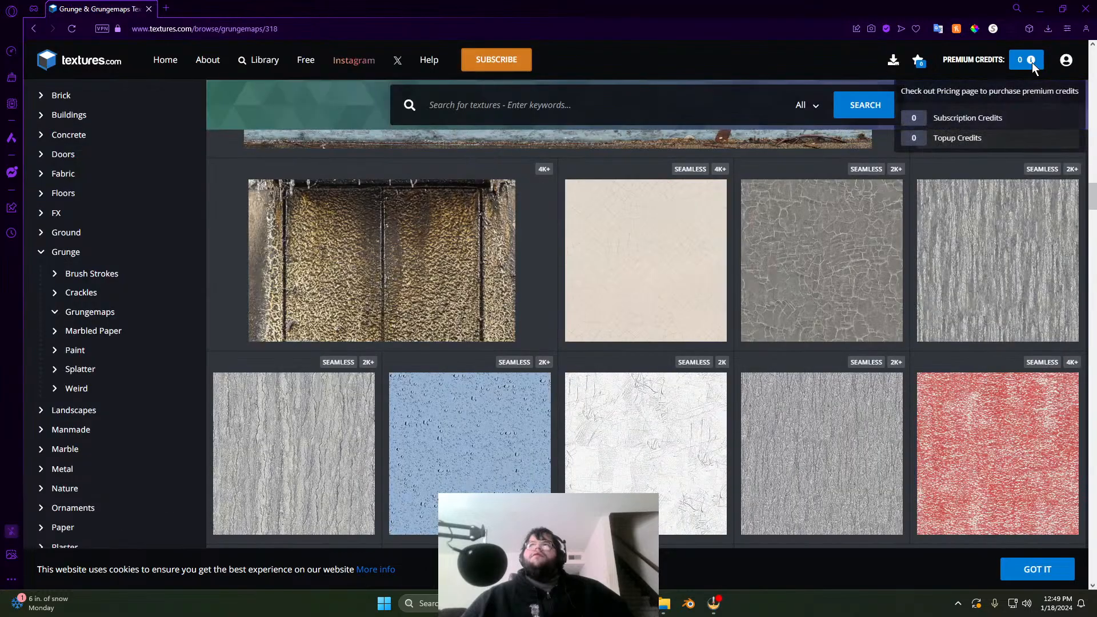
pyautogui.click(1067, 64)
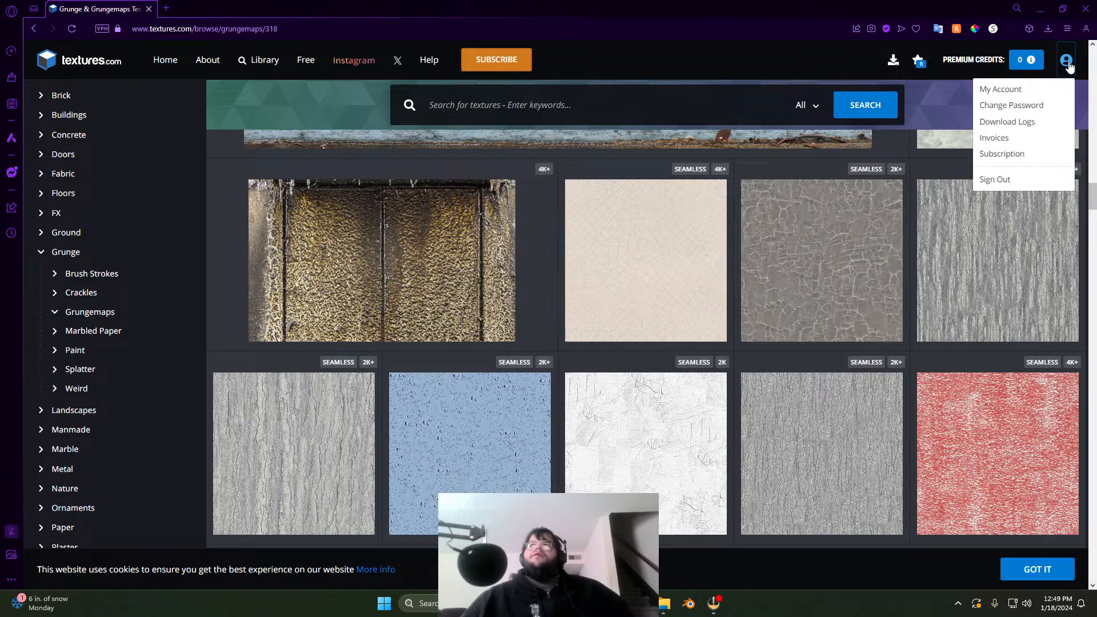
# Step: Look over the Special Content category list again, including PBR Materials, Overlays and Decals
pyautogui.scroll(4, 342, 152)
pyautogui.scroll(10, 154, 235)
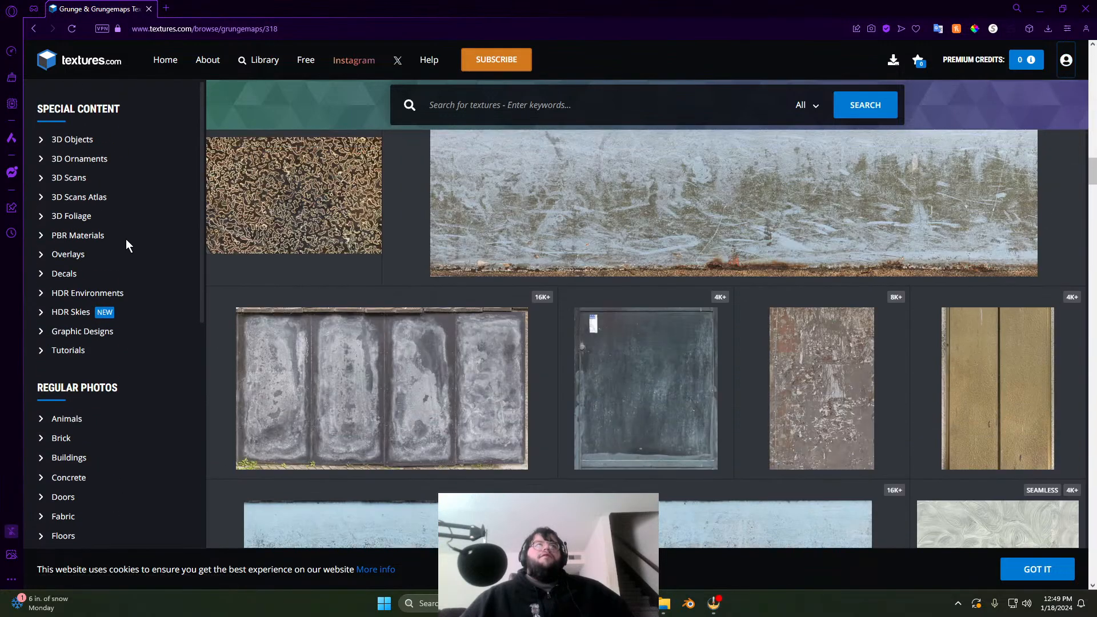
pyautogui.scroll(-1, 136, 282)
pyautogui.scroll(1, 109, 280)
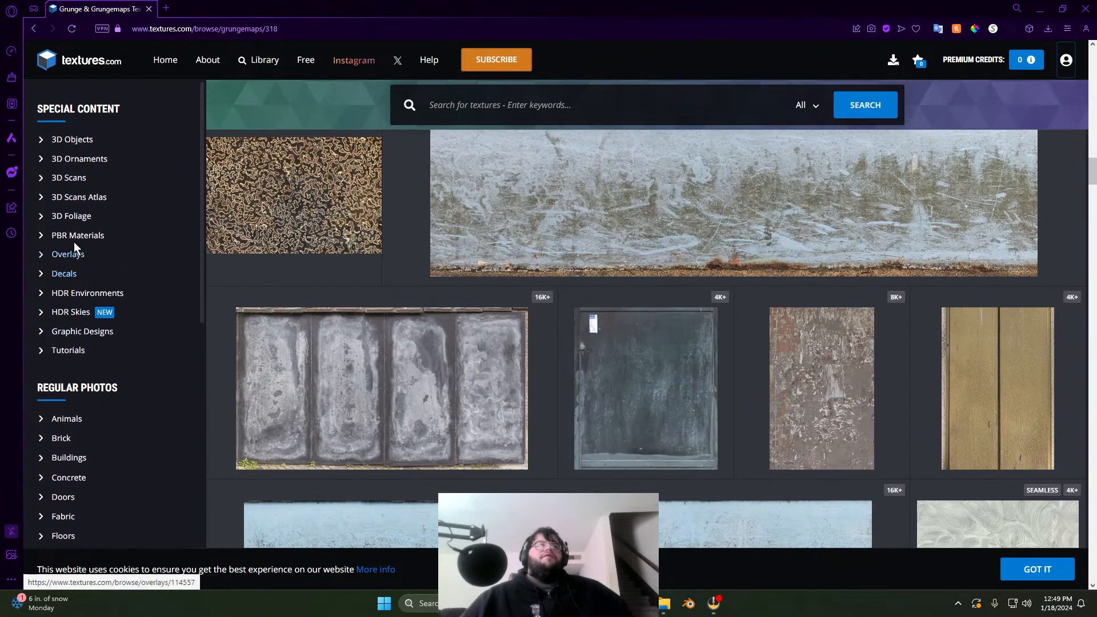
pyautogui.scroll(-2, 132, 241)
pyautogui.scroll(2, 131, 241)
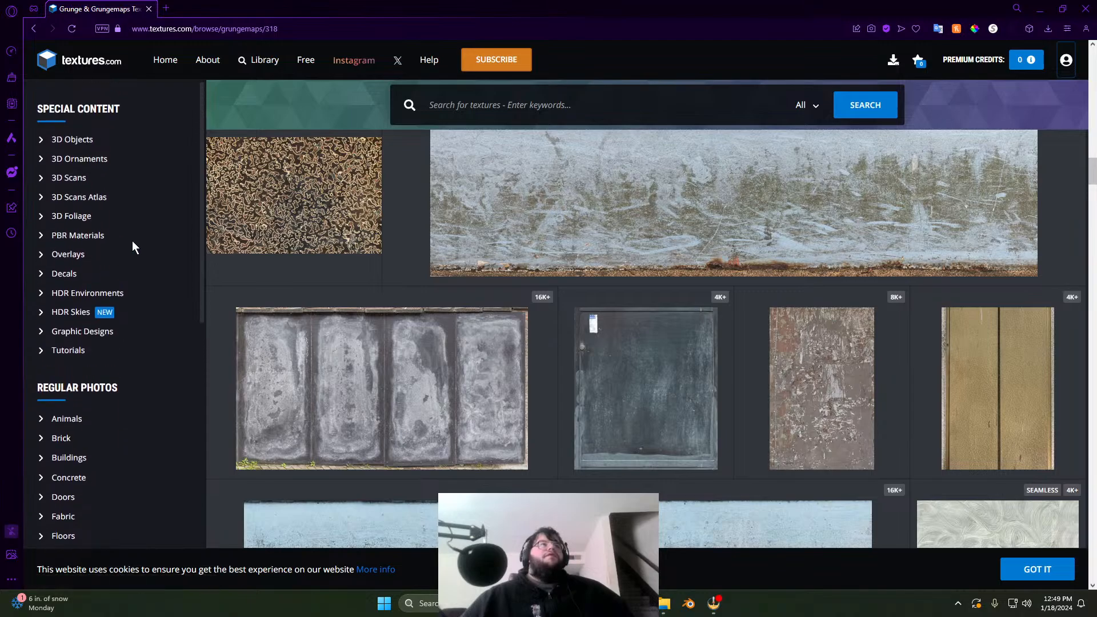
# Step: Open the Free content page and browse its free materials, overlays and grunge textures
pyautogui.click(305, 60)
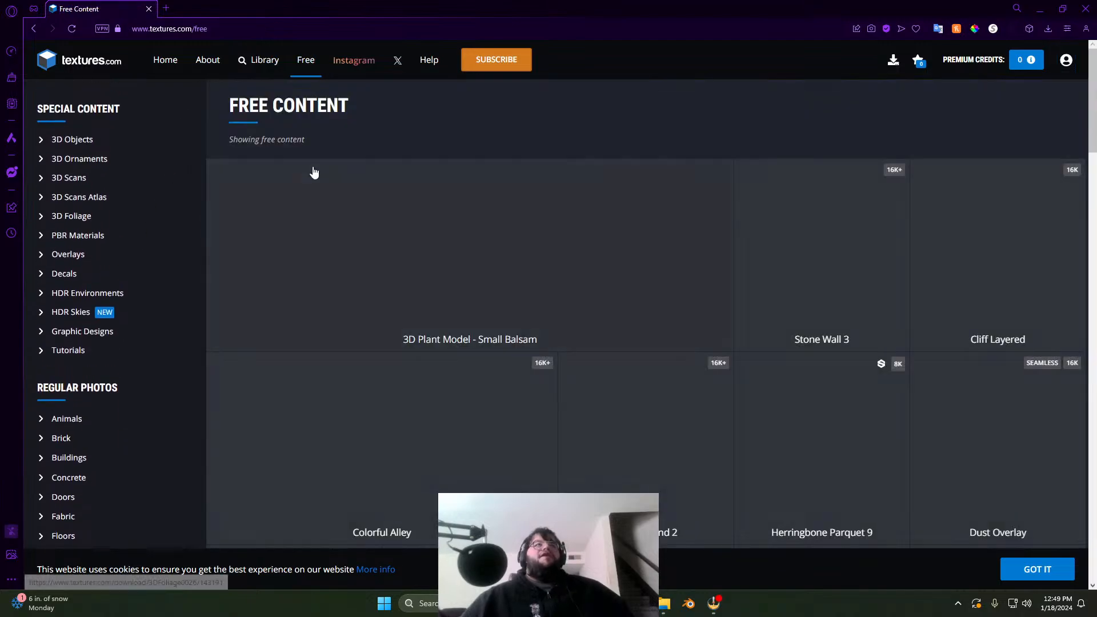
pyautogui.scroll(-1, 308, 171)
pyautogui.scroll(-3, 286, 219)
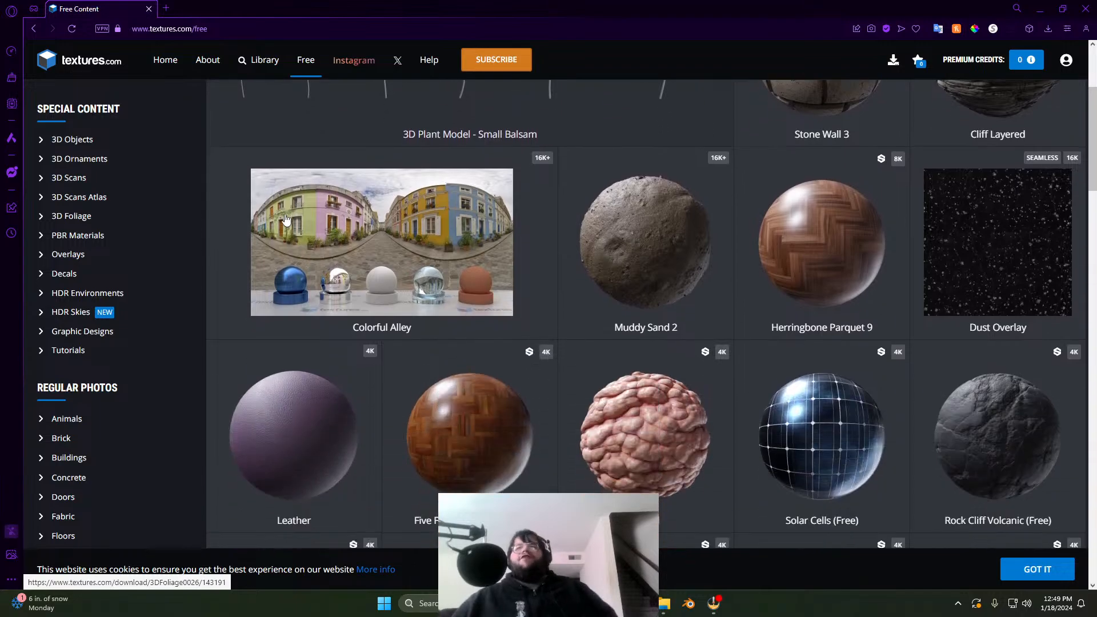
pyautogui.scroll(-8, 479, 239)
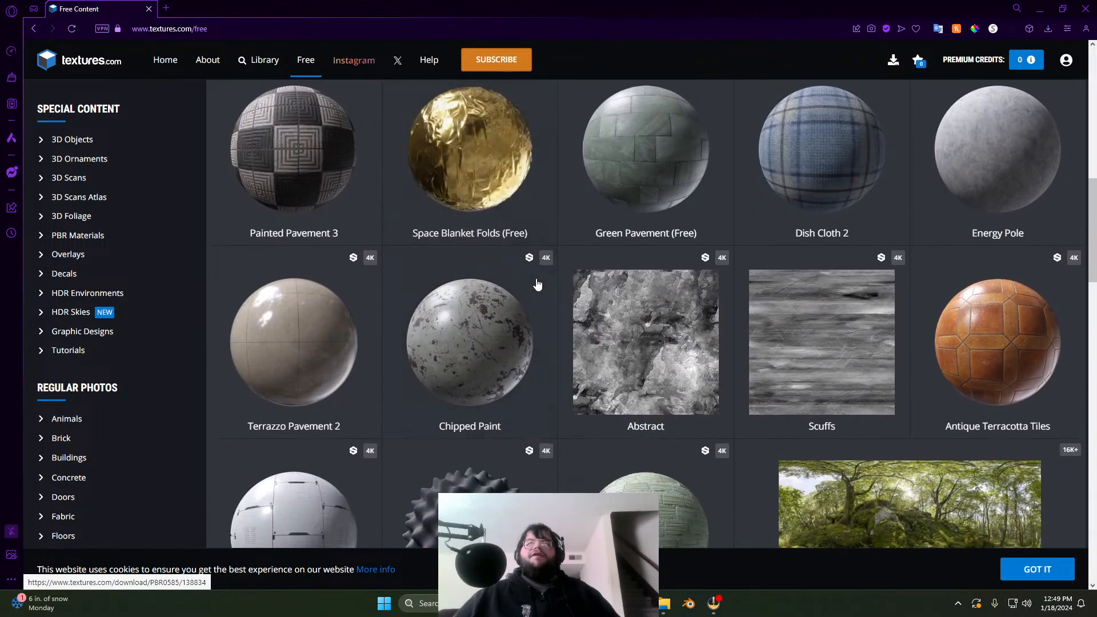
# Step: Look through the free content gallery and the category list on textures.com to see which materials, overlays and models are offered
pyautogui.scroll(-4, 537, 283)
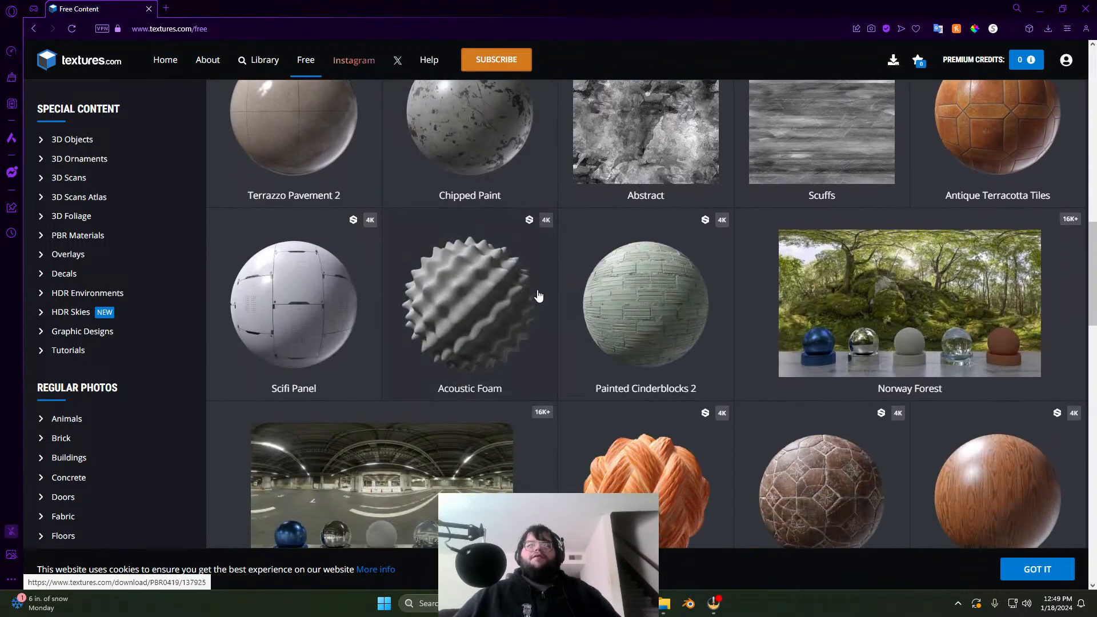
pyautogui.scroll(16, 537, 295)
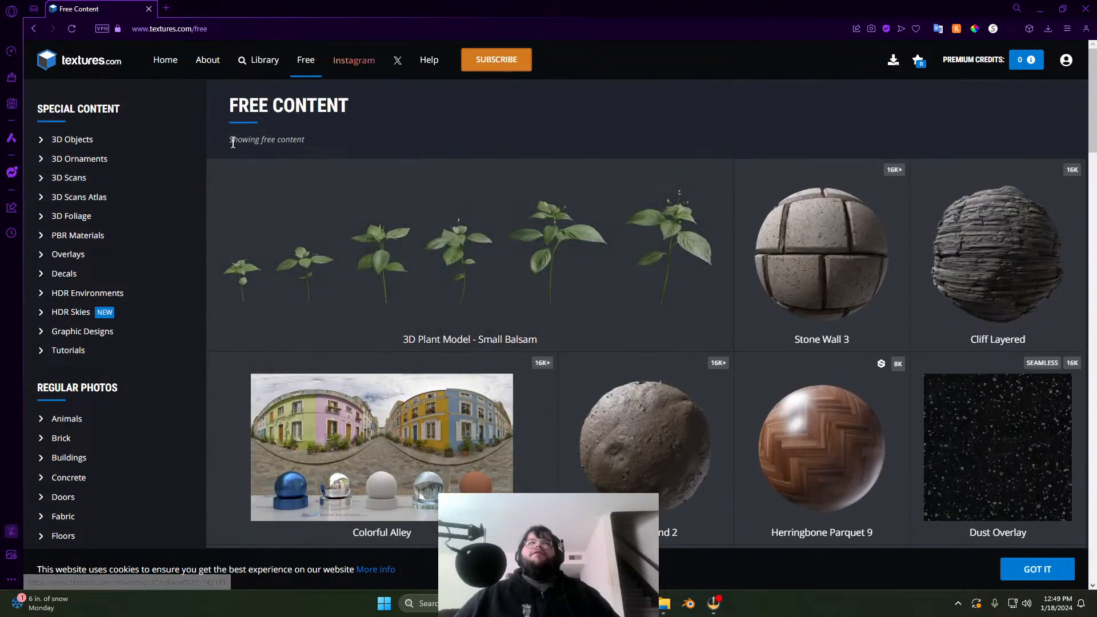
pyautogui.scroll(-7, 268, 154)
pyautogui.scroll(-3, 100, 391)
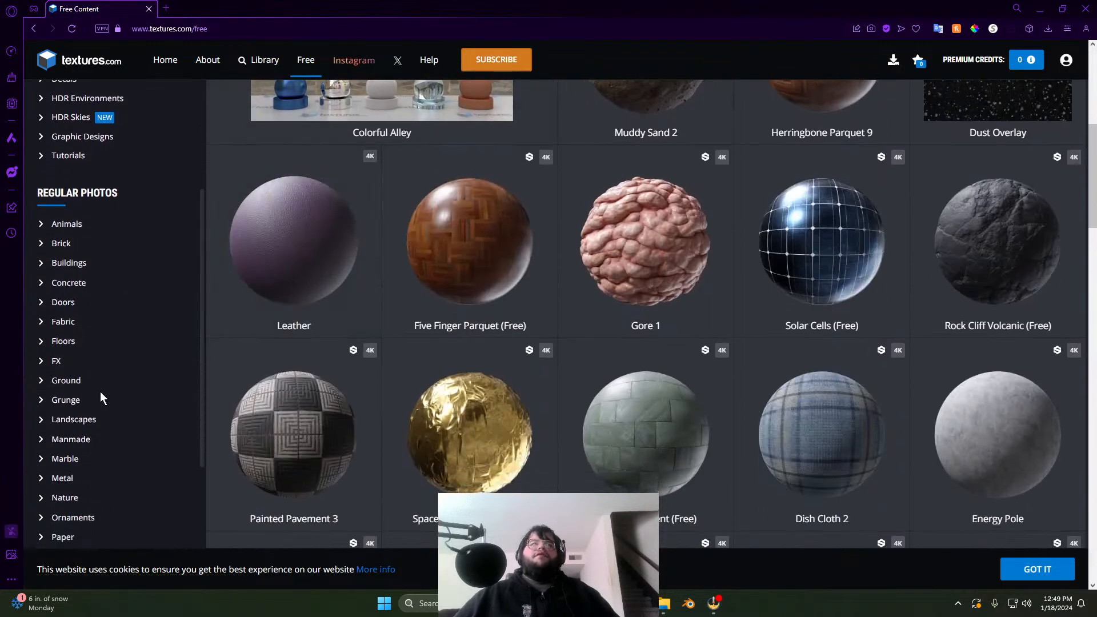
pyautogui.scroll(-3, 113, 387)
pyautogui.scroll(-8, 465, 384)
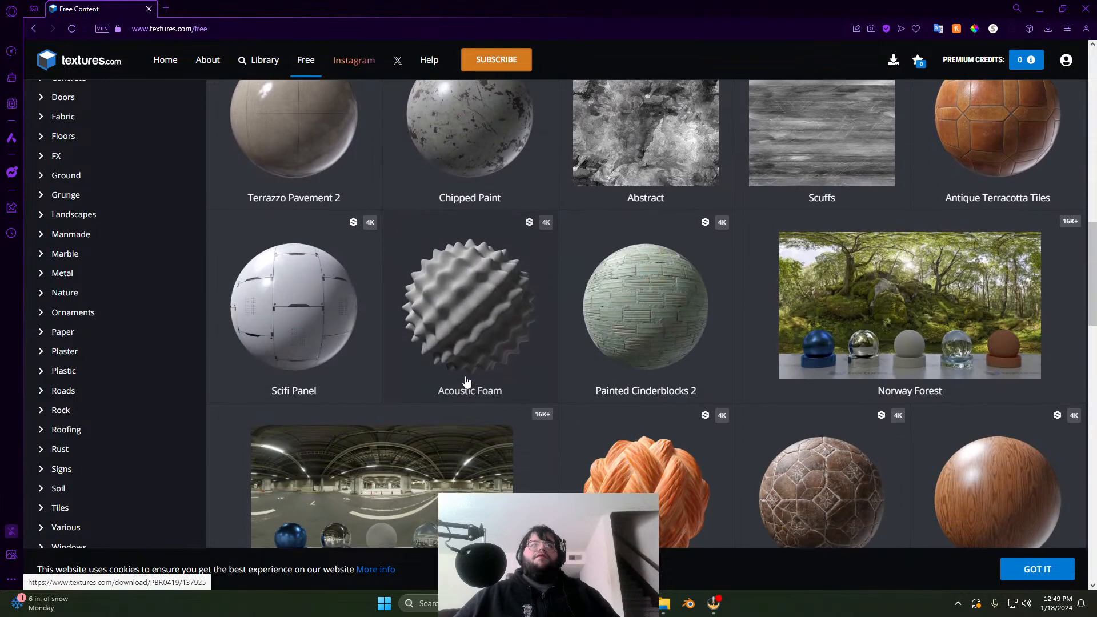
pyautogui.scroll(-12, 467, 381)
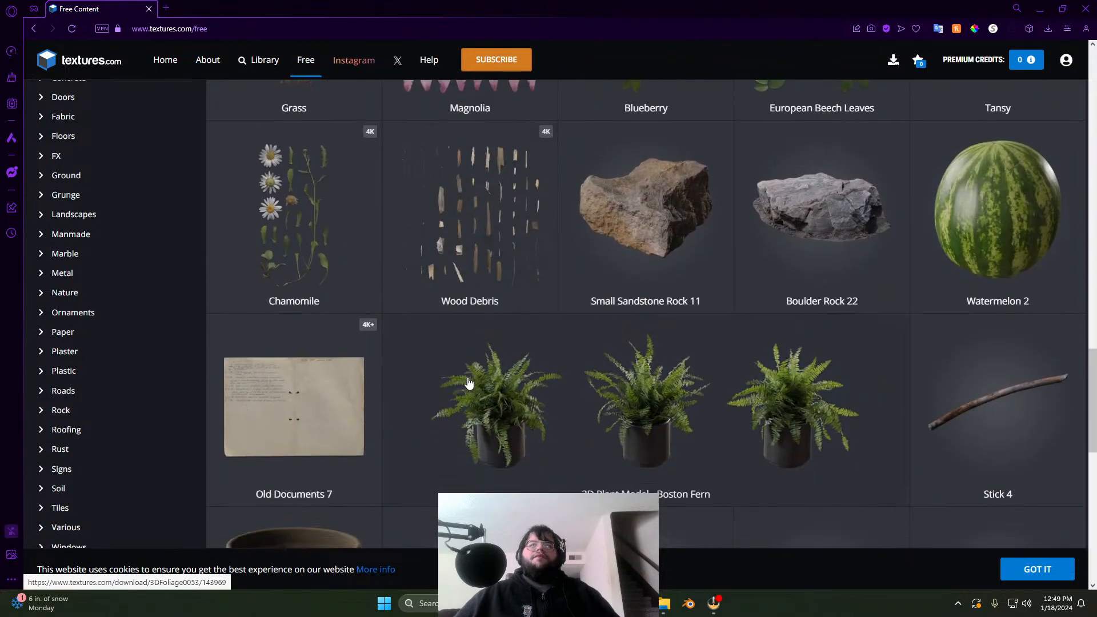
pyautogui.scroll(-8, 469, 381)
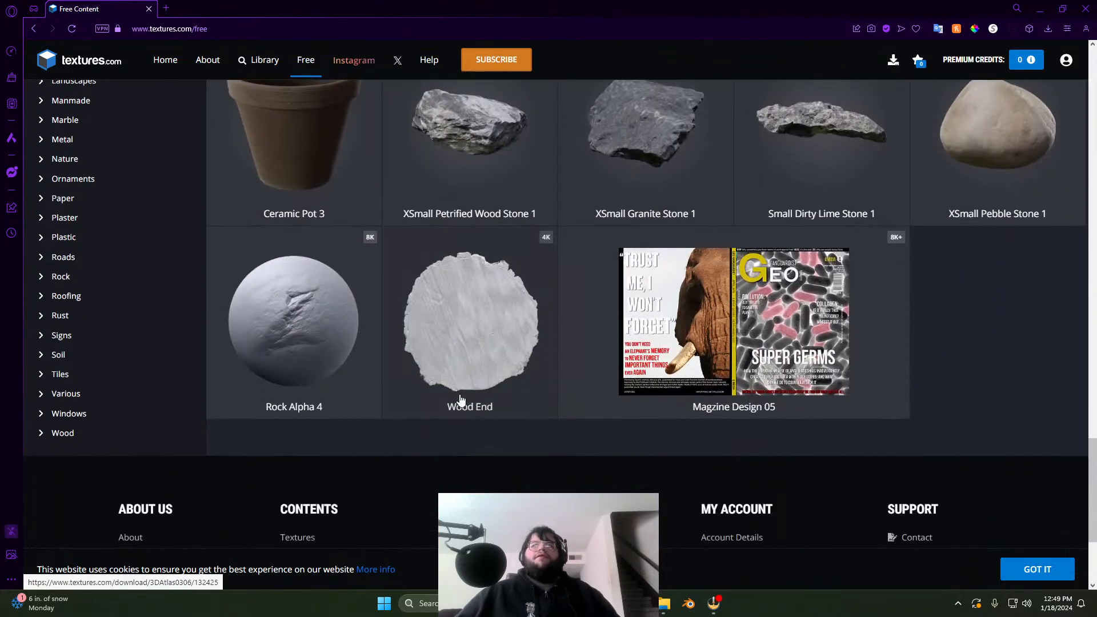
pyautogui.scroll(18, 372, 503)
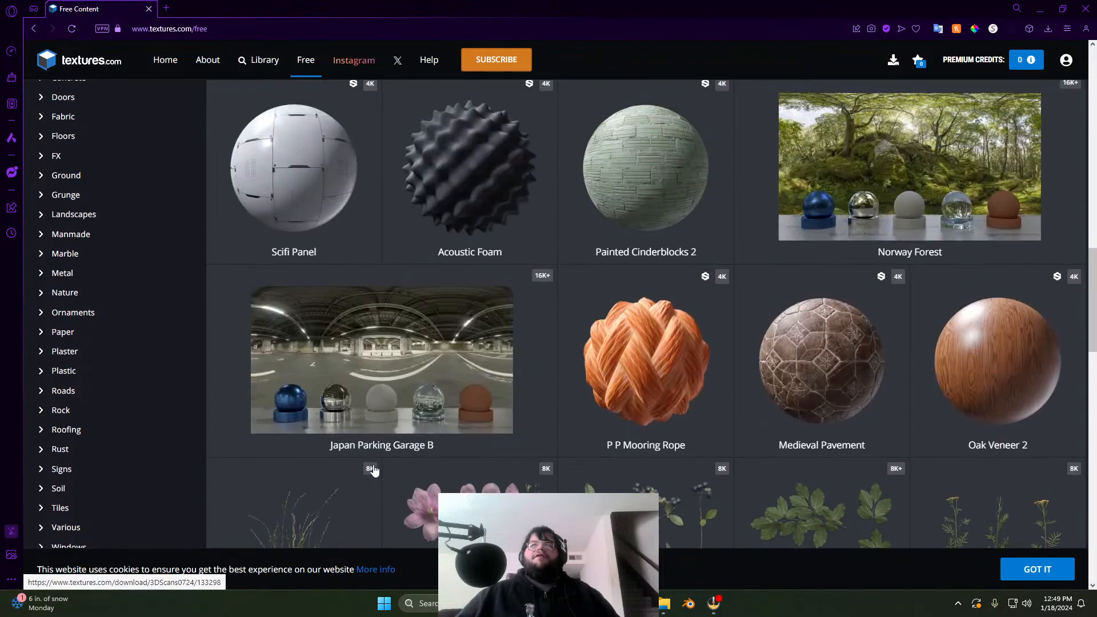
pyautogui.scroll(7, 373, 469)
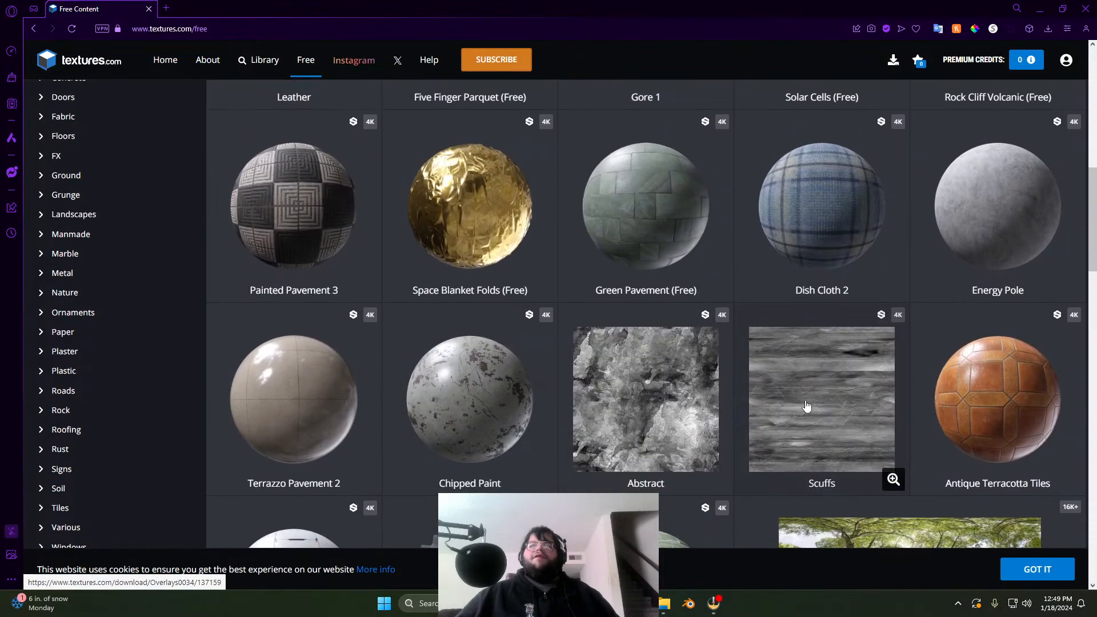
# Step: Open the free Scuffs overlay, examine its Substance files and the download sizes of its flat maps, and close the details
pyautogui.click(806, 405)
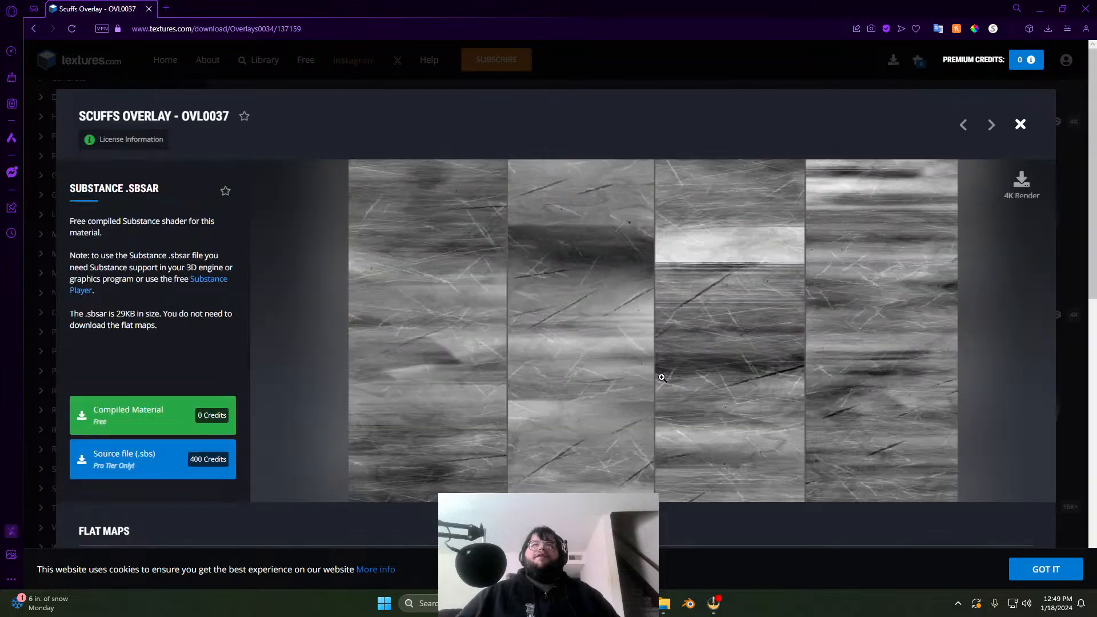
pyautogui.scroll(-7, 545, 356)
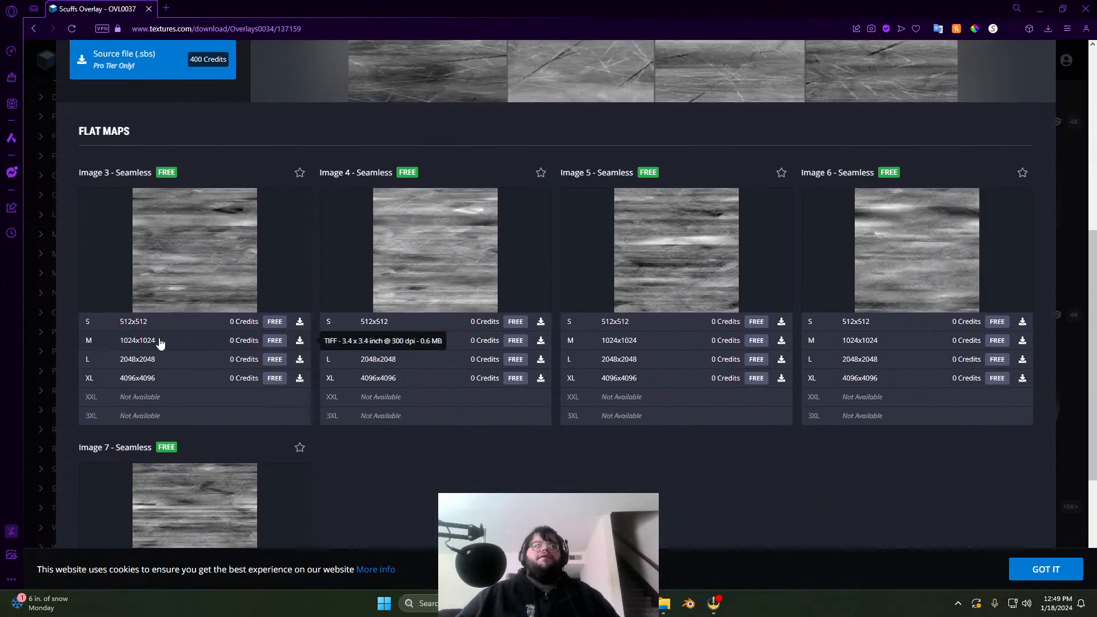
pyautogui.scroll(4, 201, 347)
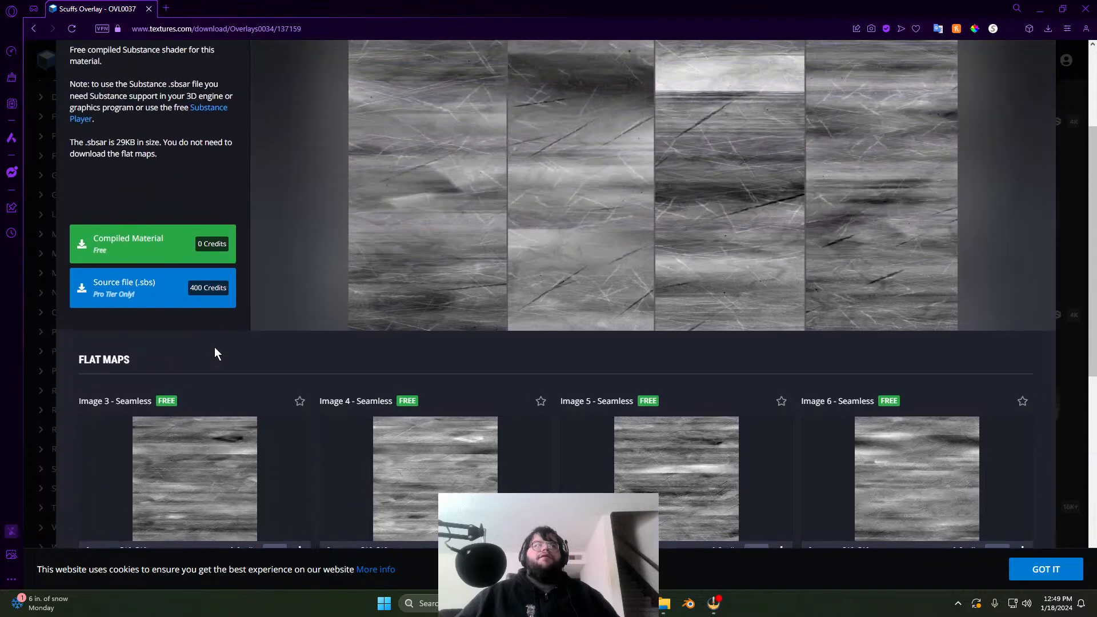
pyautogui.scroll(-4, 220, 359)
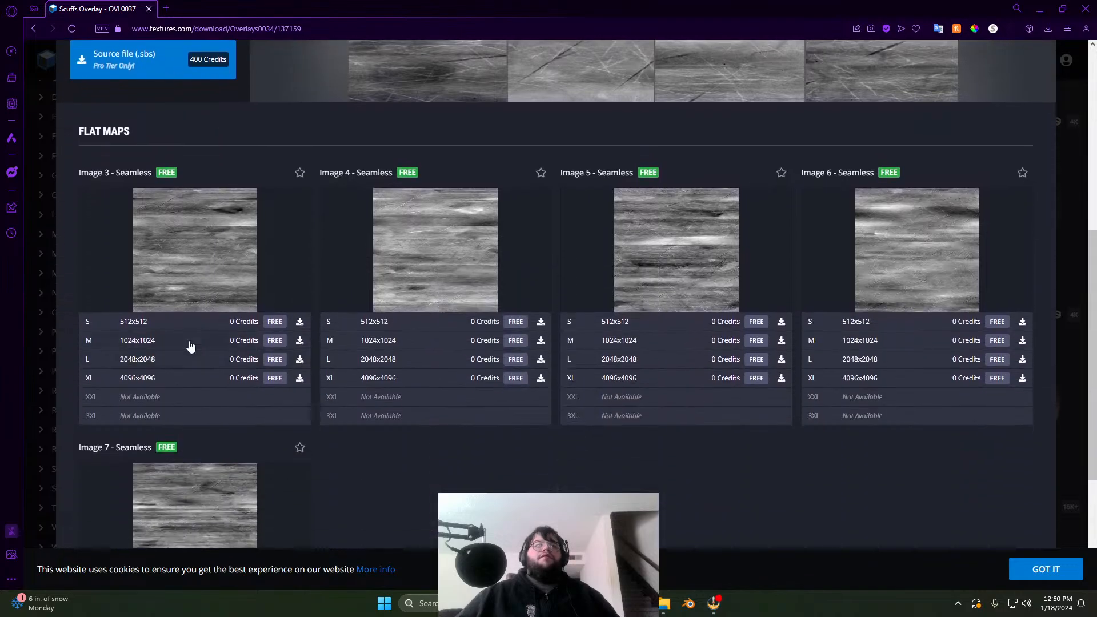
pyautogui.scroll(1, 196, 337)
pyautogui.scroll(1, 474, 386)
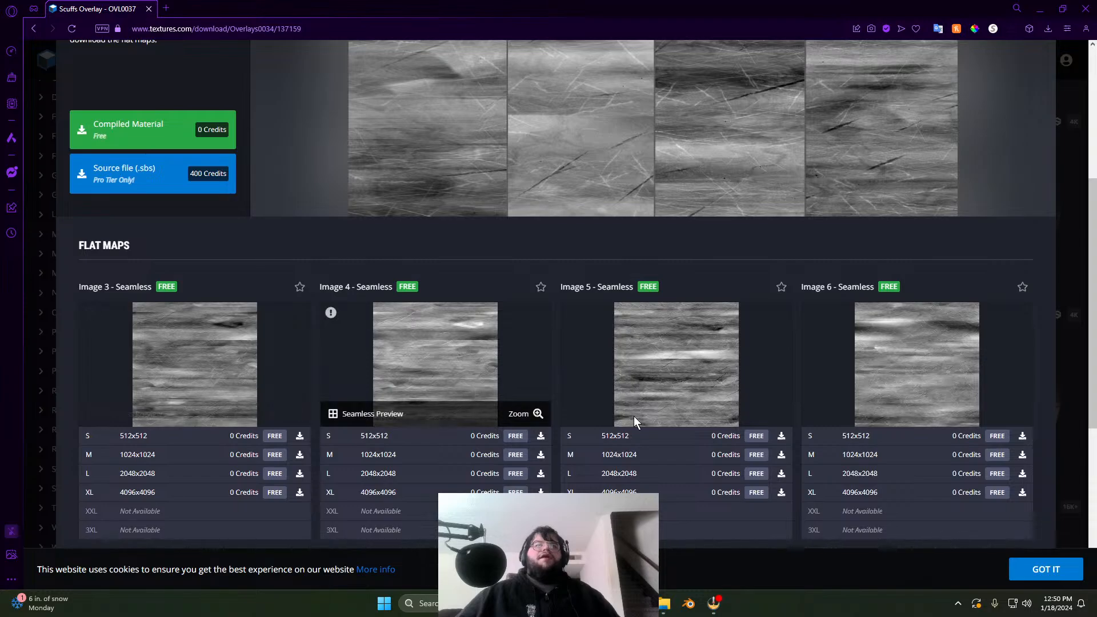
pyautogui.scroll(-3, 270, 395)
pyautogui.scroll(3, 813, 231)
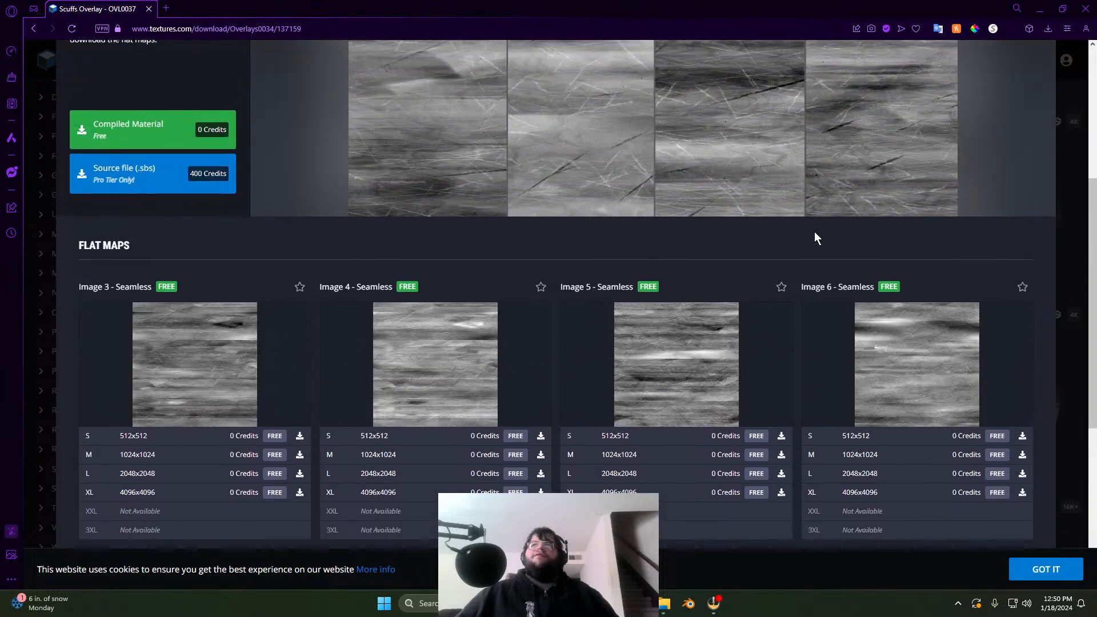
pyautogui.scroll(5, 815, 233)
pyautogui.click(1023, 124)
# Step: Review the free content page again from end to end, including the pavement, wood, rock and plant assets
pyautogui.scroll(8, 685, 297)
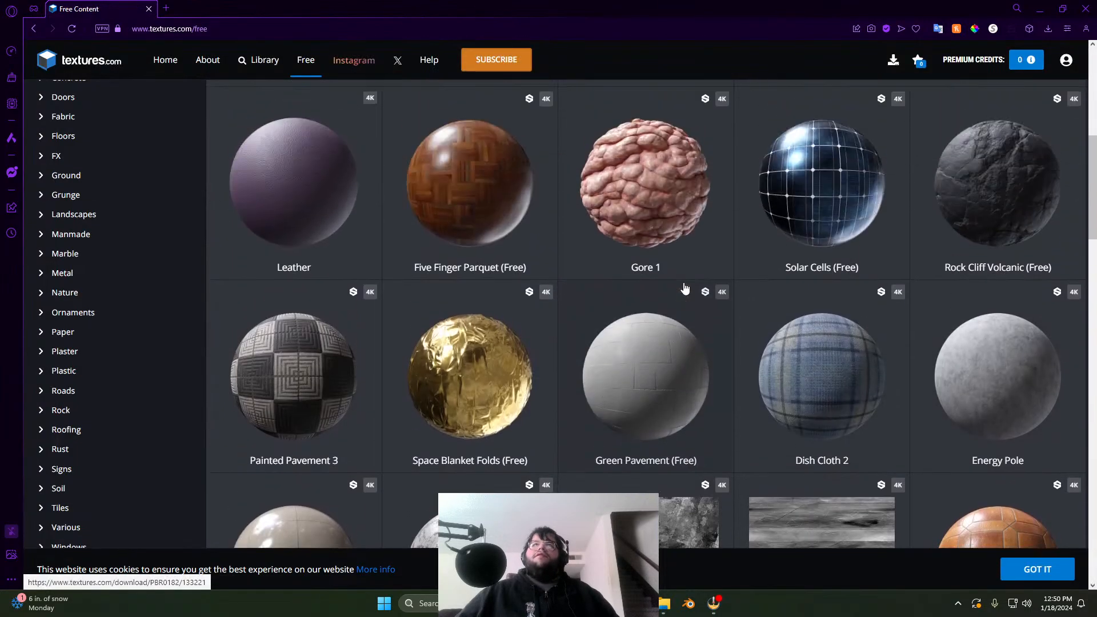
pyautogui.scroll(3, 685, 297)
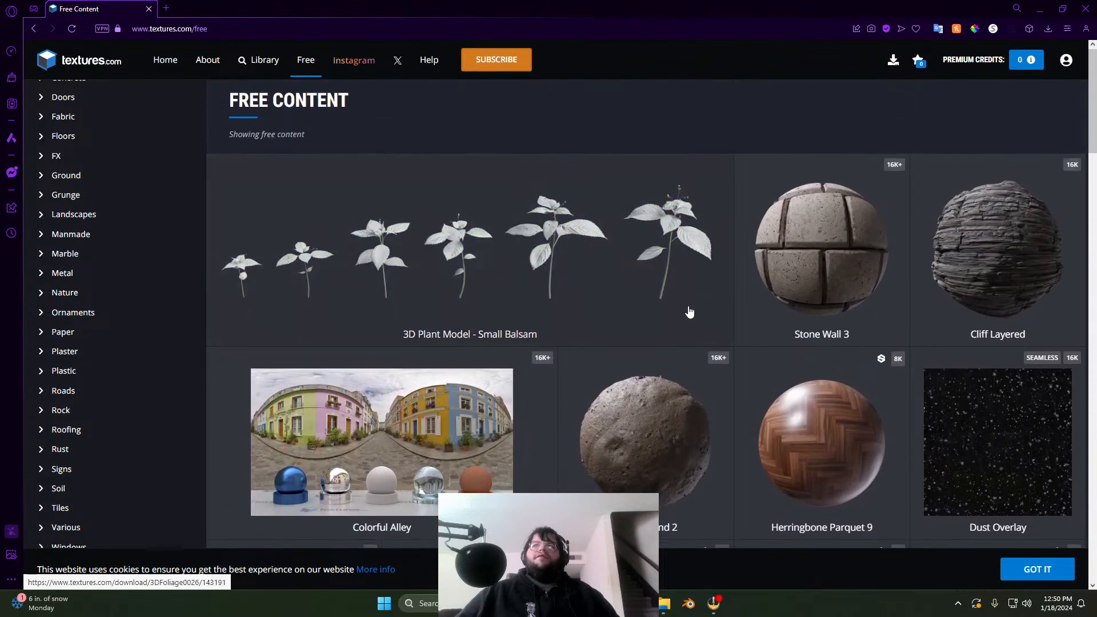
pyautogui.scroll(-15, 687, 306)
pyautogui.scroll(-15, 689, 313)
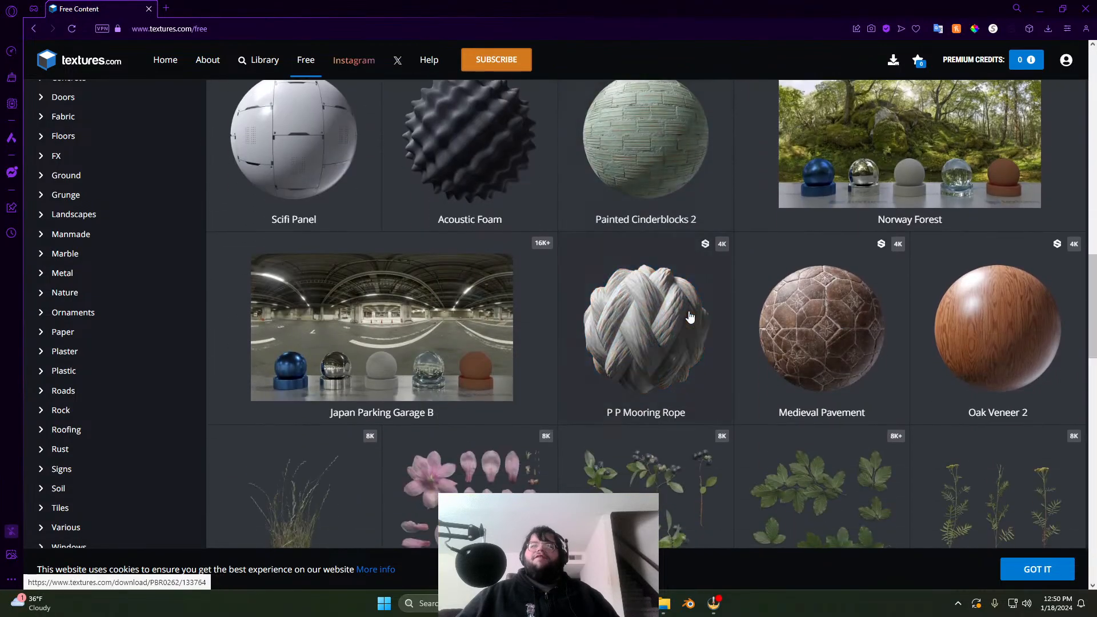
pyautogui.scroll(-13, 679, 333)
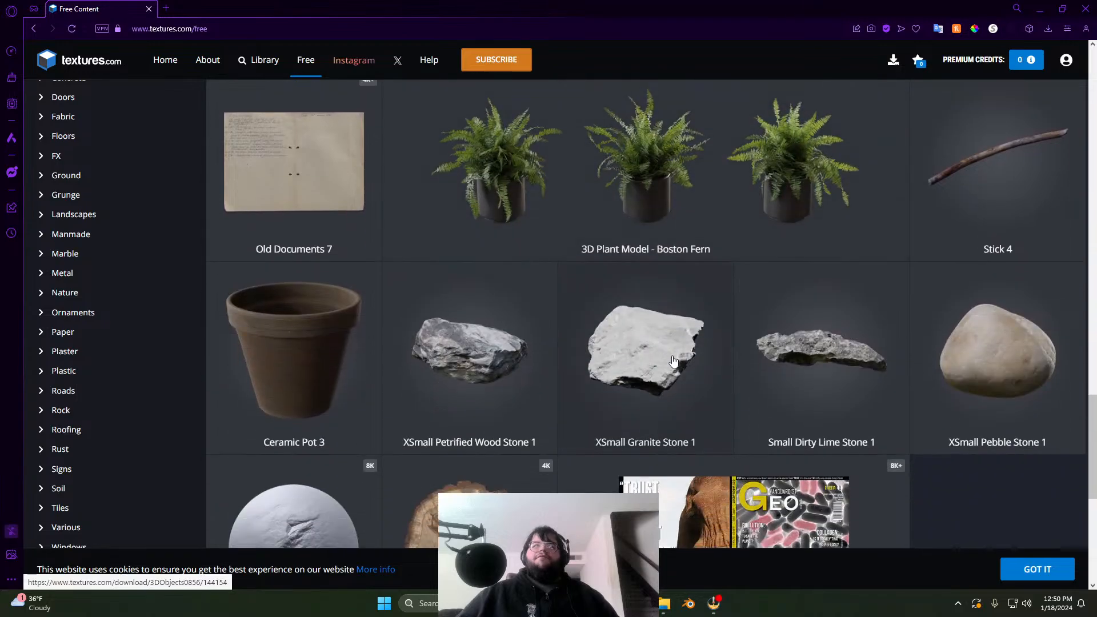
pyautogui.scroll(12, 605, 402)
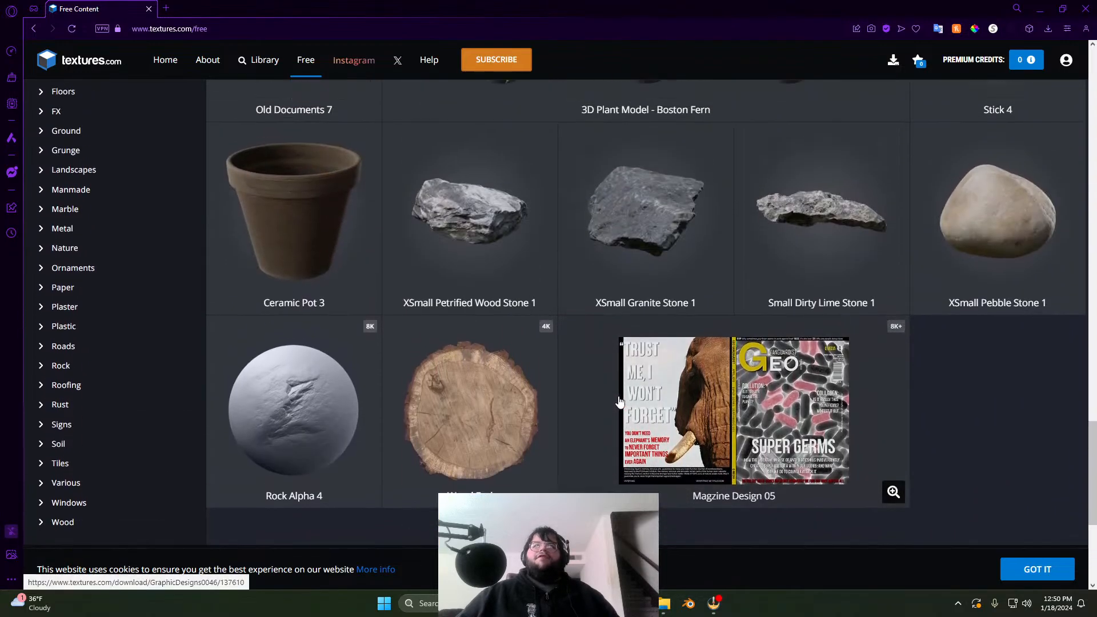
pyautogui.scroll(15, 762, 392)
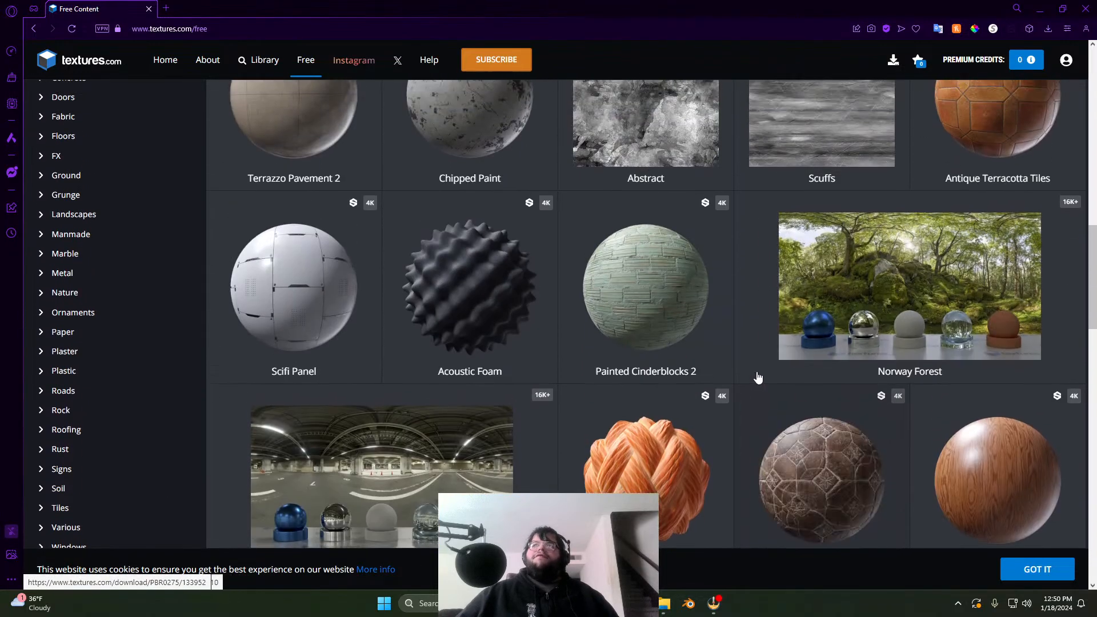
pyautogui.scroll(3, 799, 372)
pyautogui.scroll(-3, 714, 412)
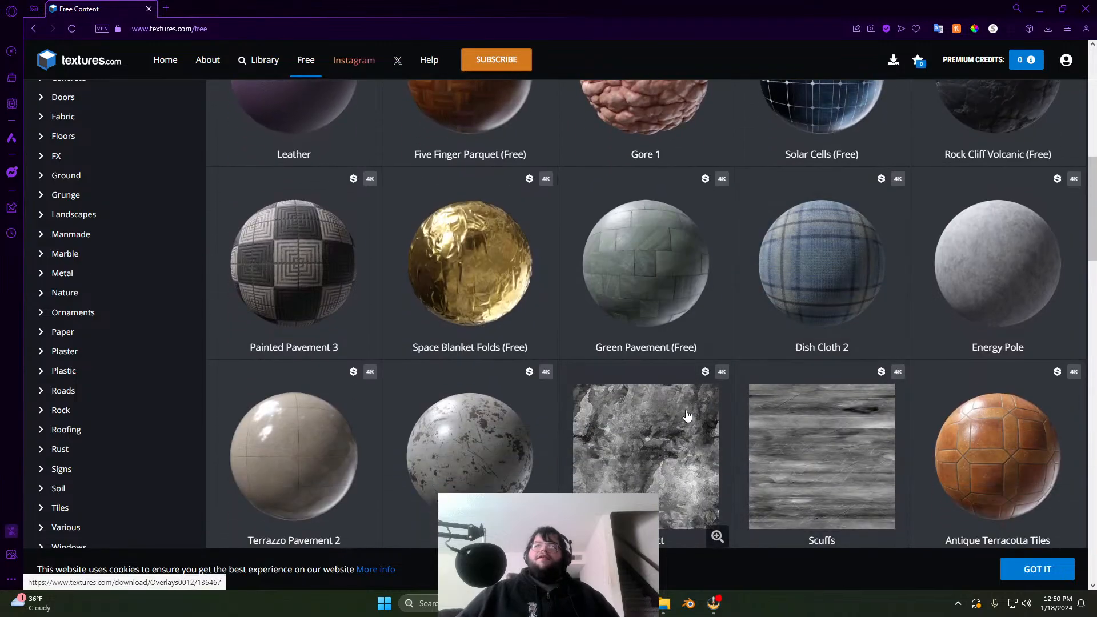
pyautogui.scroll(7, 710, 409)
pyautogui.scroll(3, 711, 408)
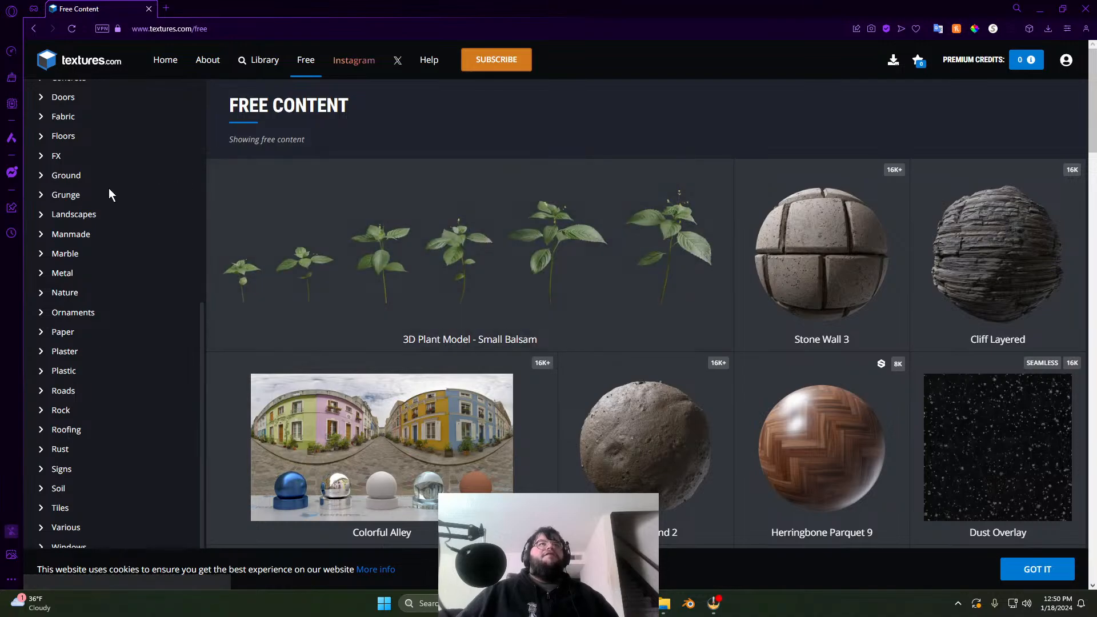
pyautogui.scroll(7, 132, 196)
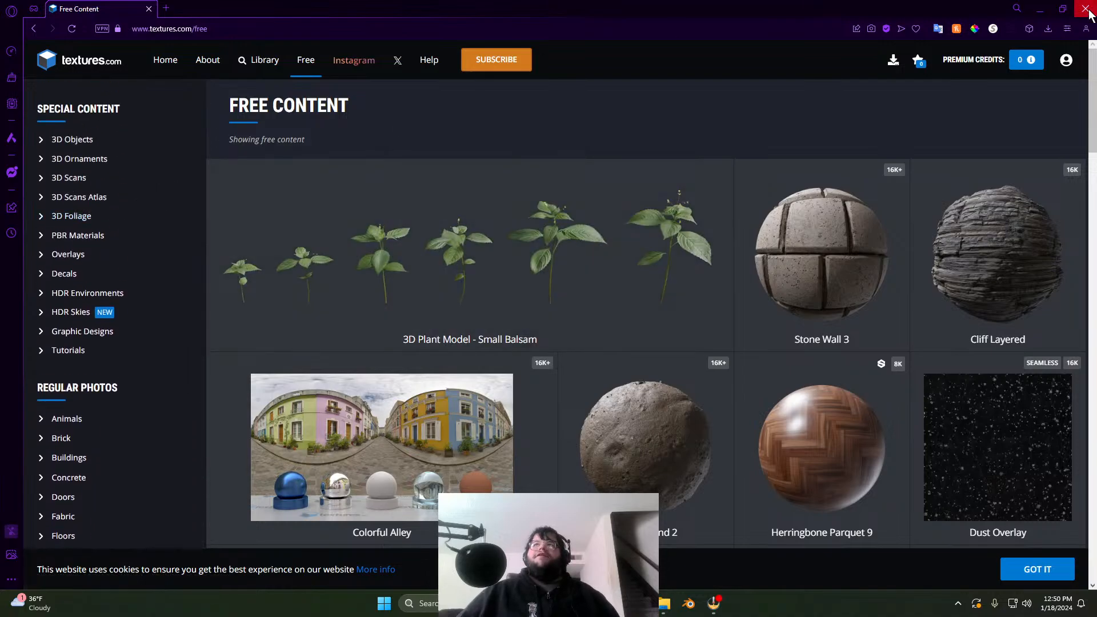
# Step: Close the browser and launch Material Maker from the material_maker_1_3_windows folder
pyautogui.click(1088, 12)
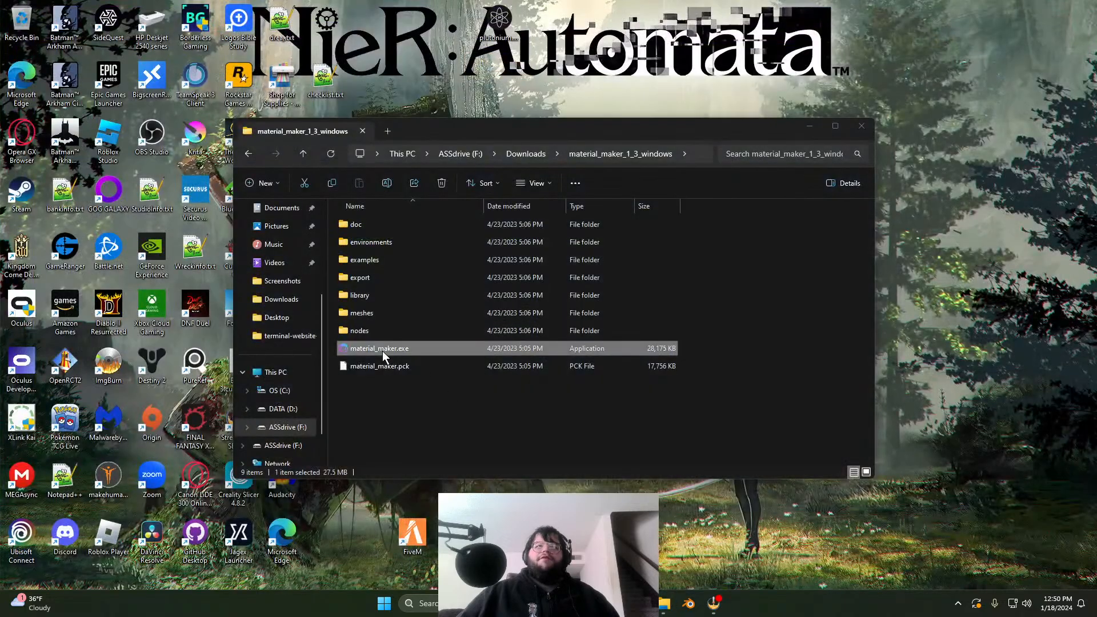
pyautogui.doubleClick(382, 352)
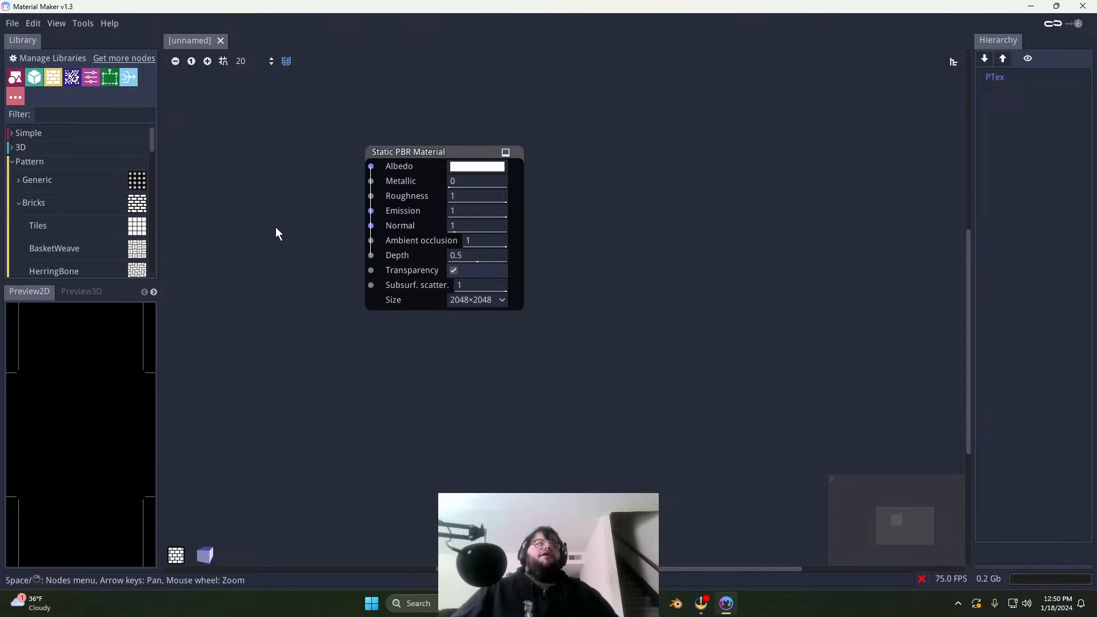
# Step: Set the texture size of the Static PBR Material node to 1024×1024
pyautogui.moveTo(276, 227); pyautogui.dragTo(610, 250, button='middle')
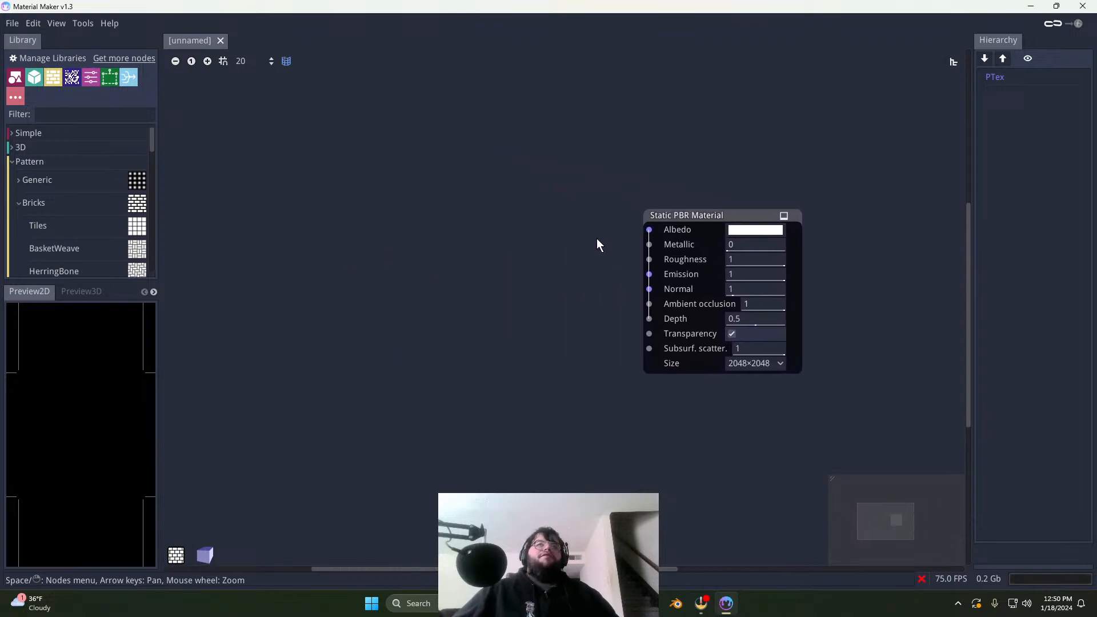
pyautogui.scroll(-2, 597, 245)
pyautogui.scroll(2, 617, 290)
pyautogui.click(791, 358)
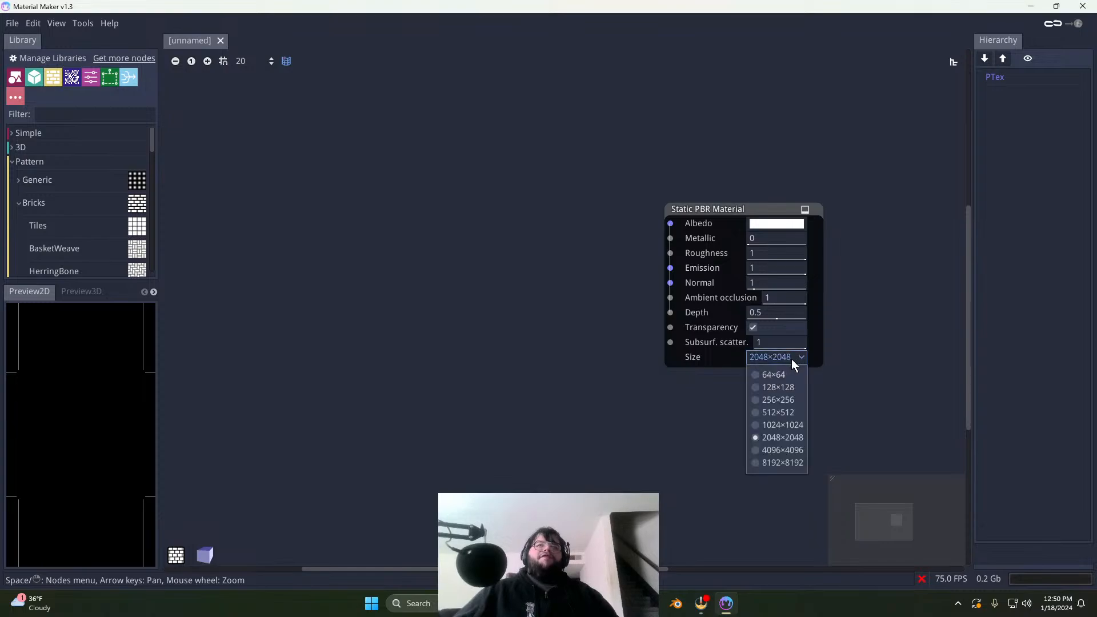
pyautogui.click(785, 425)
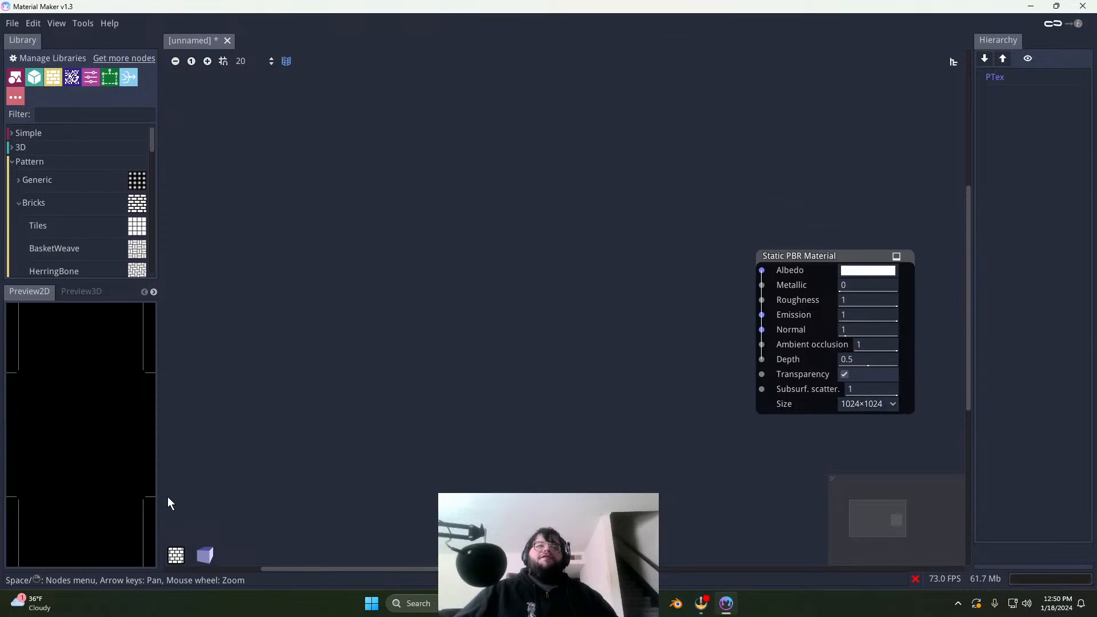
# Step: Search the available nodes for "grung" from an empty area of the graph
pyautogui.scroll(-5, 69, 222)
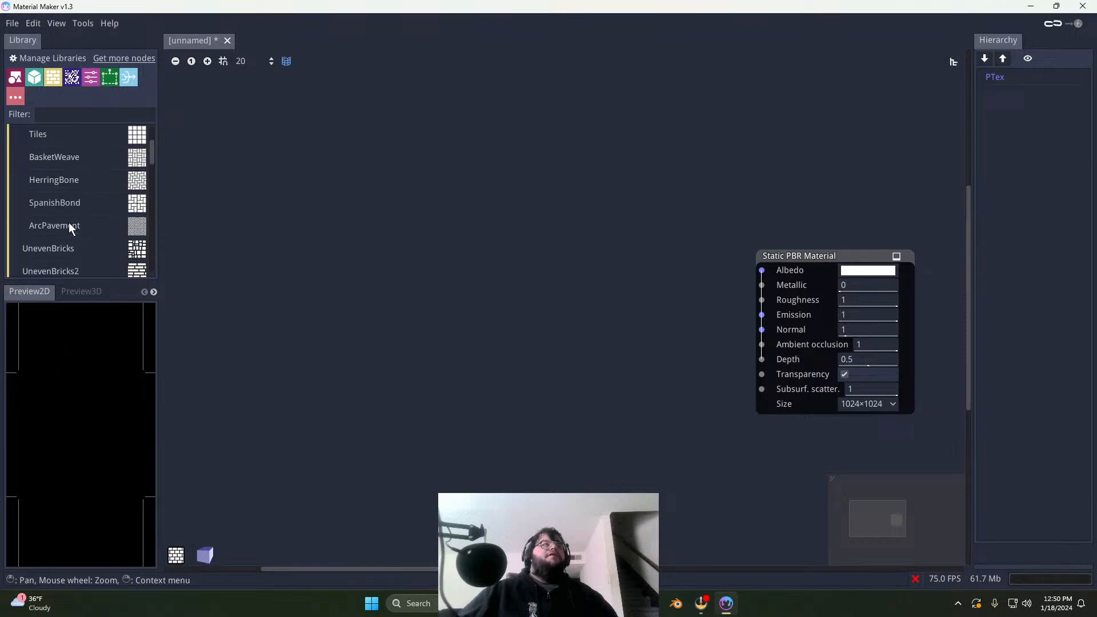
pyautogui.rightClick(323, 217)
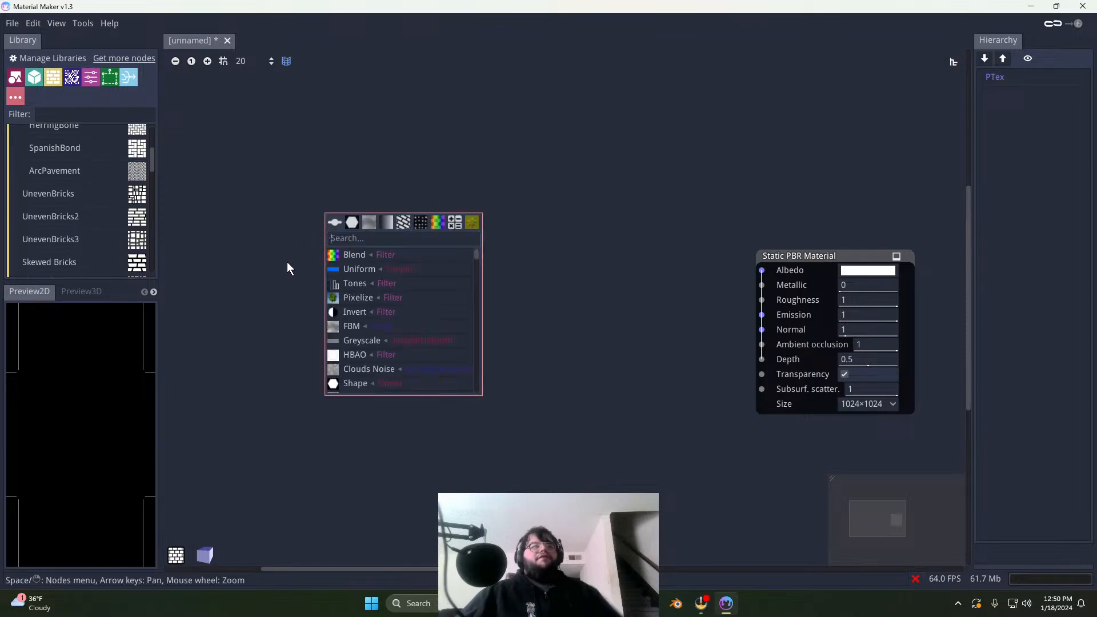
pyautogui.write('gr')
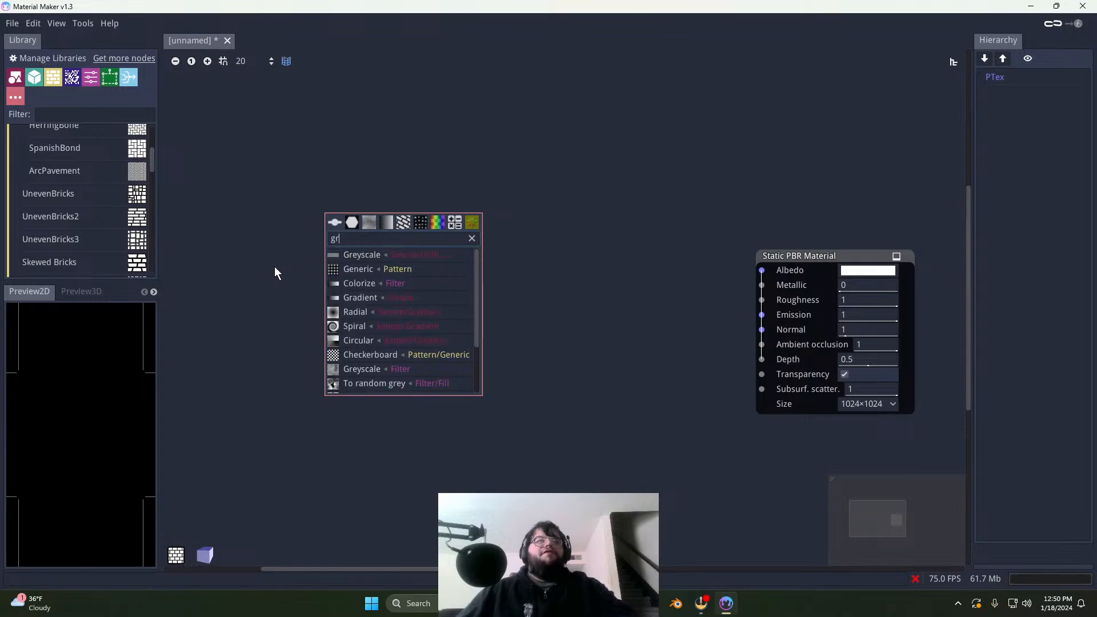
pyautogui.write('ay')
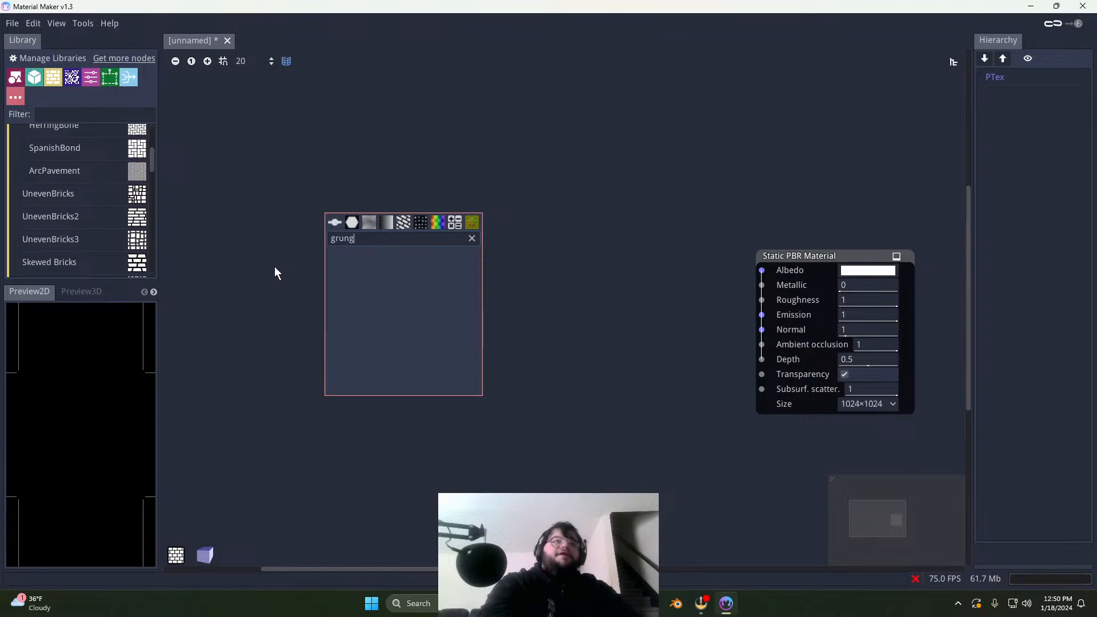
pyautogui.press('BackSpace')
pyautogui.press('BackSpace')
pyautogui.press('BackSpace')
pyautogui.press('BackSpace')
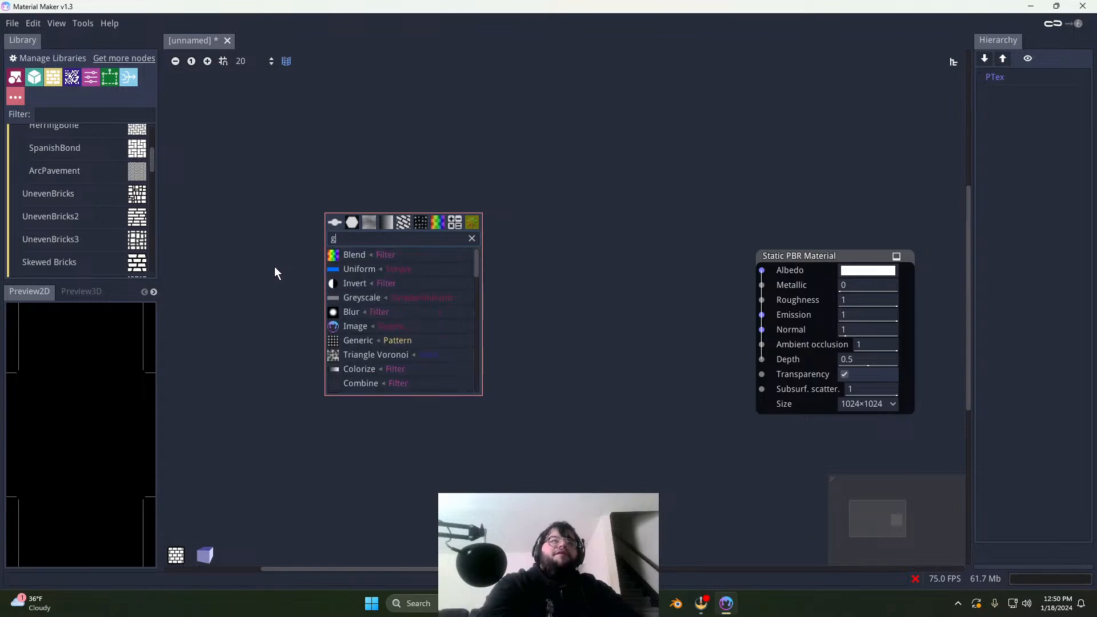
# Step: Find the Clouds Noise node with the search term "cloud" and add it to the graph
pyautogui.write('cloud')
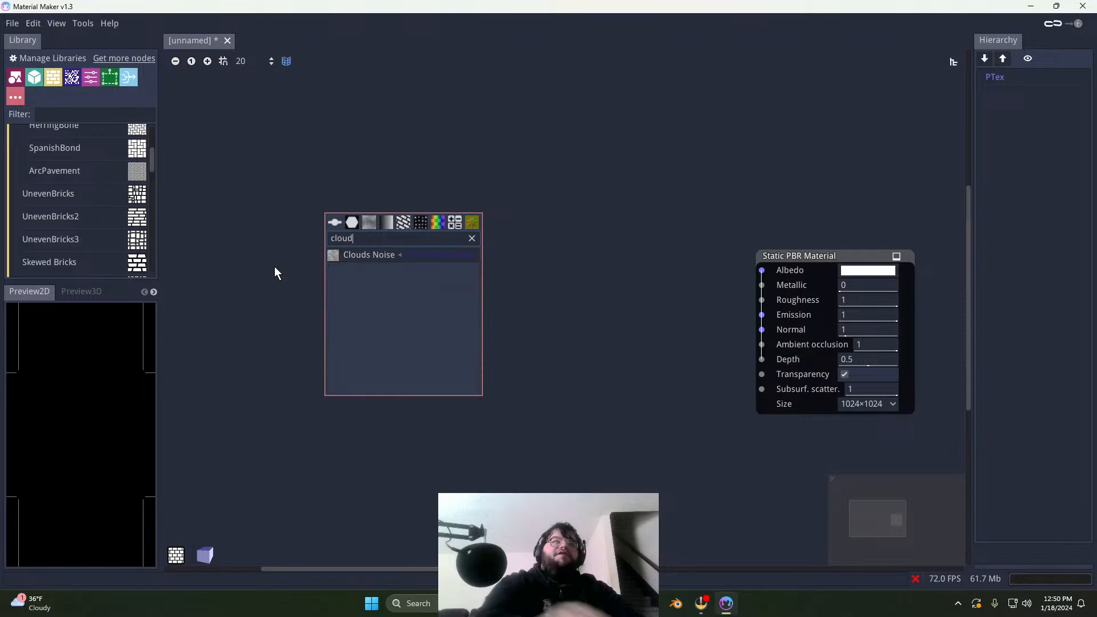
pyautogui.click(361, 253)
pyautogui.click(389, 265)
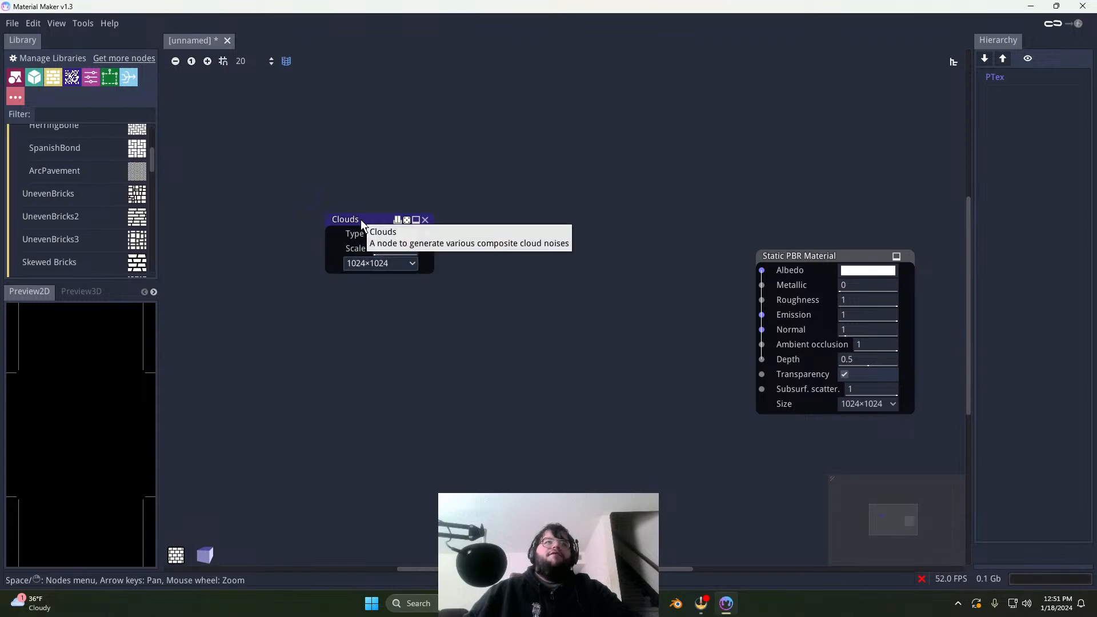
# Step: Try the Clouds 2 type on the Clouds node and return the type to Clouds 1
pyautogui.moveTo(361, 219); pyautogui.dragTo(217, 228)
pyautogui.moveTo(433, 311); pyautogui.dragTo(499, 341, button='middle')
pyautogui.click(320, 295)
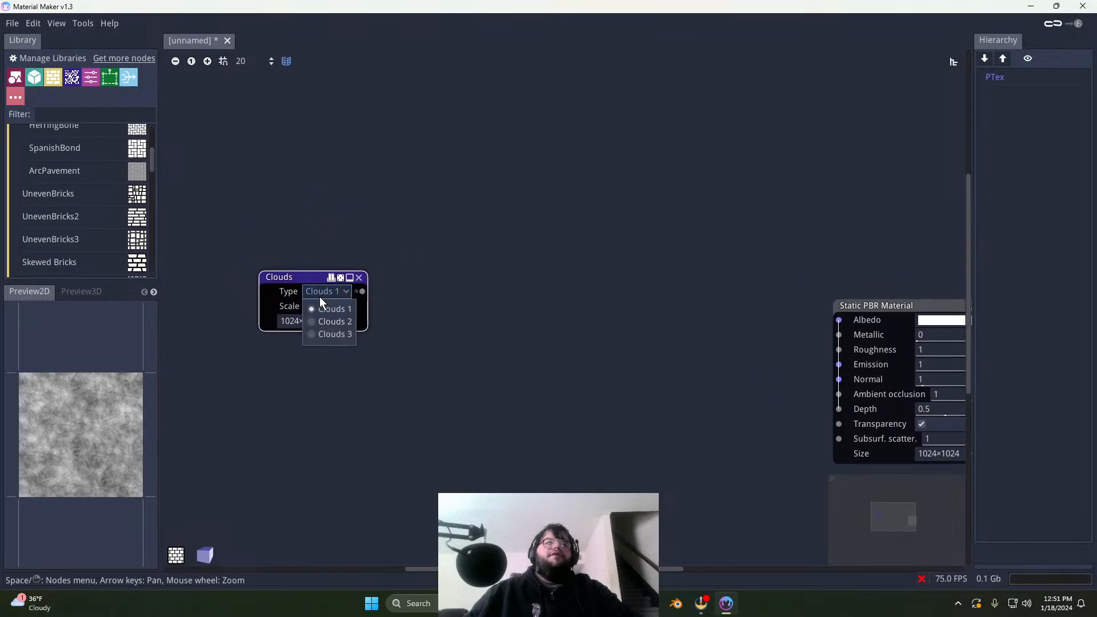
pyautogui.click(330, 322)
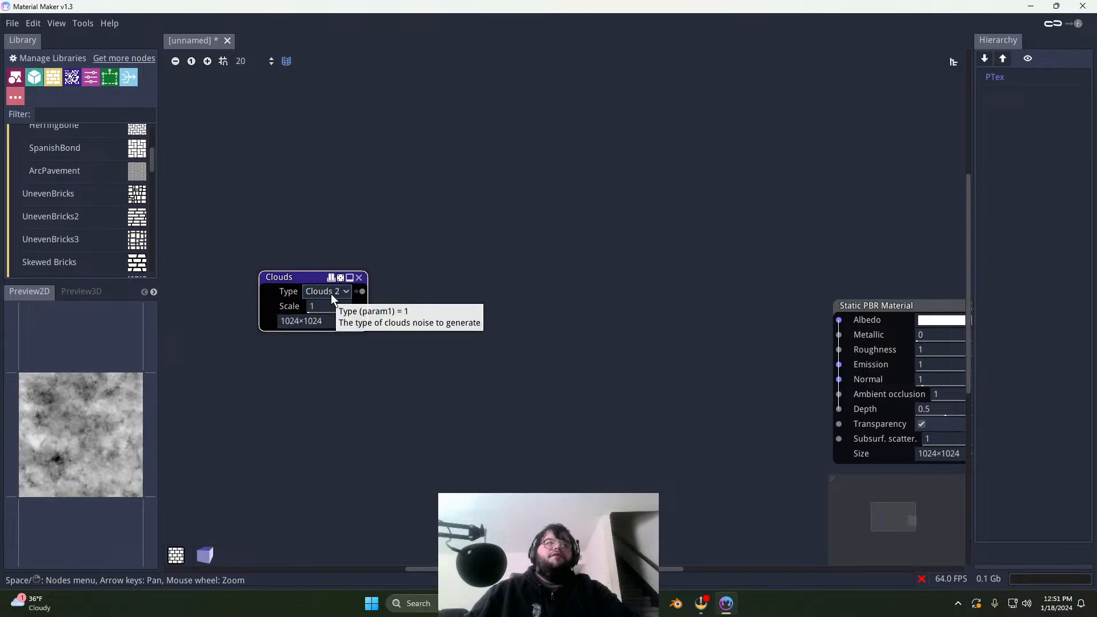
pyautogui.click(331, 294)
pyautogui.click(331, 309)
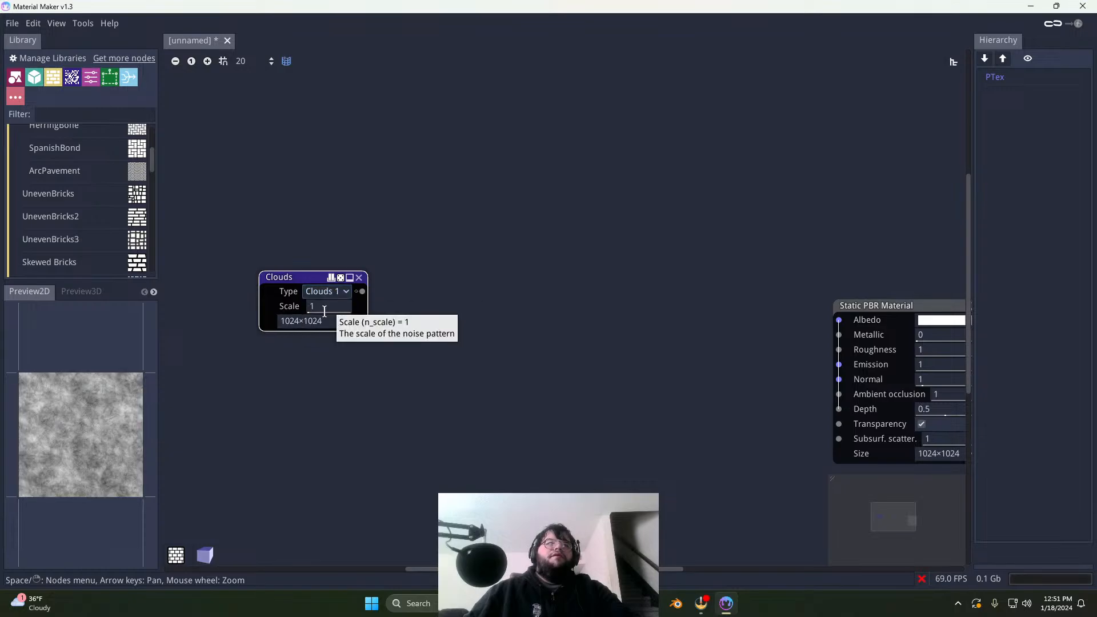
# Step: Add a Blend node with the Clouds output as its Background, keeping the Clouds node up and away from it
pyautogui.moveTo(300, 278); pyautogui.dragTo(241, 258)
pyautogui.moveTo(365, 310); pyautogui.dragTo(415, 319, button='middle')
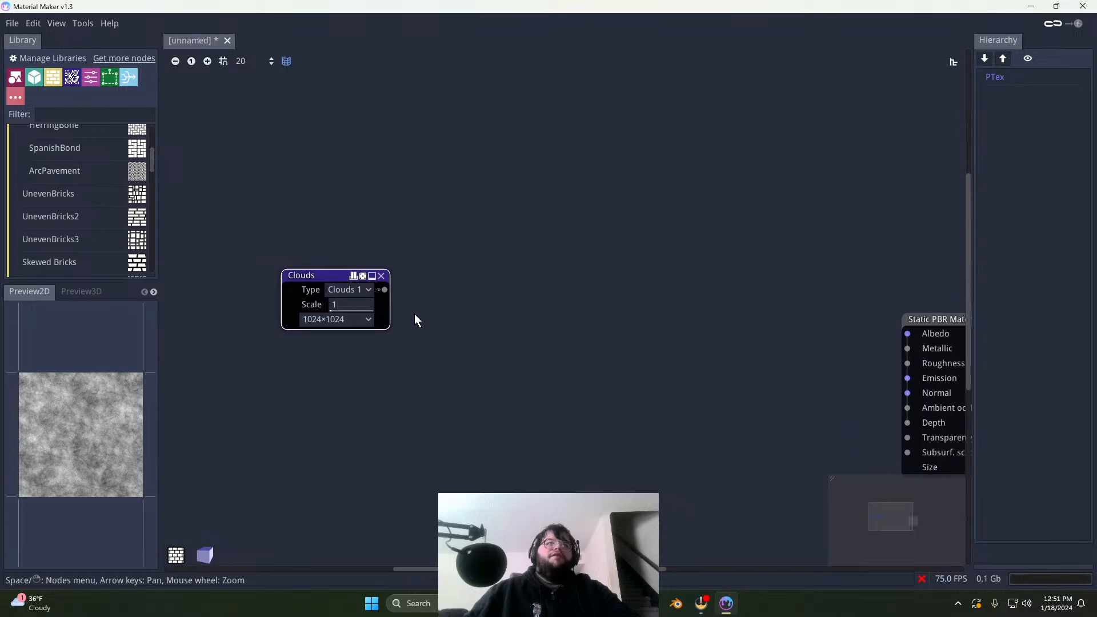
pyautogui.moveTo(382, 290); pyautogui.dragTo(496, 339)
pyautogui.click(595, 361)
pyautogui.moveTo(293, 276); pyautogui.dragTo(268, 262)
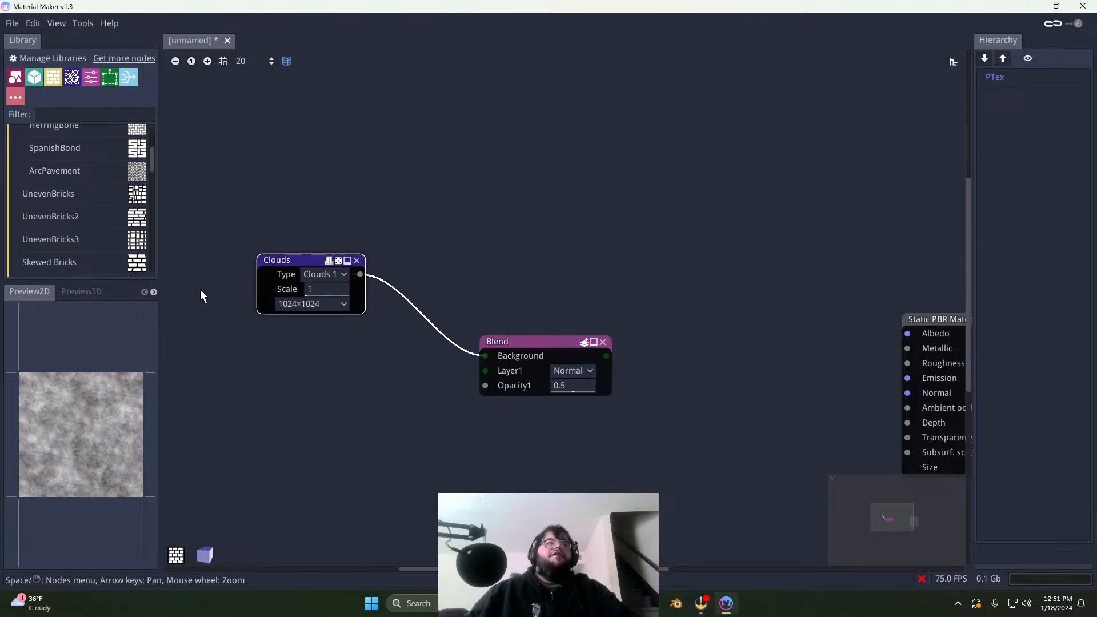
# Step: Add an FBM noise node below the Clouds node using the search term "perl" and set its noise type to Perlin
pyautogui.rightClick(360, 387)
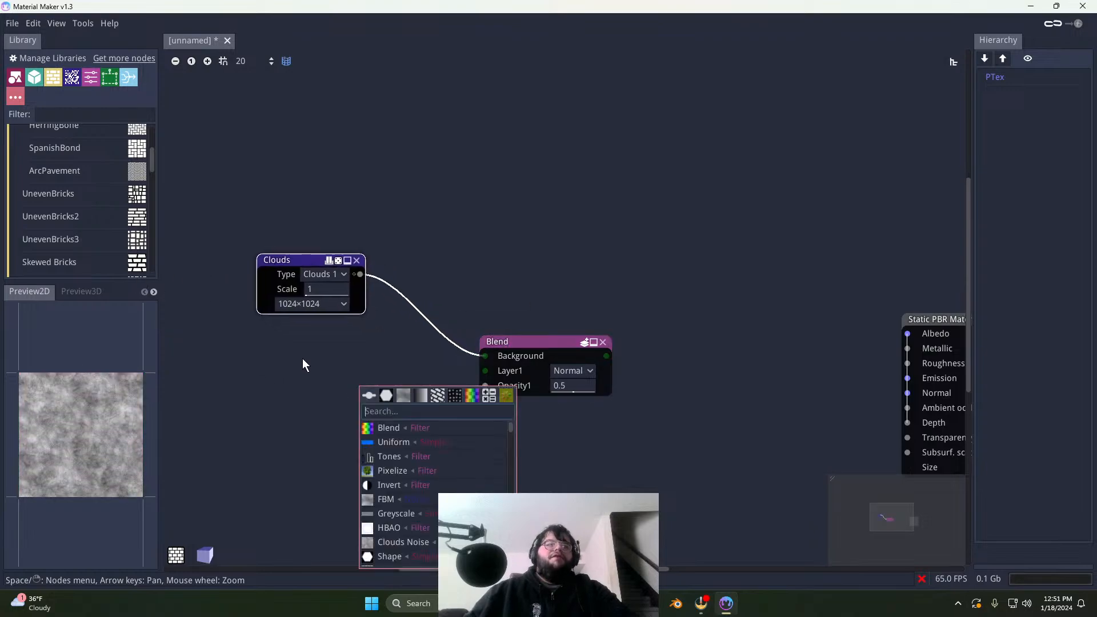
pyautogui.write('perl')
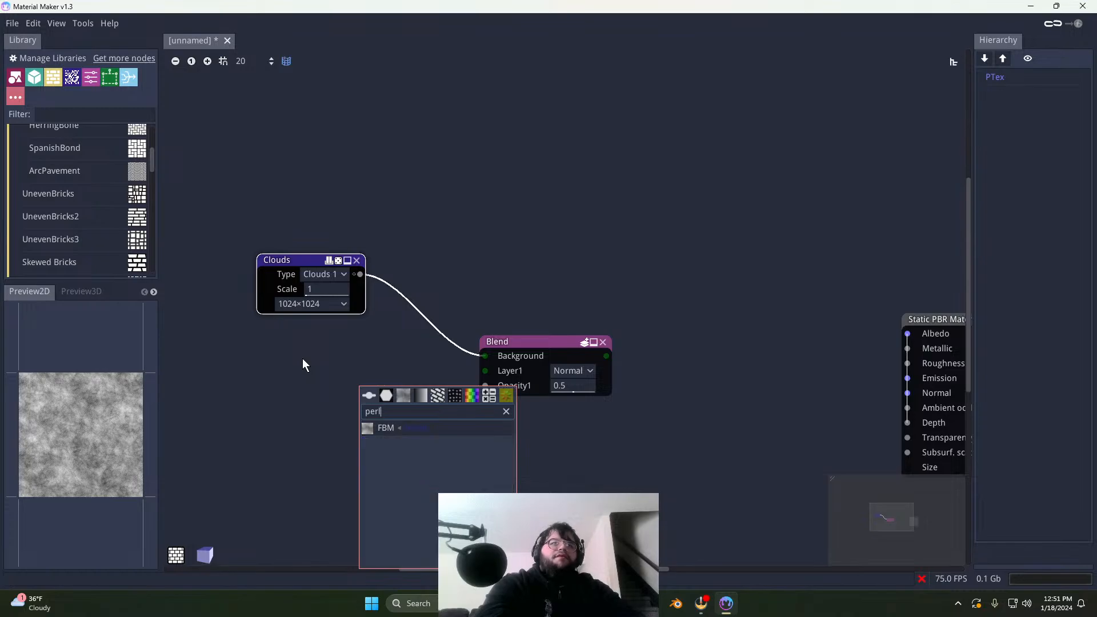
pyautogui.click(421, 427)
pyautogui.moveTo(398, 394); pyautogui.dragTo(286, 372)
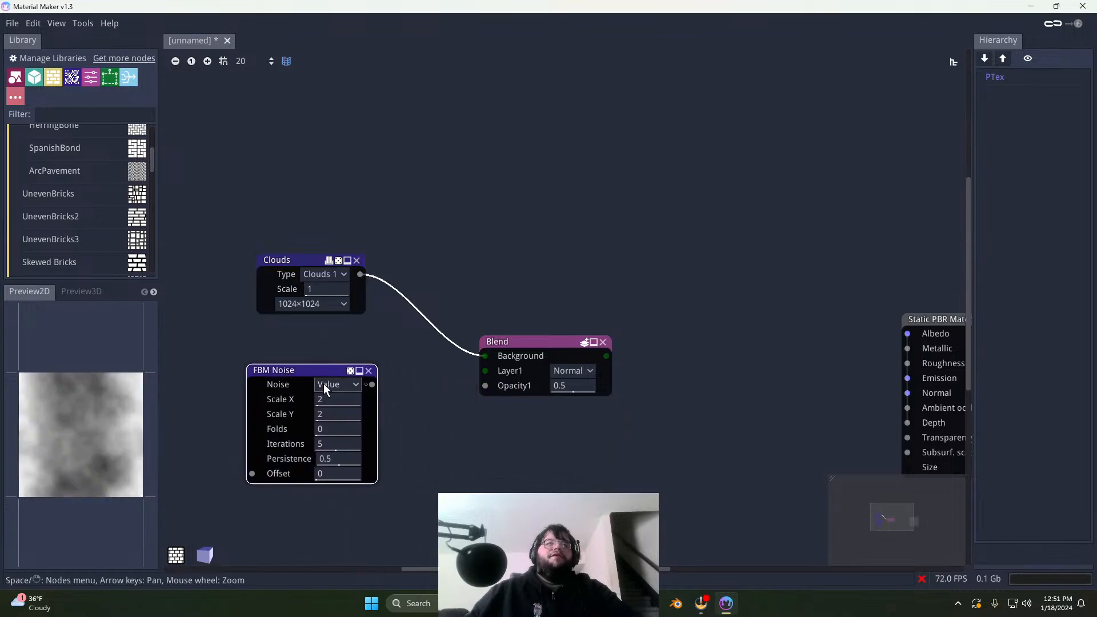
pyautogui.click(340, 385)
pyautogui.click(344, 415)
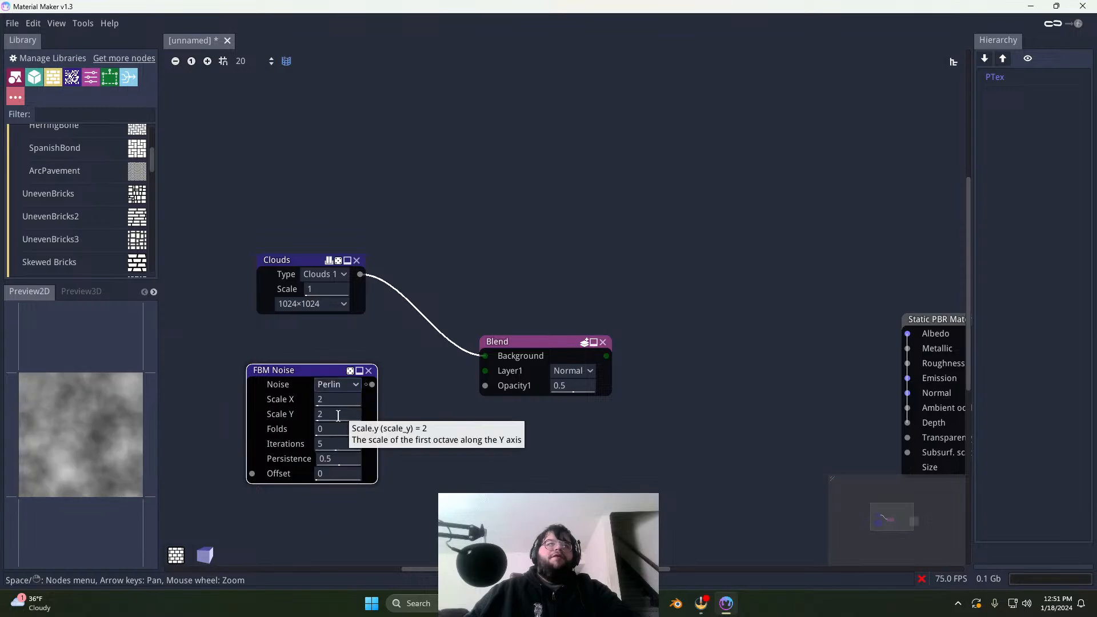
pyautogui.moveTo(283, 368); pyautogui.dragTo(256, 371)
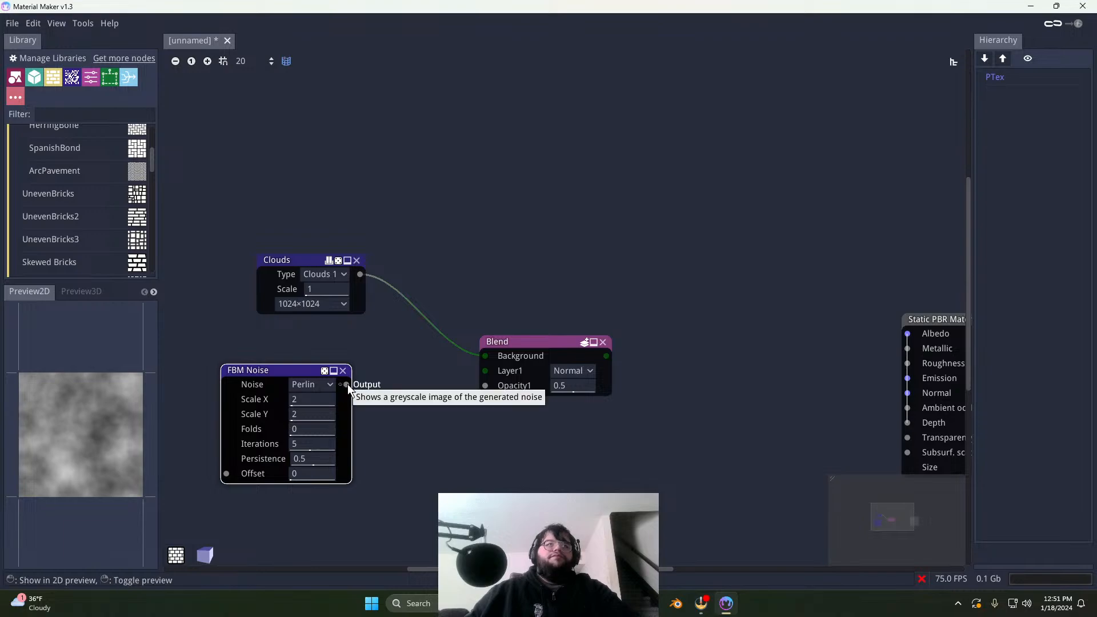
# Step: Connect the FBM Noise output to Layer1 of the Blend node and set the blend mode to Multiply
pyautogui.moveTo(346, 384); pyautogui.dragTo(485, 371)
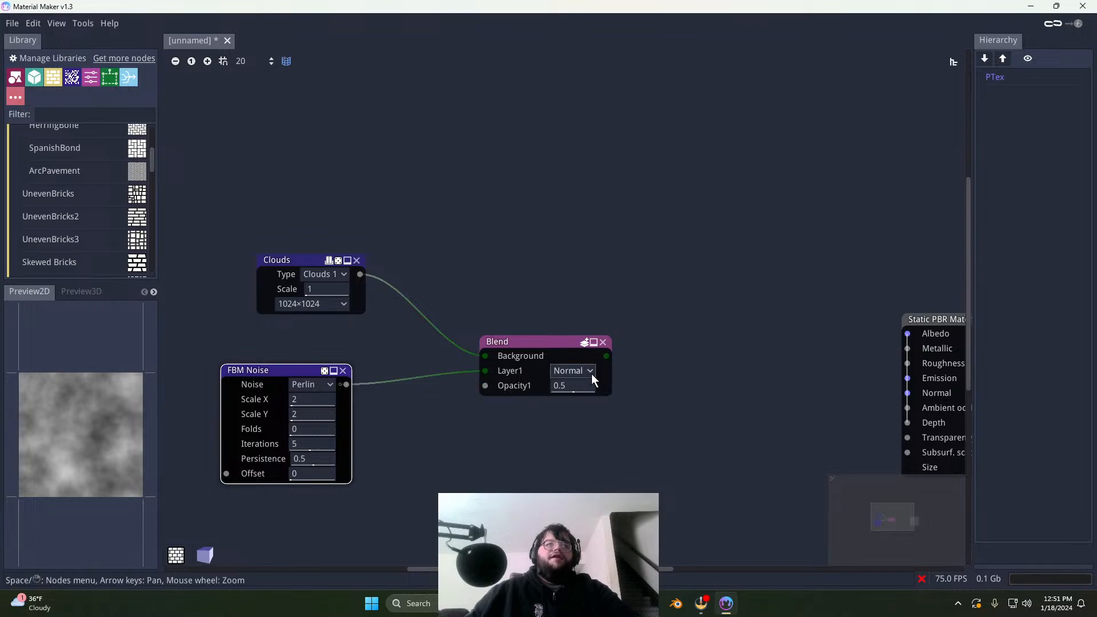
pyautogui.click(589, 373)
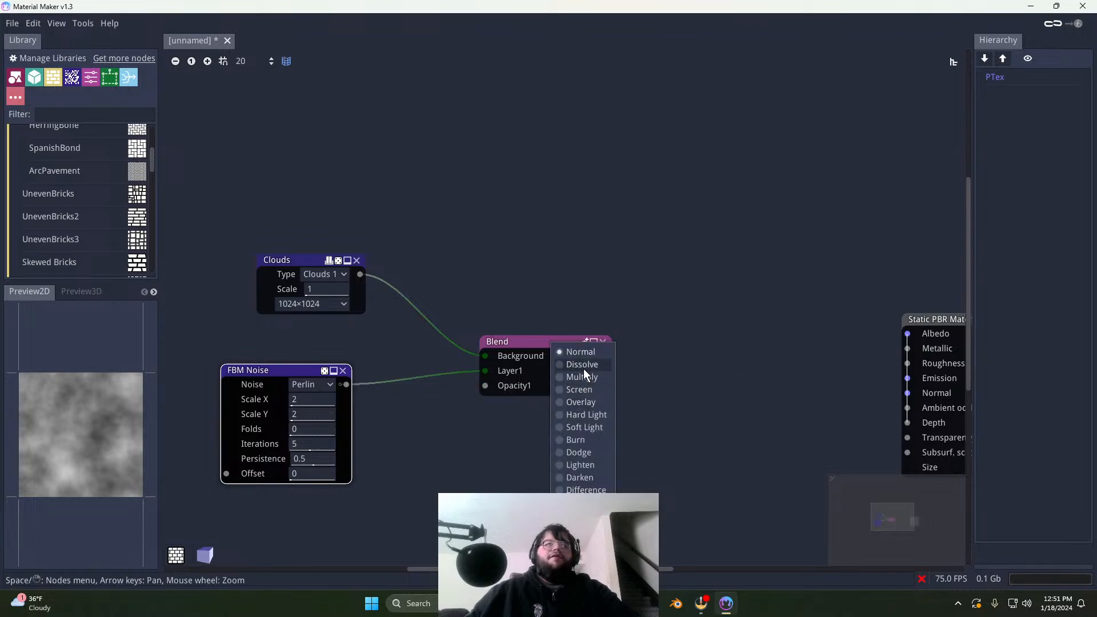
pyautogui.click(584, 377)
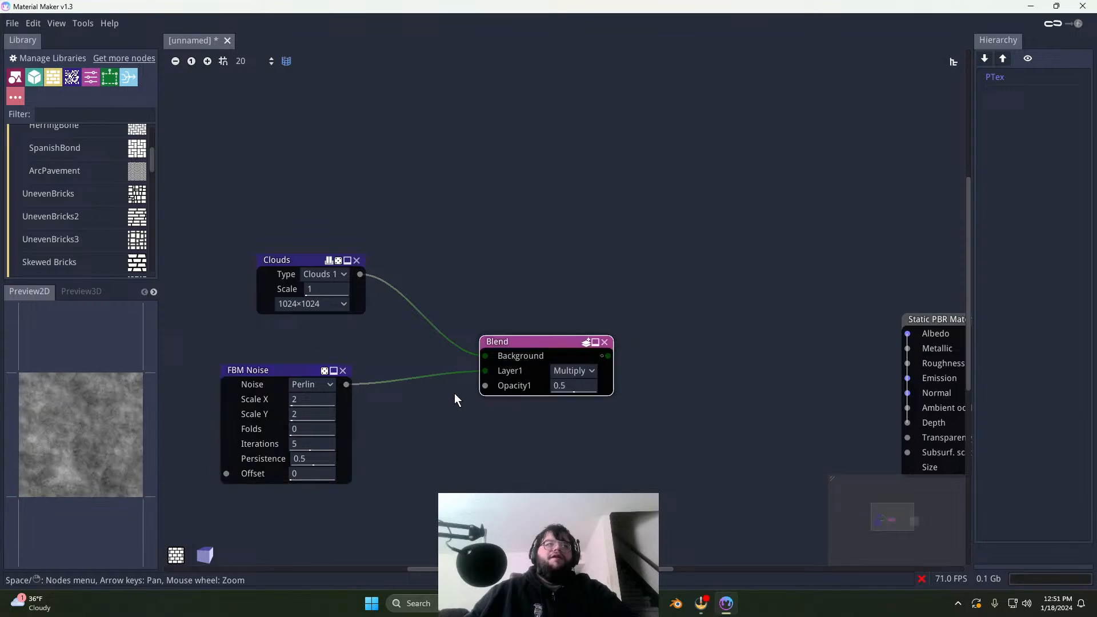
# Step: Try the Overlay mode on the Blend node, settle on Darken, and raise the layer opacity to 0.65
pyautogui.scroll(3, 70, 433)
pyautogui.click(560, 370)
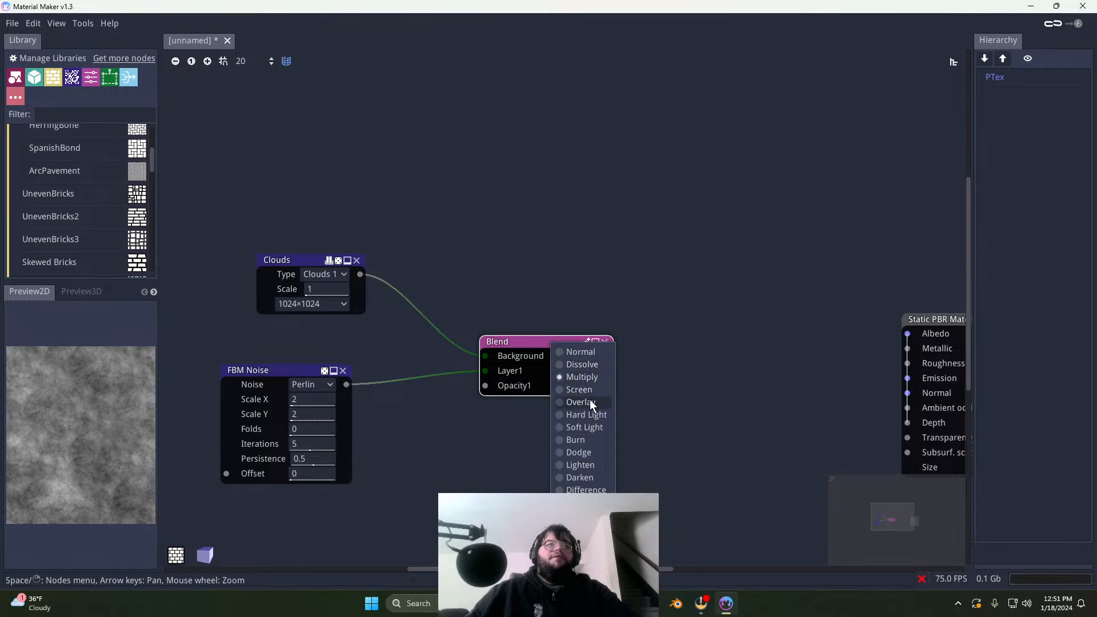
pyautogui.click(587, 403)
pyautogui.click(581, 377)
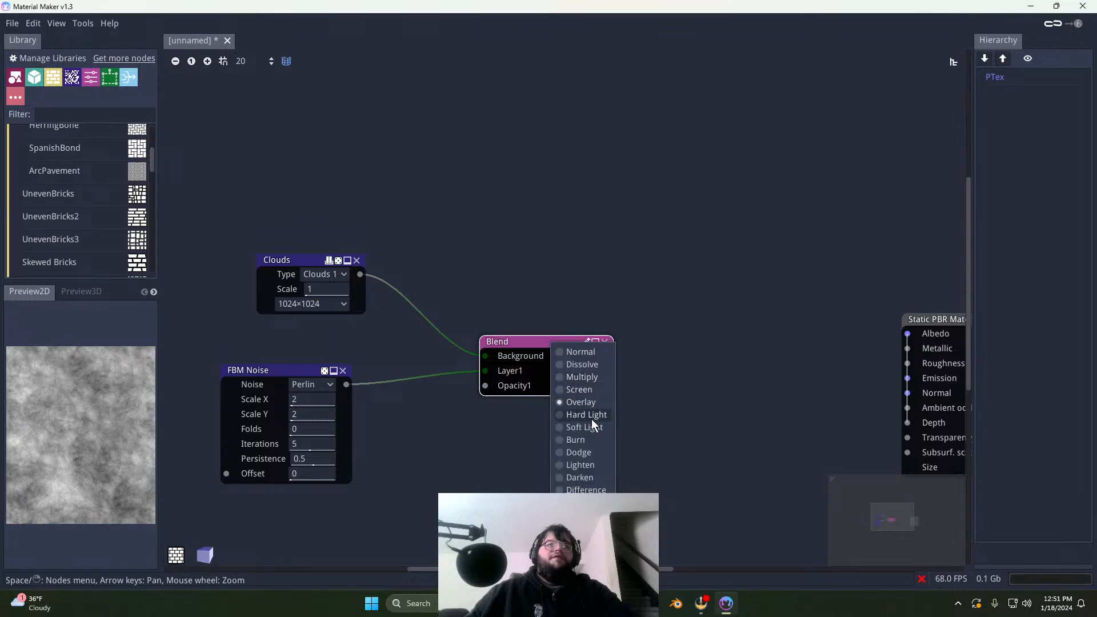
pyautogui.click(590, 479)
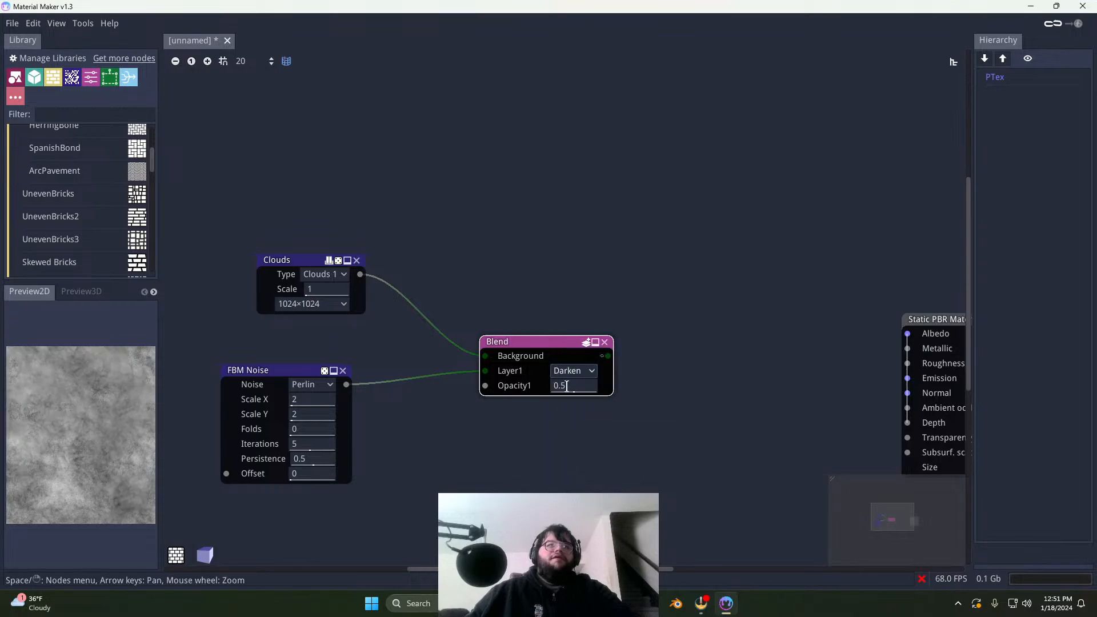
pyautogui.moveTo(577, 393); pyautogui.dragTo(620, 403)
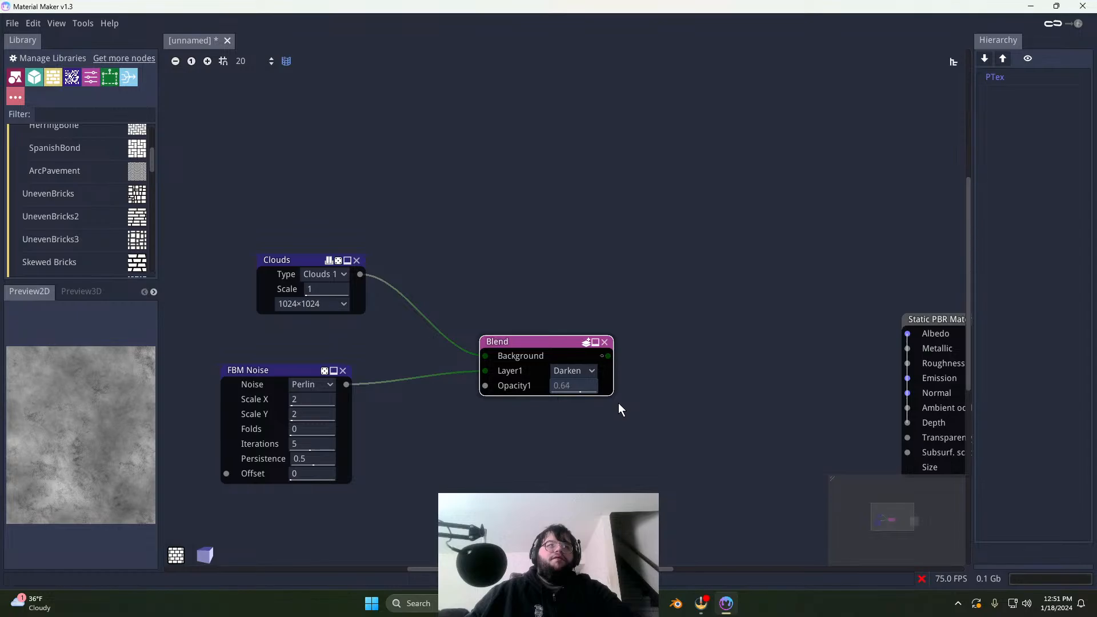
pyautogui.click(619, 408)
# Step: Move the noise and Blend nodes away from the material node and add a Tones node fed by the Blend output
pyautogui.scroll(-6, 424, 379)
pyautogui.moveTo(245, 246); pyautogui.dragTo(506, 407)
pyautogui.moveTo(458, 368)
pyautogui.mouseDown()
pyautogui.moveTo(354, 368)
pyautogui.moveTo(462, 364)
pyautogui.mouseUp()
pyautogui.scroll(3, 418, 385)
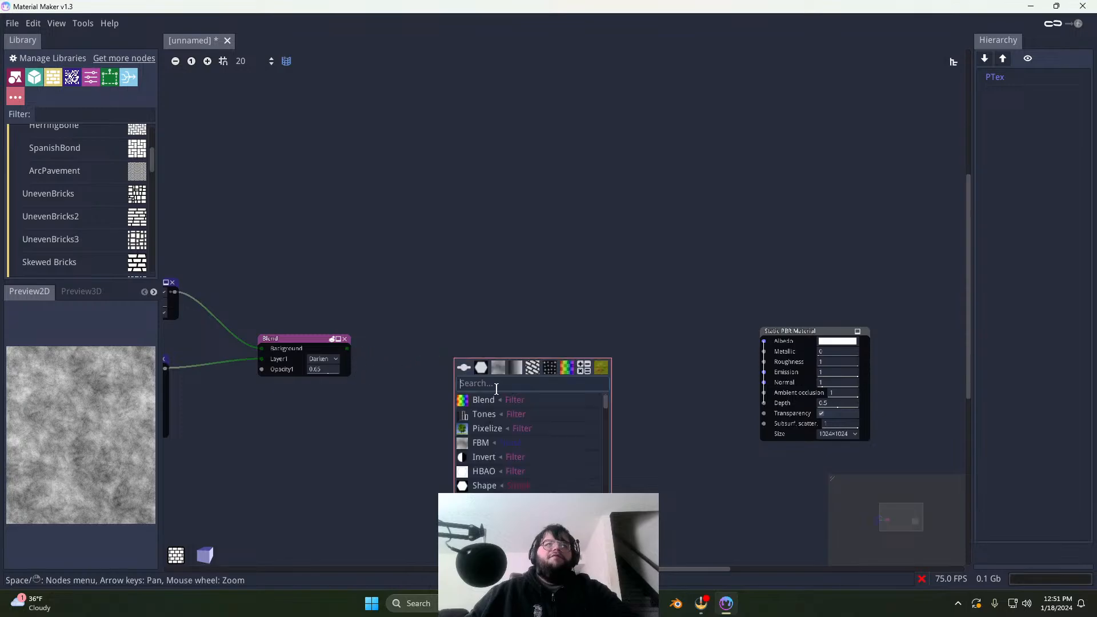
pyautogui.write('tones')
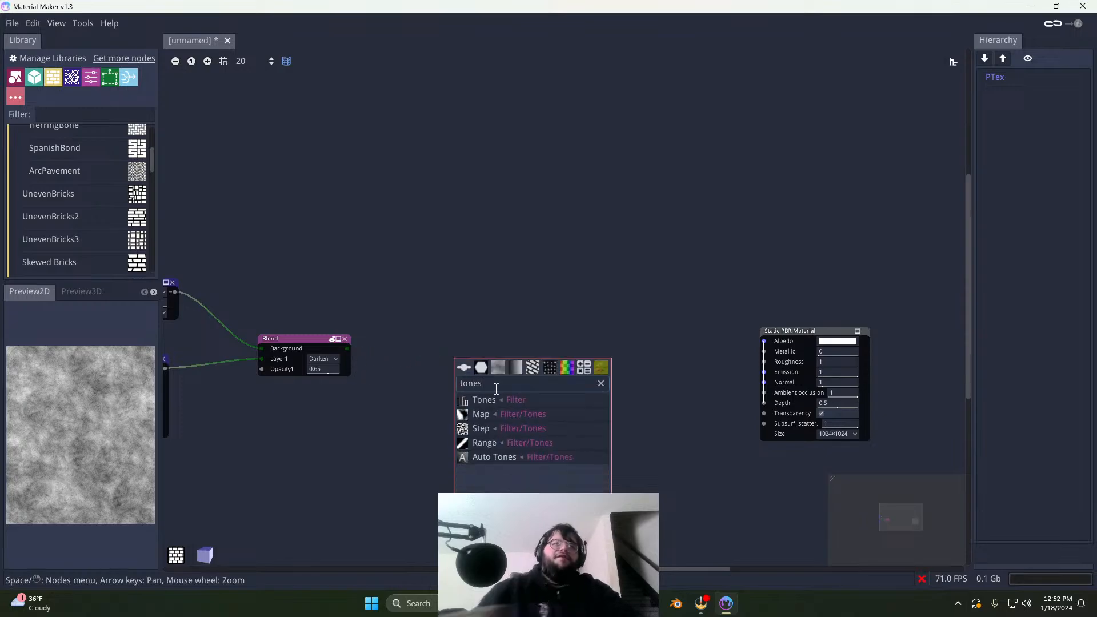
pyautogui.click(488, 400)
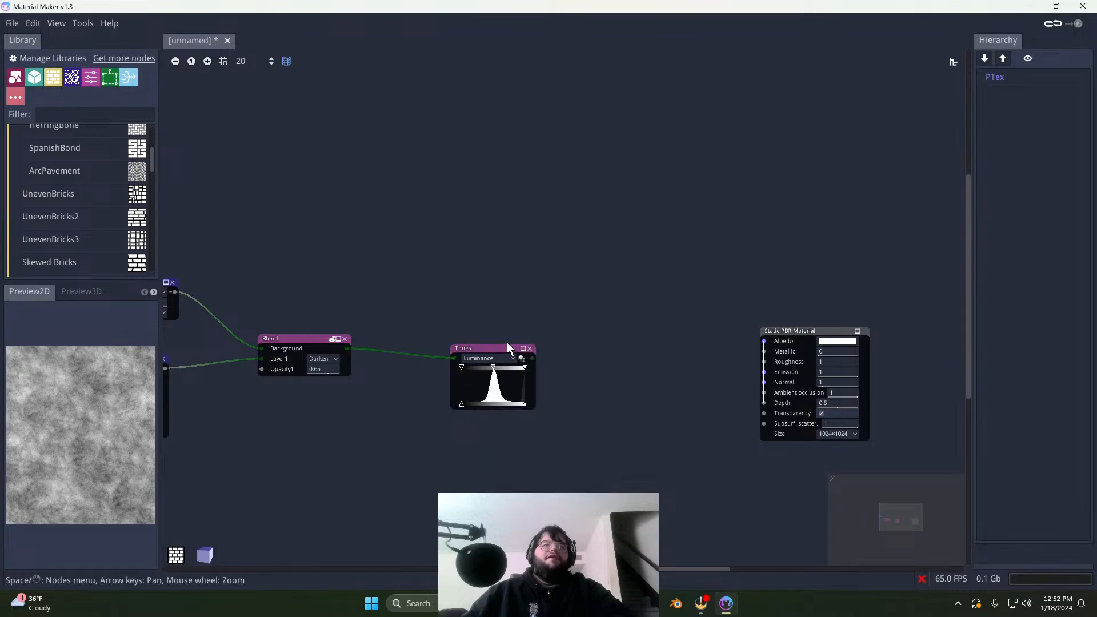
# Step: Lighten the Tones node's result by raising the output black level and lowering the midtone, and move the node closer to Blend
pyautogui.scroll(4, 447, 438)
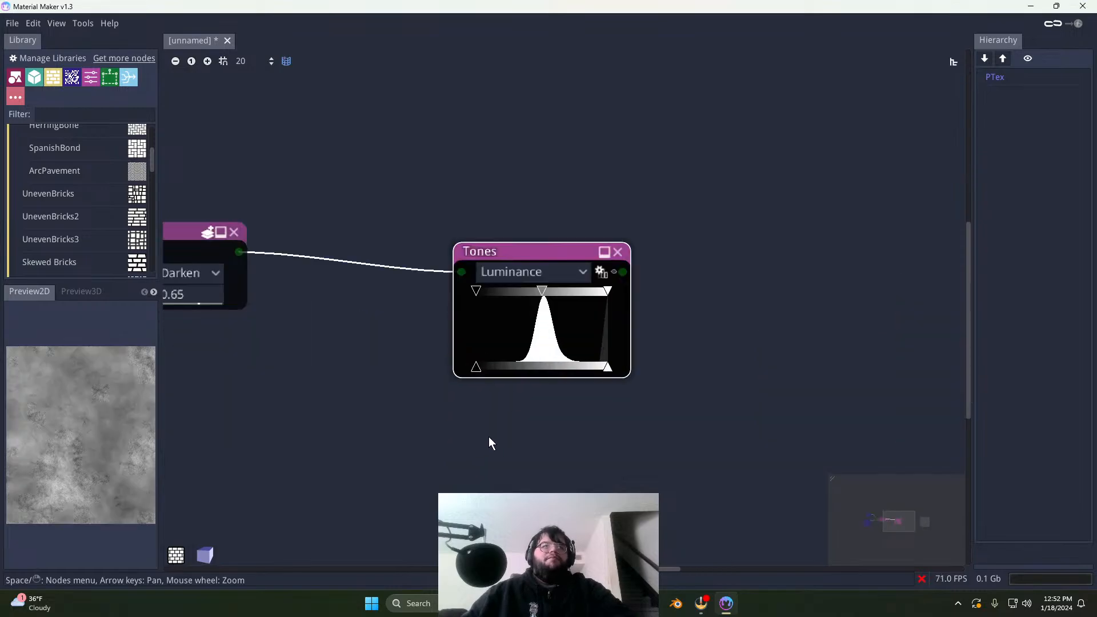
pyautogui.moveTo(477, 372); pyautogui.dragTo(516, 372)
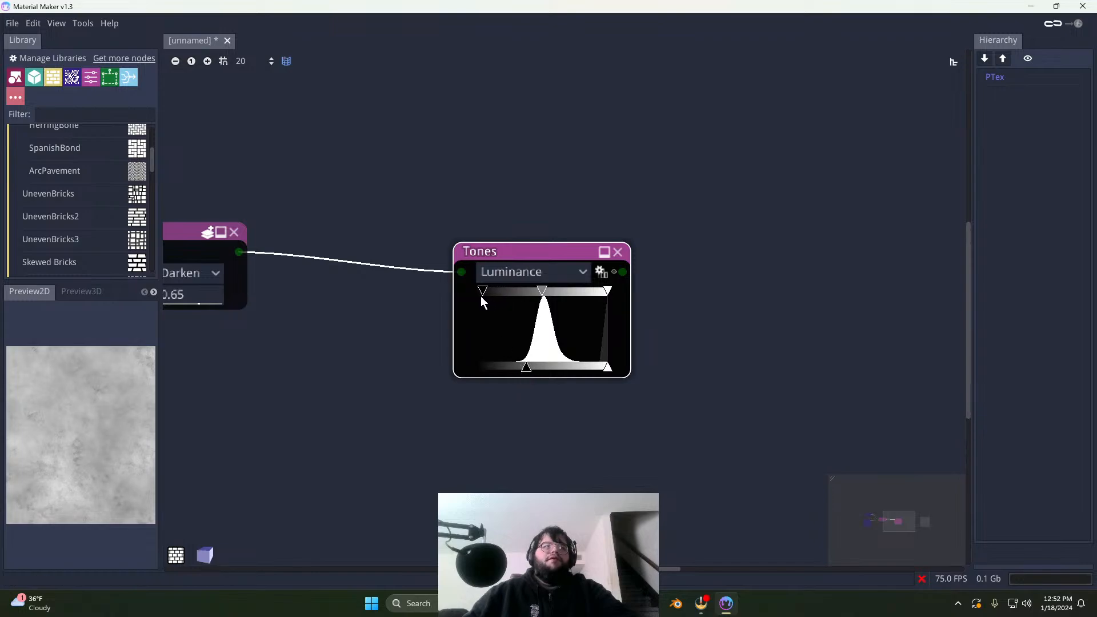
pyautogui.moveTo(542, 292); pyautogui.dragTo(519, 292)
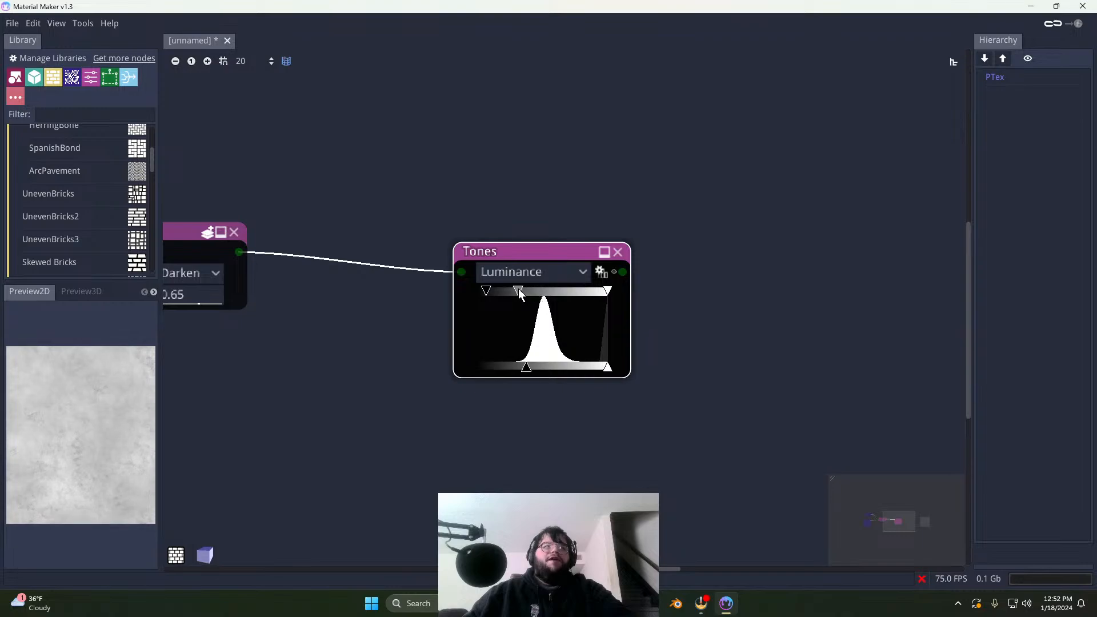
pyautogui.moveTo(513, 245); pyautogui.dragTo(461, 231)
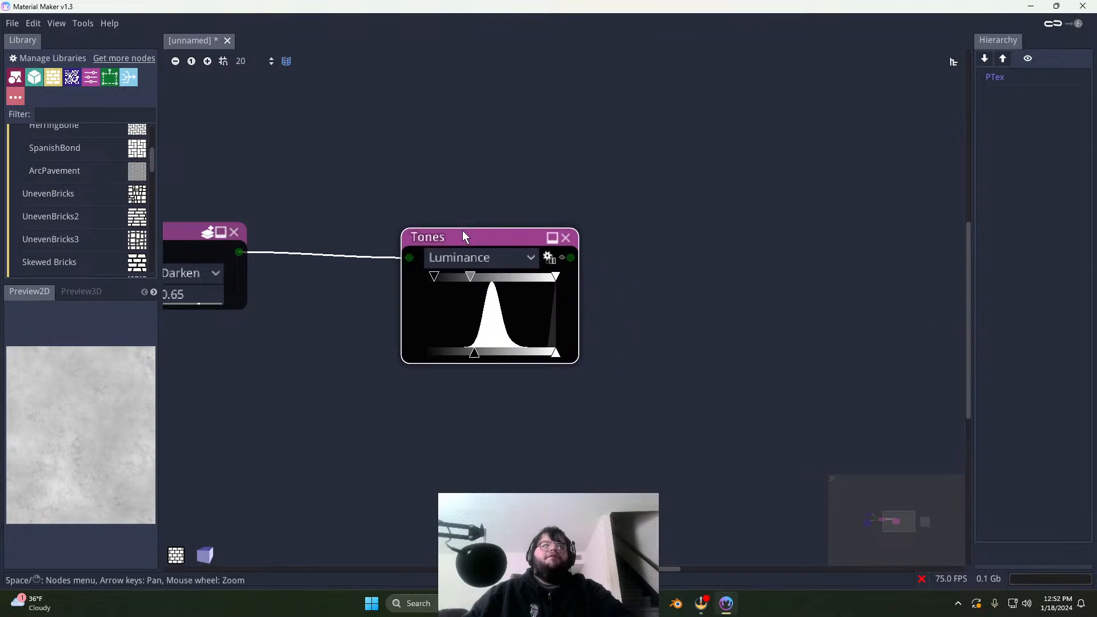
pyautogui.scroll(-2, 117, 451)
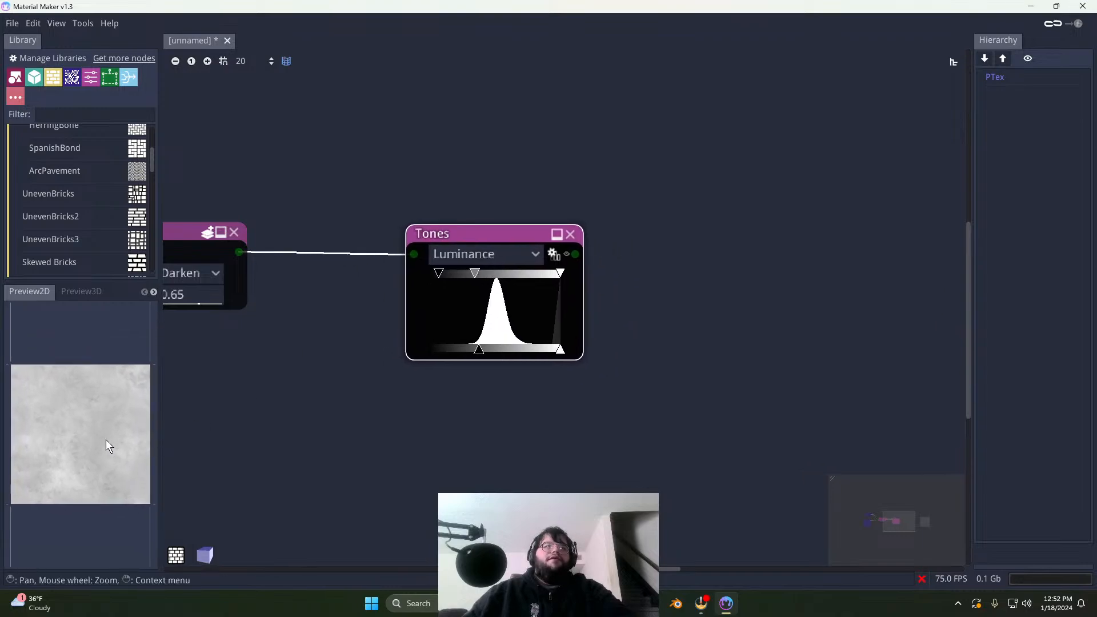
pyautogui.moveTo(111, 444); pyautogui.dragTo(113, 444, button='middle')
# Step: Move the Clouds, FBM Noise, Blend and Tones nodes together farther from the material node and select only the Tones node
pyautogui.scroll(-6, 308, 367)
pyautogui.moveTo(334, 382); pyautogui.dragTo(442, 397, button='middle')
pyautogui.moveTo(214, 257); pyautogui.dragTo(471, 423)
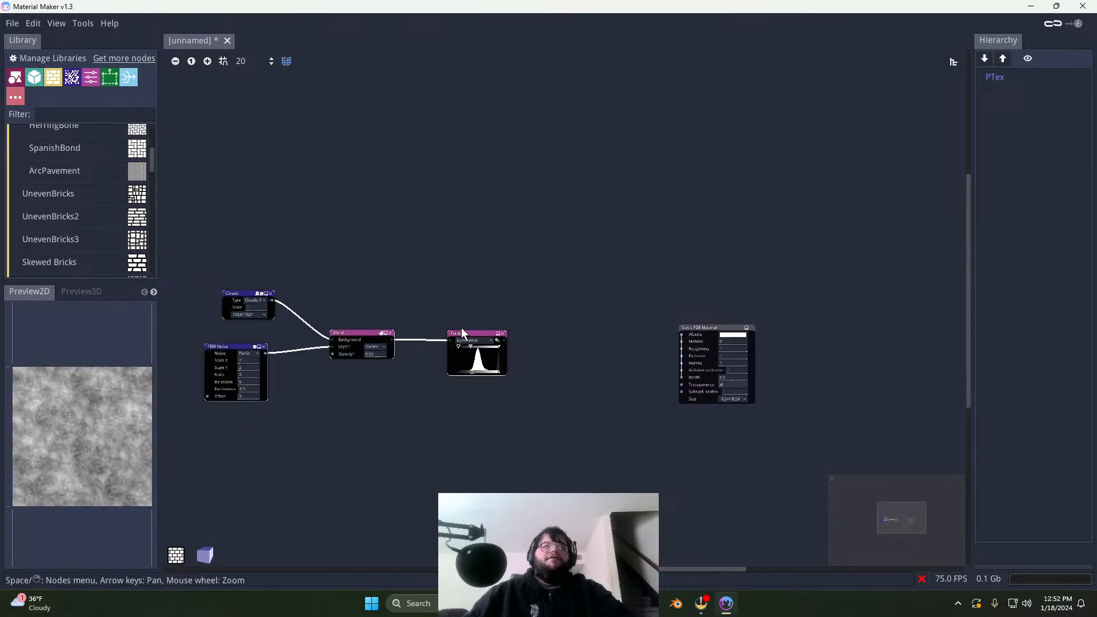
pyautogui.moveTo(467, 338); pyautogui.dragTo(433, 333)
pyautogui.click(508, 377)
pyautogui.click(448, 334)
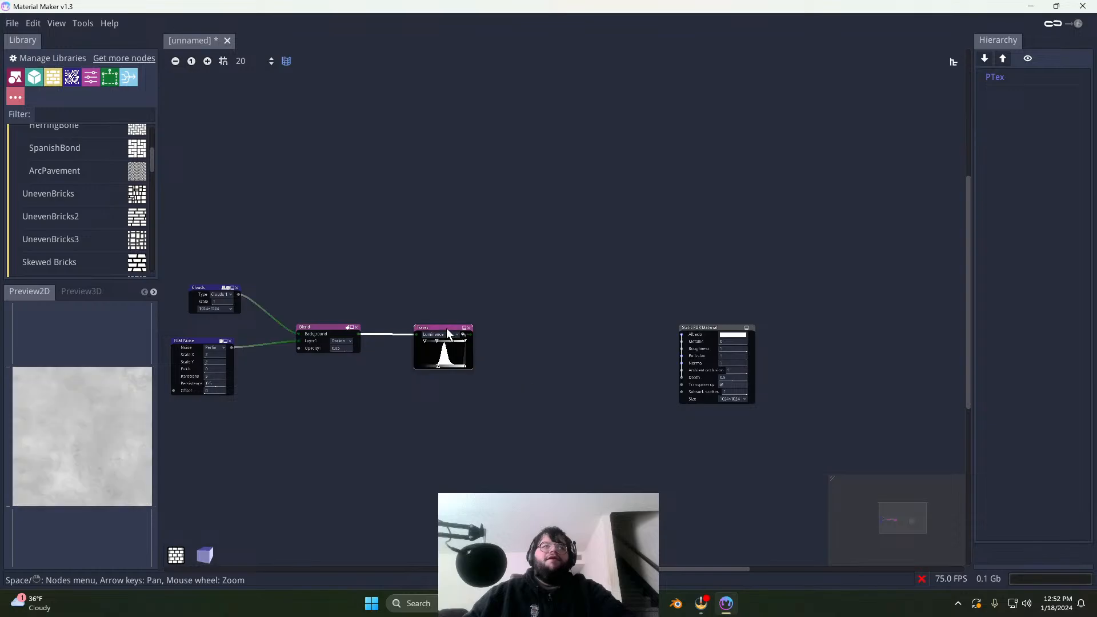
# Step: Connect the Tones output to the Albedo input of the Static PBR Material node
pyautogui.scroll(2, 503, 375)
pyautogui.moveTo(481, 345); pyautogui.dragTo(410, 366, button='middle')
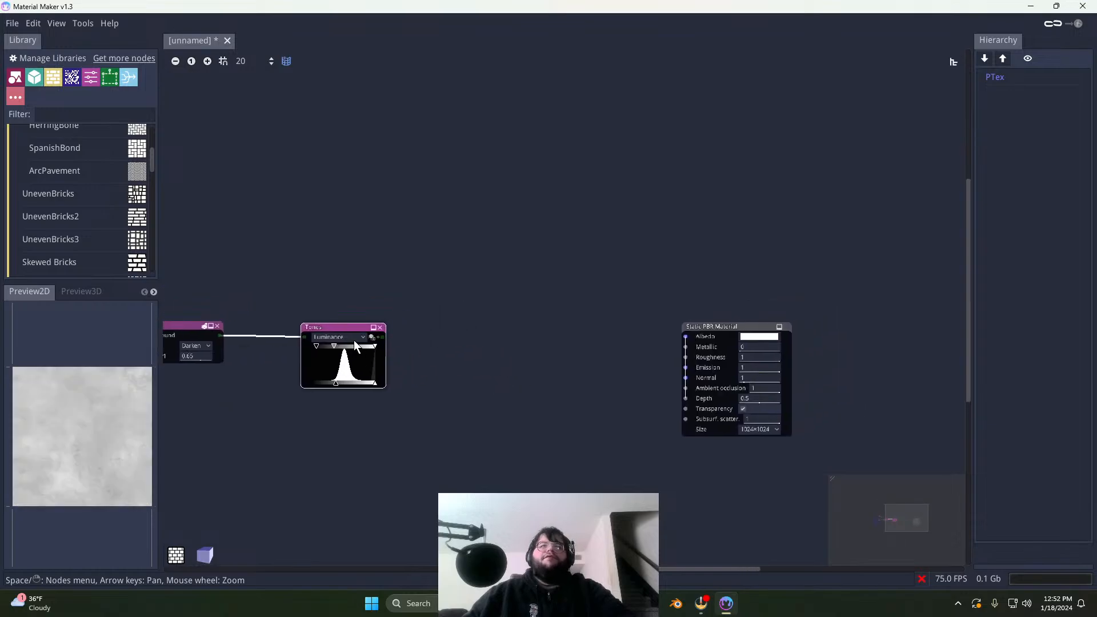
pyautogui.scroll(2, 426, 364)
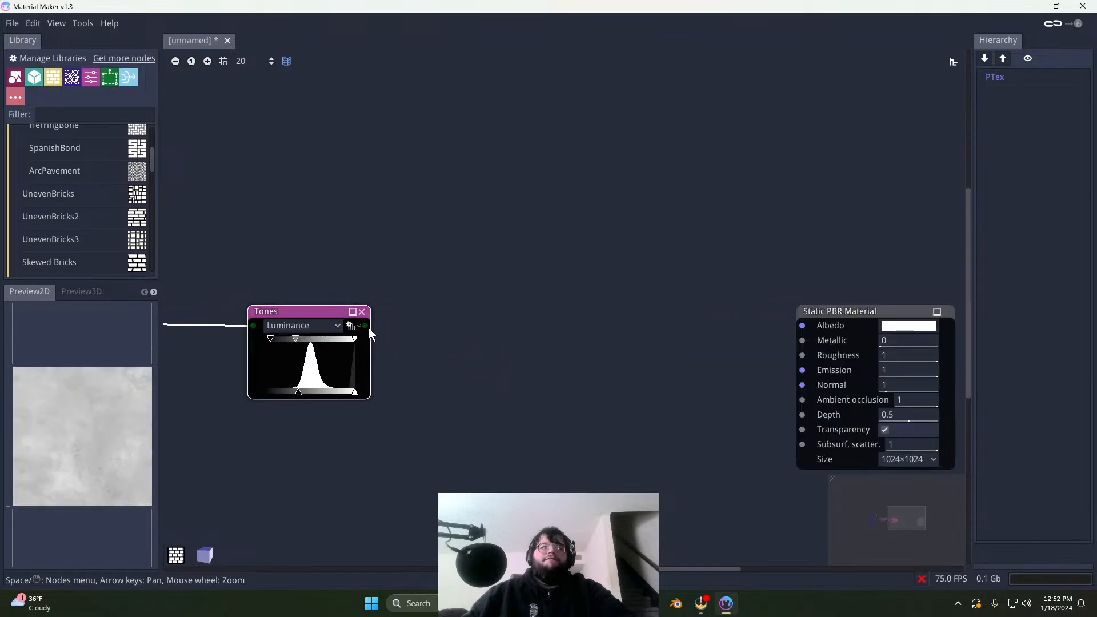
pyautogui.moveTo(366, 326); pyautogui.dragTo(798, 330)
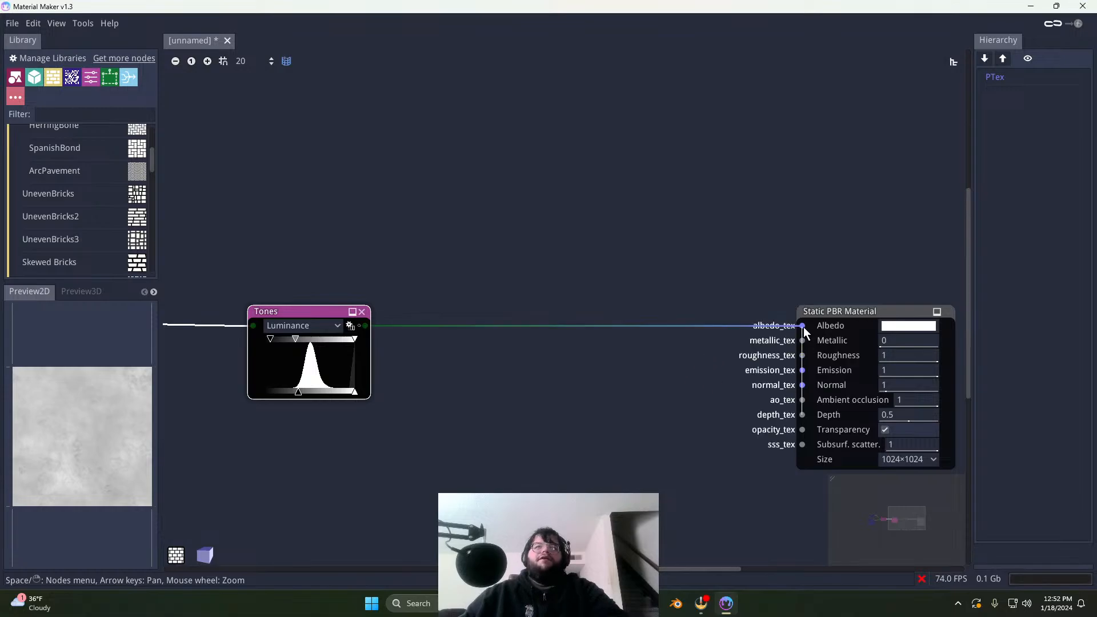
# Step: Examine the material on the model in the 3D preview from a different angle
pyautogui.scroll(-3, 709, 374)
pyautogui.click(87, 293)
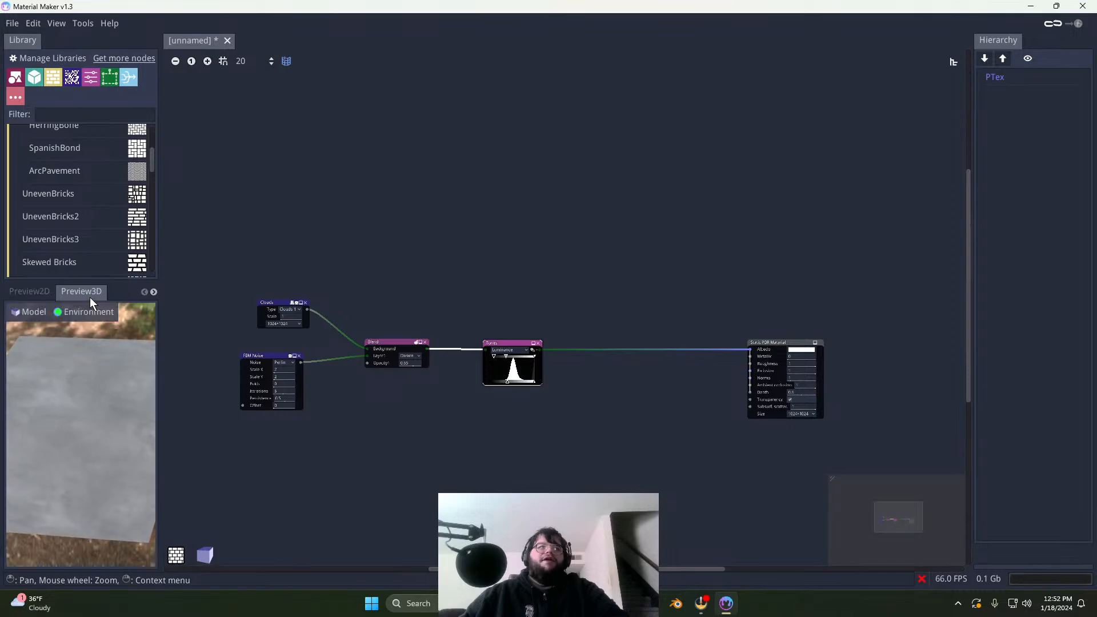
pyautogui.moveTo(94, 354); pyautogui.dragTo(113, 459)
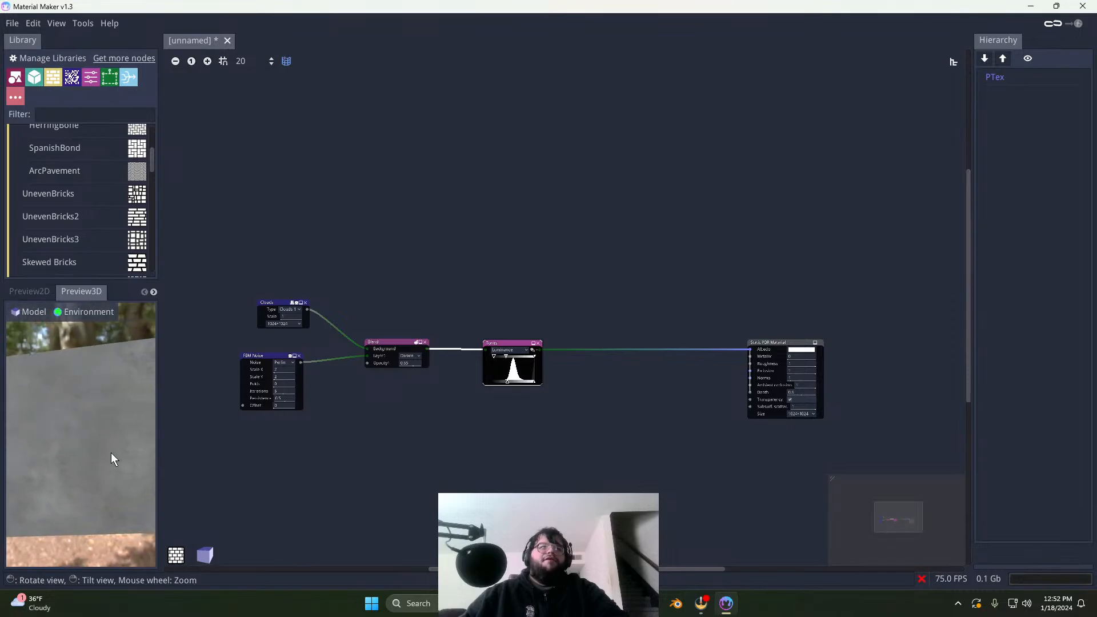
# Step: Try driving the Static PBR Material's Transparency input with a Gradient node, shift its colour stop, and delete the node
pyautogui.scroll(5, 703, 443)
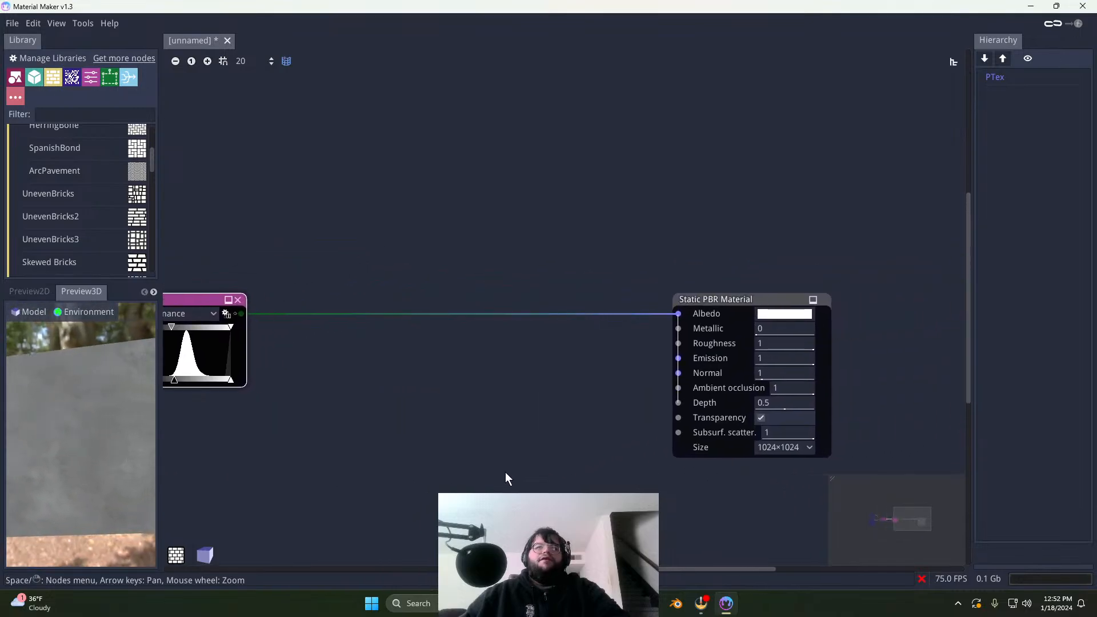
pyautogui.moveTo(505, 472); pyautogui.dragTo(486, 472, button='middle')
pyautogui.moveTo(659, 416)
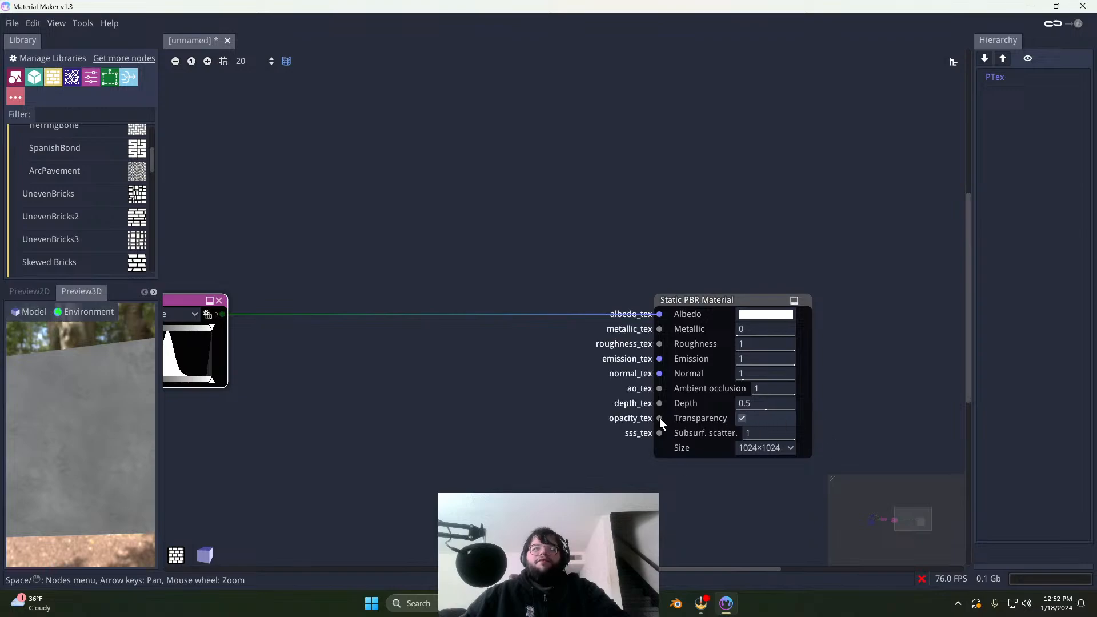
pyautogui.moveTo(658, 418); pyautogui.dragTo(574, 421)
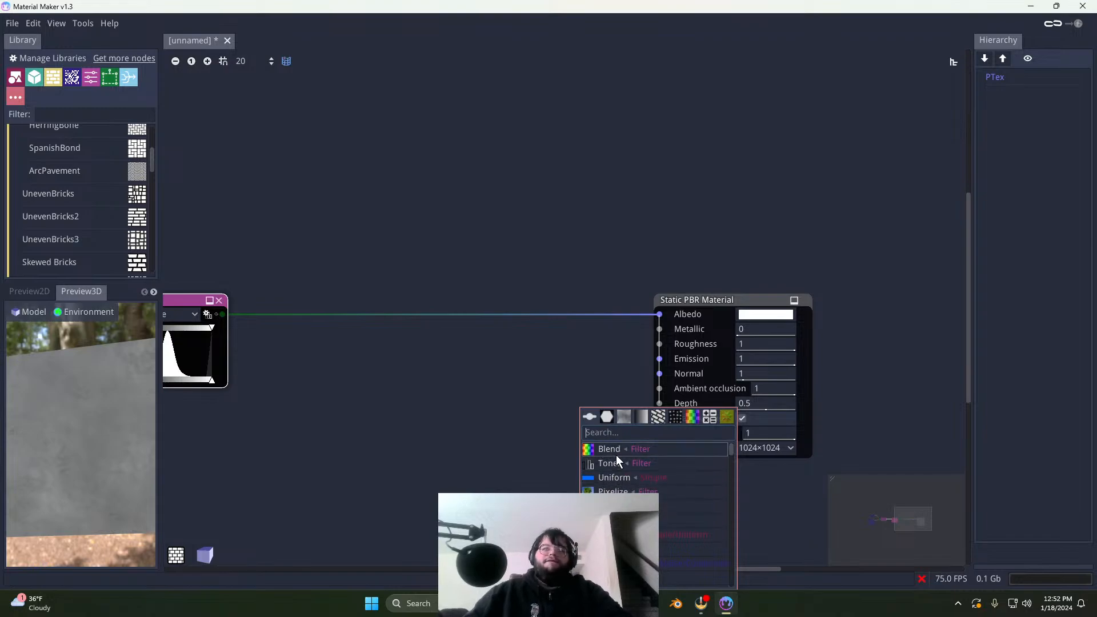
pyautogui.write('gra')
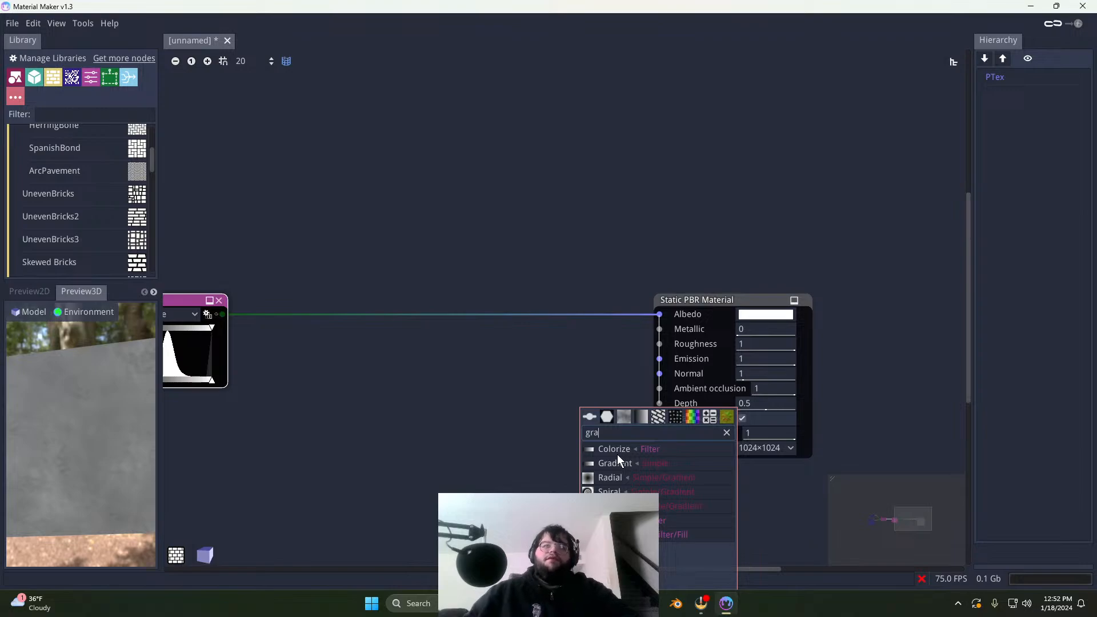
pyautogui.click(618, 466)
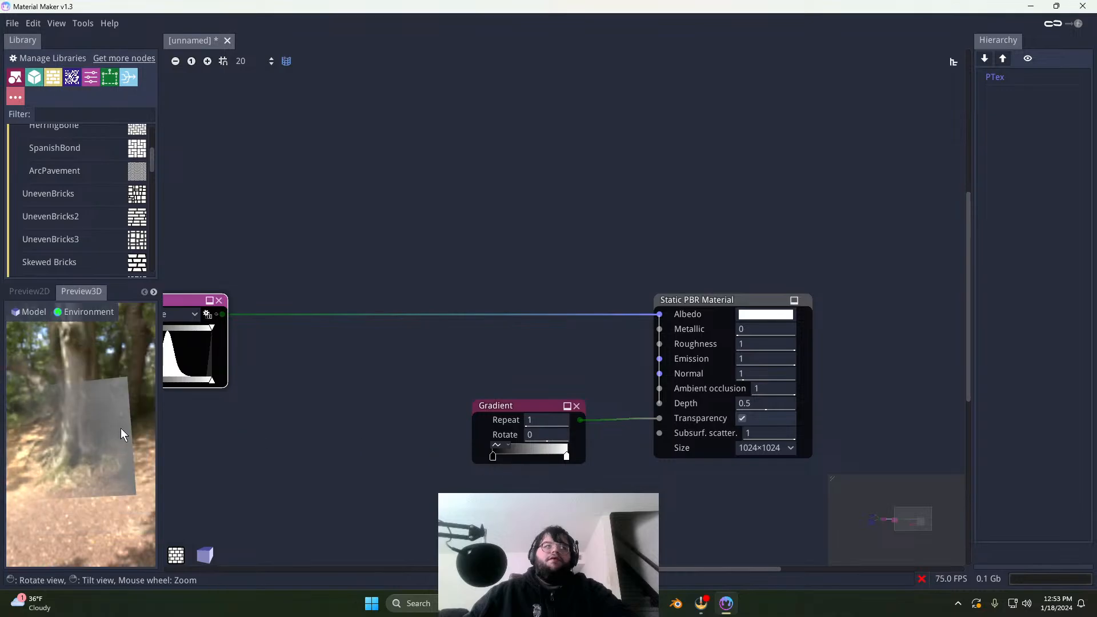
pyautogui.moveTo(493, 457); pyautogui.dragTo(517, 456)
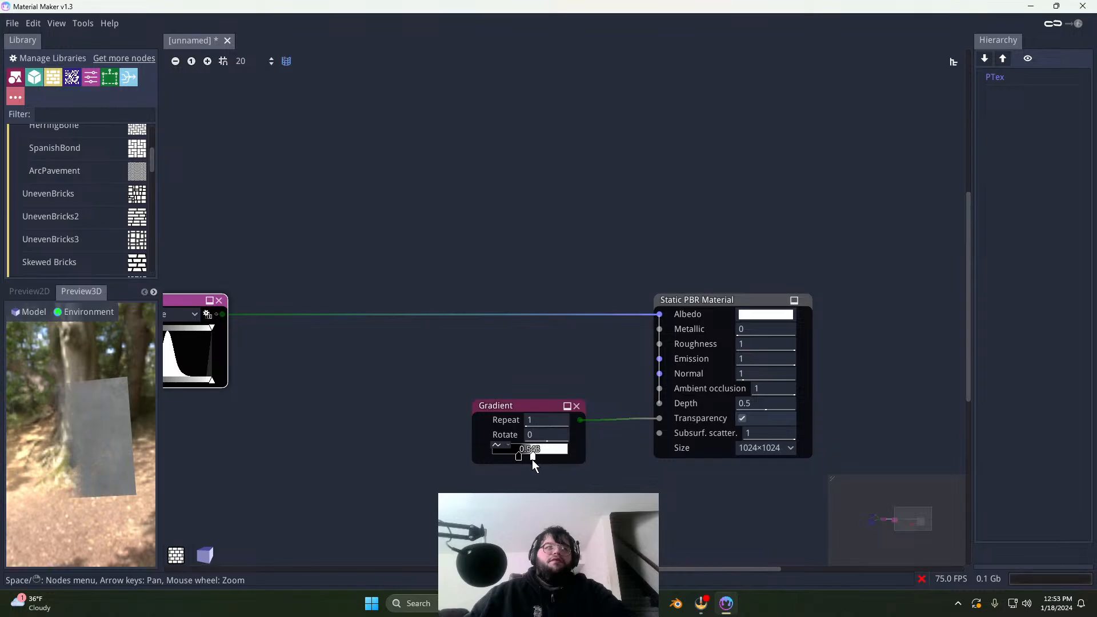
pyautogui.moveTo(525, 460); pyautogui.dragTo(486, 466)
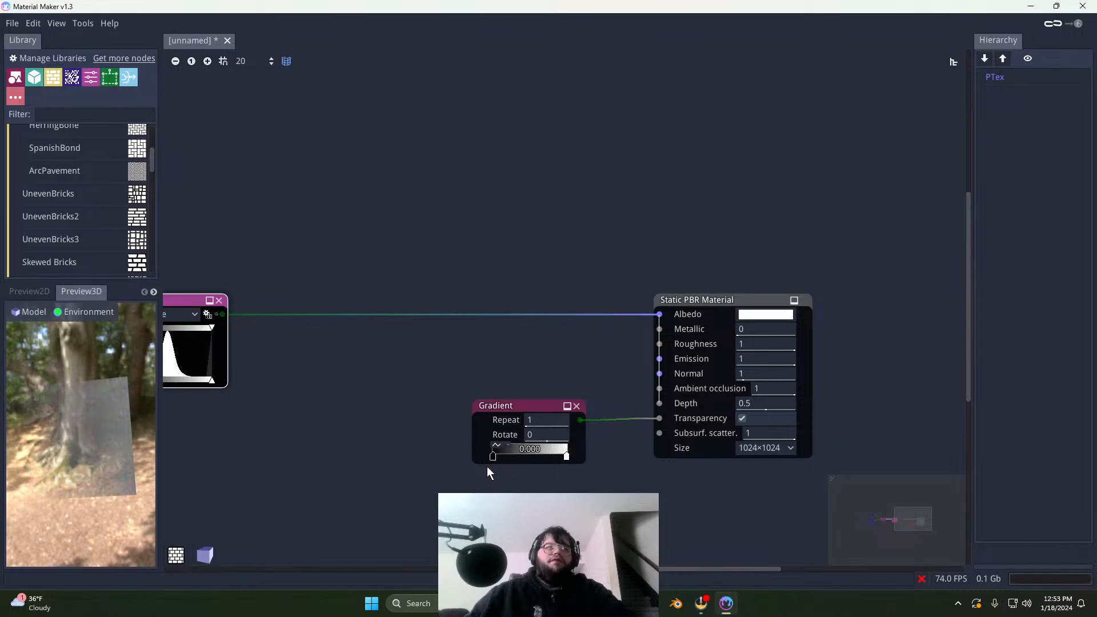
pyautogui.click(576, 406)
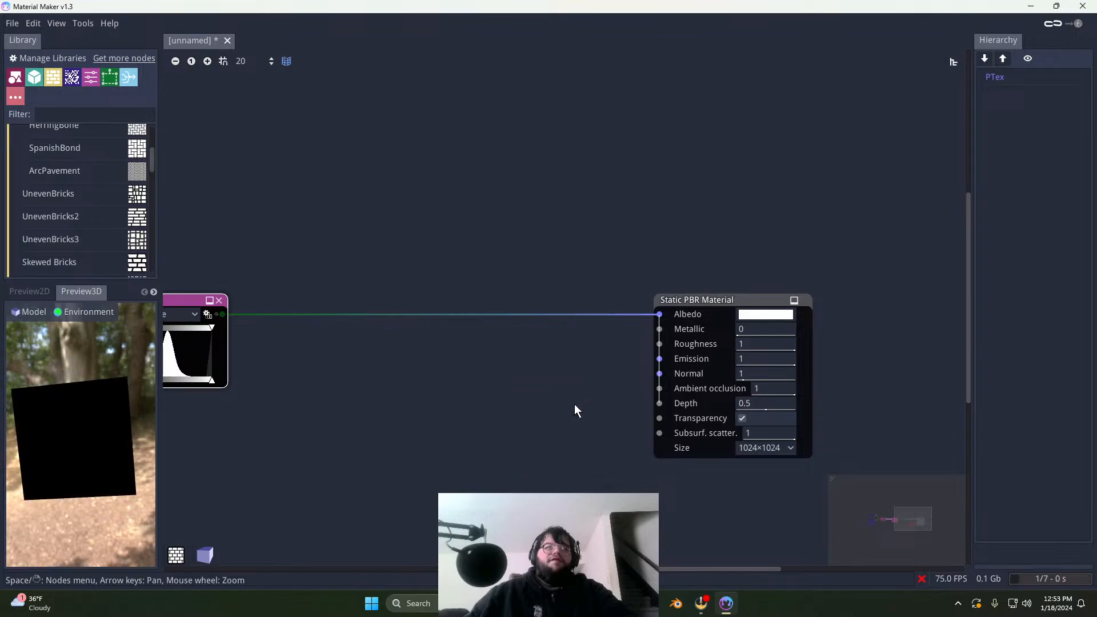
# Step: Add a Uniform node and connect its output to the Transparency input of the Static PBR Material node
pyautogui.rightClick(381, 370)
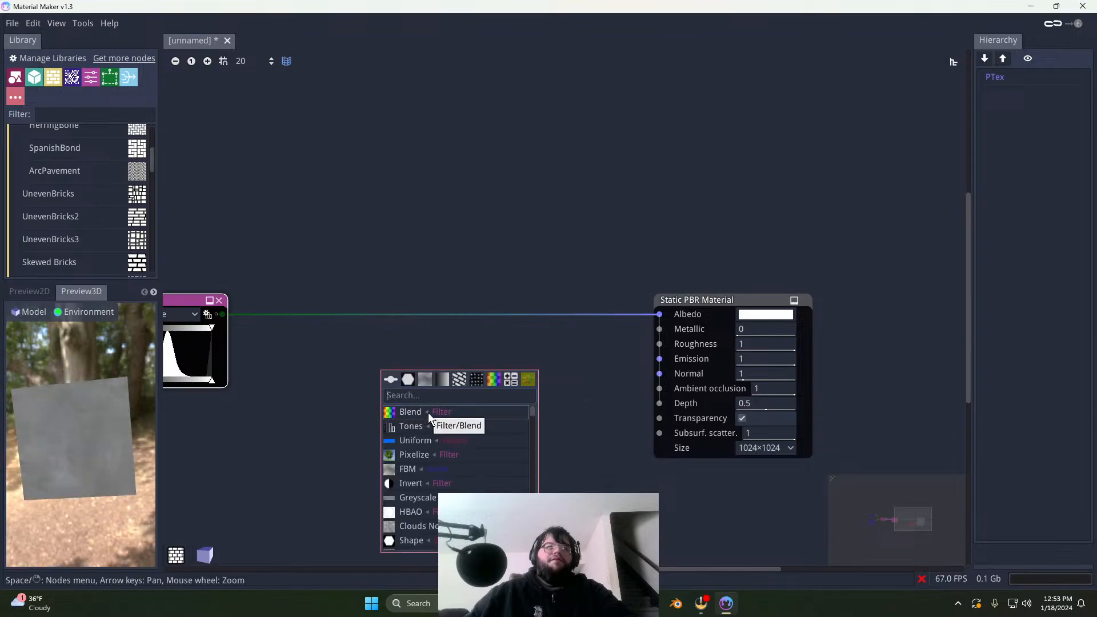
pyautogui.click(419, 440)
pyautogui.click(419, 391)
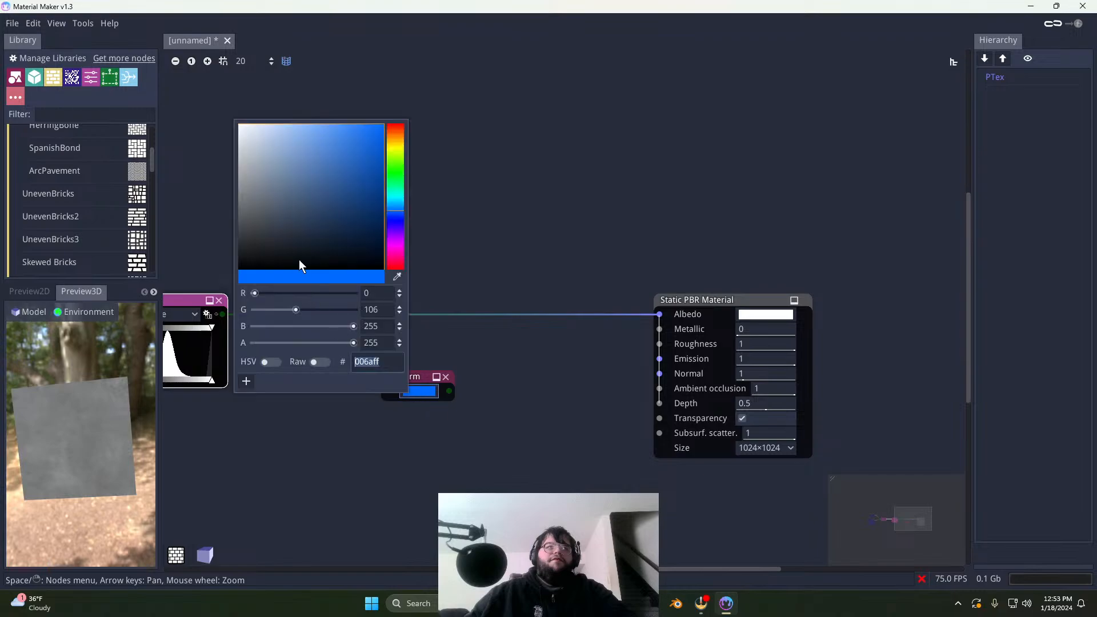
pyautogui.click(474, 398)
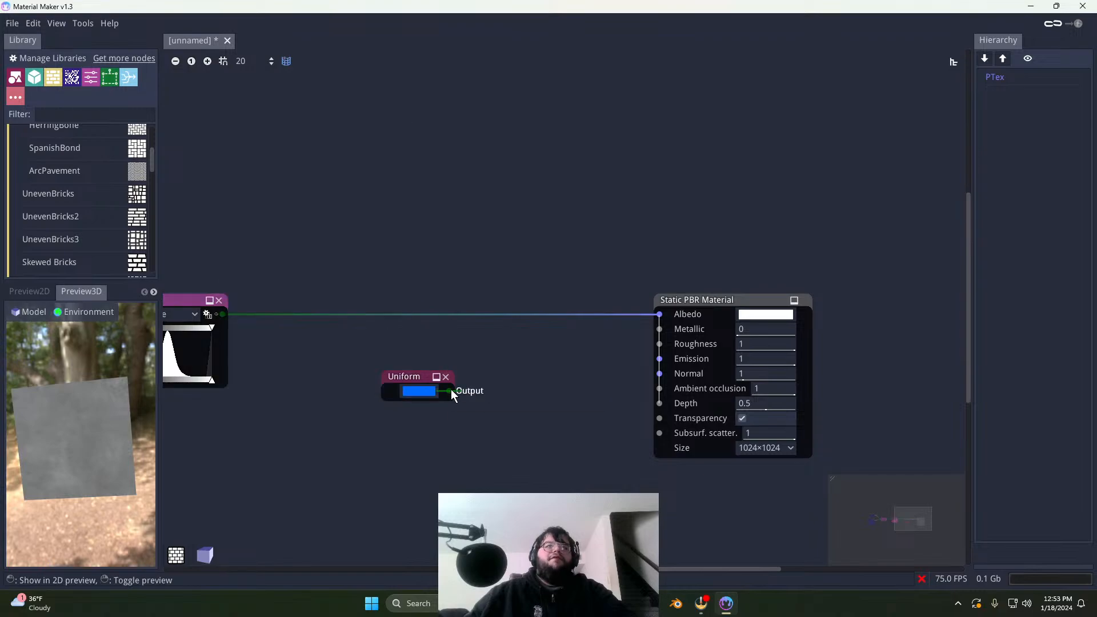
pyautogui.moveTo(451, 391); pyautogui.dragTo(659, 419)
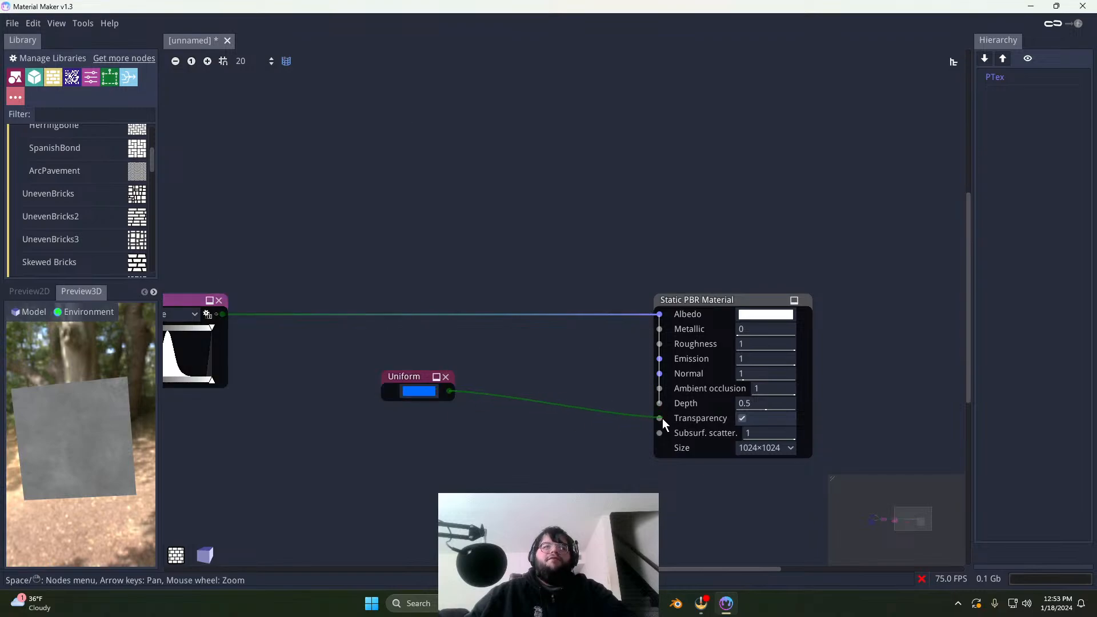
# Step: Change the colour of the Uniform node feeding Transparency to a neutral mid grey and move the node lower
pyautogui.click(409, 393)
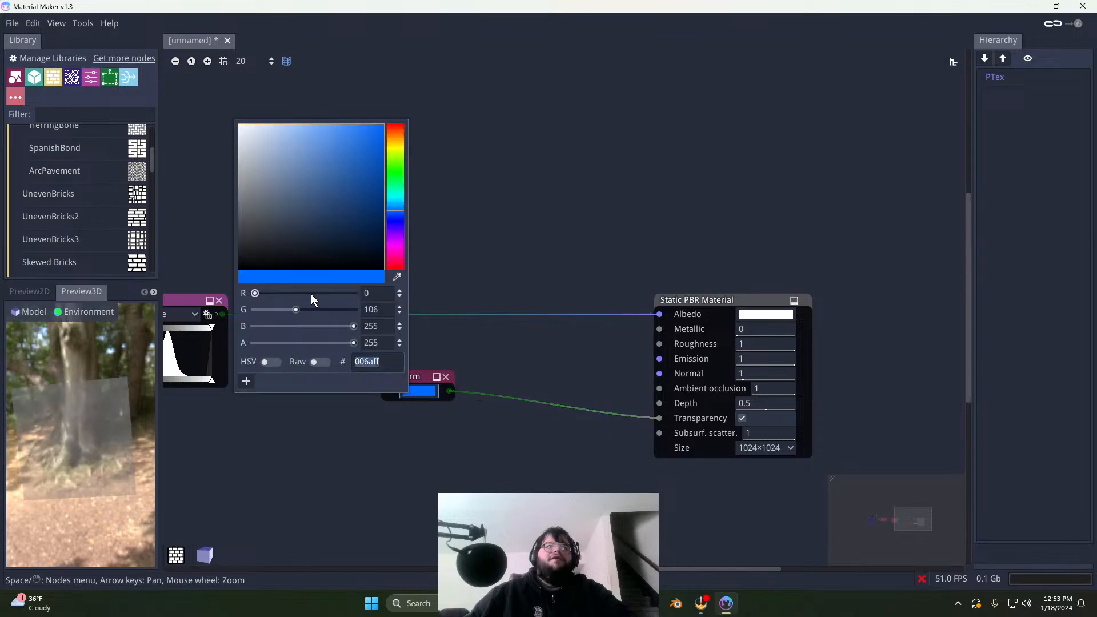
pyautogui.click(238, 235)
pyautogui.moveTo(239, 236)
pyautogui.mouseDown()
pyautogui.moveTo(210, 276)
pyautogui.moveTo(214, 180)
pyautogui.moveTo(201, 225)
pyautogui.moveTo(202, 205)
pyautogui.mouseUp()
pyautogui.click(550, 373)
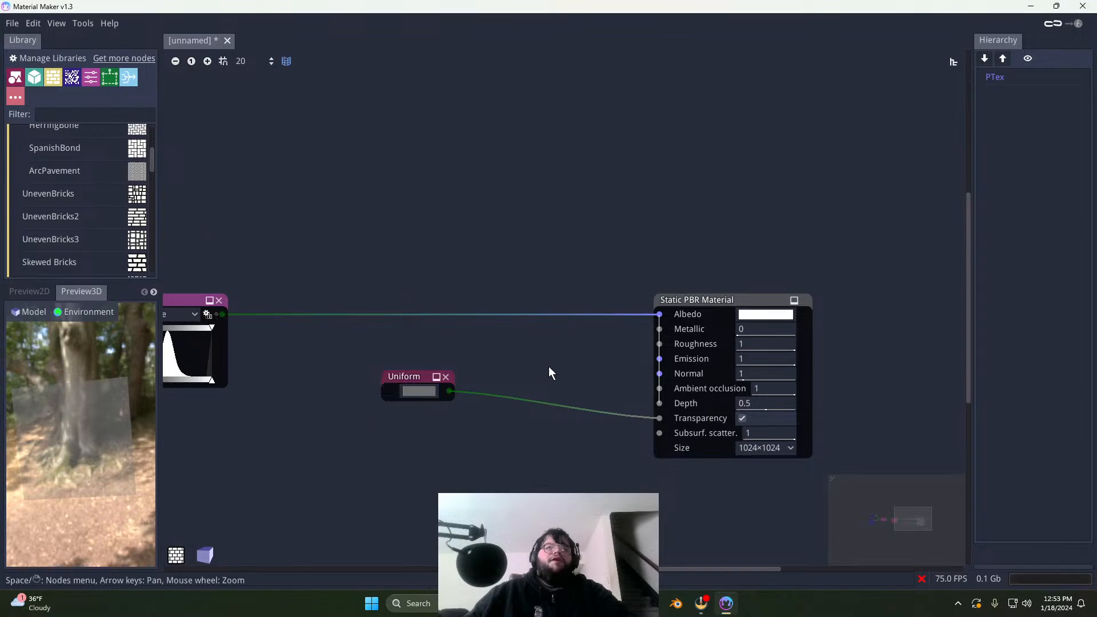
pyautogui.moveTo(402, 376); pyautogui.dragTo(395, 423)
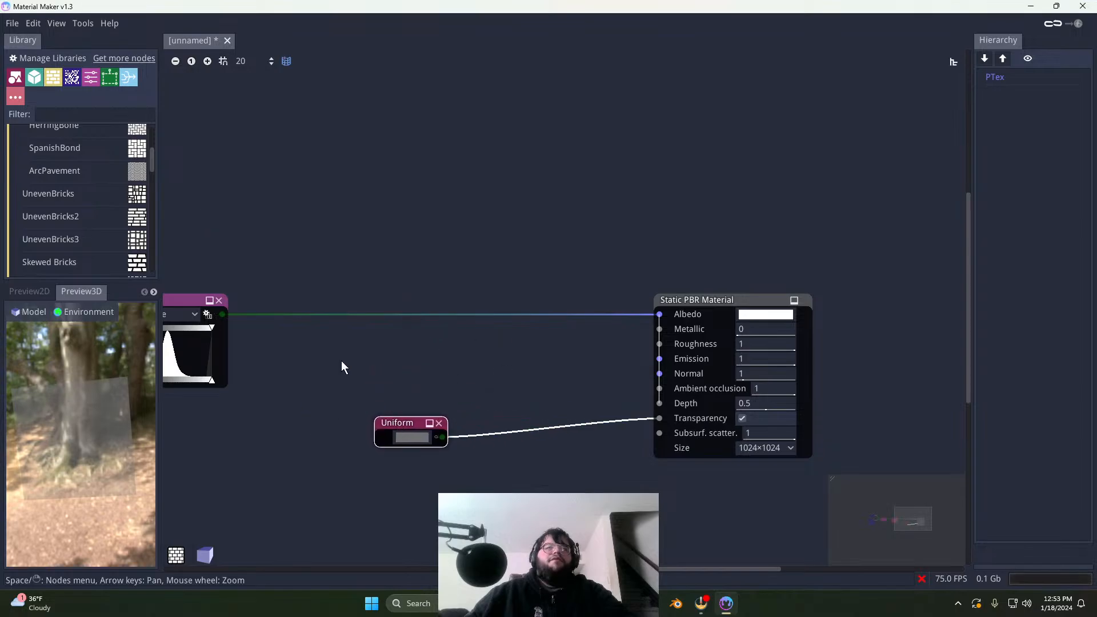
# Step: Add a second Uniform node and place it above the connection between the Tones and material nodes
pyautogui.moveTo(341, 361); pyautogui.dragTo(422, 402, button='middle')
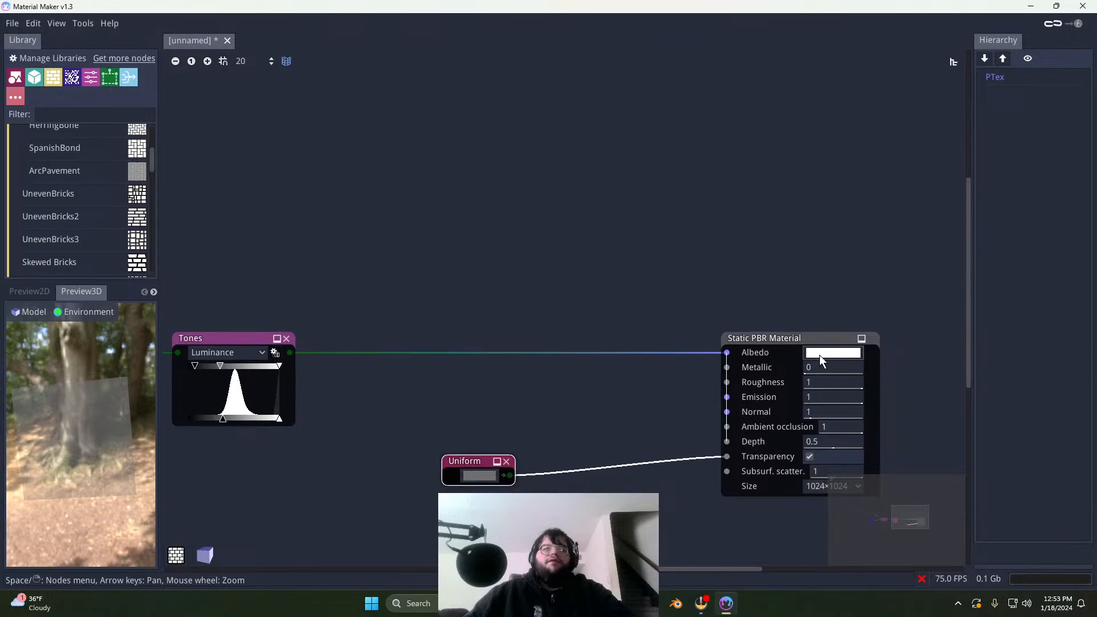
pyautogui.moveTo(529, 379); pyautogui.dragTo(463, 323, button='middle')
pyautogui.scroll(2, 600, 346)
pyautogui.scroll(-5, 576, 343)
pyautogui.moveTo(576, 342); pyautogui.dragTo(453, 366, button='middle')
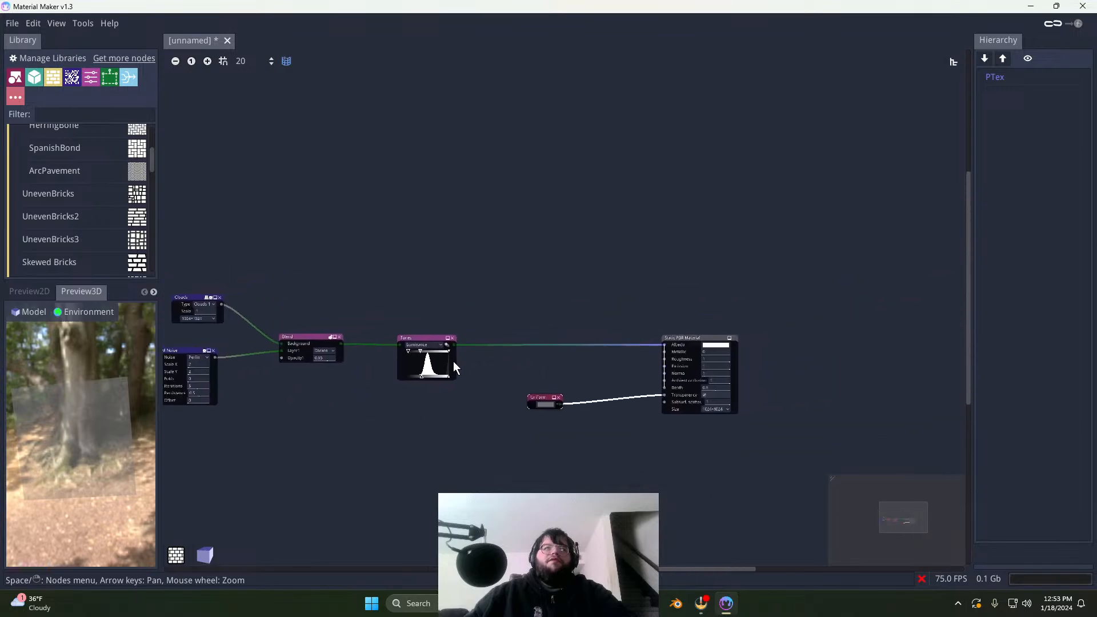
pyautogui.scroll(2, 455, 365)
pyautogui.rightClick(425, 304)
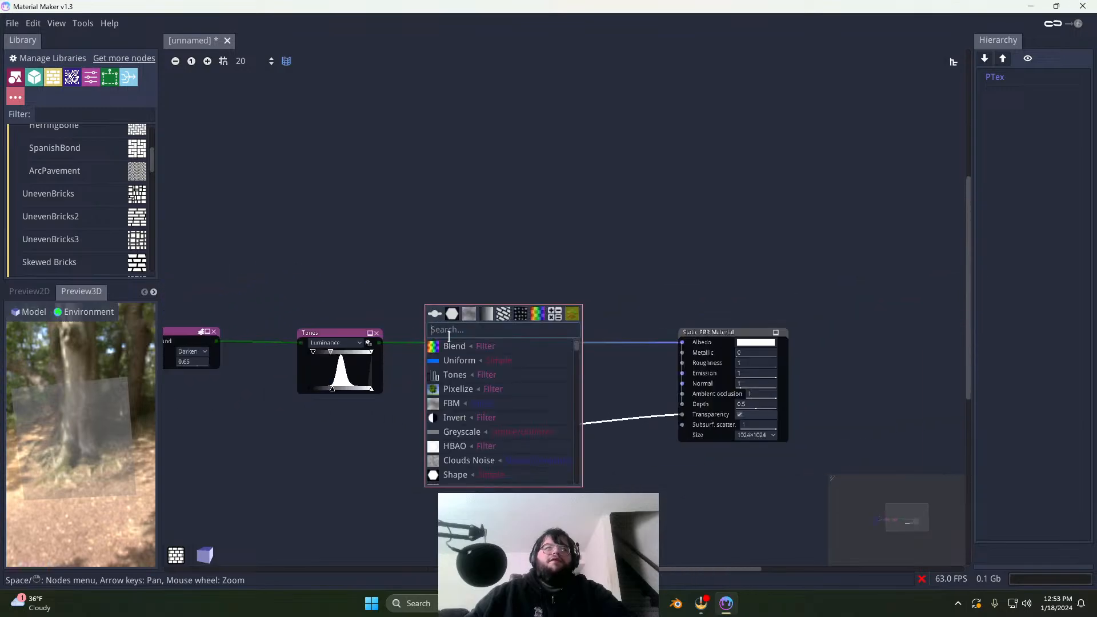
pyautogui.click(450, 362)
pyautogui.moveTo(441, 311); pyautogui.dragTo(439, 290)
pyautogui.click(444, 292)
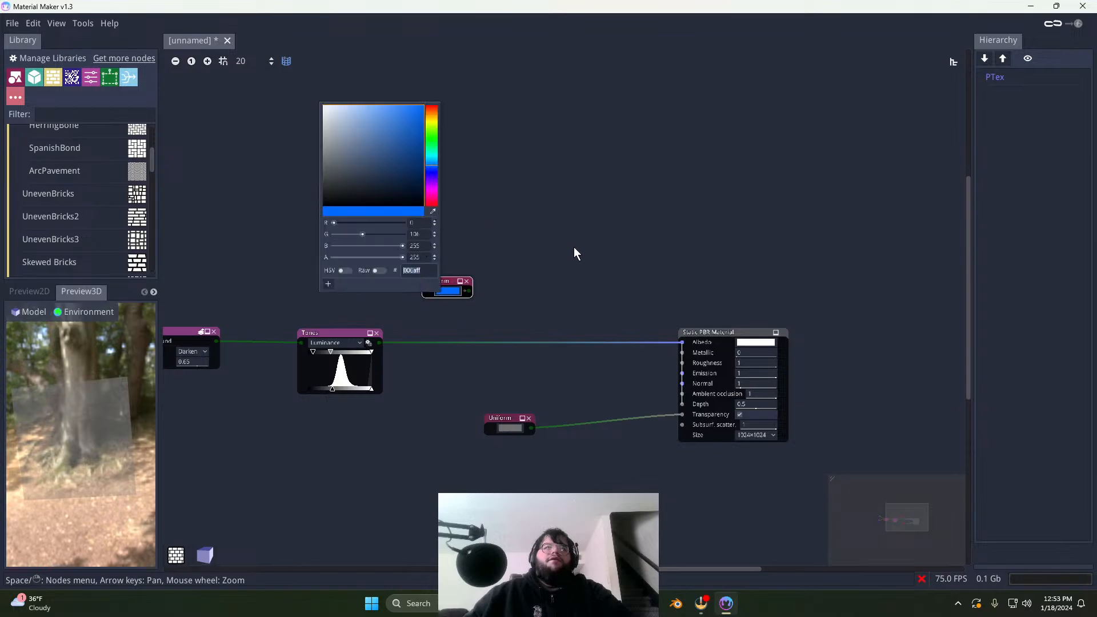
pyautogui.click(528, 277)
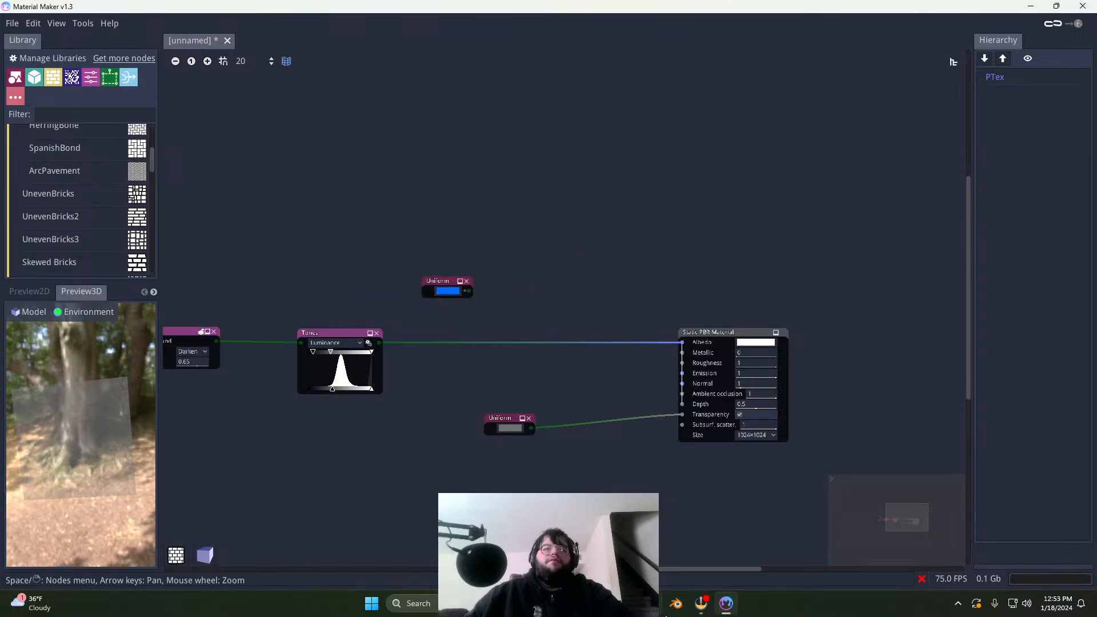
# Step: Add a Blend node with Tones as Background and the blue Uniform as Layer1, and show it in the 2D preview
pyautogui.moveTo(379, 343); pyautogui.dragTo(520, 359)
pyautogui.write('blen')
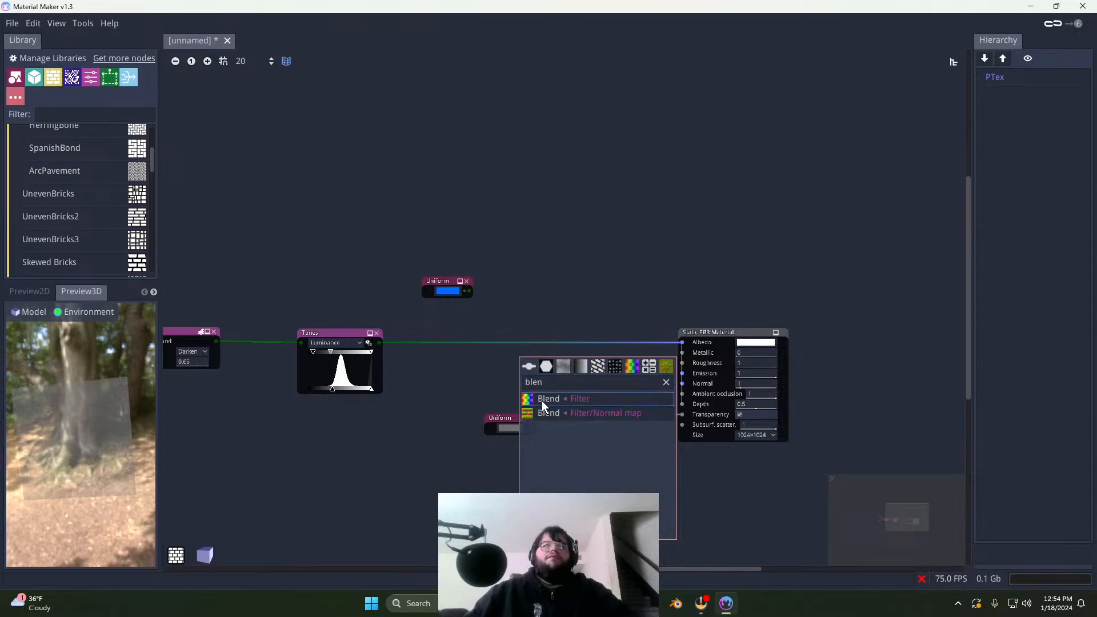
pyautogui.click(541, 399)
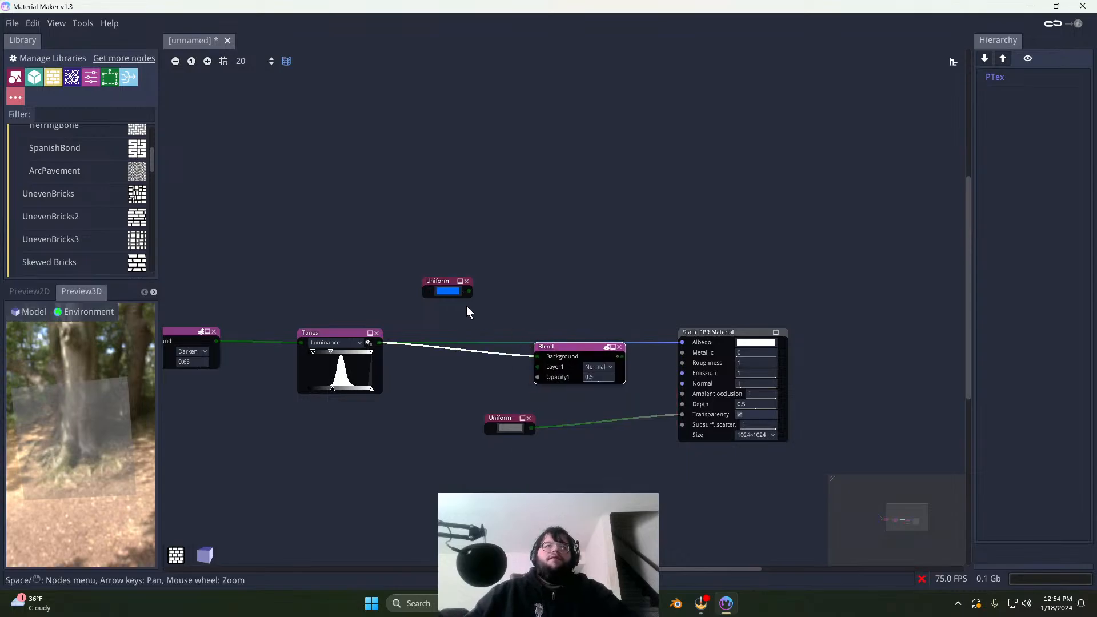
pyautogui.moveTo(468, 291); pyautogui.dragTo(537, 367)
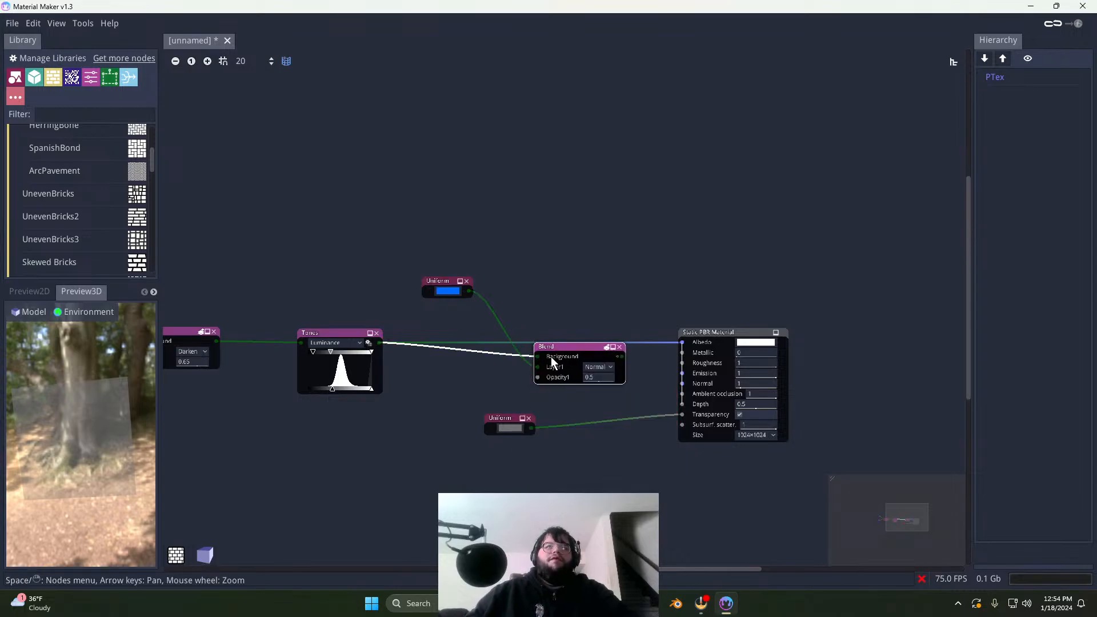
pyautogui.hotkey('ctrl', '1')
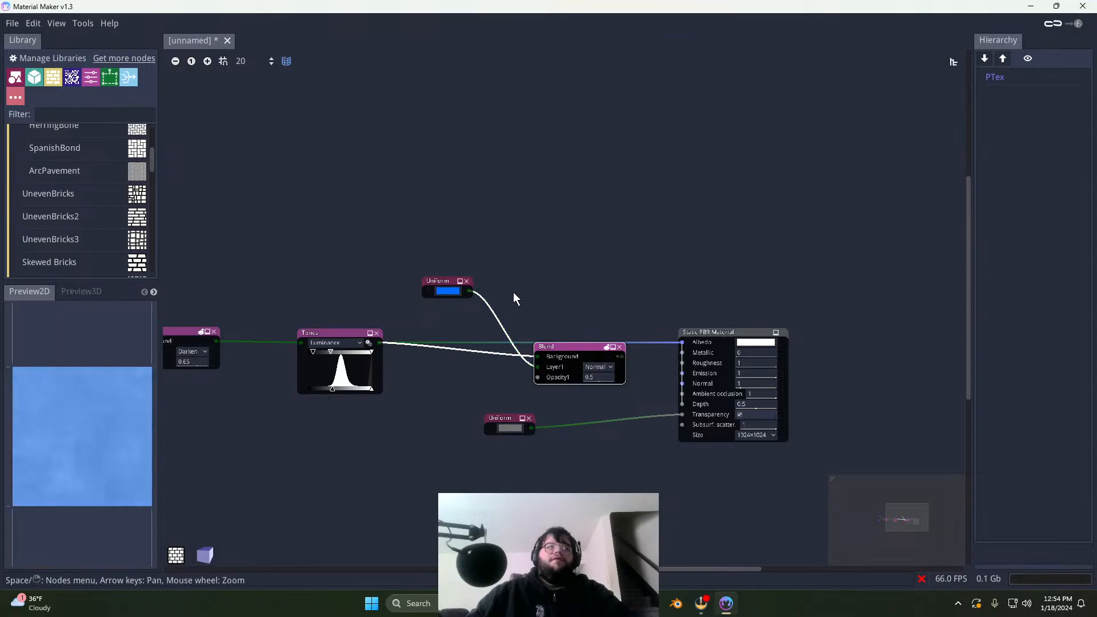
# Step: Change the blue Uniform node's colour to a pale desaturated yellow and move the node slightly lower
pyautogui.click(443, 291)
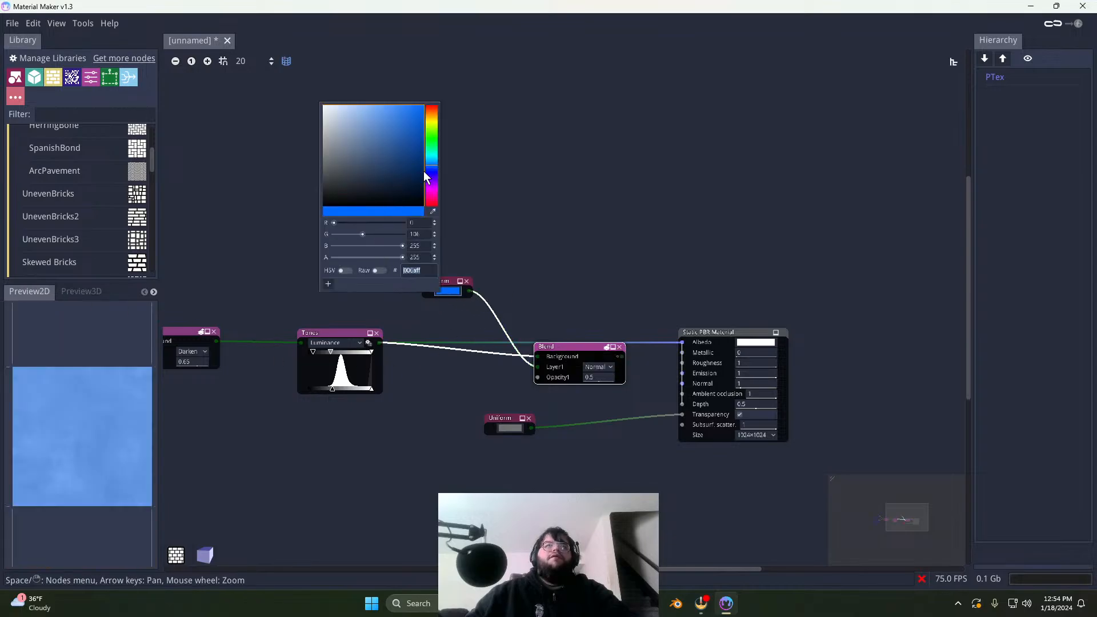
pyautogui.moveTo(431, 166); pyautogui.dragTo(437, 121)
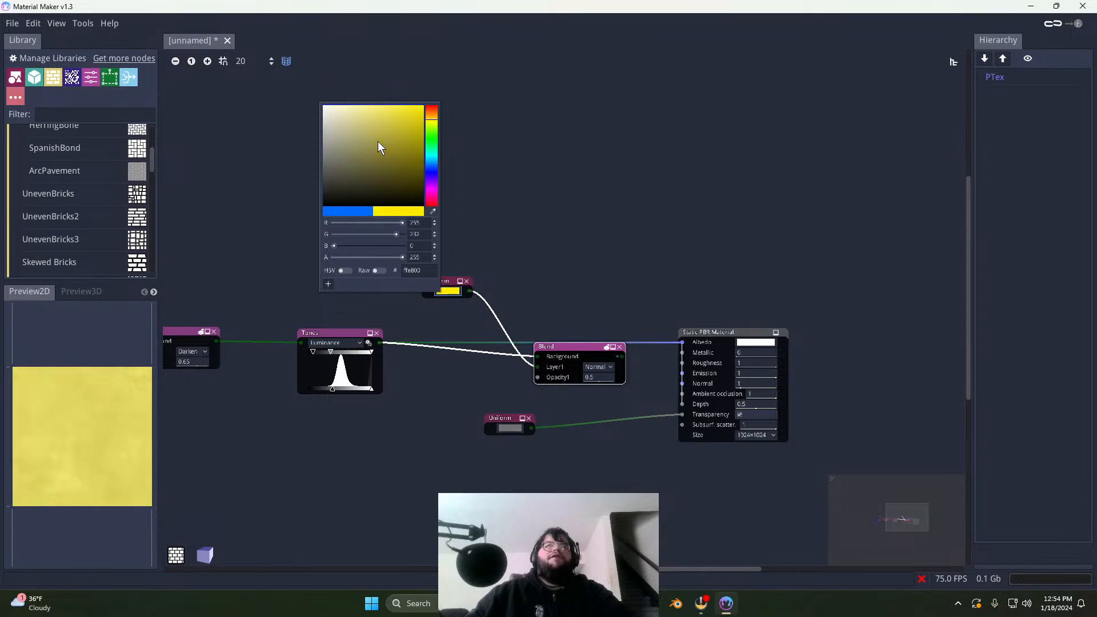
pyautogui.moveTo(366, 140); pyautogui.dragTo(345, 124)
pyautogui.click(597, 207)
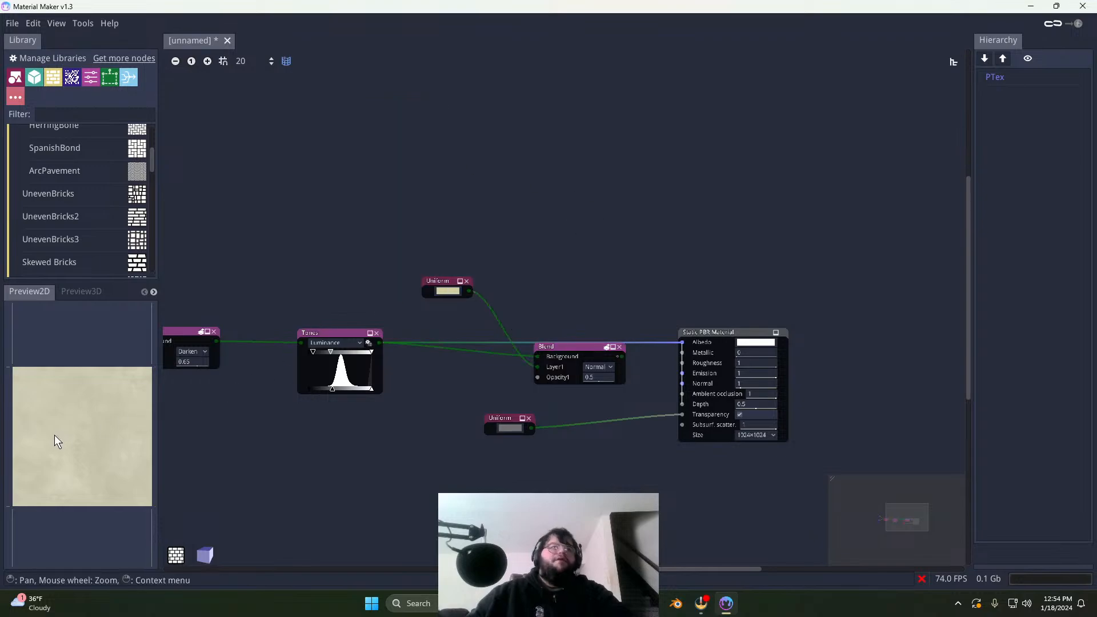
pyautogui.scroll(1, 80, 441)
pyautogui.scroll(-1, 100, 438)
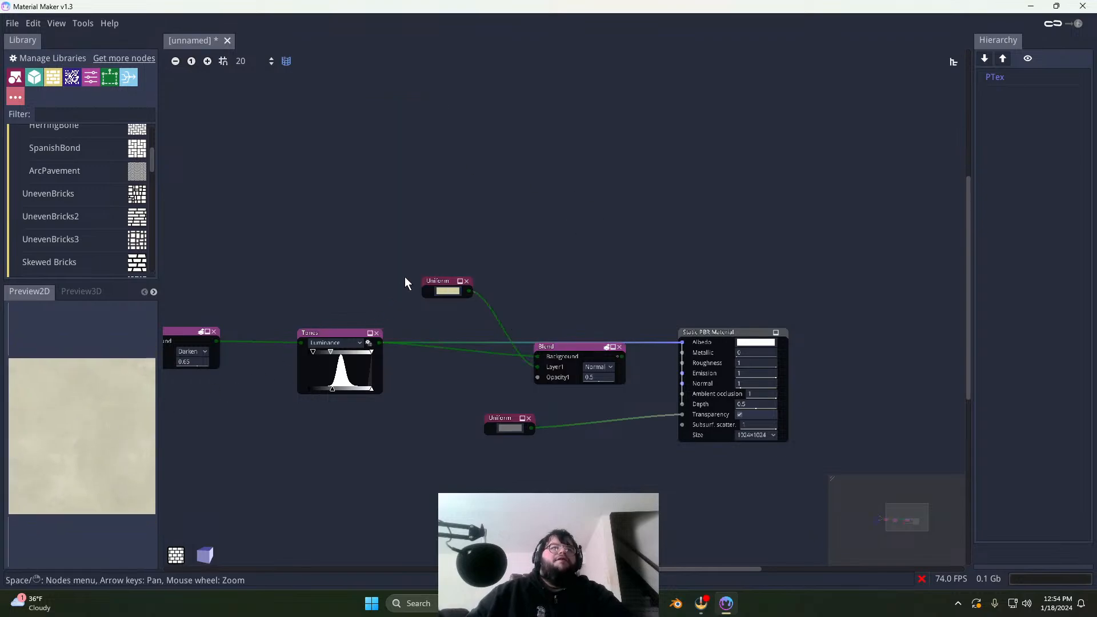
pyautogui.moveTo(437, 285)
pyautogui.mouseDown()
pyautogui.moveTo(423, 314)
pyautogui.moveTo(435, 290)
pyautogui.mouseUp()
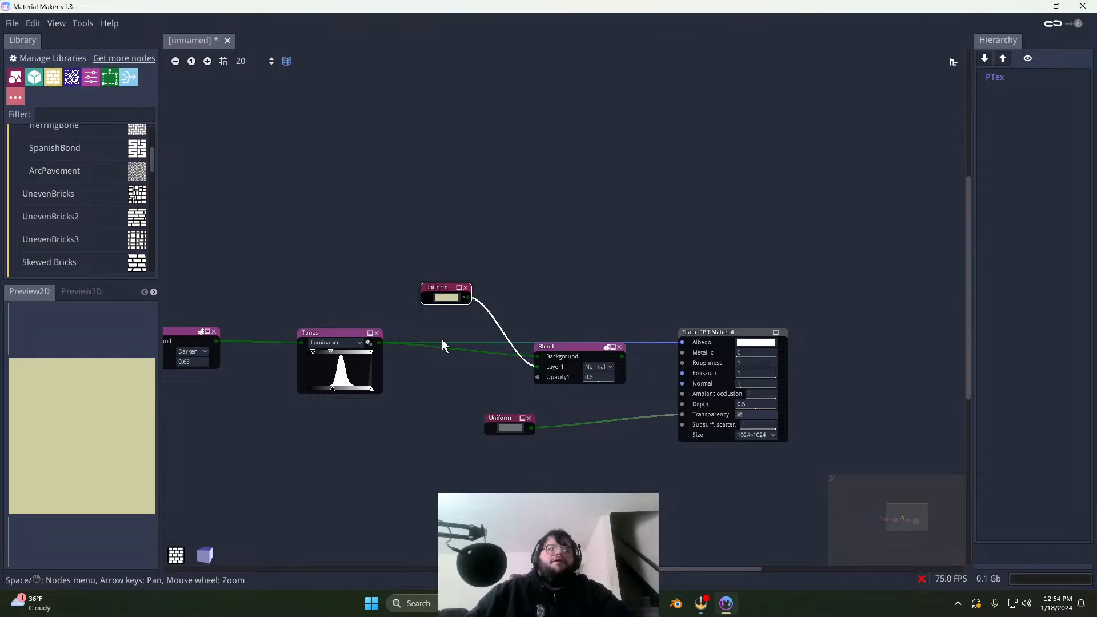
# Step: Set the new Blend node to Overlay with opacity 1 and connect its output to the material's Albedo input
pyautogui.click(568, 355)
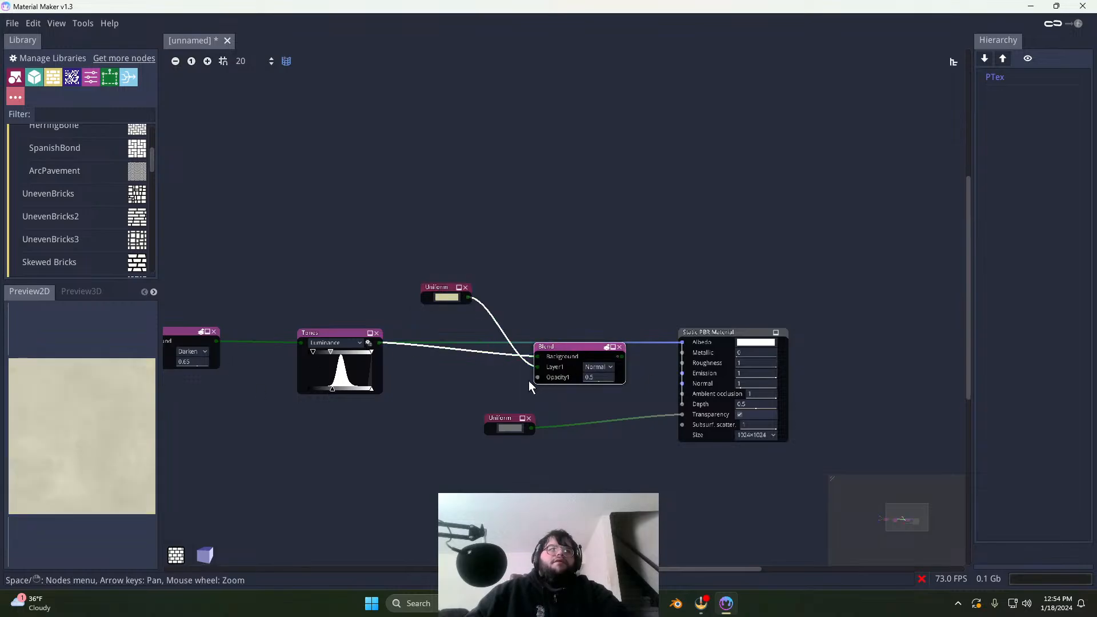
pyautogui.scroll(3, 596, 382)
pyautogui.click(603, 343)
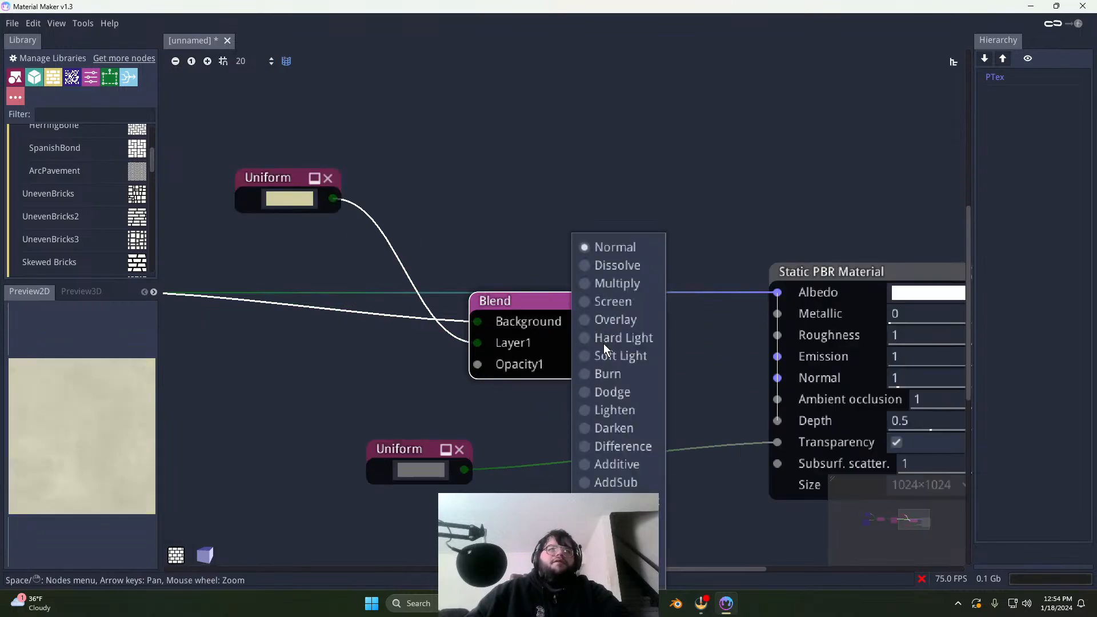
pyautogui.click(621, 320)
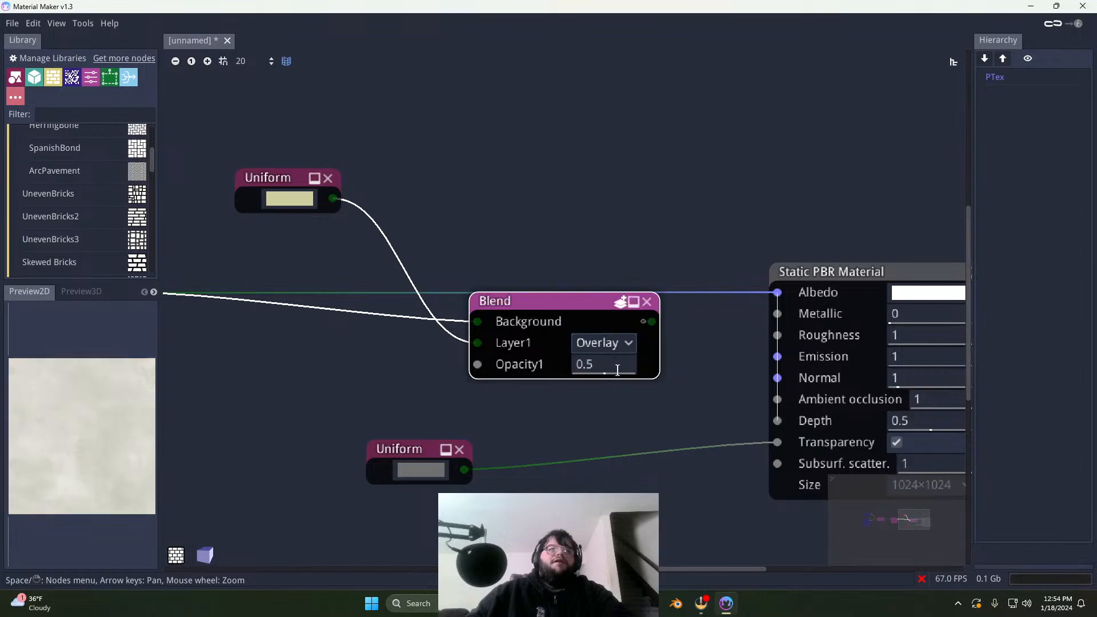
pyautogui.moveTo(601, 368); pyautogui.dragTo(639, 369)
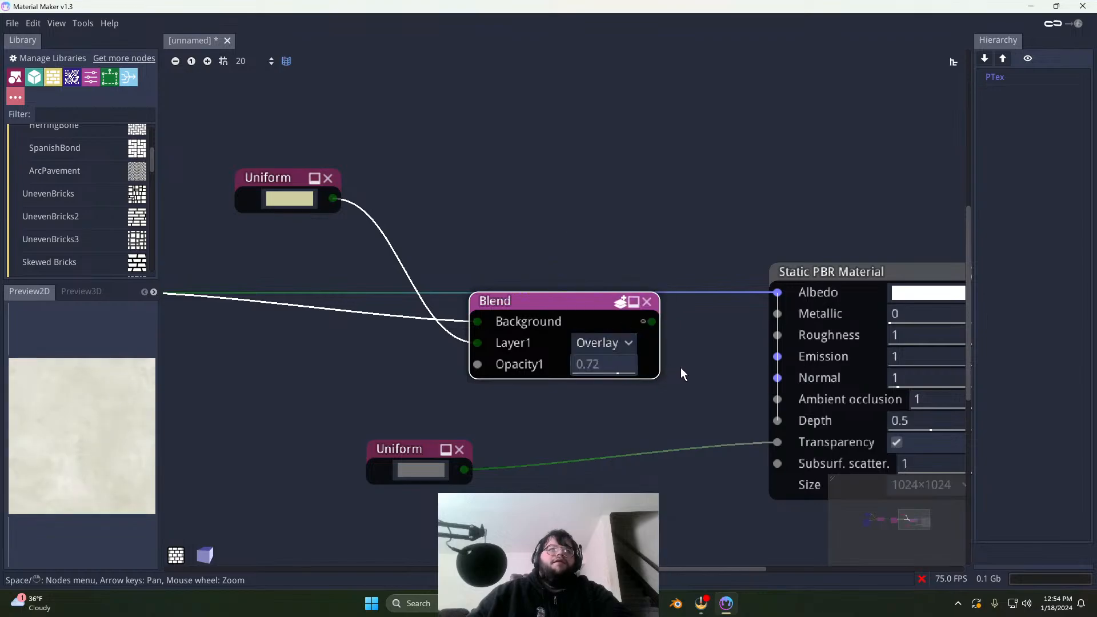
pyautogui.moveTo(737, 366)
pyautogui.mouseDown()
pyautogui.moveTo(789, 365)
pyautogui.moveTo(681, 376)
pyautogui.moveTo(752, 372)
pyautogui.mouseUp()
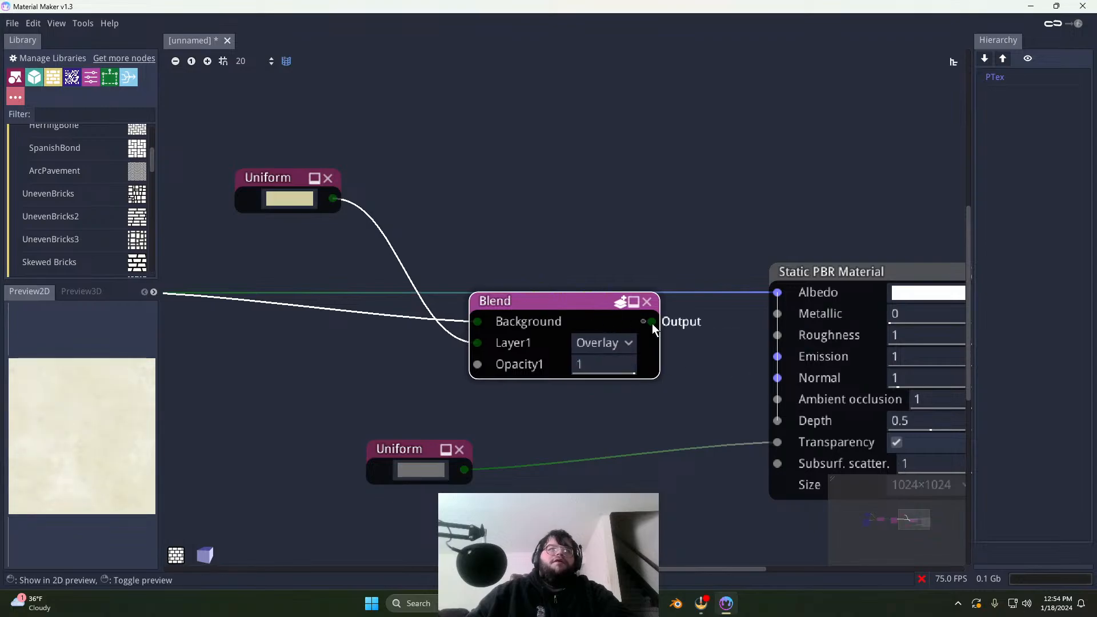
pyautogui.moveTo(652, 321); pyautogui.dragTo(777, 292)
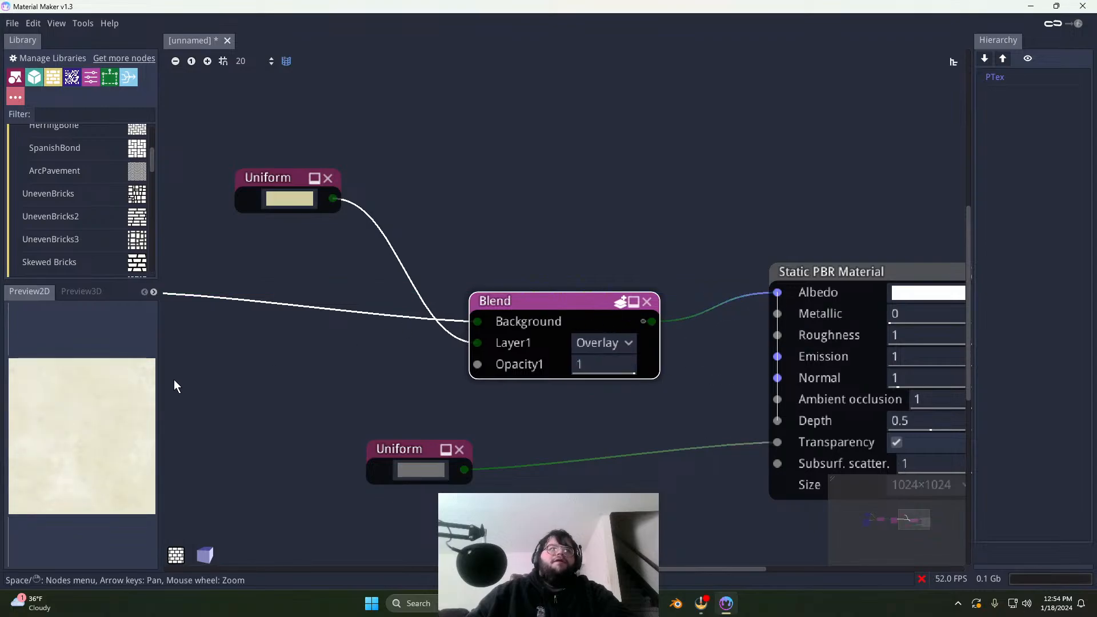
# Step: Show the 3D preview, change the Uniform node feeding Transparency to white, and place that node below the Blend node
pyautogui.click(76, 291)
pyautogui.moveTo(80, 428)
pyautogui.mouseDown()
pyautogui.moveTo(51, 434)
pyautogui.moveTo(69, 432)
pyautogui.mouseUp()
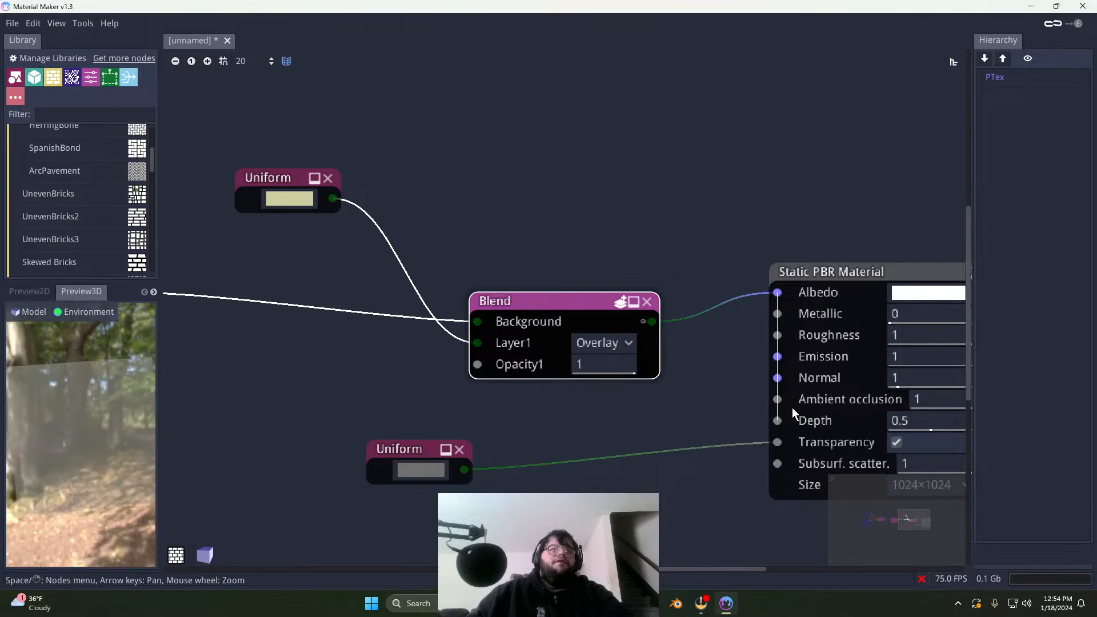
pyautogui.click(427, 470)
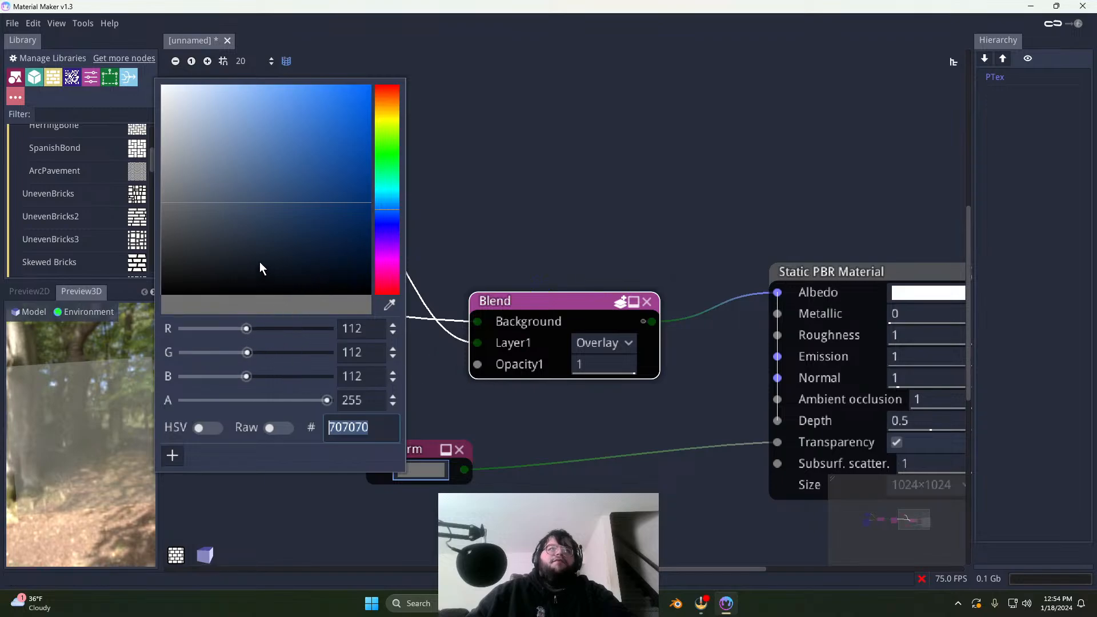
pyautogui.moveTo(165, 205); pyautogui.dragTo(142, 89)
pyautogui.click(521, 212)
pyautogui.moveTo(411, 451); pyautogui.dragTo(502, 455)
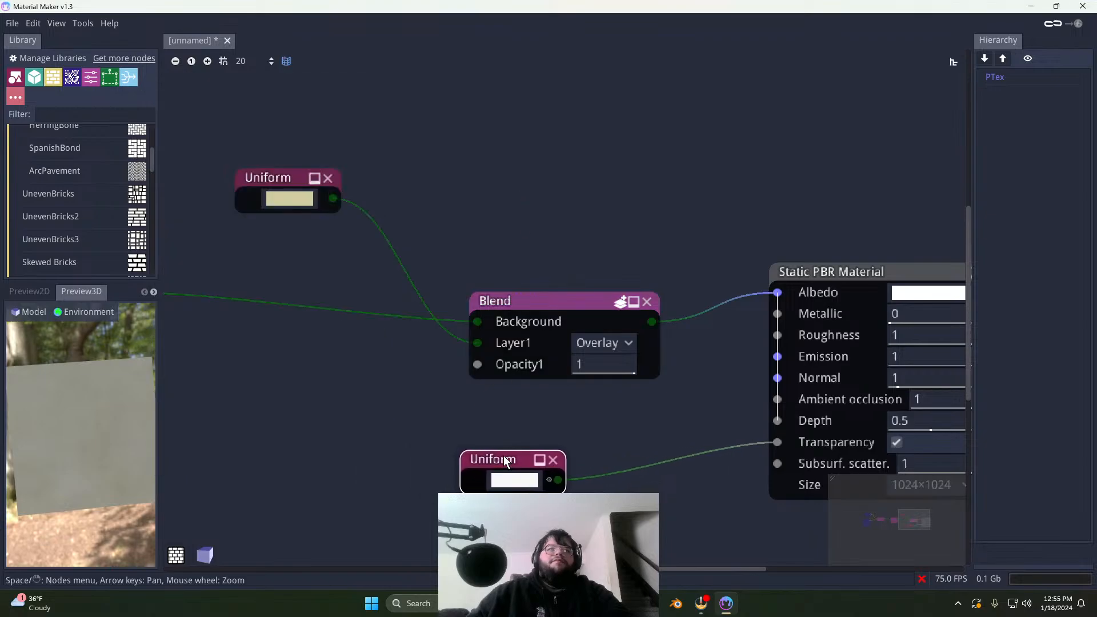
# Step: Inspect another side of the 3D preview and move the Blend node slightly up, in line with the material's Albedo input
pyautogui.moveTo(599, 425); pyautogui.dragTo(368, 426, button='middle')
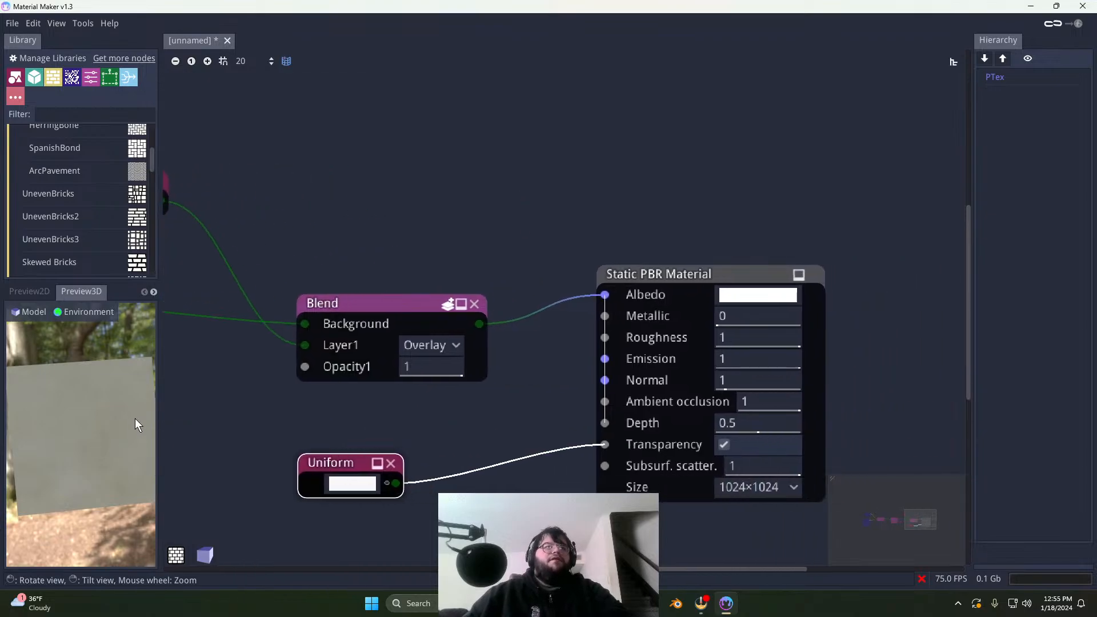
pyautogui.moveTo(134, 418); pyautogui.dragTo(45, 425)
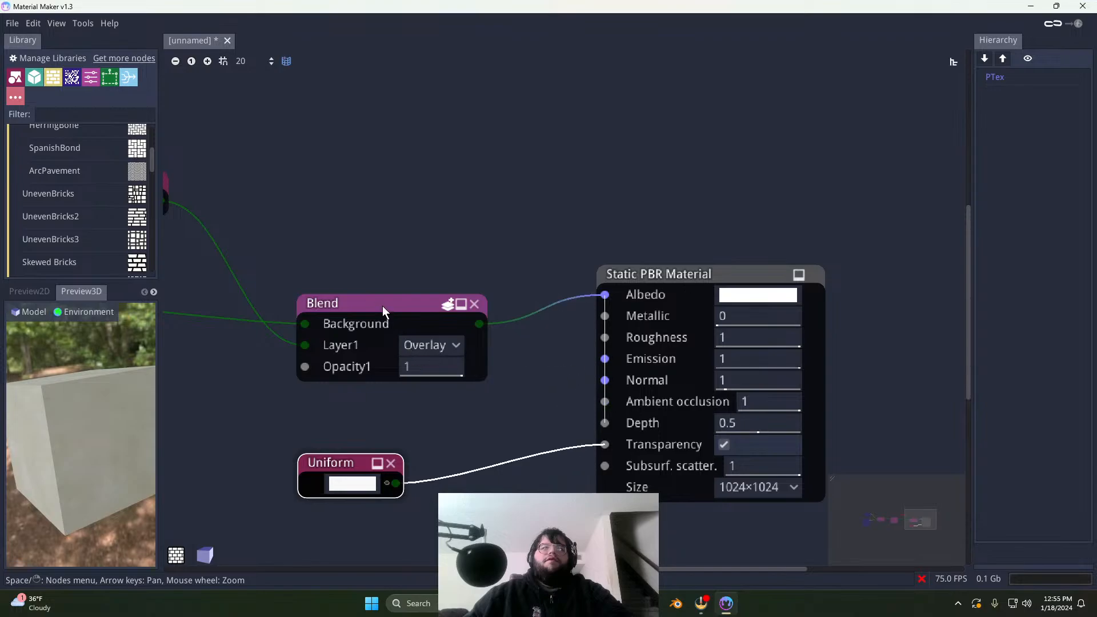
pyautogui.moveTo(382, 307); pyautogui.dragTo(387, 293)
pyautogui.hscroll(-3, 453, 402)
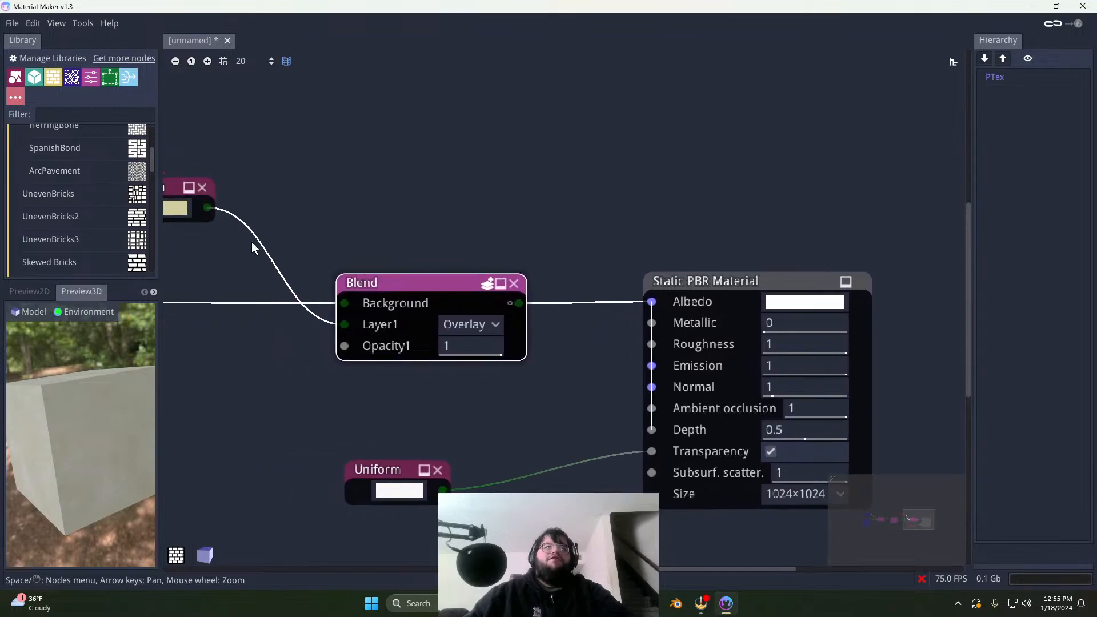
pyautogui.moveTo(206, 209); pyautogui.dragTo(581, 261)
pyautogui.click(521, 412)
pyautogui.rightClick(520, 397)
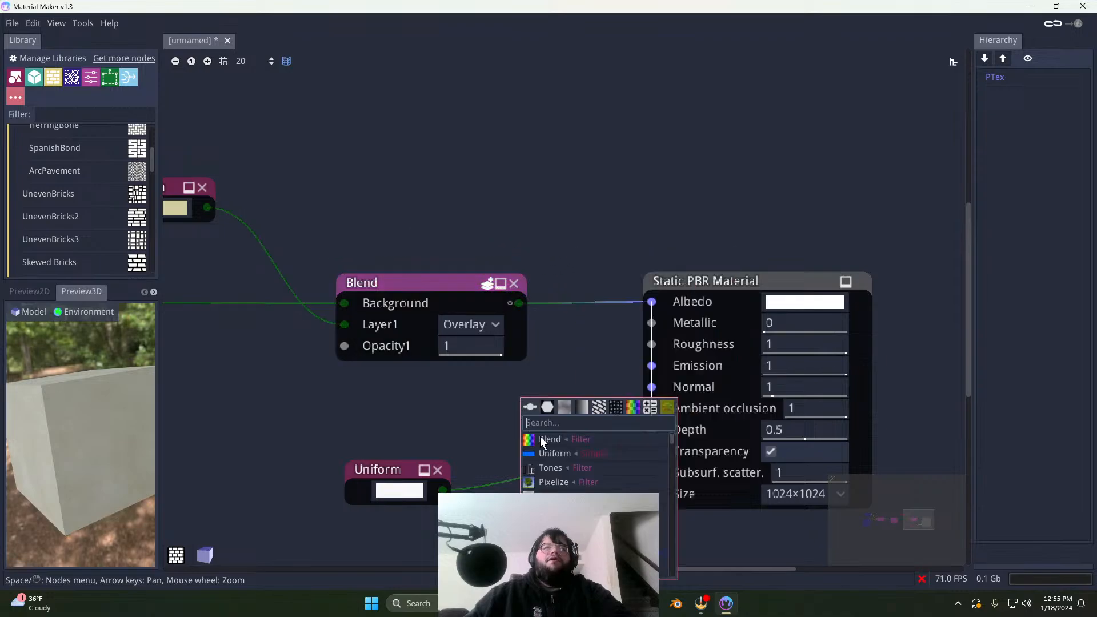
pyautogui.click(549, 454)
pyautogui.click(611, 405)
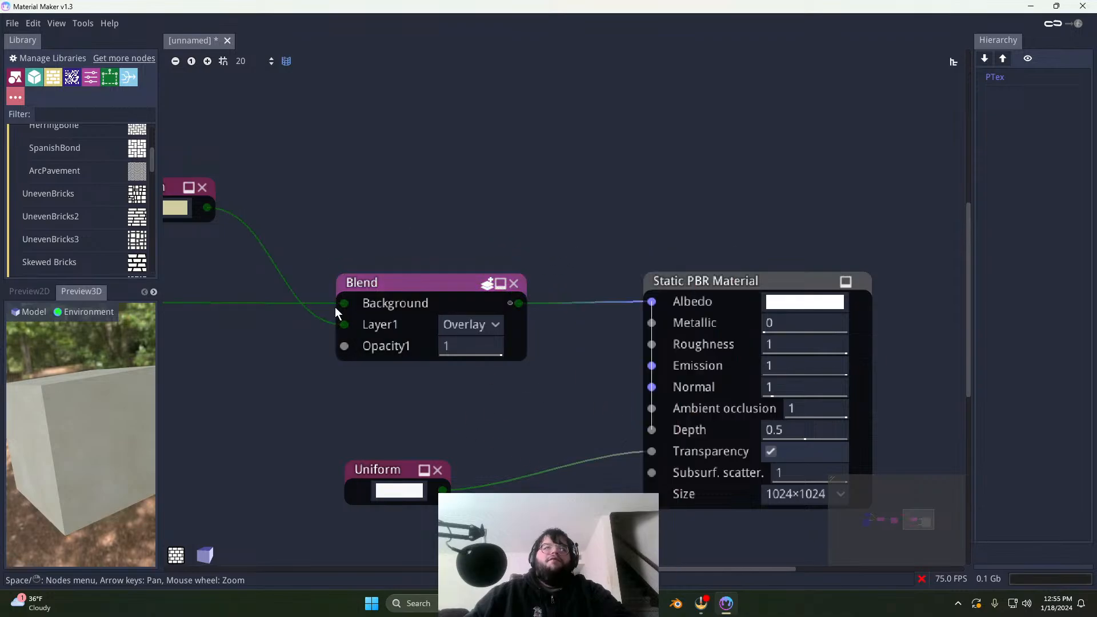
# Step: Duplicate the pale yellow Uniform node, connect the copy to the material's Emission input, and move it further left
pyautogui.click(174, 187)
pyautogui.hotkey('ctrl', 'c')
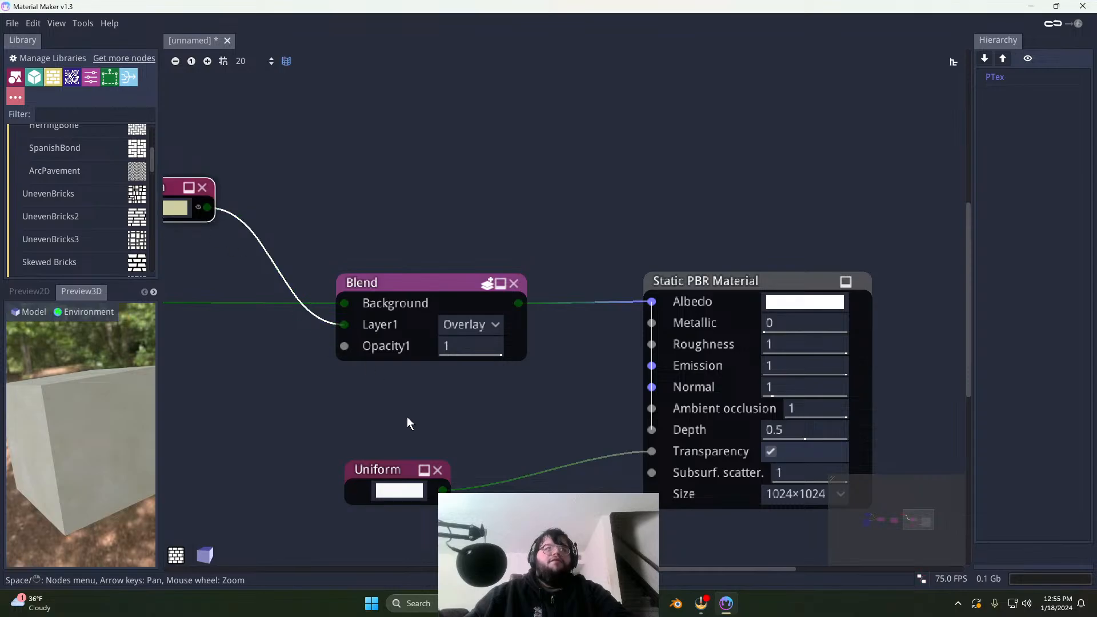
pyautogui.hotkey('ctrl', 'v')
pyautogui.moveTo(402, 405); pyautogui.dragTo(652, 366)
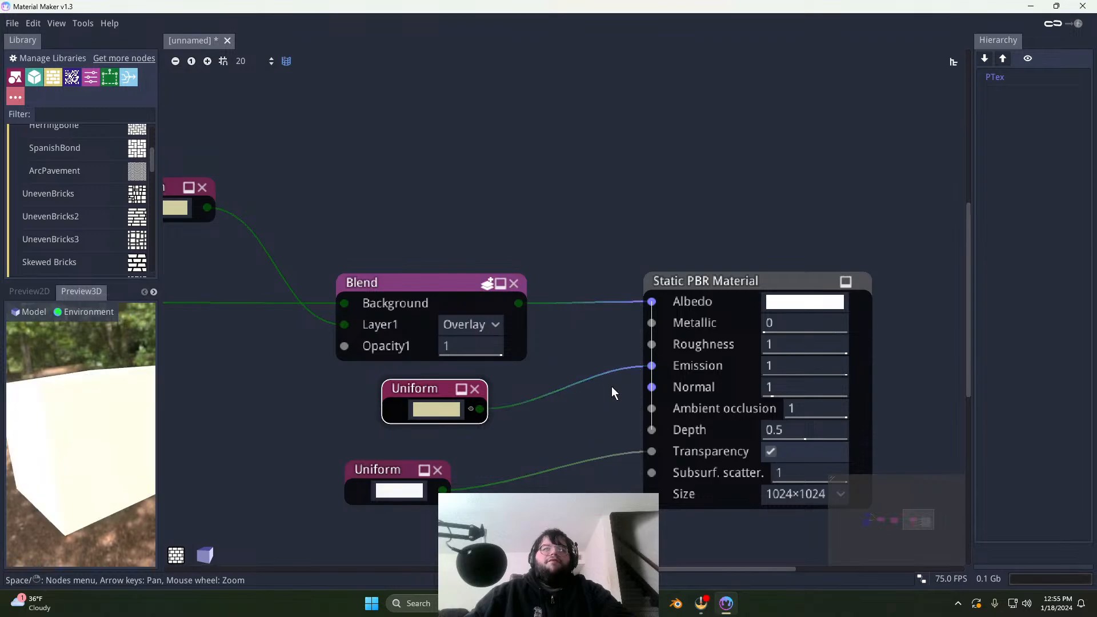
pyautogui.moveTo(426, 388); pyautogui.dragTo(262, 384)
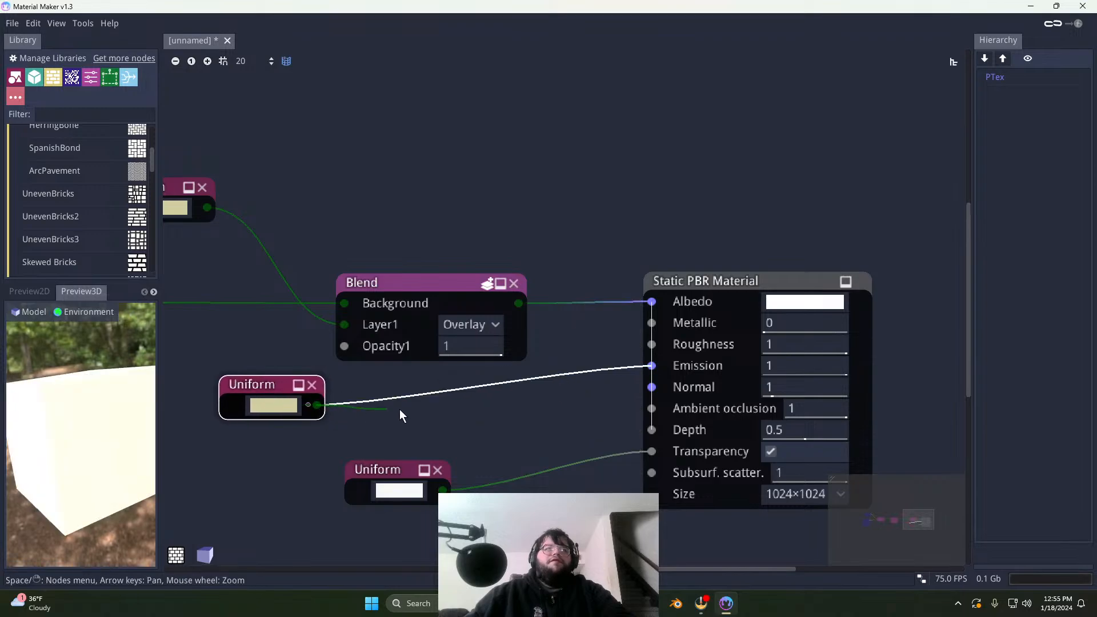
# Step: Add a Tones node fed by the duplicated yellow Uniform node
pyautogui.rightClick(416, 407)
pyautogui.write('t')
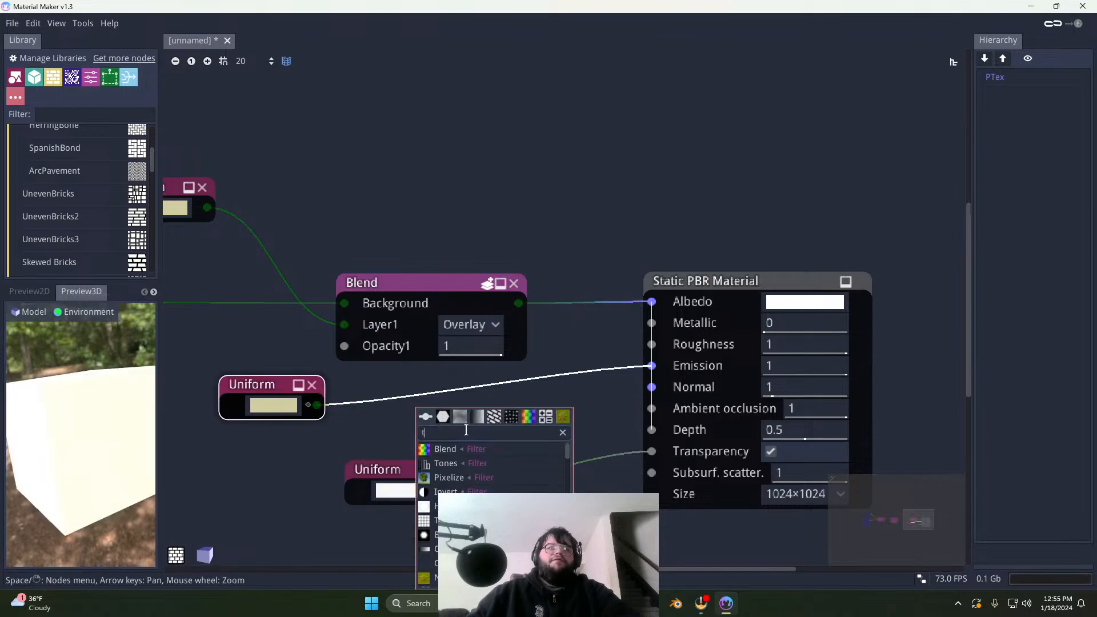
pyautogui.write('ones')
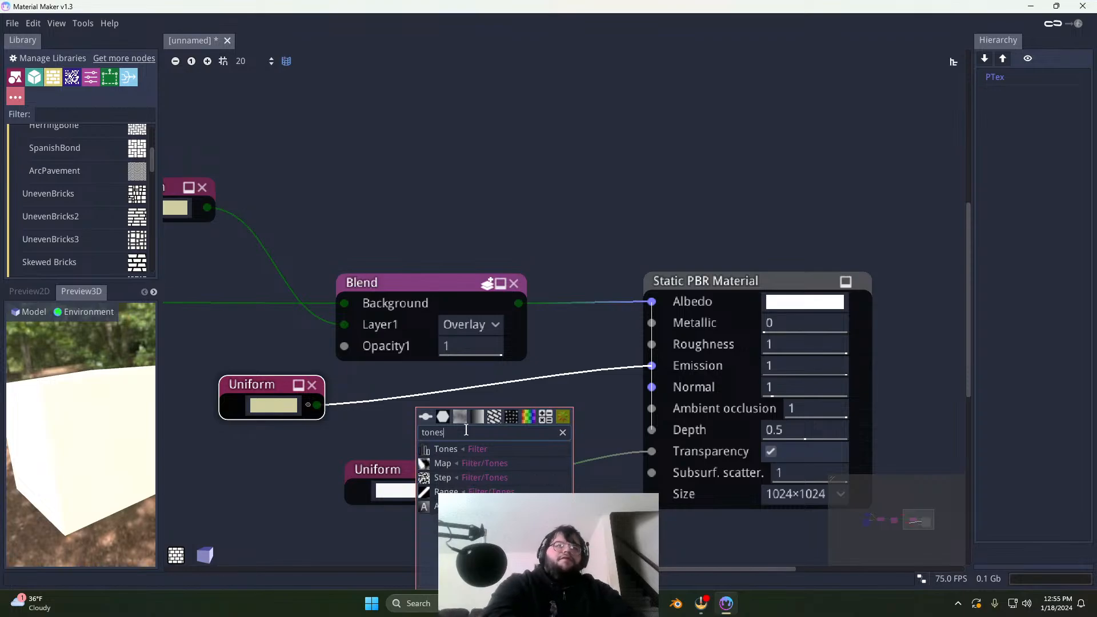
pyautogui.click(444, 449)
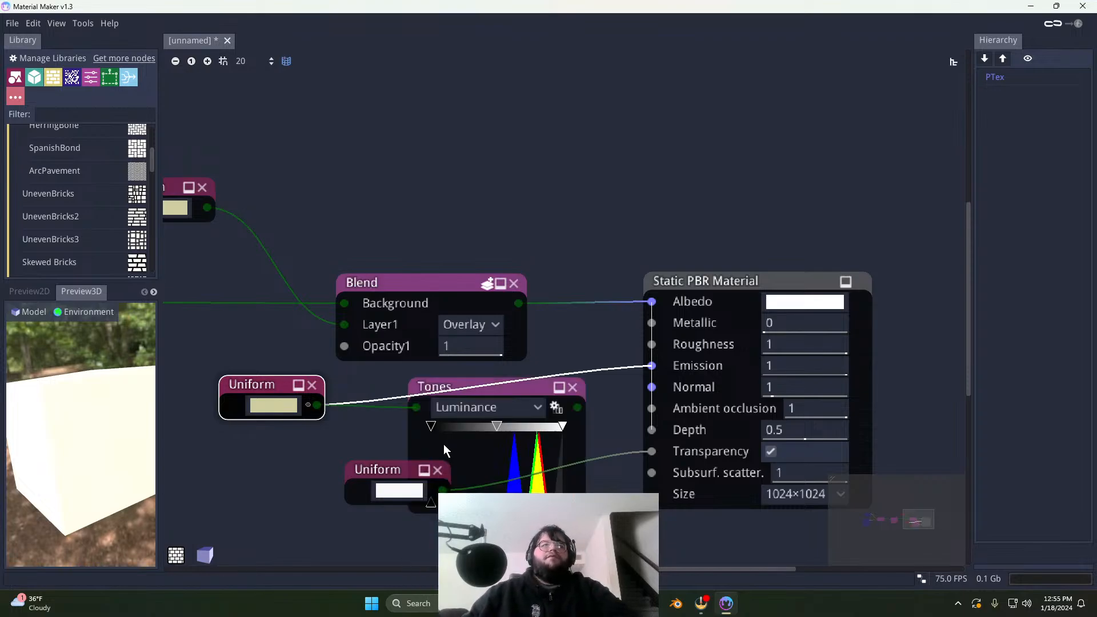
# Step: Connect the new Tones node to Emission, move it beside the duplicated Uniform, and lower its midpoint while narrowing its output range to mid greys
pyautogui.moveTo(576, 407); pyautogui.dragTo(651, 365)
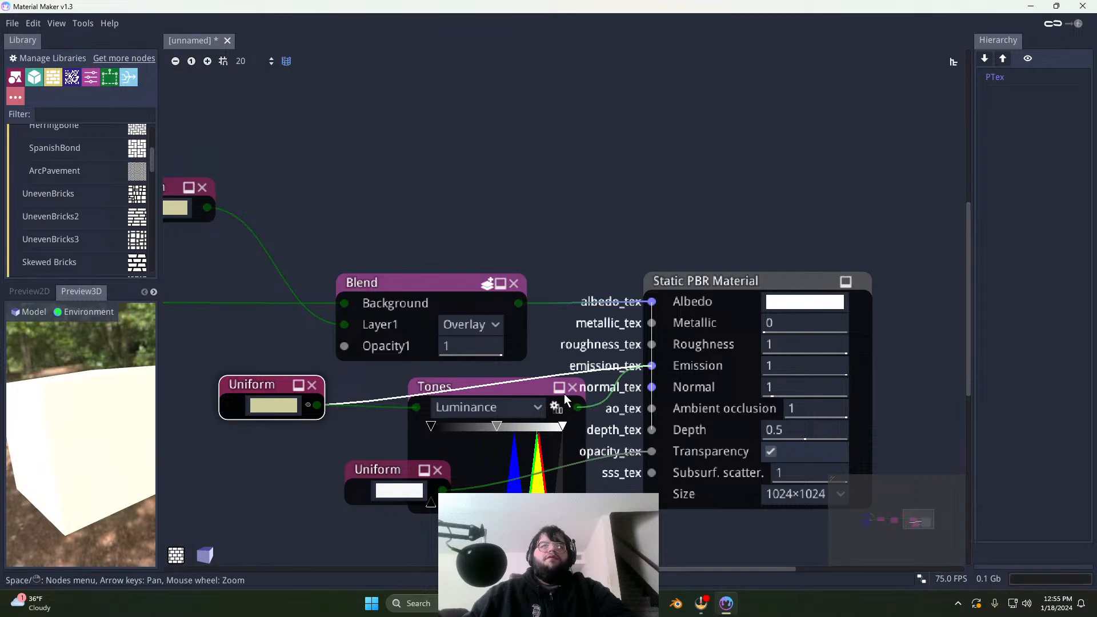
pyautogui.scroll(-2, 331, 447)
pyautogui.moveTo(438, 403); pyautogui.dragTo(258, 384)
pyautogui.moveTo(233, 364); pyautogui.dragTo(327, 354, button='middle')
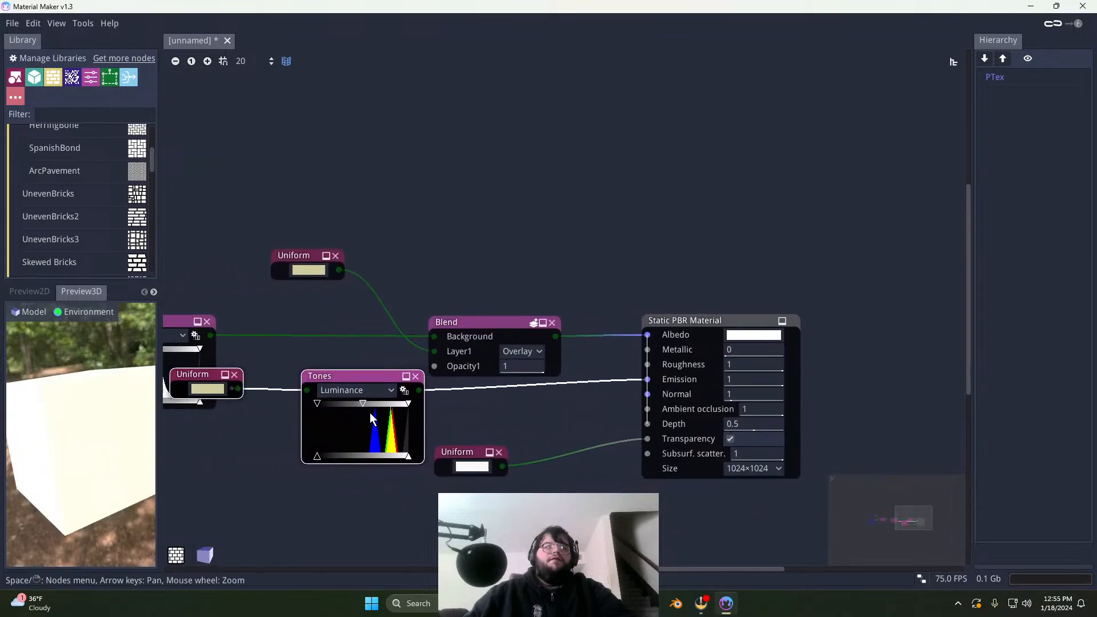
pyautogui.moveTo(365, 402)
pyautogui.mouseDown()
pyautogui.moveTo(375, 402)
pyautogui.moveTo(332, 404)
pyautogui.moveTo(368, 404)
pyautogui.moveTo(343, 404)
pyautogui.mouseUp()
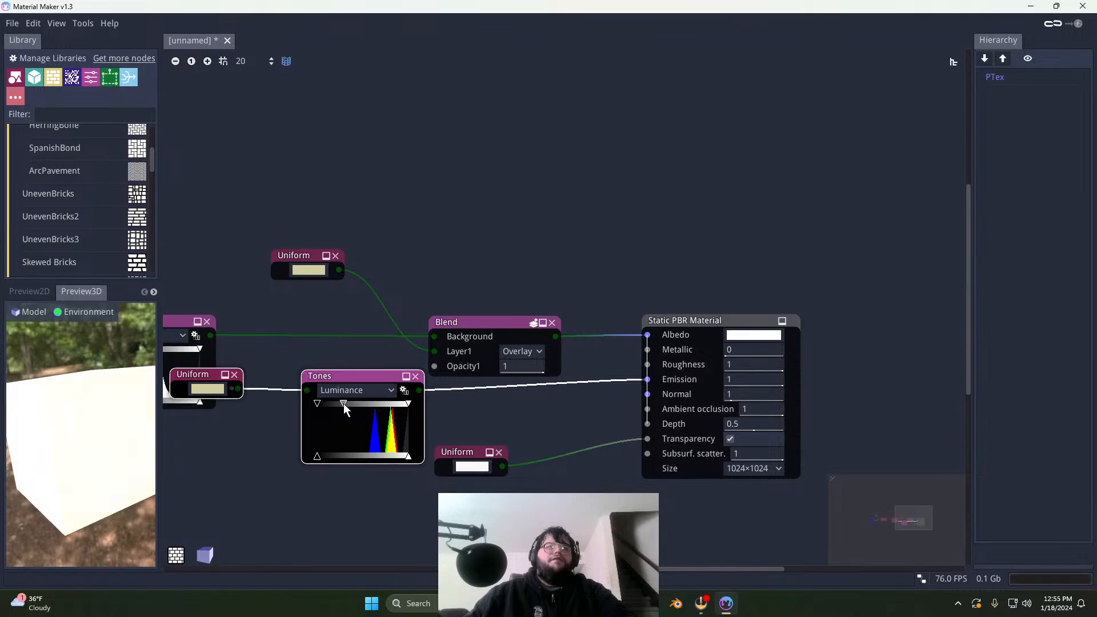
pyautogui.moveTo(317, 457); pyautogui.dragTo(399, 457)
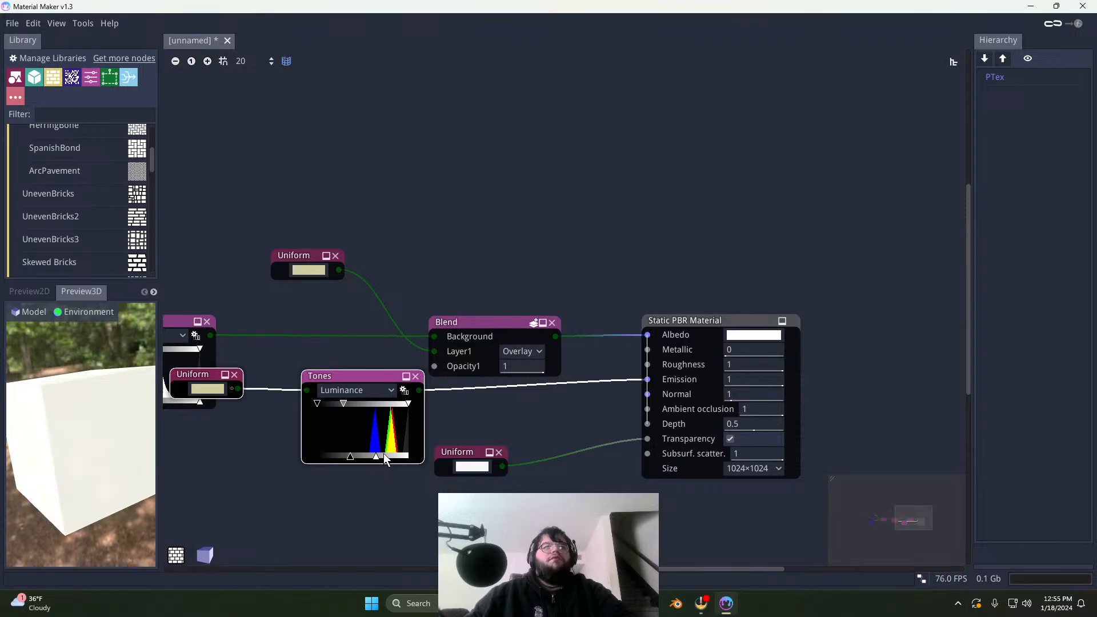
# Step: Delete the Tones node and the duplicated yellow Uniform node feeding Emission
pyautogui.moveTo(204, 375); pyautogui.dragTo(217, 441)
pyautogui.click(428, 442)
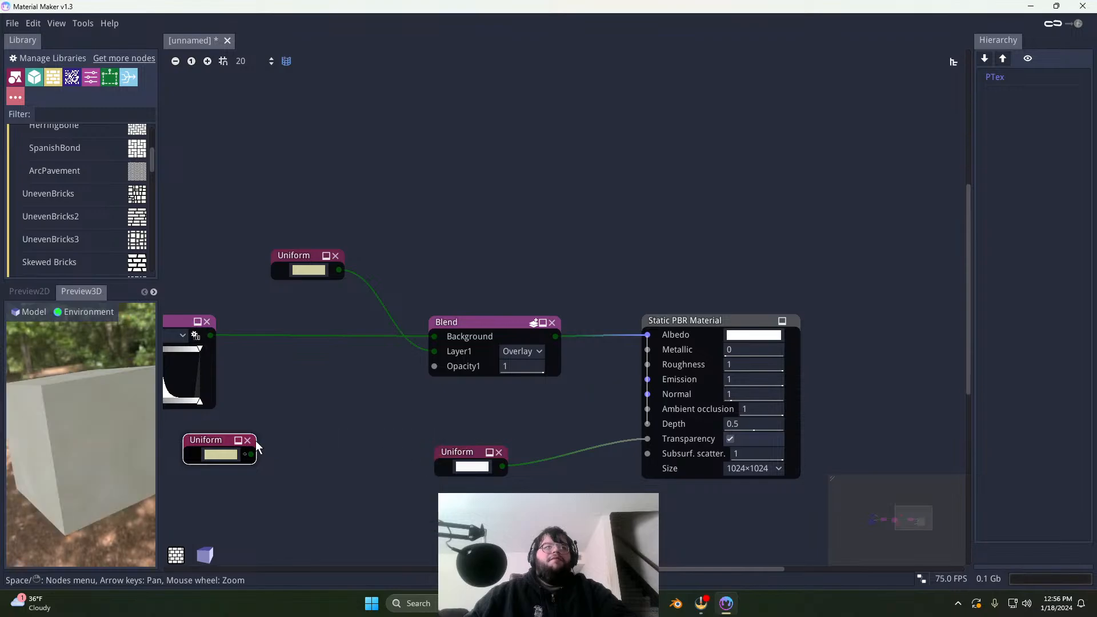
pyautogui.click(248, 440)
# Step: Examine the cube in the 3D preview and review the whole node graph from the noise nodes to the material
pyautogui.moveTo(501, 394); pyautogui.dragTo(404, 415, button='middle')
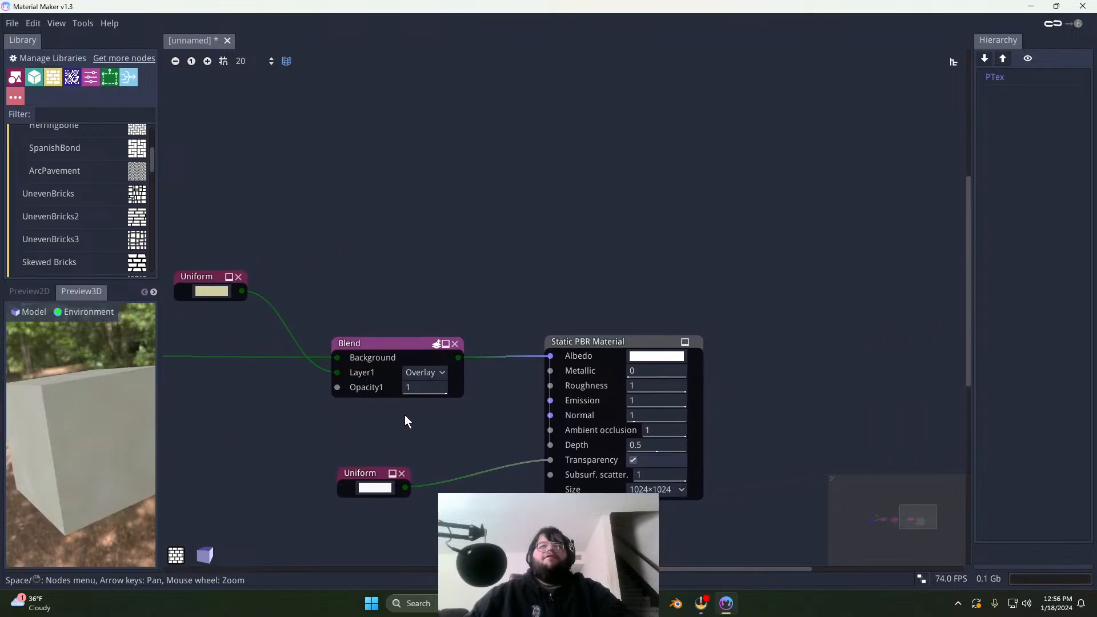
pyautogui.scroll(-2, 404, 414)
pyautogui.moveTo(85, 446); pyautogui.dragTo(148, 448)
pyautogui.moveTo(293, 431); pyautogui.dragTo(491, 425, button='middle')
pyautogui.scroll(-6, 471, 428)
pyautogui.scroll(4, 407, 470)
pyautogui.moveTo(450, 474); pyautogui.dragTo(314, 478, button='middle')
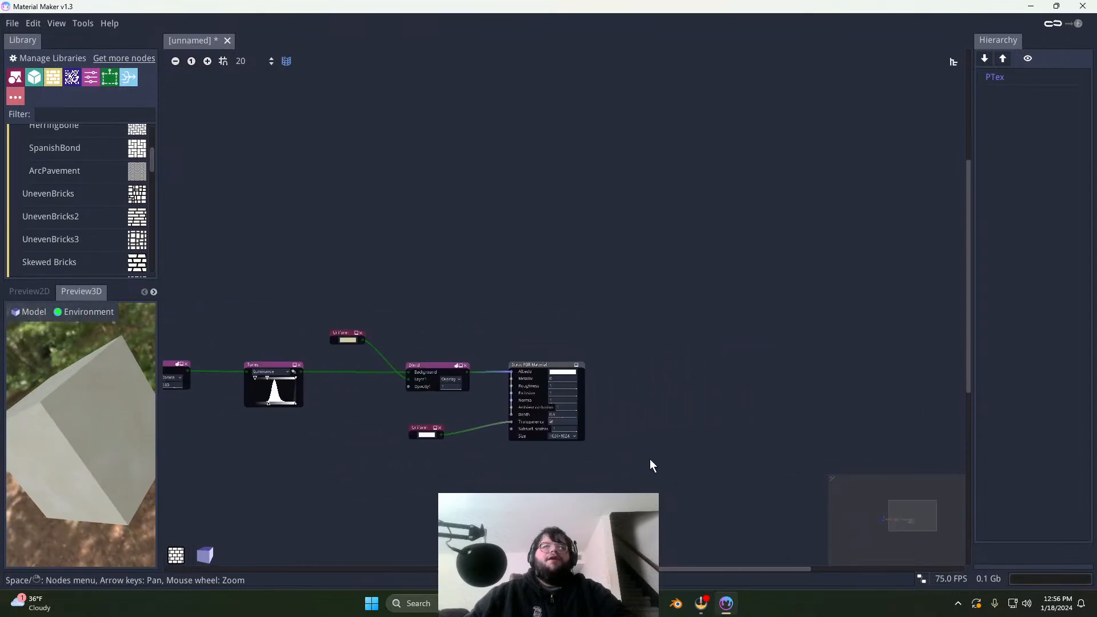
pyautogui.scroll(3, 650, 460)
pyautogui.scroll(-2, 297, 284)
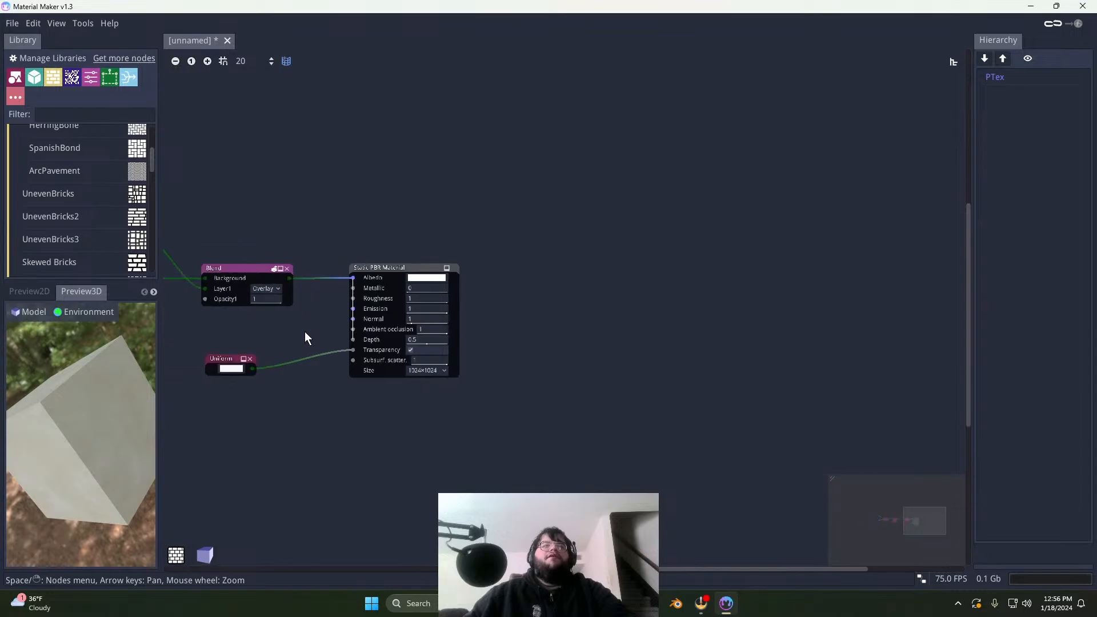
pyautogui.moveTo(304, 331); pyautogui.dragTo(539, 385, button='middle')
pyautogui.moveTo(385, 382); pyautogui.dragTo(570, 407, button='middle')
pyautogui.scroll(-2, 417, 388)
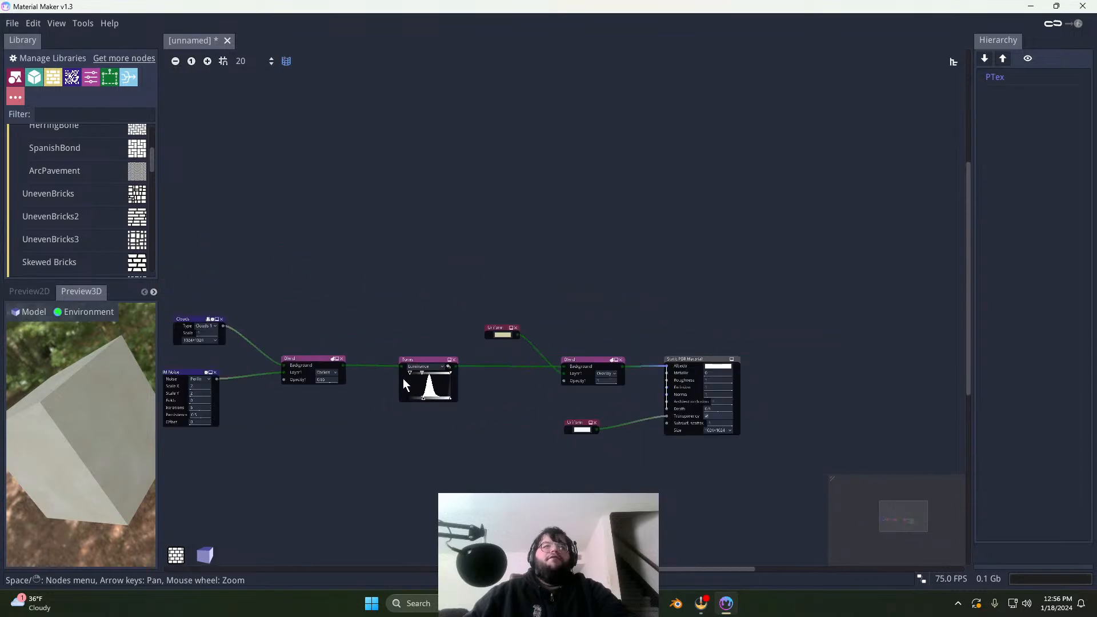
pyautogui.moveTo(403, 378); pyautogui.dragTo(498, 392, button='middle')
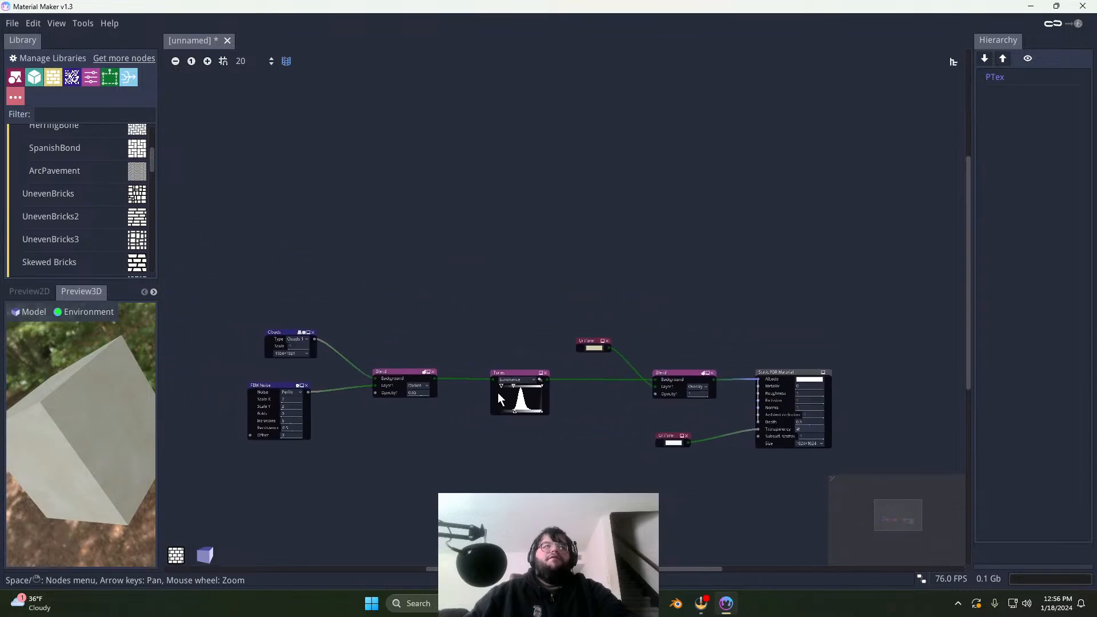
# Step: Save the material as Bone.ptex
pyautogui.click(11, 24)
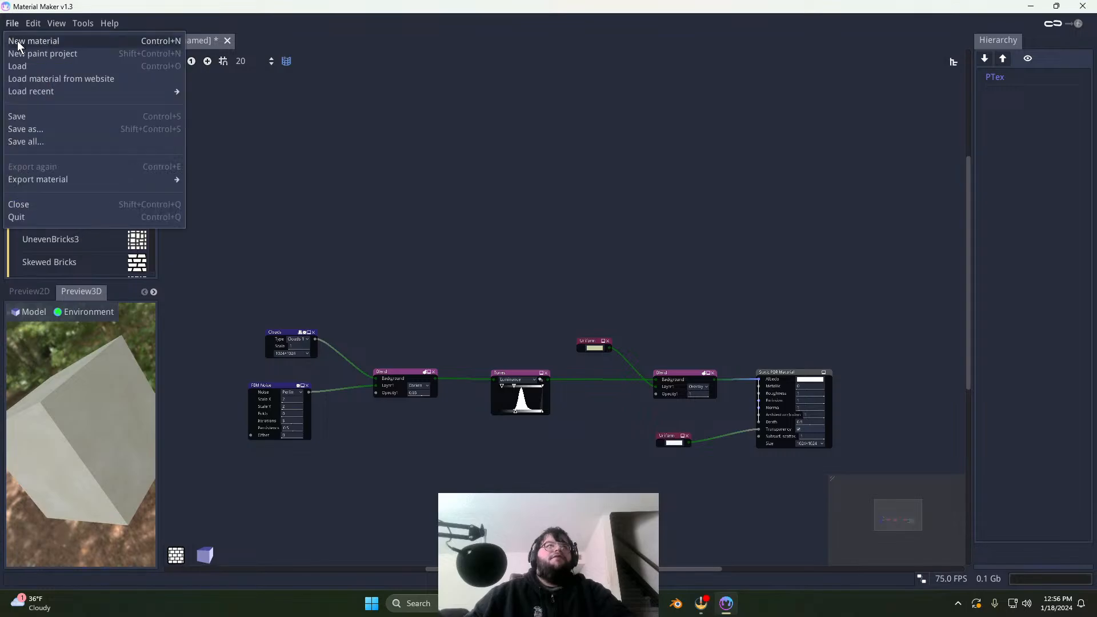
pyautogui.click(32, 116)
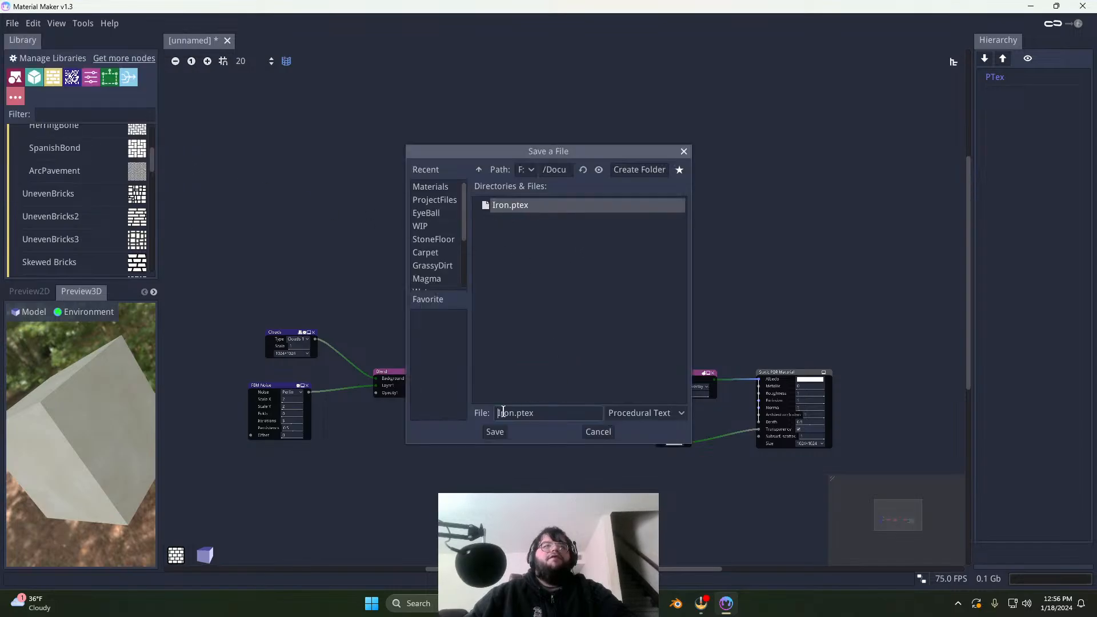
pyautogui.moveTo(516, 412); pyautogui.dragTo(481, 417)
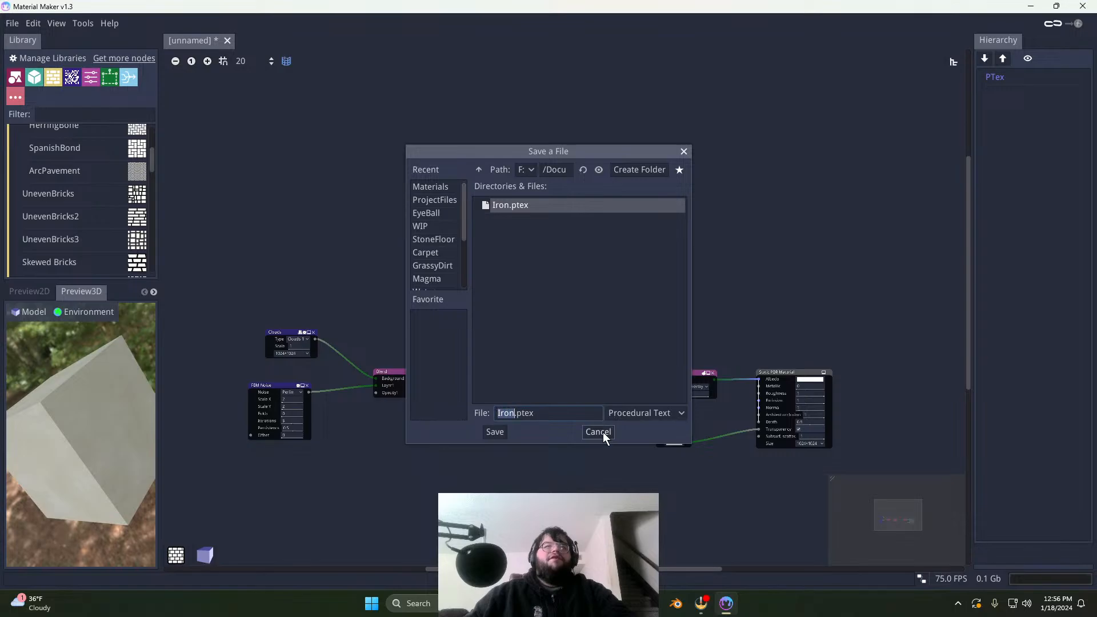
pyautogui.press('BackSpace')
pyautogui.write('Bone')
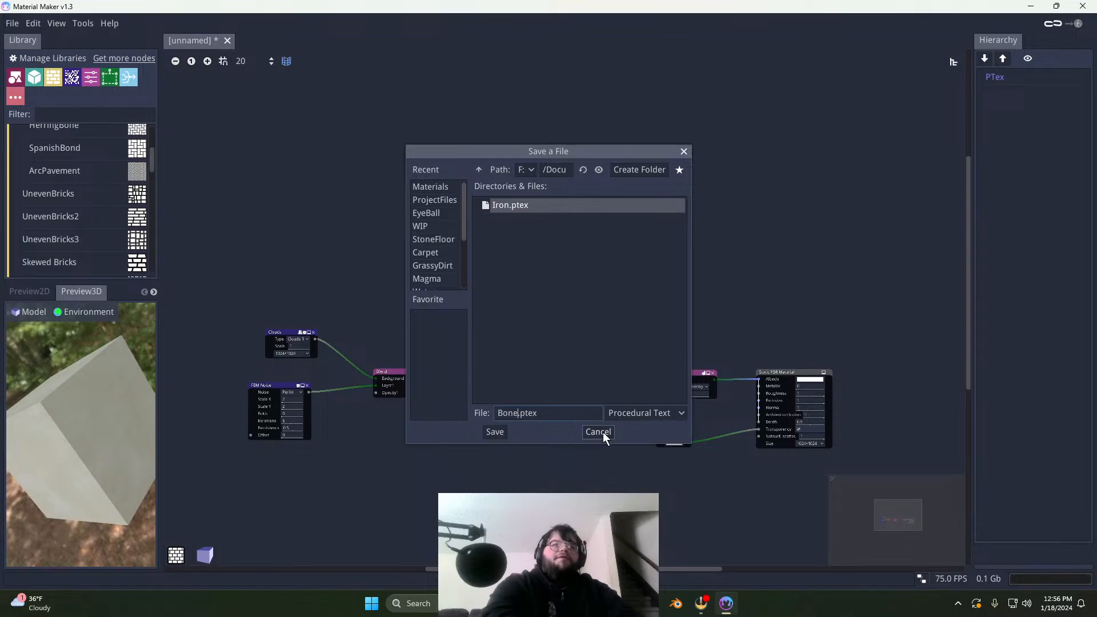
pyautogui.click(494, 433)
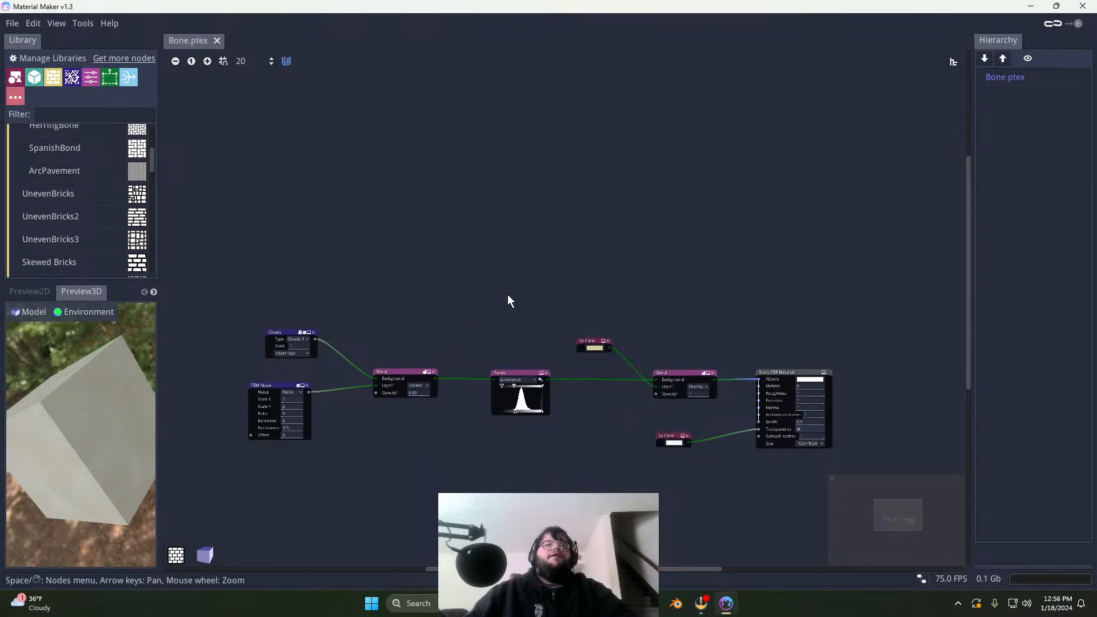
# Step: Export the material for Blender into the MM project's Materials folder under the file name M_Bone
pyautogui.click(12, 23)
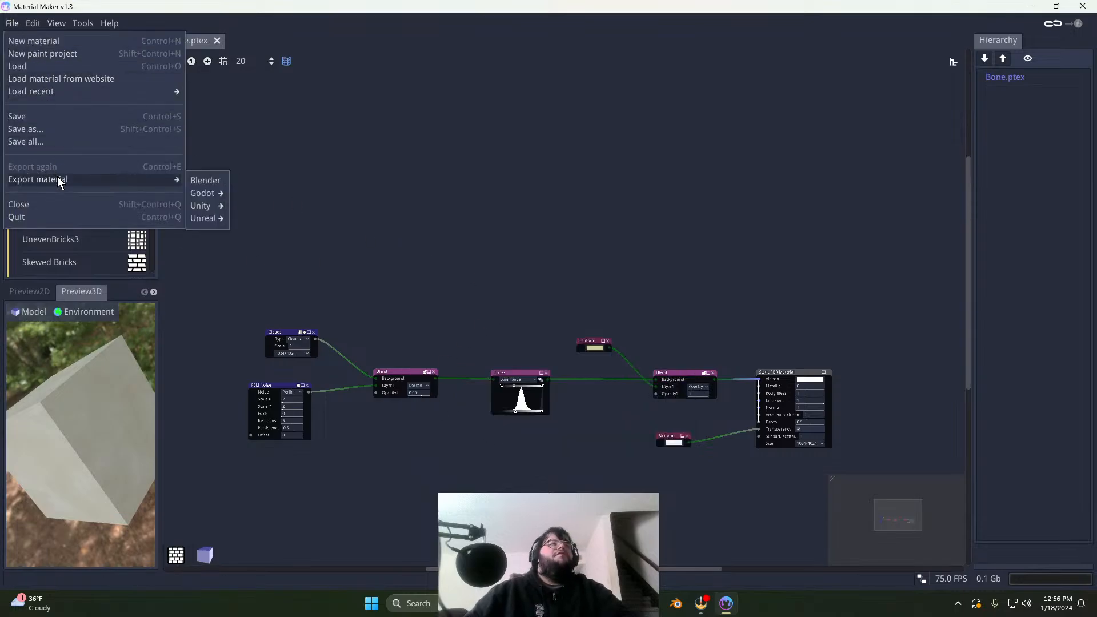
pyautogui.moveTo(156, 181)
pyautogui.click(205, 180)
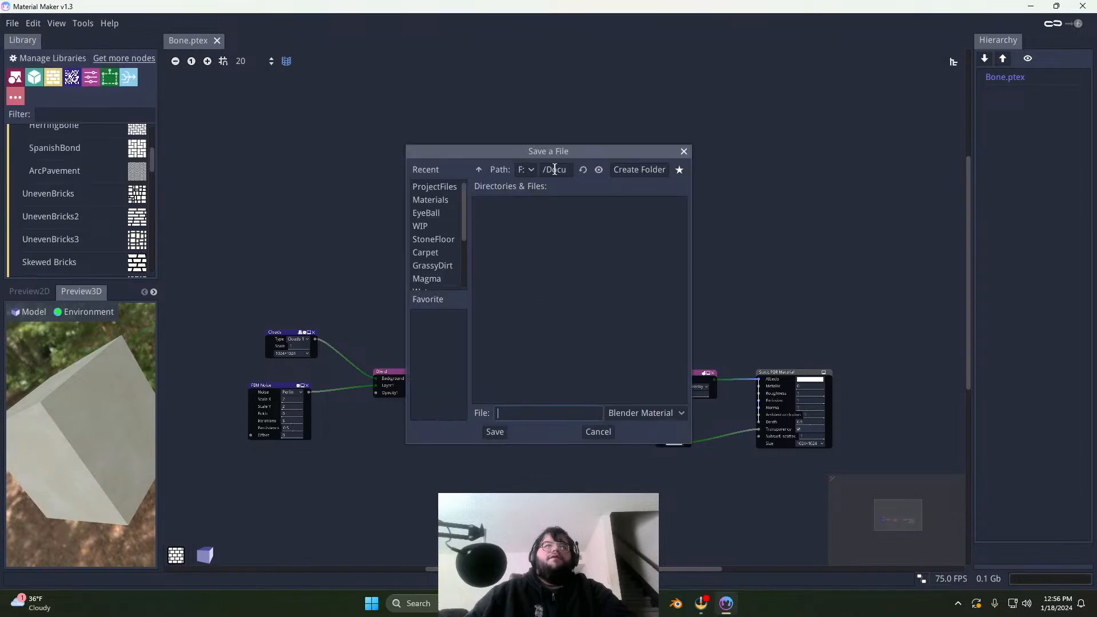
pyautogui.click(480, 171)
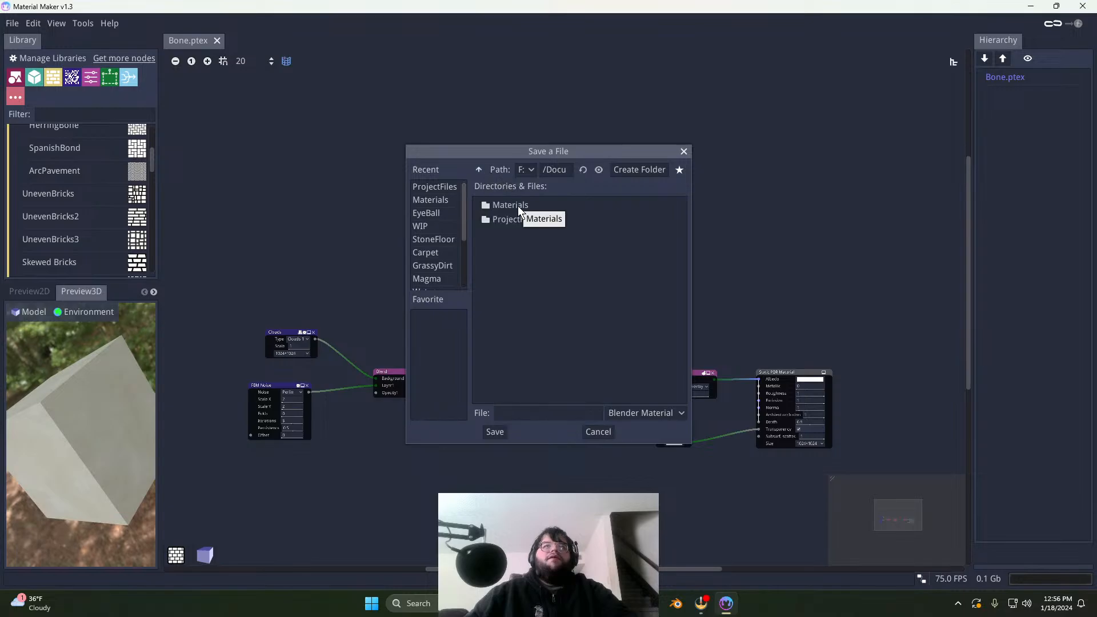
pyautogui.click(518, 206)
pyautogui.doubleClick(518, 205)
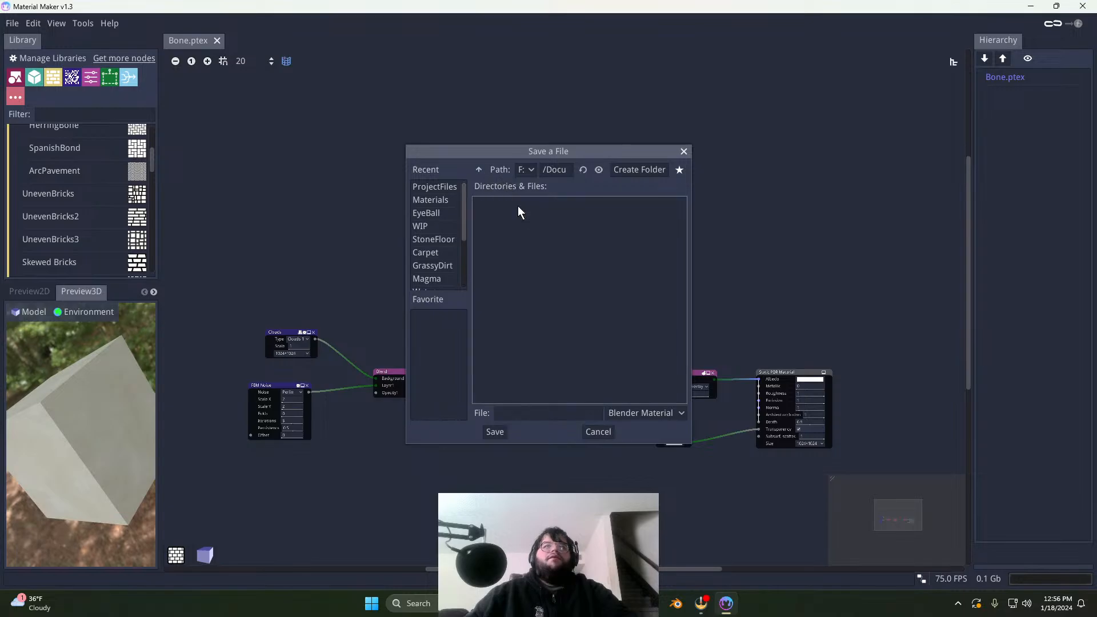
pyautogui.click(513, 414)
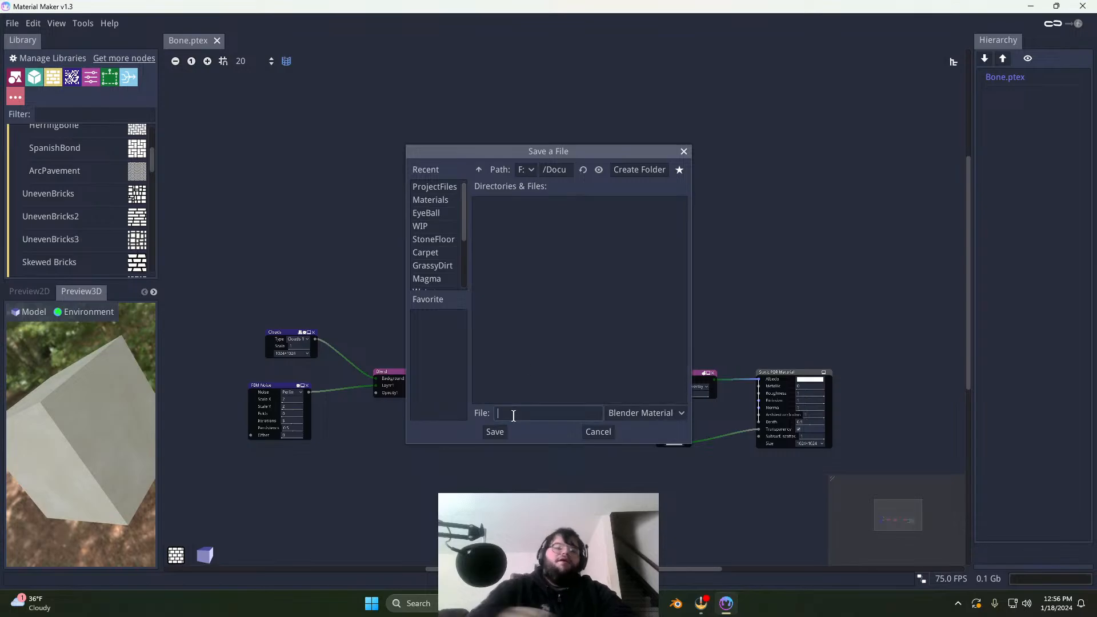
pyautogui.write('M')
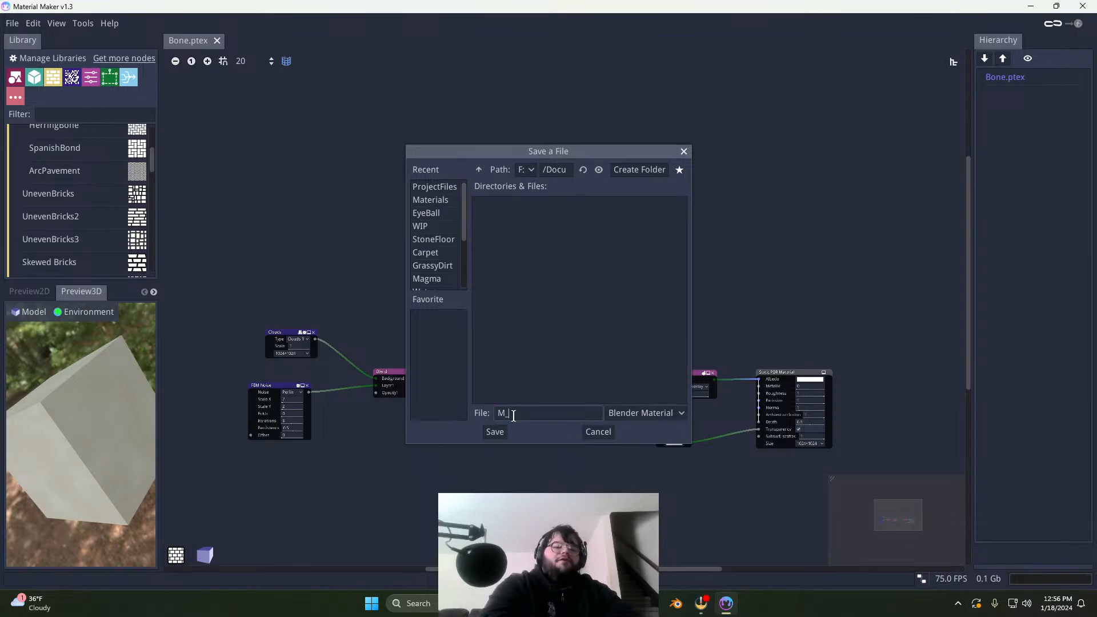
pyautogui.write('_Bones')
pyautogui.press('BackSpace')
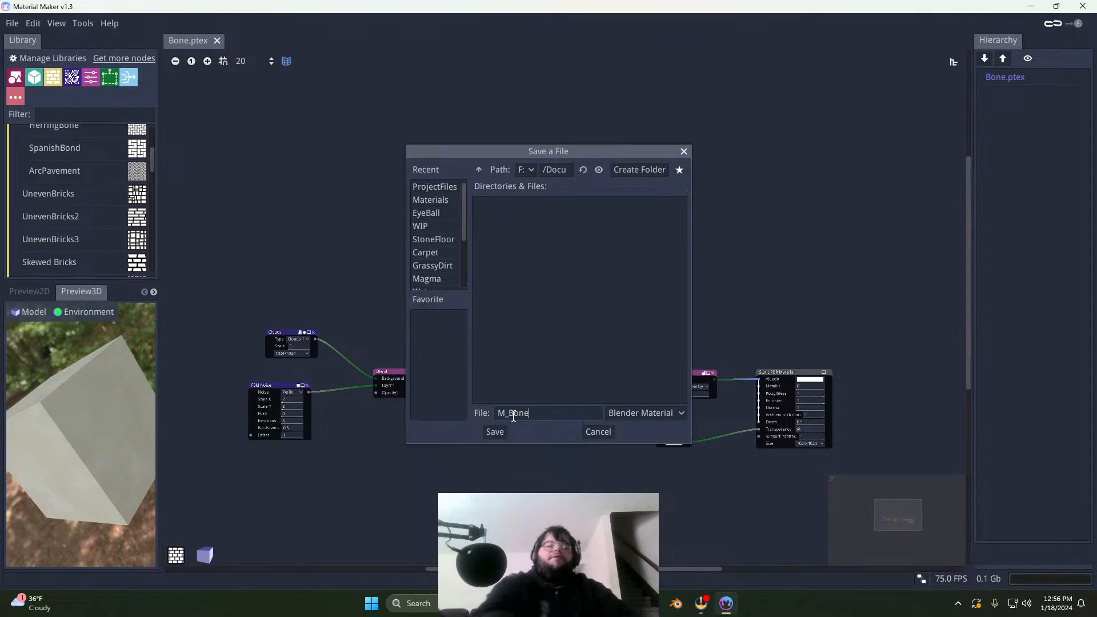
pyautogui.click(495, 431)
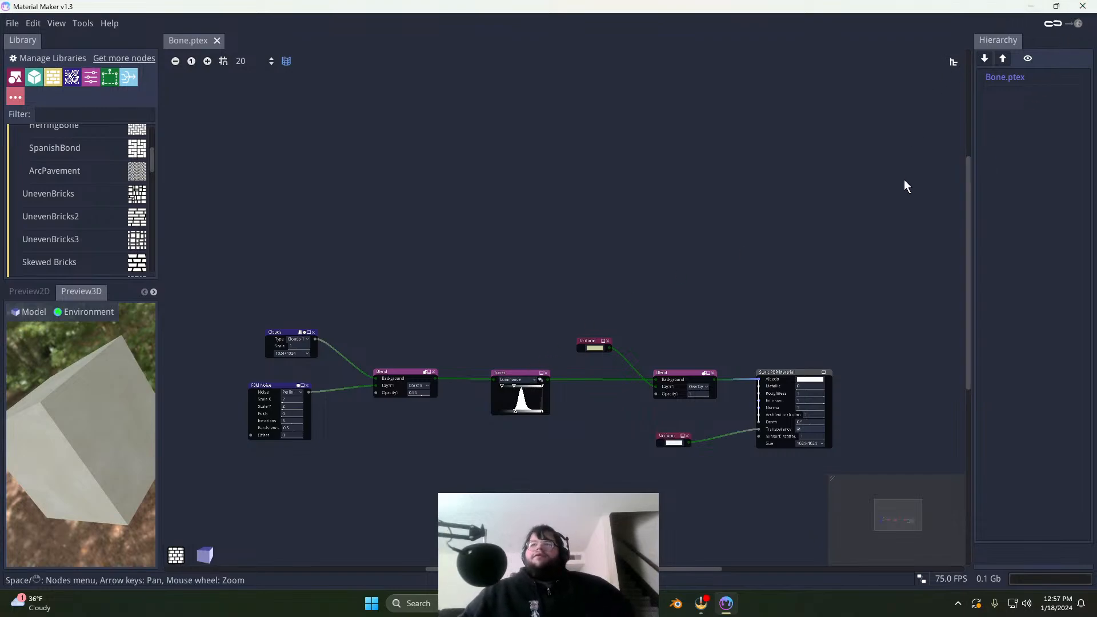
# Step: Quit Material Maker and confirm closing it
pyautogui.scroll(-4, 913, 220)
pyautogui.scroll(4, 931, 220)
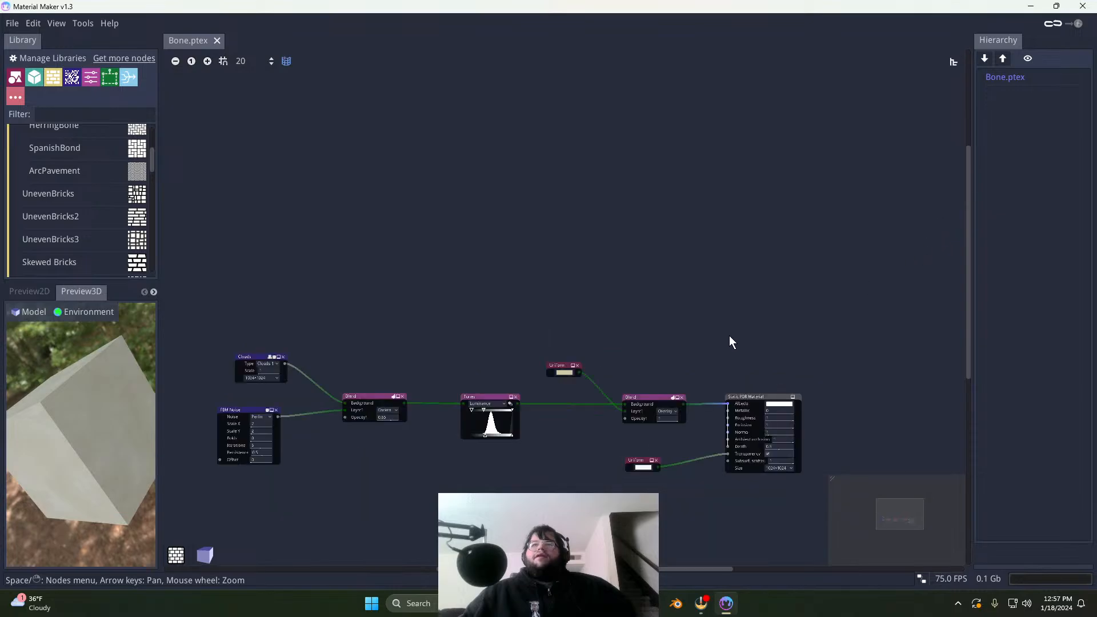
pyautogui.click(1082, 8)
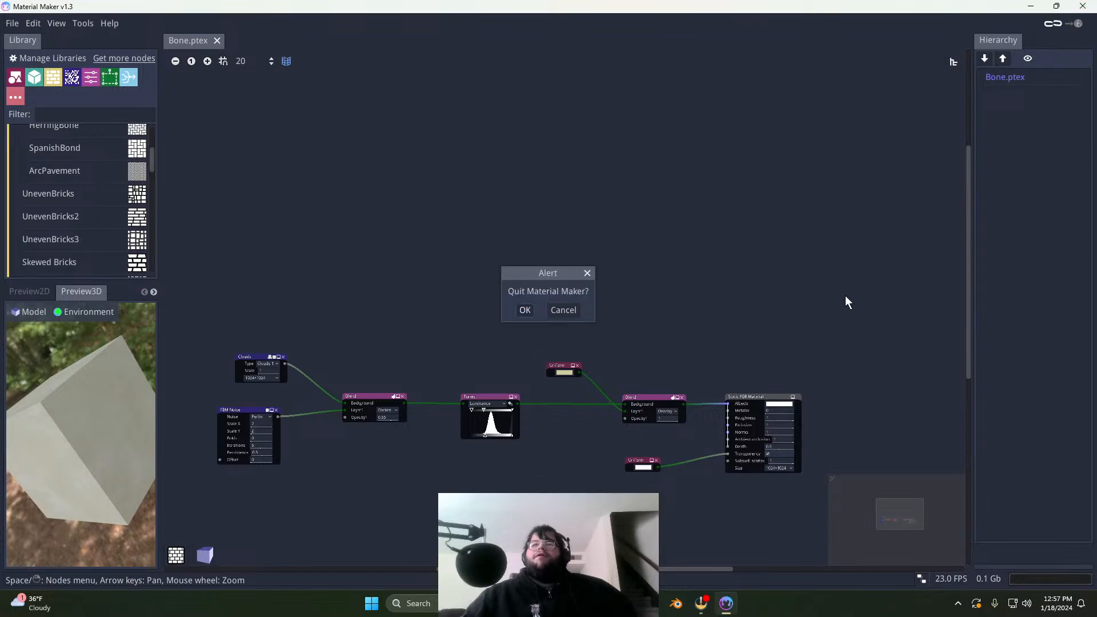
pyautogui.click(524, 310)
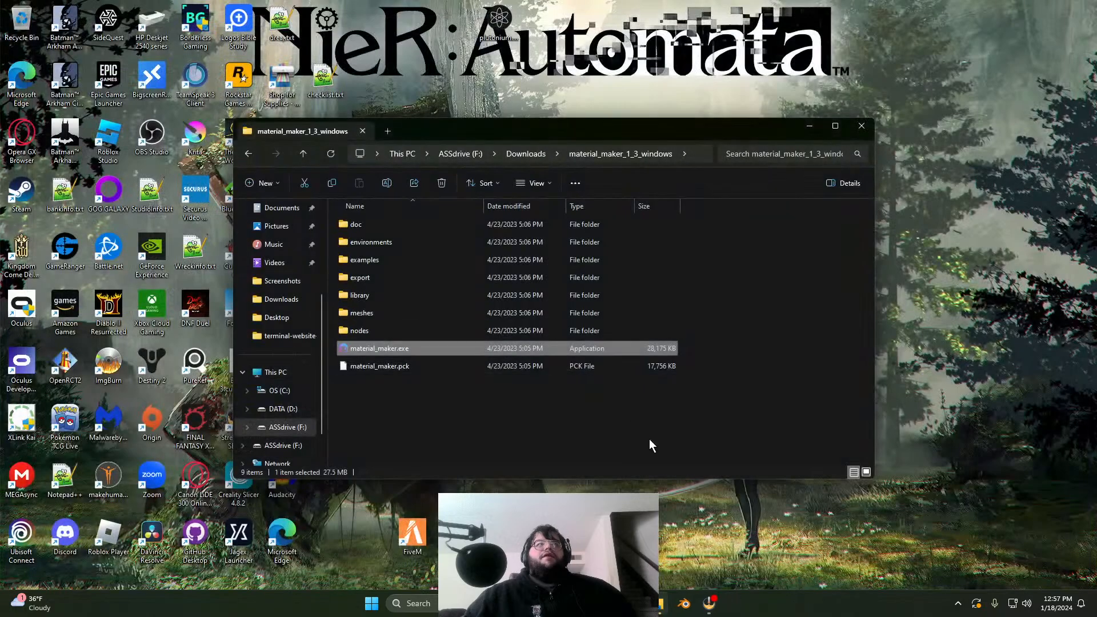
# Step: Switch to Blender by launching it and dismiss its splash screen
pyautogui.rightClick(661, 540)
pyautogui.click(692, 607)
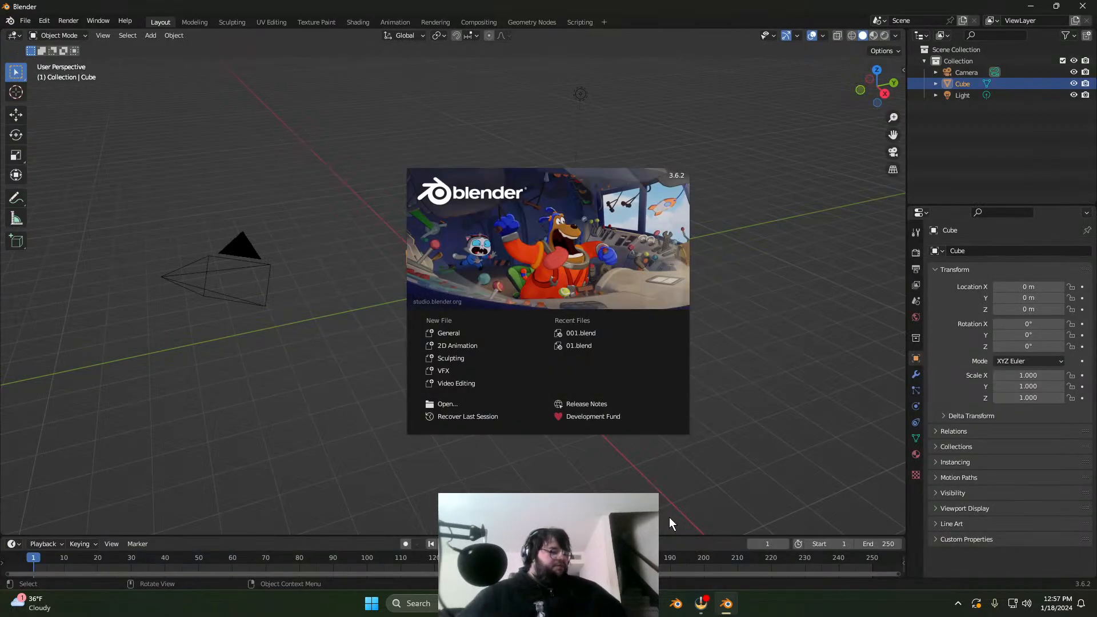
pyautogui.click(665, 488)
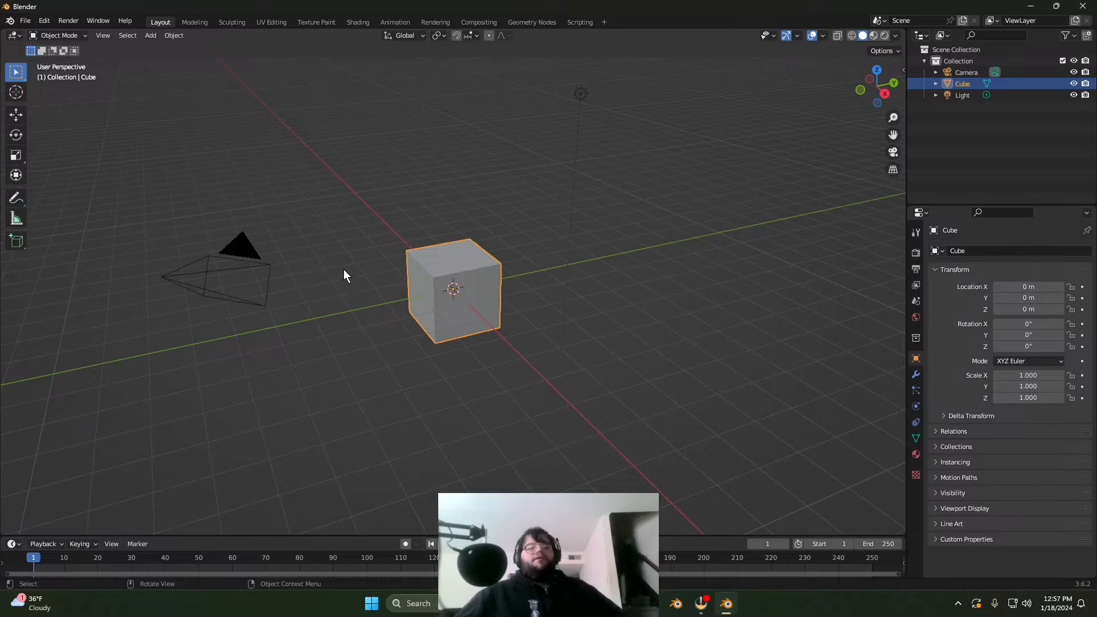
# Step: Delete the default camera, light and cube from the scene
pyautogui.click(243, 247)
pyautogui.press('Delete')
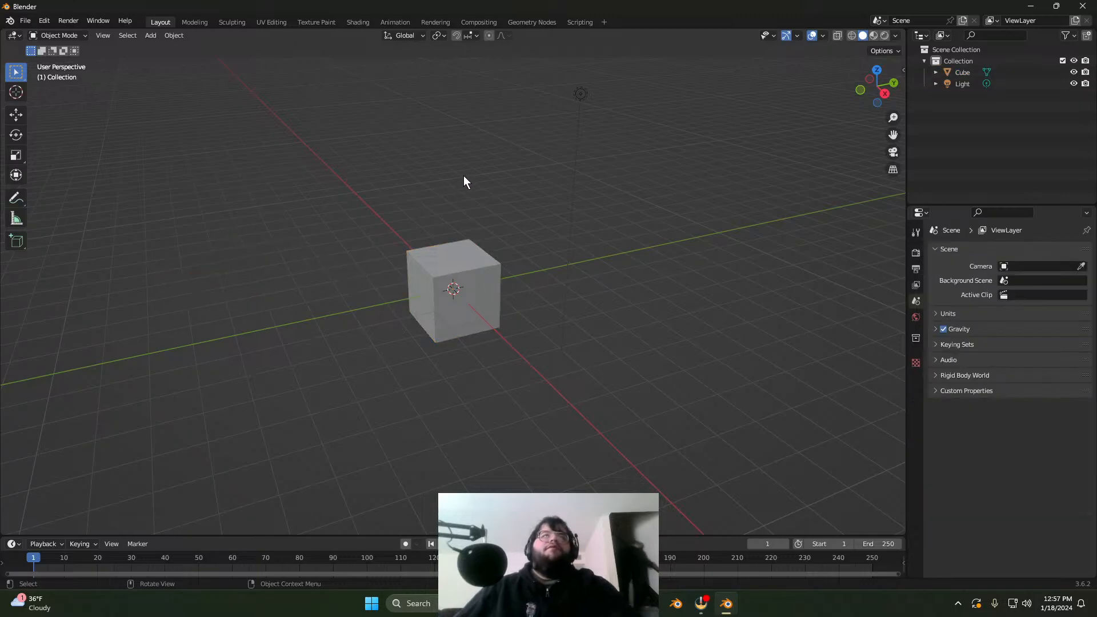
pyautogui.click(580, 96)
pyautogui.press('Delete')
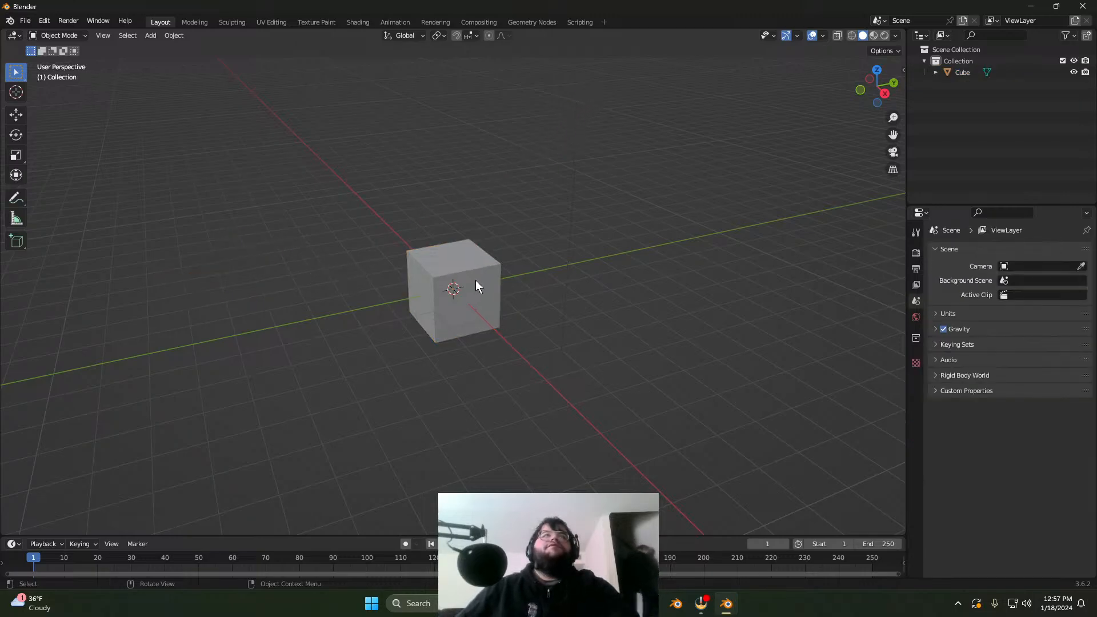
pyautogui.click(475, 280)
pyautogui.press('Delete')
# Step: Open the recent lantern file 001.blend, discarding the changes to the untitled scene
pyautogui.click(25, 21)
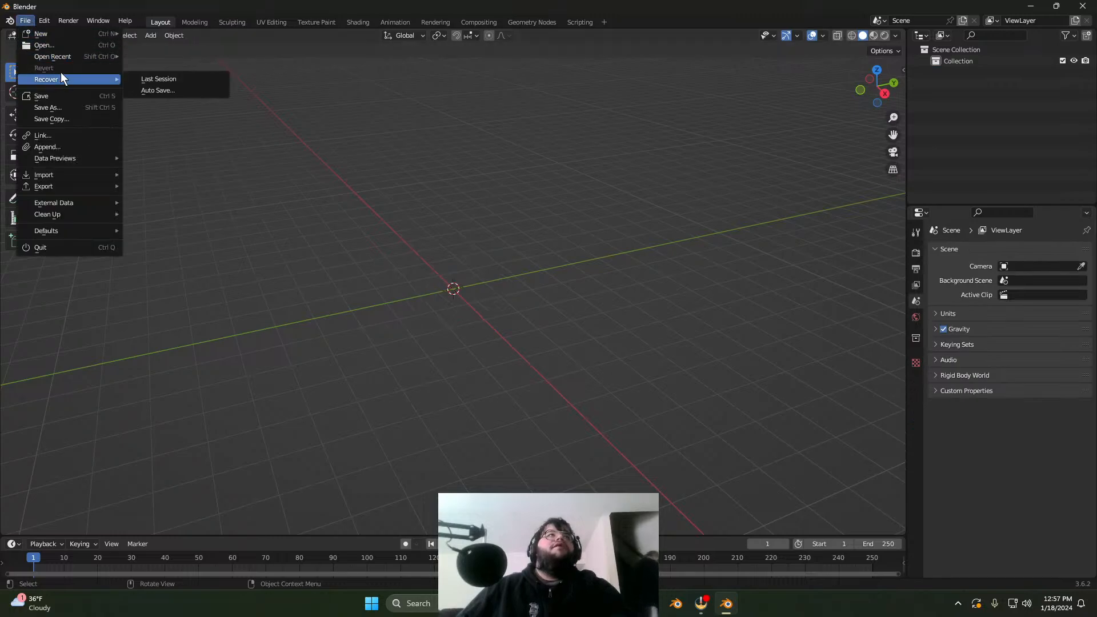
pyautogui.moveTo(64, 58)
pyautogui.click(165, 56)
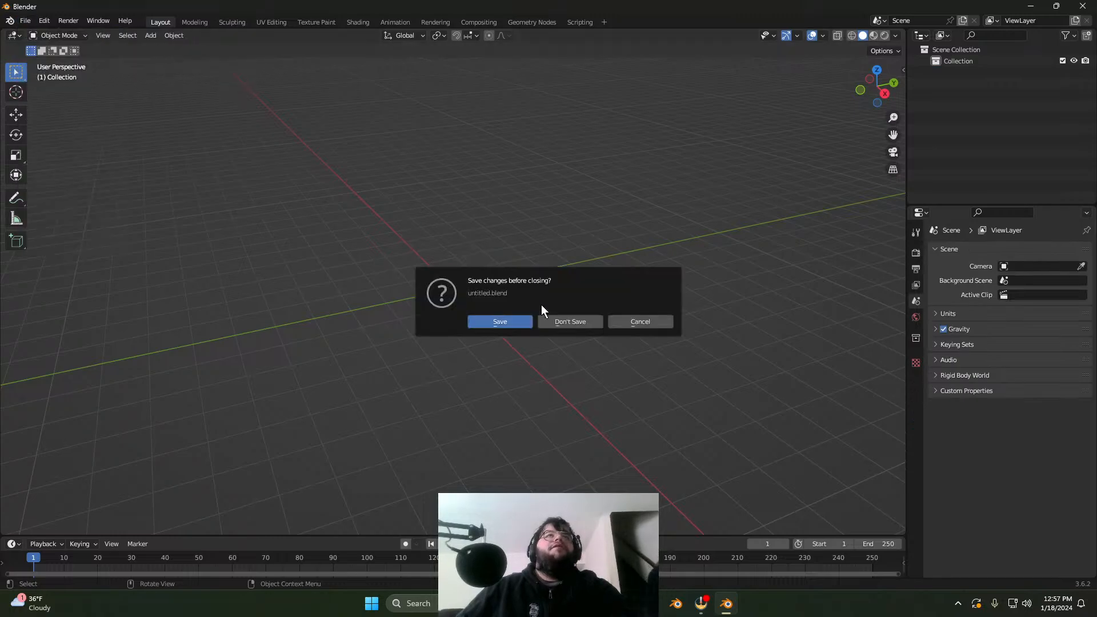
pyautogui.click(563, 322)
# Step: Select the lantern body SM_LanternBody and show its material properties
pyautogui.moveTo(529, 318); pyautogui.dragTo(453, 340, button='middle')
pyautogui.moveTo(482, 262); pyautogui.dragTo(418, 289, button='middle')
pyautogui.scroll(3, 468, 277)
pyautogui.click(477, 246)
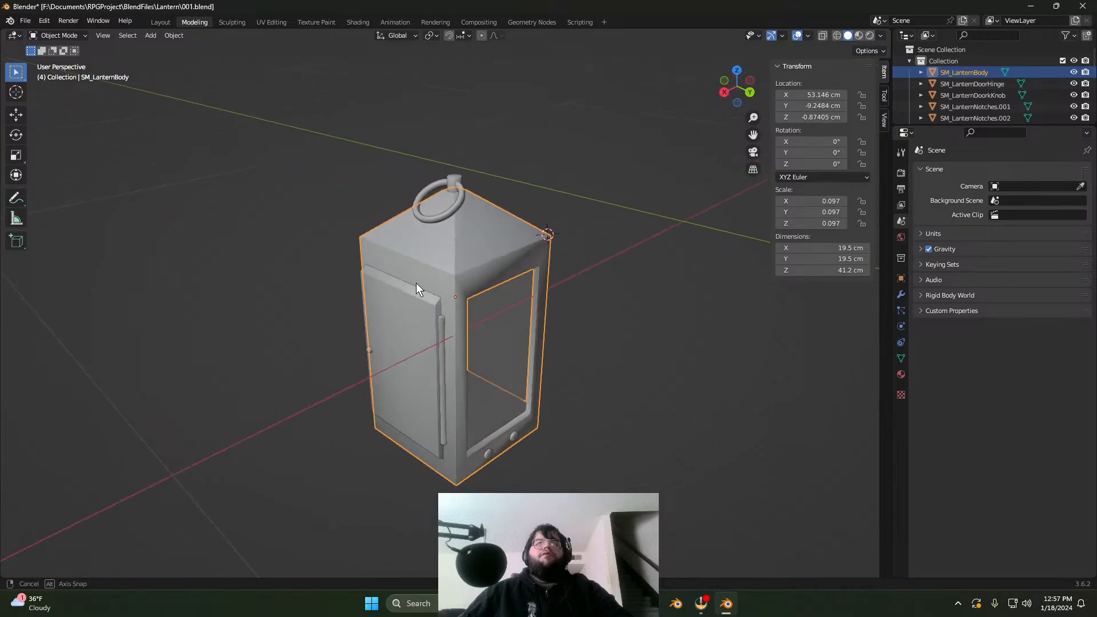
pyautogui.click(901, 377)
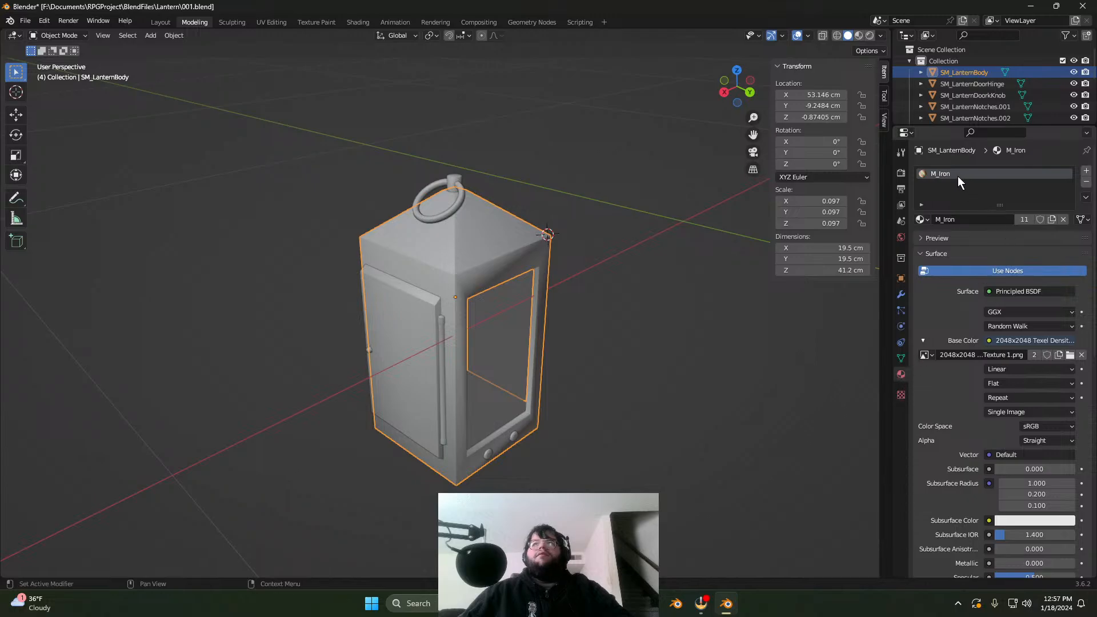
# Step: Examine the lantern body's M_Iron material settings and the list of materials available in the file
pyautogui.click(922, 220)
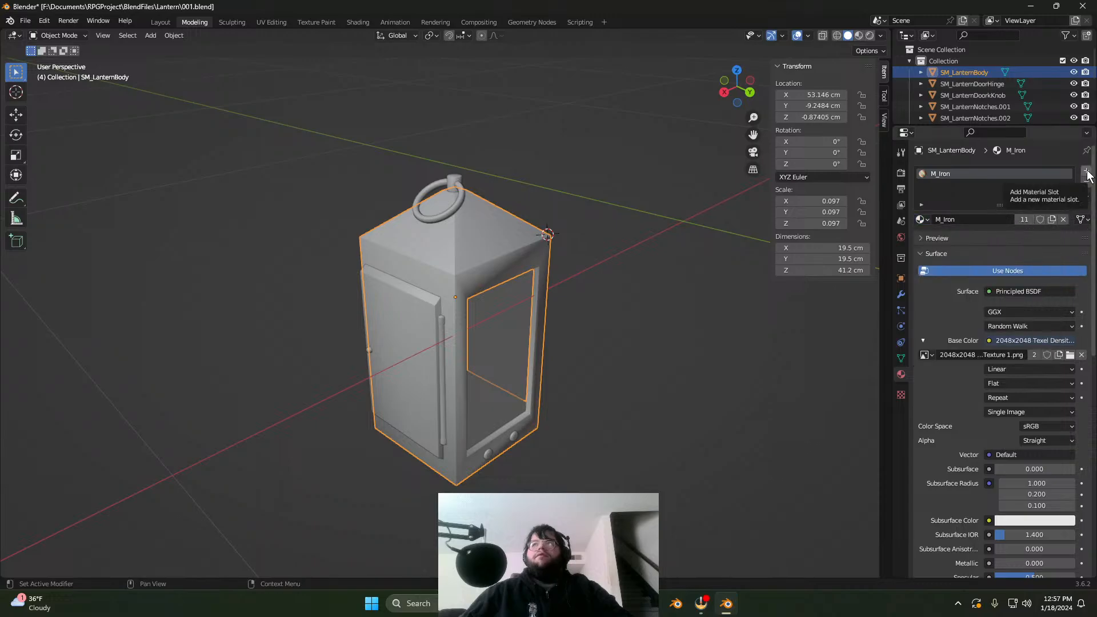
pyautogui.click(926, 220)
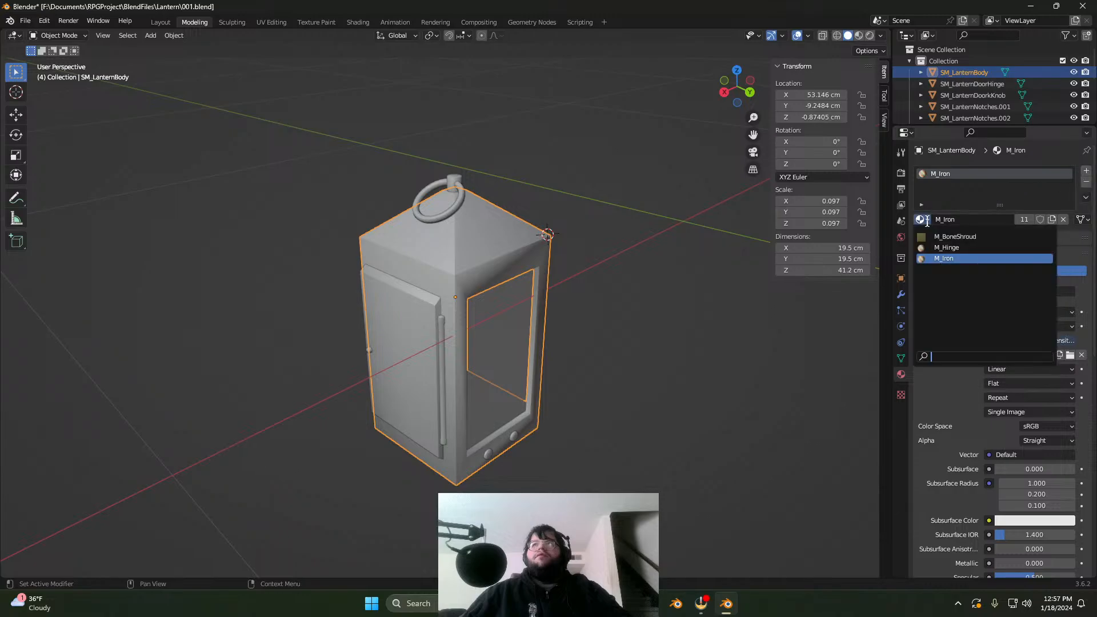
pyautogui.click(1011, 258)
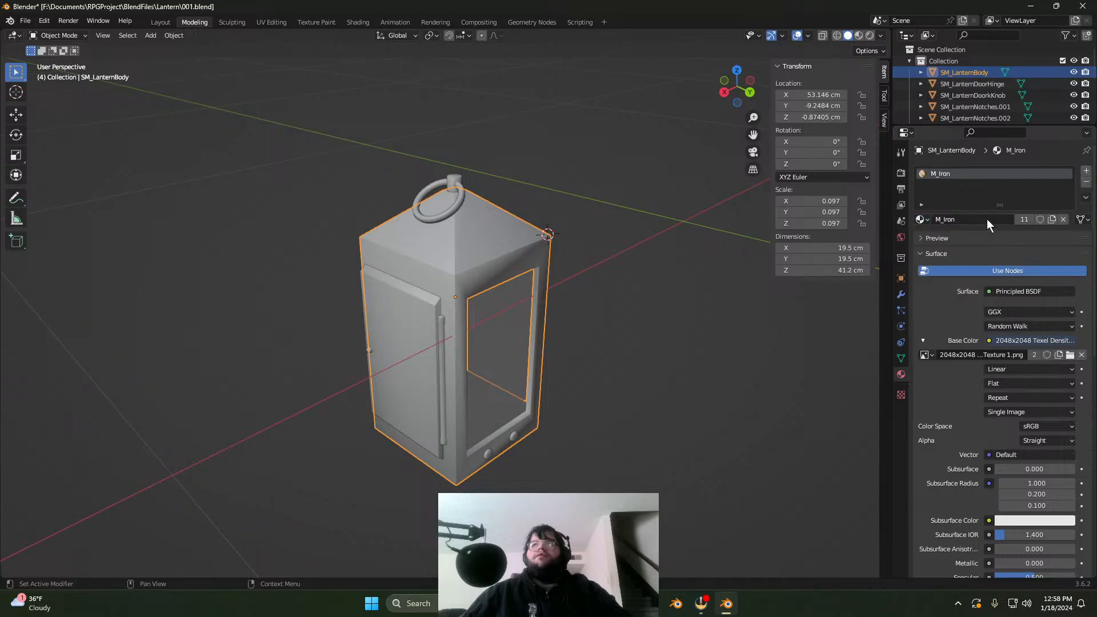
pyautogui.press('Escape')
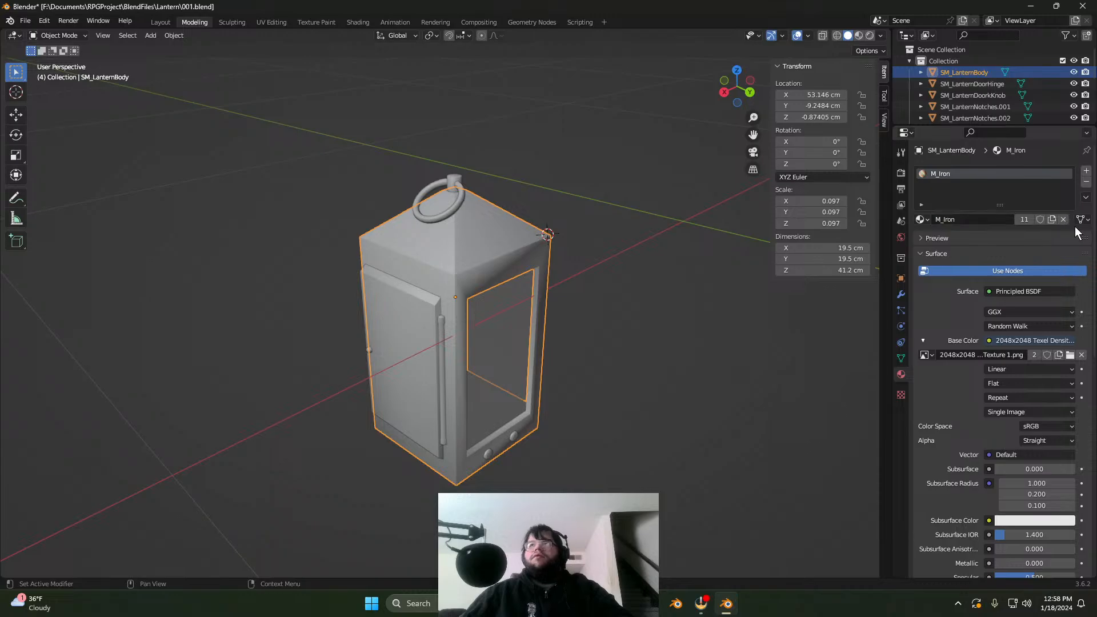
pyautogui.scroll(-4, 955, 272)
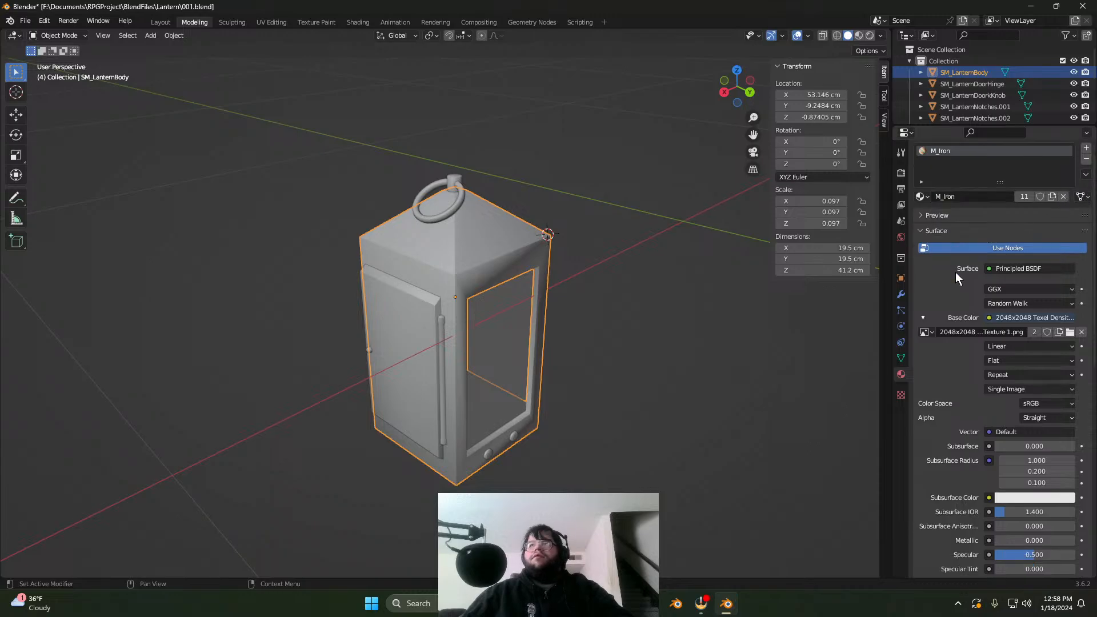
pyautogui.scroll(4, 927, 264)
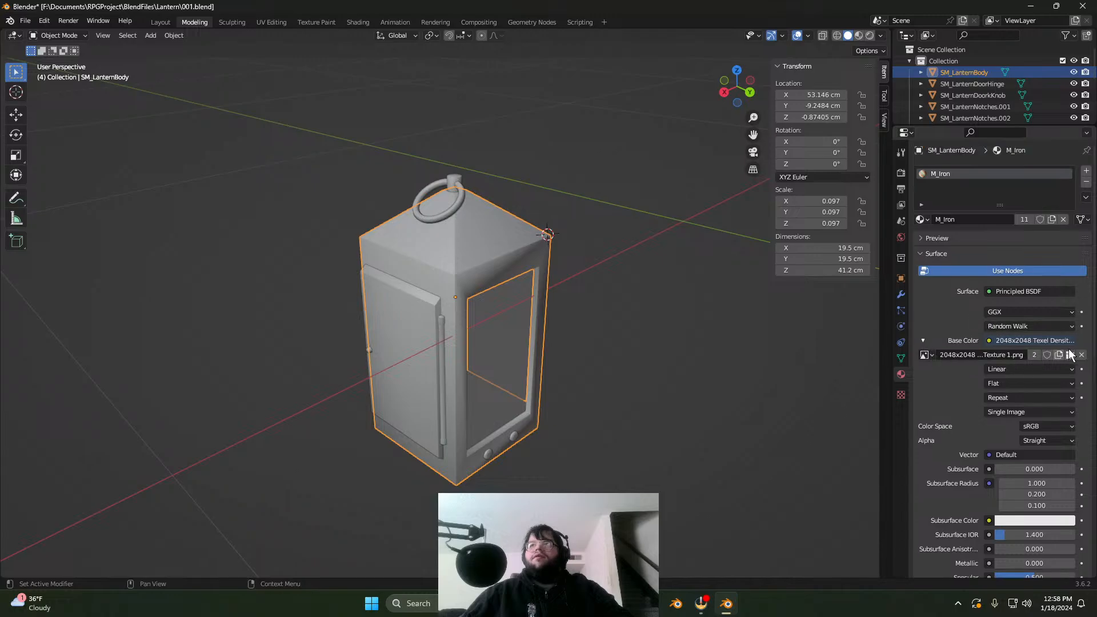
pyautogui.click(920, 220)
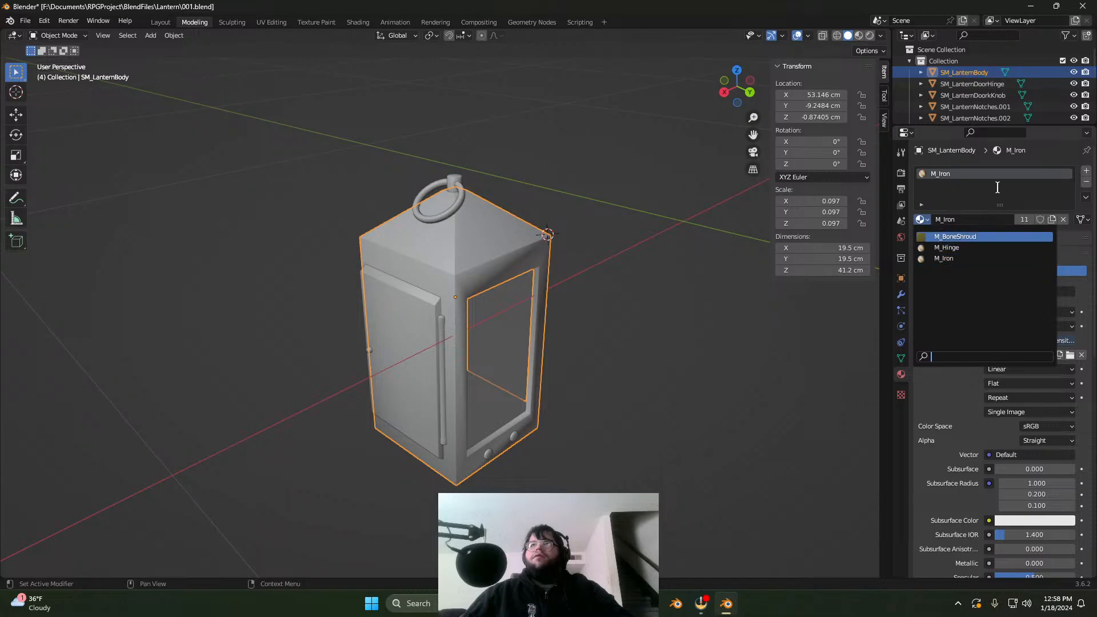
# Step: Switch to File Explorer and open the folder Documents > RPGProject > MM > Materials on the F: drive
pyautogui.click(673, 604)
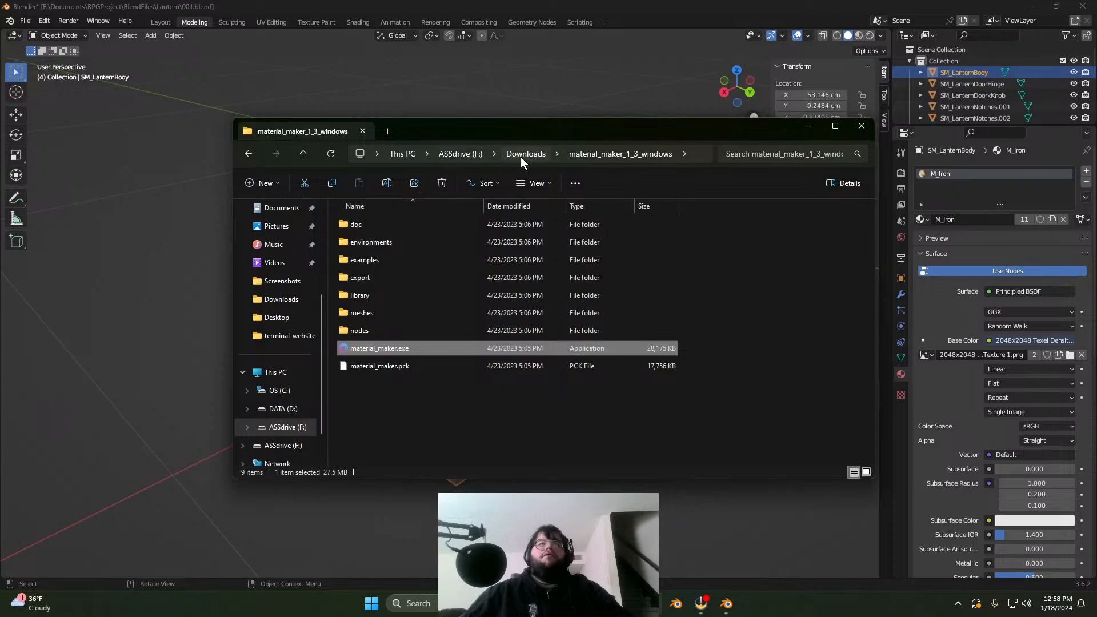
pyautogui.click(456, 151)
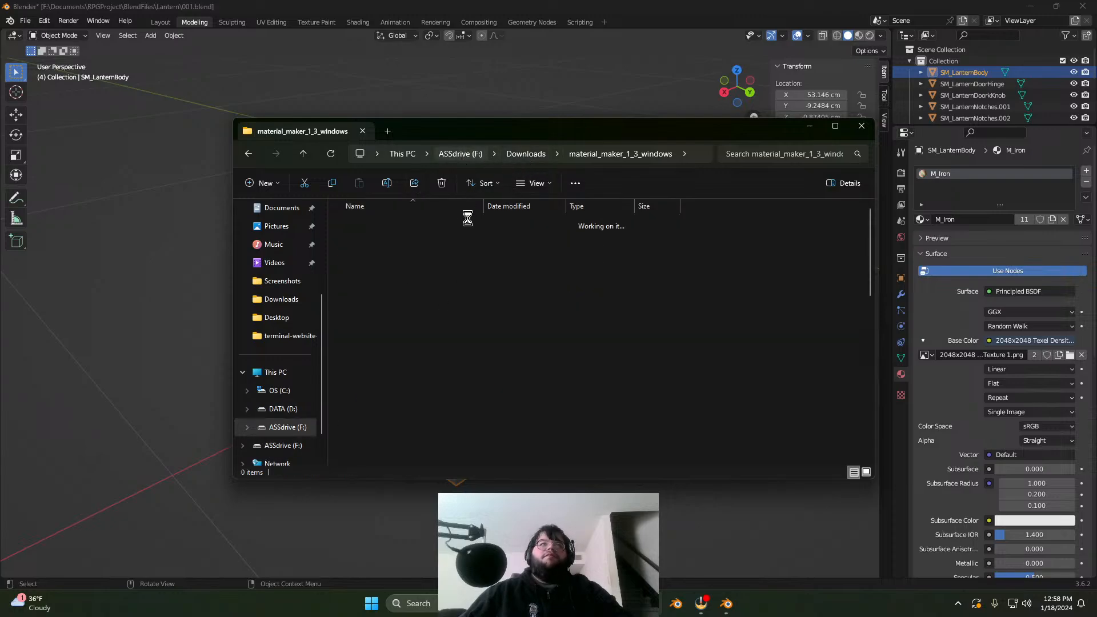
pyautogui.doubleClick(379, 333)
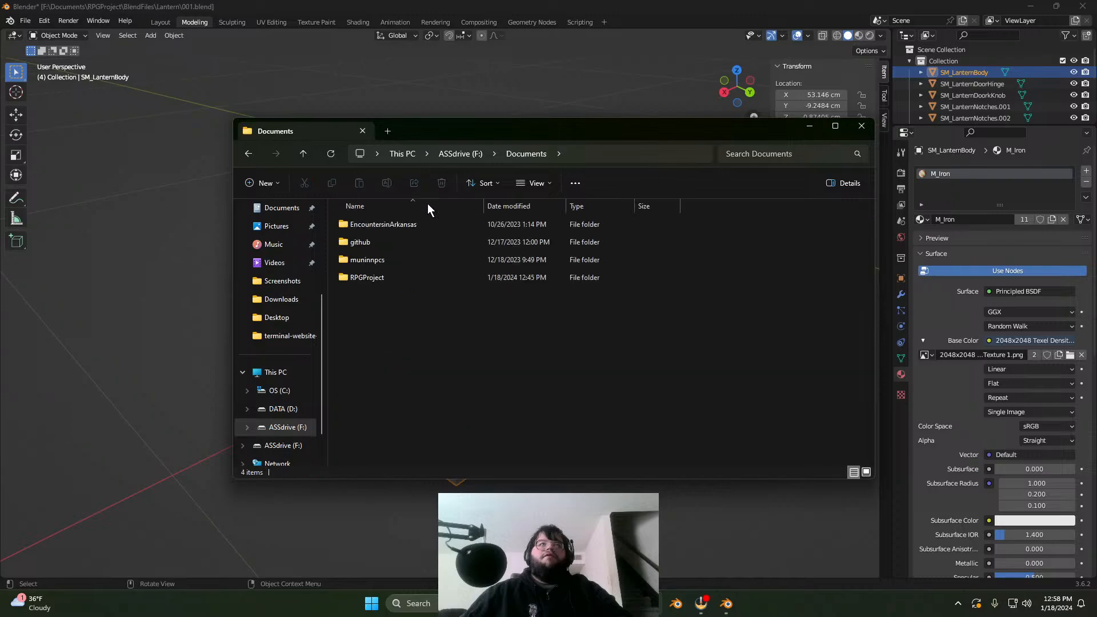
pyautogui.doubleClick(403, 277)
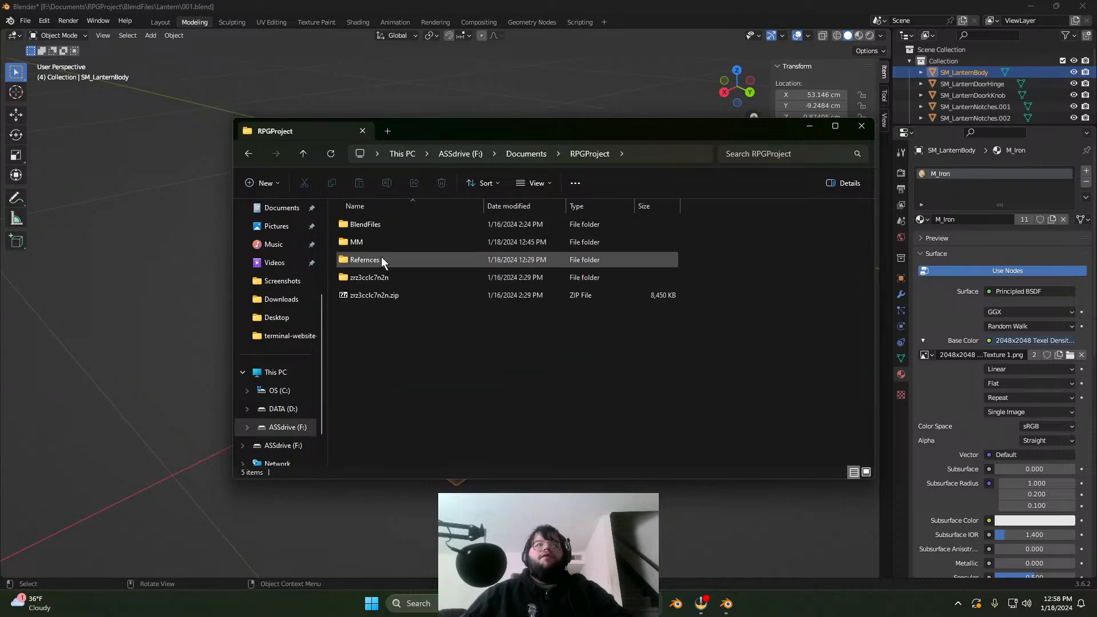
pyautogui.doubleClick(376, 242)
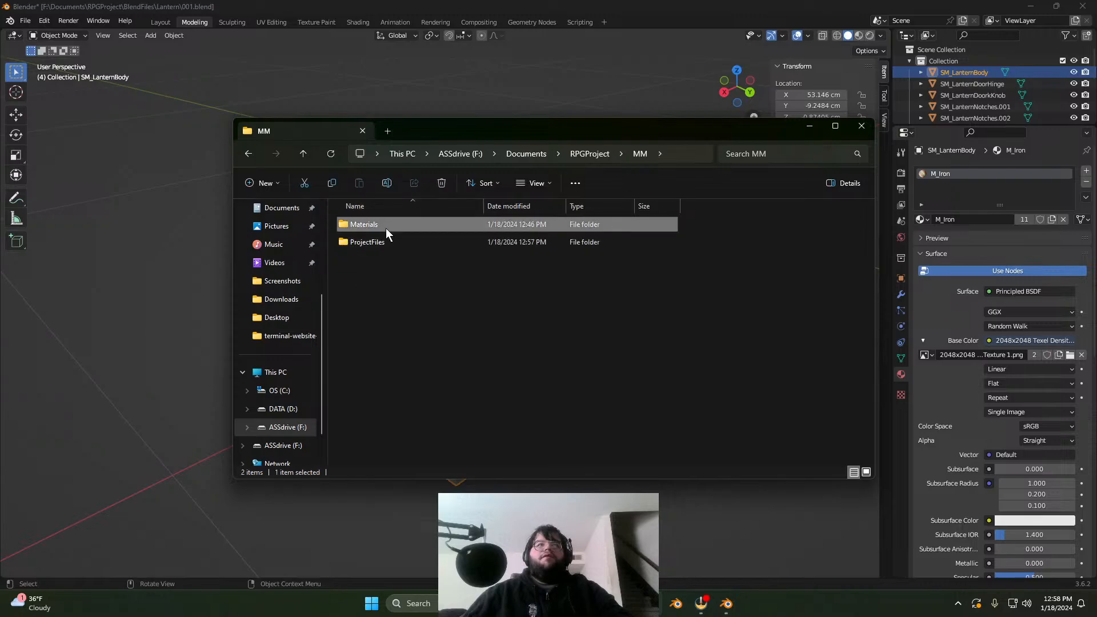
pyautogui.doubleClick(384, 227)
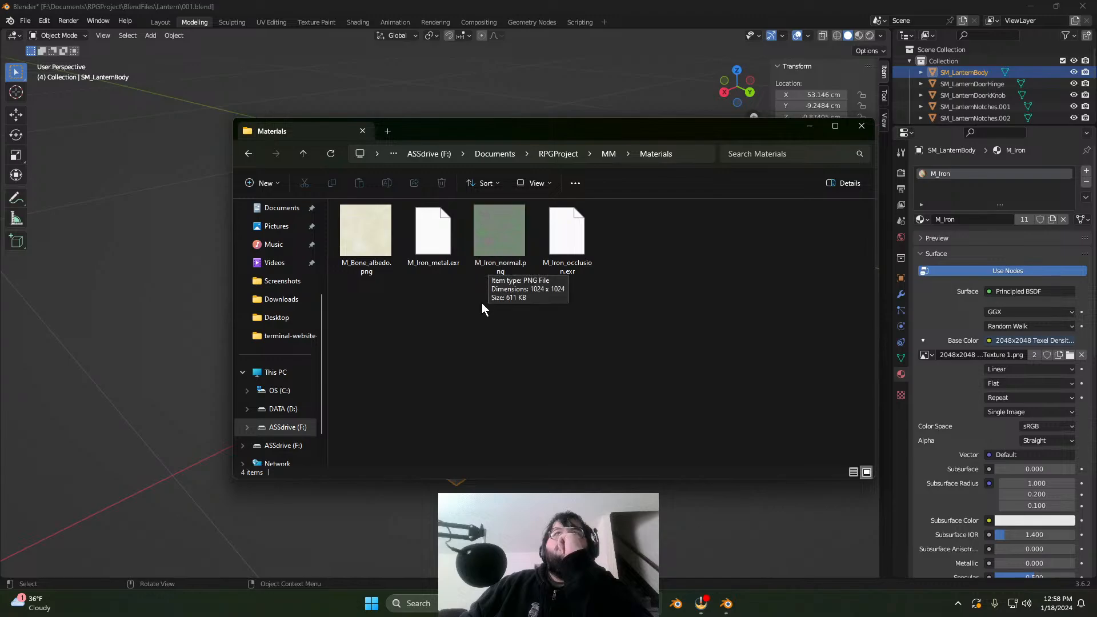
# Step: Try to bring M_Iron_metal.exr from the Materials folder into the lantern body's material slots and check the list of available materials
pyautogui.moveTo(430, 252); pyautogui.dragTo(943, 258)
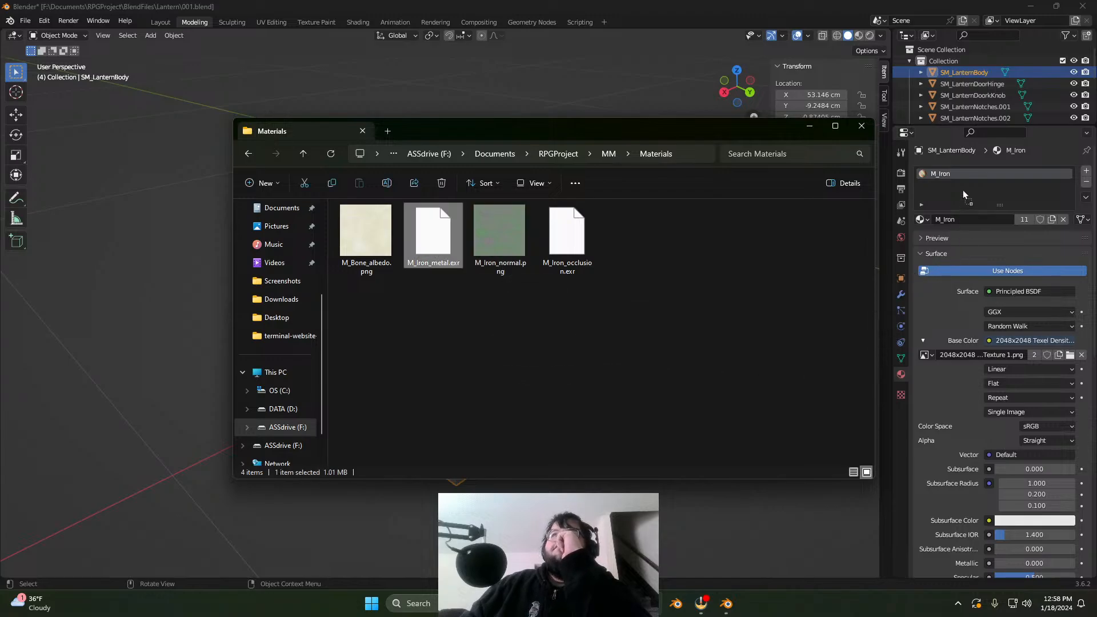
pyautogui.moveTo(962, 190); pyautogui.dragTo(960, 190)
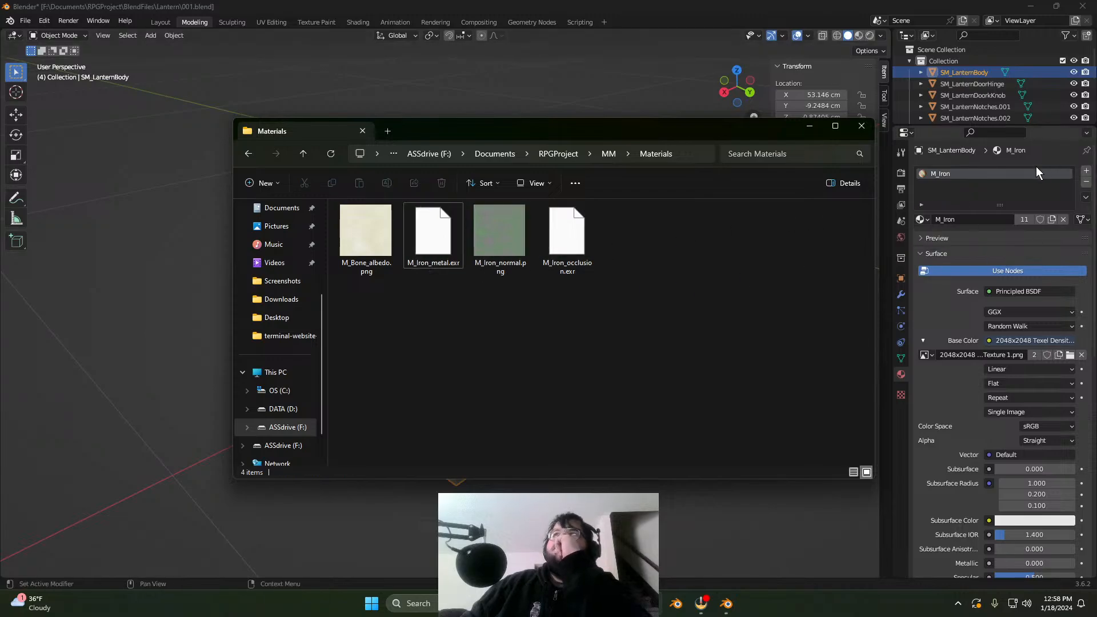
pyautogui.click(1006, 187)
pyautogui.click(920, 220)
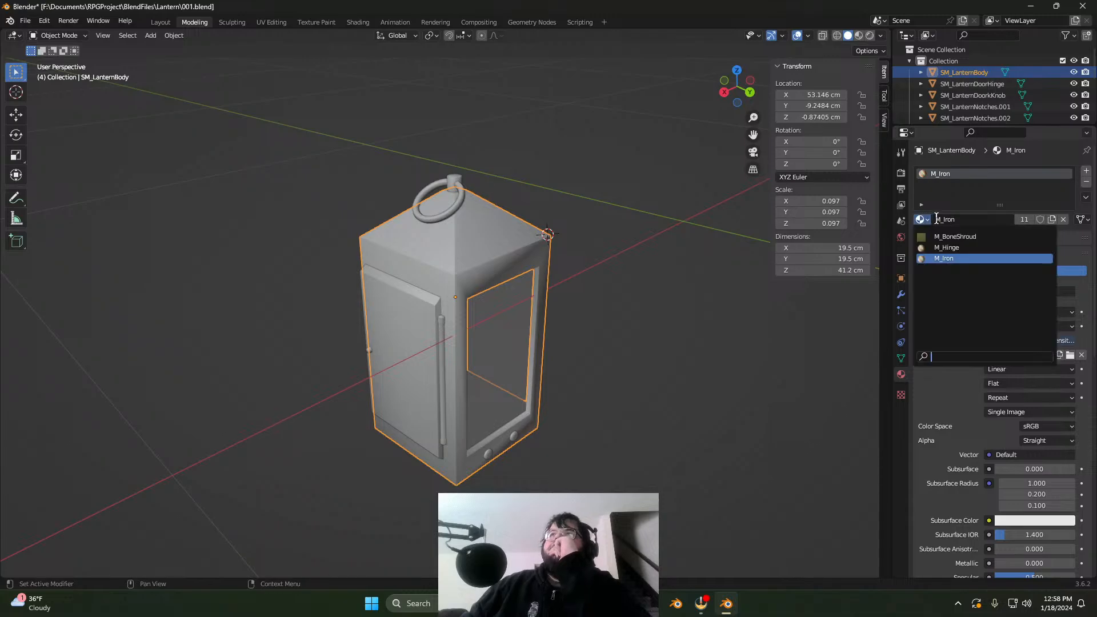
# Step: Unlink M_Iron from the lantern body's material slot and create a new material in its place
pyautogui.click(1086, 198)
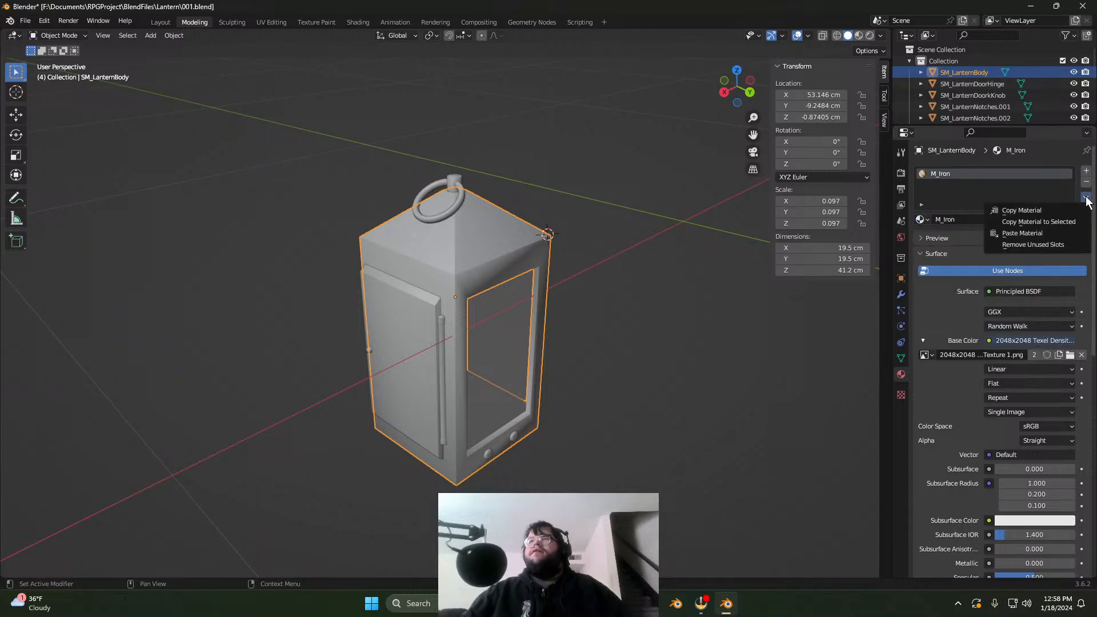
pyautogui.click(1086, 198)
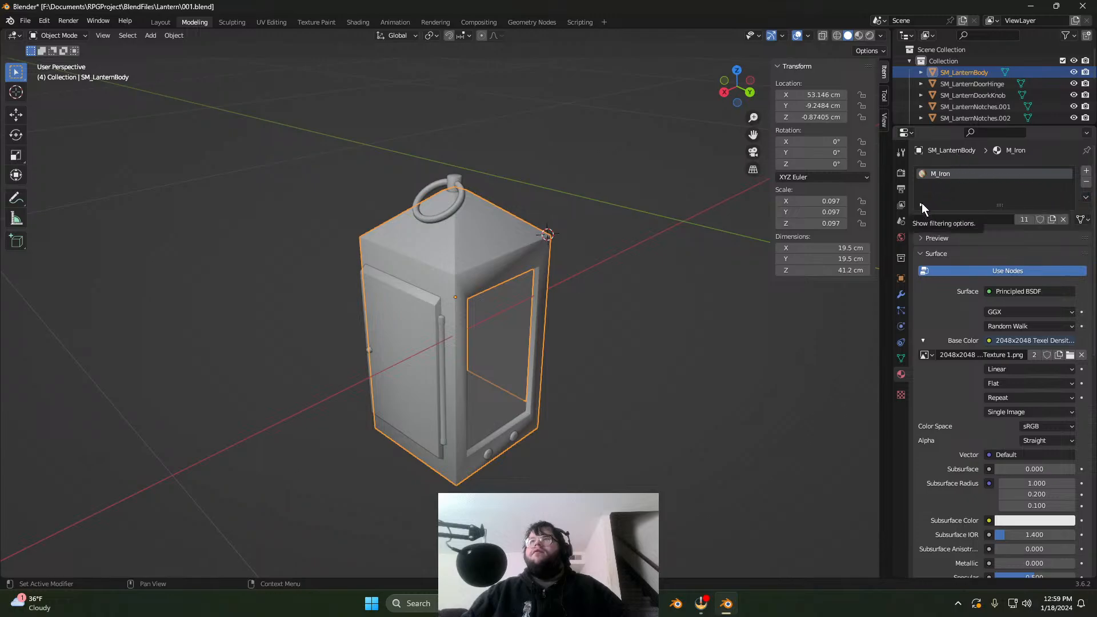
pyautogui.click(919, 220)
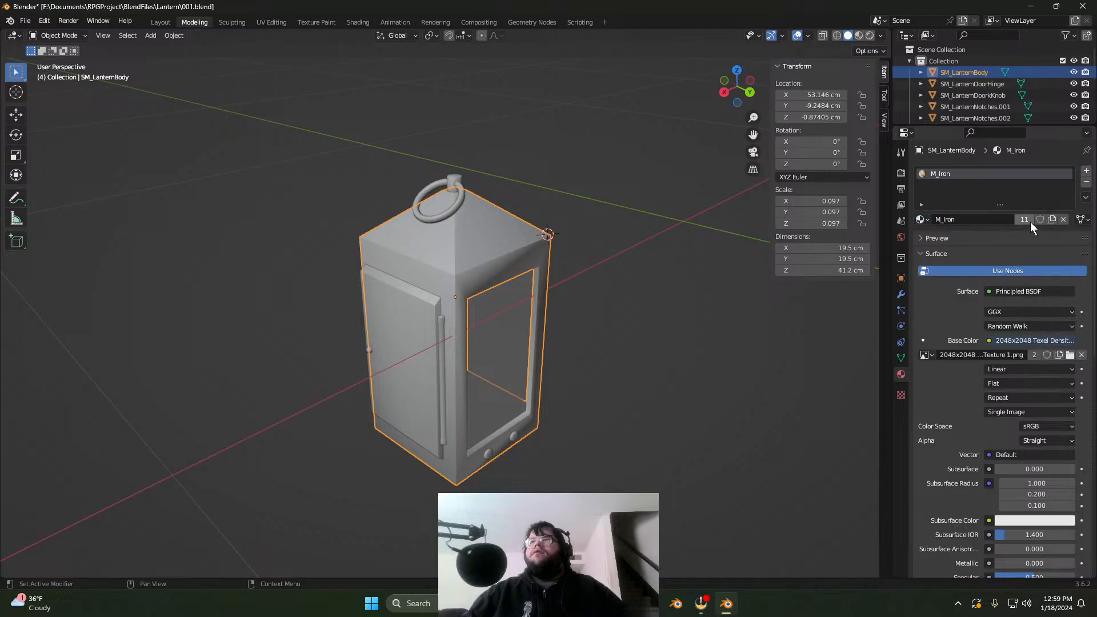
pyautogui.click(1061, 221)
pyautogui.click(926, 220)
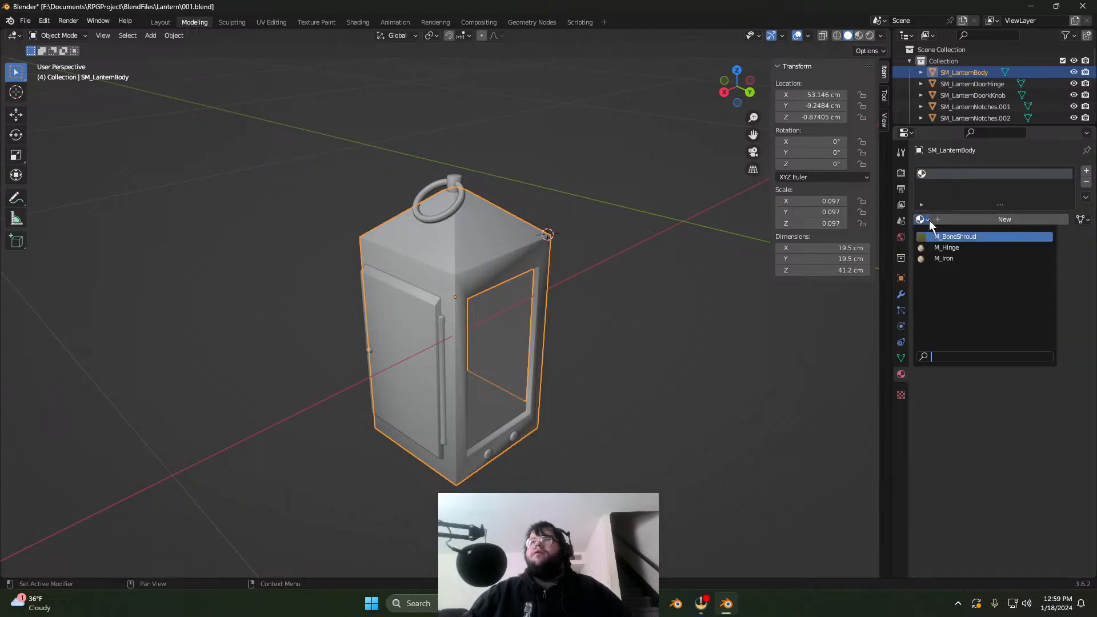
pyautogui.click(1034, 220)
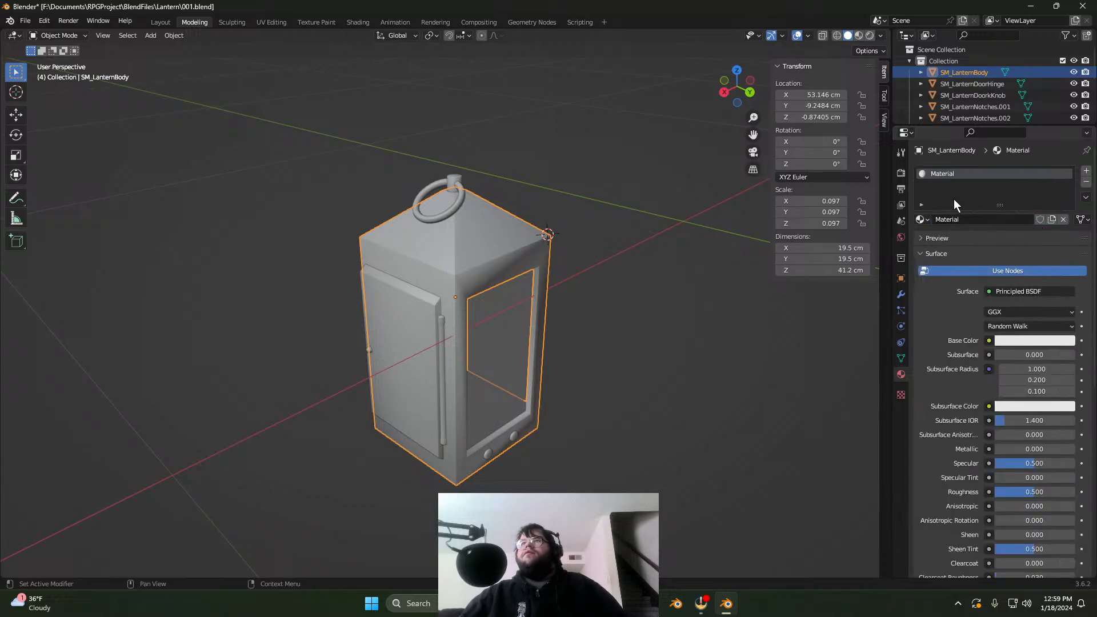
pyautogui.doubleClick(971, 222)
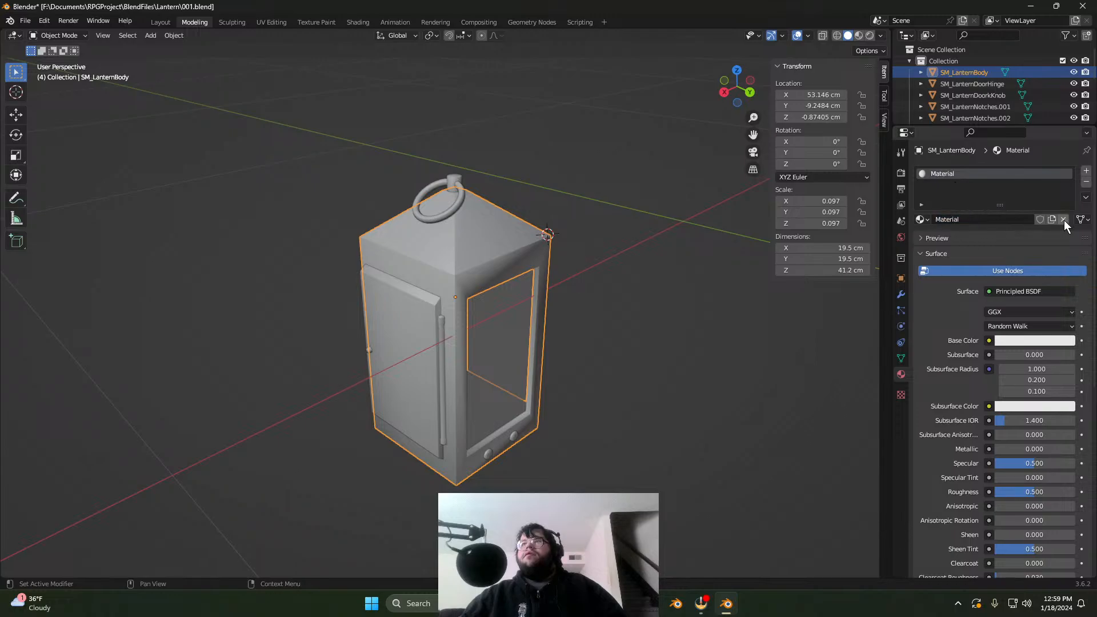
pyautogui.click(1017, 311)
pyautogui.click(1018, 310)
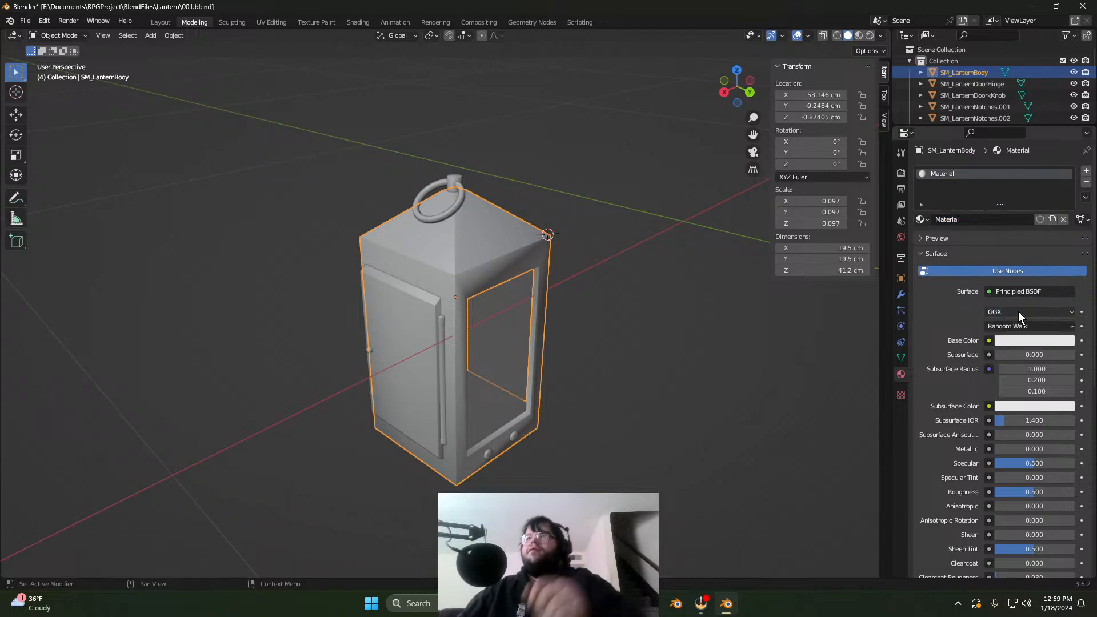
pyautogui.click(1018, 322)
pyautogui.click(1018, 322)
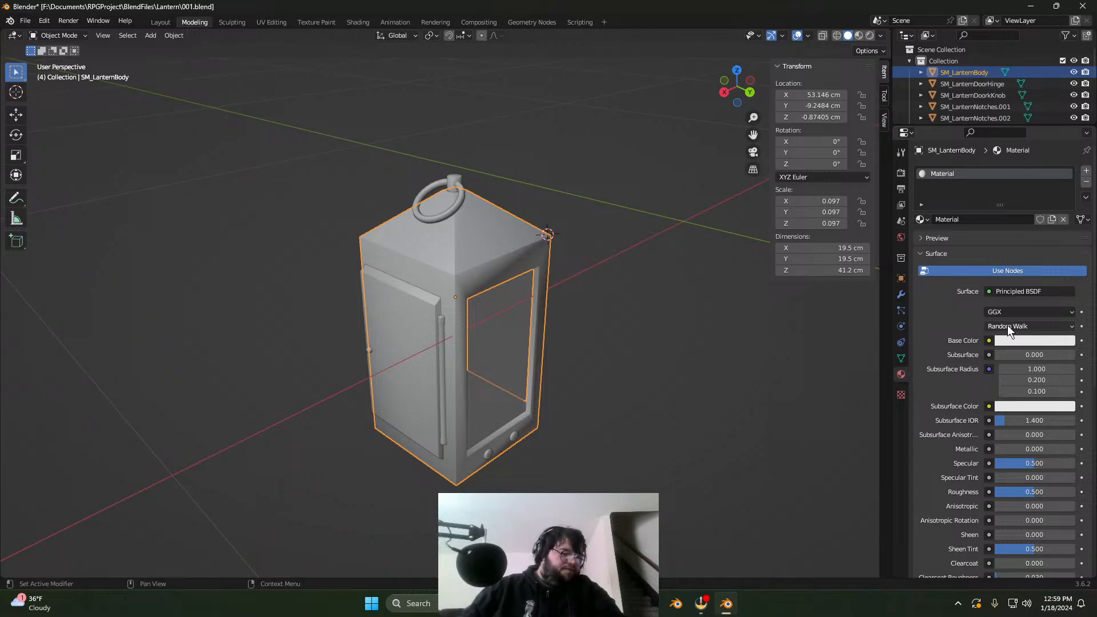
pyautogui.click(957, 254)
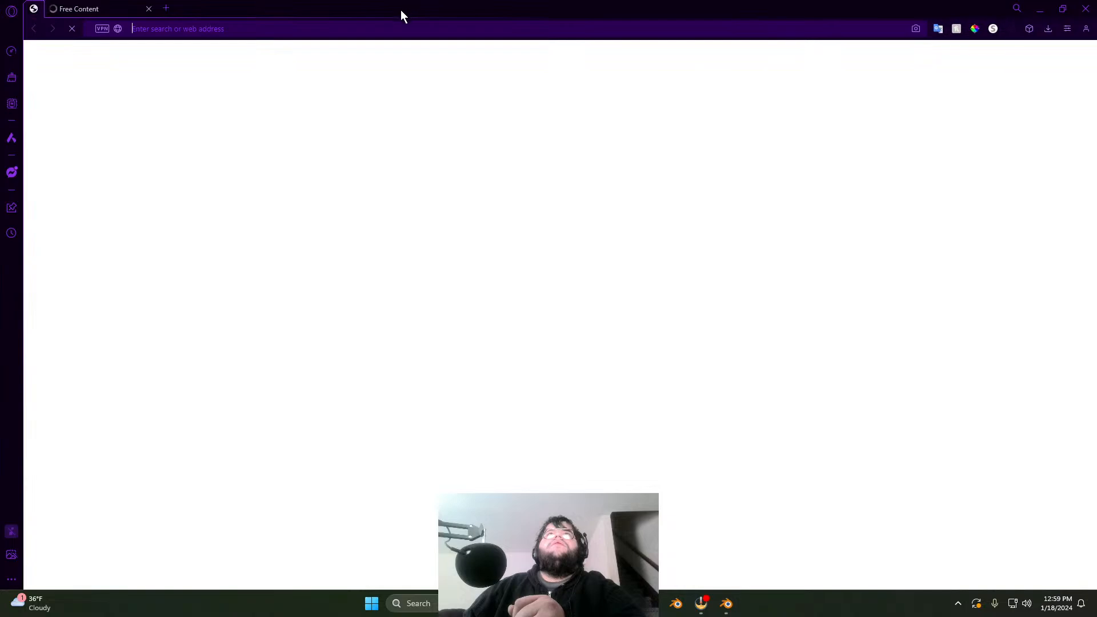
pyautogui.moveTo(399, 9); pyautogui.dragTo(1096, 182)
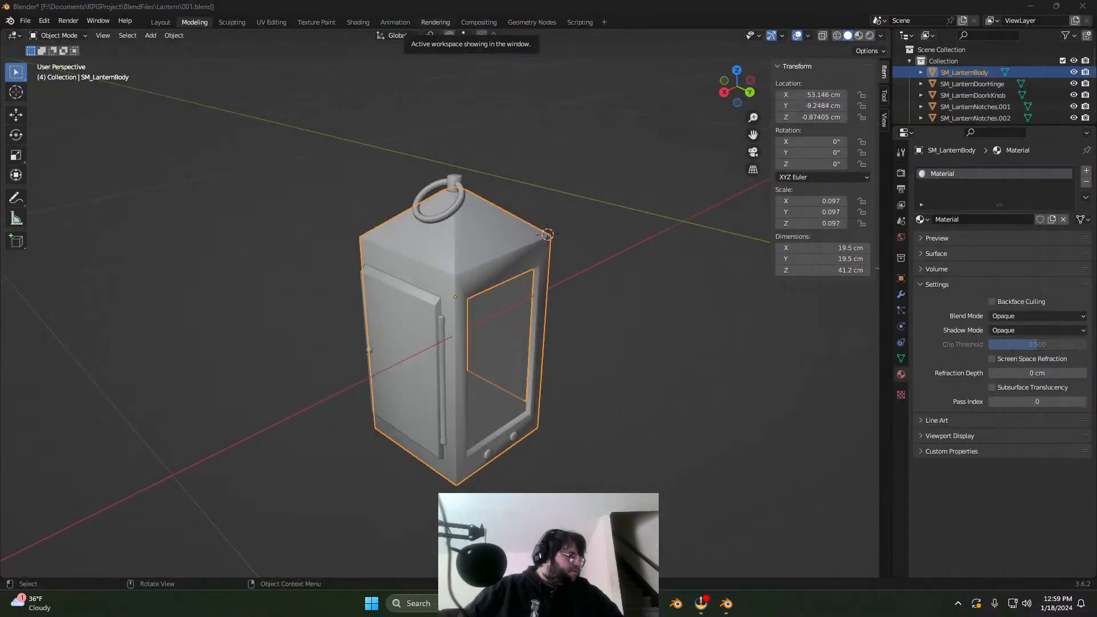
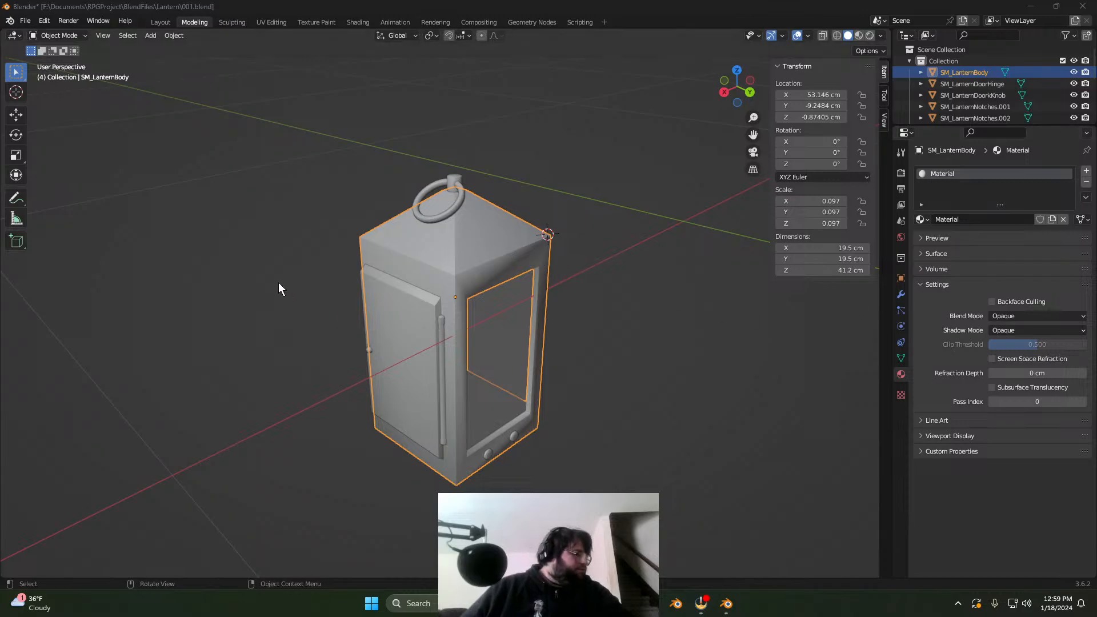
pyautogui.click(25, 22)
pyautogui.click(52, 22)
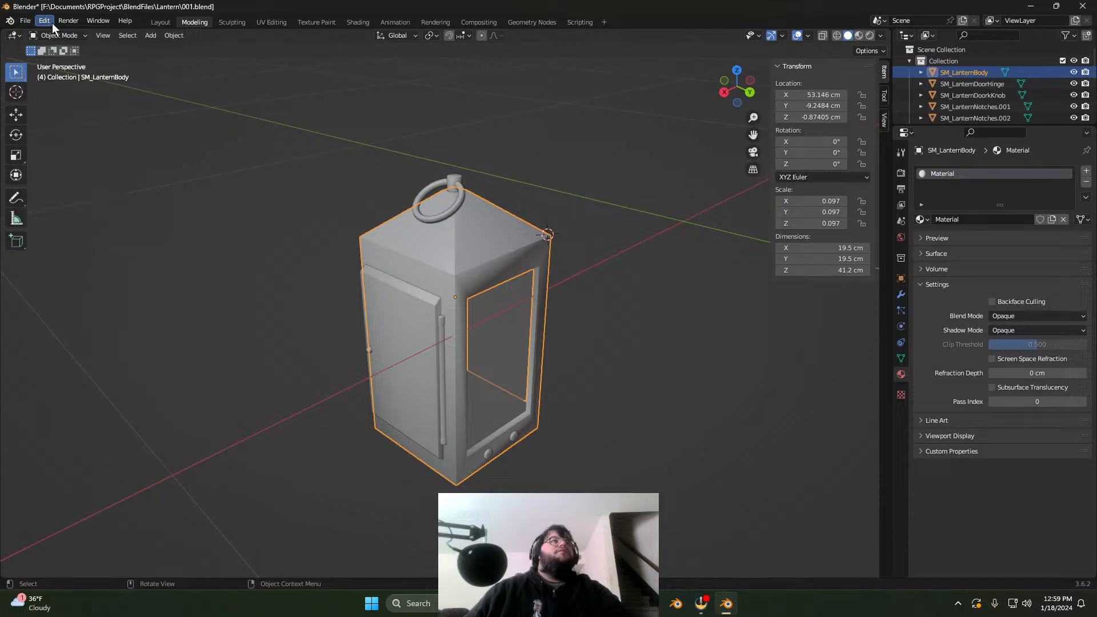
pyautogui.click(29, 22)
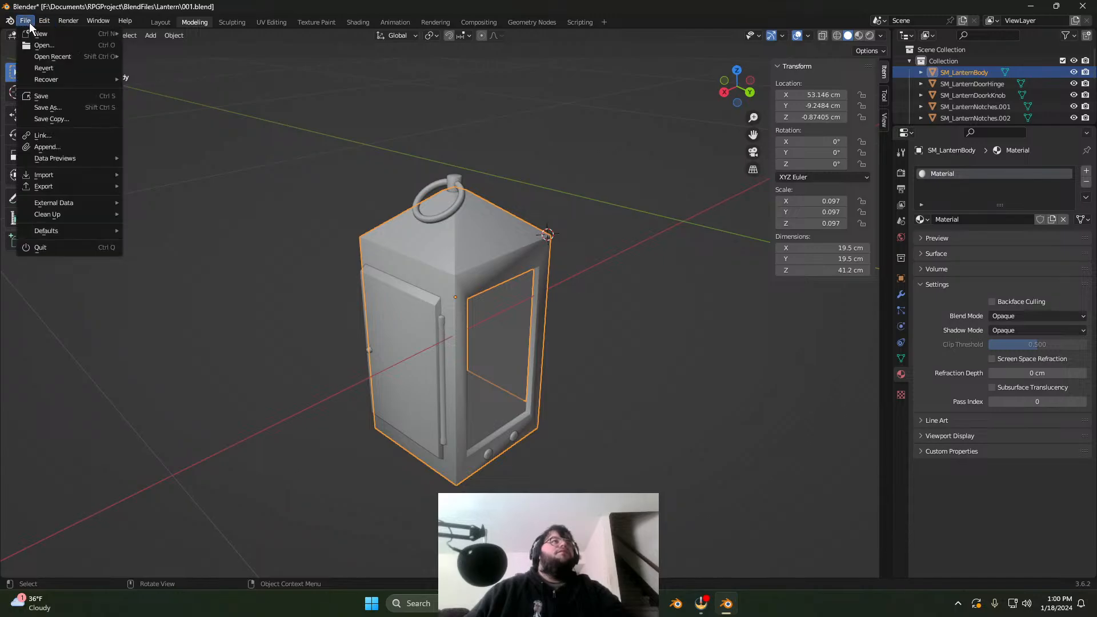
pyautogui.moveTo(44, 21)
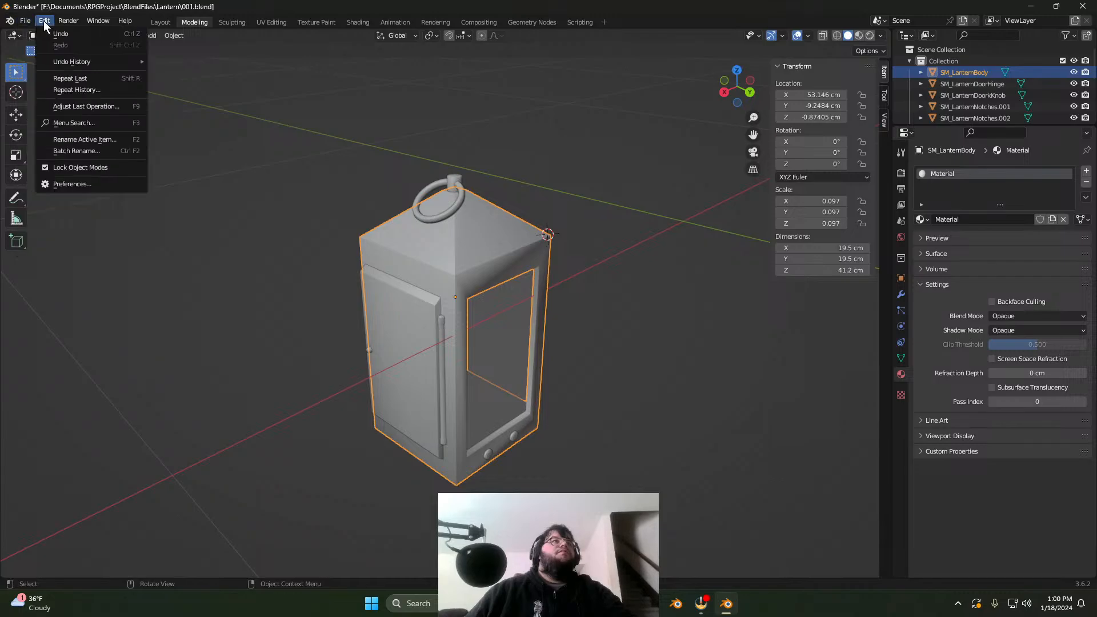
pyautogui.click(104, 19)
pyautogui.click(11, 22)
pyautogui.click(14, 22)
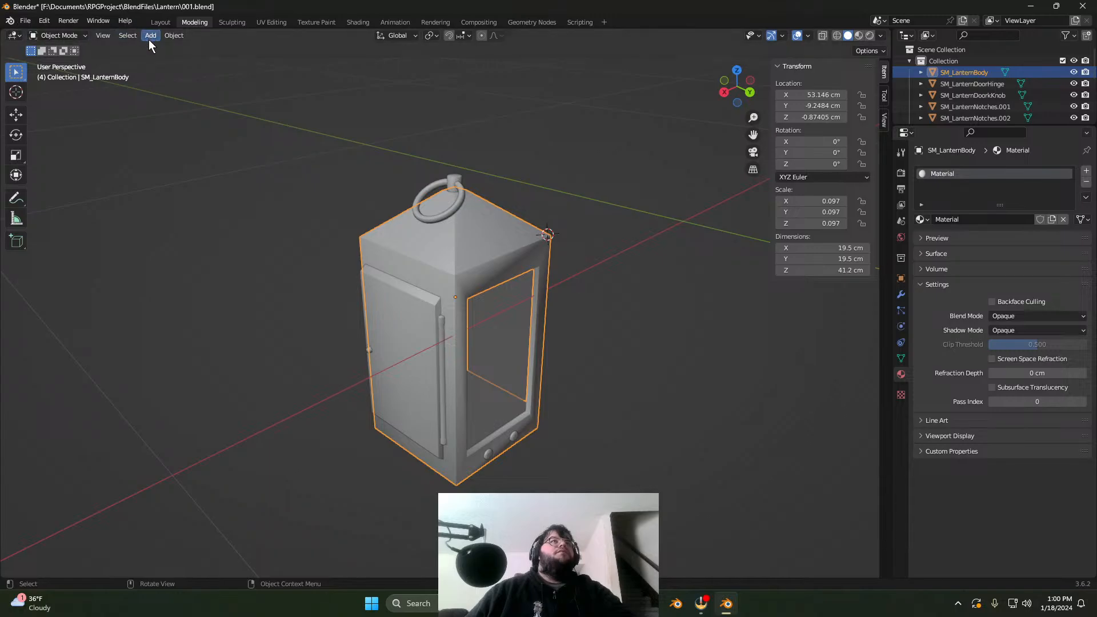
# Step: Switch to the Layout workspace
pyautogui.click(161, 23)
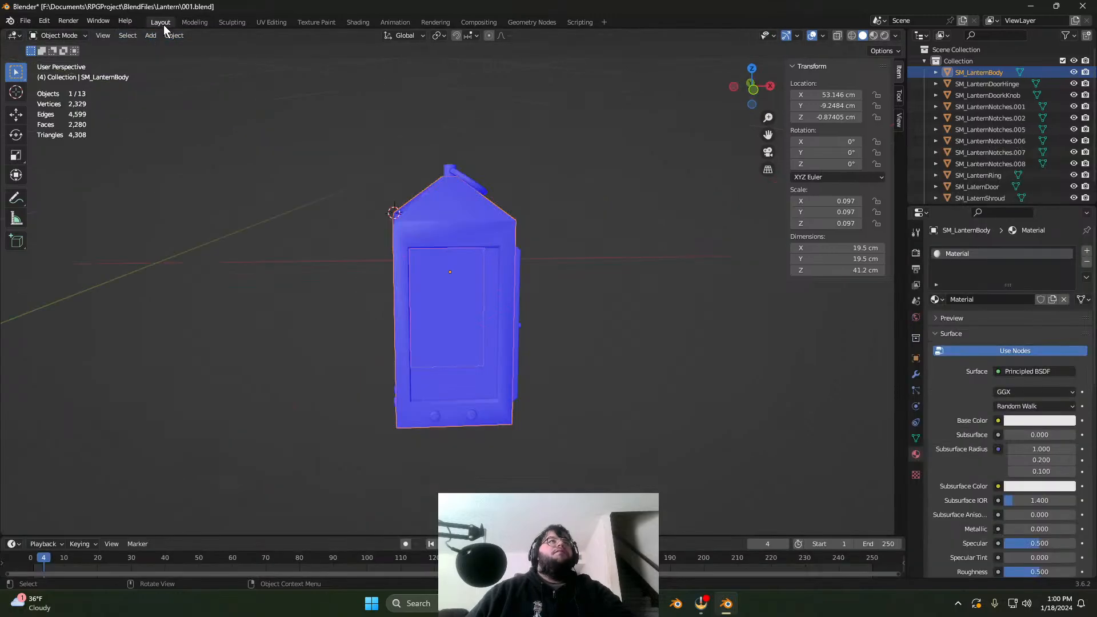
pyautogui.moveTo(507, 286); pyautogui.dragTo(437, 290, button='middle')
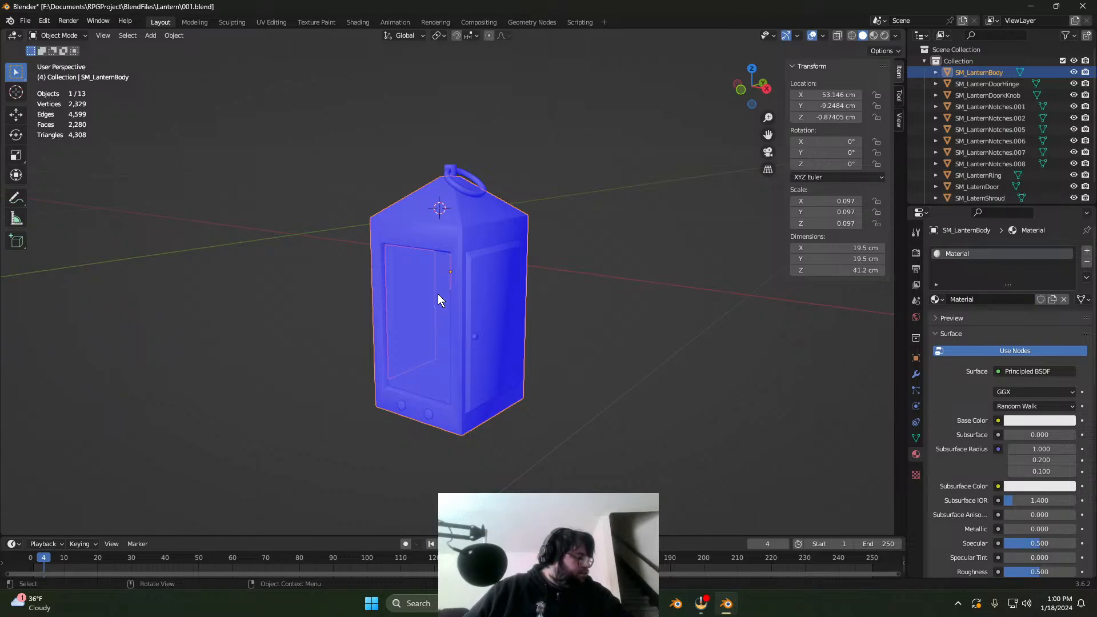
# Step: Try to append the exported materials, checking the ProjectFiles and Materials folders under RPGProject\MM for usable files
pyautogui.click(26, 22)
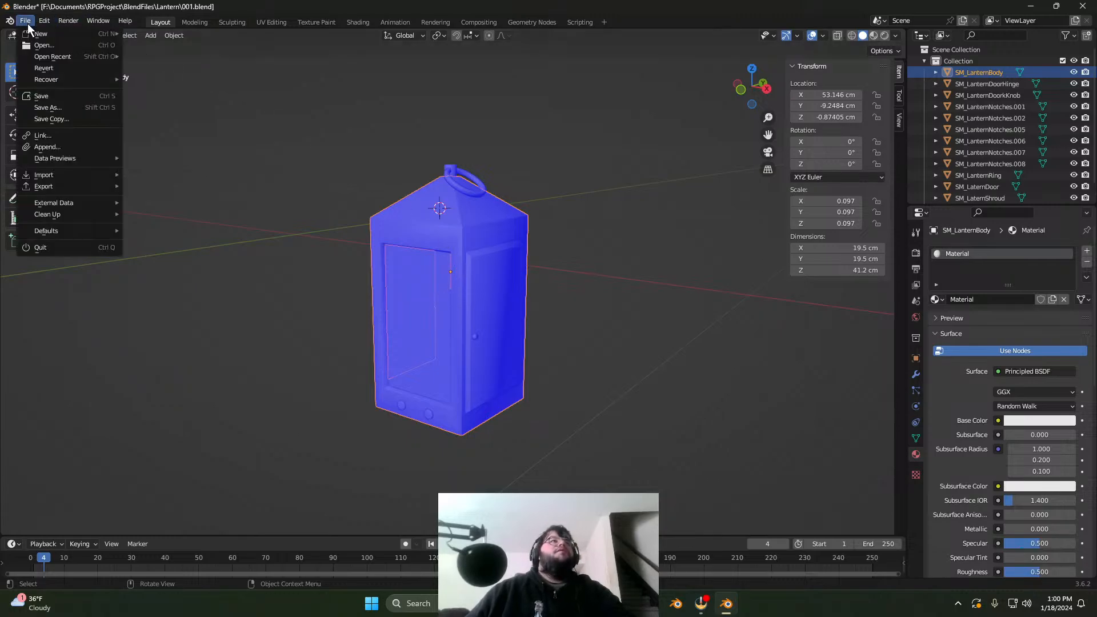
pyautogui.click(78, 149)
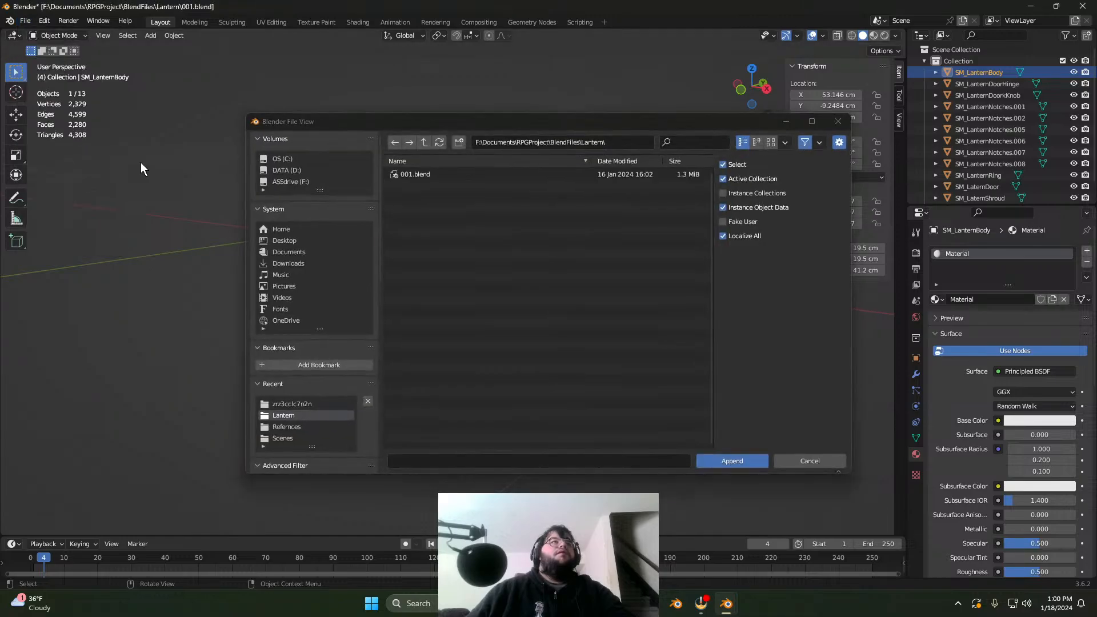
pyautogui.click(423, 143)
pyautogui.click(426, 144)
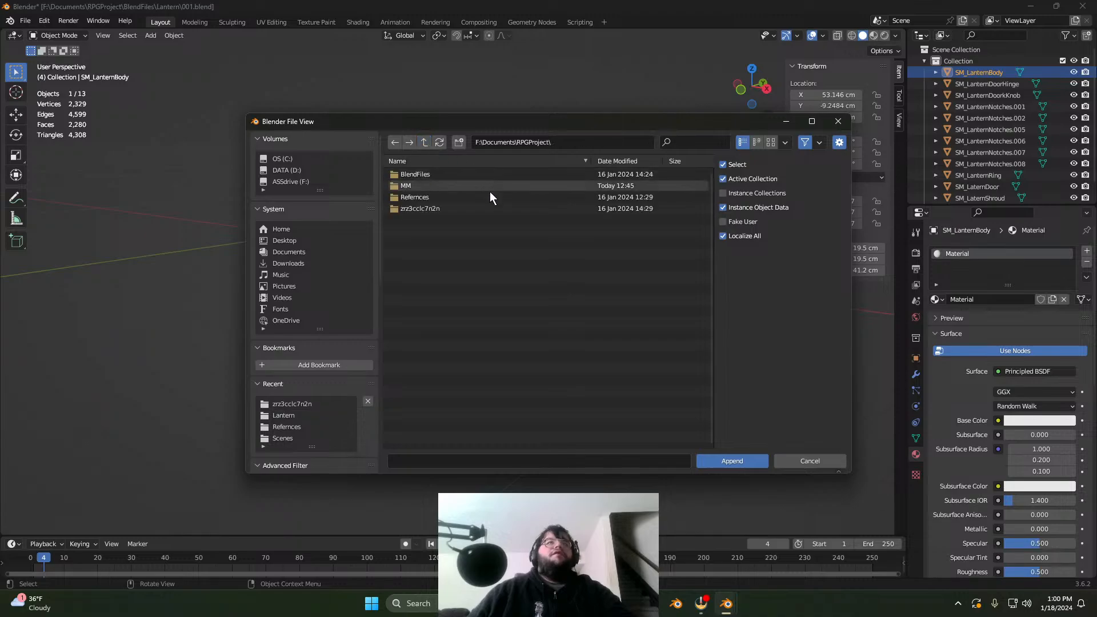
pyautogui.click(430, 184)
pyautogui.click(431, 184)
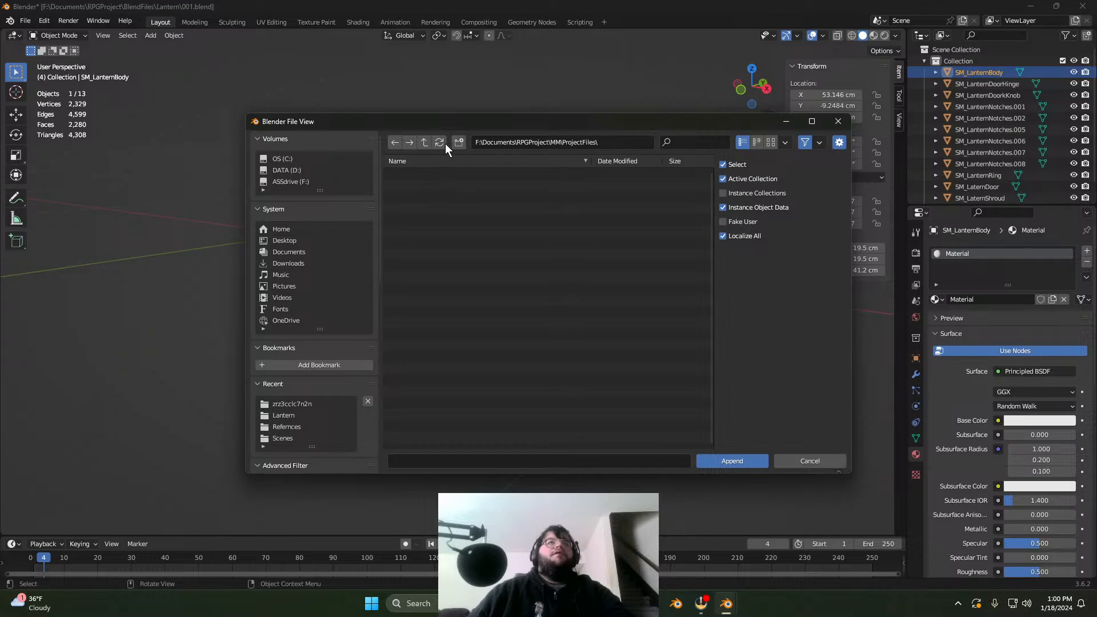
pyautogui.click(425, 142)
pyautogui.click(418, 178)
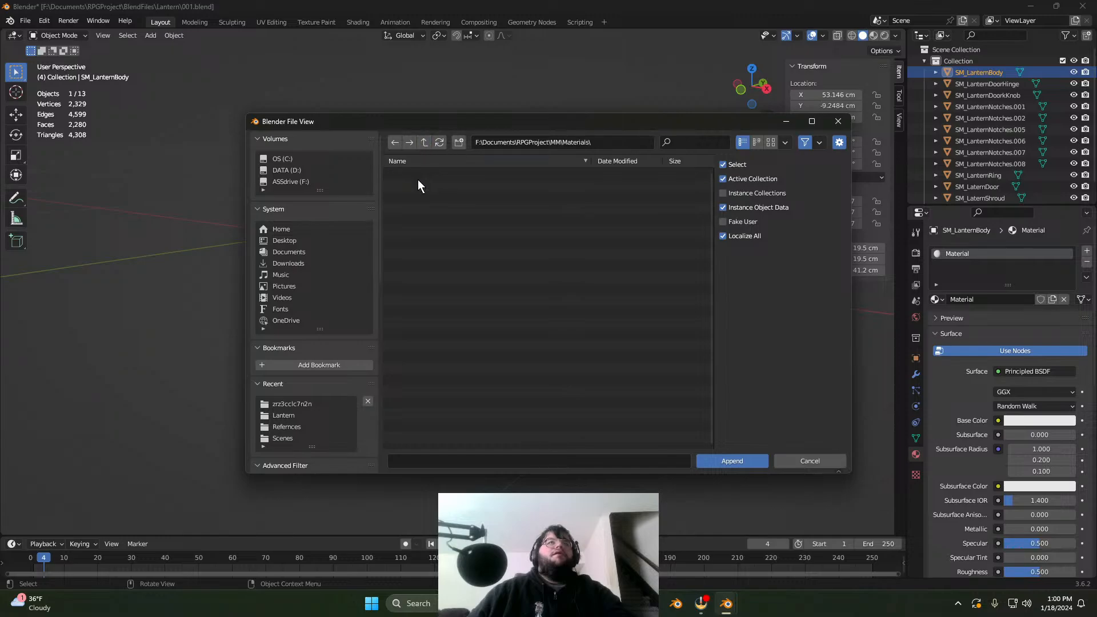
pyautogui.click(423, 145)
pyautogui.click(425, 145)
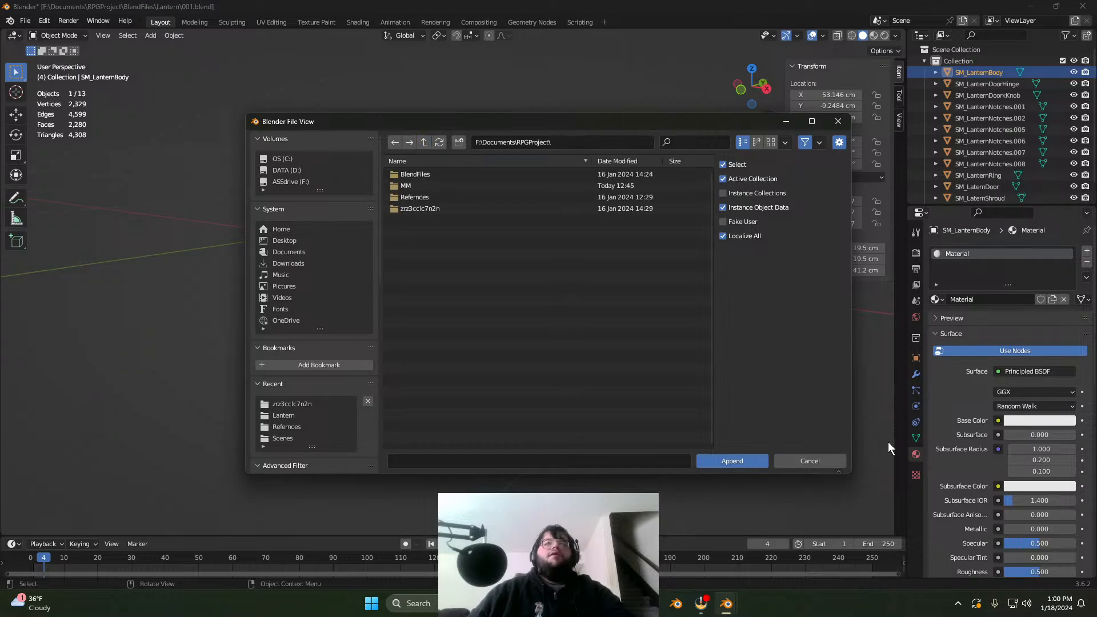
pyautogui.click(800, 461)
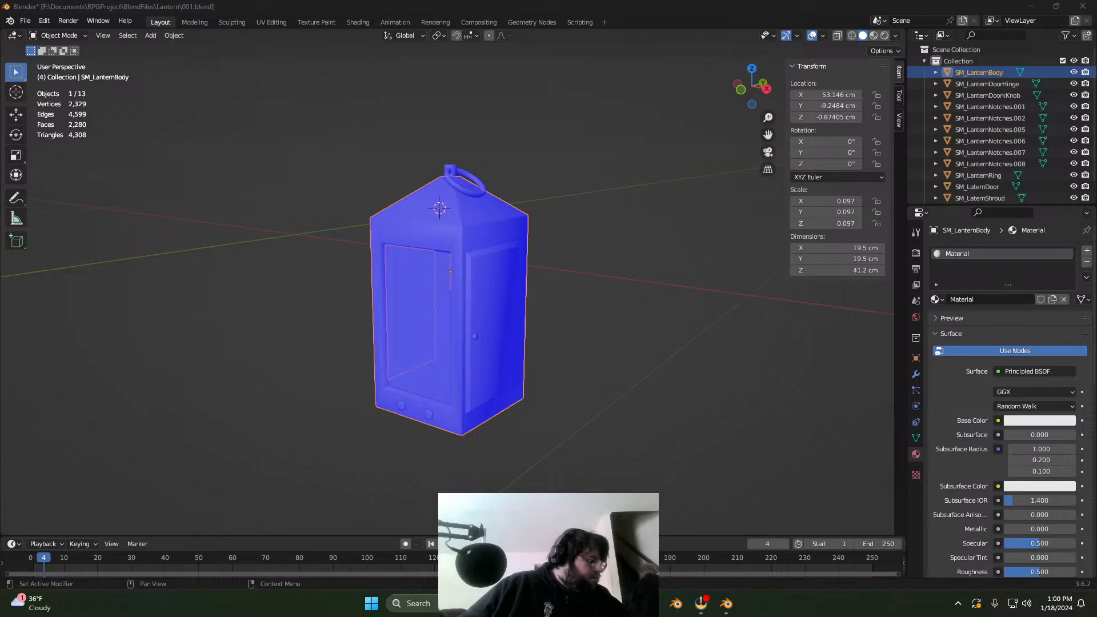
# Step: Assign the existing M_Iron material to the lantern body's material slot
pyautogui.hotkey('alt', 'Tab')
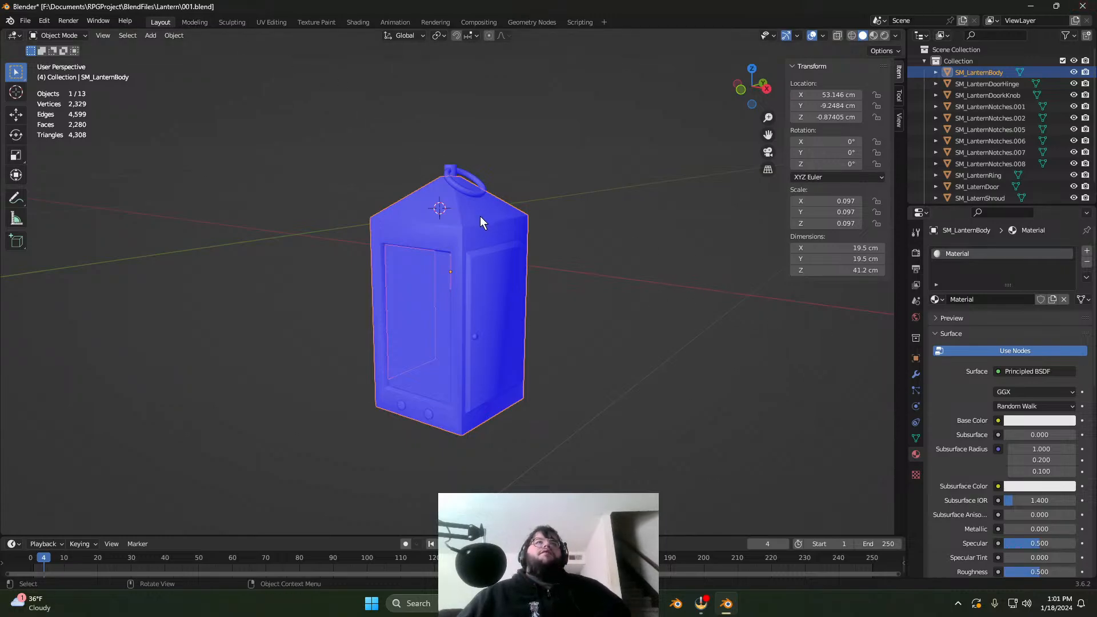
pyautogui.scroll(-2, 991, 388)
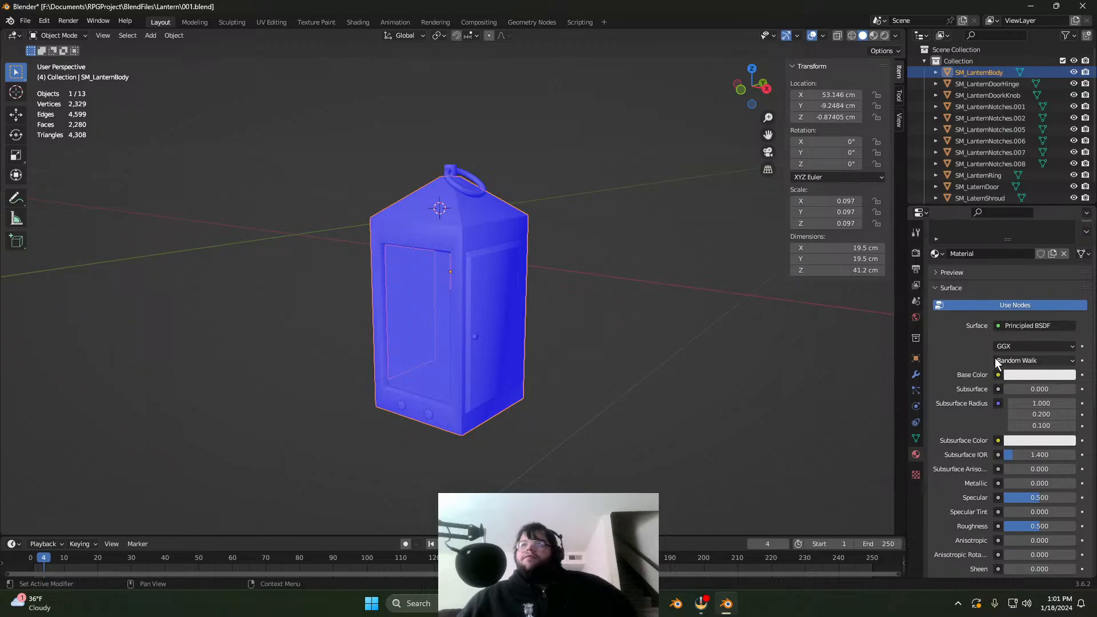
pyautogui.click(937, 253)
pyautogui.click(974, 292)
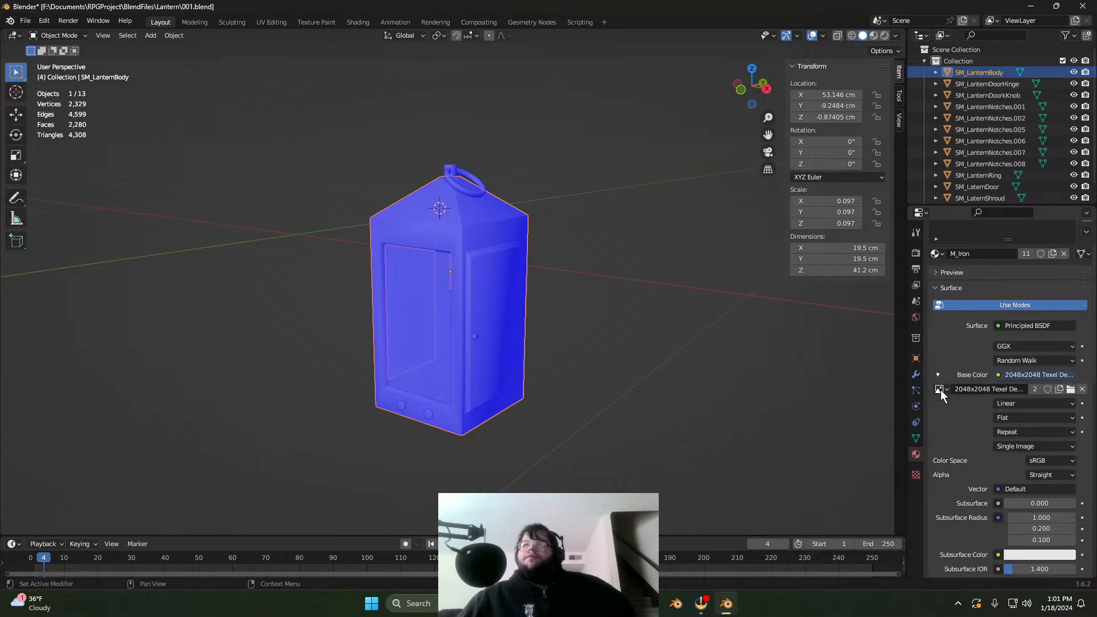
# Step: Unlink the 2048x2048 texel density image from M_Iron's Base Color, try RGB Curves as its input, and remove that node
pyautogui.click(1081, 390)
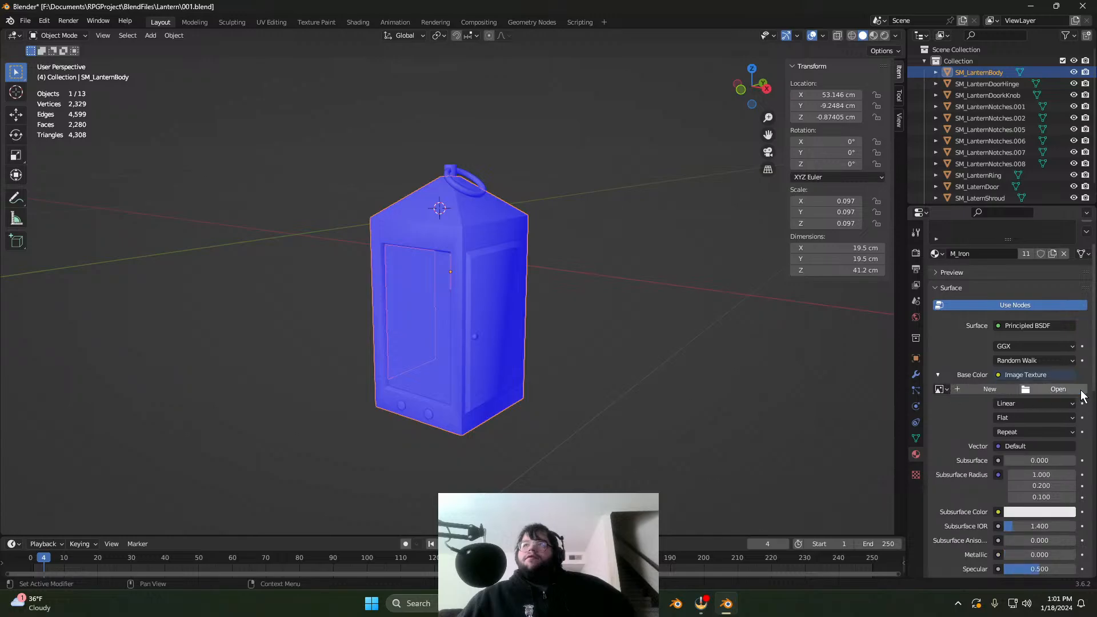
pyautogui.click(1022, 376)
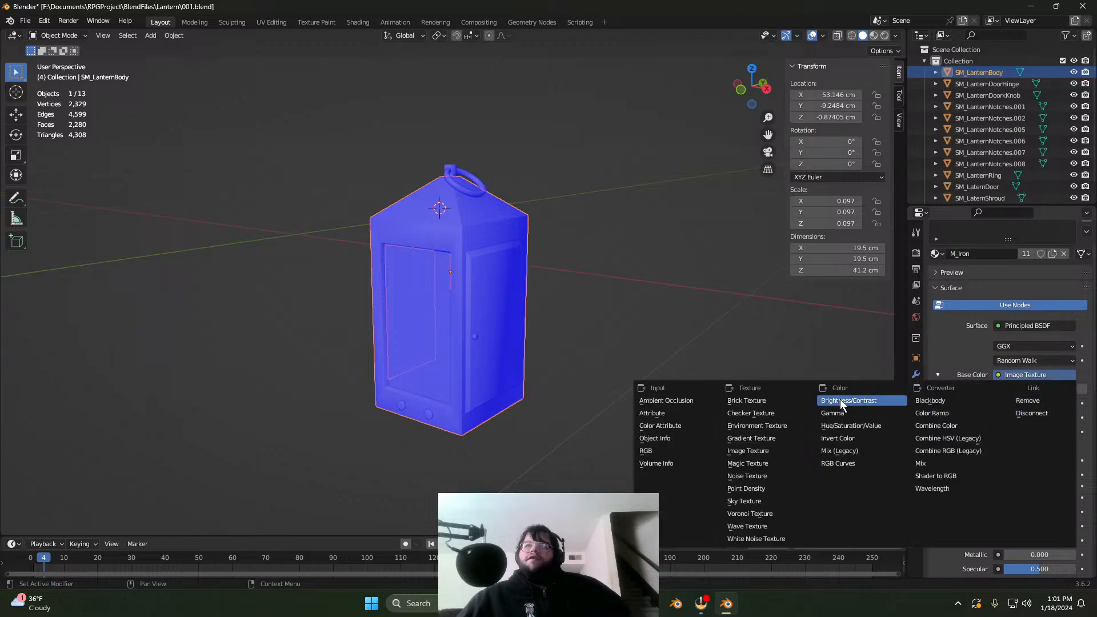
pyautogui.click(1046, 377)
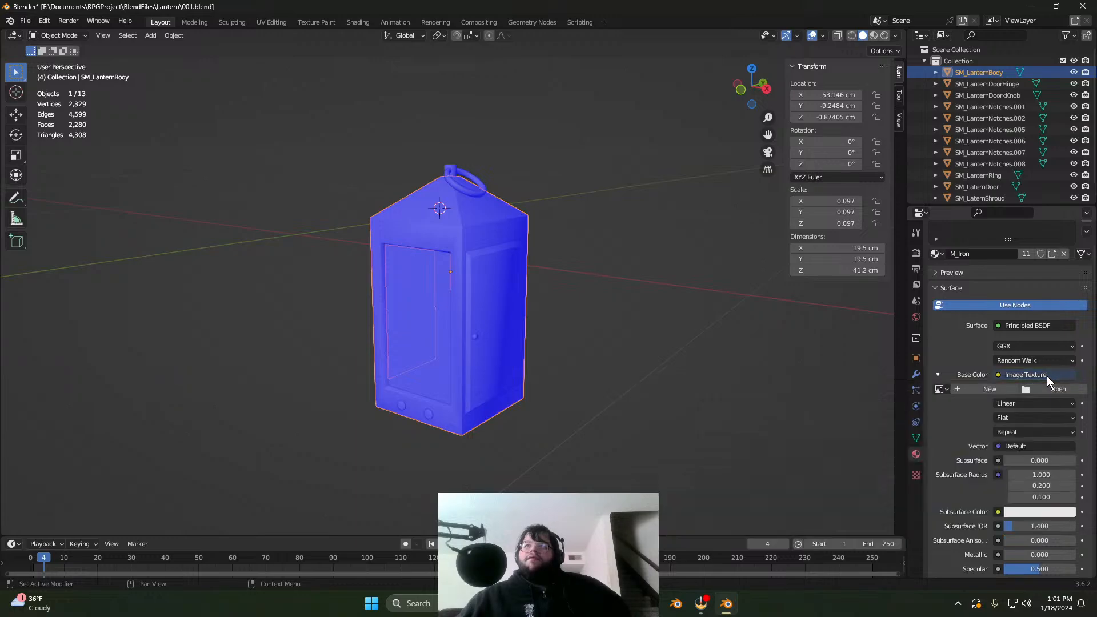
pyautogui.click(1047, 375)
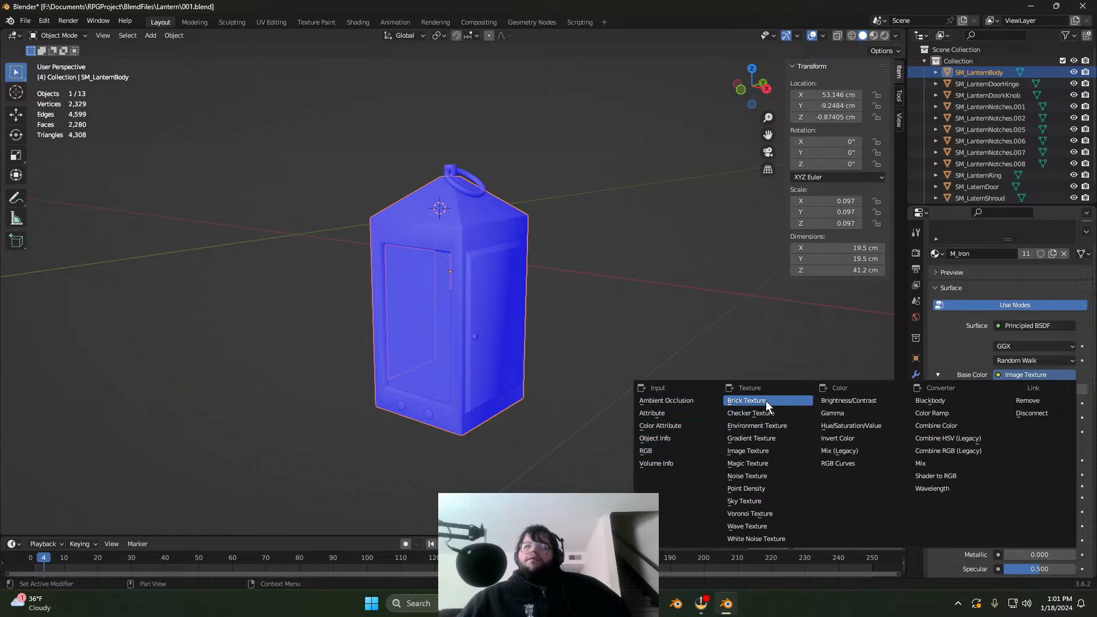
pyautogui.click(1060, 374)
pyautogui.click(1044, 375)
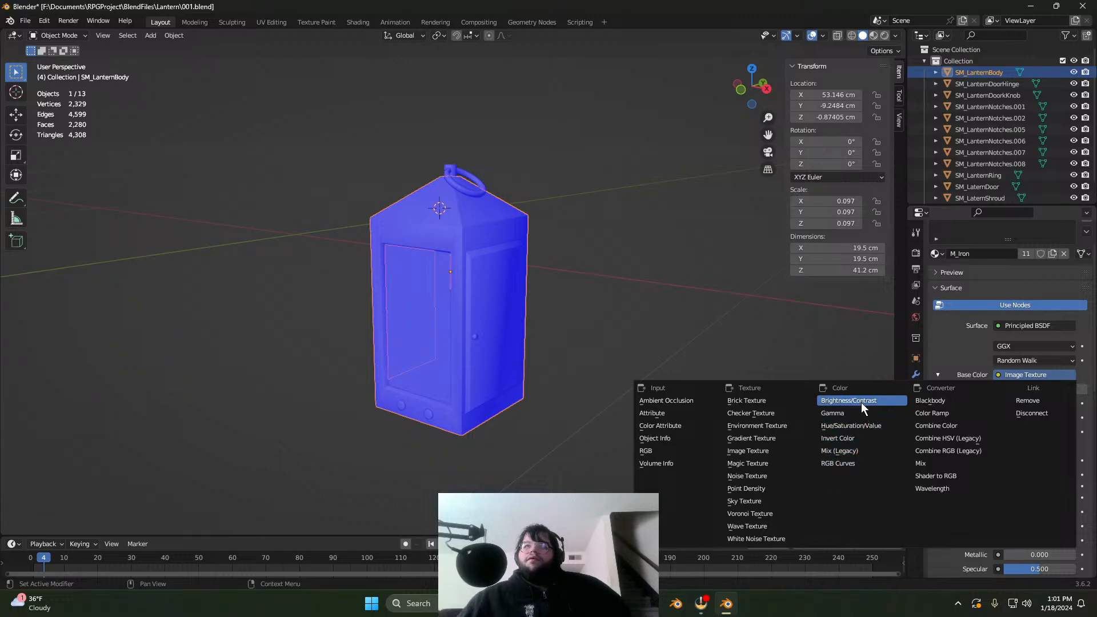
pyautogui.click(861, 464)
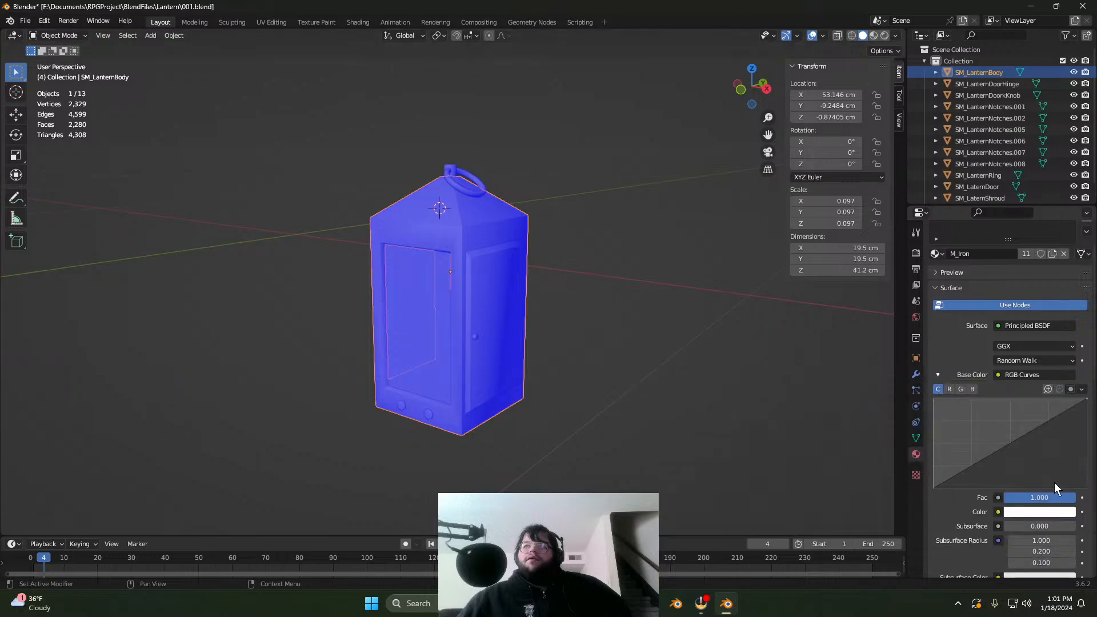
pyautogui.click(1028, 374)
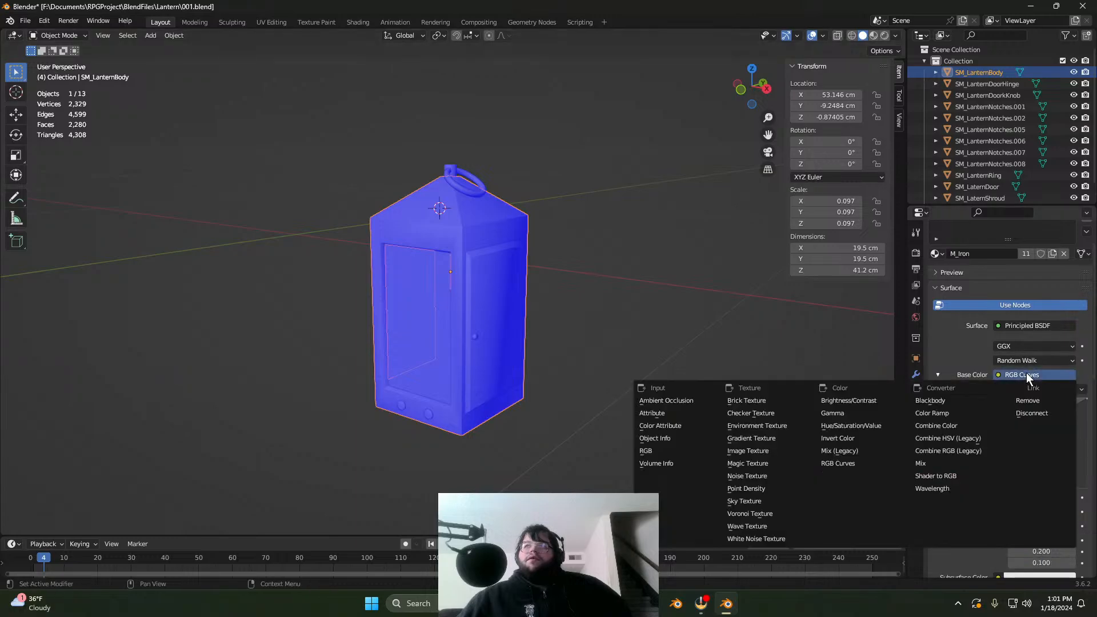
pyautogui.click(1032, 401)
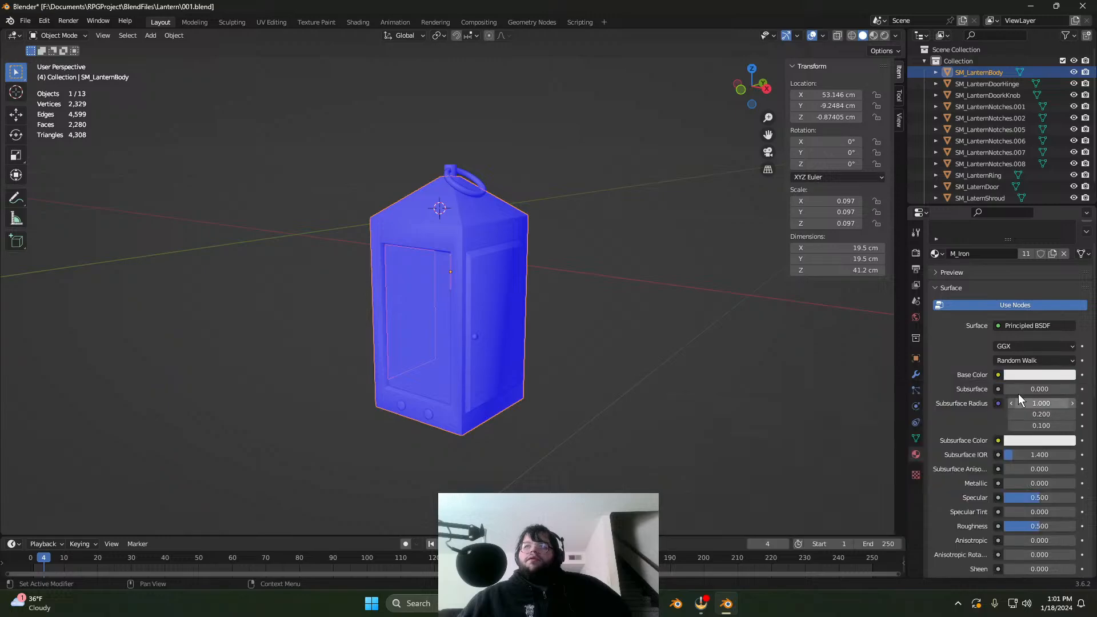
# Step: Use a Normal Map node as M_Iron's Normal input and check which UV maps it offers
pyautogui.click(1014, 376)
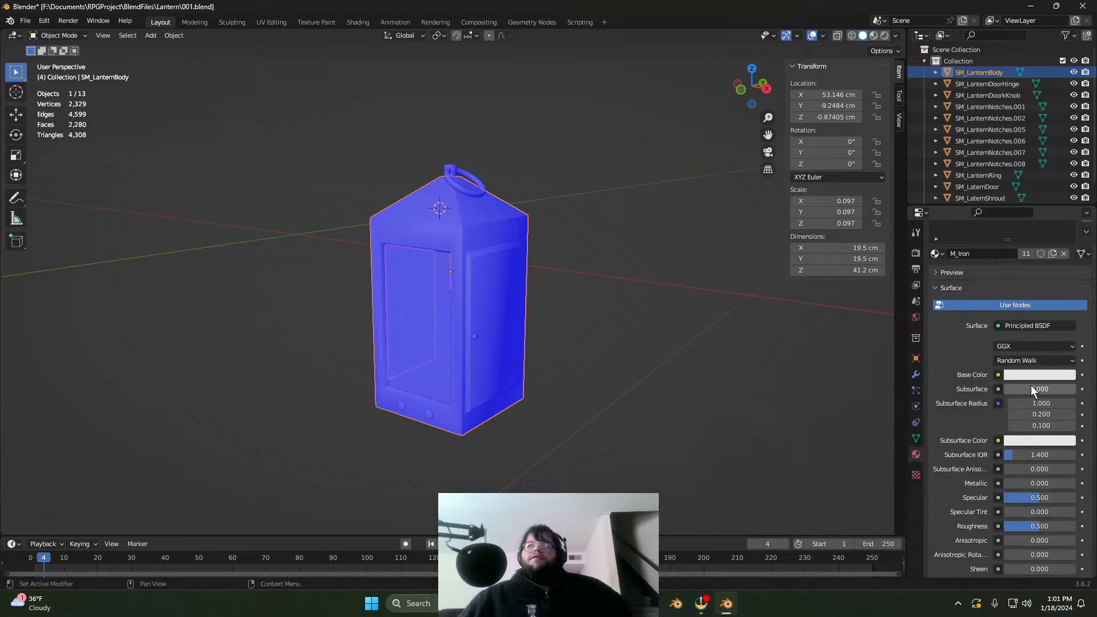
pyautogui.scroll(-2, 974, 431)
pyautogui.scroll(-1, 976, 442)
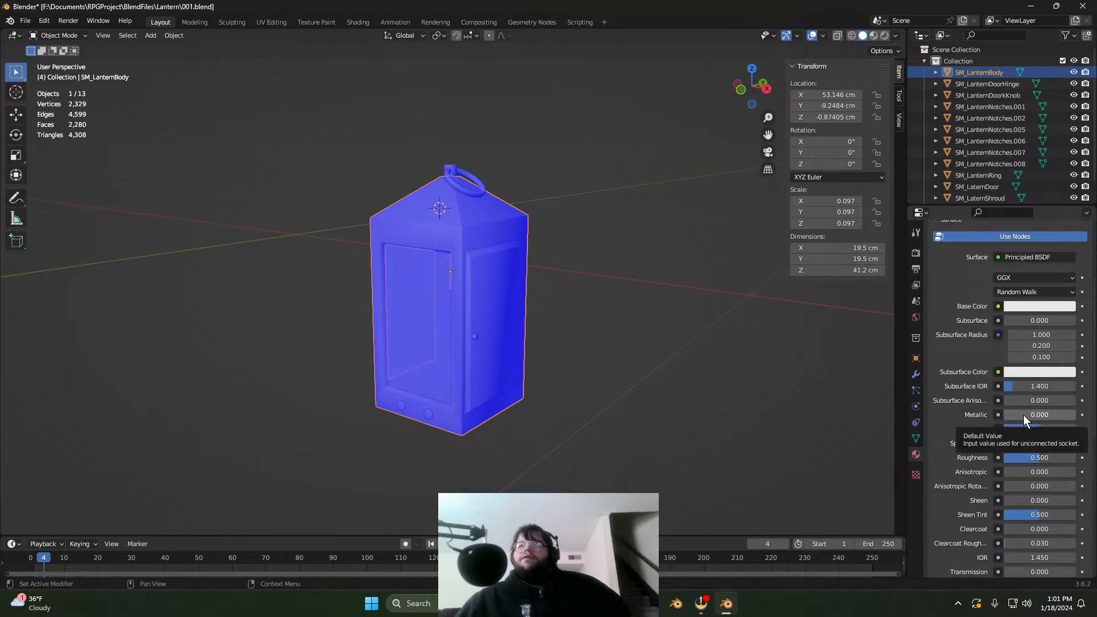
pyautogui.scroll(-2, 1016, 419)
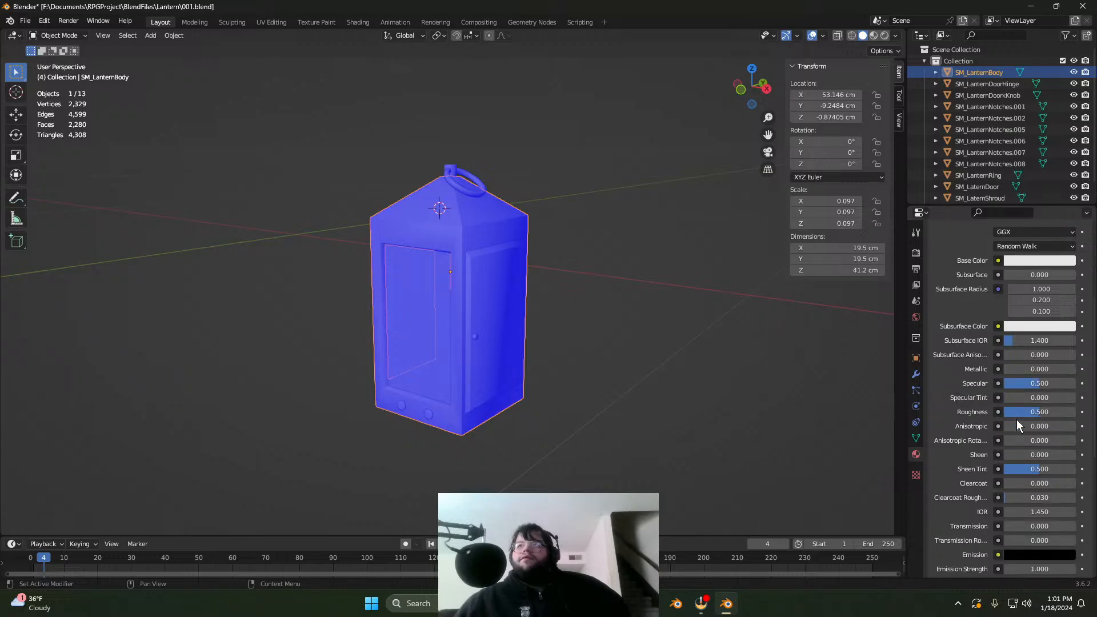
pyautogui.scroll(-5, 1028, 420)
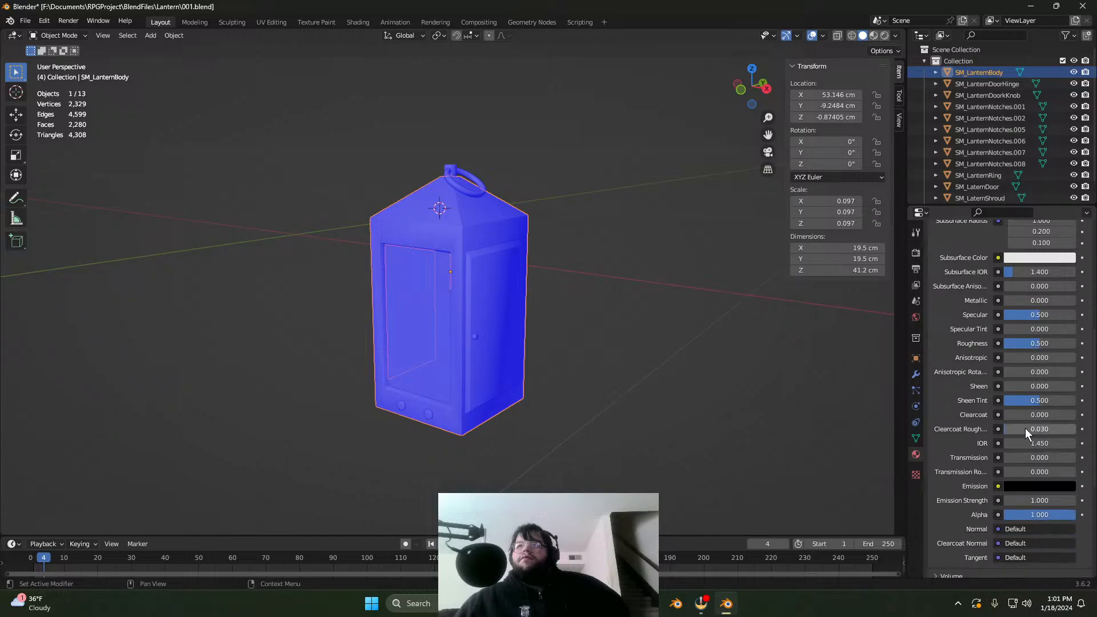
pyautogui.click(1033, 482)
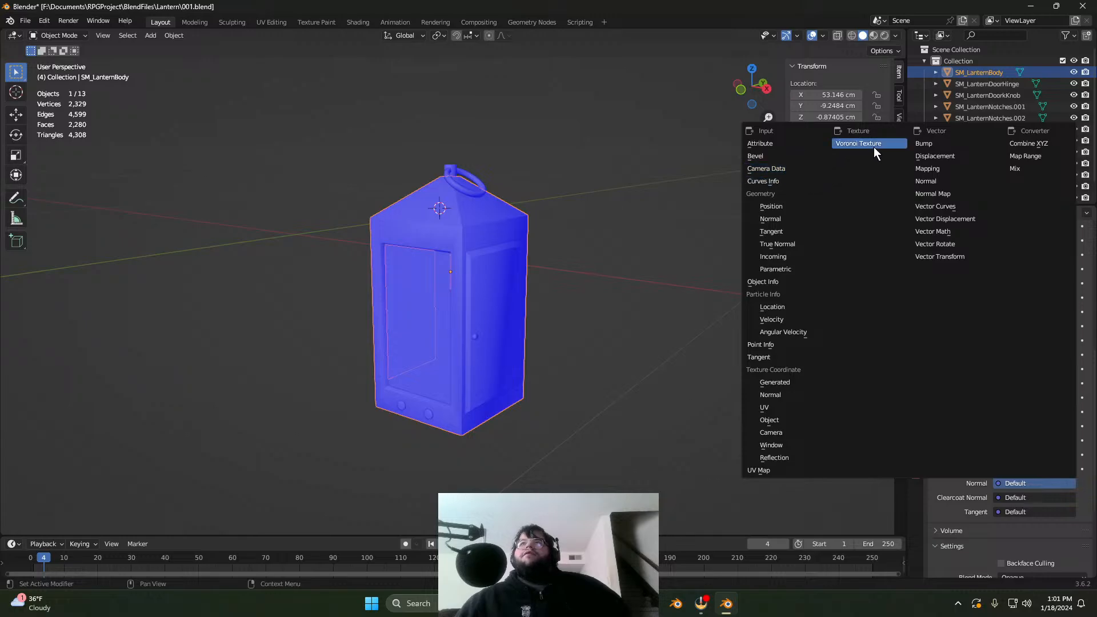
pyautogui.click(955, 193)
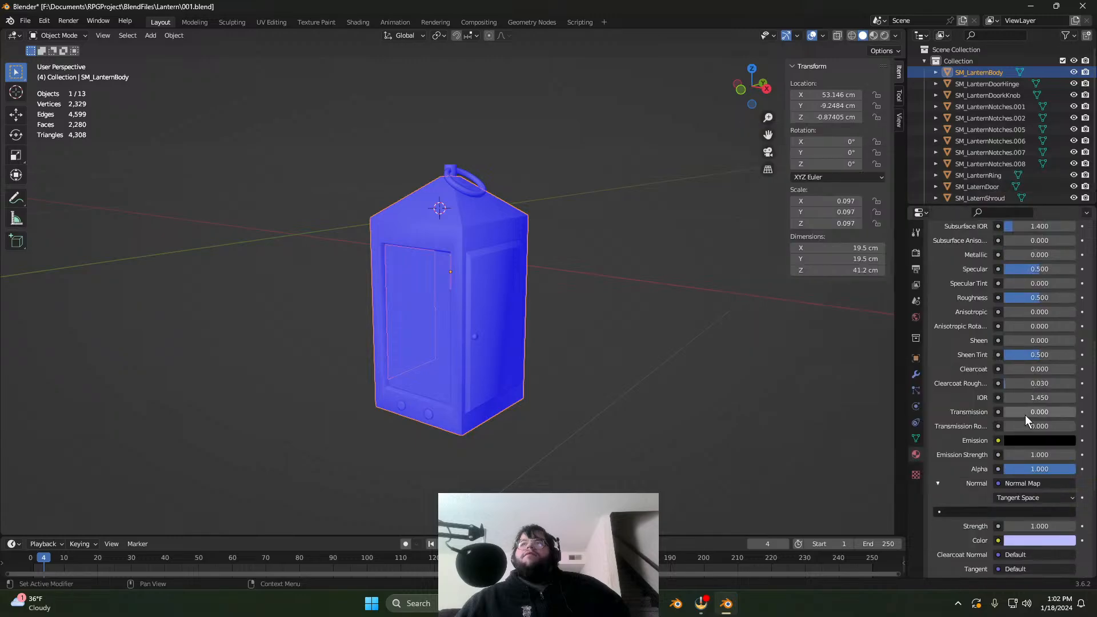
pyautogui.scroll(-2, 1009, 510)
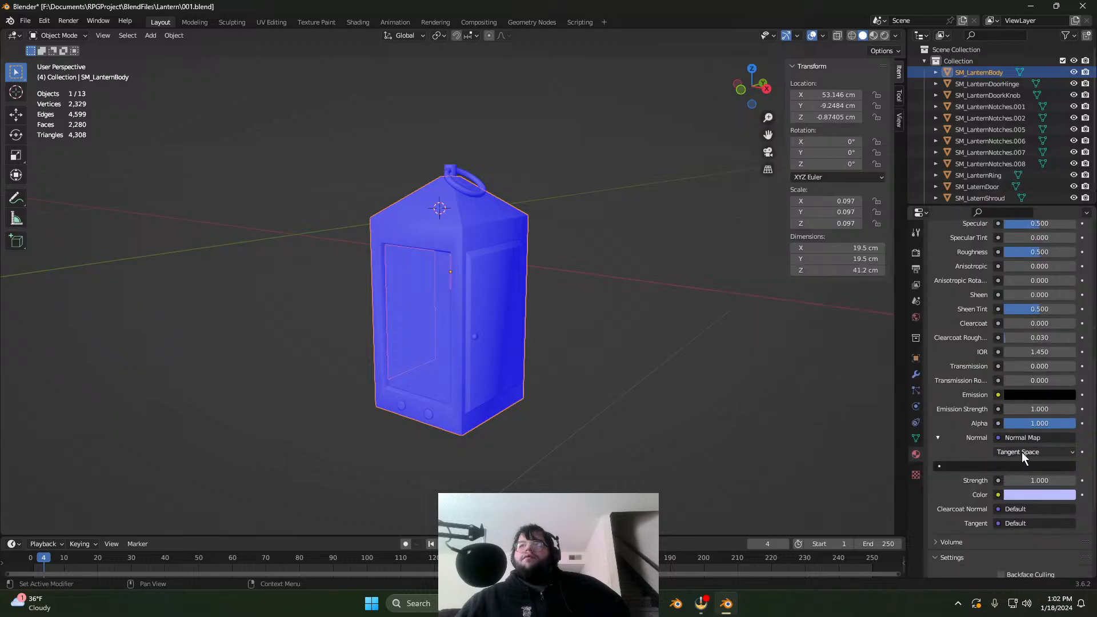
pyautogui.click(970, 467)
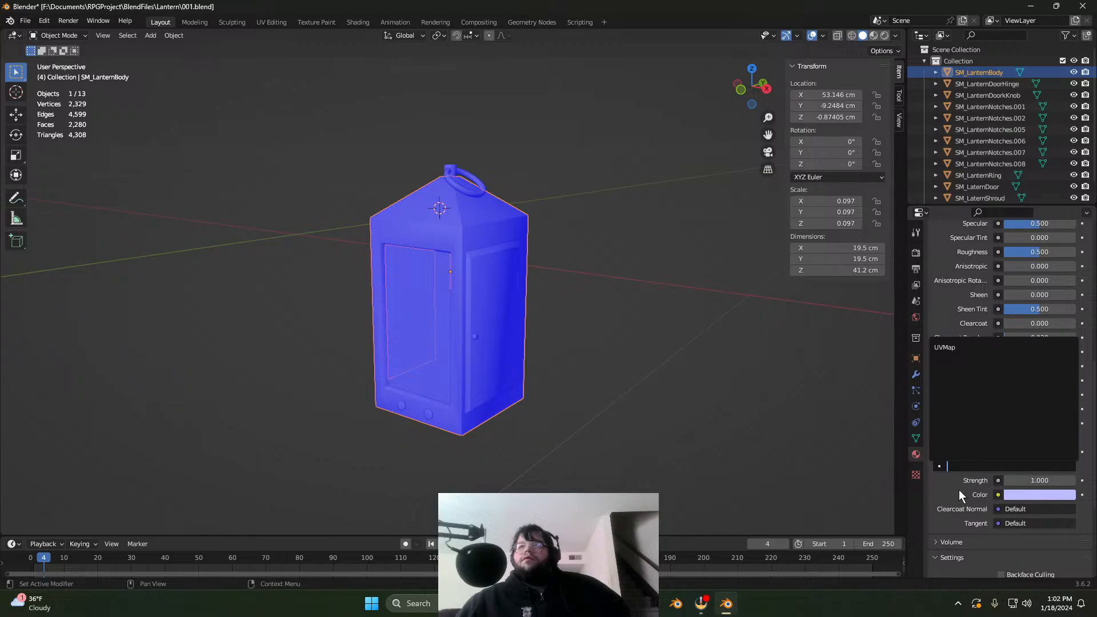
pyautogui.click(943, 472)
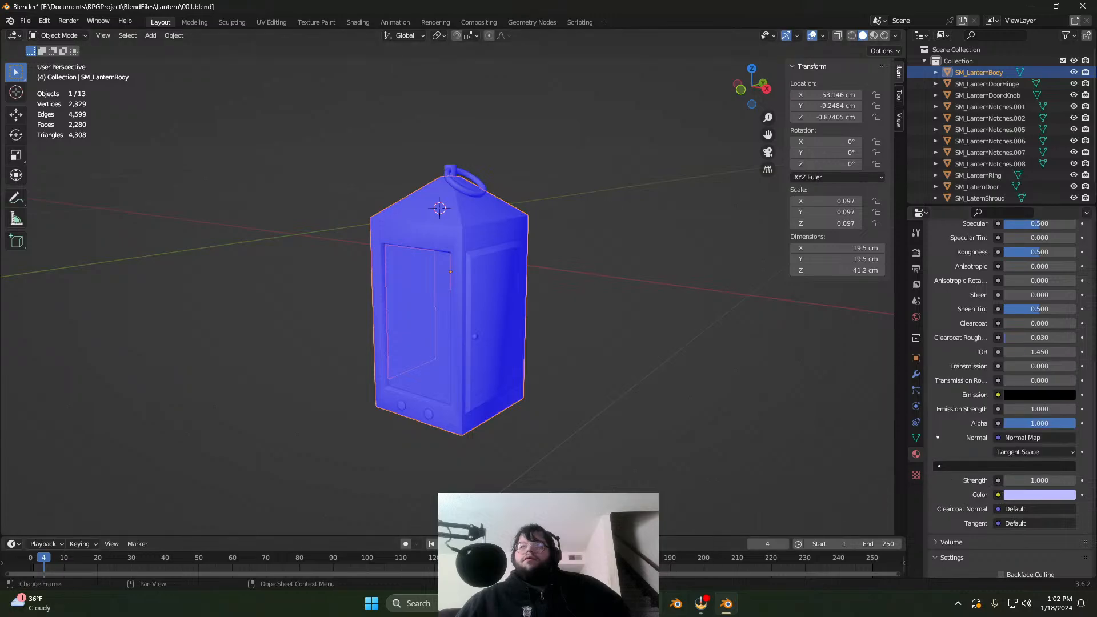
# Step: Try to bring M_Iron_normal.png from the MM\Materials folder into the Normal Map node, and close the folder window
pyautogui.hotkey('alt', 'Tab')
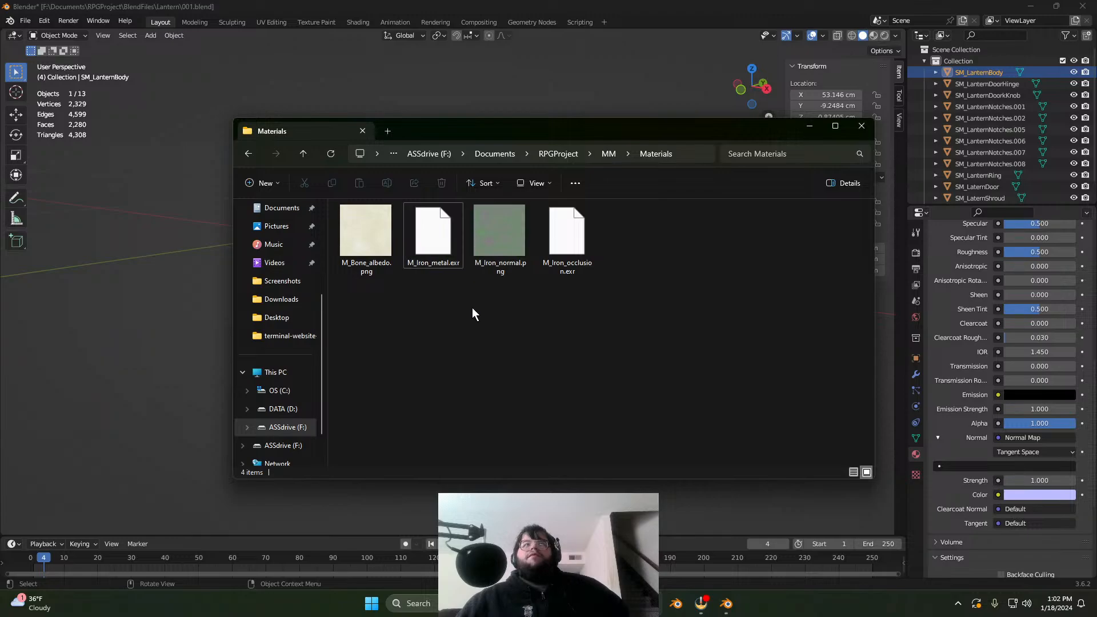
pyautogui.moveTo(496, 265); pyautogui.dragTo(1014, 467)
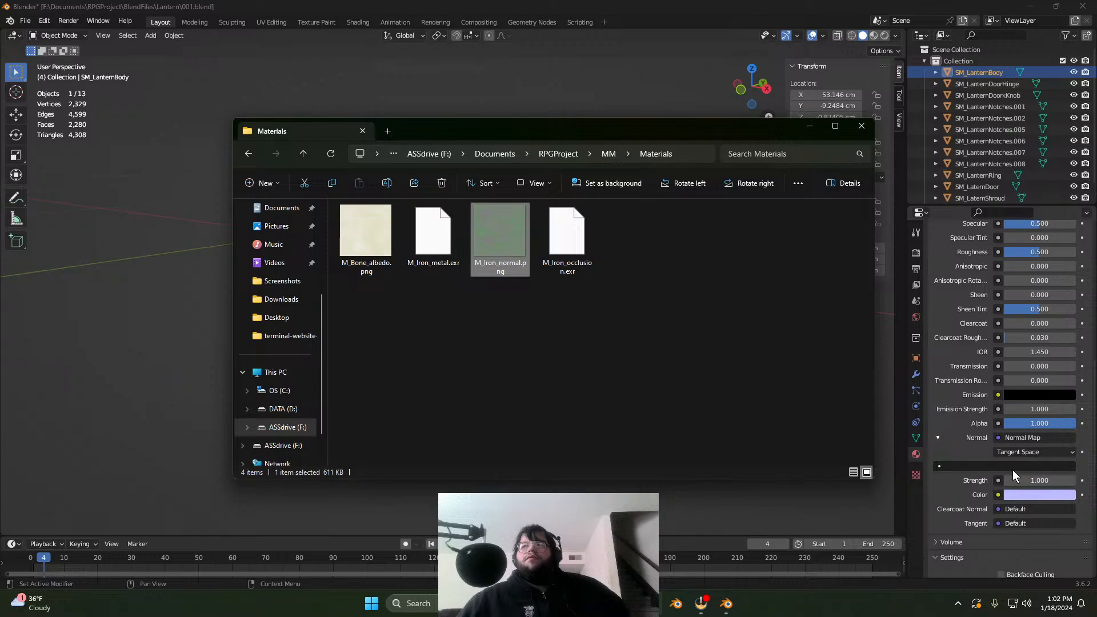
pyautogui.click(861, 125)
# Step: Disconnect the Normal Map node from M_Iron's Normal input
pyautogui.click(998, 438)
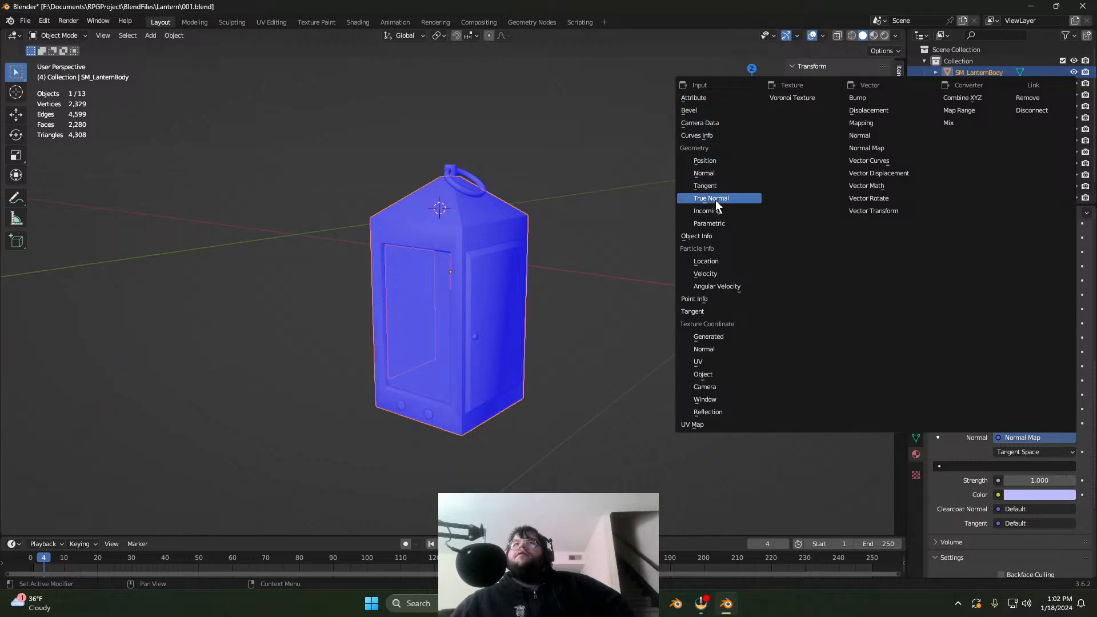
pyautogui.click(1035, 110)
pyautogui.scroll(12, 976, 426)
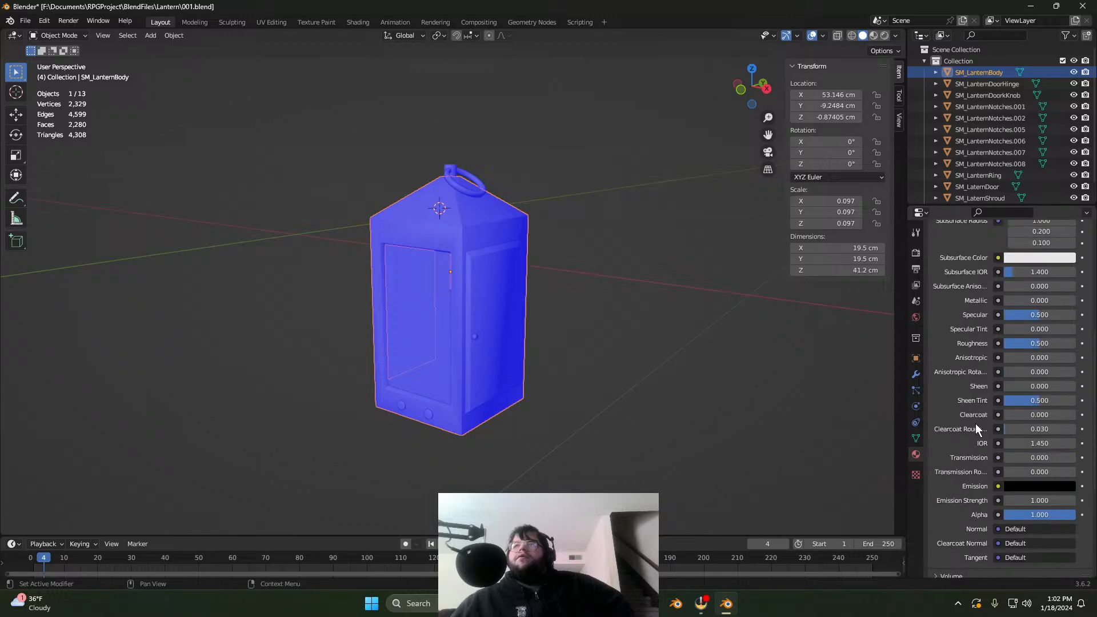
# Step: Turn off node use for M_Iron and expand its material preview
pyautogui.click(959, 350)
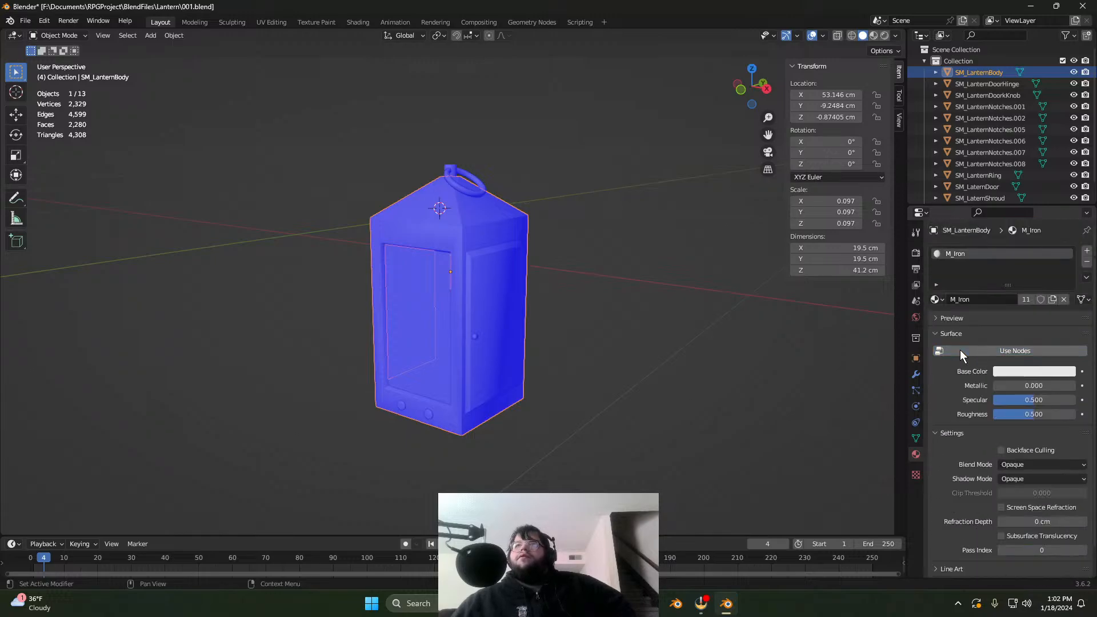
pyautogui.scroll(-1, 968, 384)
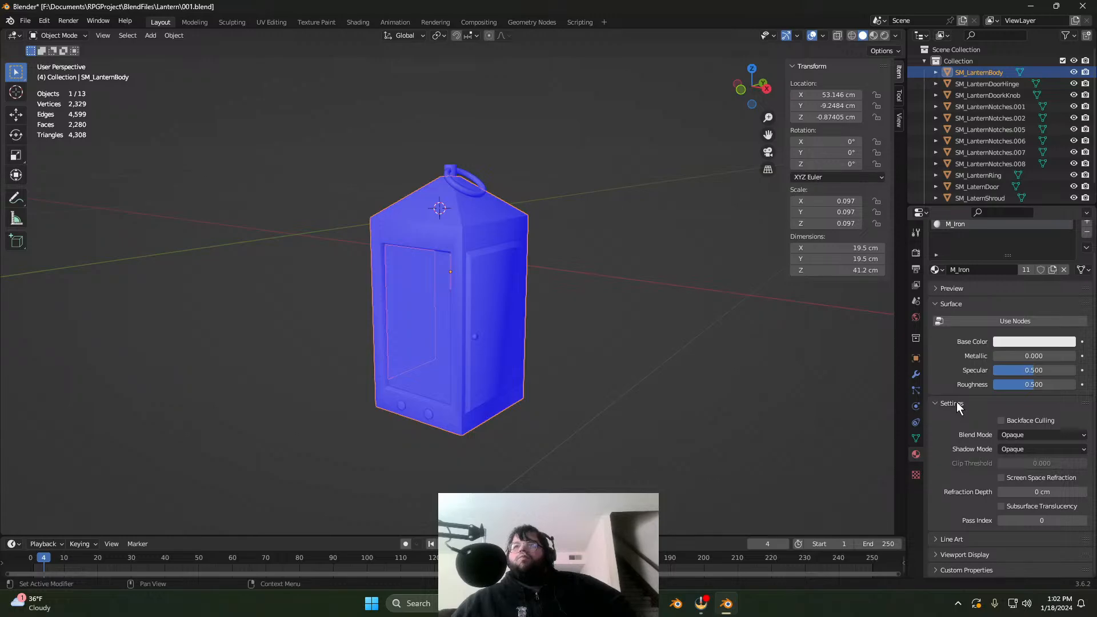
pyautogui.click(958, 403)
pyautogui.click(955, 318)
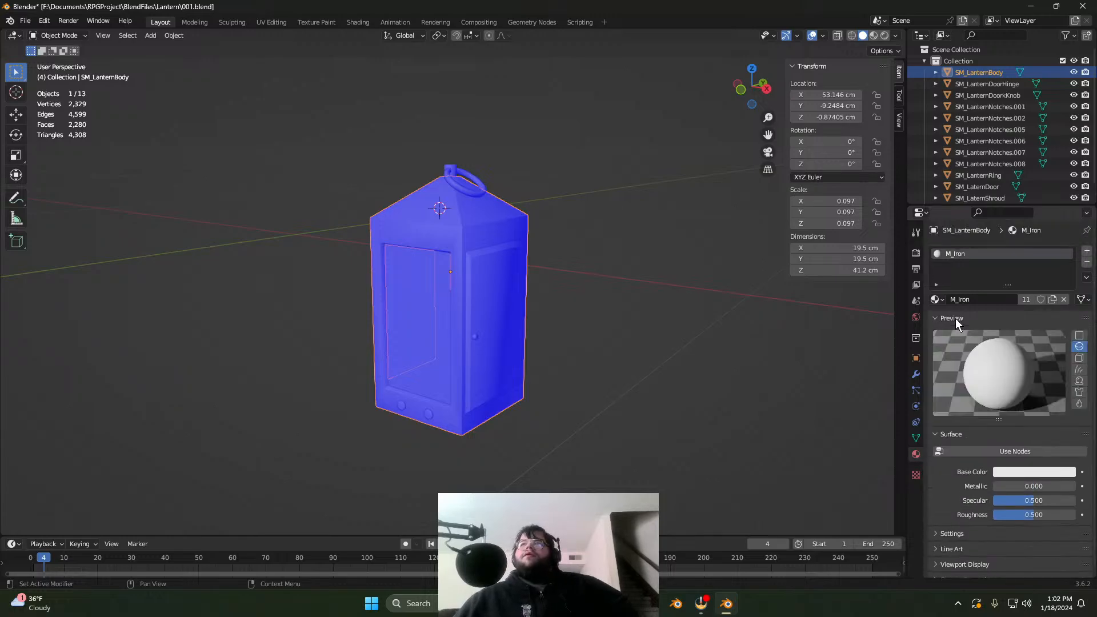
pyautogui.rightClick(964, 253)
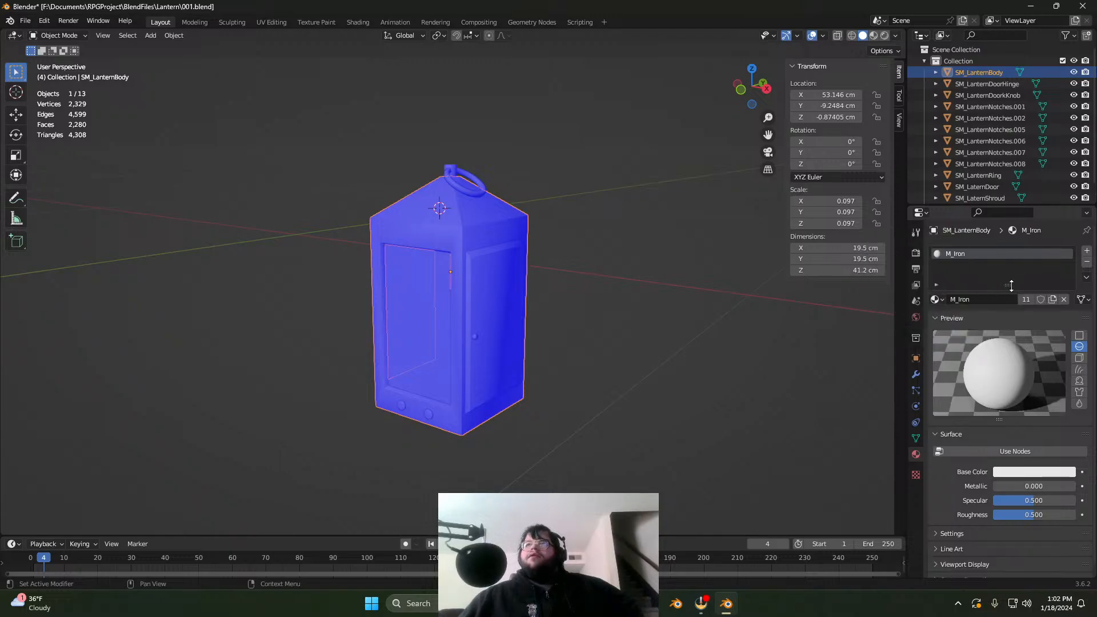
pyautogui.moveTo(1010, 285); pyautogui.dragTo(1008, 319)
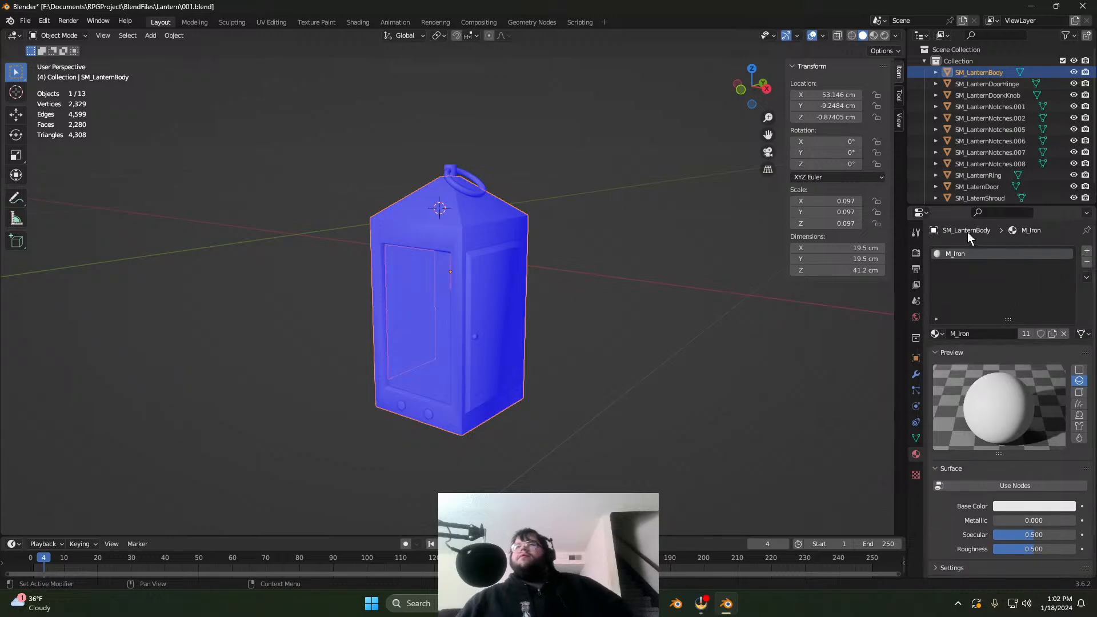
# Step: Turn node use back on for the M_Iron material
pyautogui.scroll(-2, 1000, 489)
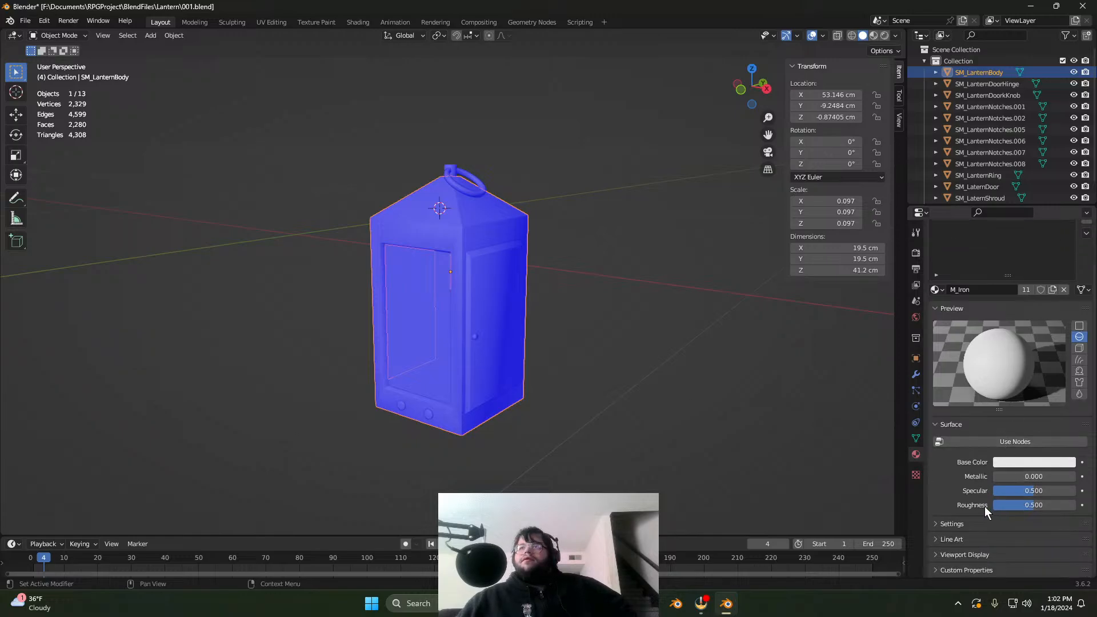
pyautogui.click(985, 440)
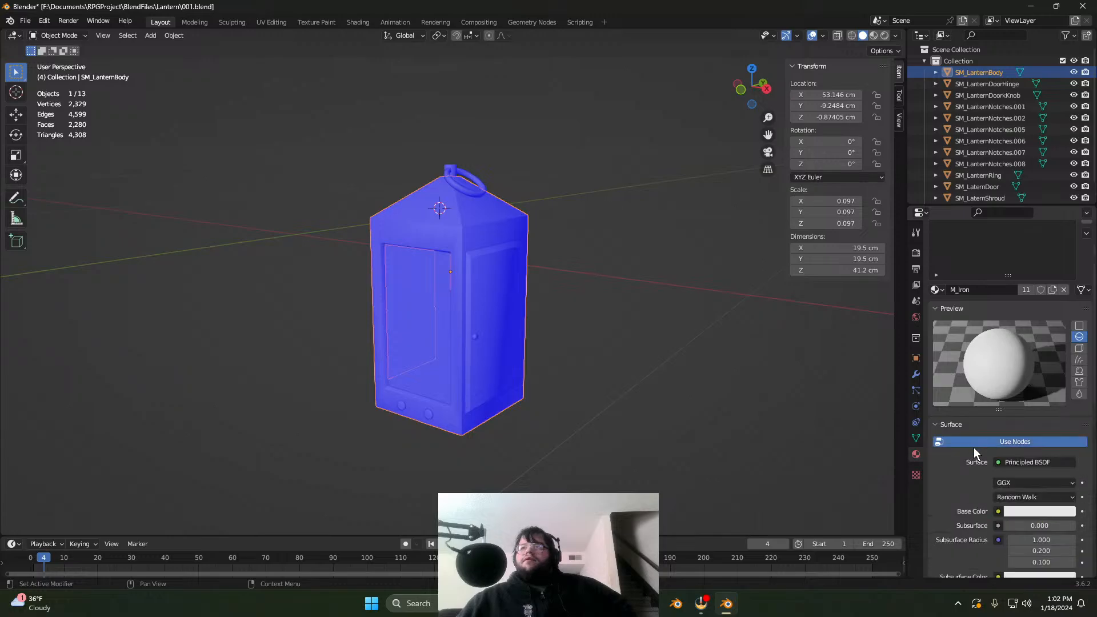
pyautogui.scroll(-2, 979, 445)
pyautogui.click(1016, 415)
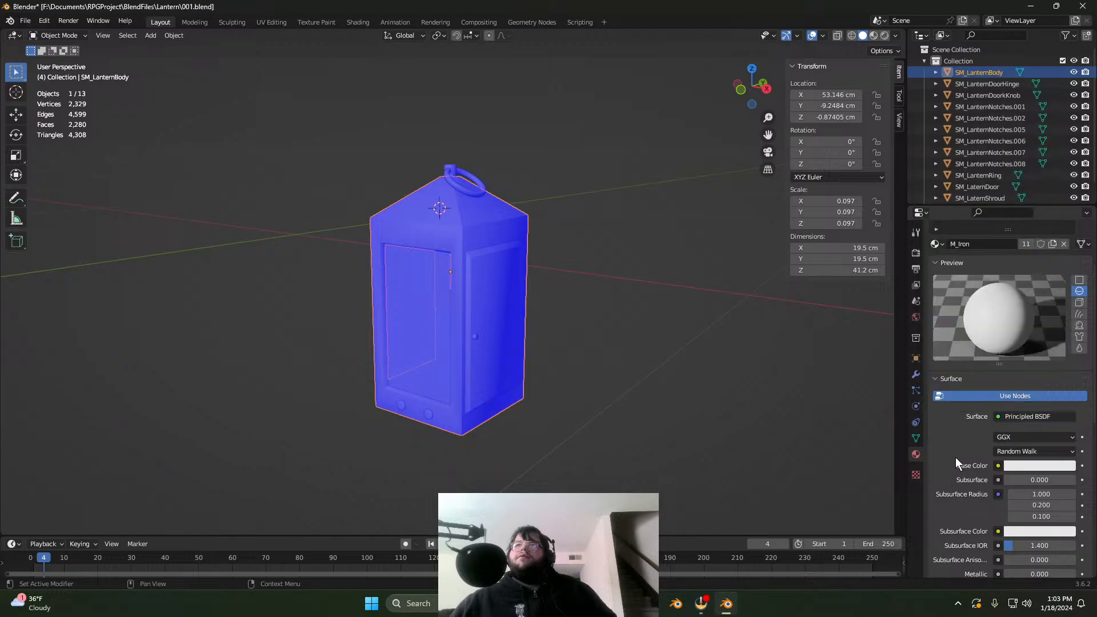
# Step: Feed M_Iron's Normal input from the Texture Coordinate node's Normal output and check which objects it can reference
pyautogui.scroll(-5, 1004, 451)
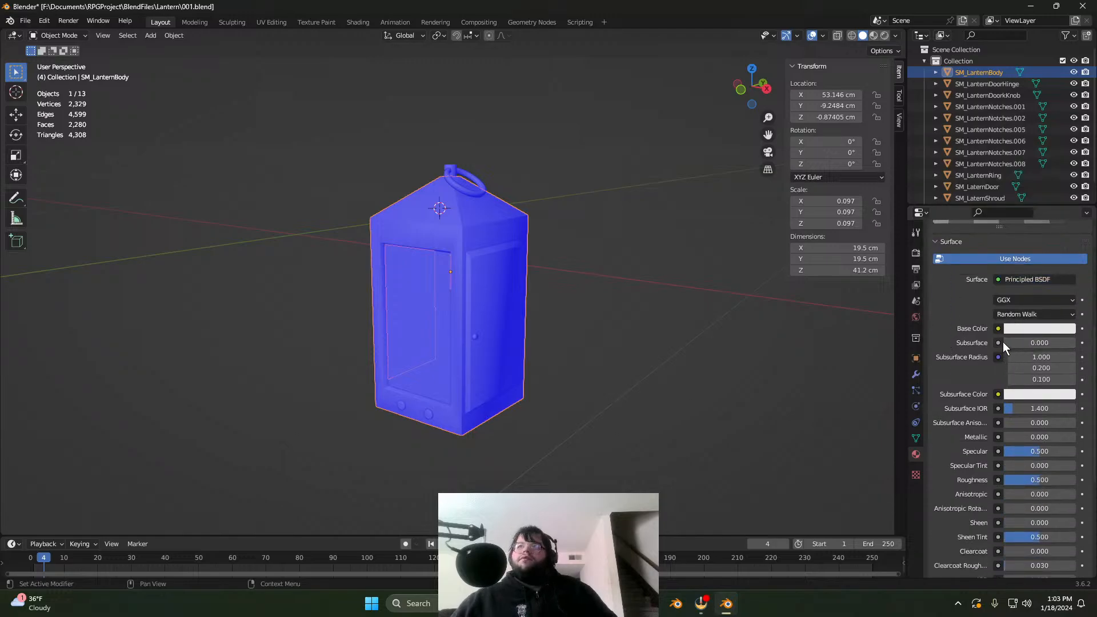
pyautogui.scroll(-3, 988, 371)
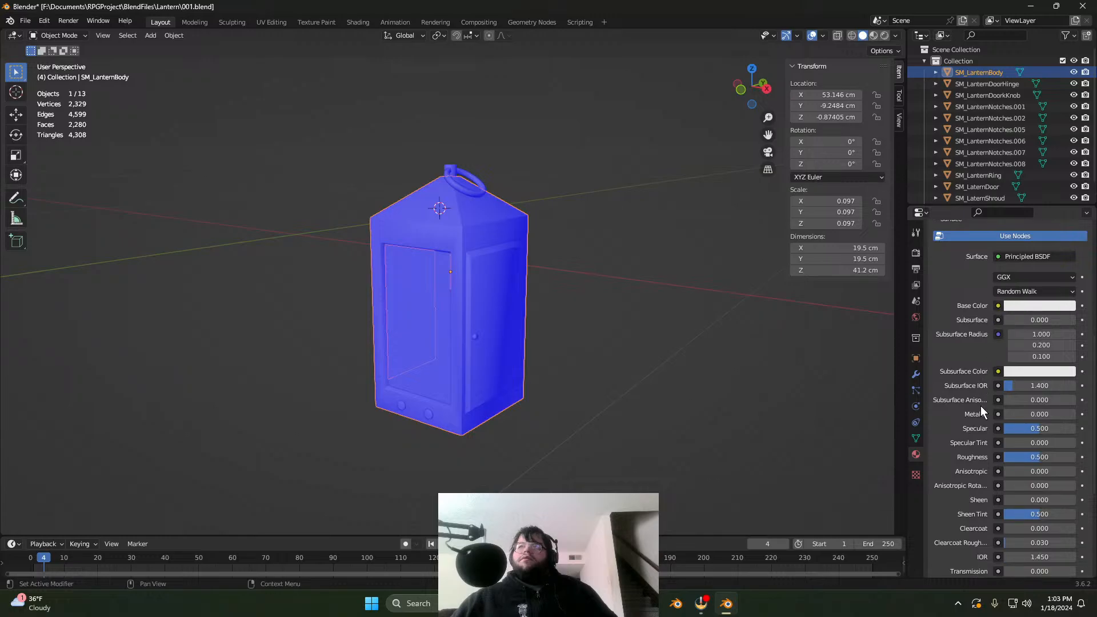
pyautogui.scroll(-4, 991, 396)
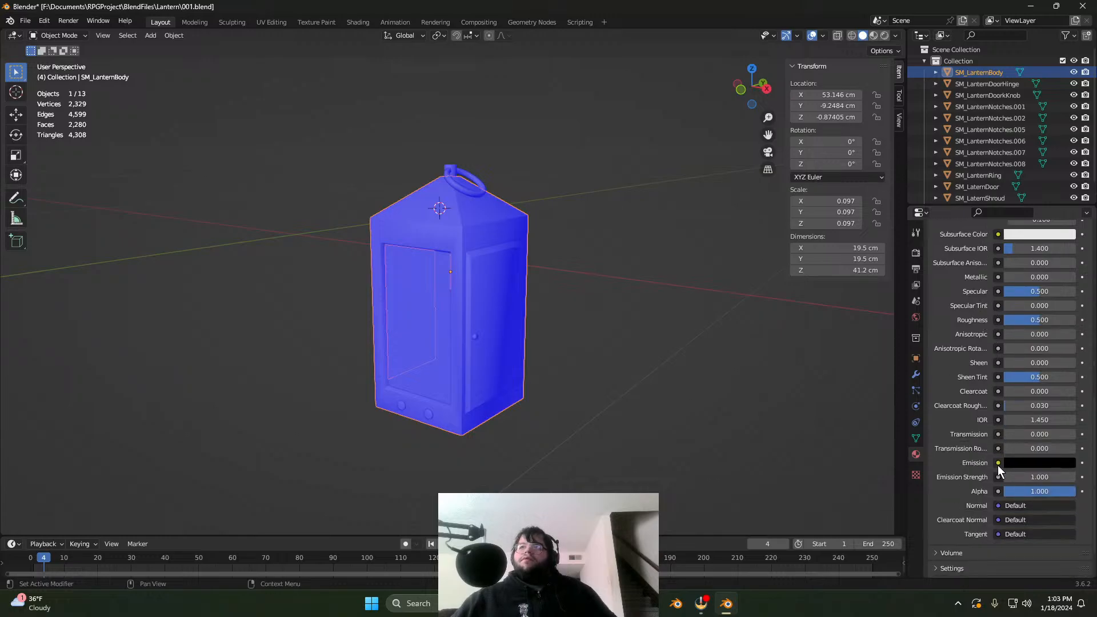
pyautogui.click(997, 506)
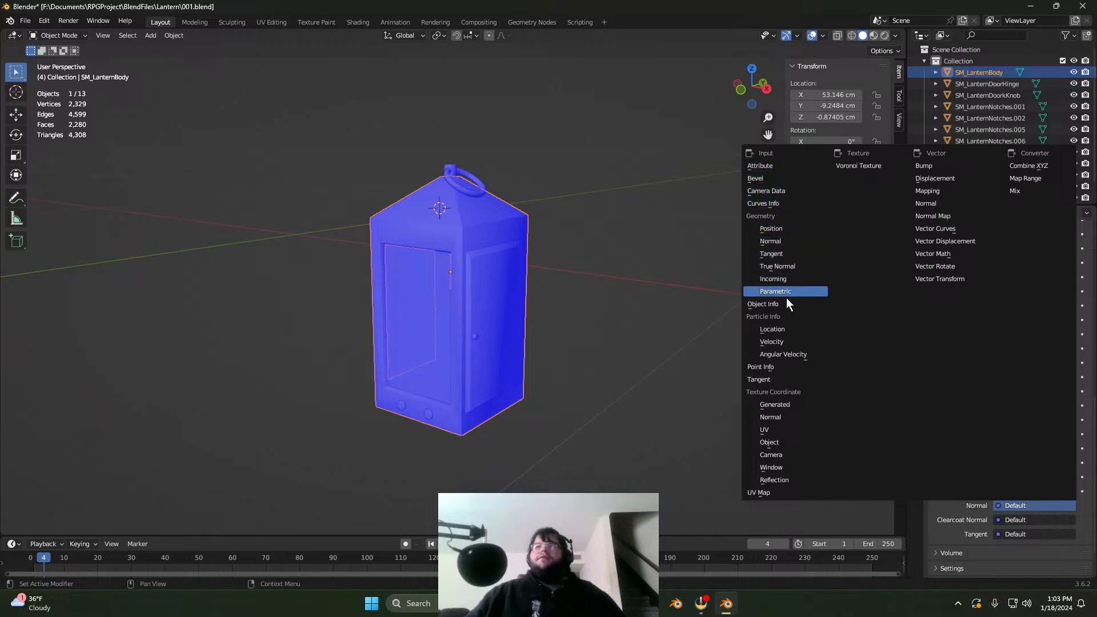
pyautogui.click(798, 416)
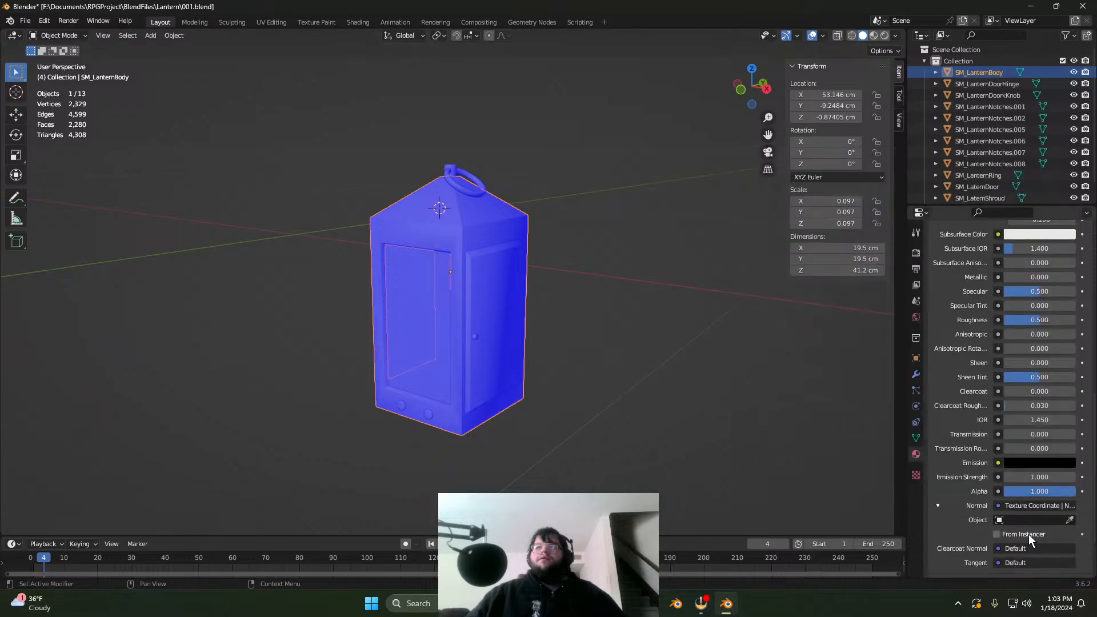
pyautogui.click(1000, 519)
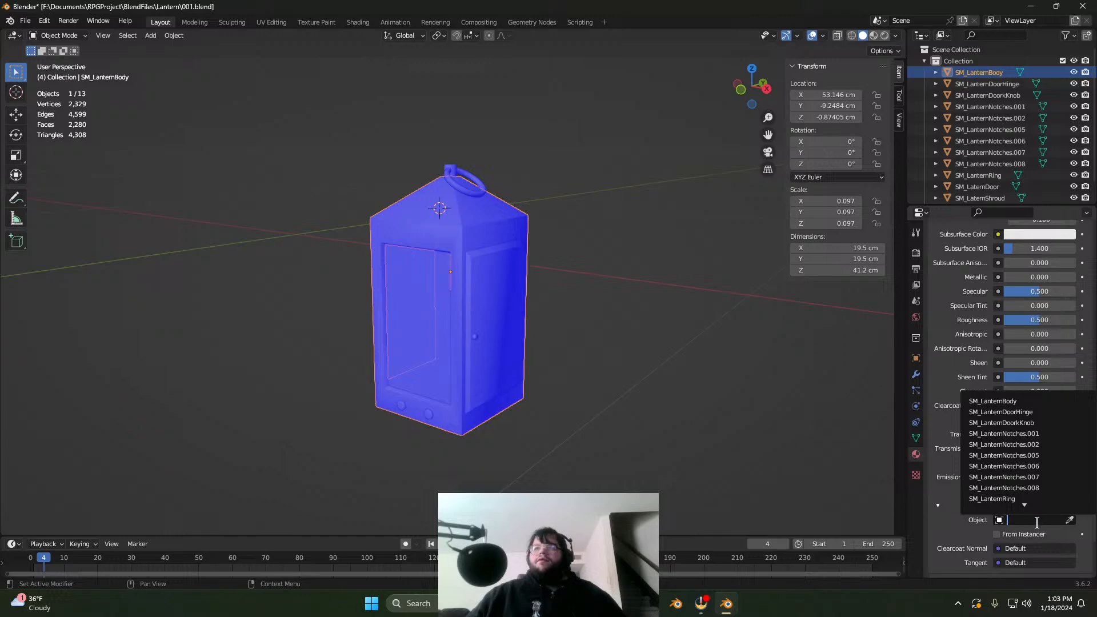
pyautogui.click(1082, 534)
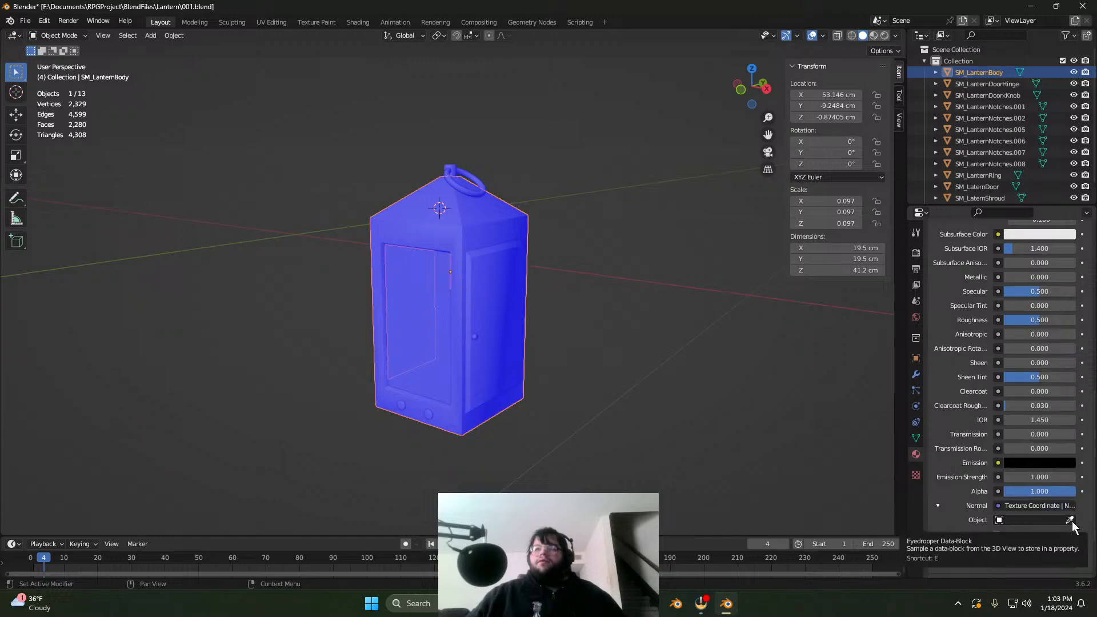
pyautogui.scroll(-2, 1023, 502)
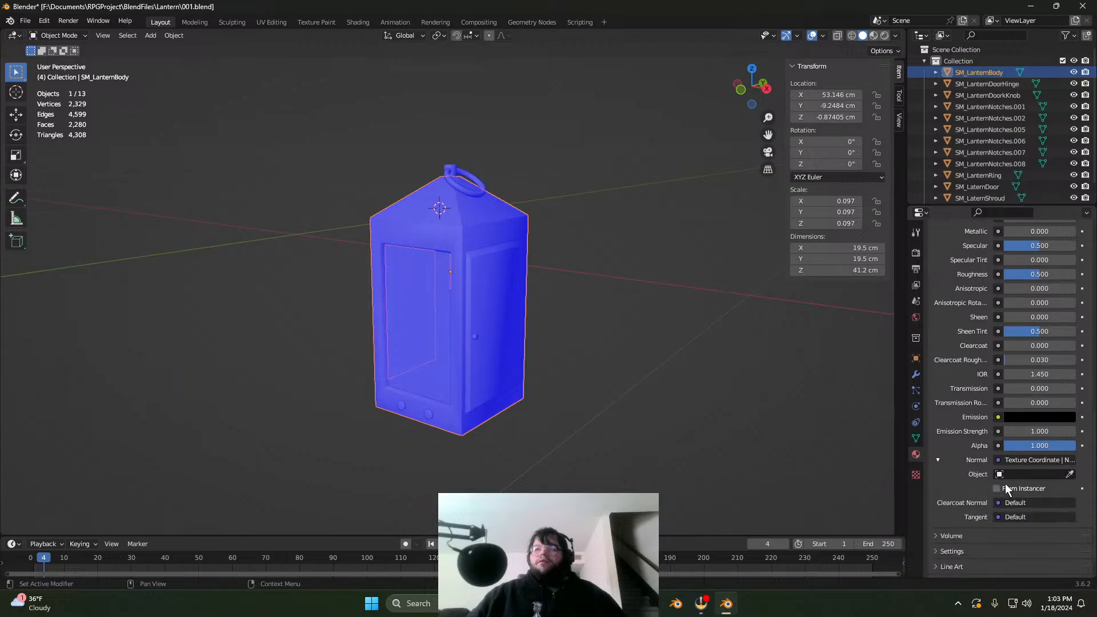
# Step: Replace the Texture Coordinate source of M_Iron's Normal input with a UV Map node
pyautogui.click(1029, 460)
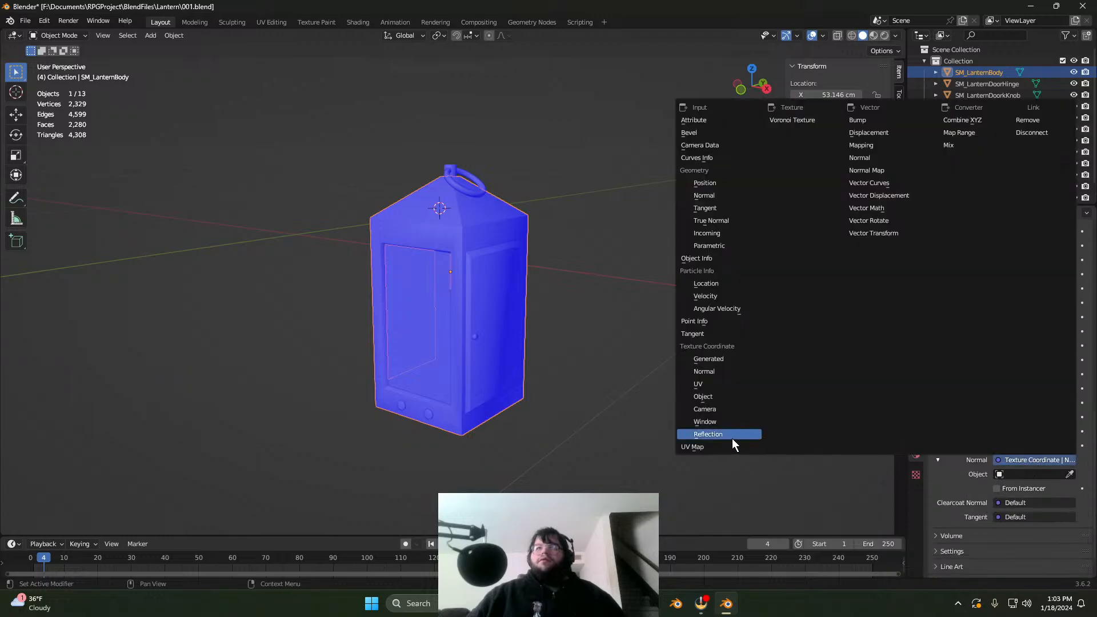
pyautogui.click(721, 448)
pyautogui.scroll(-1, 985, 478)
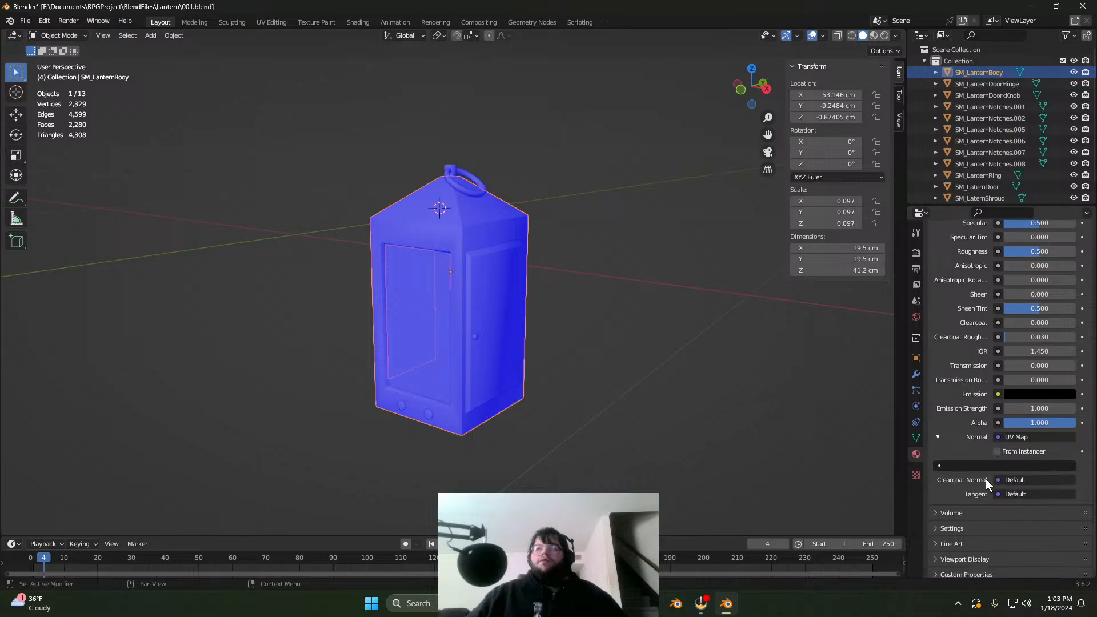
pyautogui.click(997, 460)
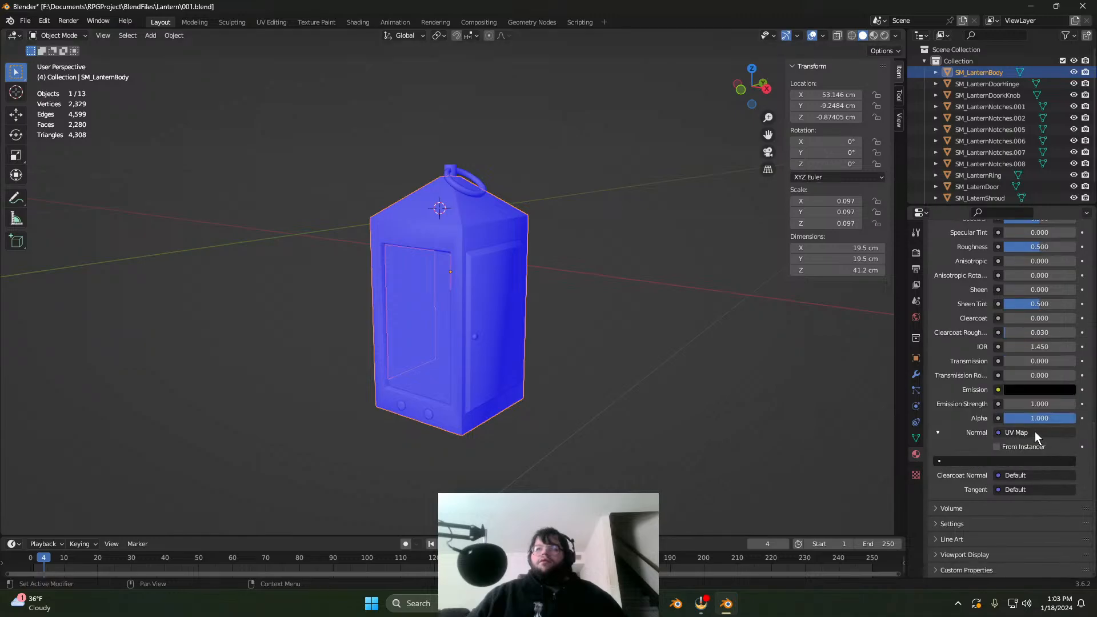
pyautogui.click(1034, 432)
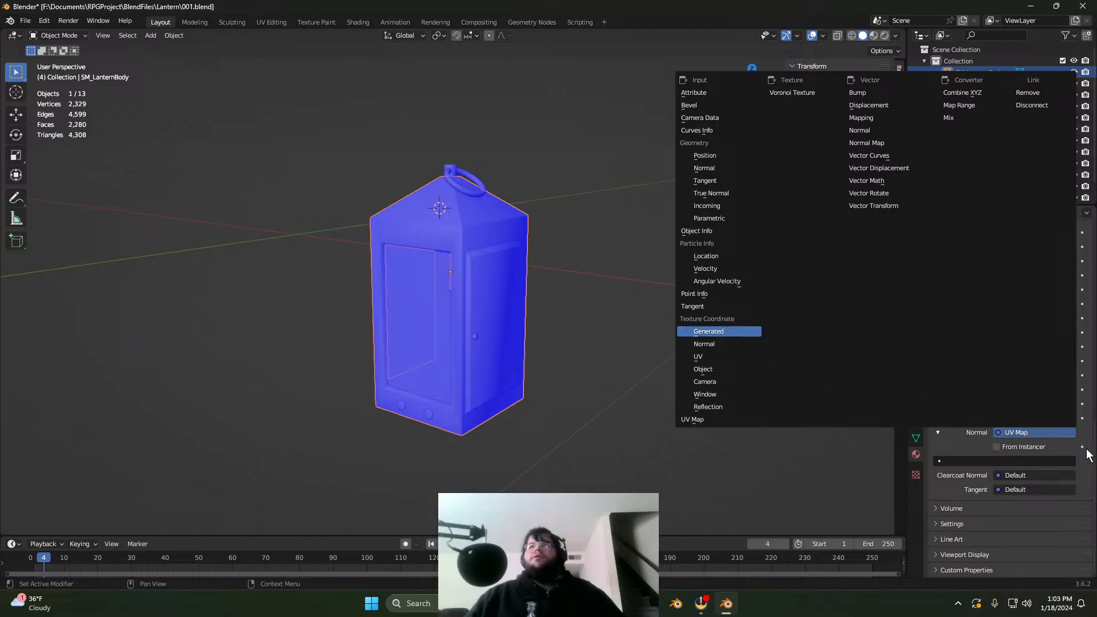
pyautogui.press('Escape')
# Step: Unlink the Checkerboard image from the brush texture in the texture properties
pyautogui.click(914, 475)
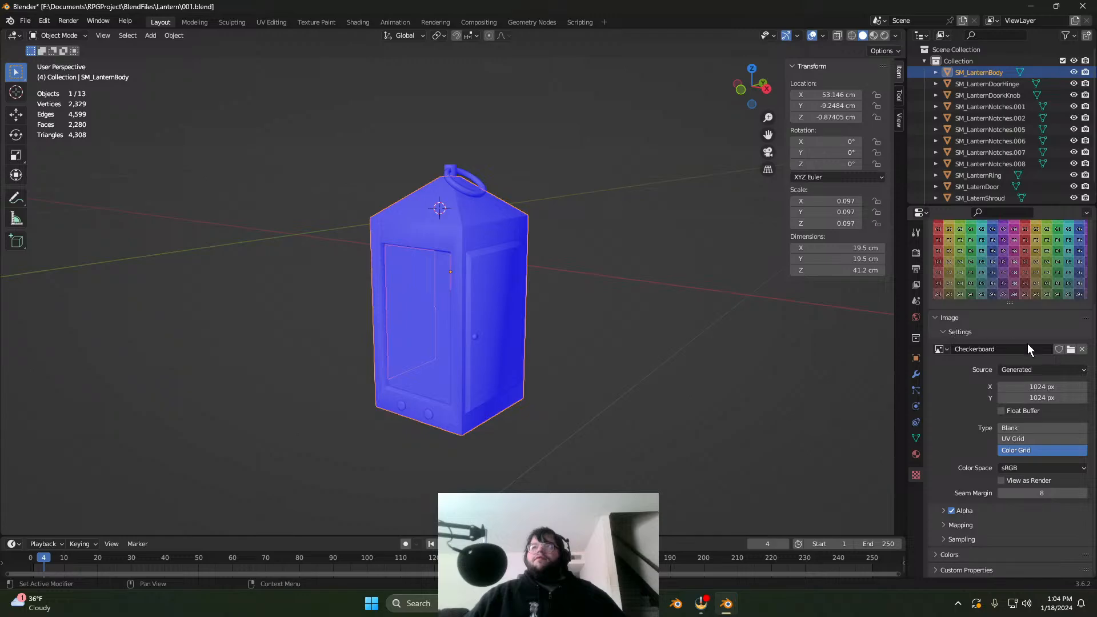
pyautogui.click(1081, 349)
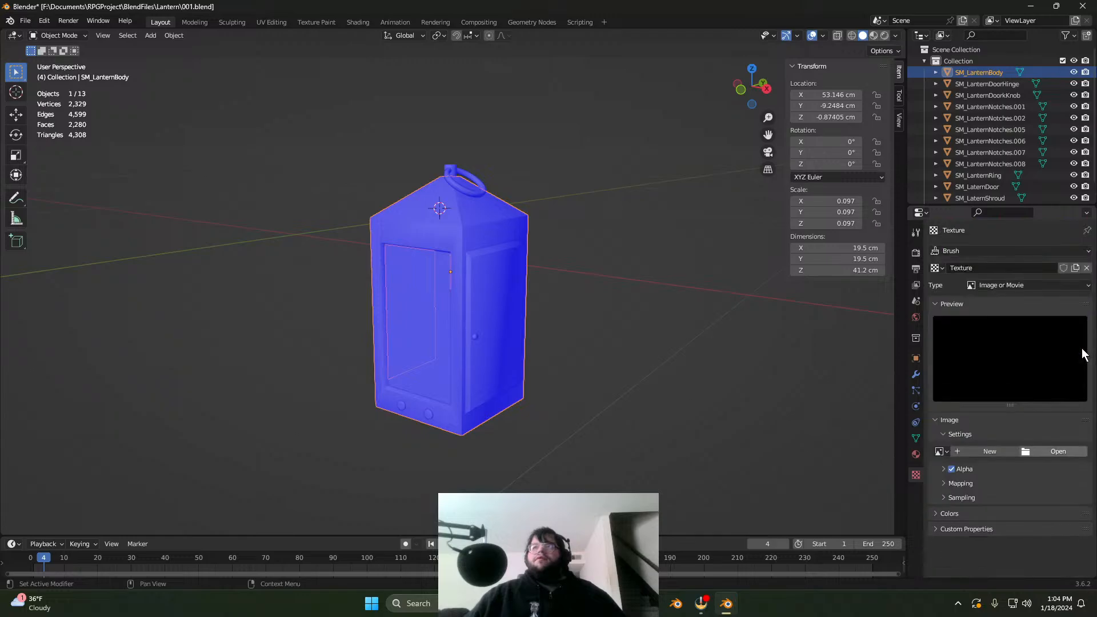
# Step: Check the brush texture properties for available texture slots and existing textures
pyautogui.click(938, 268)
pyautogui.click(959, 252)
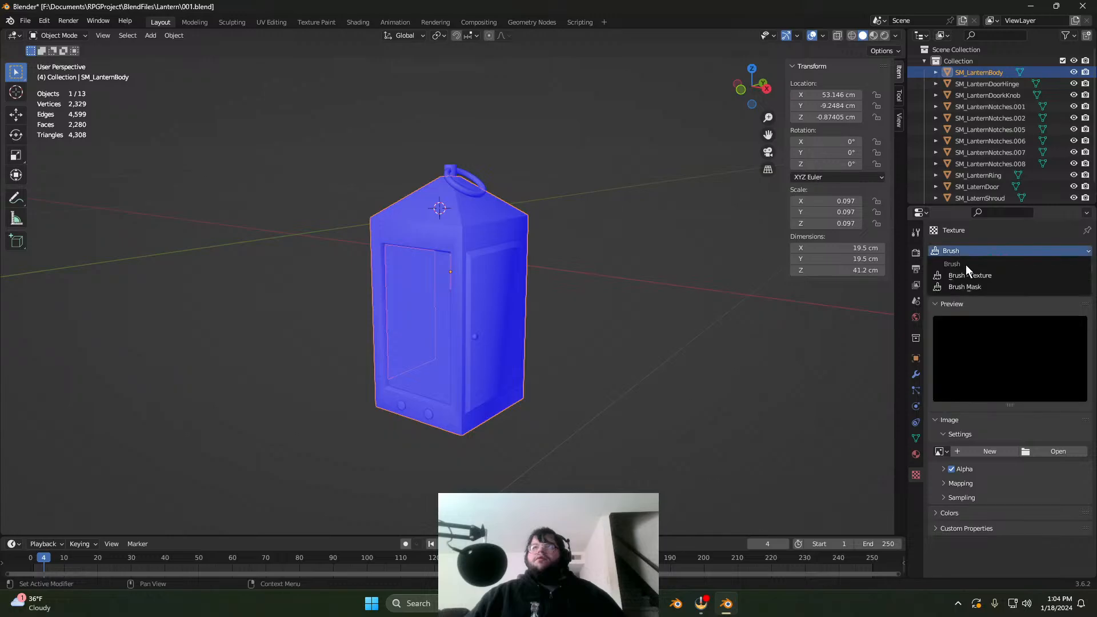
pyautogui.click(958, 251)
pyautogui.click(936, 268)
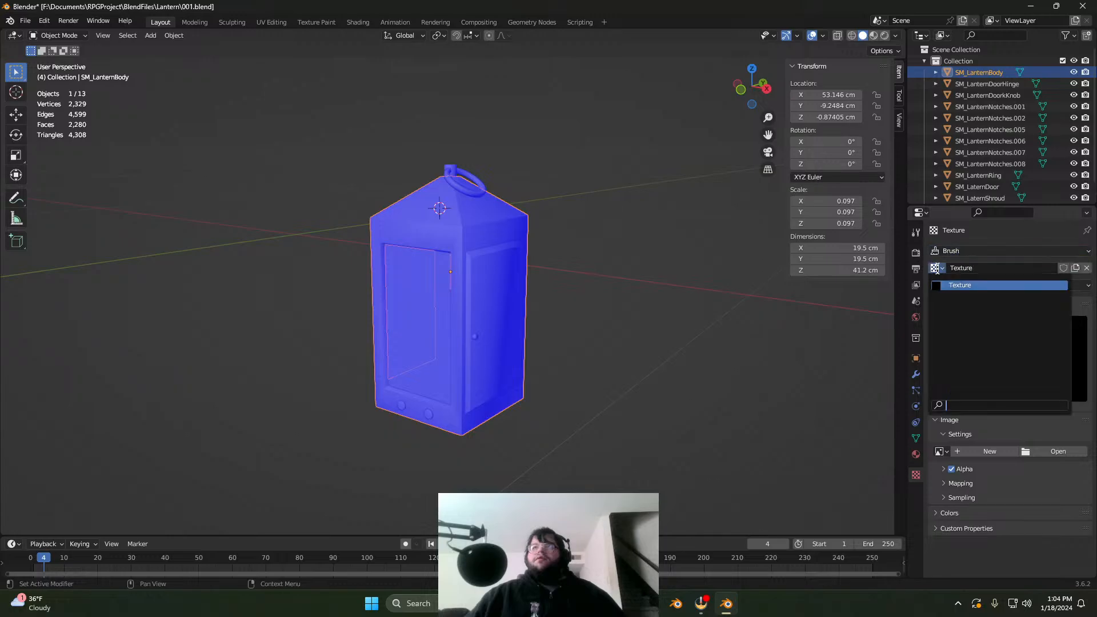
pyautogui.click(970, 253)
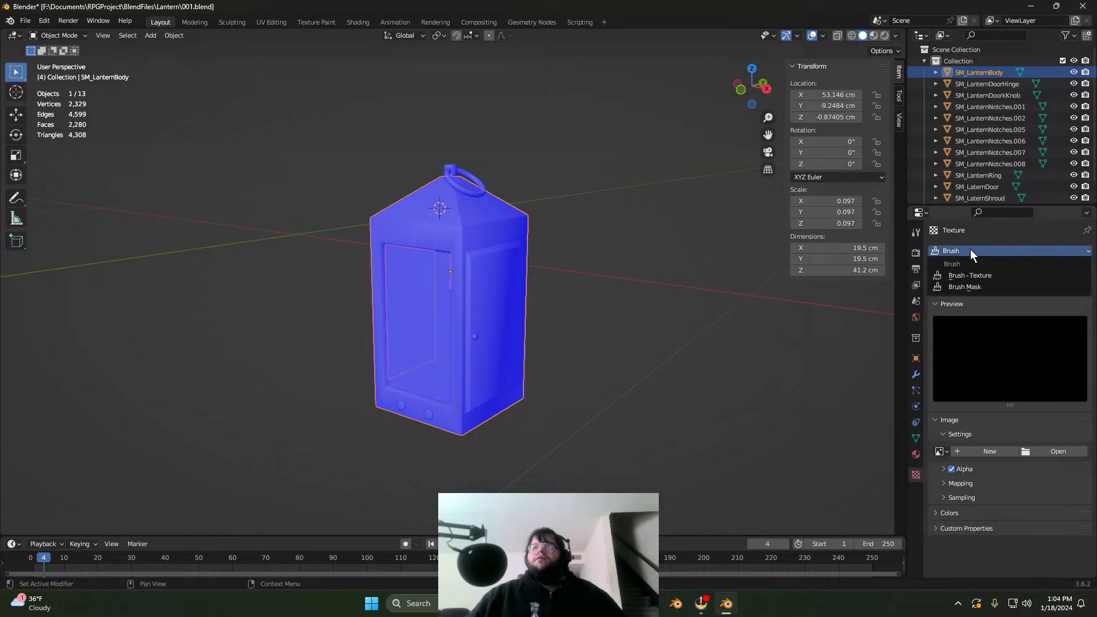
pyautogui.click(744, 365)
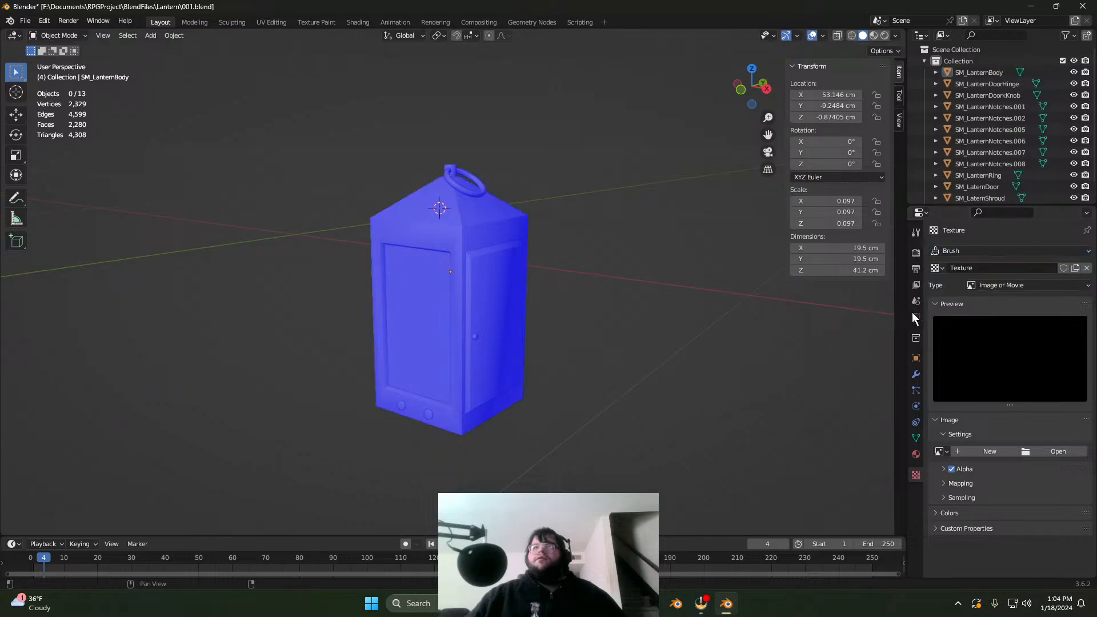
pyautogui.click(957, 252)
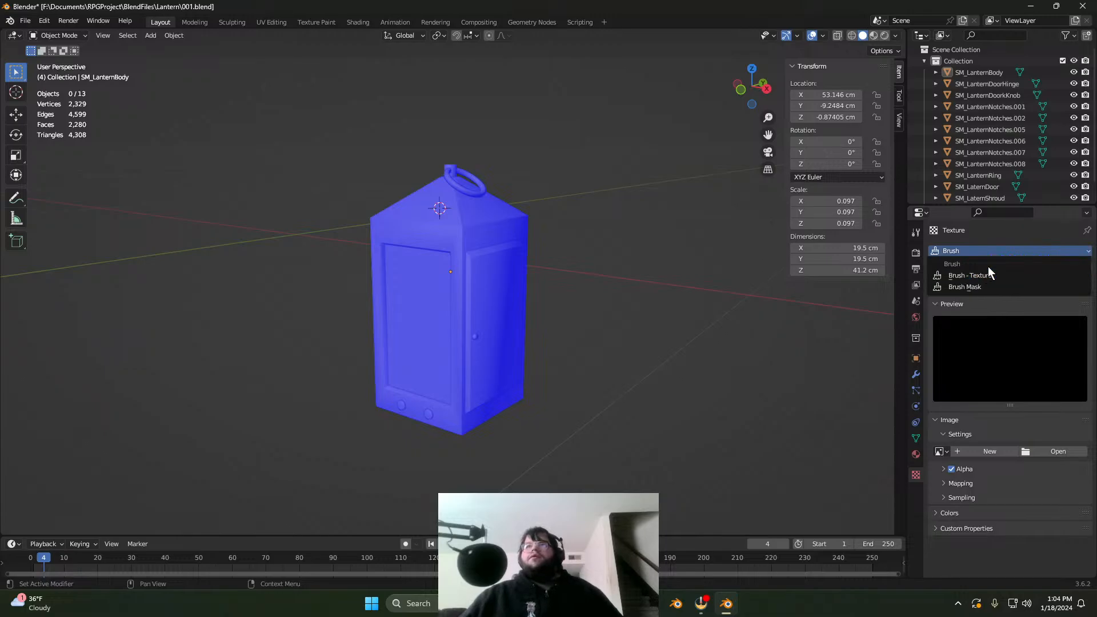
pyautogui.click(971, 275)
pyautogui.click(971, 264)
pyautogui.doubleClick(962, 268)
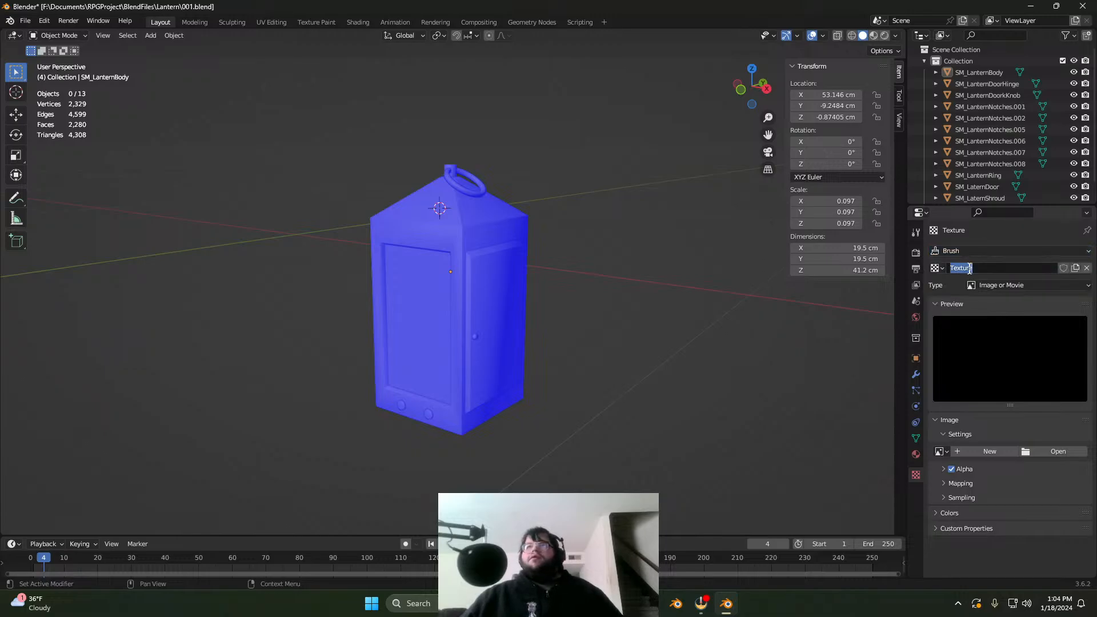
pyautogui.click(938, 267)
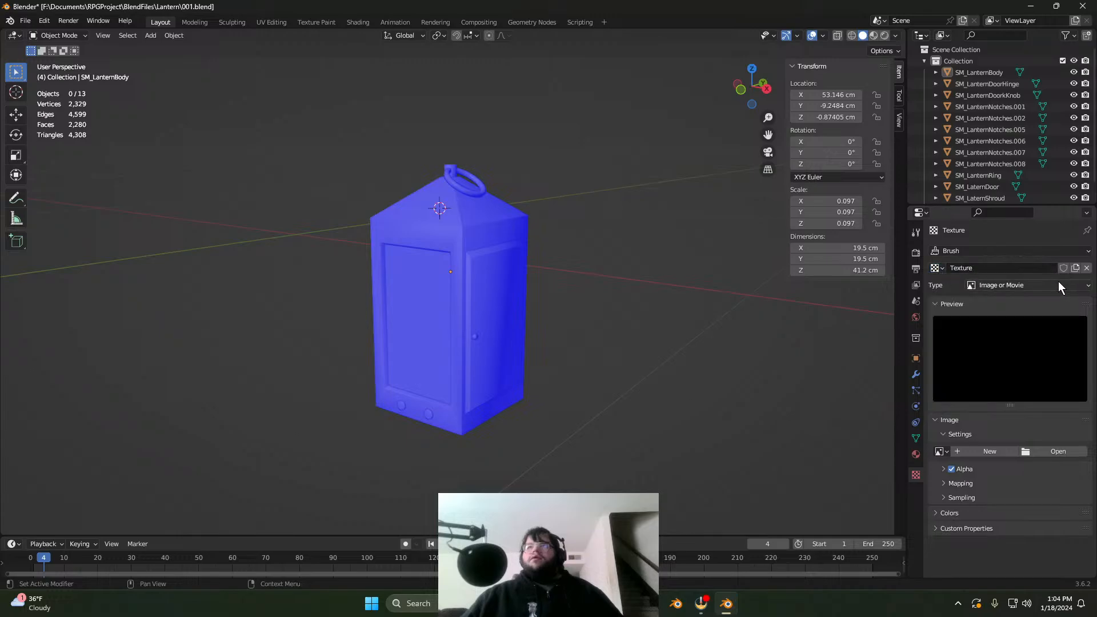
# Step: Unlink the current texture from the brush and create a new Image or Movie texture
pyautogui.click(964, 451)
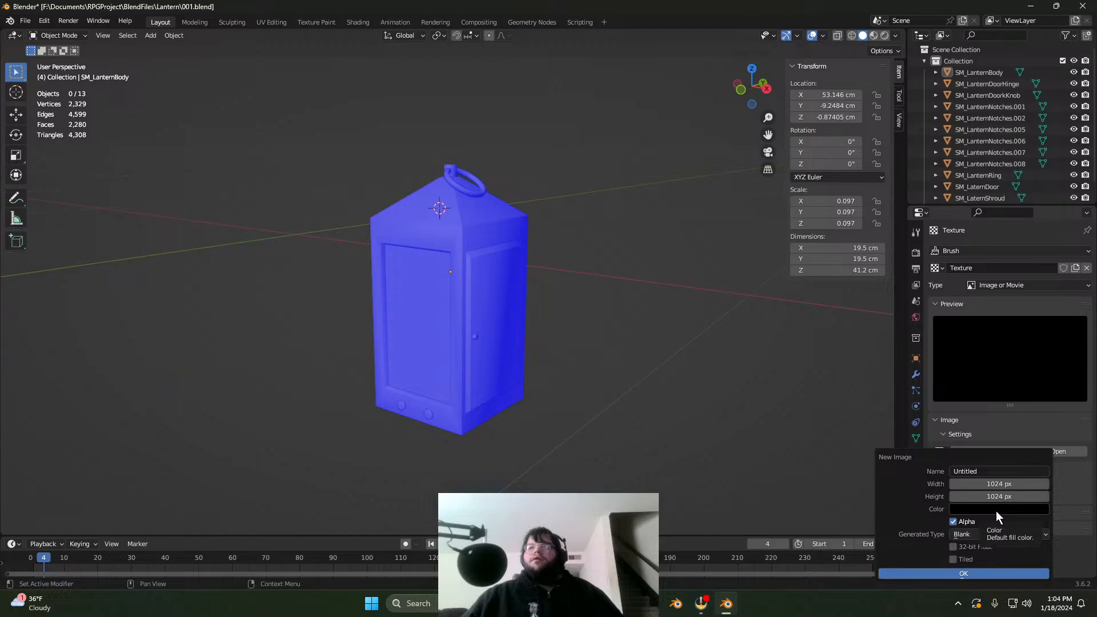
pyautogui.click(977, 508)
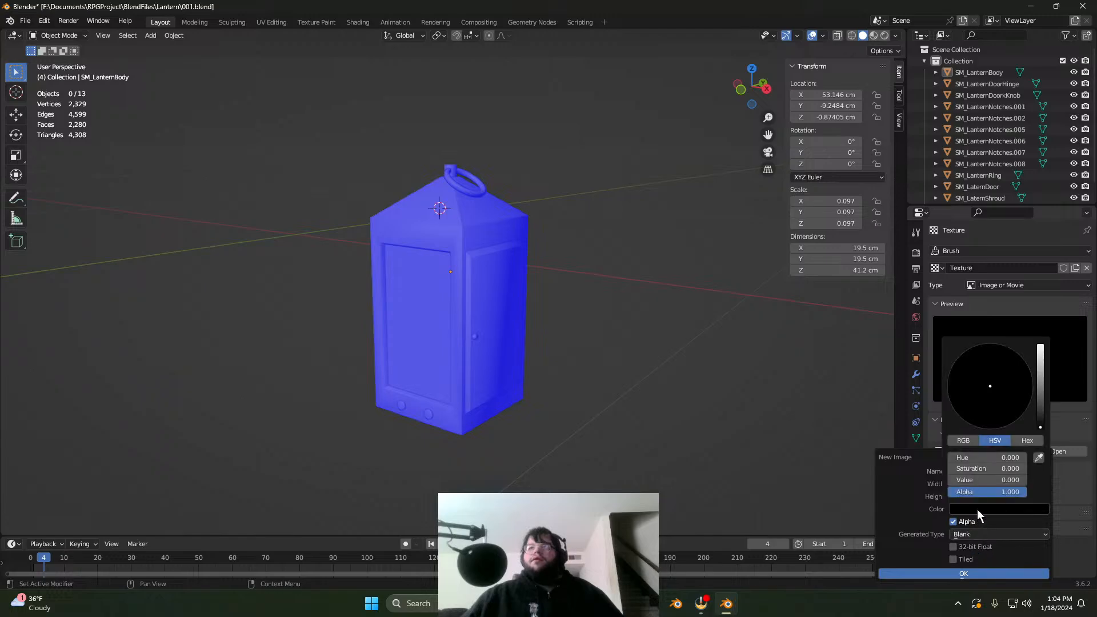
pyautogui.click(1086, 268)
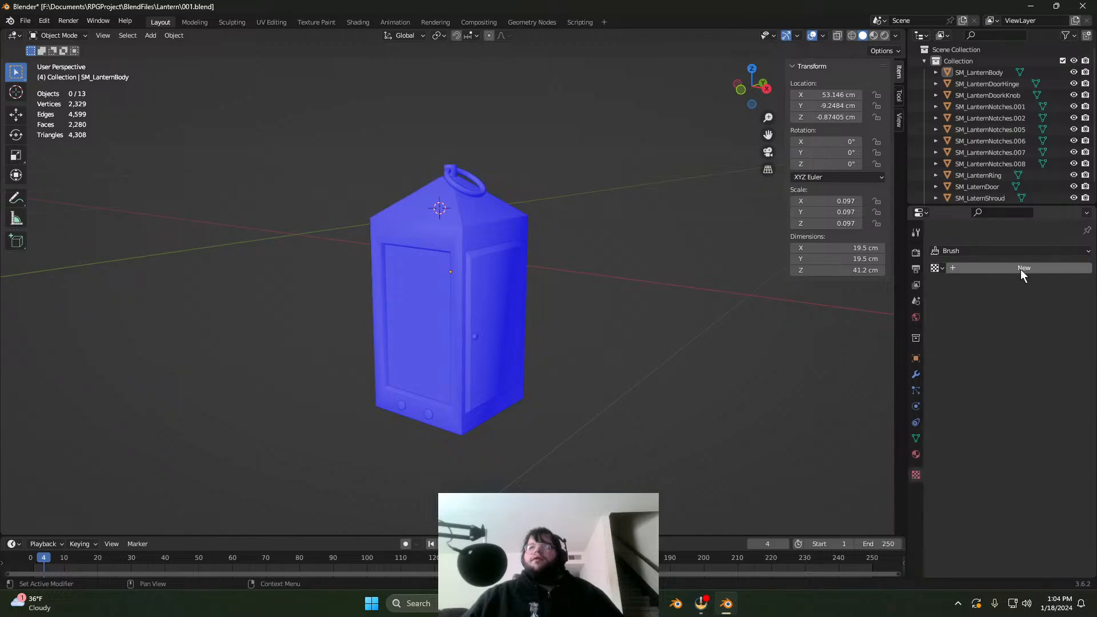
pyautogui.click(937, 268)
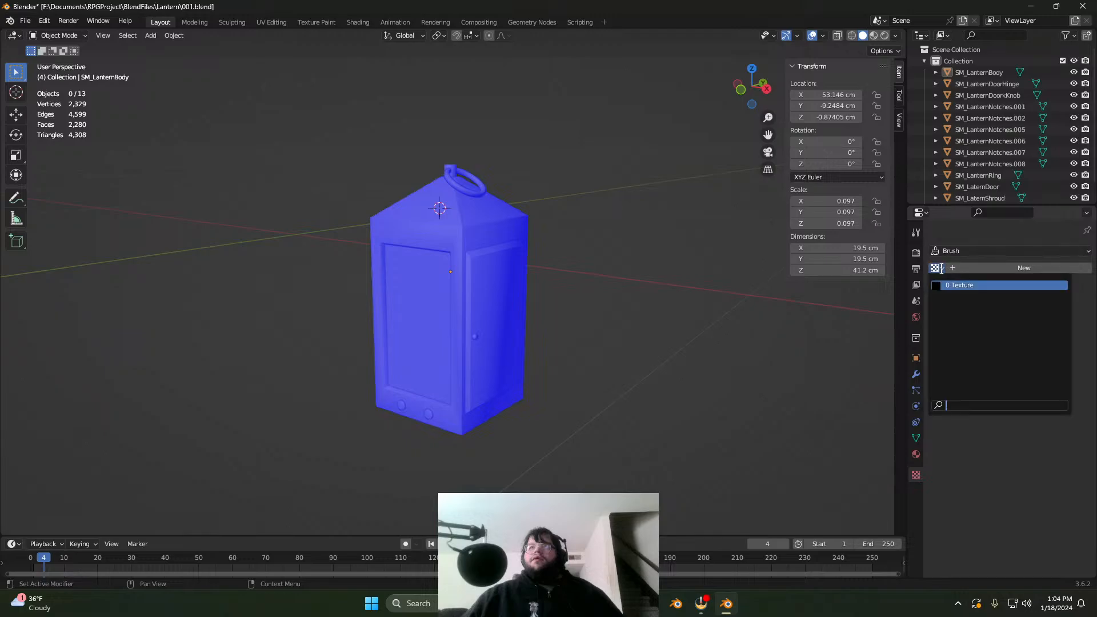
pyautogui.click(976, 268)
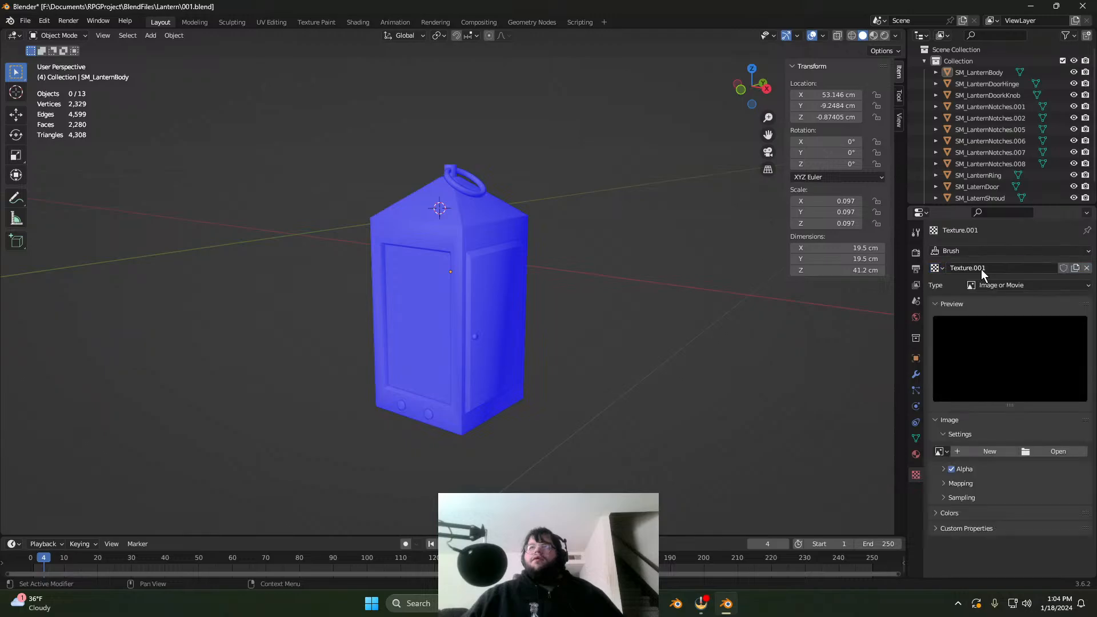
pyautogui.click(1008, 285)
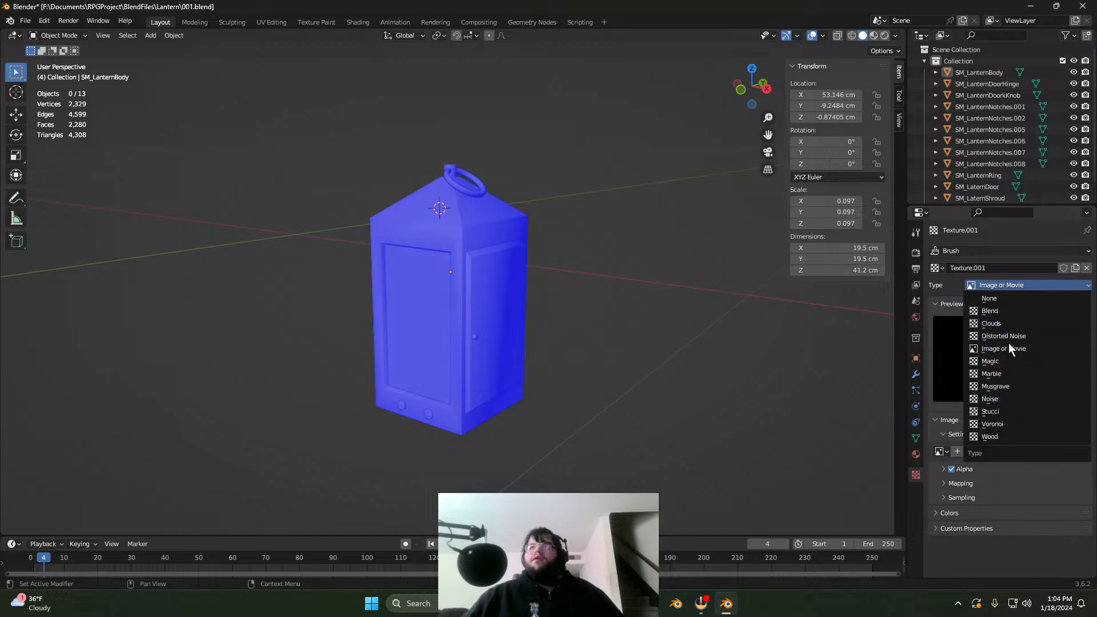
pyautogui.click(1004, 287)
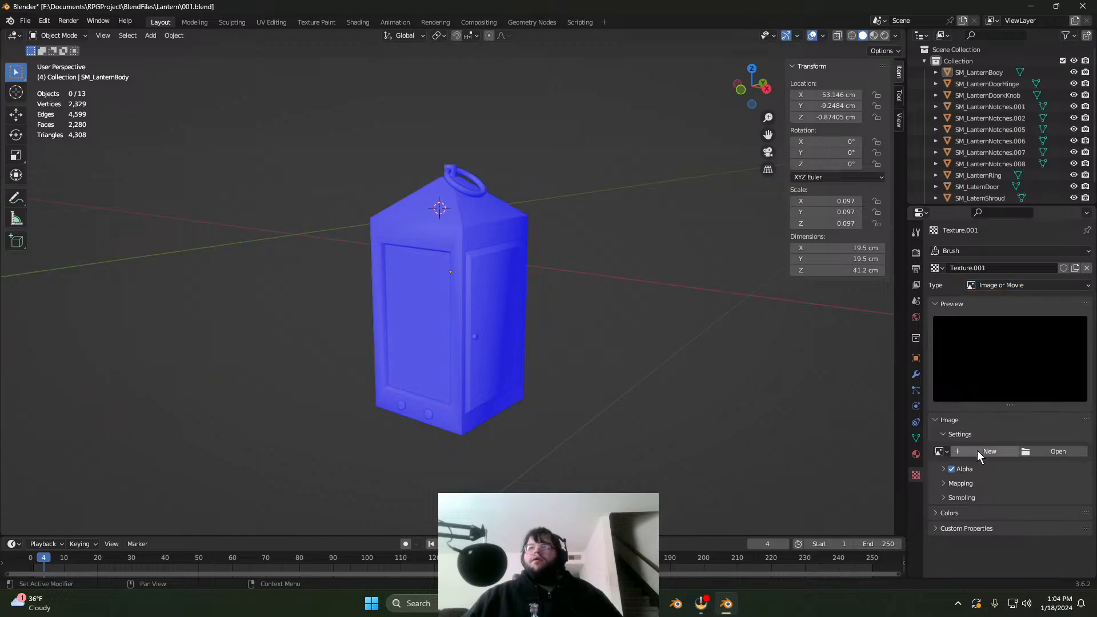
# Step: Open M_Iron_occlusion.exr from the RPGProject\MM\Materials folder as the new texture's image
pyautogui.click(1033, 449)
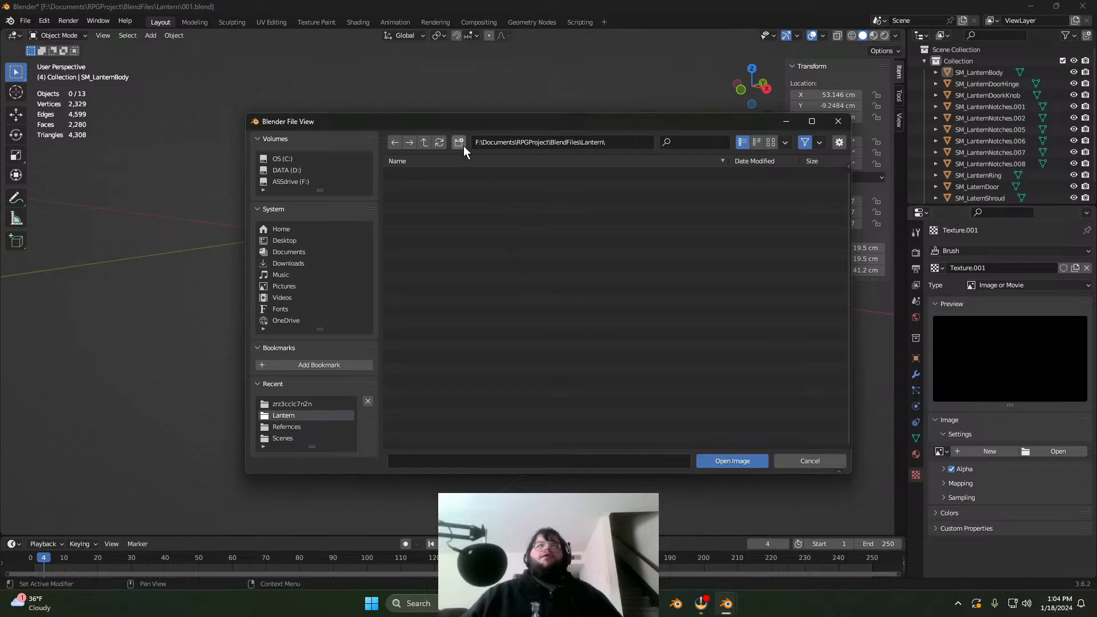
pyautogui.click(425, 142)
pyautogui.click(424, 141)
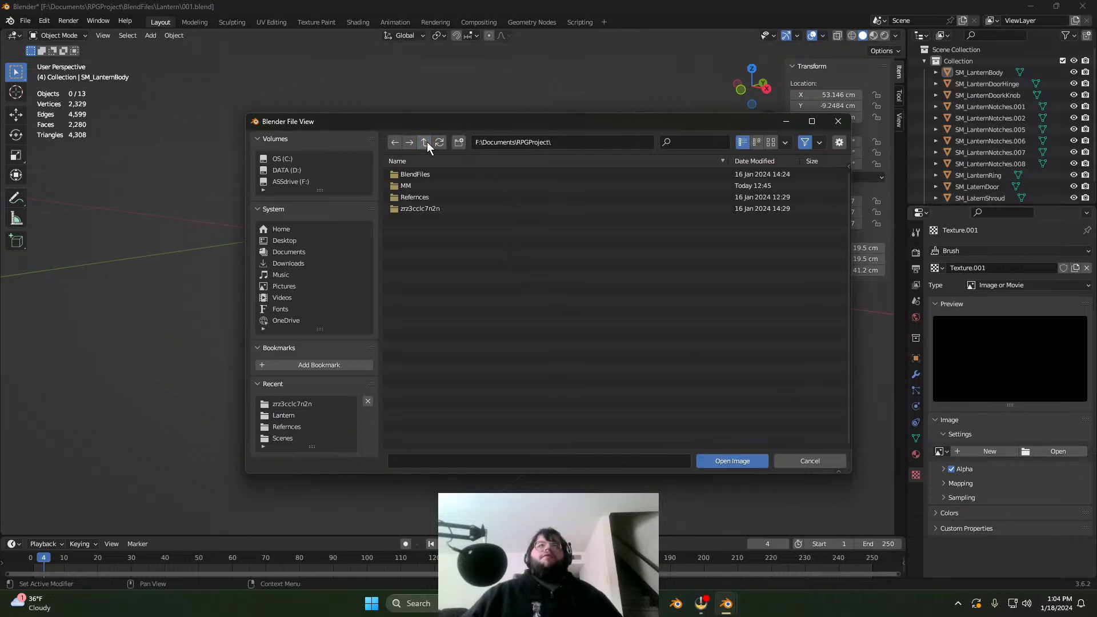
pyautogui.click(407, 186)
pyautogui.click(417, 184)
pyautogui.click(417, 185)
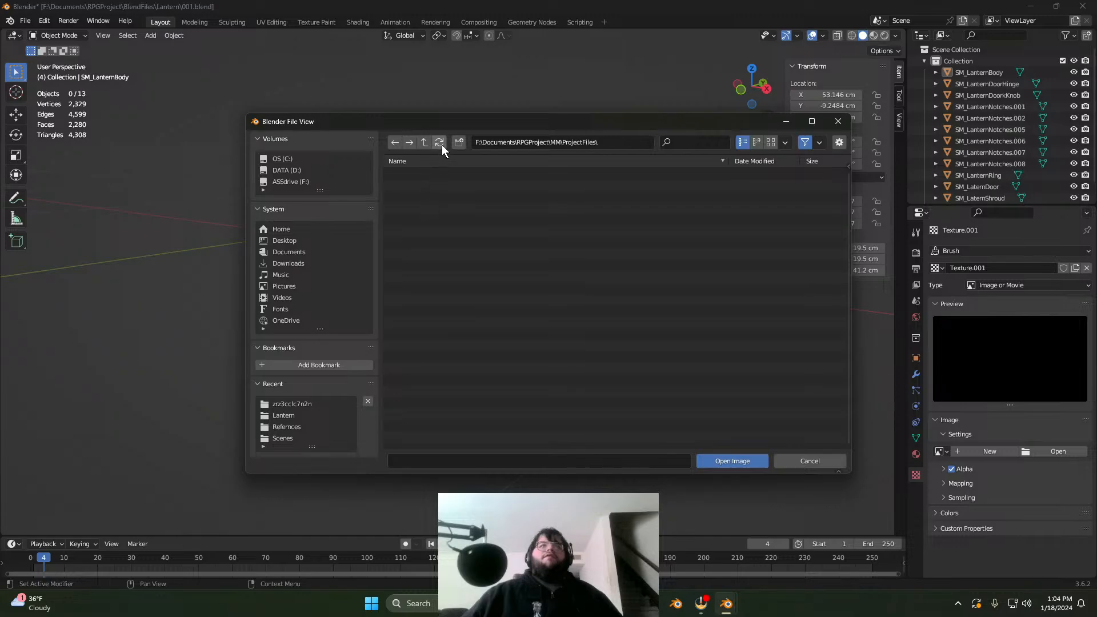
pyautogui.click(425, 142)
pyautogui.click(433, 173)
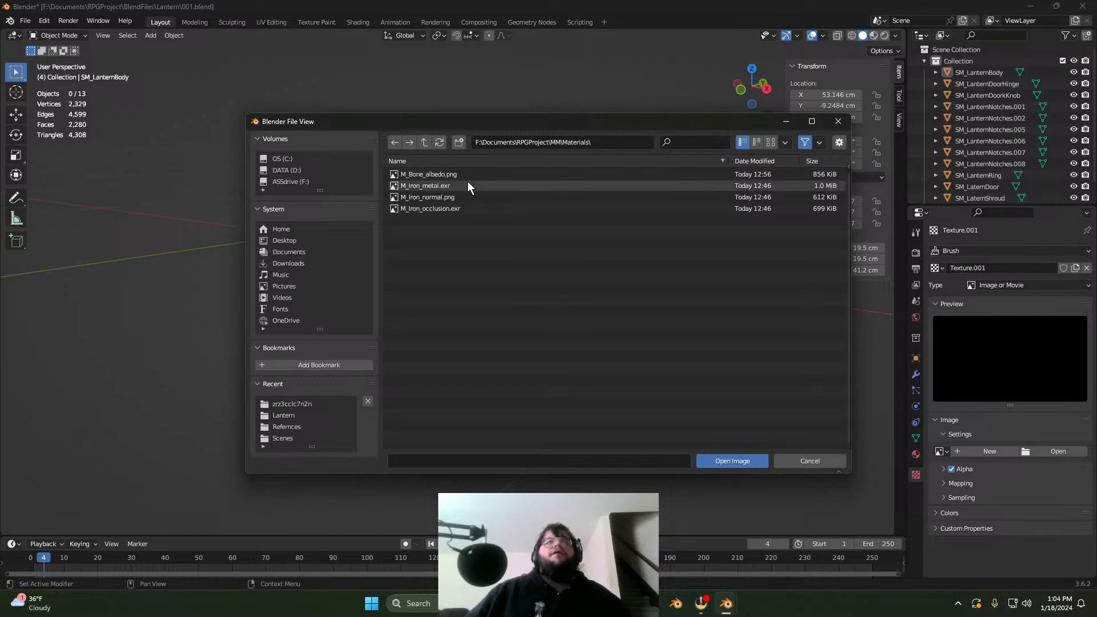
pyautogui.click(434, 209)
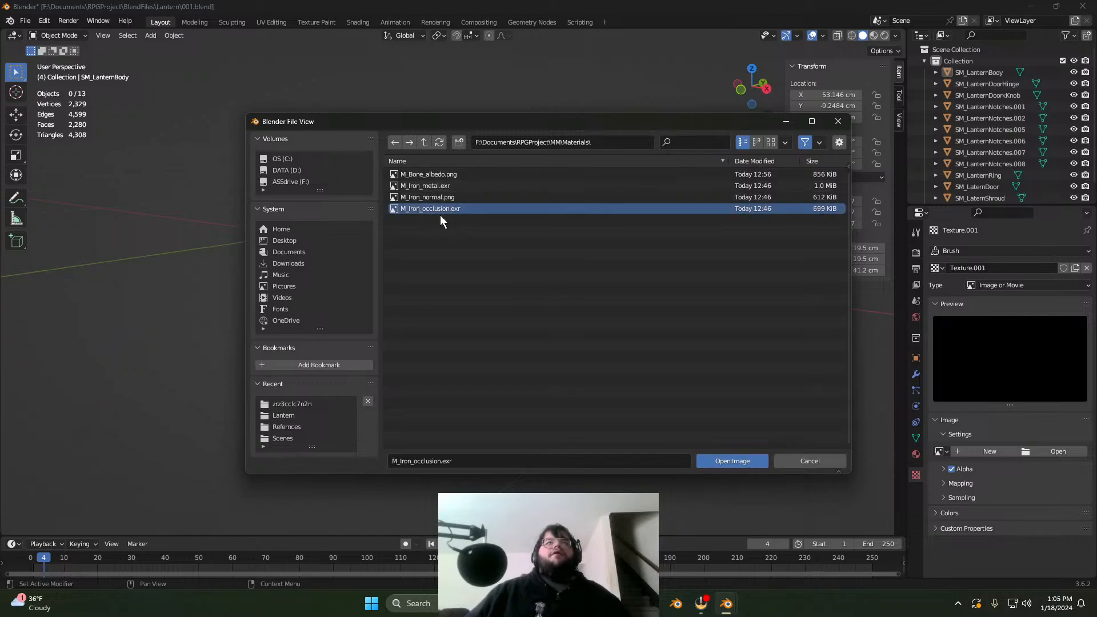
pyautogui.click(725, 461)
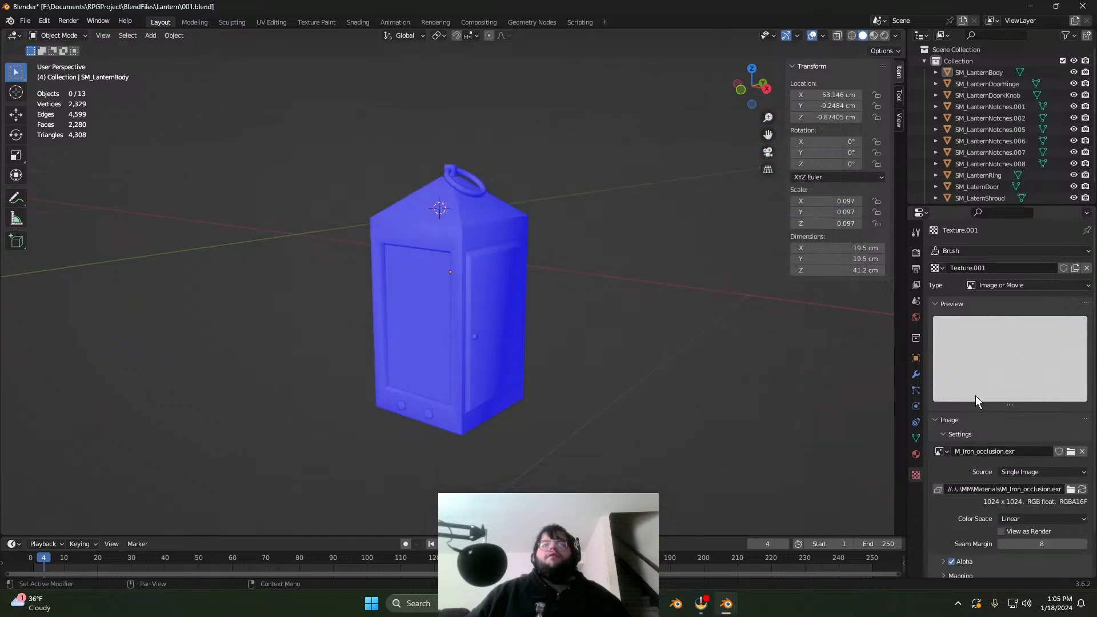
pyautogui.scroll(-2, 980, 423)
pyautogui.scroll(2, 981, 426)
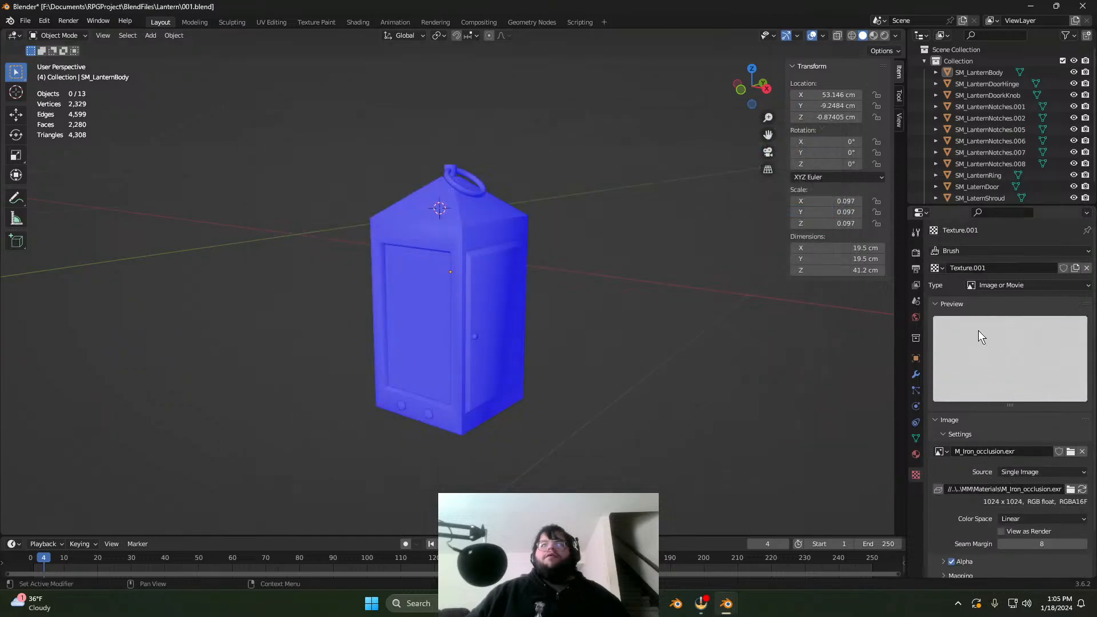
# Step: Unlink the iron occlusion texture from the brush and create another new texture
pyautogui.click(944, 269)
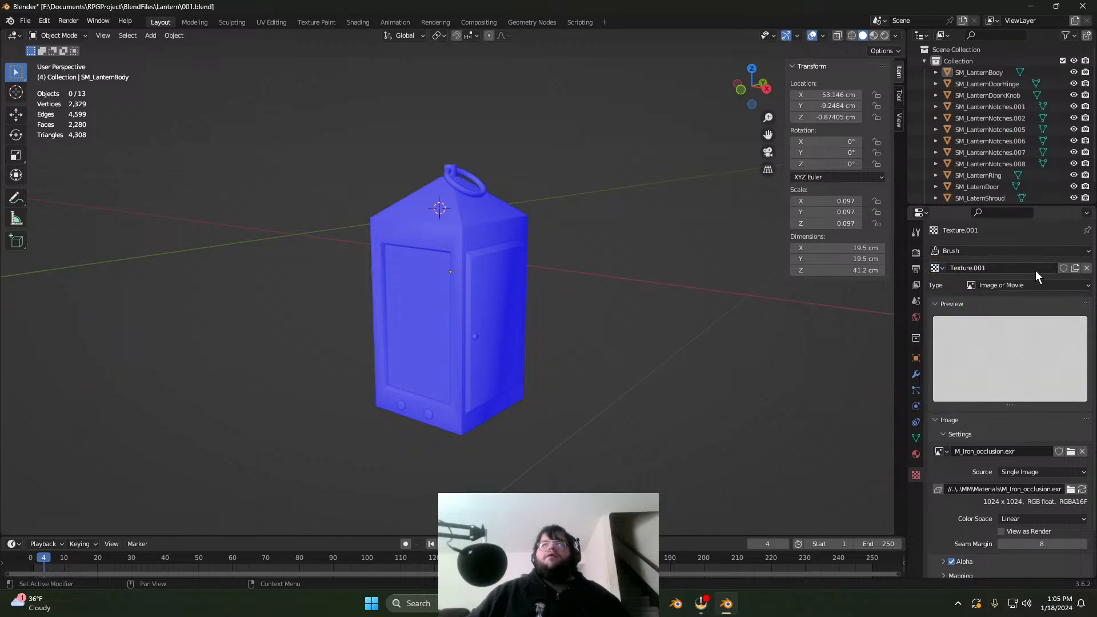
pyautogui.scroll(-2, 951, 434)
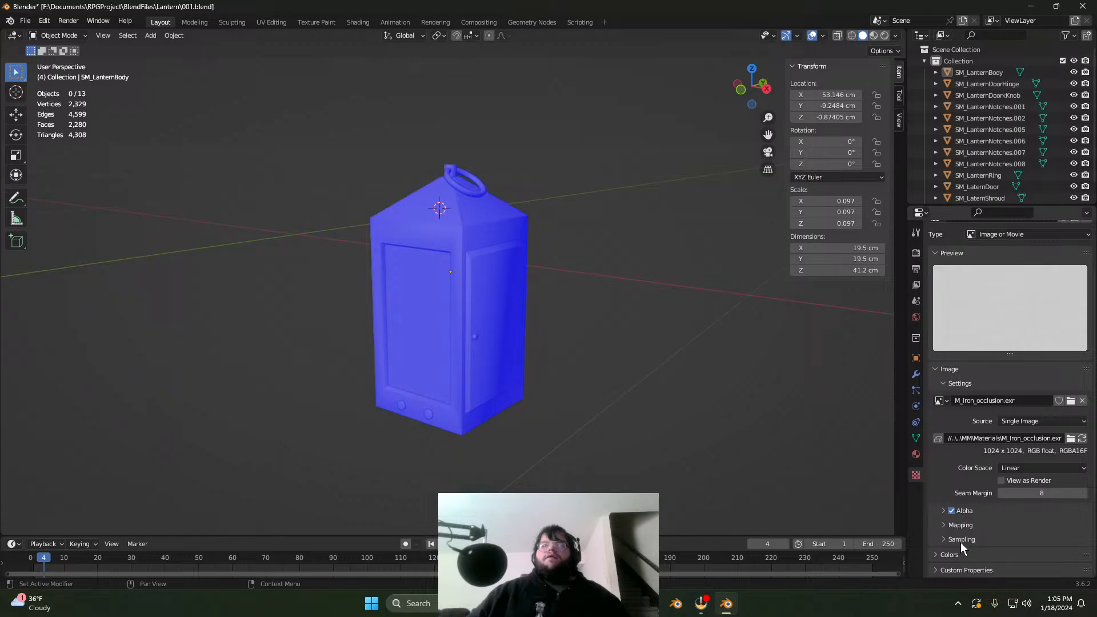
pyautogui.scroll(2, 960, 542)
pyautogui.click(1087, 267)
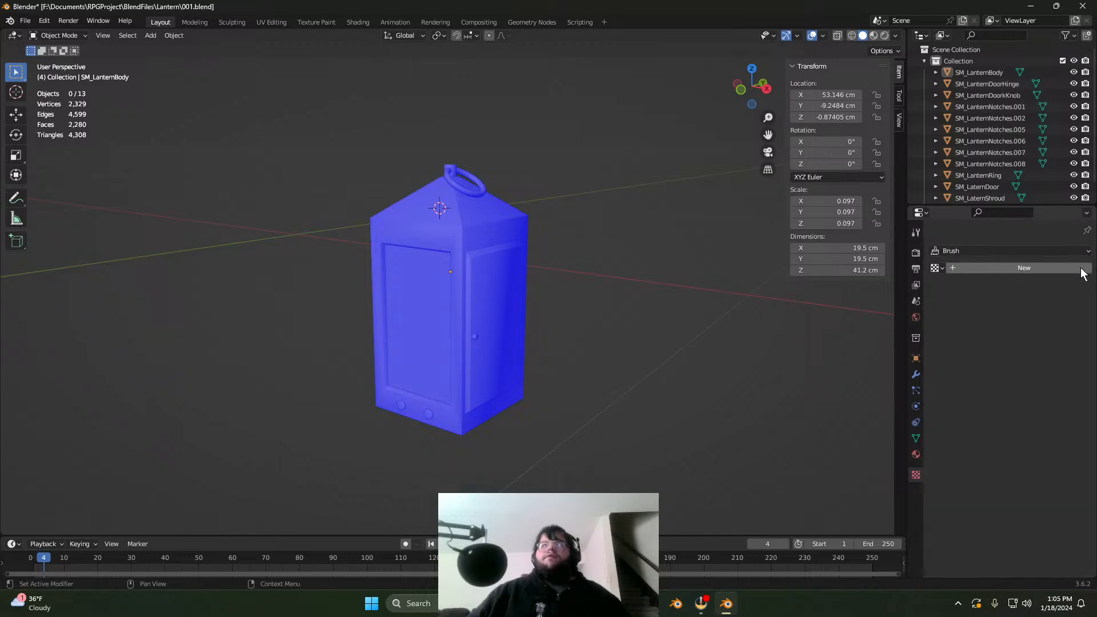
pyautogui.click(937, 268)
pyautogui.click(963, 266)
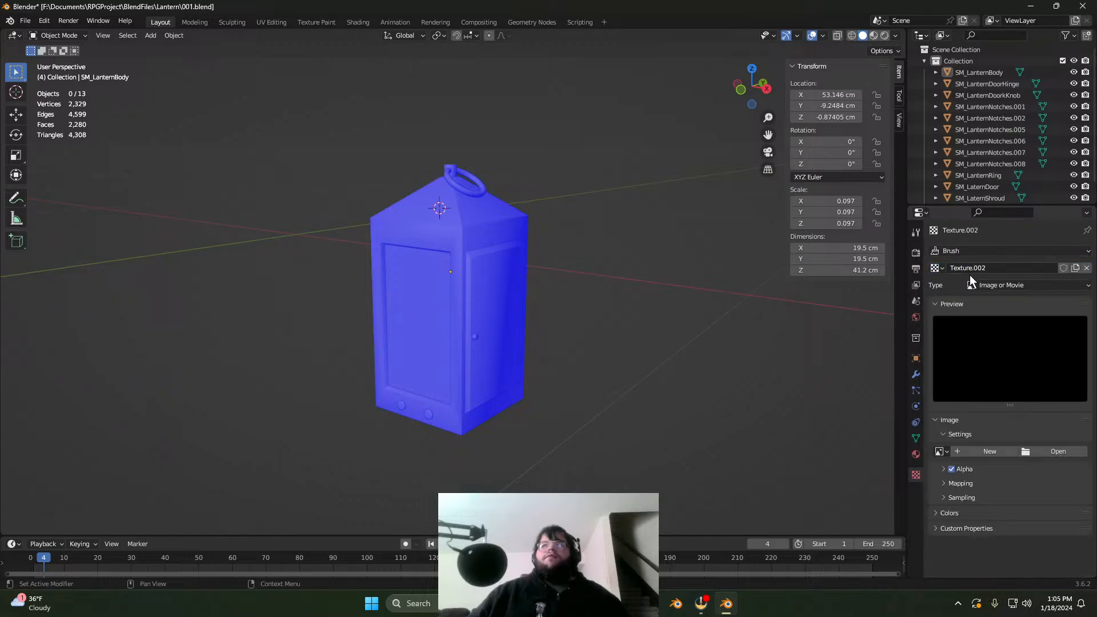
# Step: Rename the new brush texture to Iron_Albedo and keep its type as Image or Movie
pyautogui.doubleClick(993, 267)
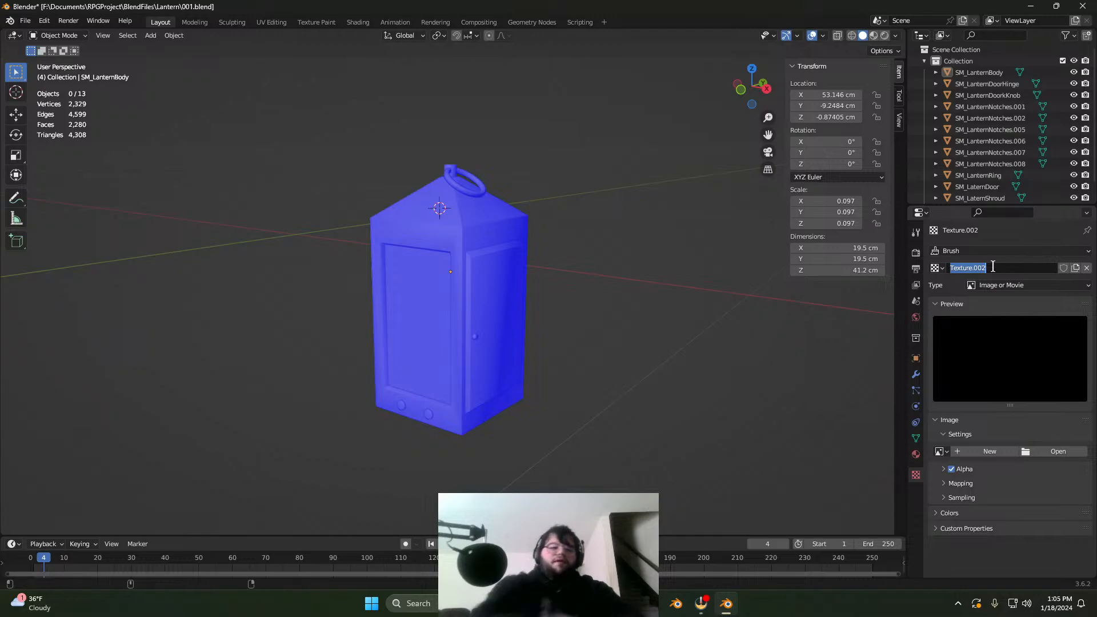
pyautogui.write('Iron_')
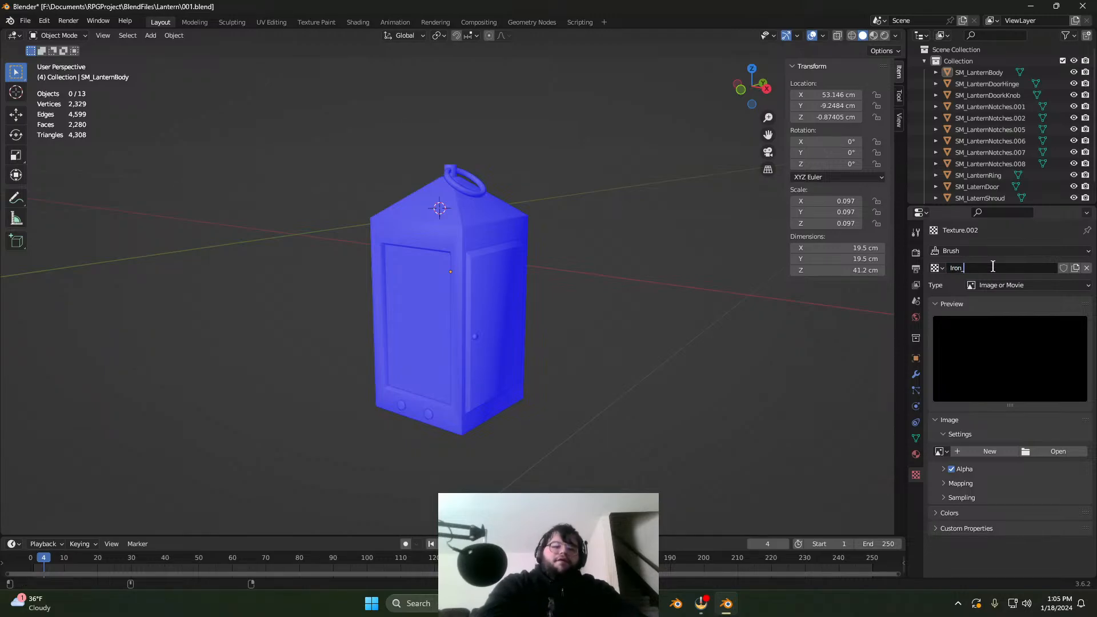
pyautogui.write('Albedo')
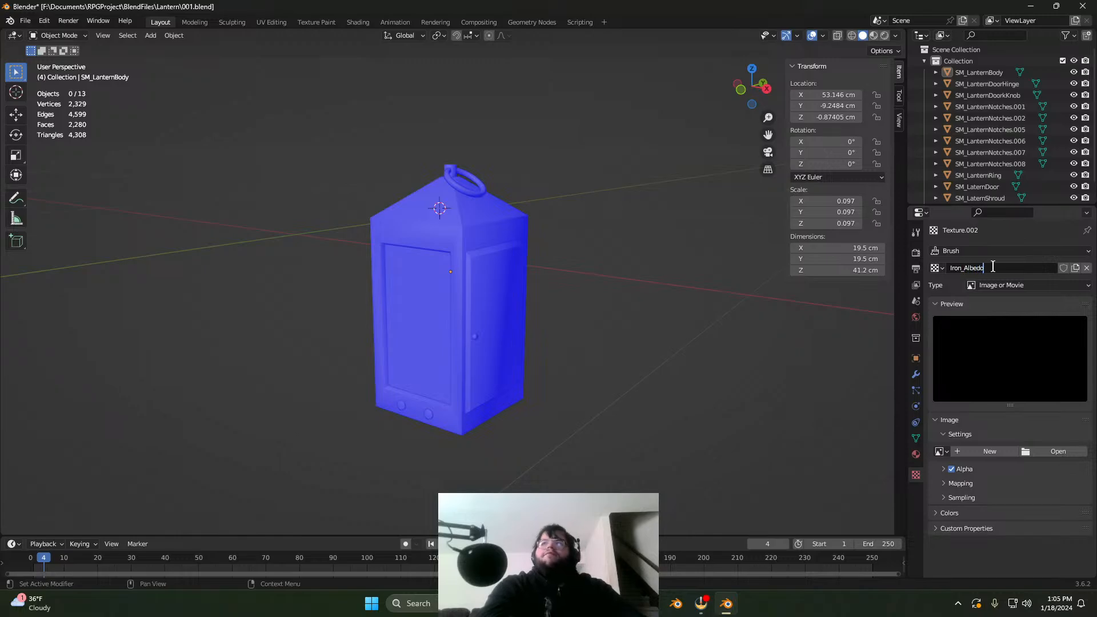
pyautogui.press('Return')
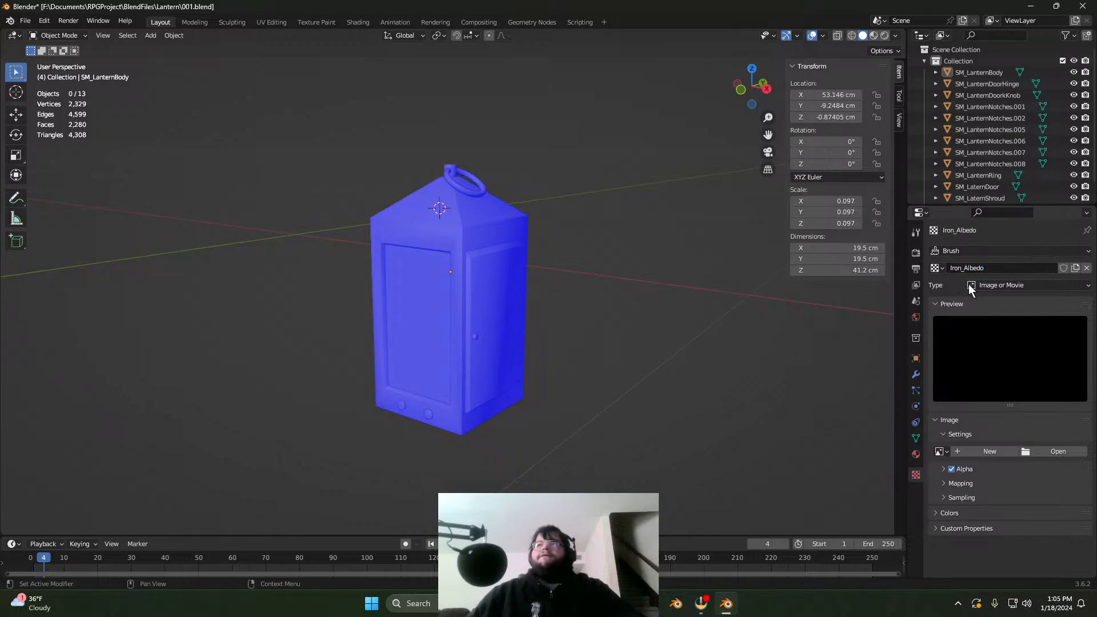
pyautogui.click(1027, 286)
pyautogui.click(1026, 286)
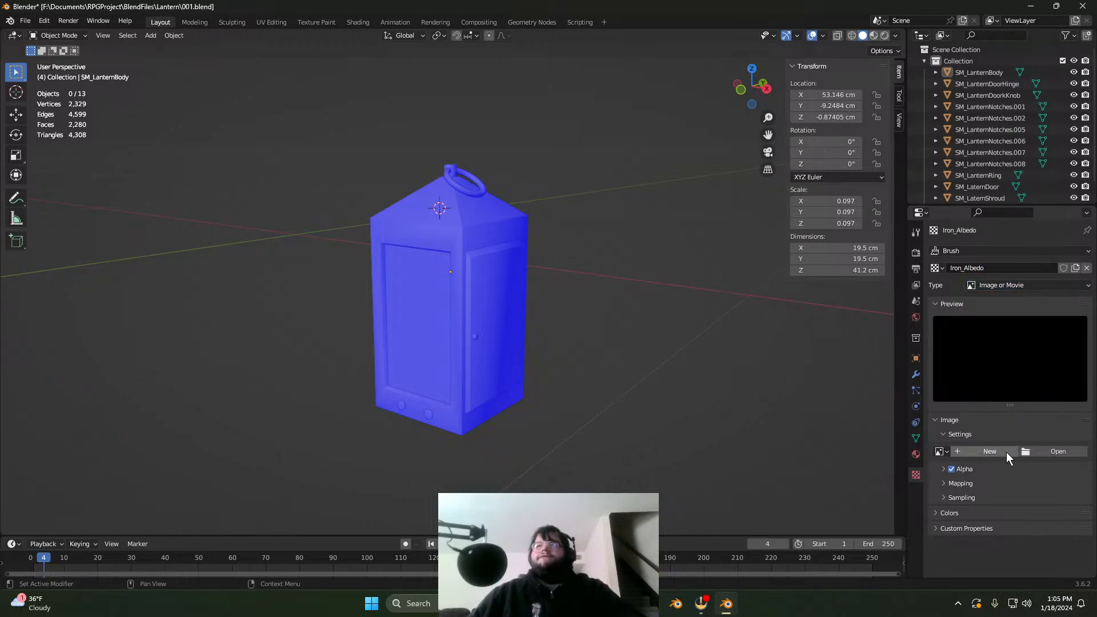
# Step: Open M_Iron_normal.png from the RPGProject\MM\Materials folder as the Iron_Albedo brush texture's image
pyautogui.click(1034, 451)
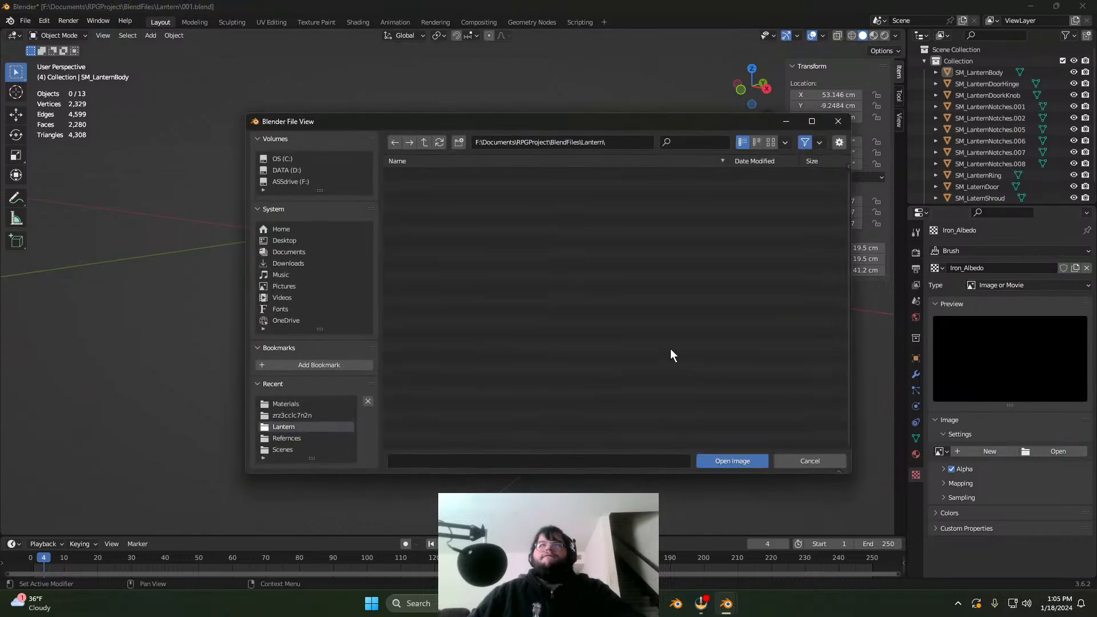
pyautogui.click(424, 144)
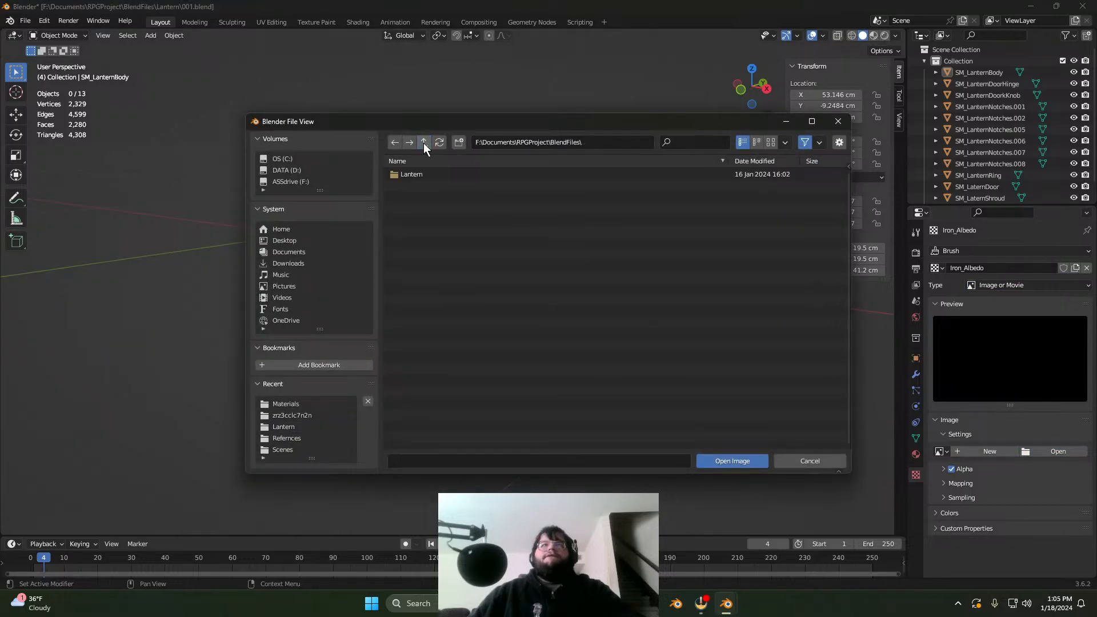
pyautogui.click(424, 143)
pyautogui.click(423, 142)
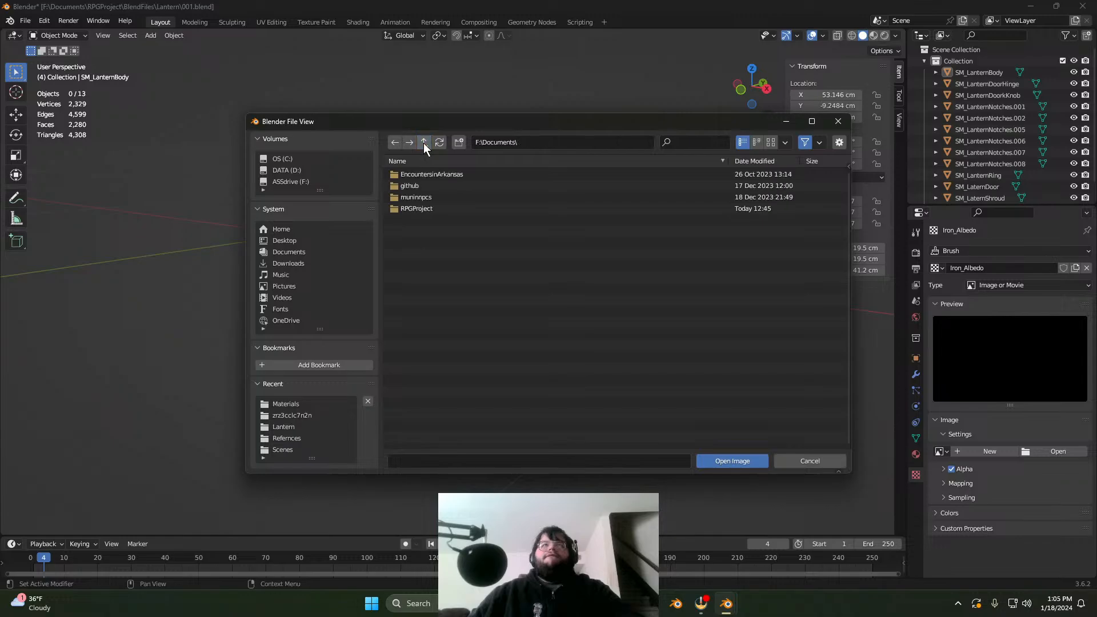
pyautogui.doubleClick(414, 207)
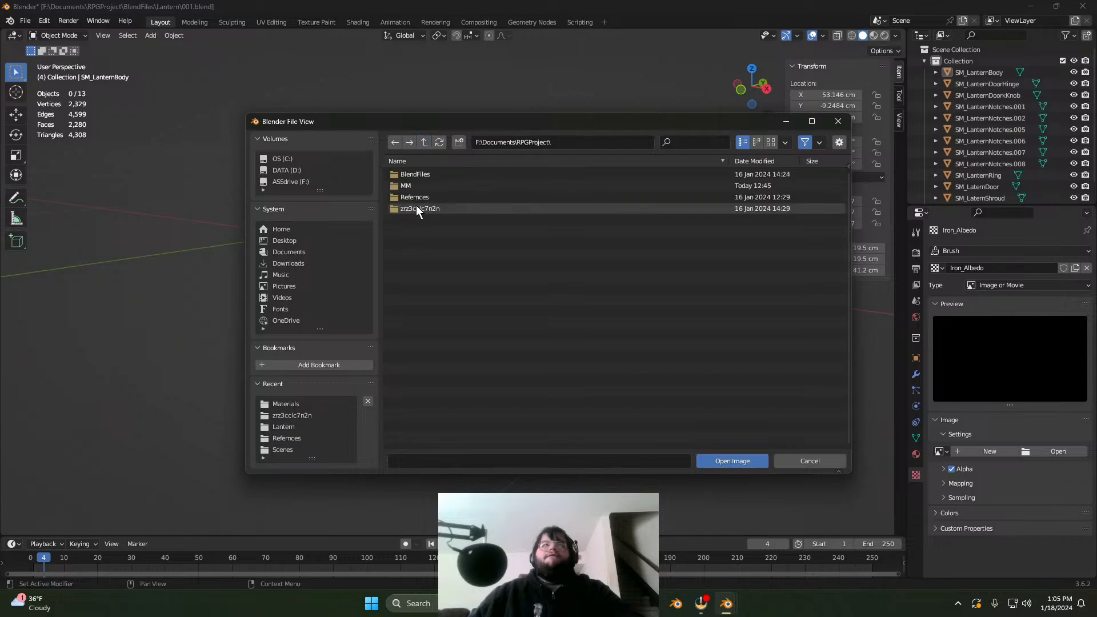
pyautogui.doubleClick(420, 185)
pyautogui.doubleClick(426, 176)
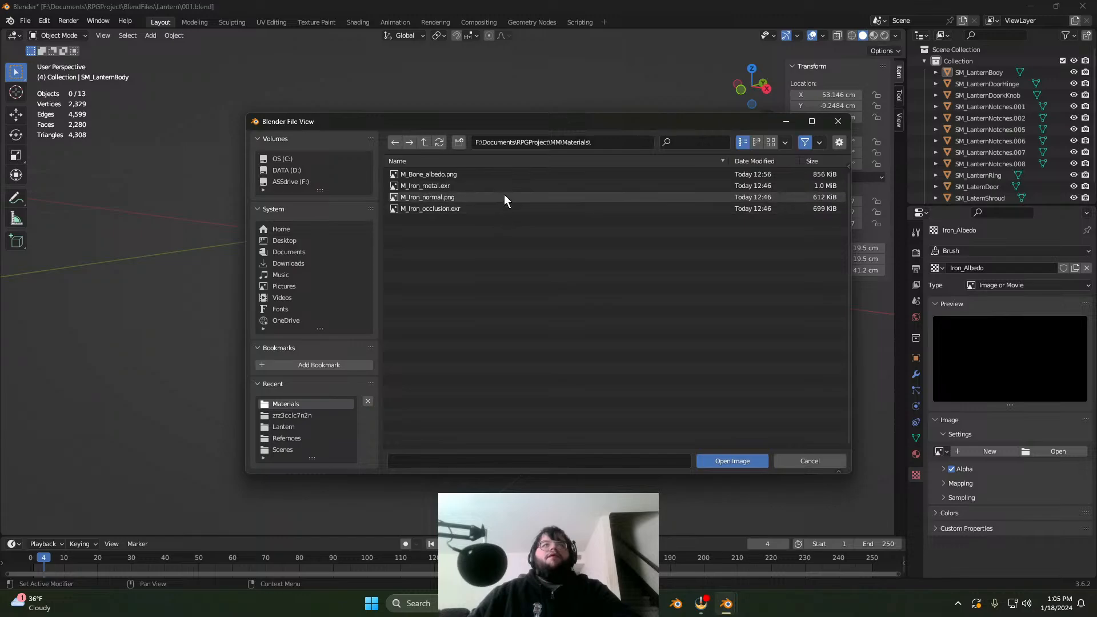
pyautogui.click(472, 198)
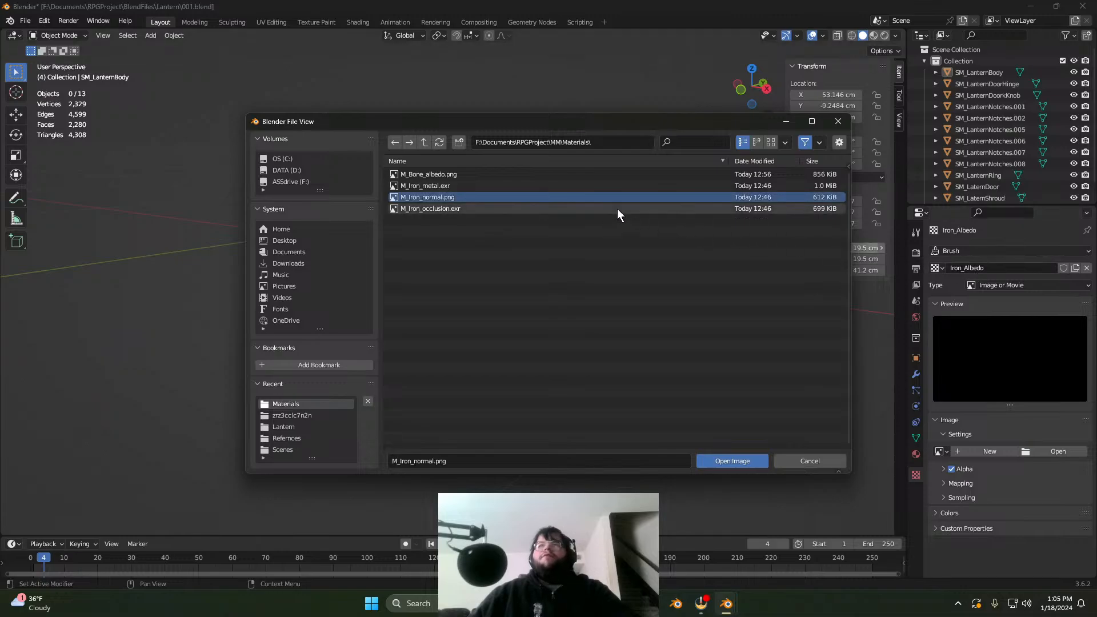
pyautogui.doubleClick(514, 197)
# Step: Rename the brush texture that holds the iron normal map to Iron_Normal
pyautogui.click(981, 268)
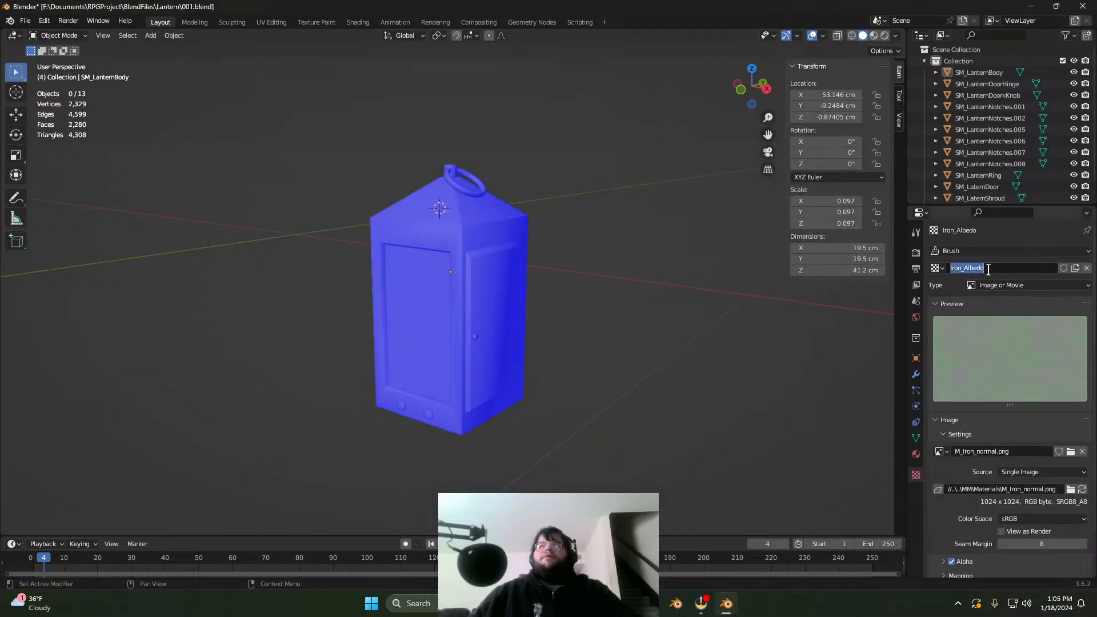
pyautogui.moveTo(984, 268); pyautogui.dragTo(972, 270)
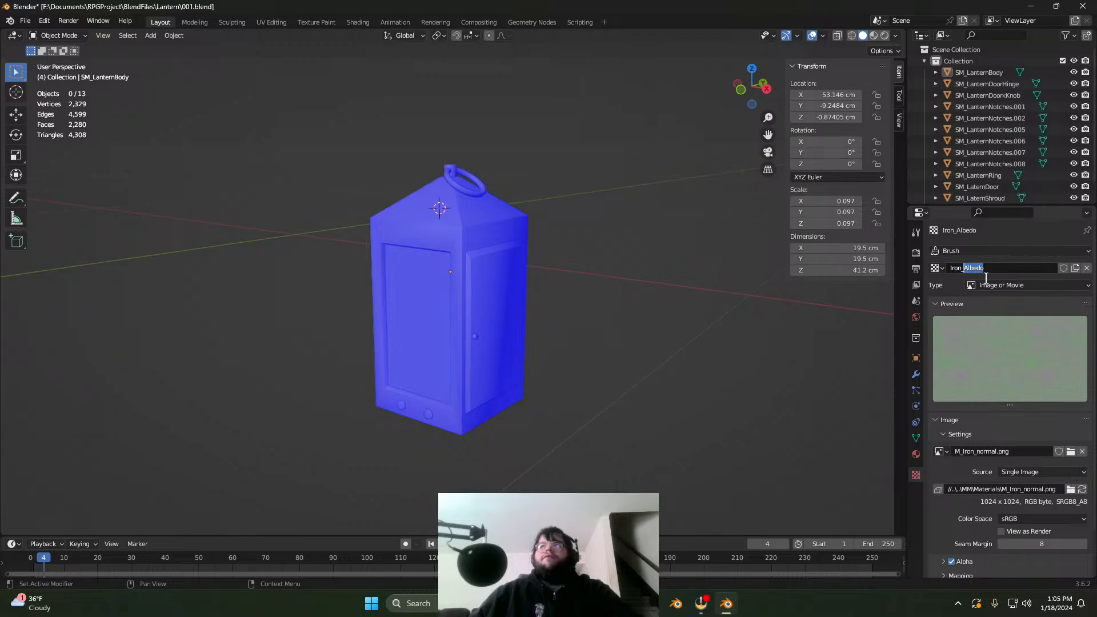
pyautogui.write('Normal')
pyautogui.press('Return')
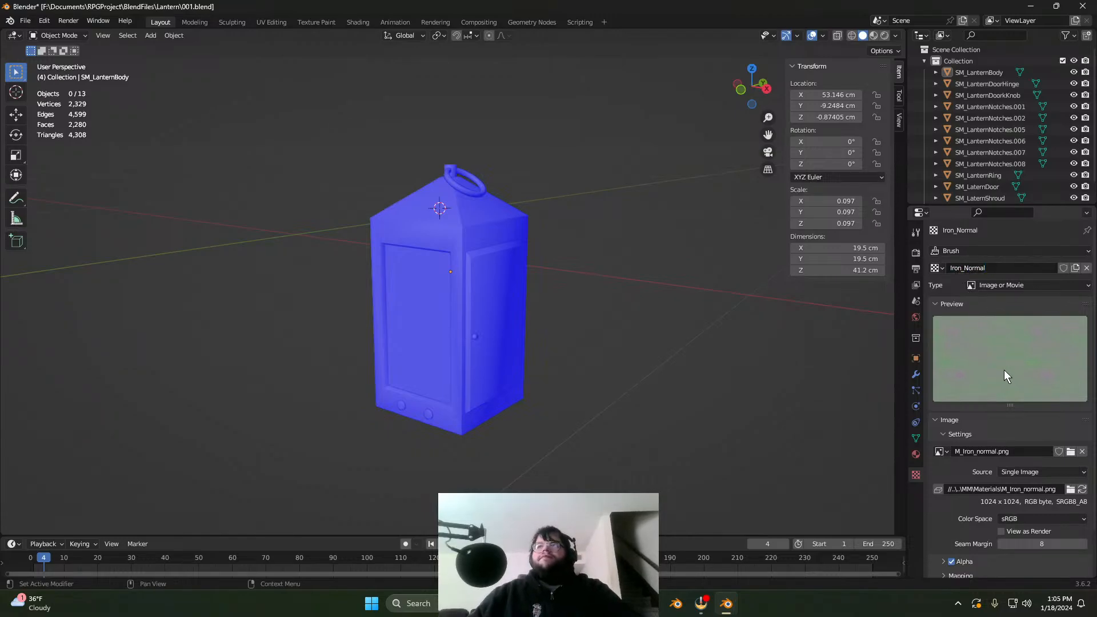
pyautogui.scroll(-2, 977, 526)
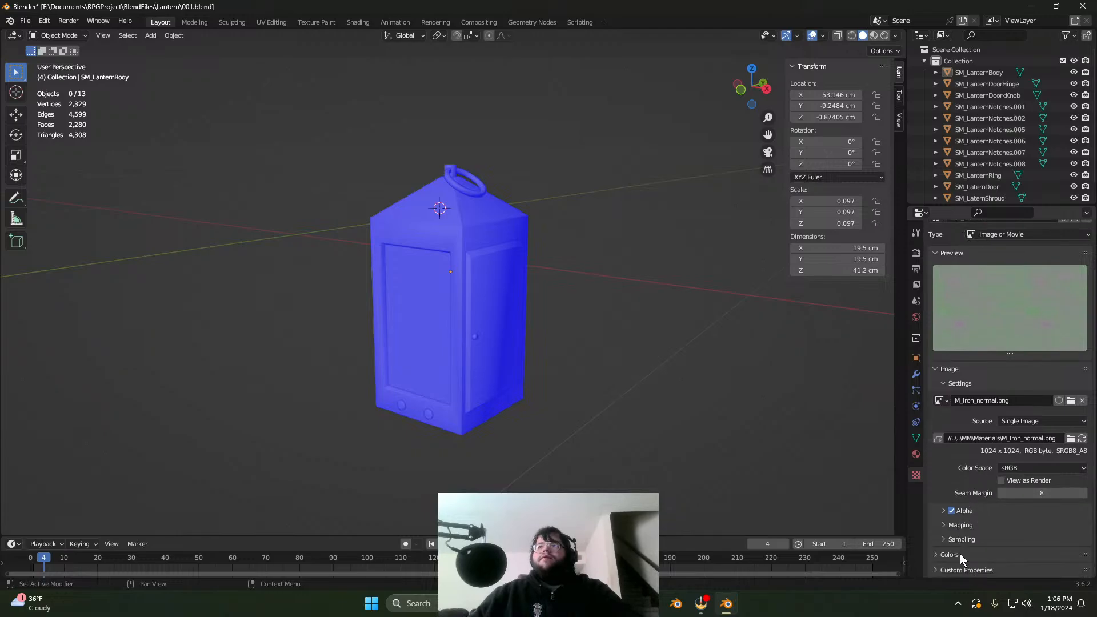
pyautogui.scroll(2, 973, 531)
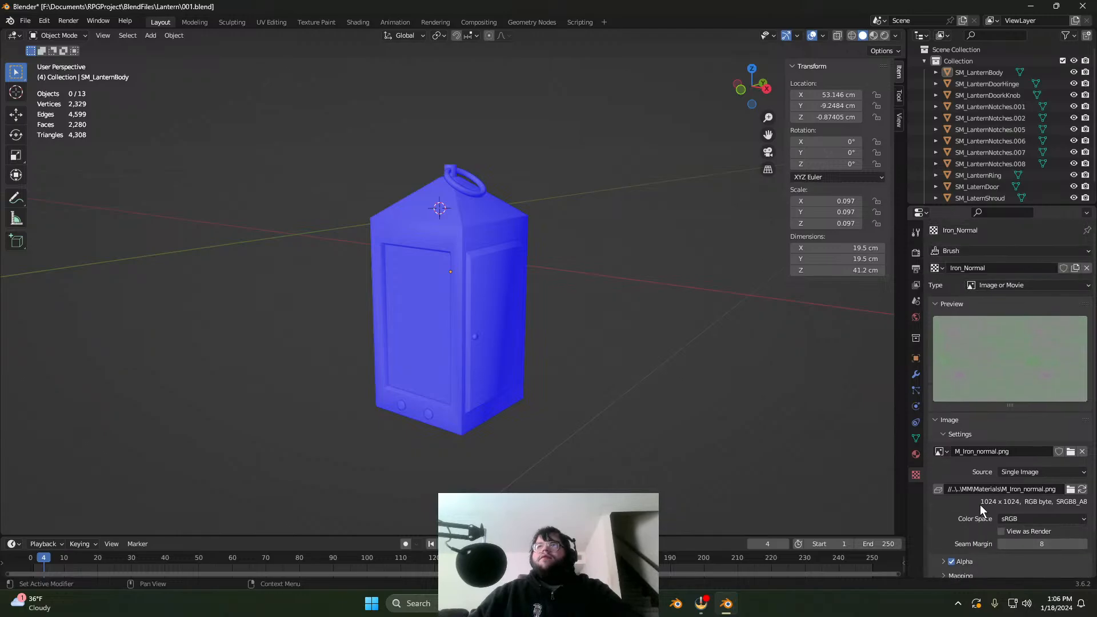
# Step: Switch the brush to Texture.001, which holds M_Iron_occlusion.exr, and rename it Iron_AO
pyautogui.click(942, 268)
pyautogui.click(965, 306)
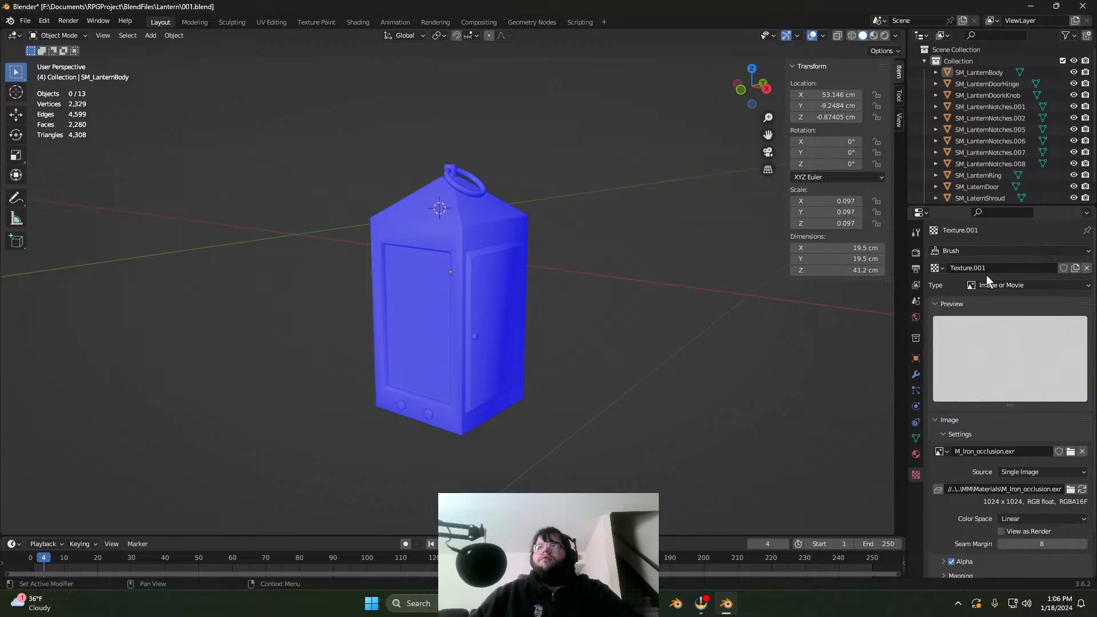
pyautogui.click(991, 267)
pyautogui.moveTo(975, 273); pyautogui.dragTo(949, 276)
pyautogui.write('Iron')
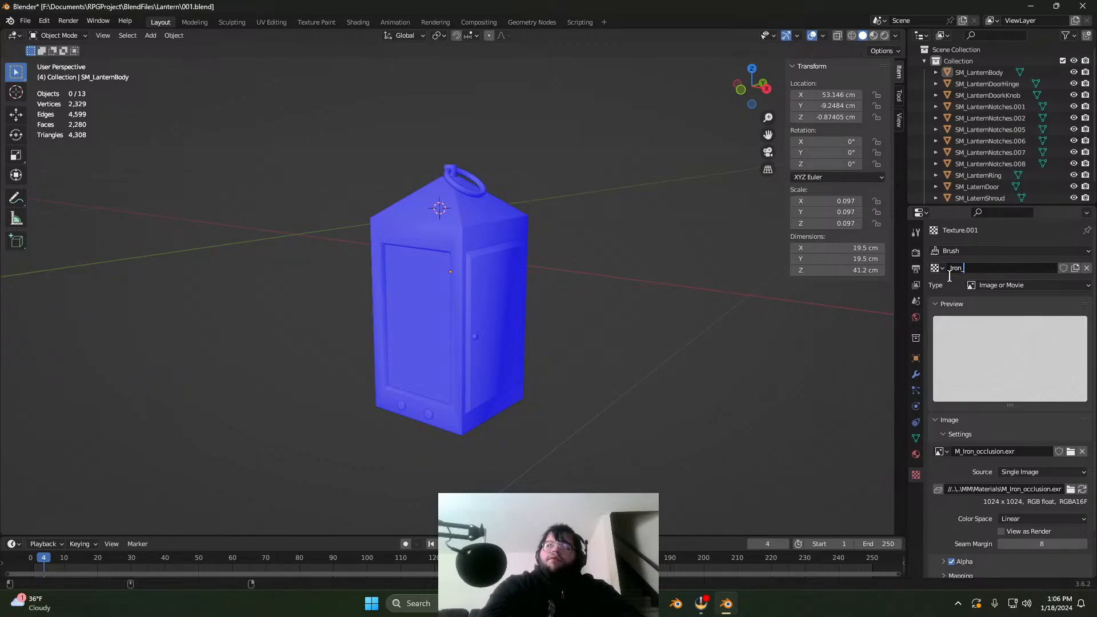
pyautogui.write('_')
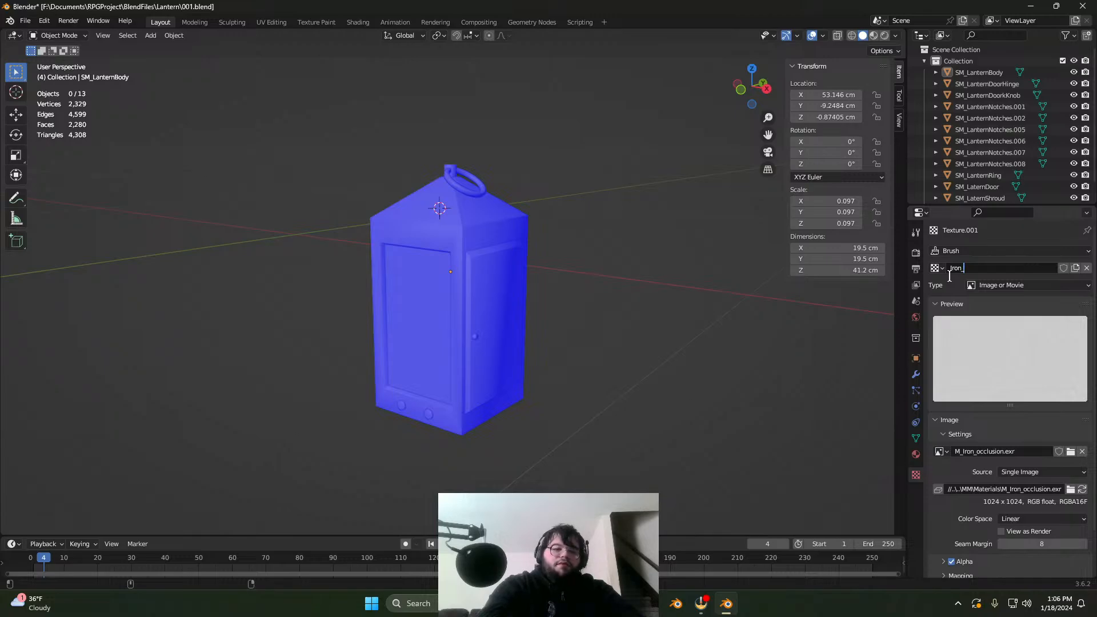
pyautogui.write('AO')
pyautogui.press('Return')
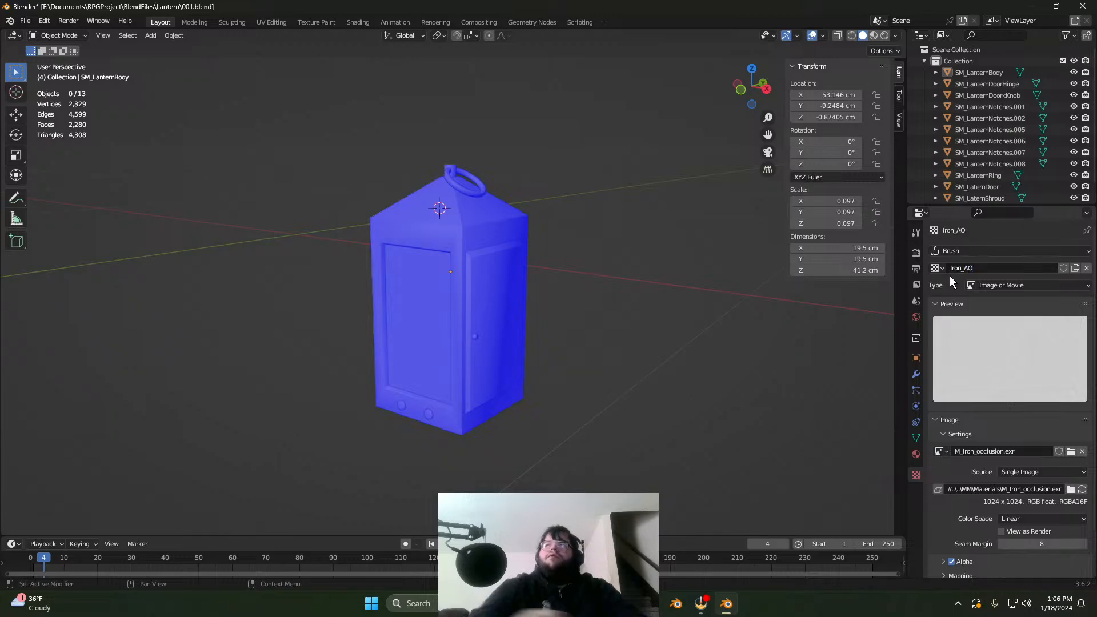
# Step: Switch the brush to the existing image texture named Texture
pyautogui.click(961, 251)
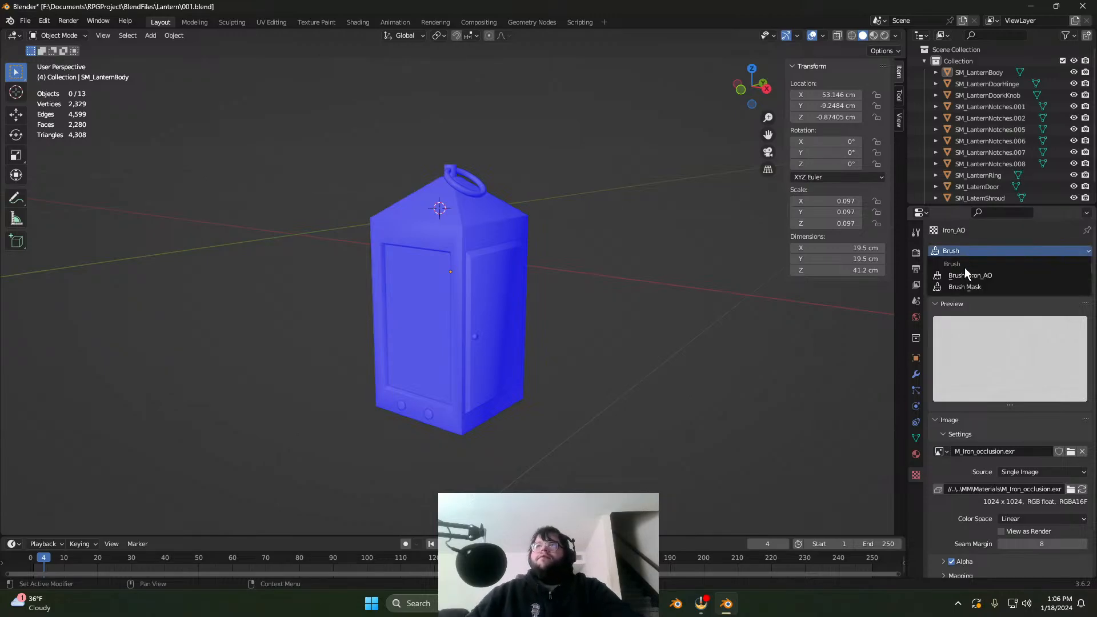
pyautogui.click(975, 251)
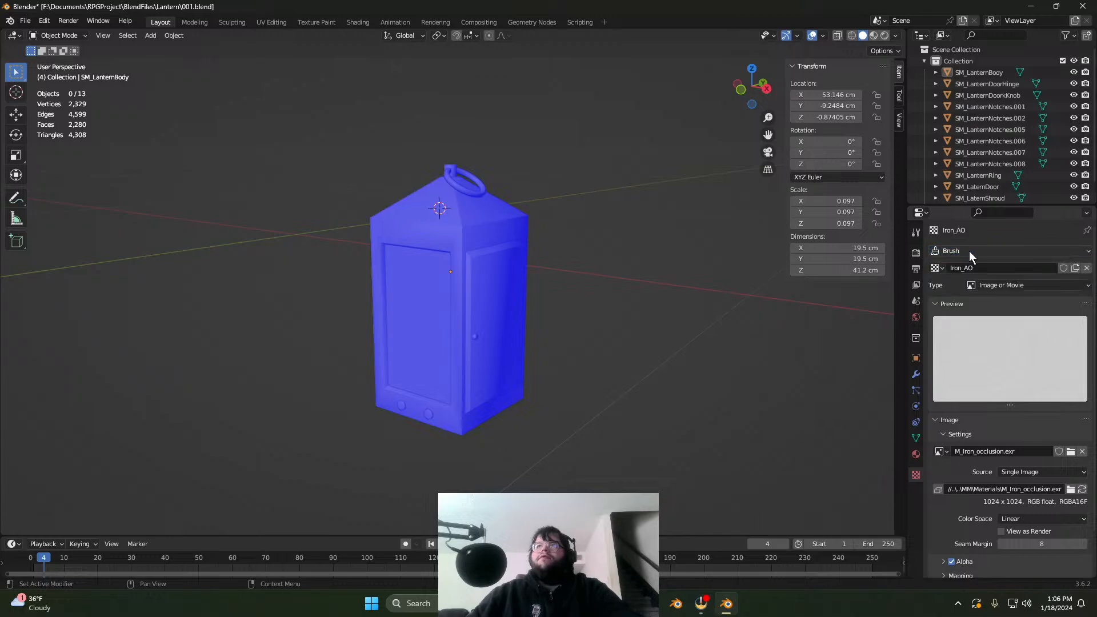
pyautogui.click(936, 268)
pyautogui.click(961, 307)
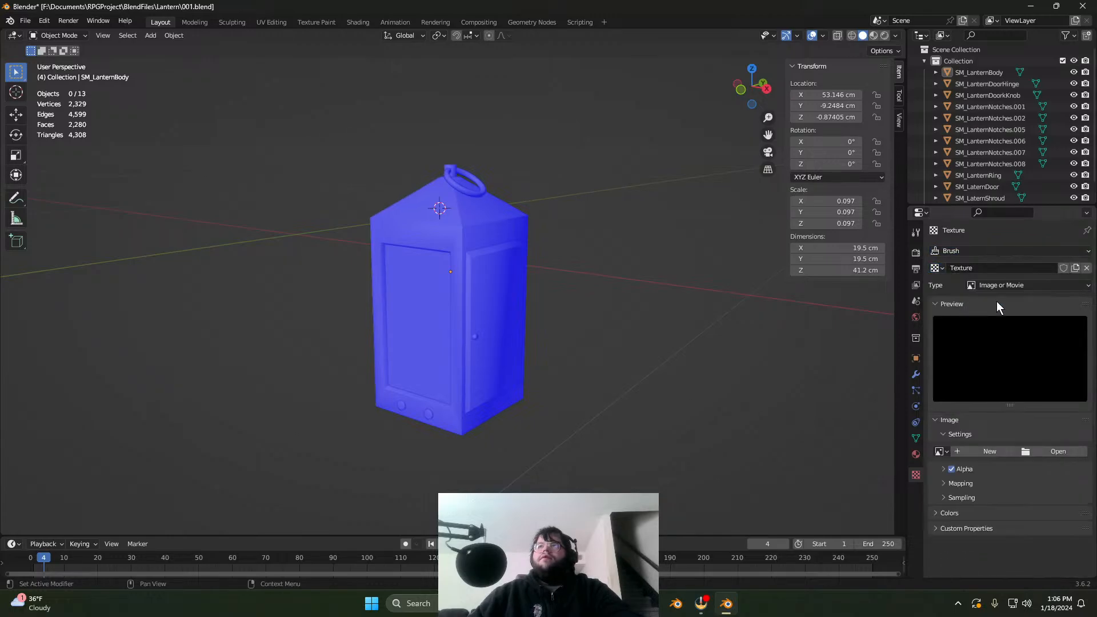
# Step: Open M_Iron_metal.exr from the RPGProject\MM\Materials folder as the image of the brush texture named Texture
pyautogui.click(1047, 452)
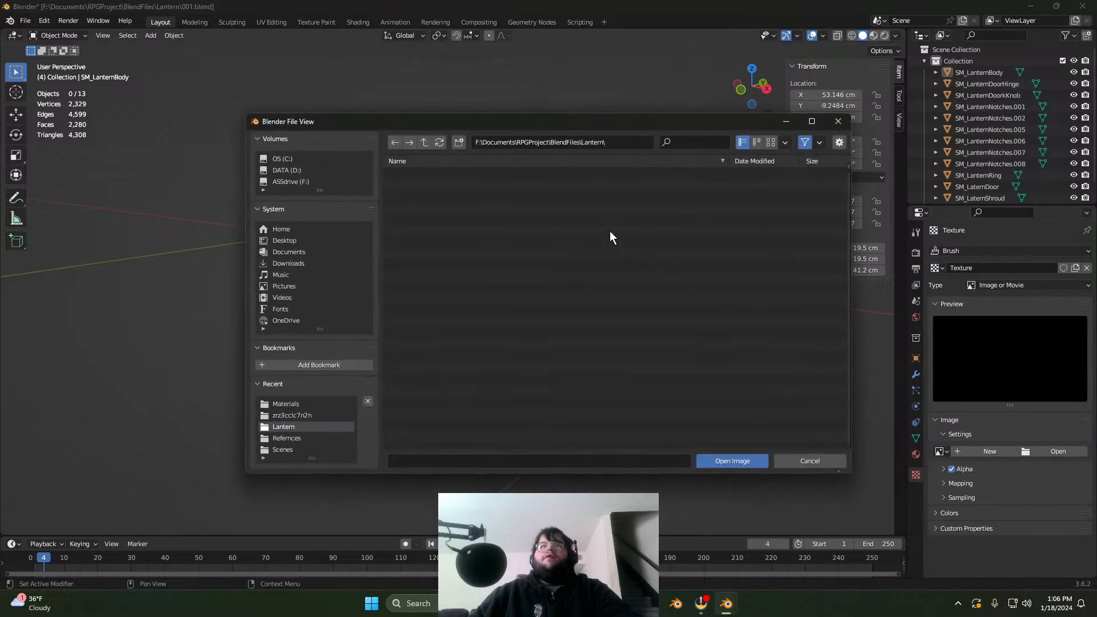
pyautogui.click(534, 144)
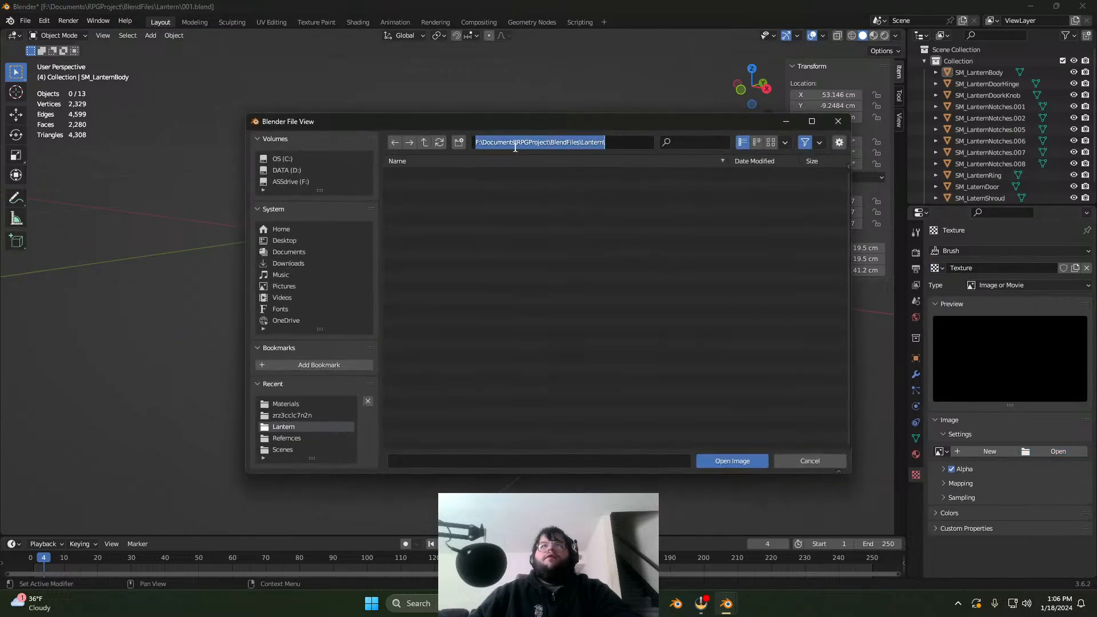
pyautogui.click(513, 143)
pyautogui.click(425, 146)
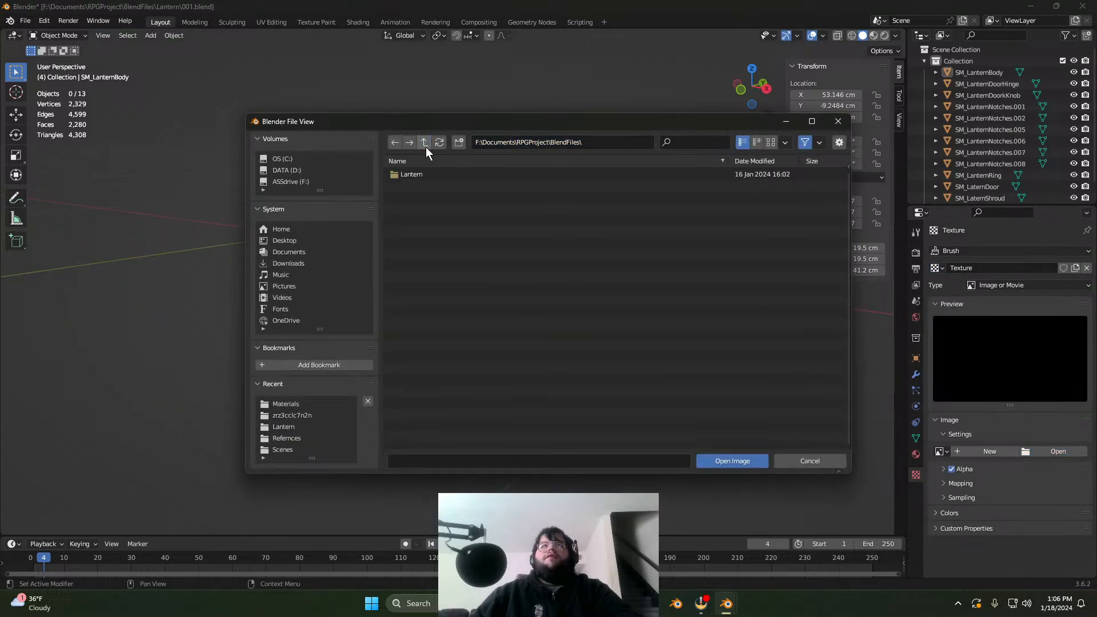
pyautogui.click(426, 146)
pyautogui.click(423, 187)
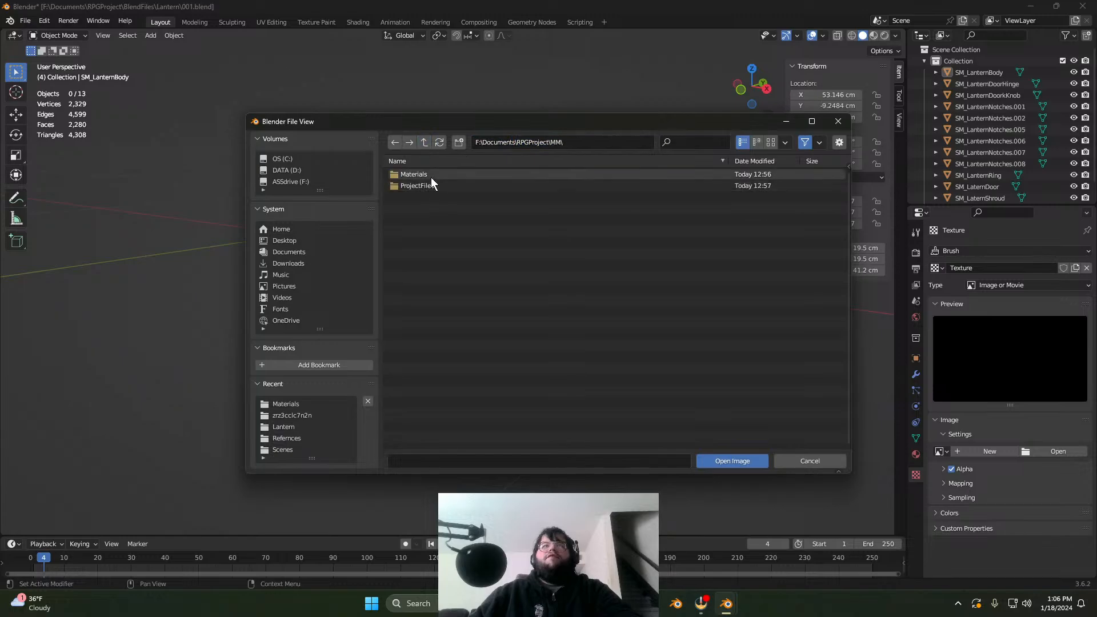
pyautogui.click(431, 176)
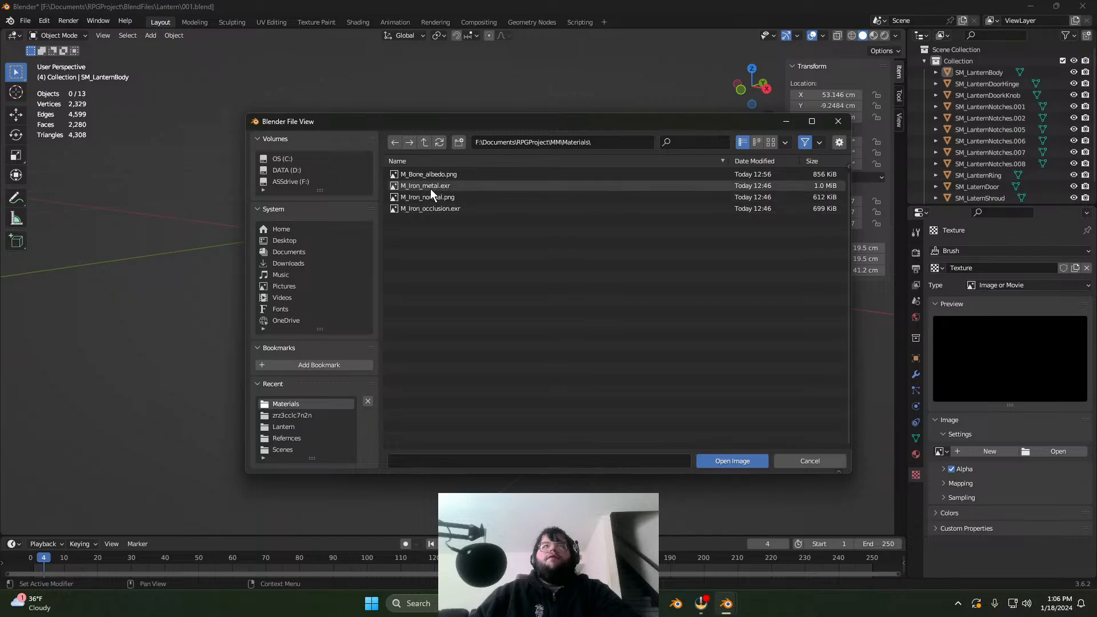
pyautogui.click(430, 189)
pyautogui.click(742, 465)
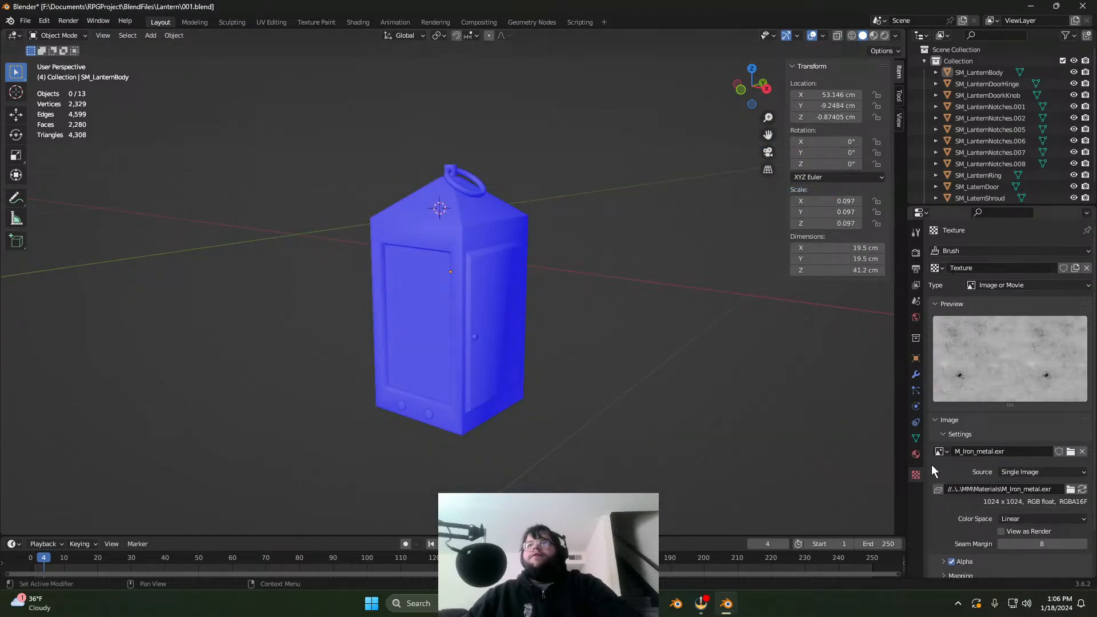
pyautogui.click(975, 250)
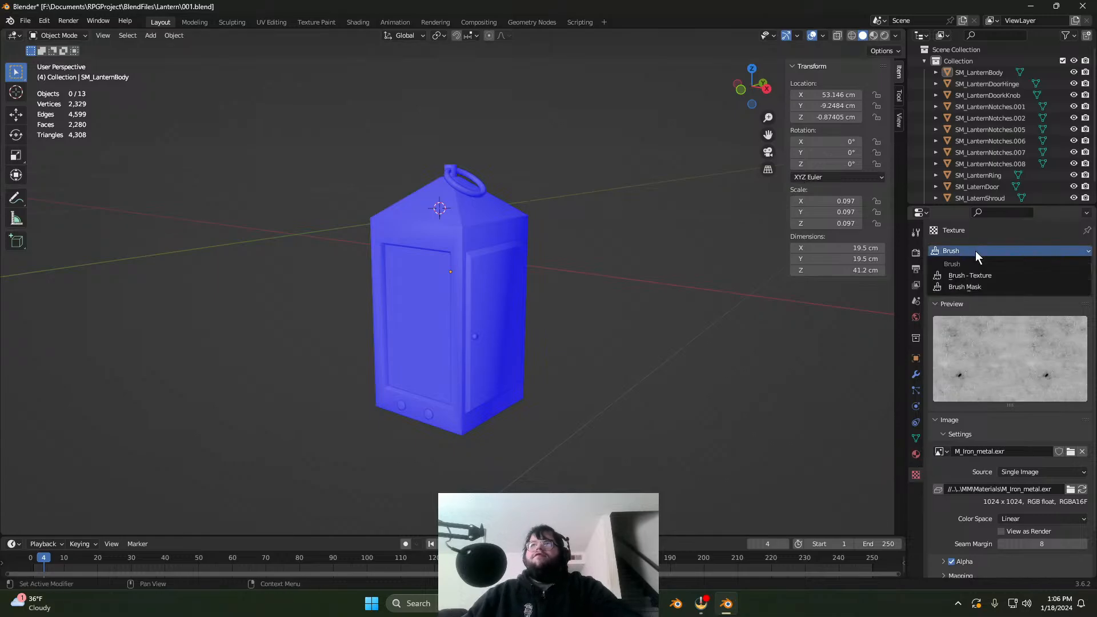
pyautogui.click(975, 251)
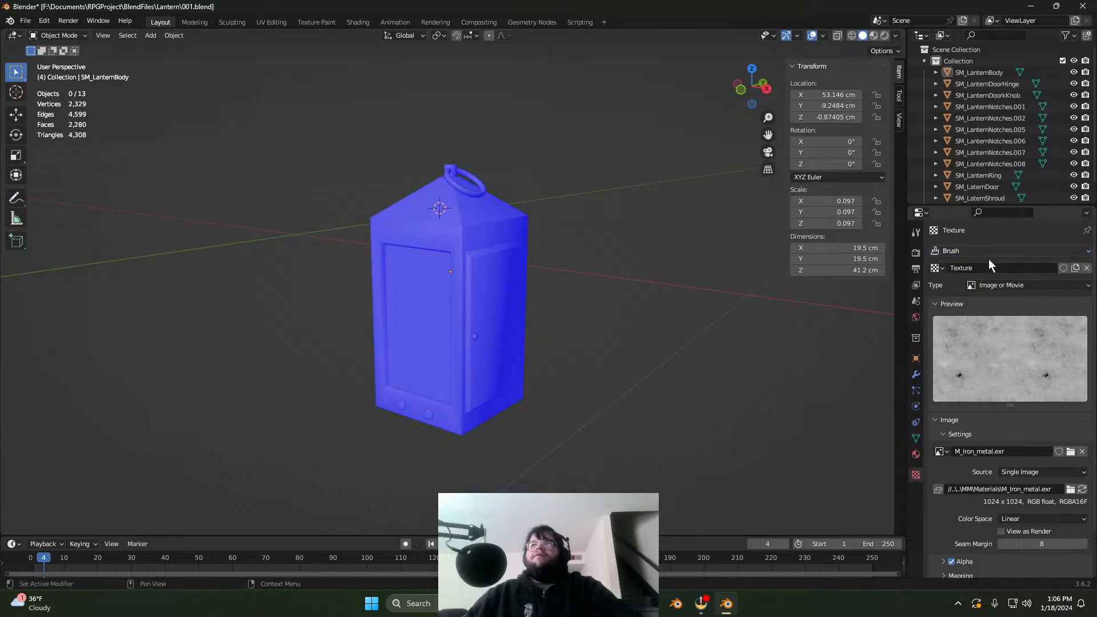
# Step: Assign an Image Texture to the Metallic input of the lantern body's M_Iron material
pyautogui.click(916, 454)
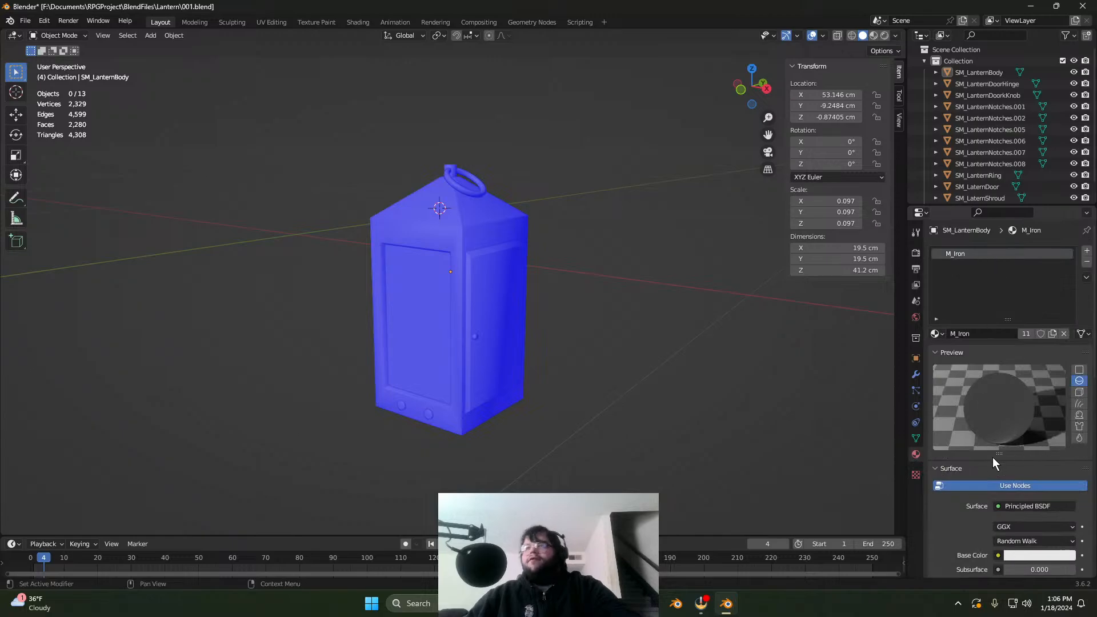
pyautogui.scroll(-8, 992, 456)
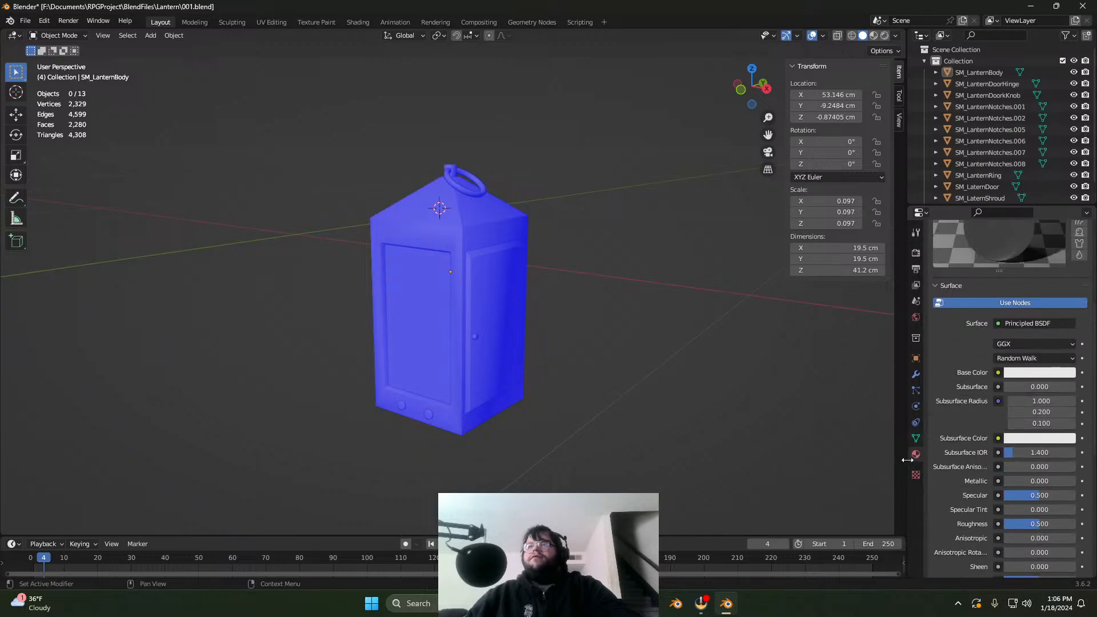
pyautogui.scroll(-2, 975, 407)
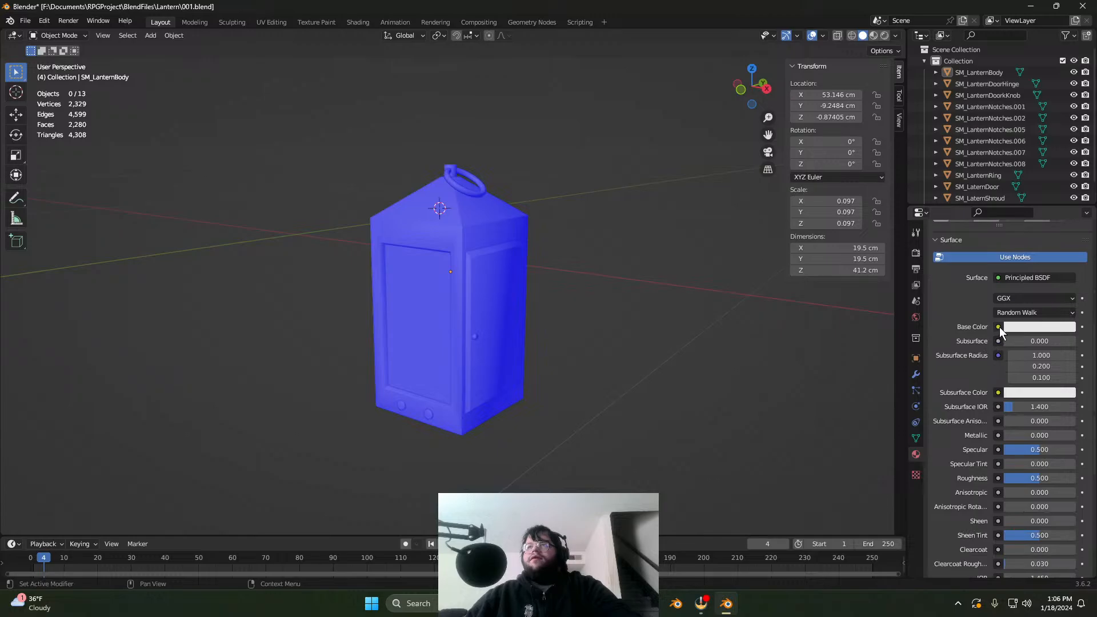
pyautogui.scroll(-4, 999, 327)
pyautogui.scroll(-1, 982, 334)
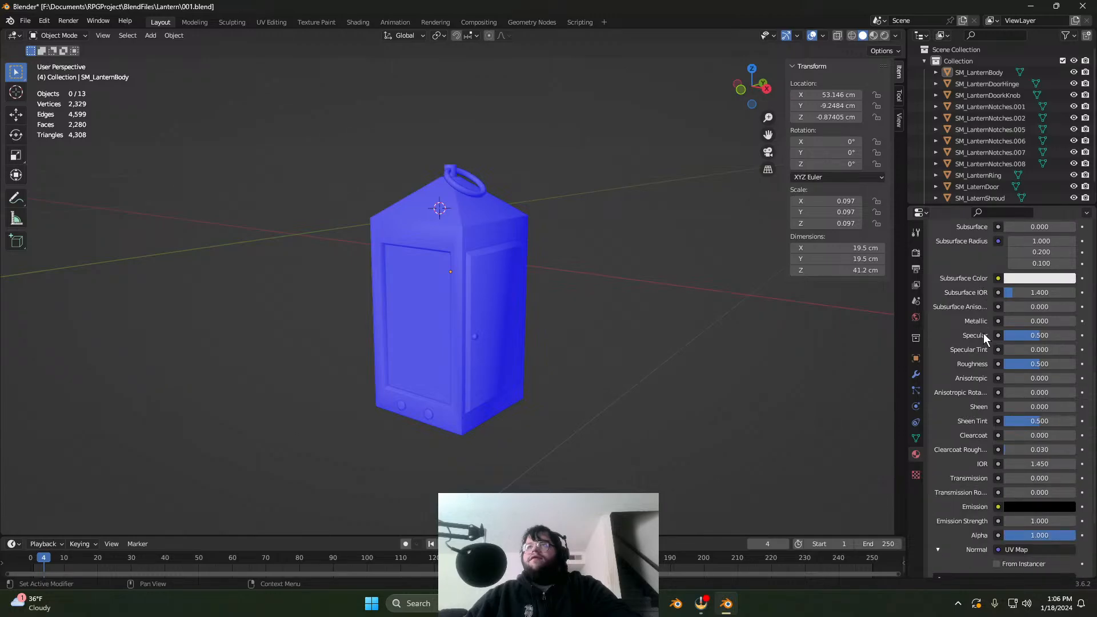
pyautogui.click(997, 321)
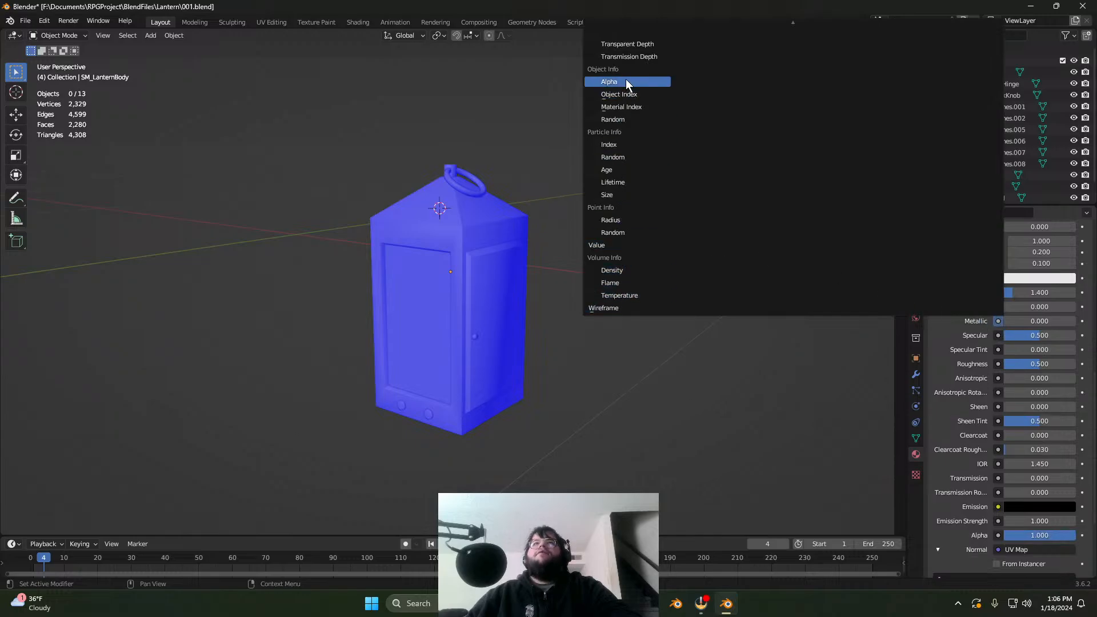
pyautogui.scroll(1, 640, 53)
pyautogui.scroll(1, 657, 43)
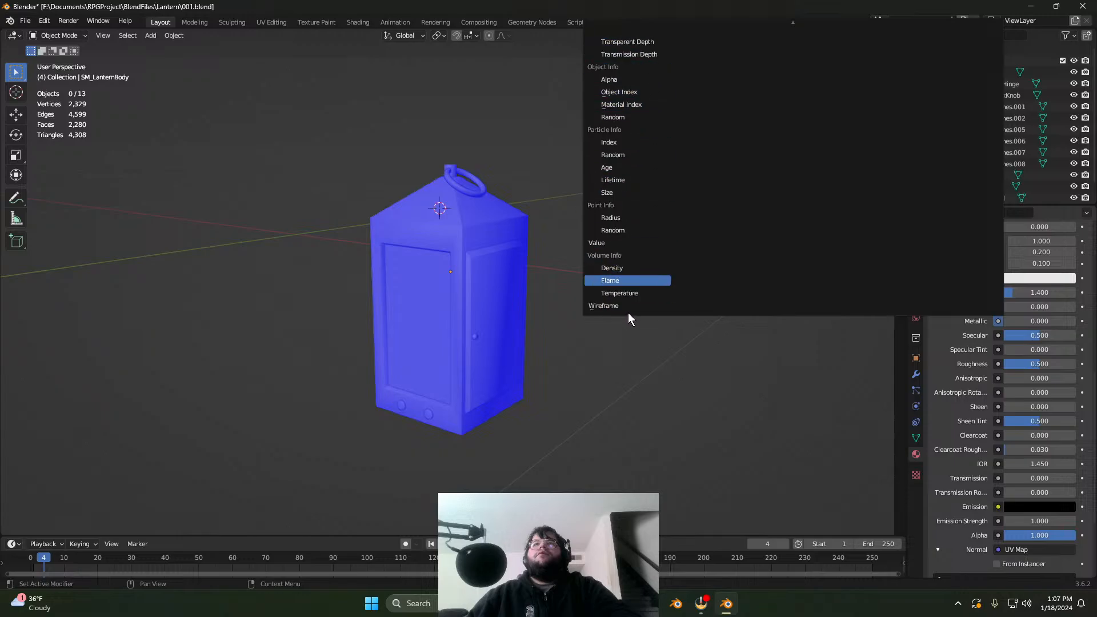
pyautogui.moveTo(669, 19)
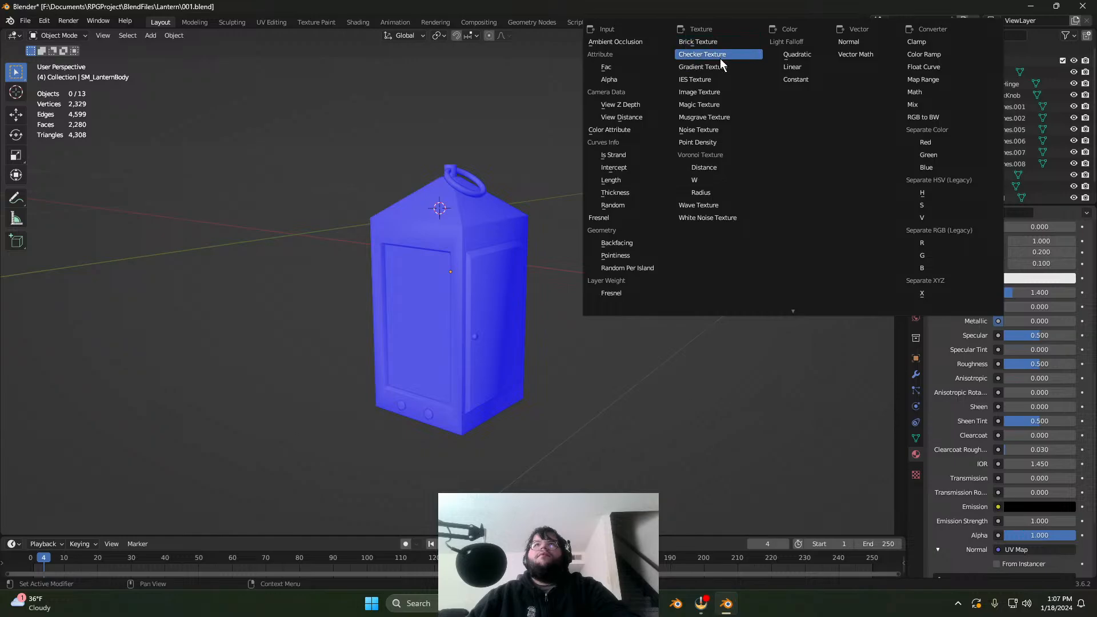
pyautogui.click(739, 90)
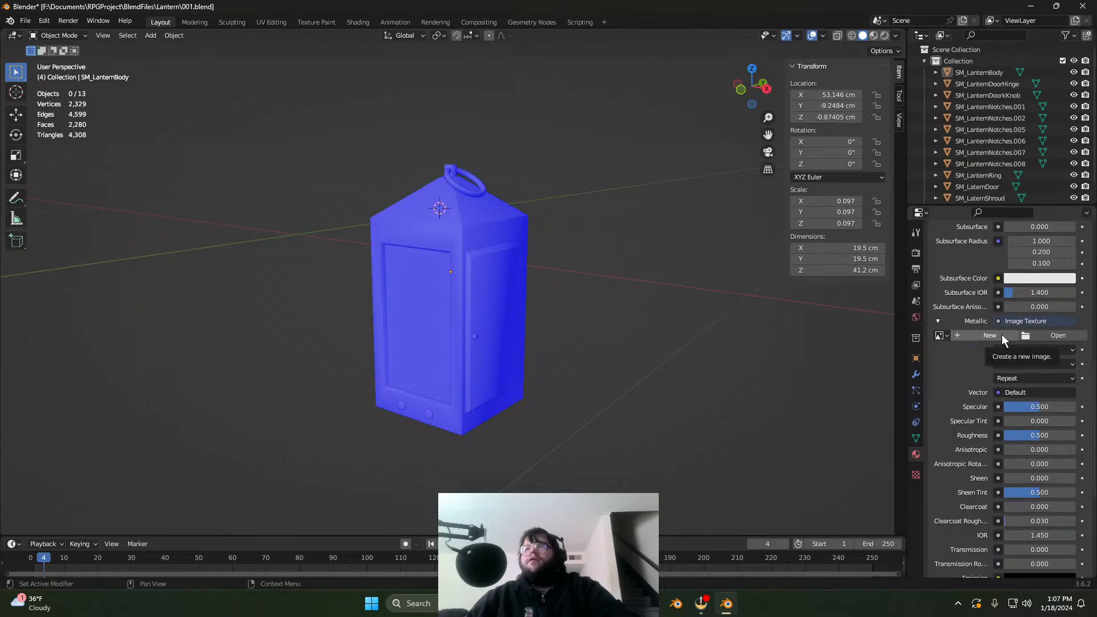
# Step: Open M_Iron_metal.exr from the RPGProject\MM\Materials folder as the image of M_Iron's Metallic texture
pyautogui.click(1033, 337)
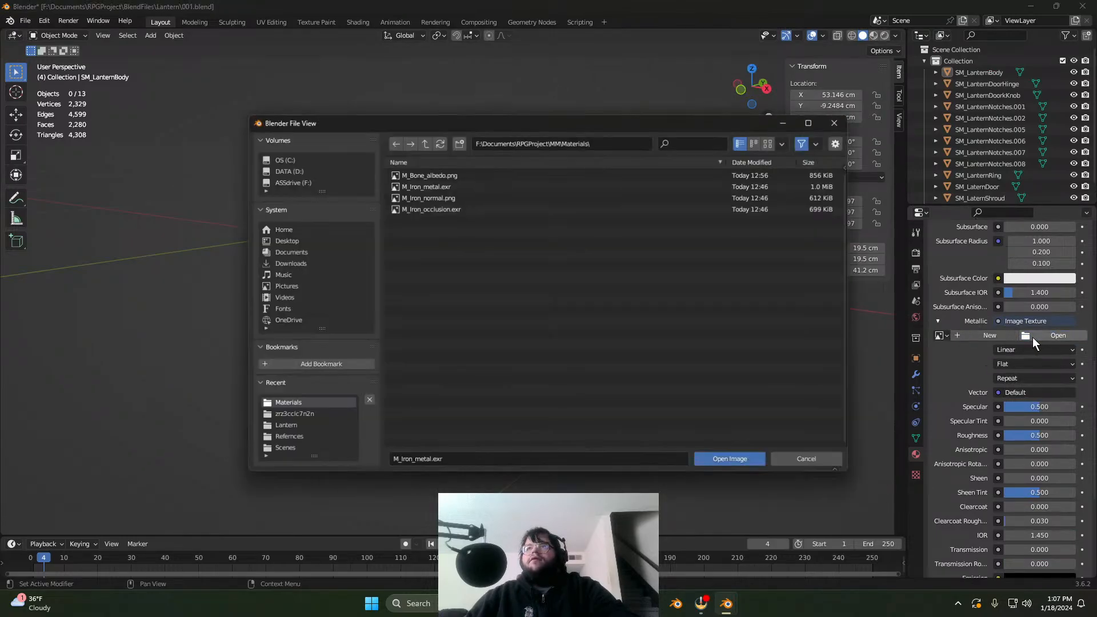
pyautogui.click(448, 186)
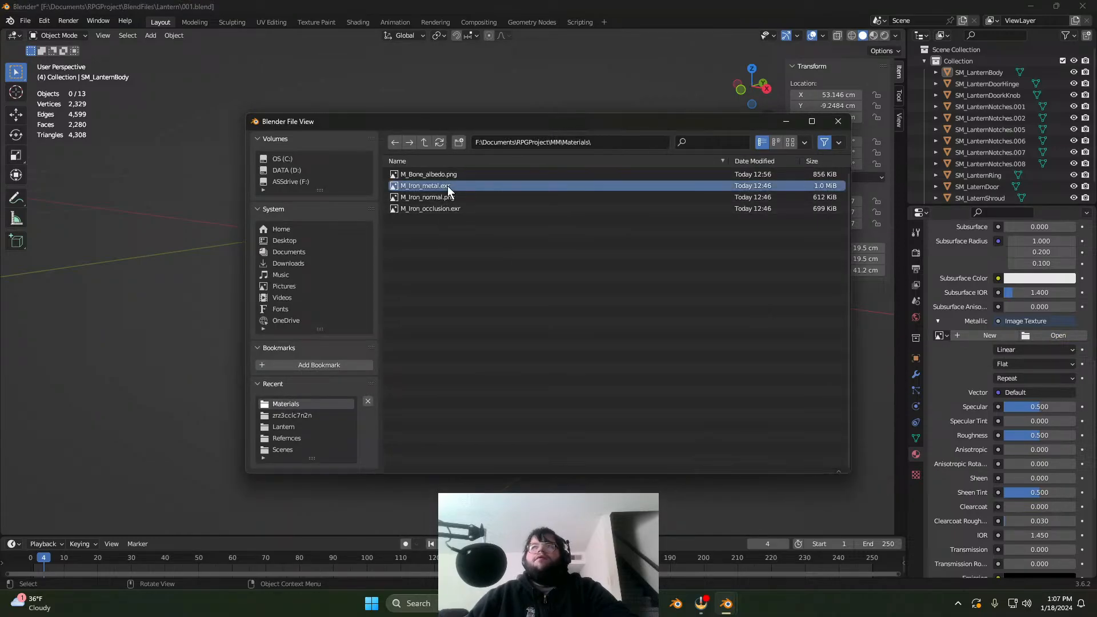
pyautogui.doubleClick(447, 186)
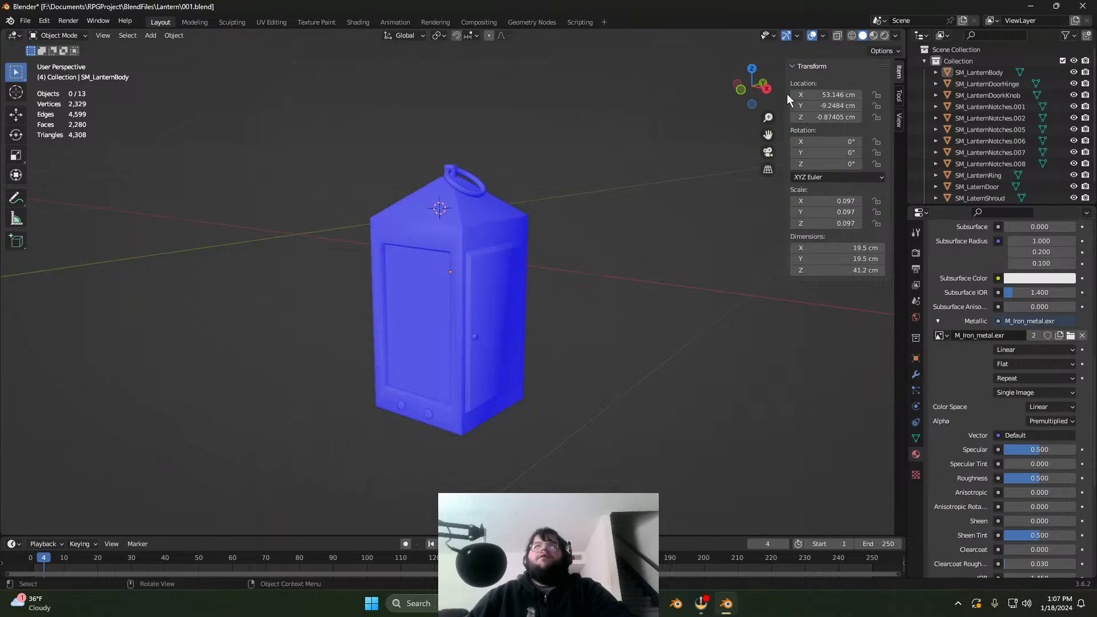
# Step: Switch to the Modeling workspace and show the lantern in Material Preview shading to inspect the iron from several sides
pyautogui.click(873, 36)
pyautogui.moveTo(533, 242)
pyautogui.mouseDown(button='middle')
pyautogui.moveTo(515, 273)
pyautogui.moveTo(554, 226)
pyautogui.mouseUp(button='middle')
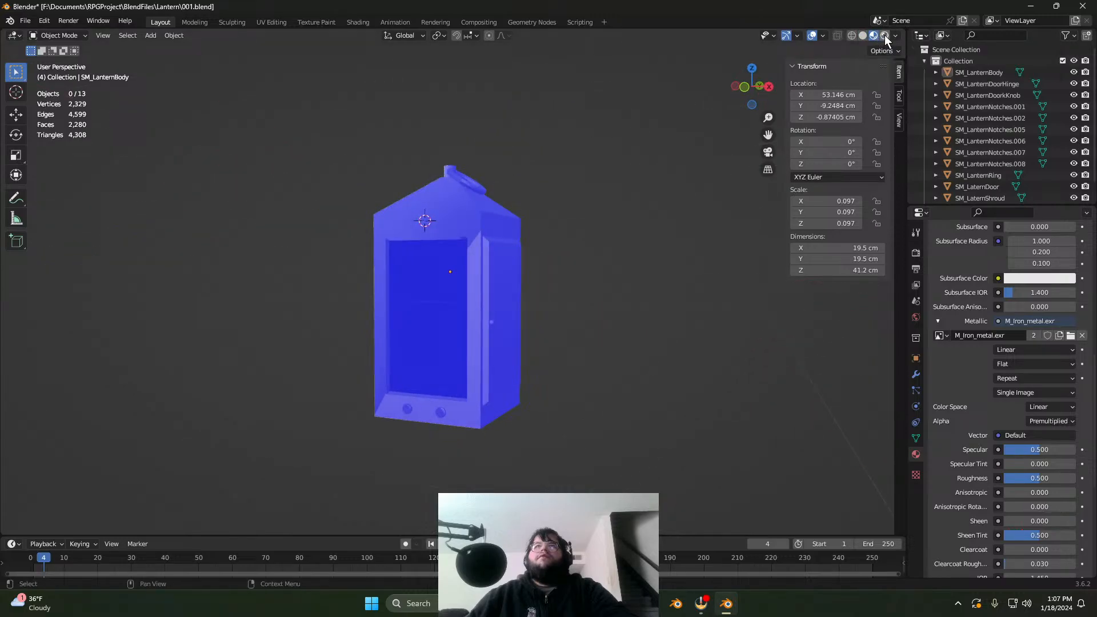
pyautogui.click(190, 22)
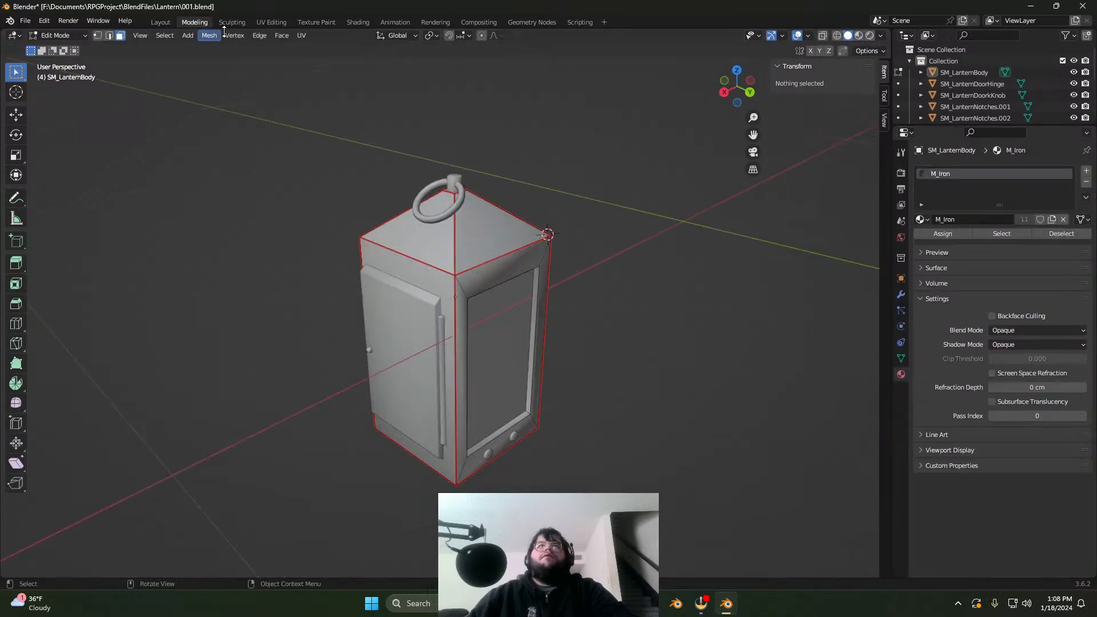
pyautogui.click(858, 35)
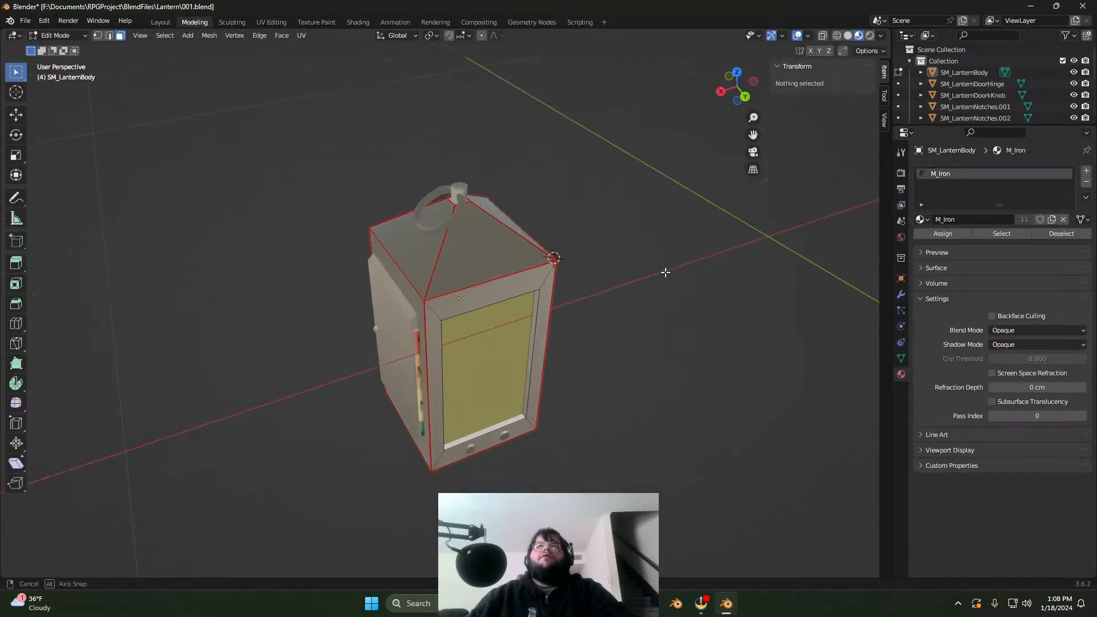
pyautogui.moveTo(666, 272); pyautogui.dragTo(837, 106, button='middle')
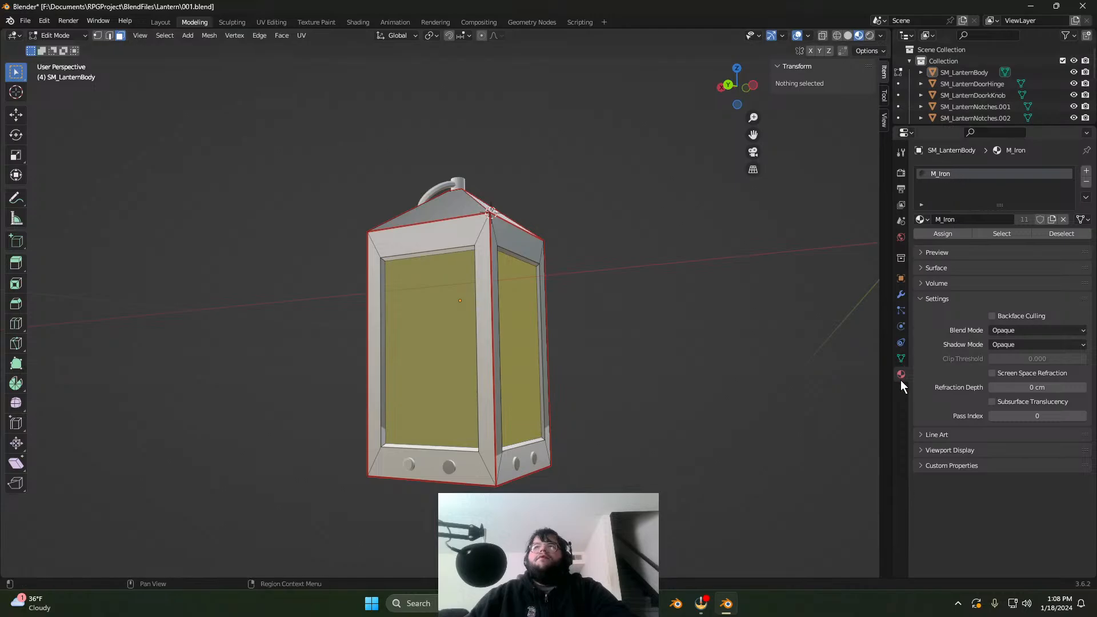
# Step: Expand the Preview and Surface settings of M_Iron and review its surface inputs down to Normal
pyautogui.click(934, 254)
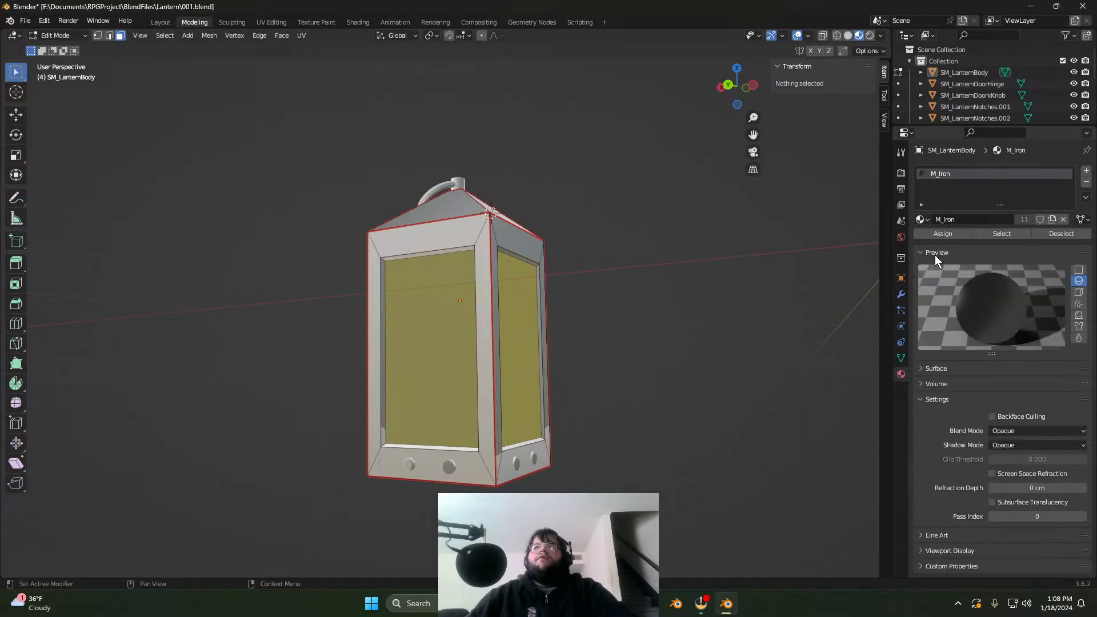
pyautogui.click(935, 255)
pyautogui.click(934, 268)
pyautogui.click(939, 251)
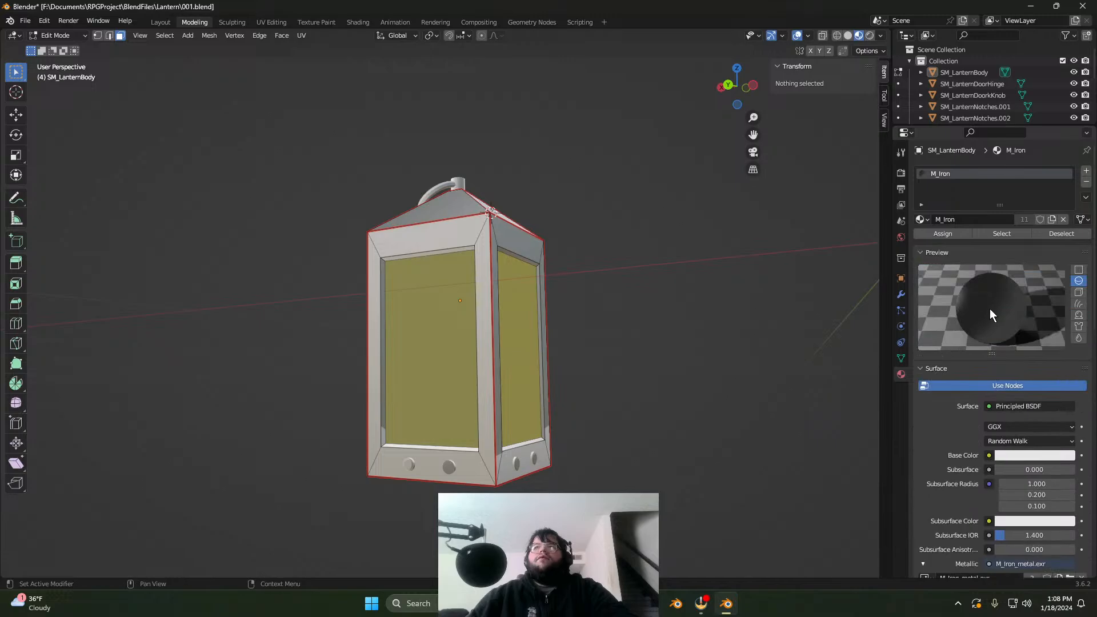
pyautogui.moveTo(965, 315); pyautogui.dragTo(966, 301, button='middle')
pyautogui.scroll(-8, 946, 451)
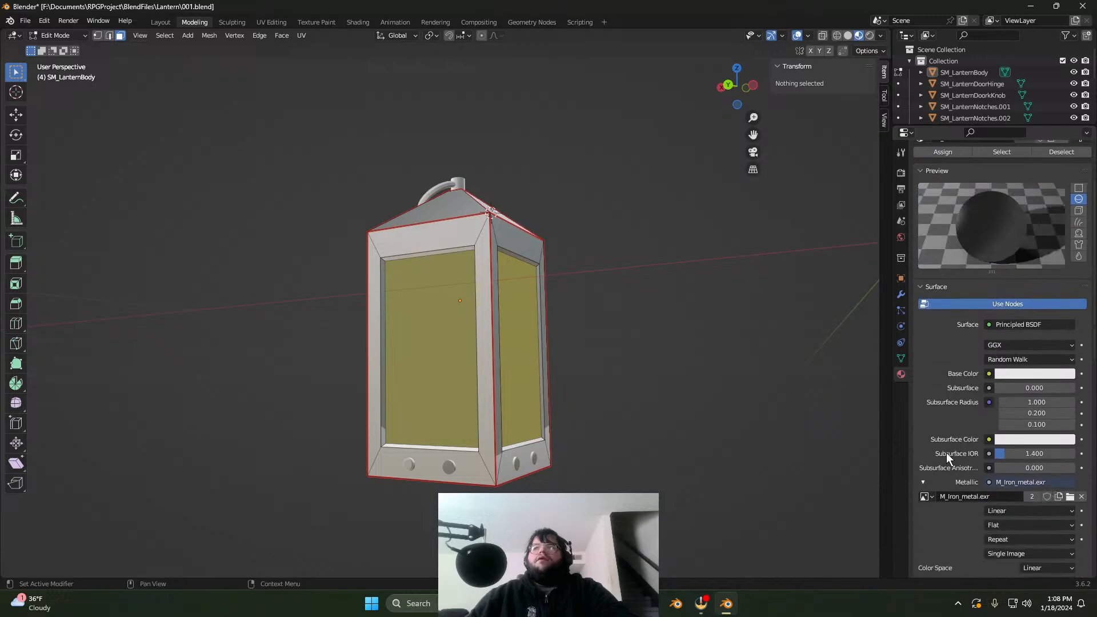
pyautogui.scroll(-12, 965, 422)
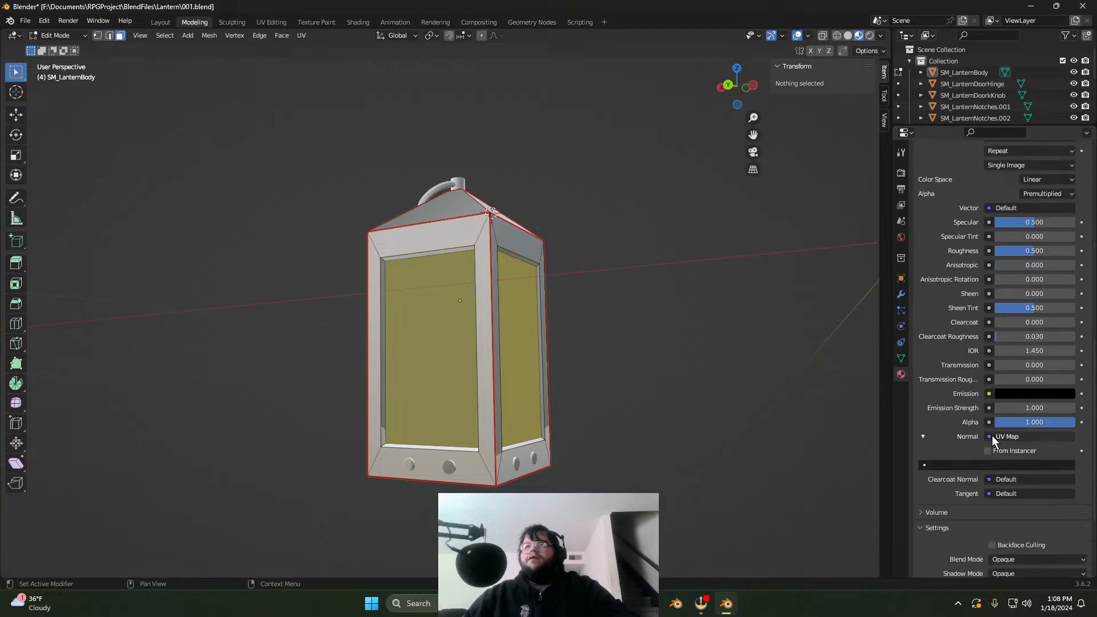
# Step: Examine the node types and UV map options available for M_Iron's Normal input
pyautogui.click(991, 438)
pyautogui.click(989, 438)
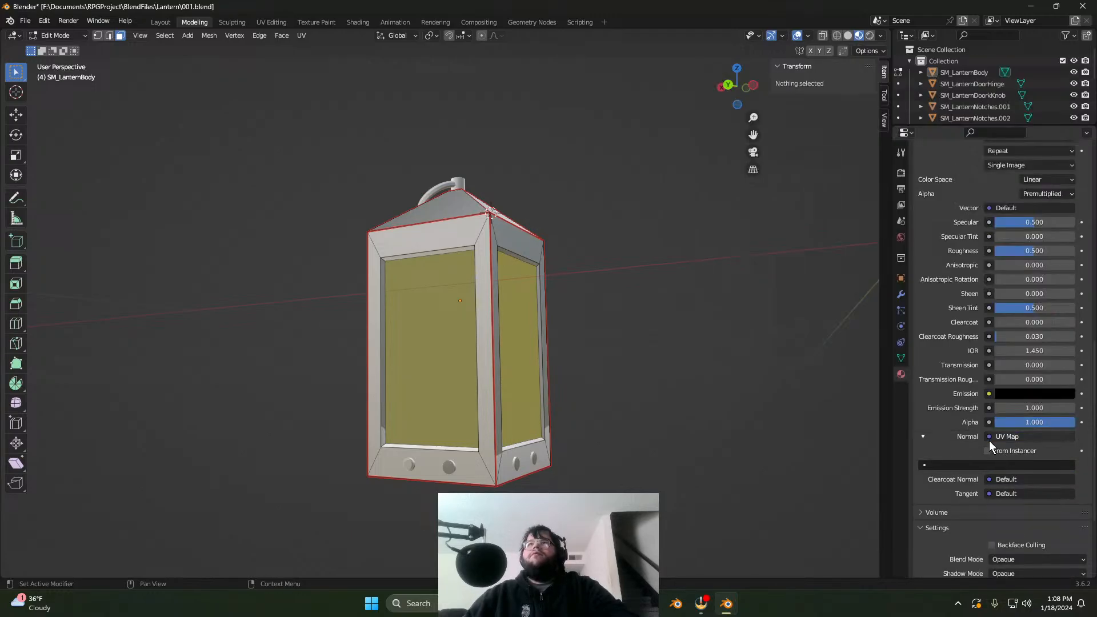
pyautogui.click(989, 438)
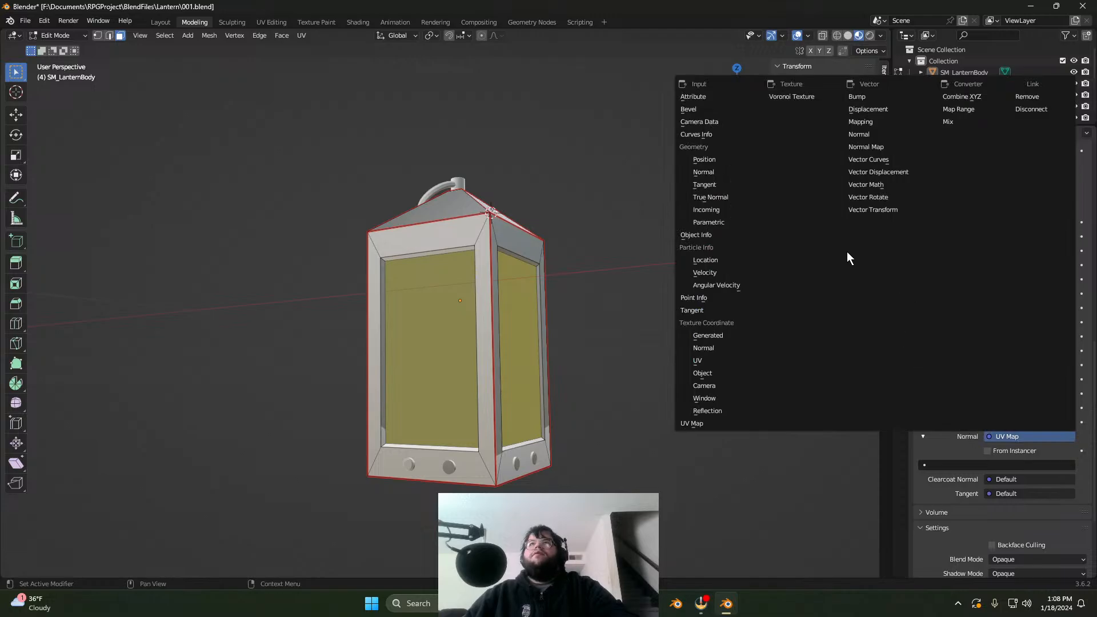
pyautogui.click(1027, 437)
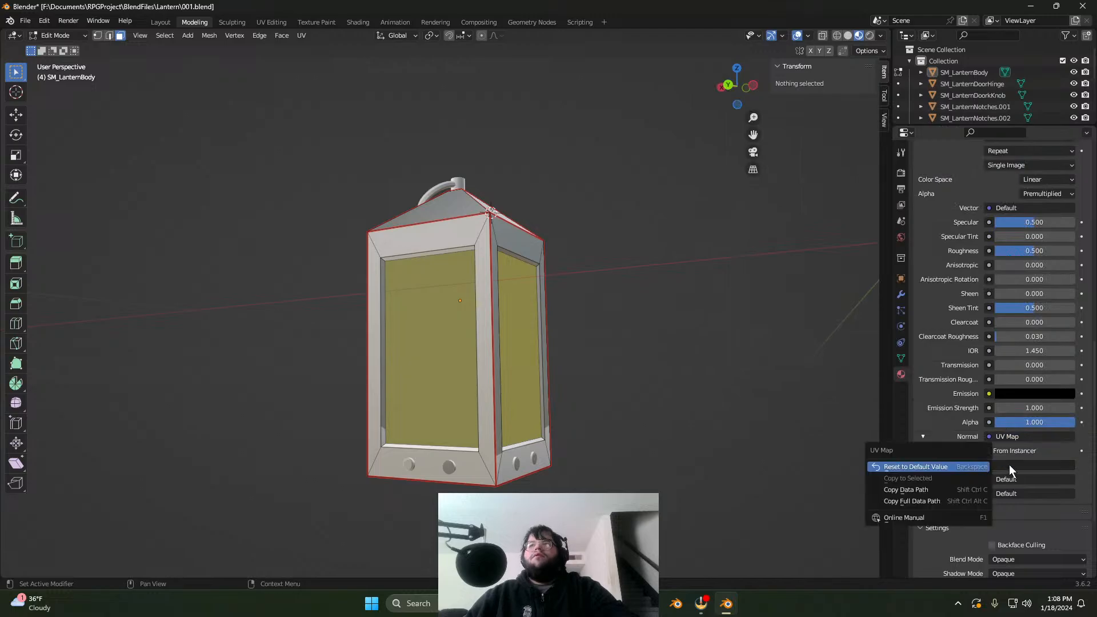
pyautogui.click(1034, 461)
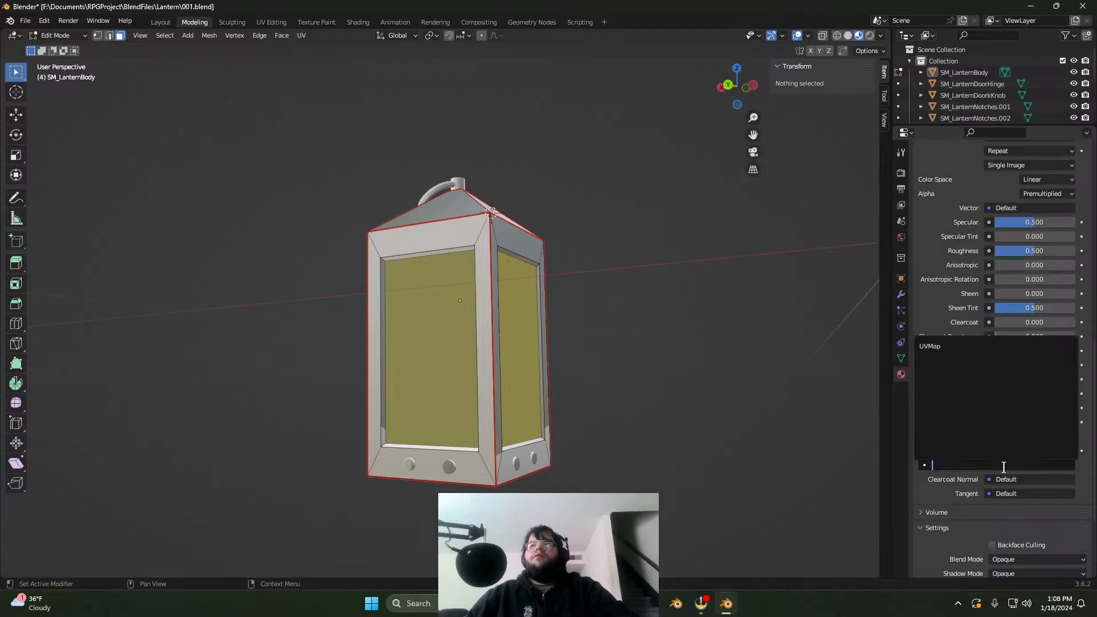
pyautogui.click(934, 480)
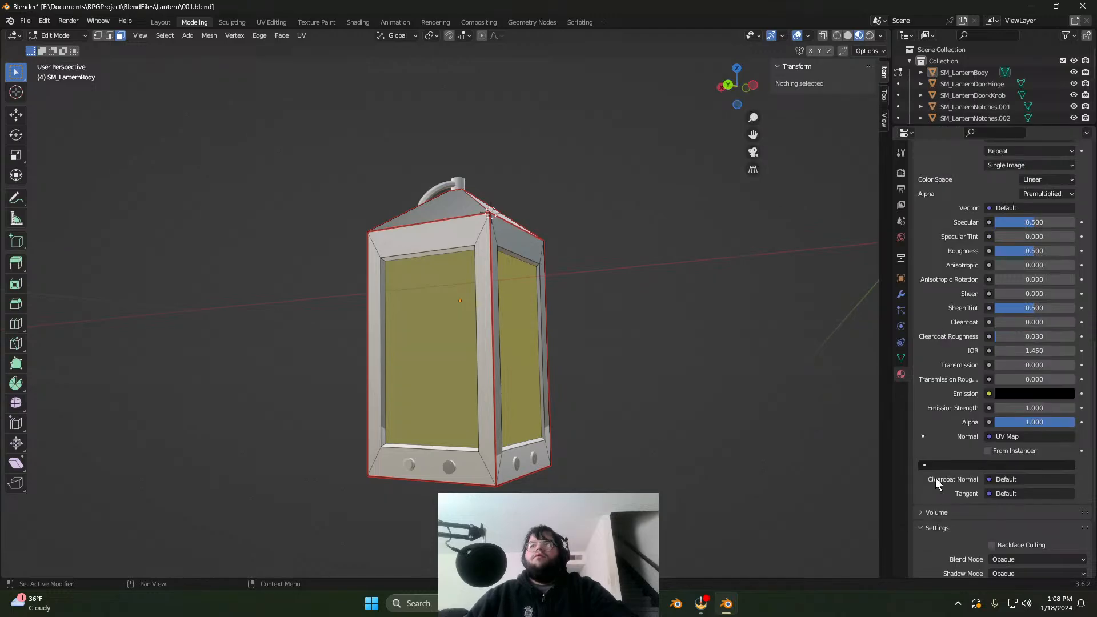
pyautogui.click(1013, 437)
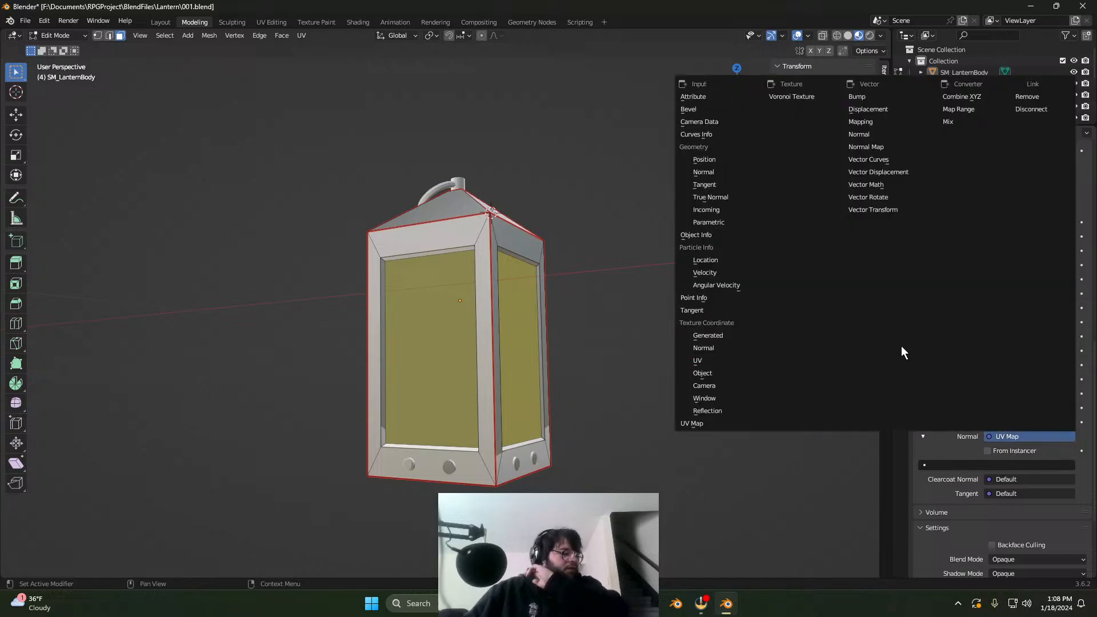